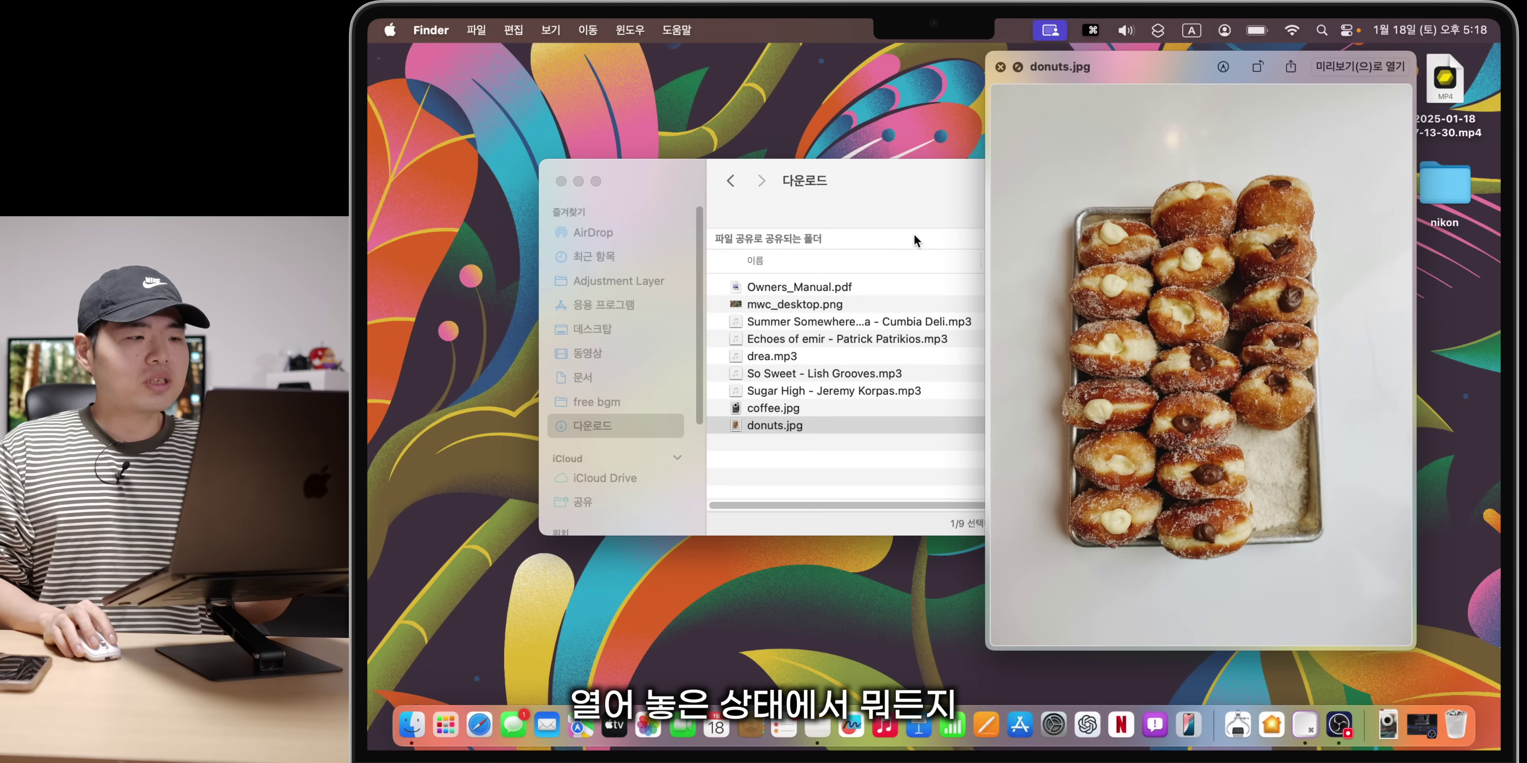
Step: Switch the open preview to So Sweet - Lish Grooves.mp3, the Summer Somewhere audio file and mwc_desktop.png, and close it
left_click(830, 374)
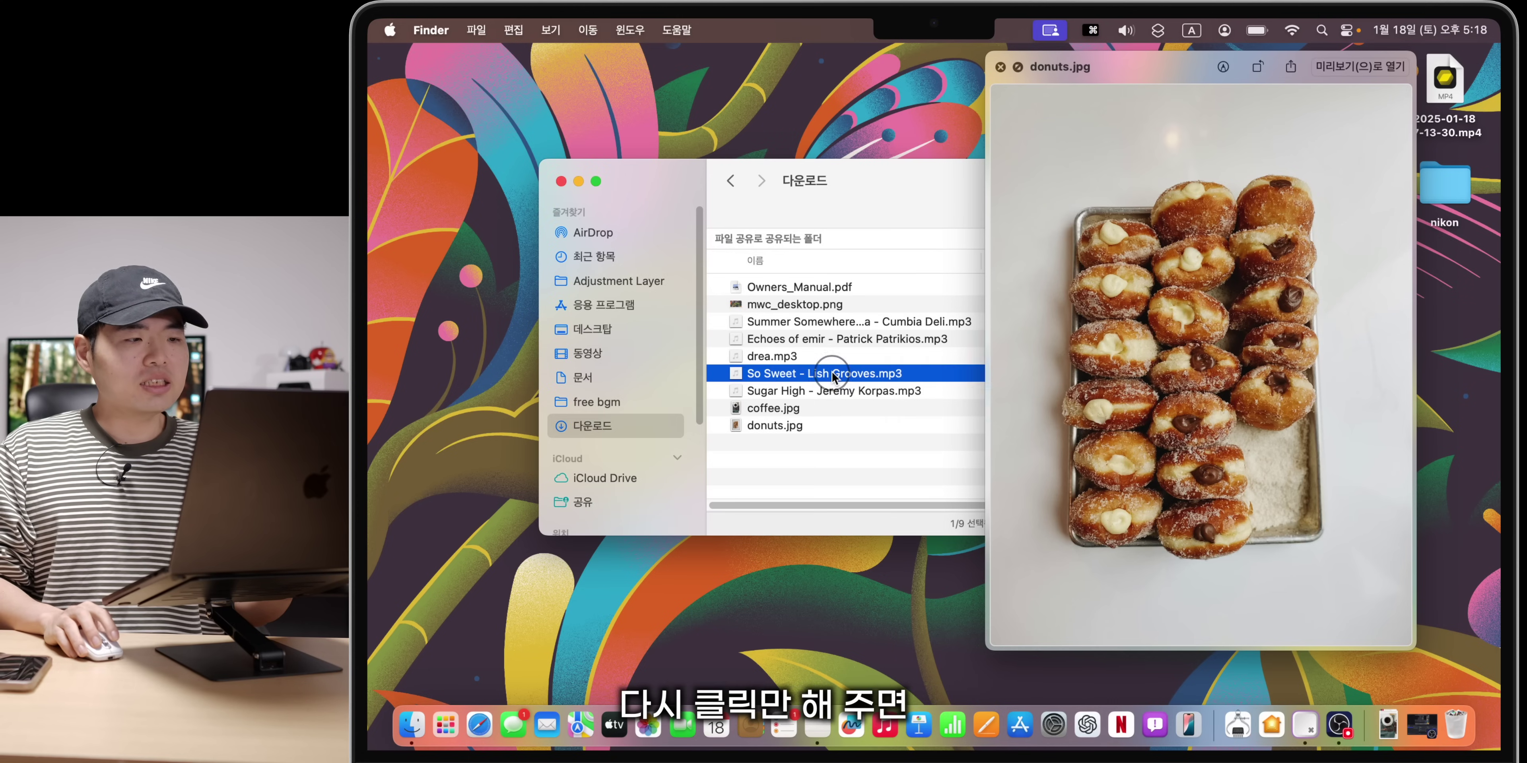
left_click(871, 321)
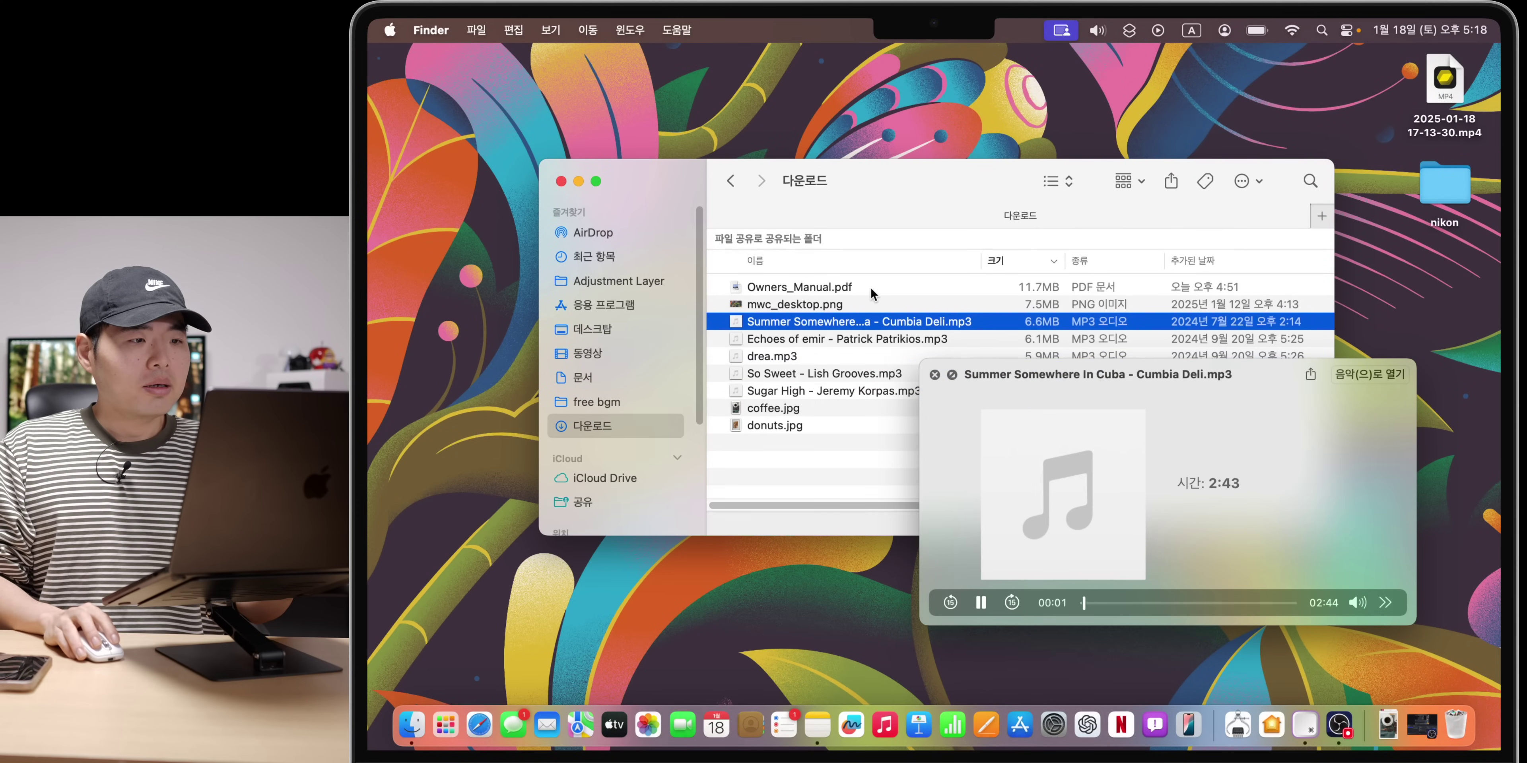
left_click(869, 301)
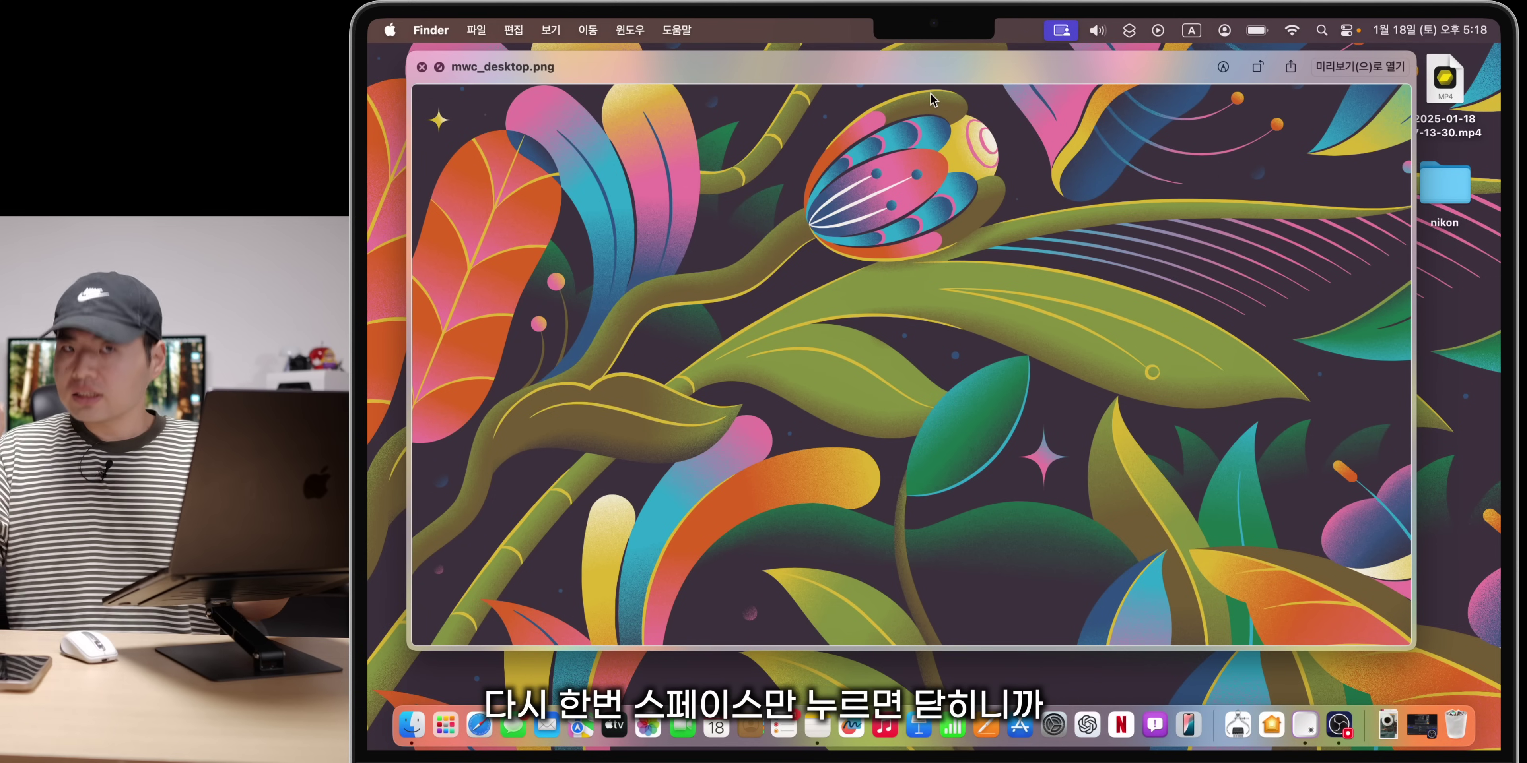
key("space")
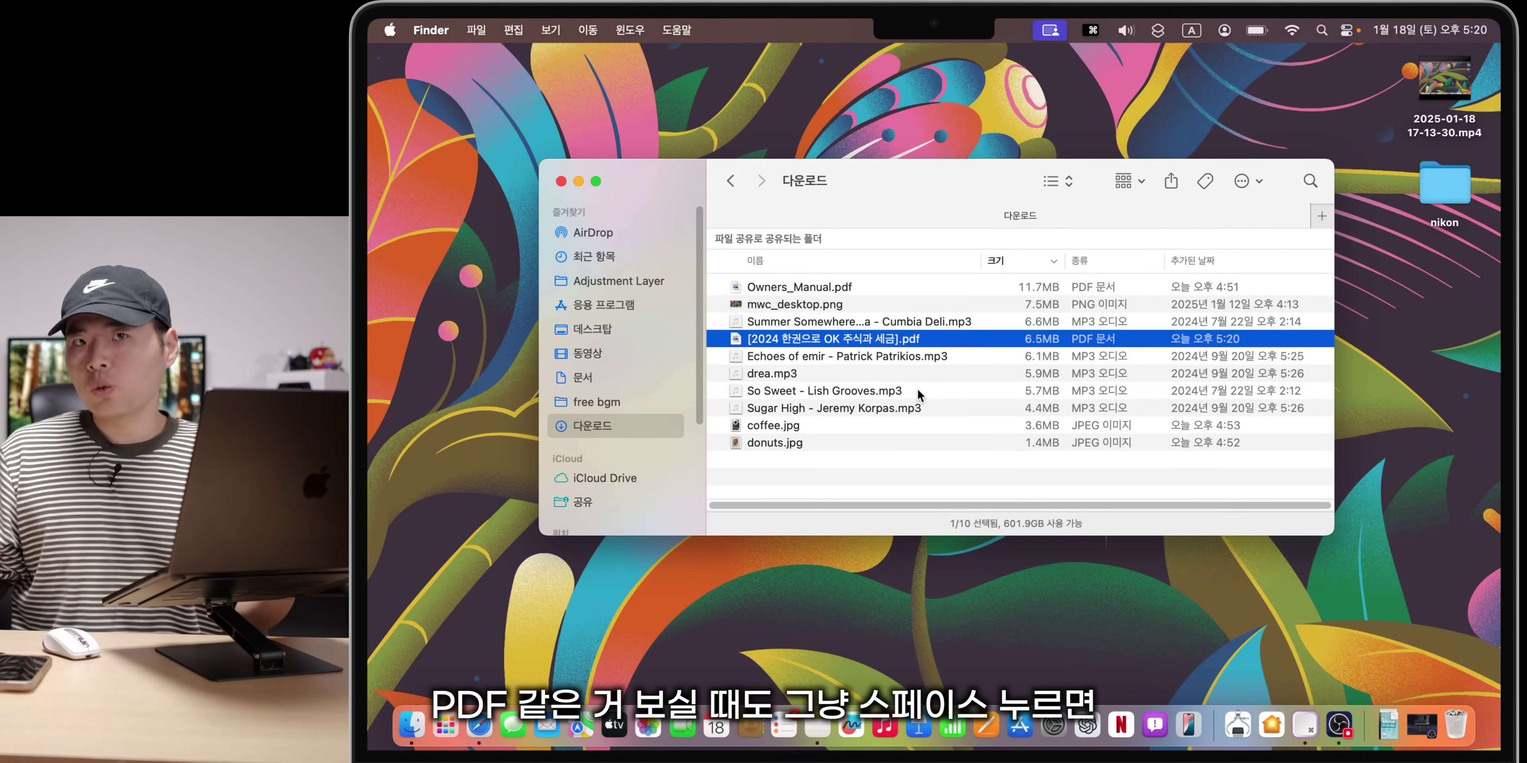
Step: Preview [2024 한권으로 OK 주식과 세금].pdf with Quick Look, scroll through it and go to its third page
key("space")
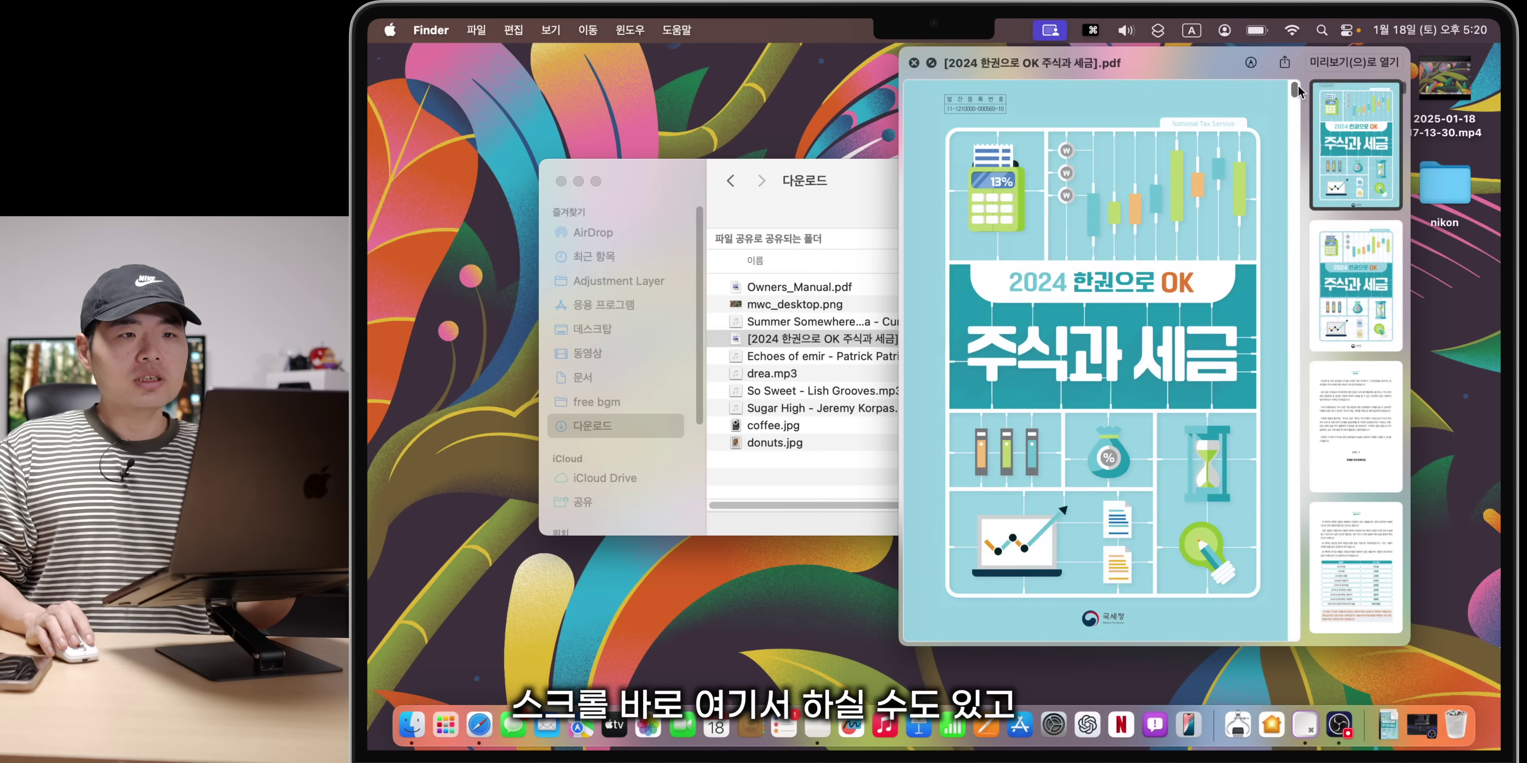
mouse_move(1295, 93)
left_mouse_down()
mouse_move(1292, 388)
mouse_move(1292, 113)
left_mouse_up()
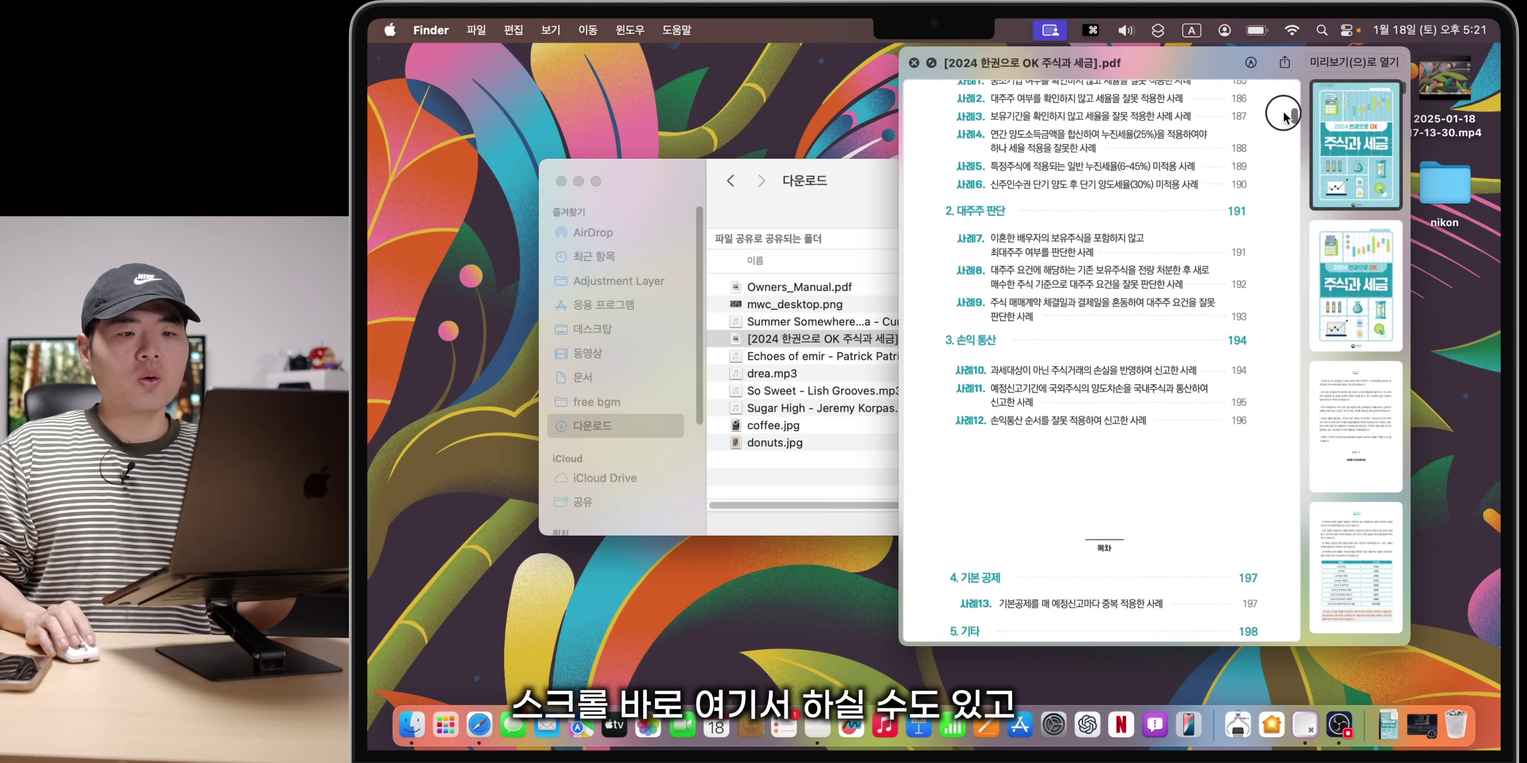
left_click(1329, 403)
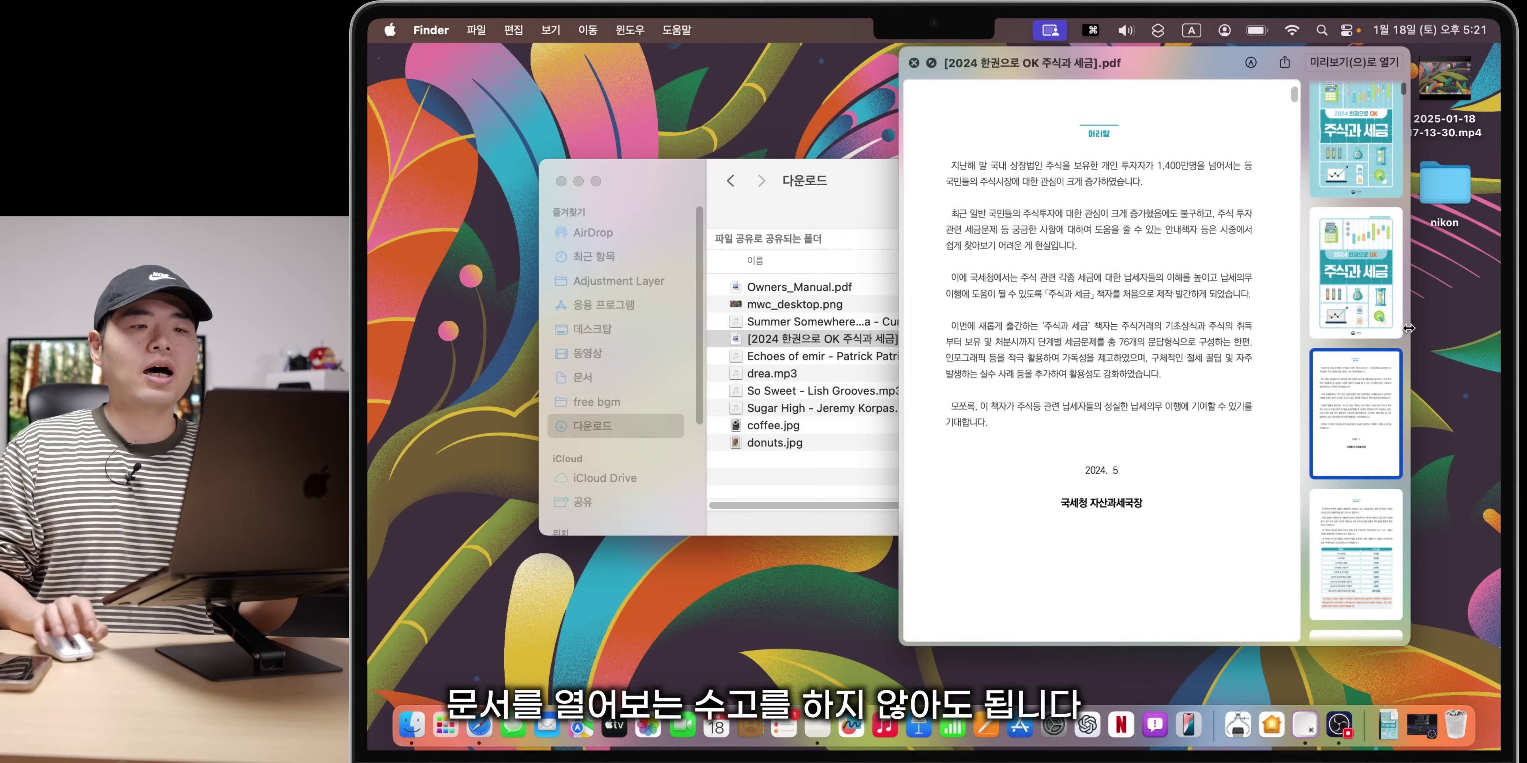
Step: Draw a circle around the date and issuer line on the PDF's third page, save the markup and reopen the preview
left_click(1244, 64)
mouse_move(1078, 542)
left_mouse_down()
mouse_move(1176, 483)
mouse_move(1084, 581)
mouse_move(998, 527)
mouse_move(1011, 511)
left_mouse_up()
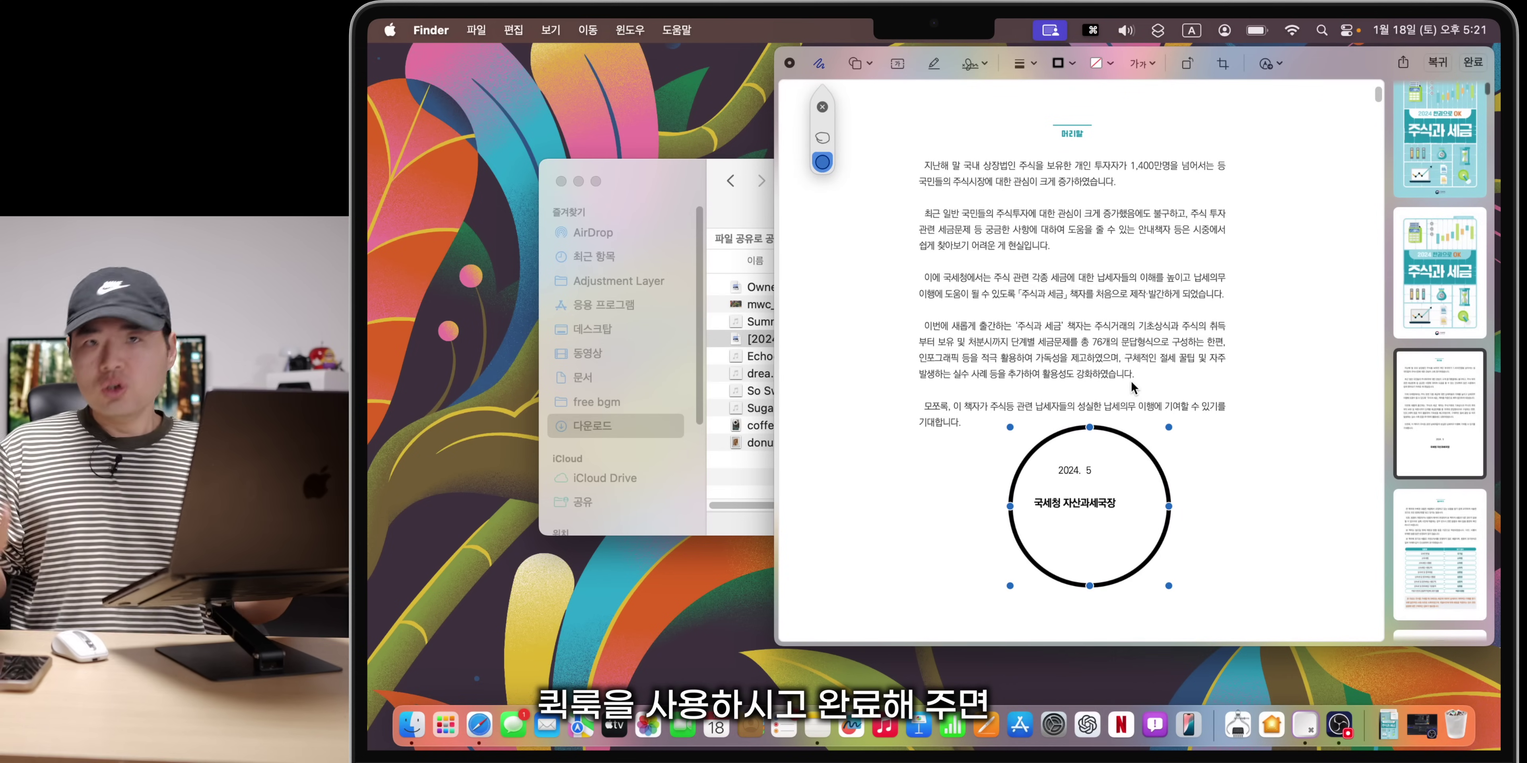
left_click(1472, 62)
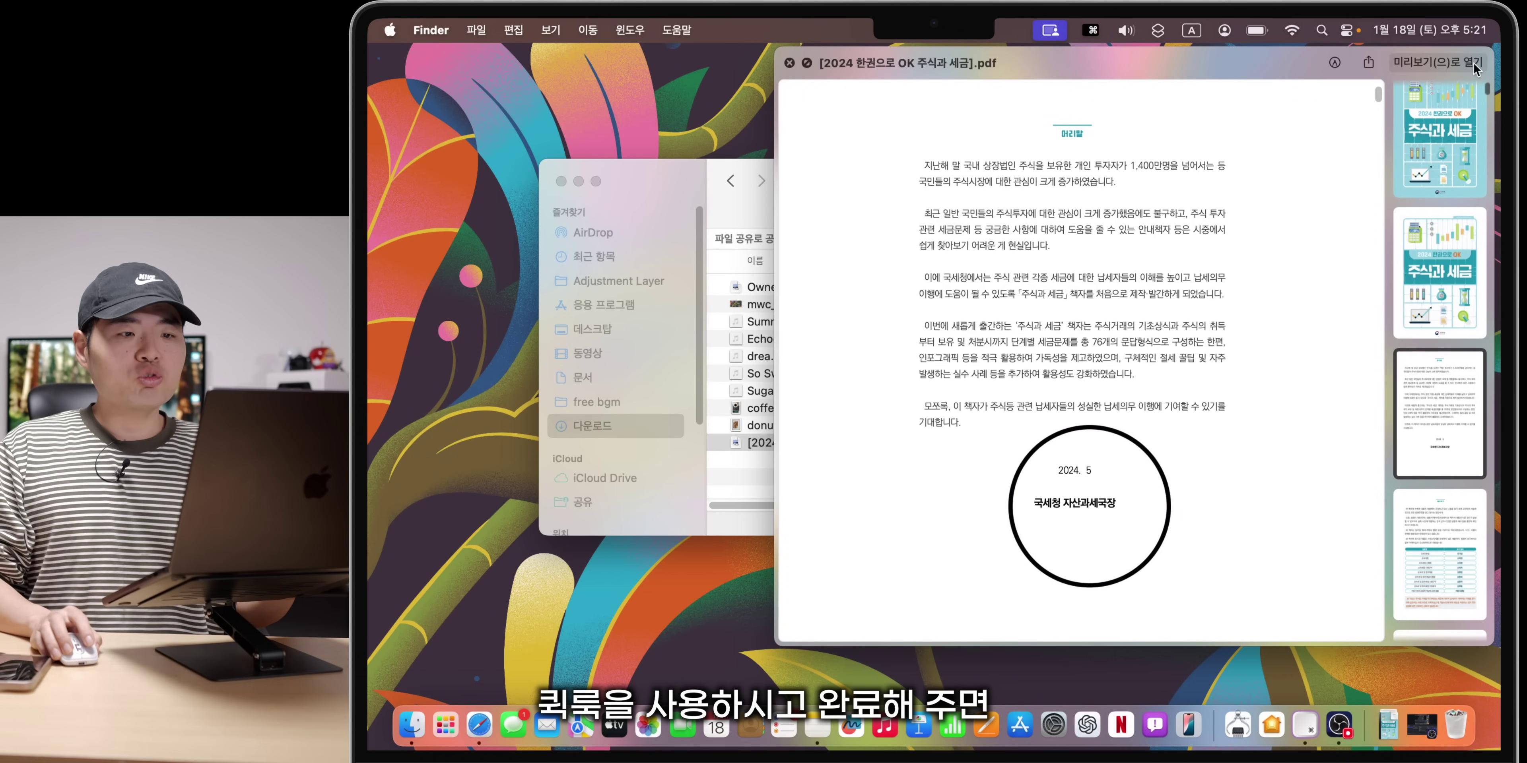
key("space")
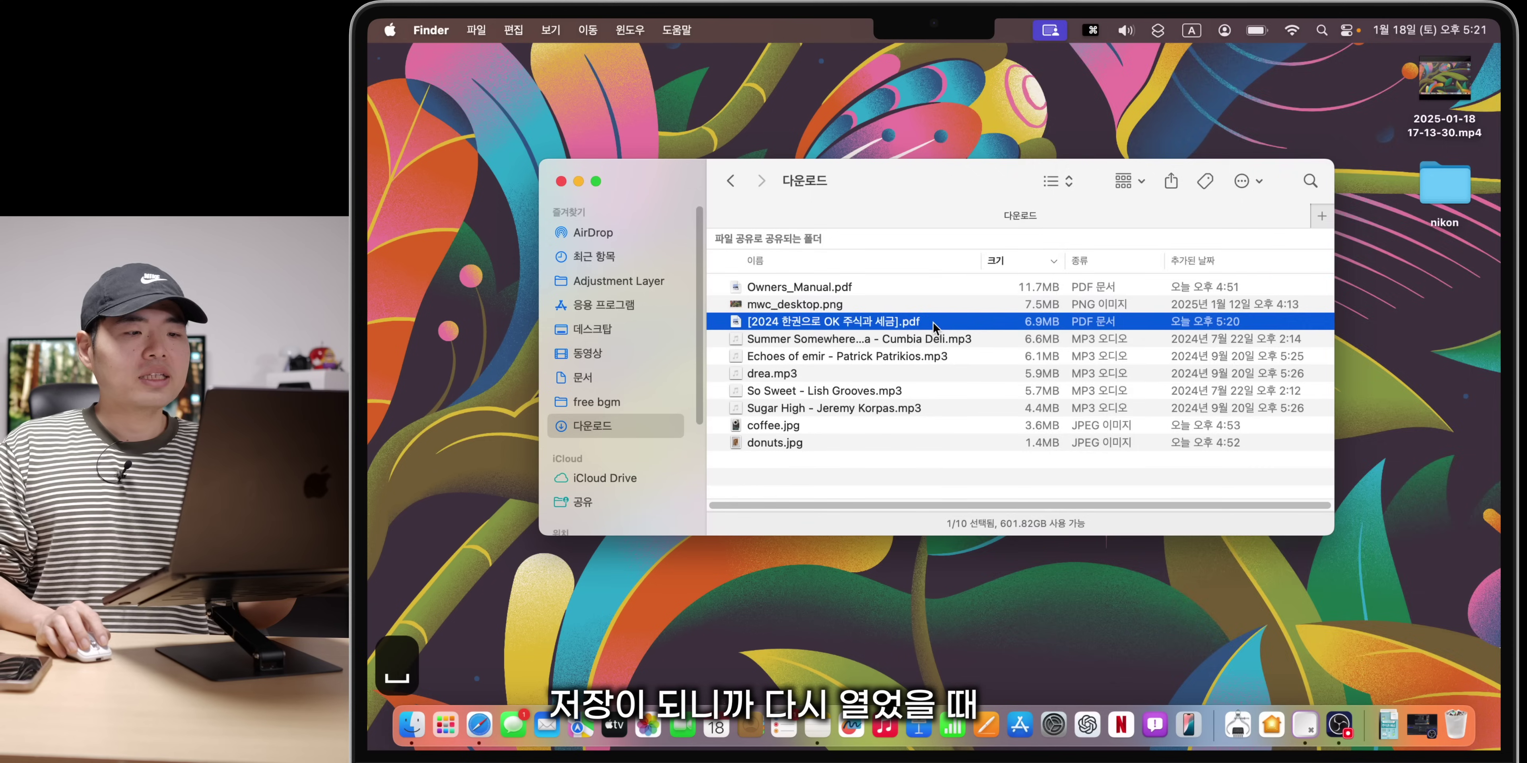
key("space")
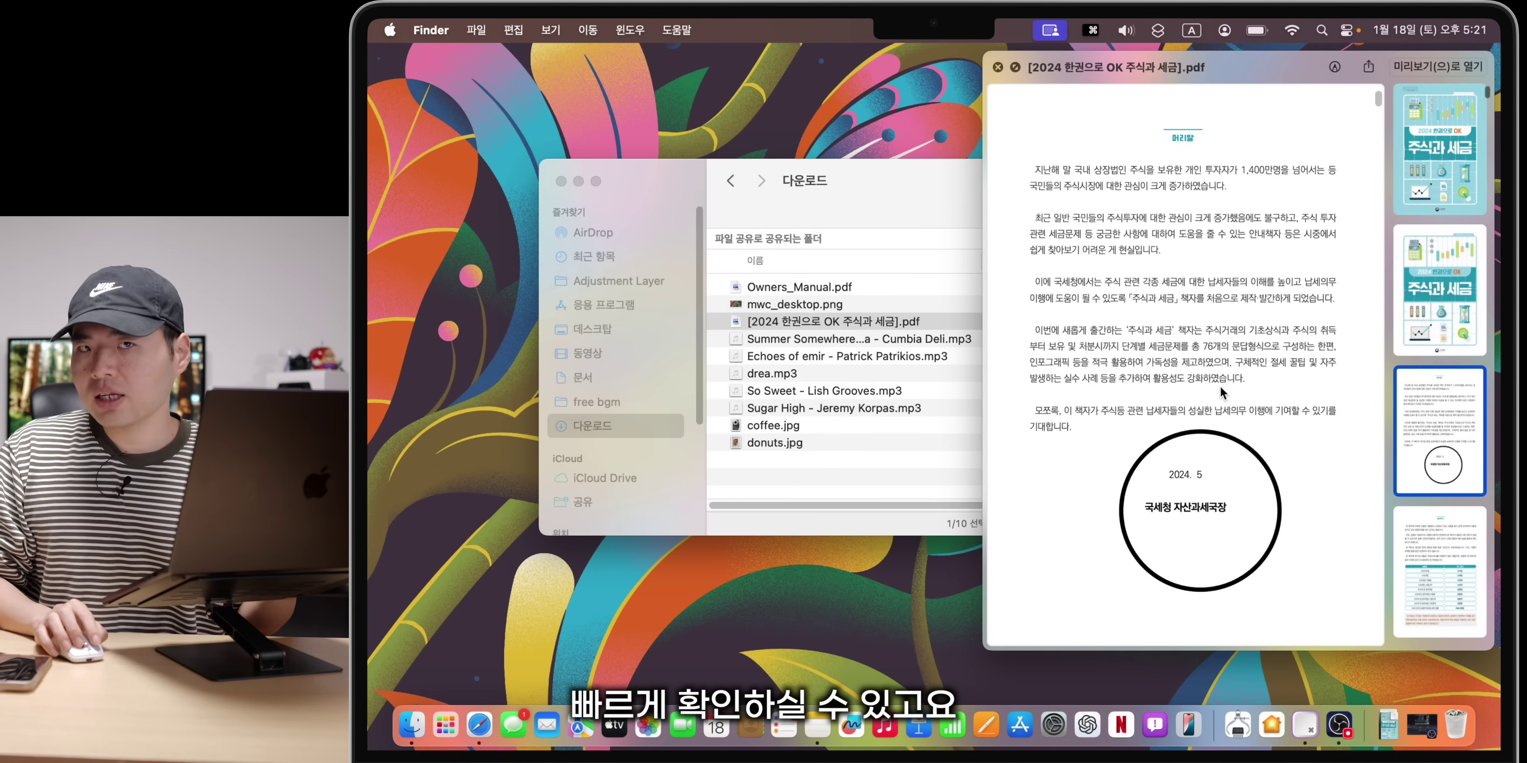
Step: Preview coffee.jpg with Quick Look and rotate the image 90 degrees counterclockwise
left_click(868, 425)
key("space")
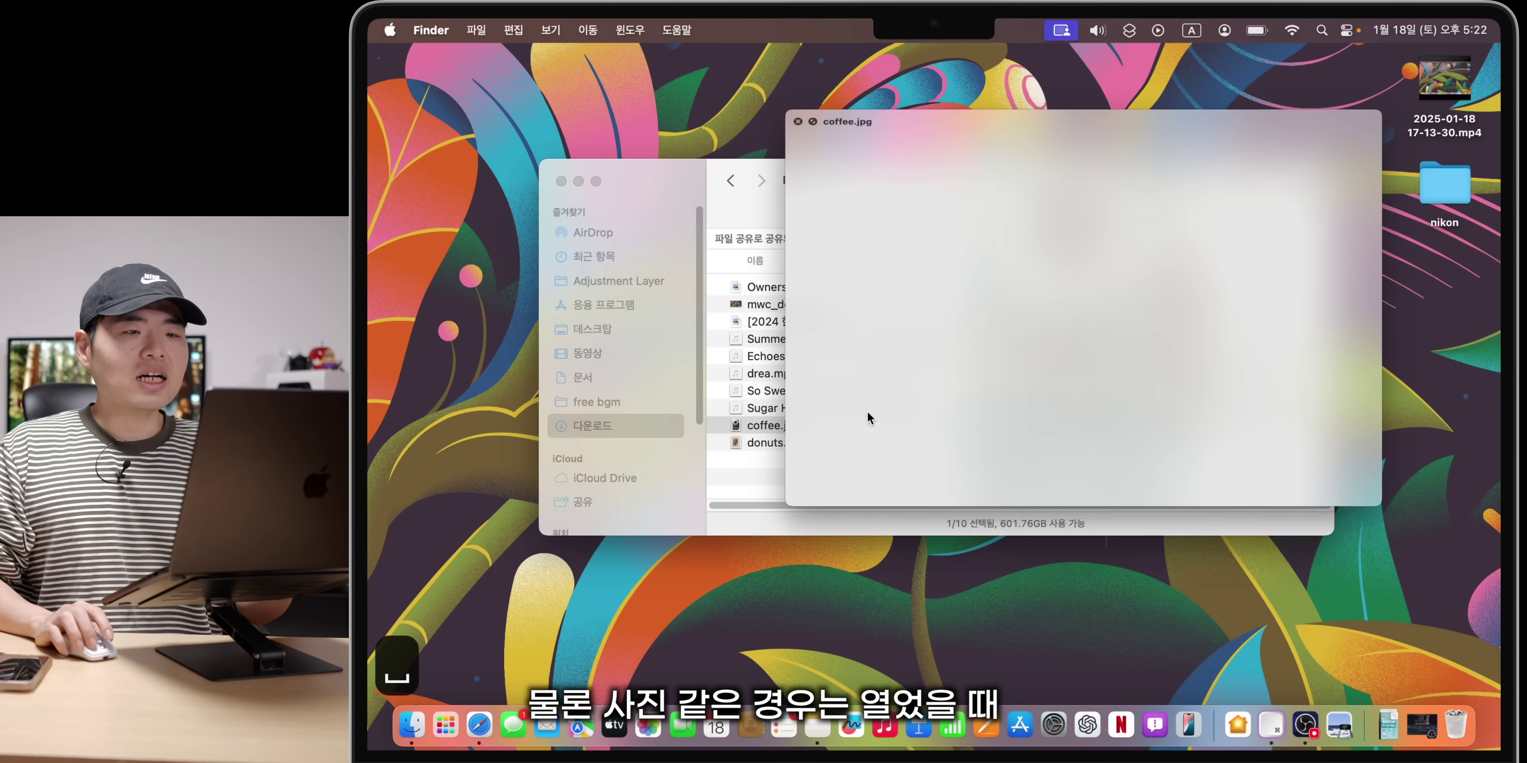
left_click_drag(1236, 64, 1141, 105)
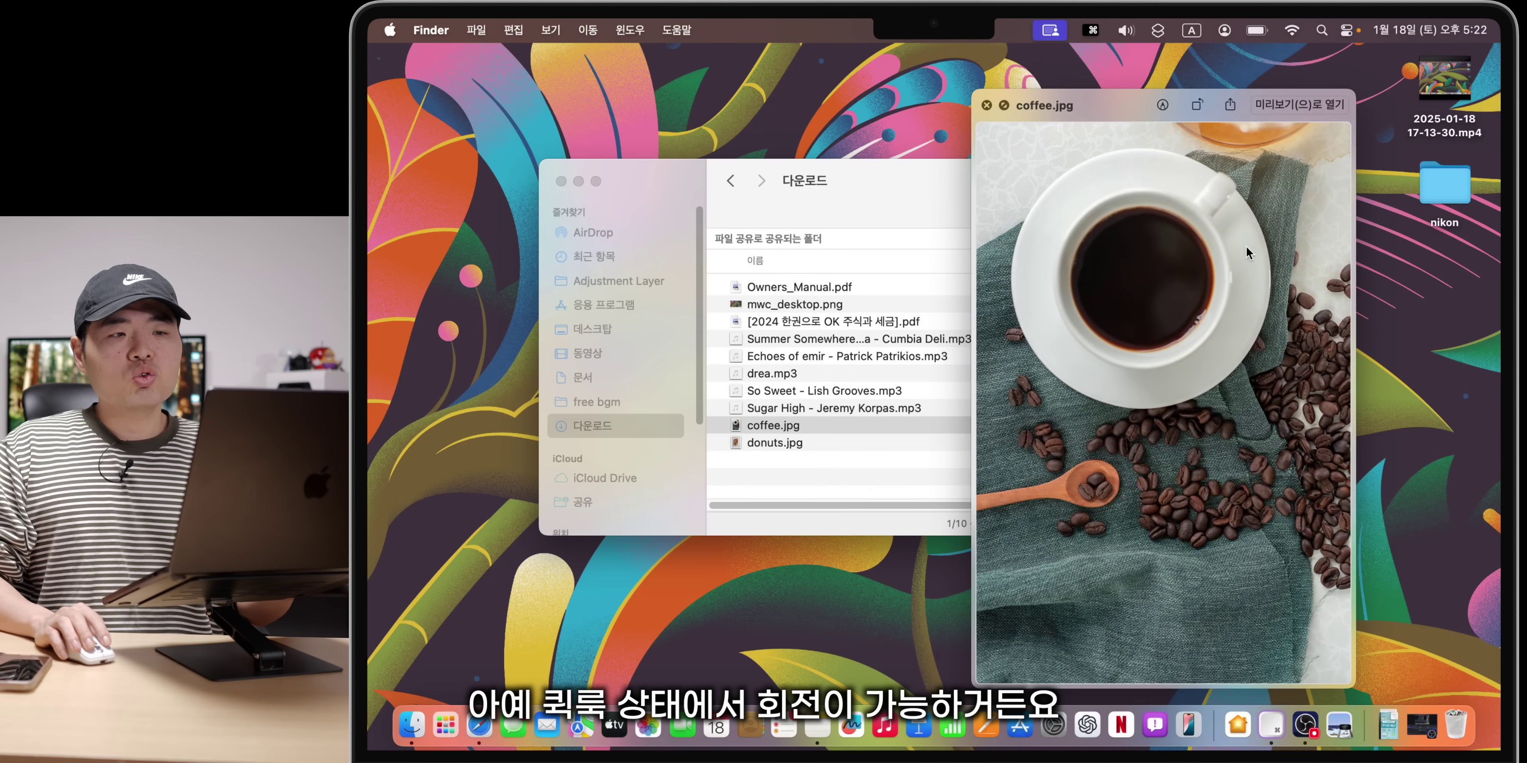
left_click(1193, 108)
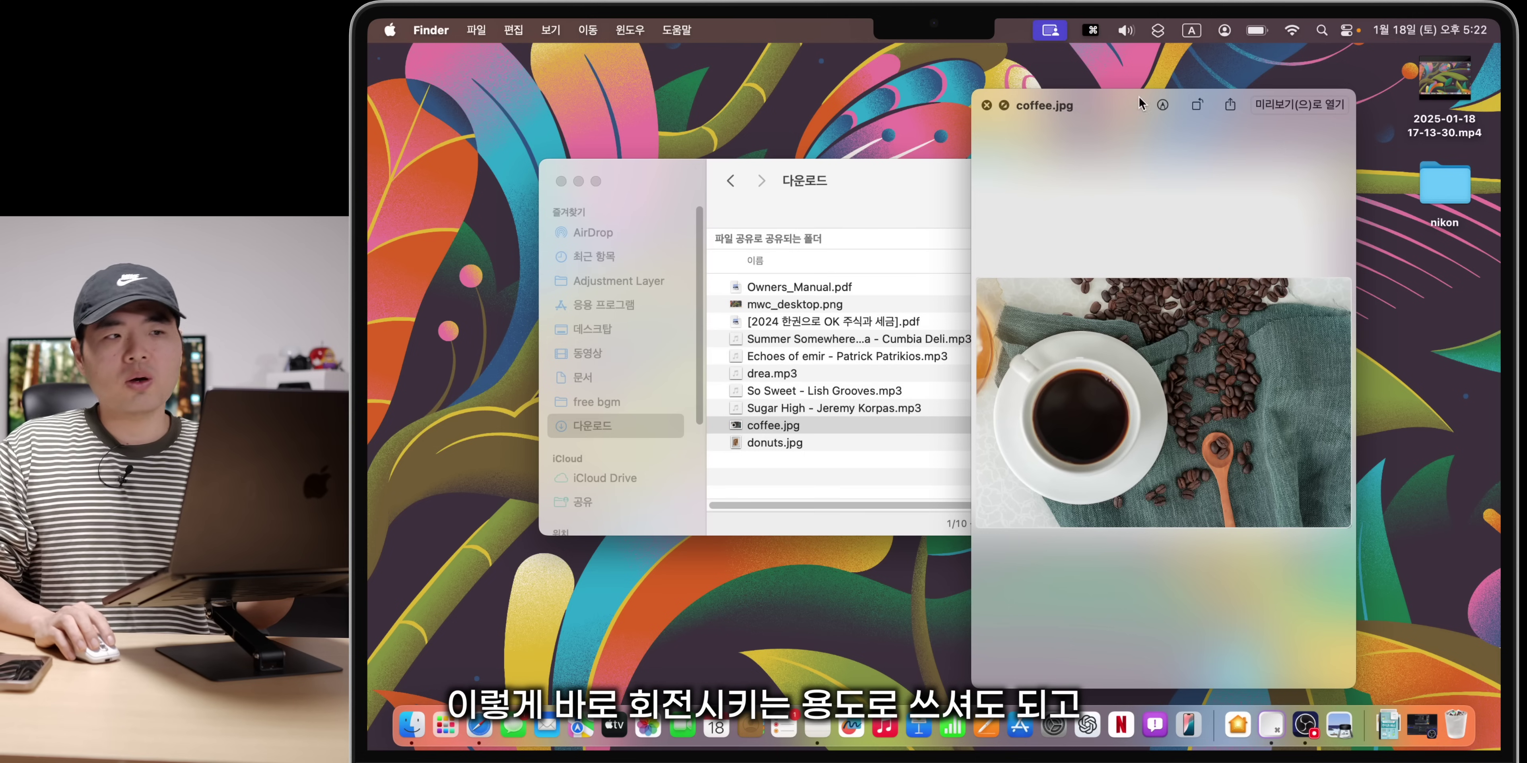
Step: Reopen the Quick Look preview of coffee.jpg and expand it to full screen
key("space")
key("space")
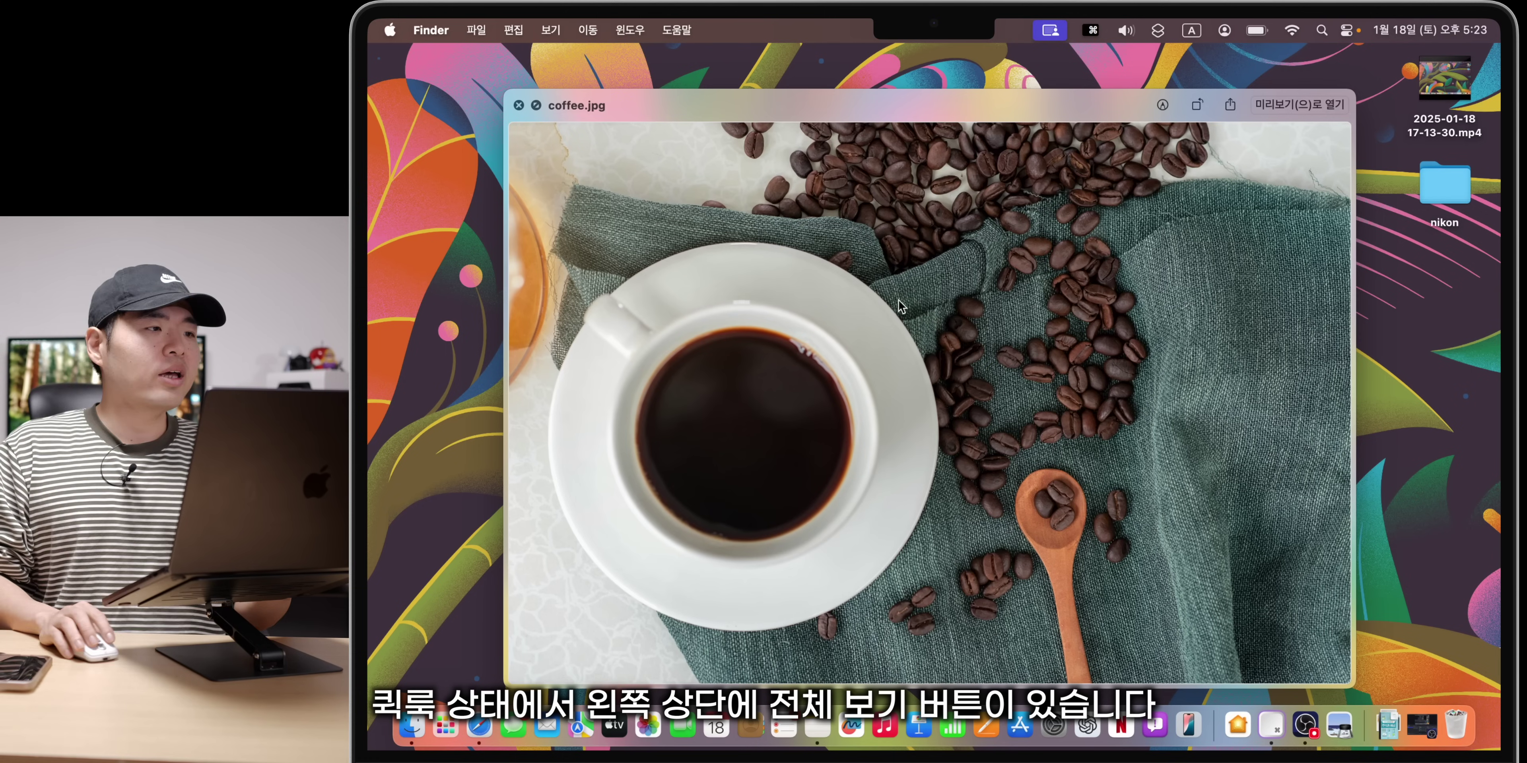
left_click(536, 105)
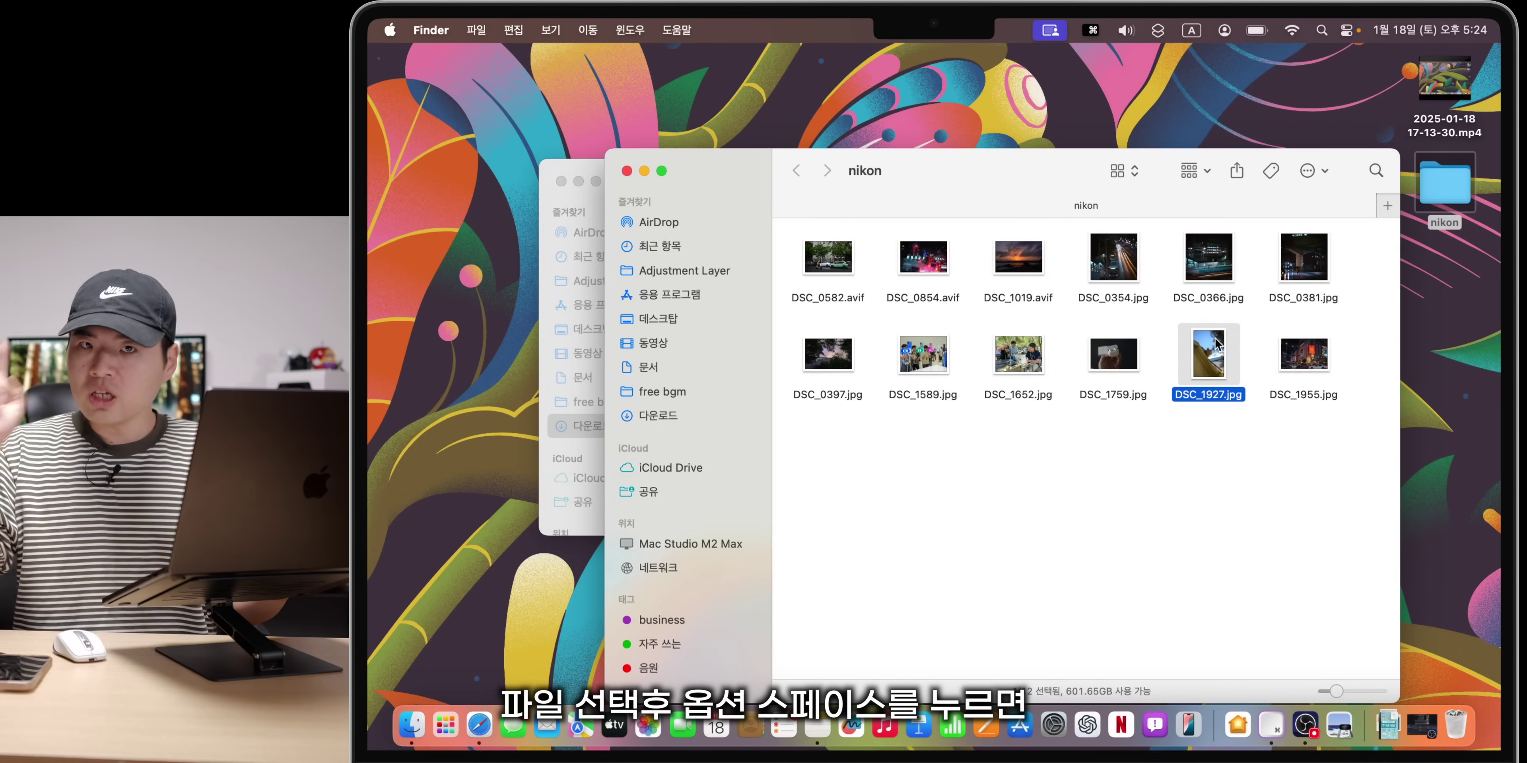
Step: View DSC_1927.jpg and DSC_1759.jpg from the nikon folder one after the other directly in full-screen Quick Look, closing each
key("alt+space")
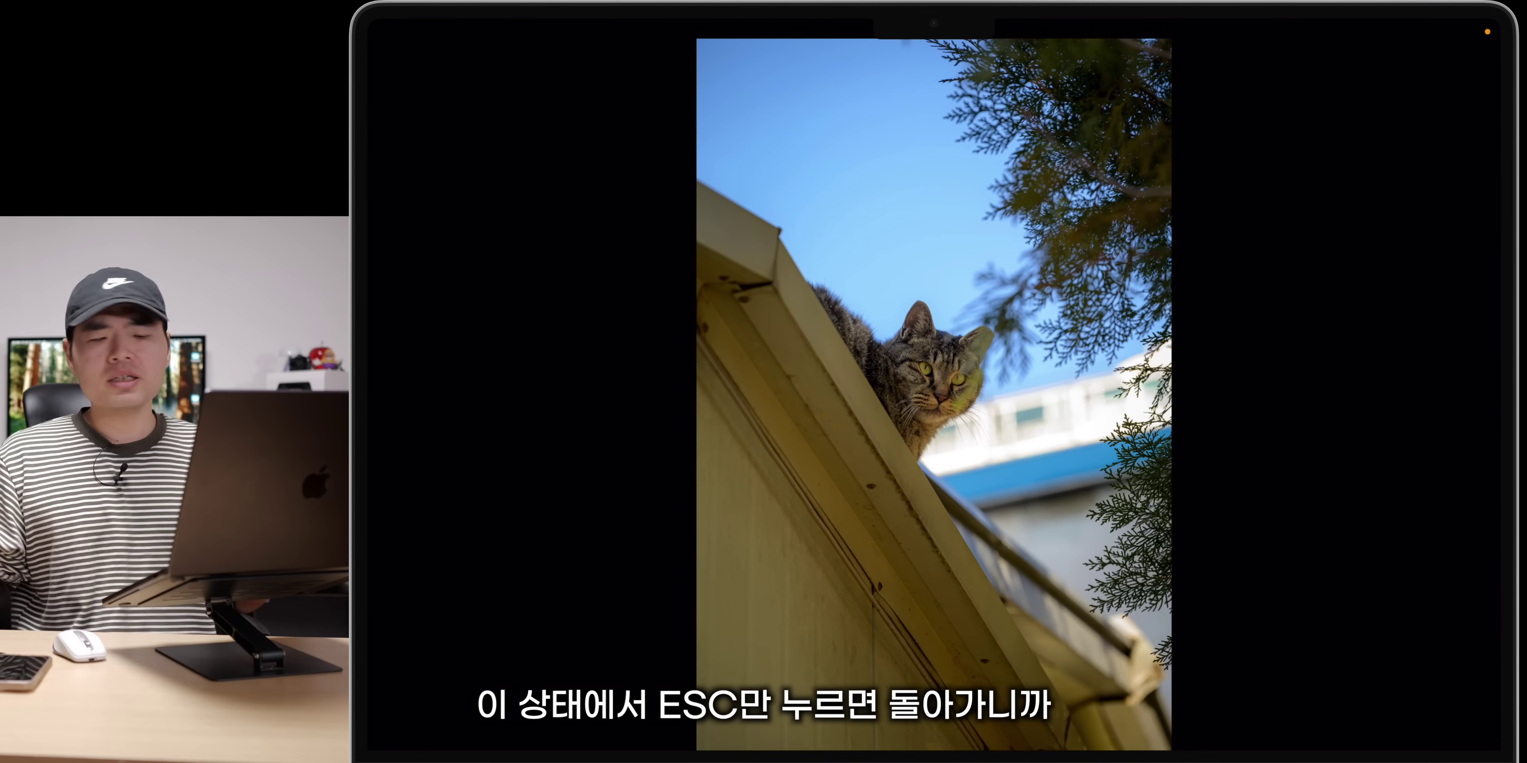
key("Escape")
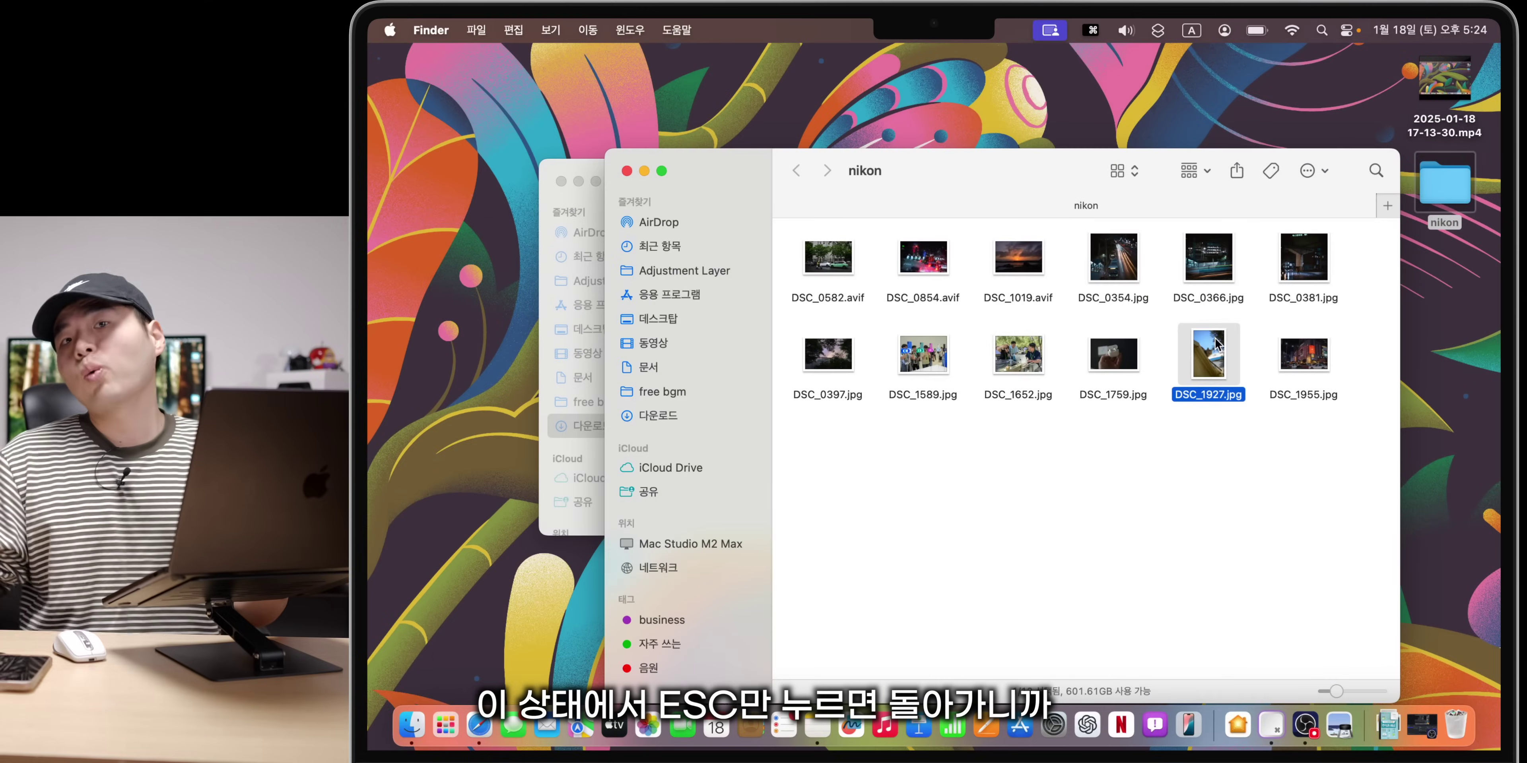
left_click(1125, 358)
key("alt+space")
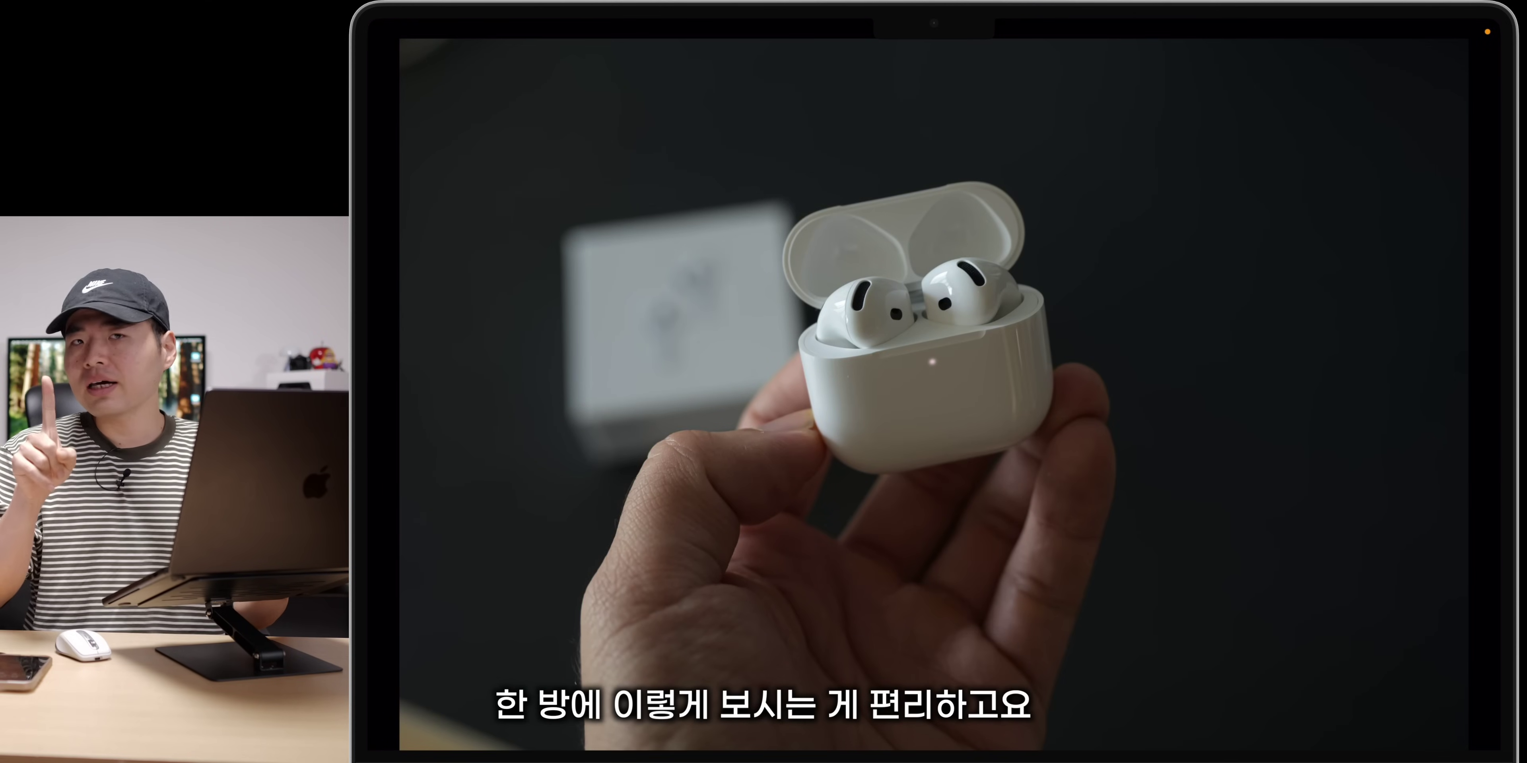
key("space")
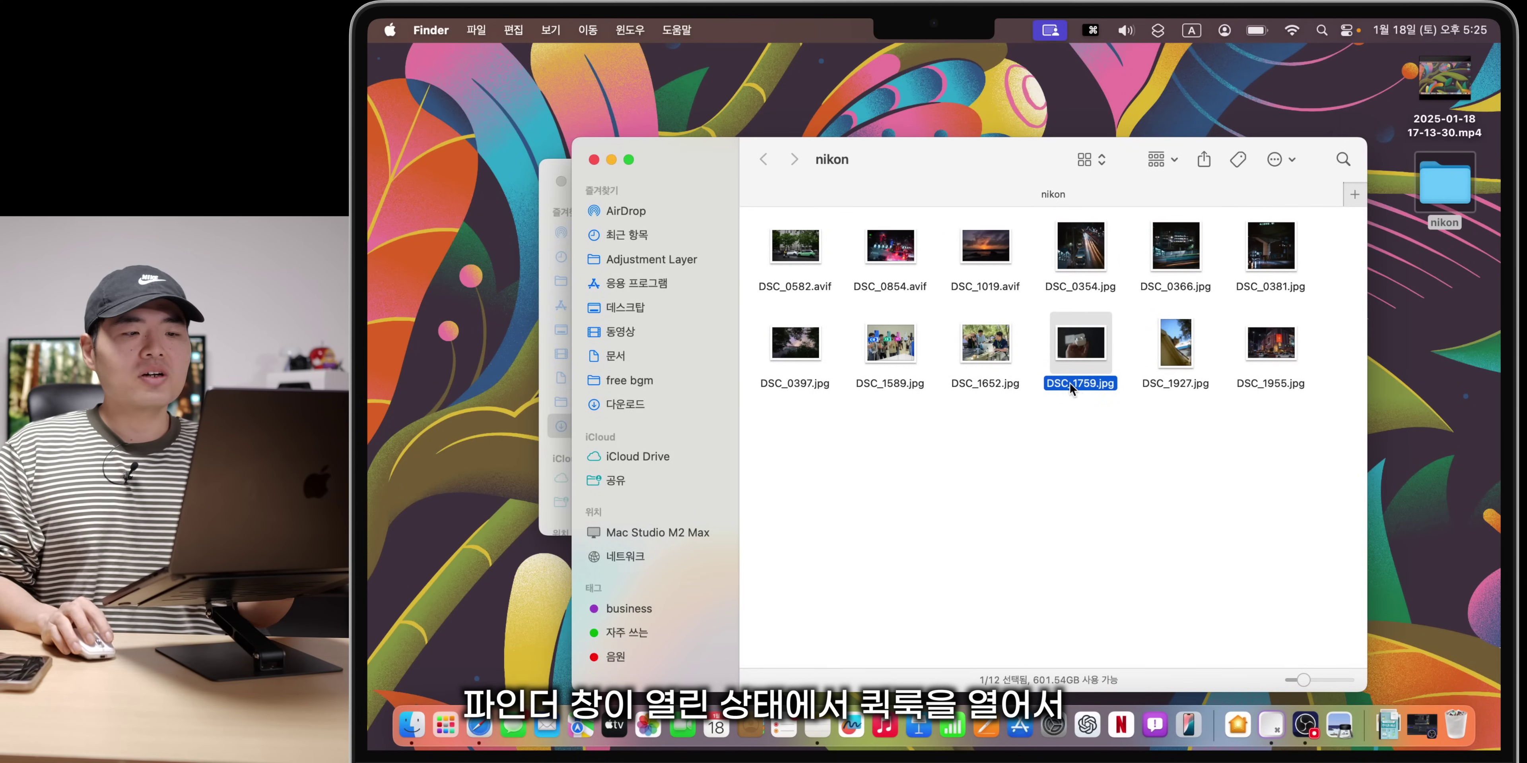
Step: Preview DSC_1759.jpg, switch the open preview to DSC_1927.jpg, DSC_1955.jpg and back to DSC_1927.jpg, and clear the selection
key("space")
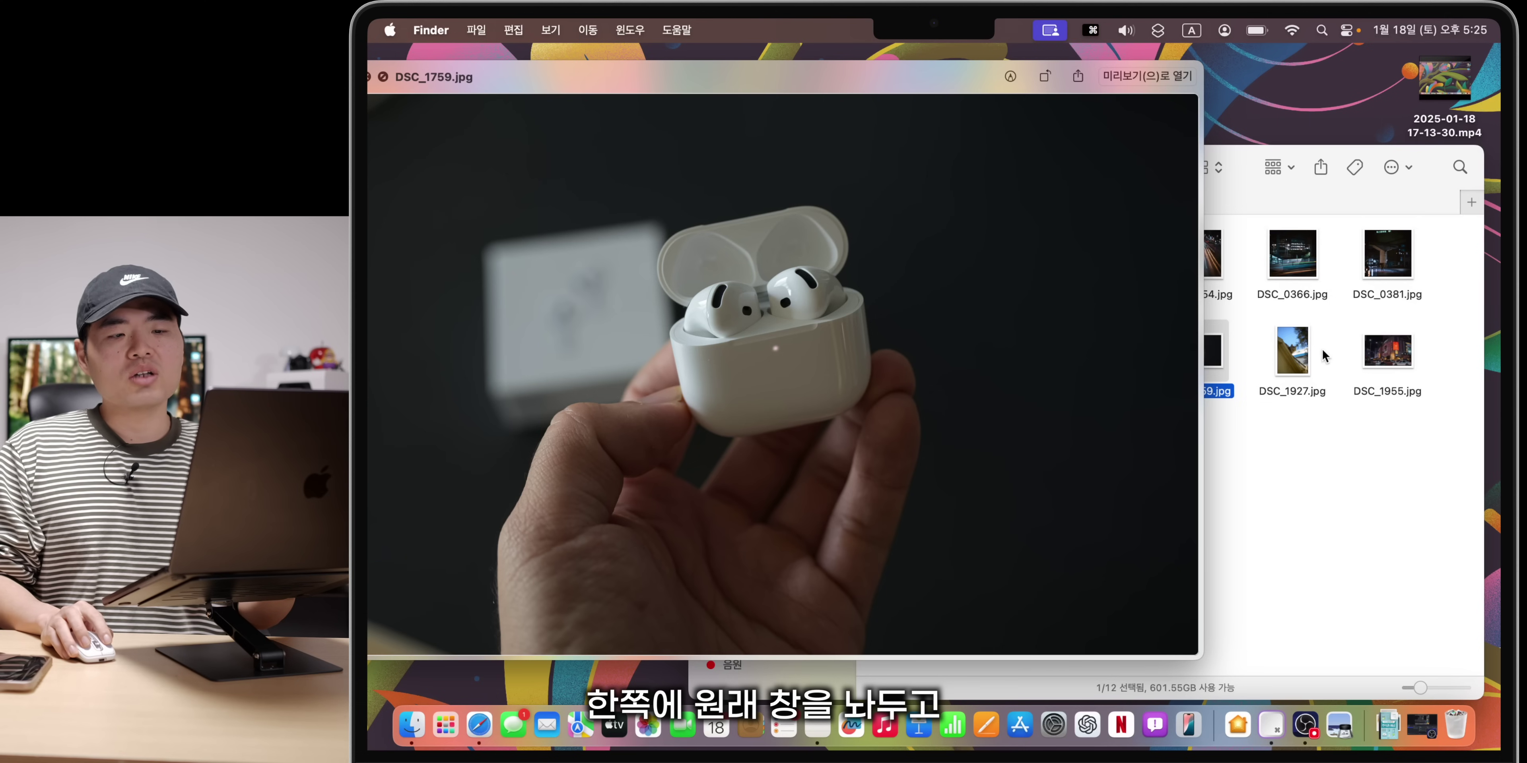
left_click(1291, 359)
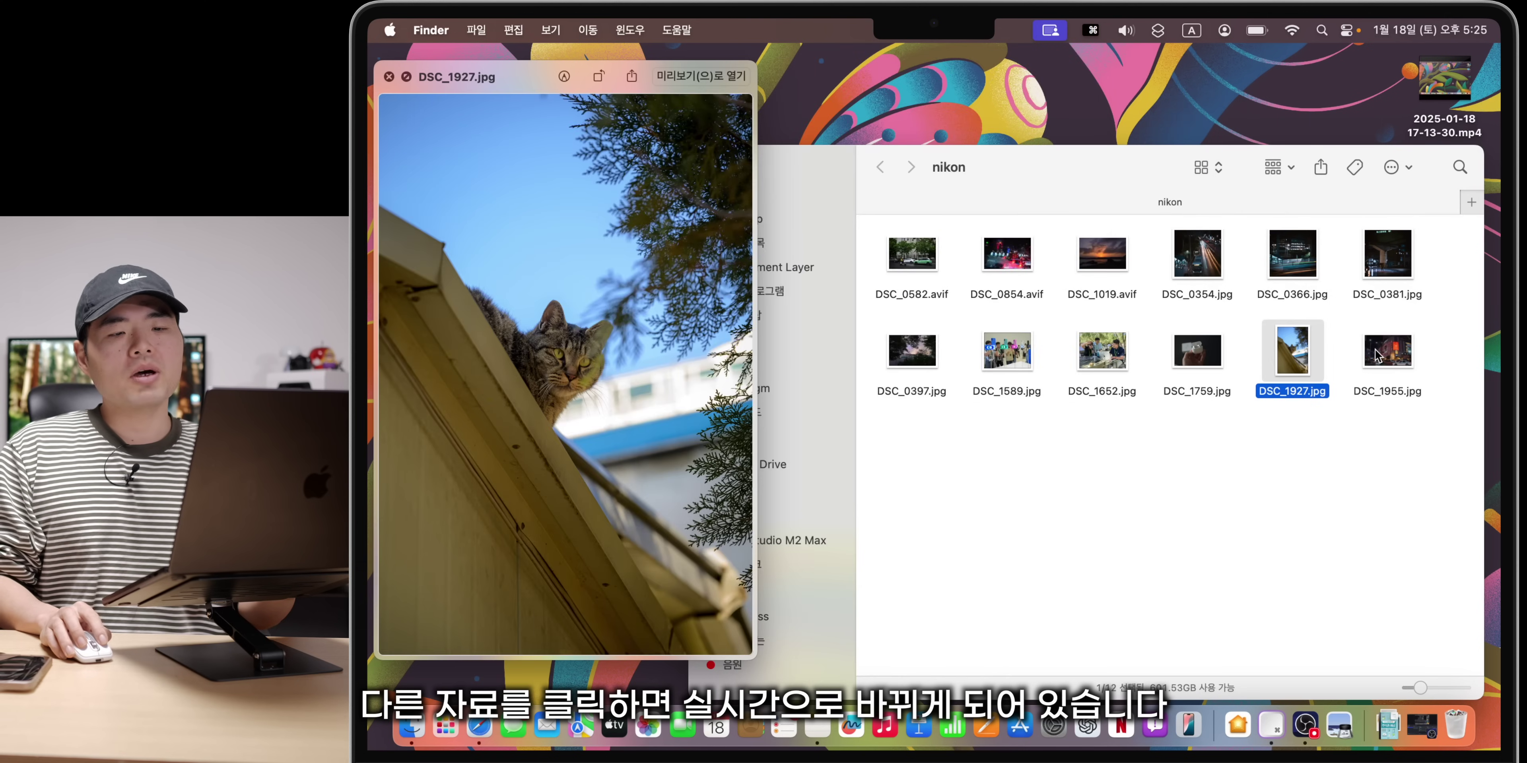
left_click(1379, 355)
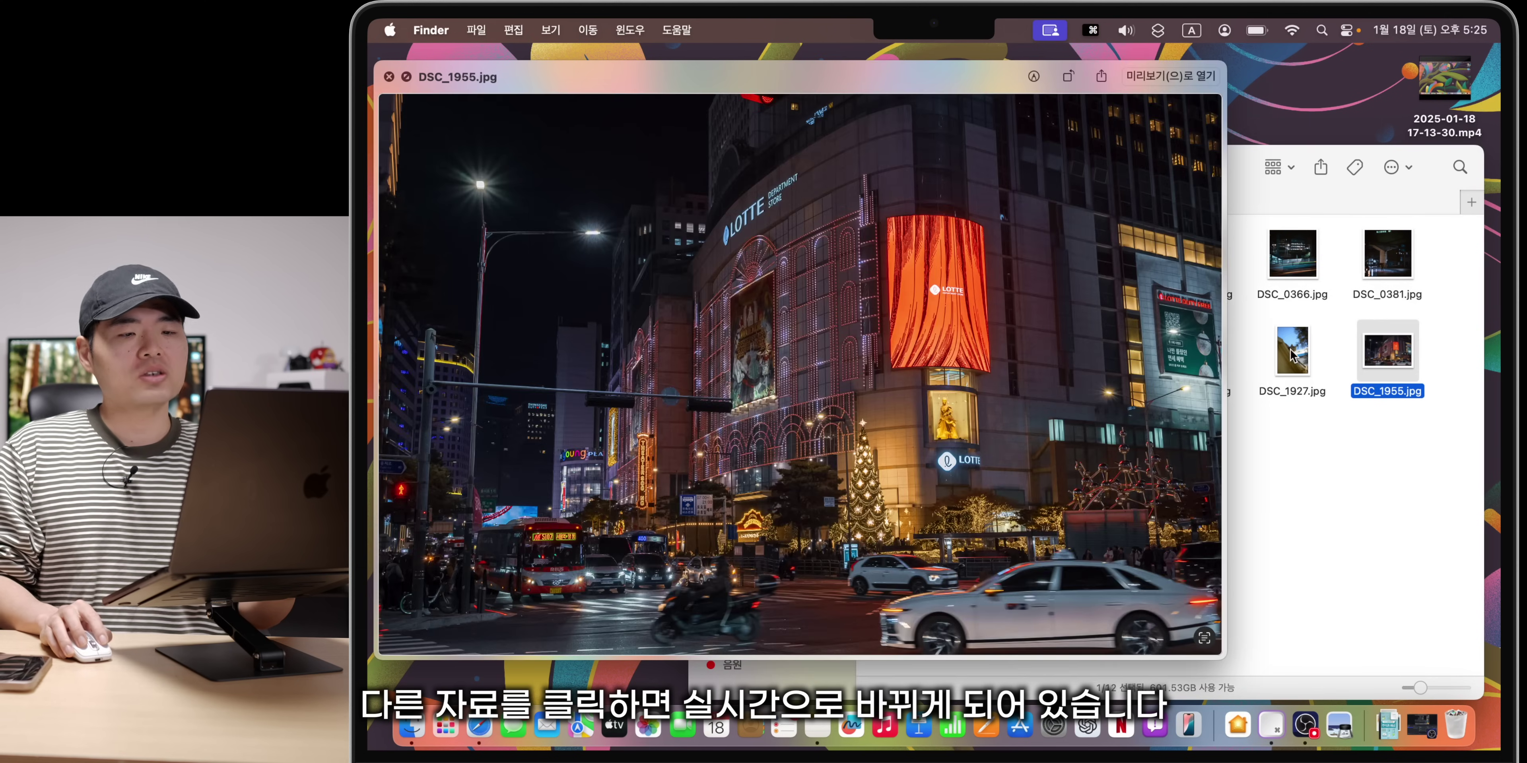
left_click(1294, 355)
left_click(1140, 316)
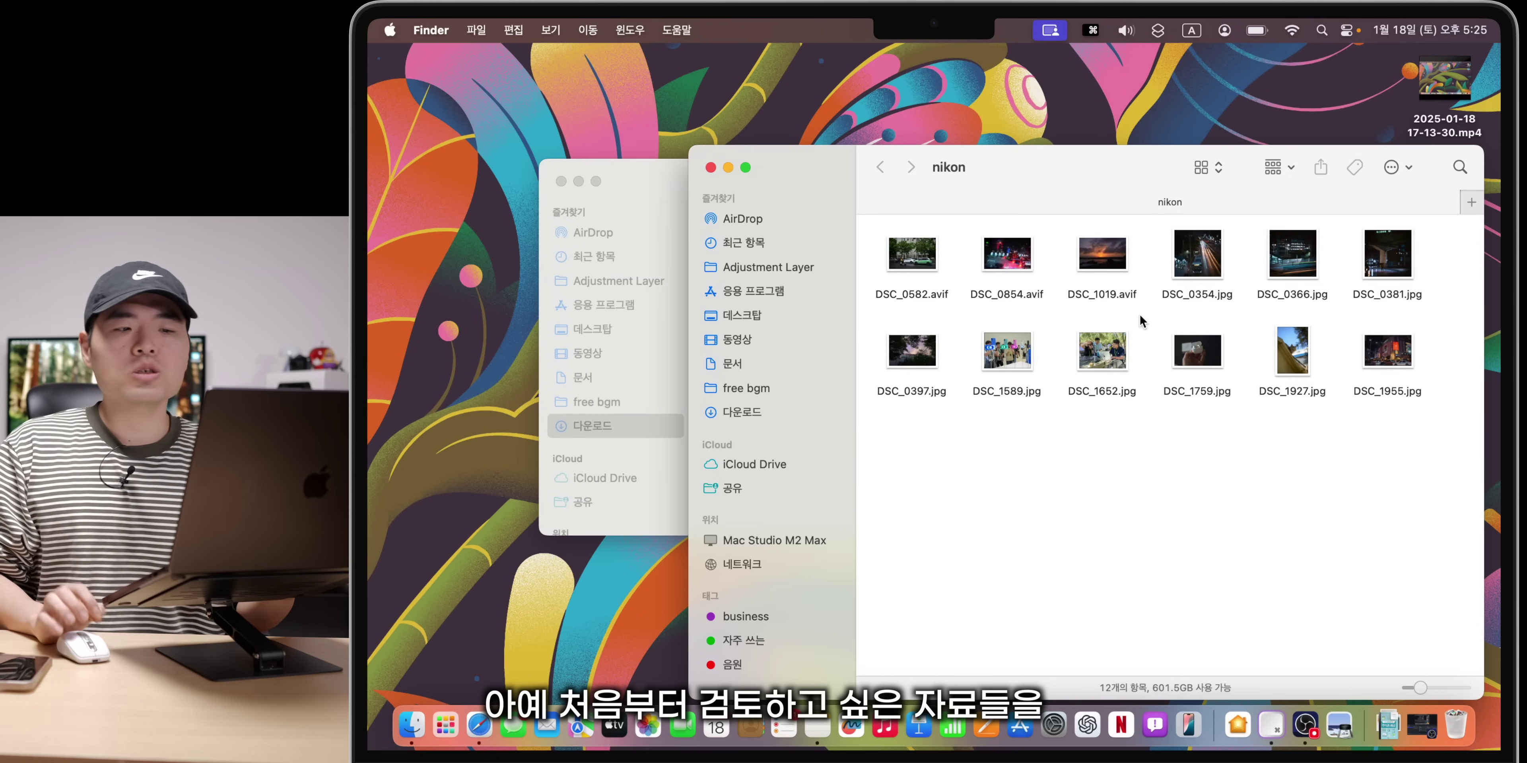
Step: Select the five photos from DSC_0582.avif to DSC_0366.jpg and browse back and forth through them in Quick Look
left_click_drag(1314, 321, 898, 271)
key("space")
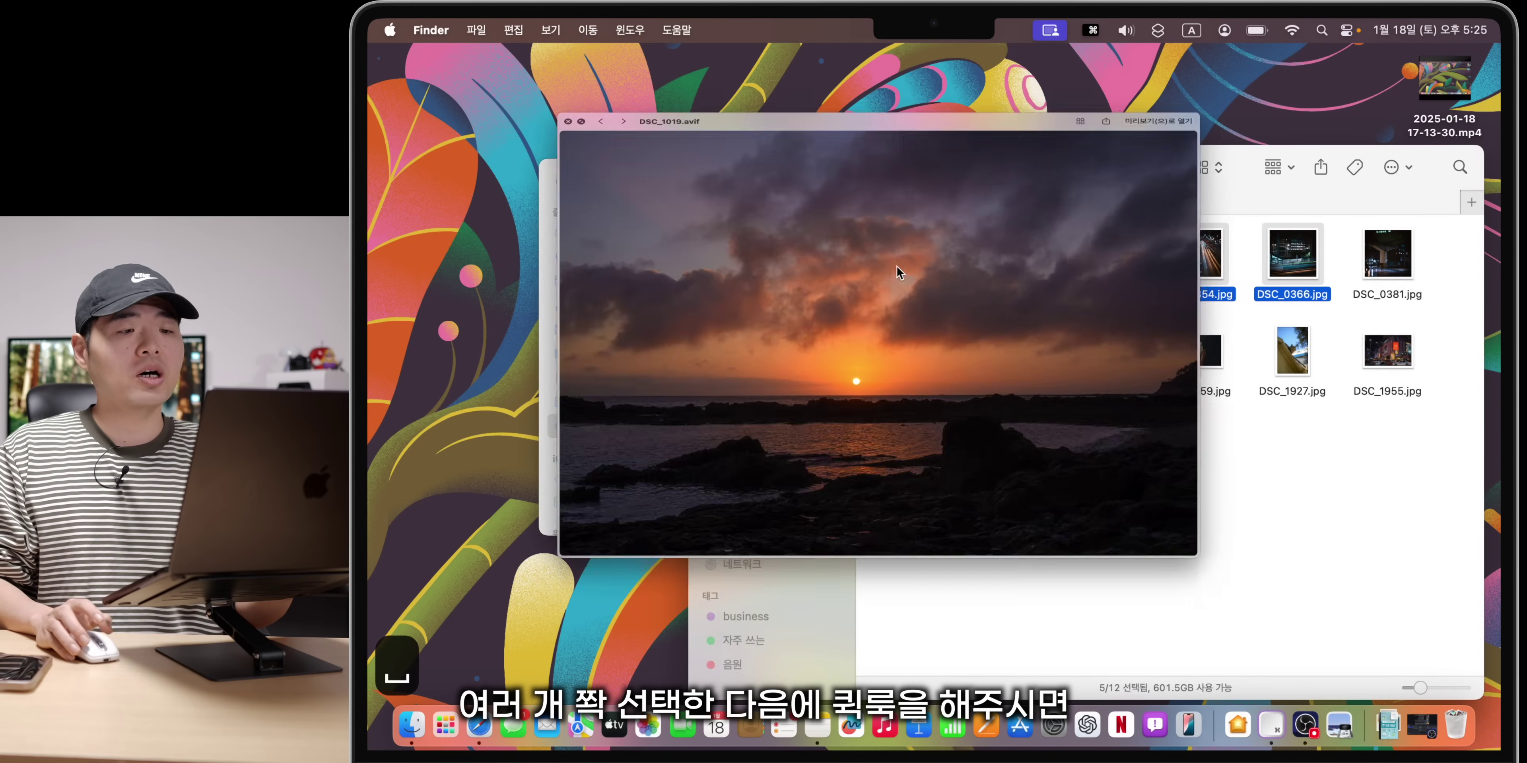
key("Left")
key("Left")
key("Left")
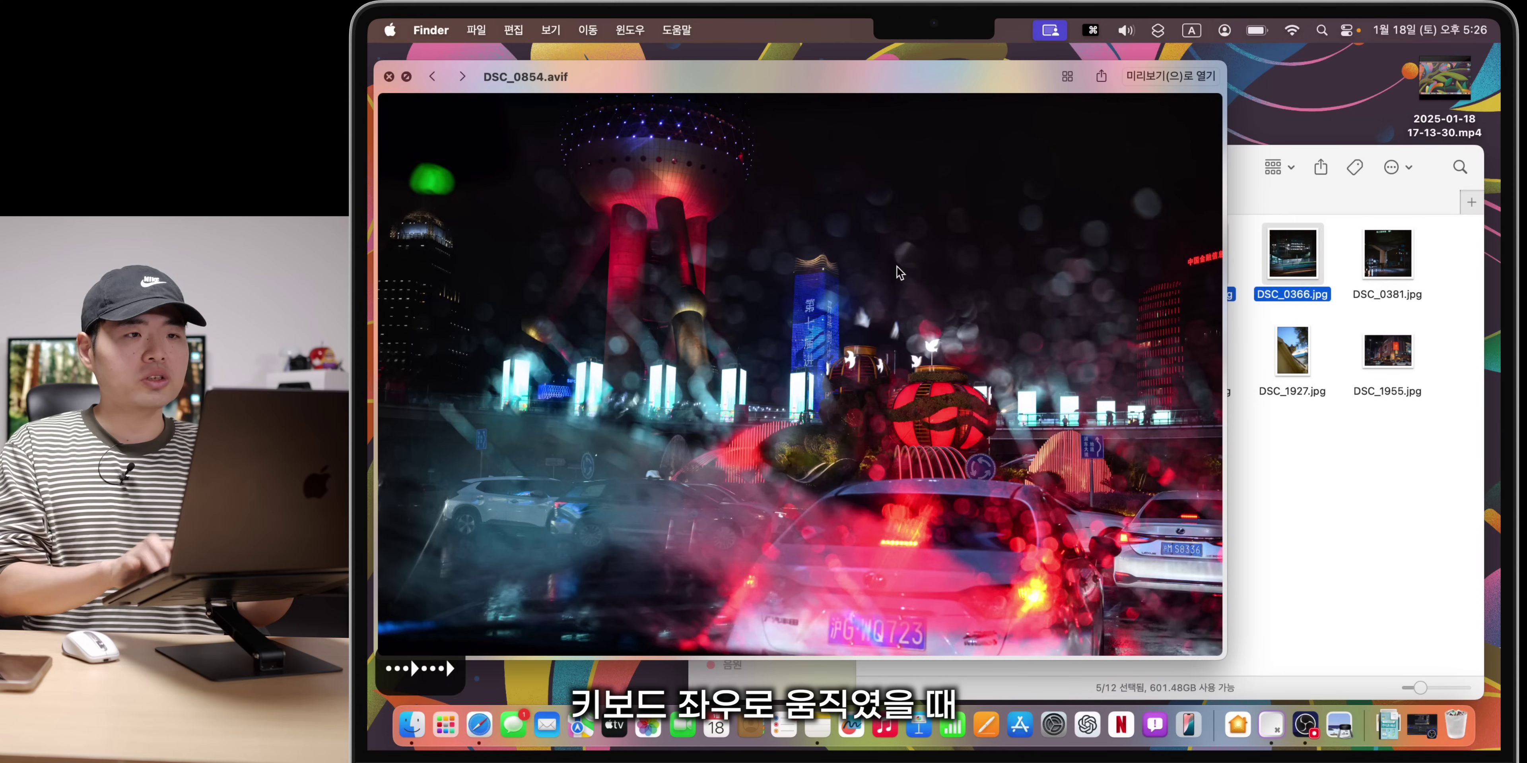
key("Left")
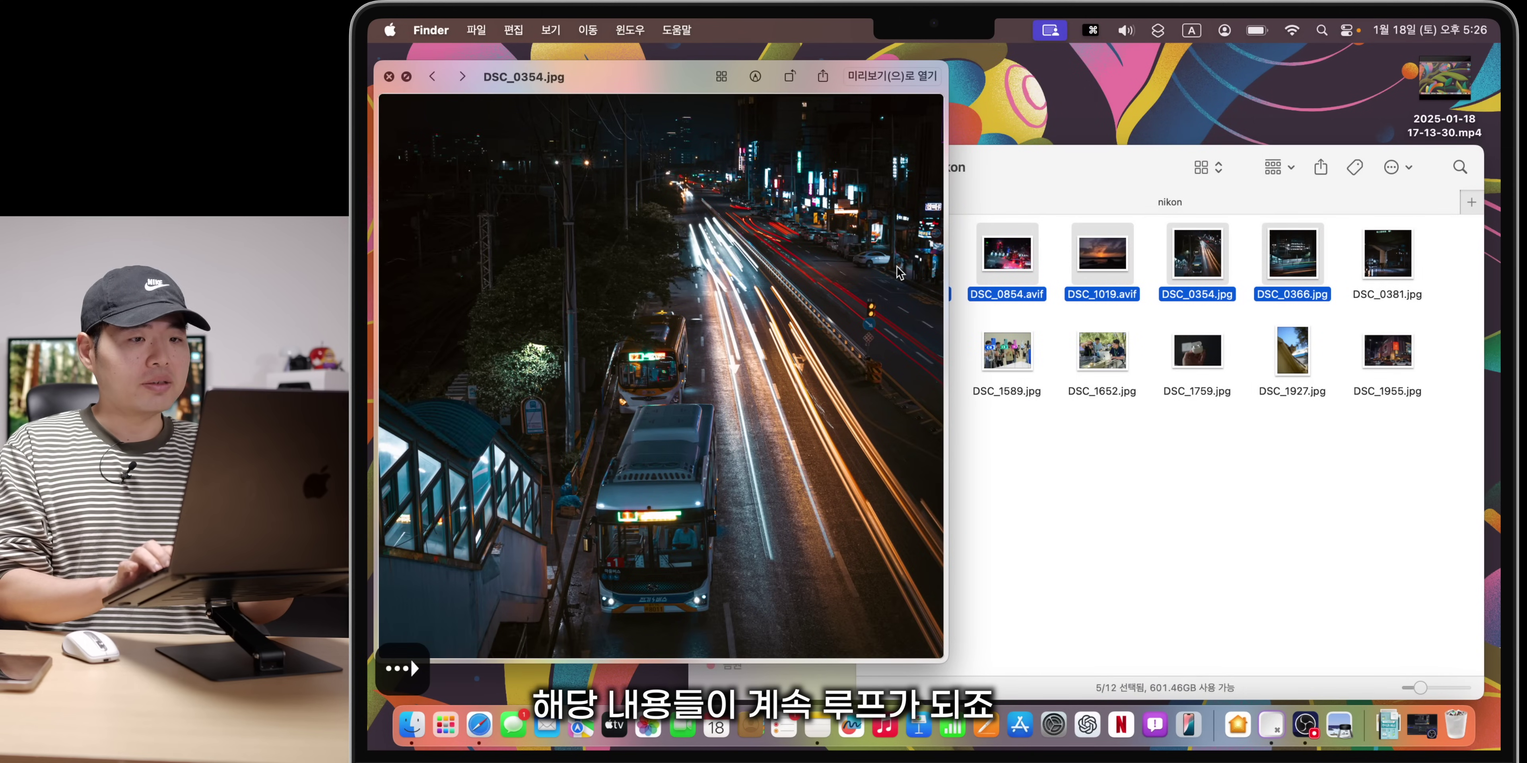
key("Right")
key("Right")
key("Right")
key("Right")
key("Right")
key("Right")
key("Right")
key("Right")
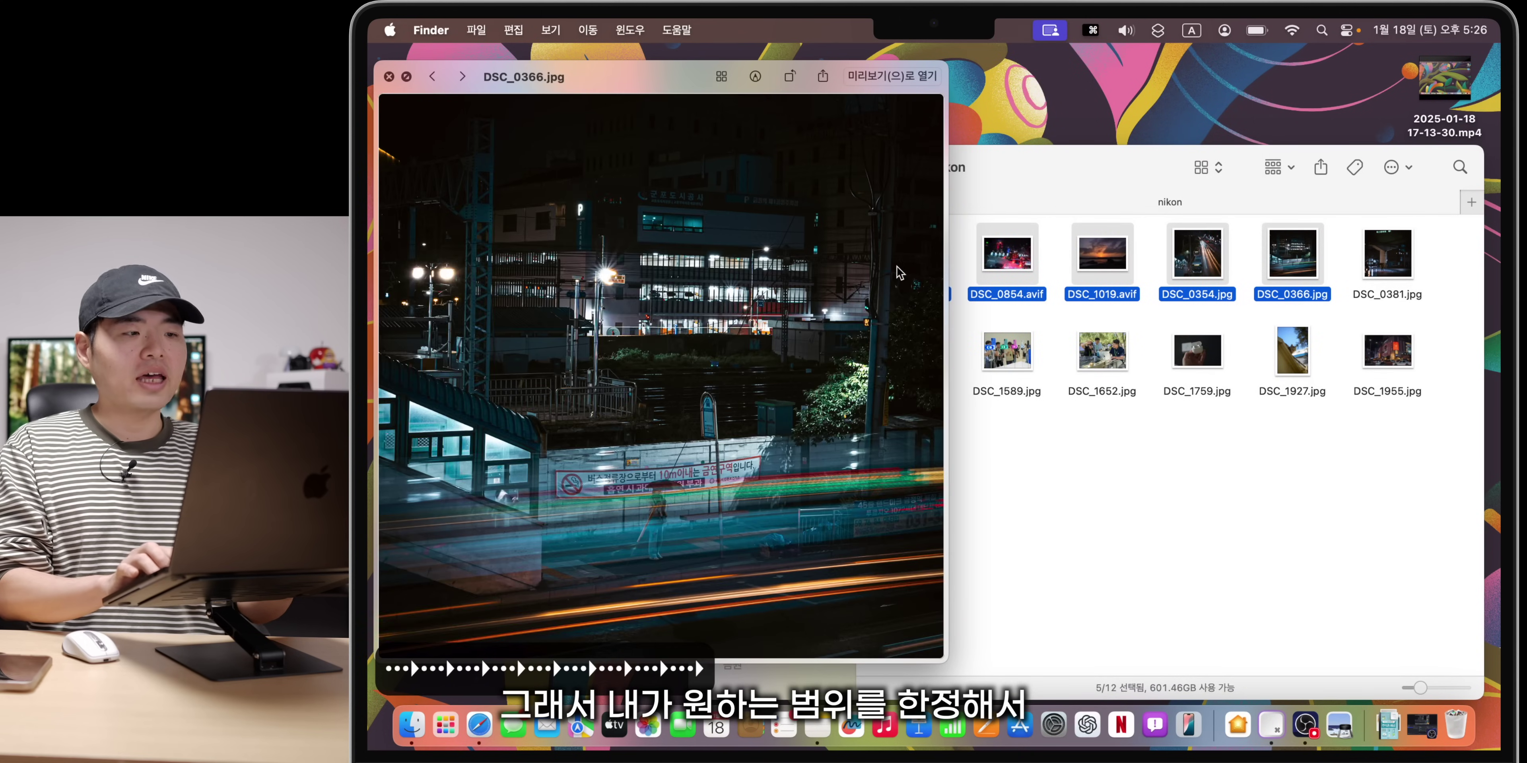
key("Right")
key("Right")
key("Right")
key("Right")
key("Right")
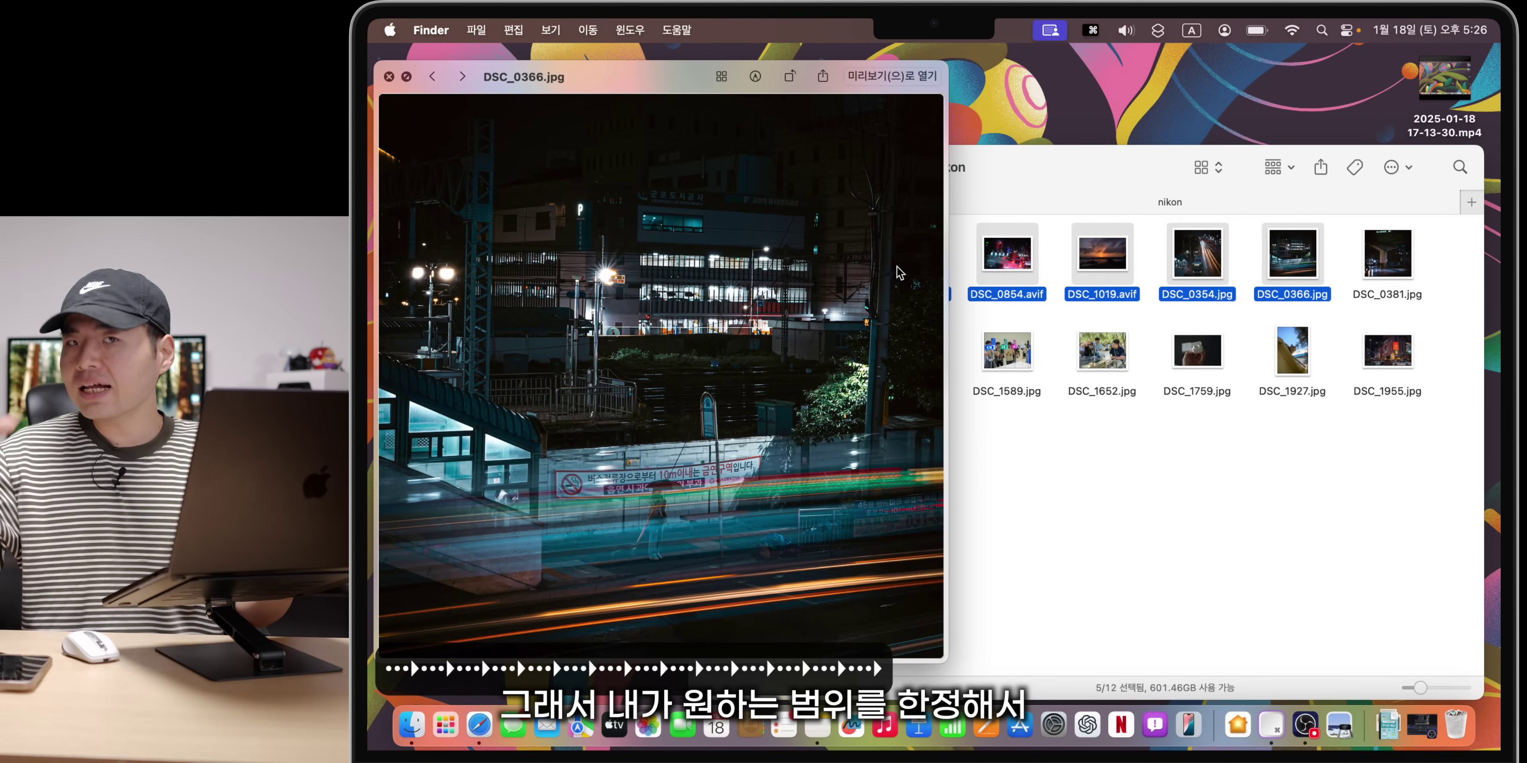
key("Left")
key("Left")
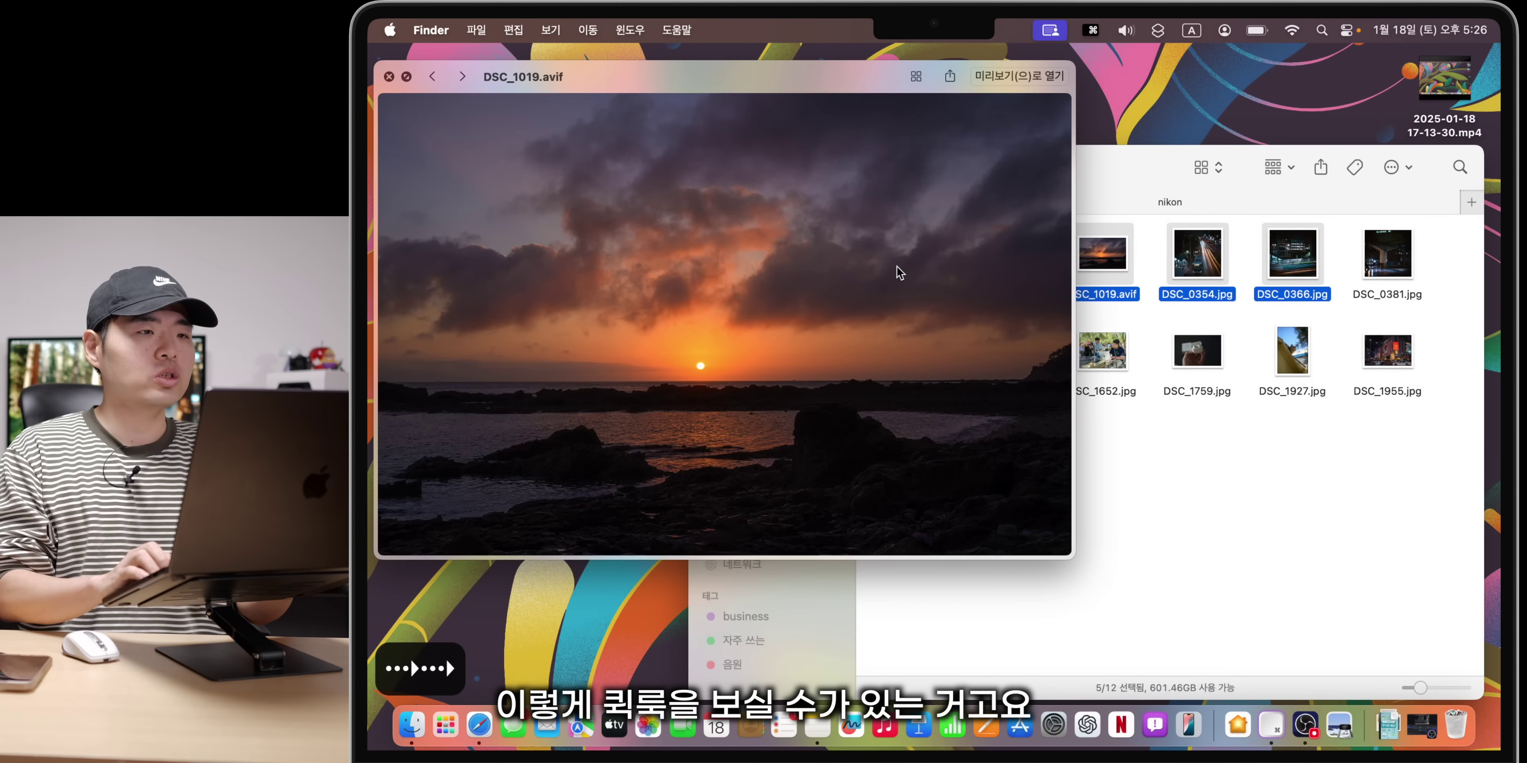
key("Left")
key("Left")
key("Left")
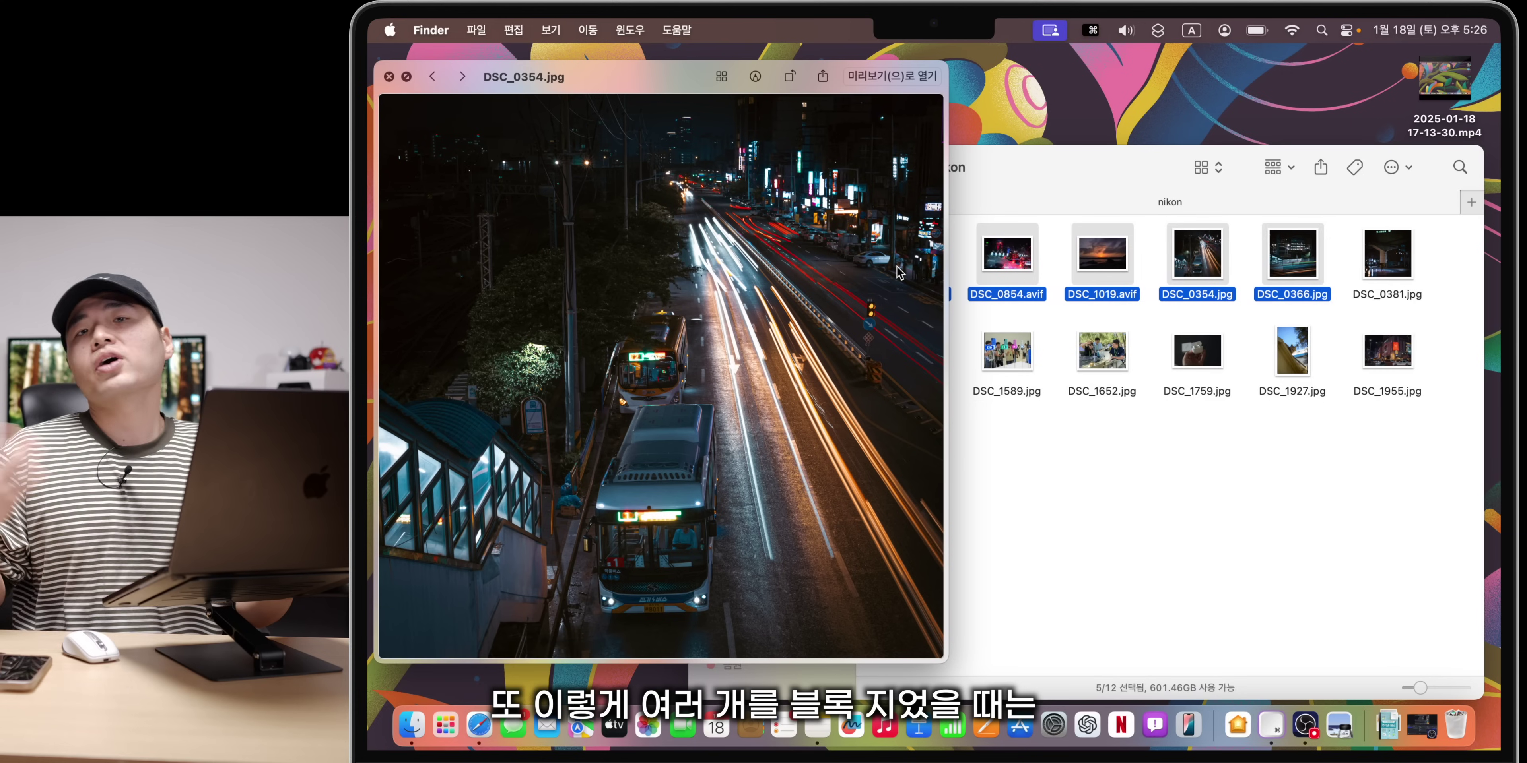
Step: Show the selected photos as an index sheet, jump to the green car photo and close the preview
left_click(720, 77)
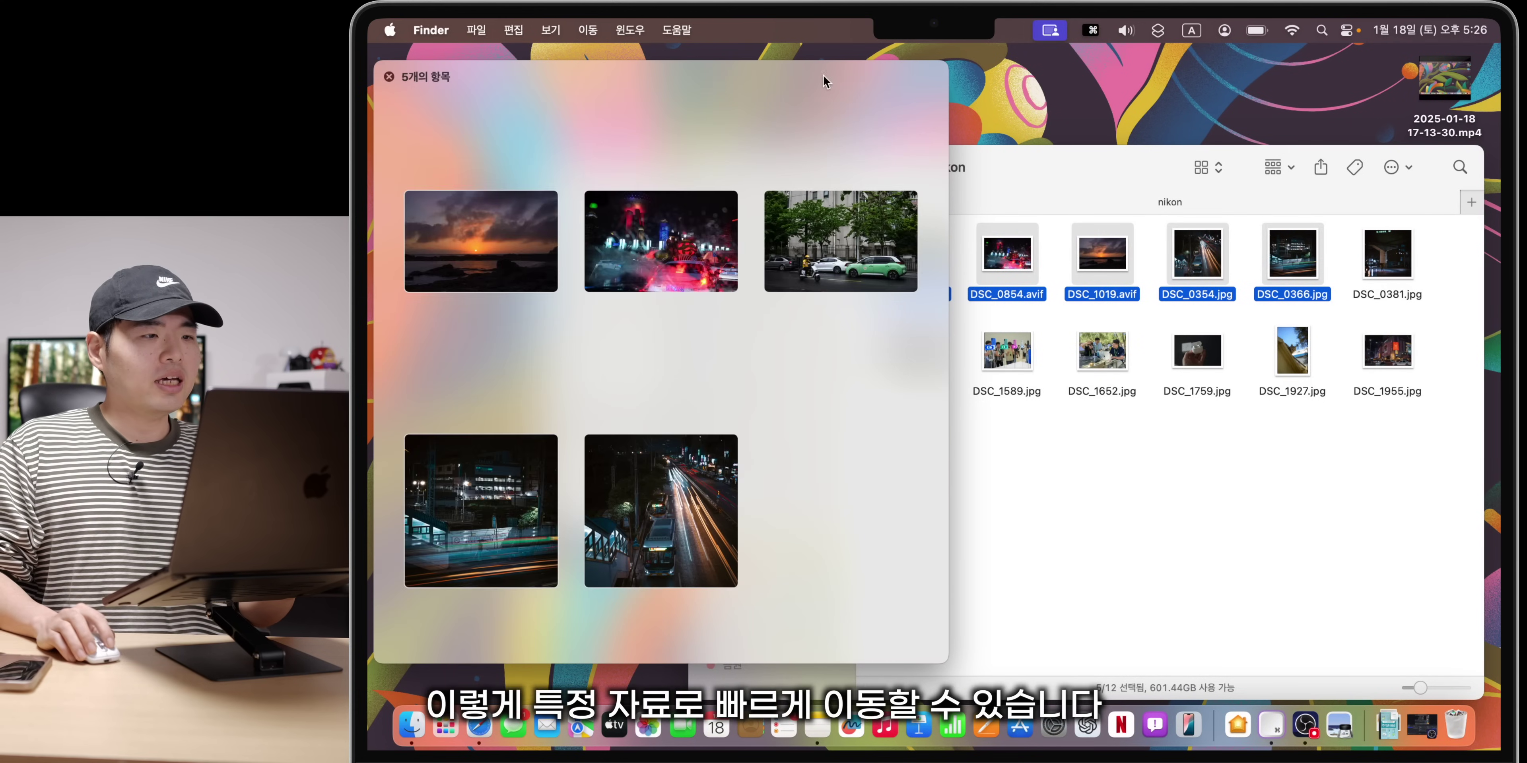
left_click(818, 264)
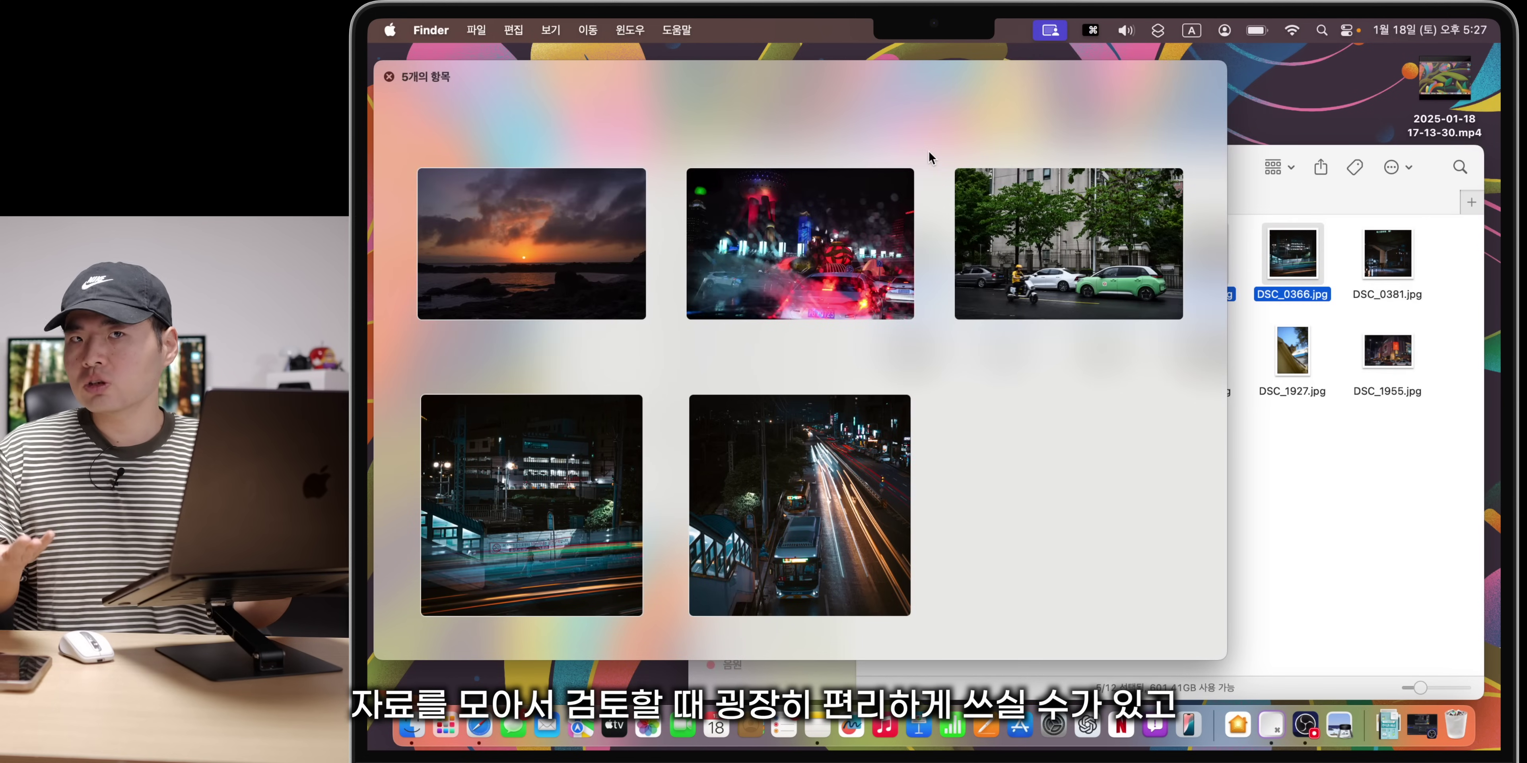
key("space")
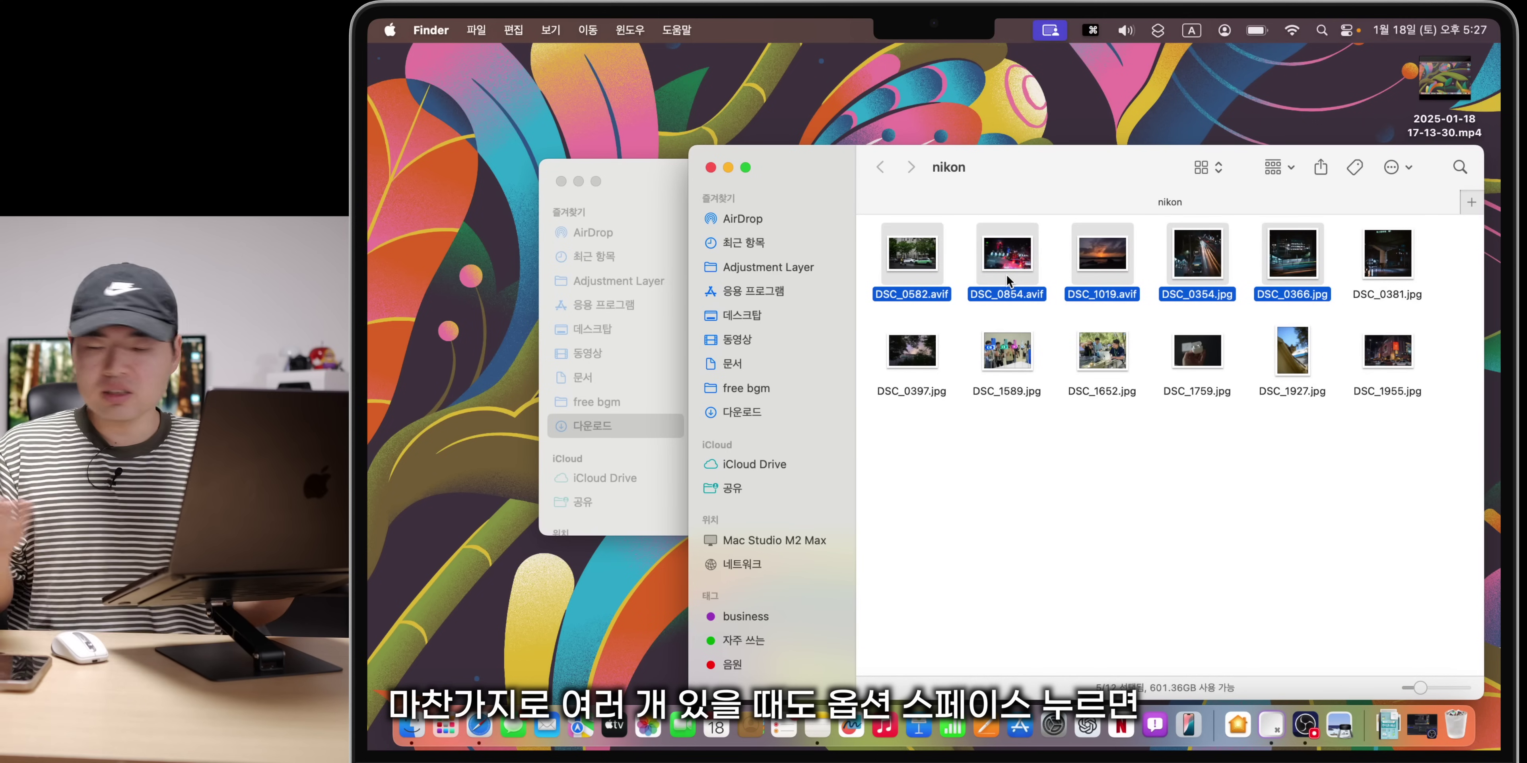
Step: Open the five selected photos directly as a full-screen Quick Look slideshow
key("alt+space")
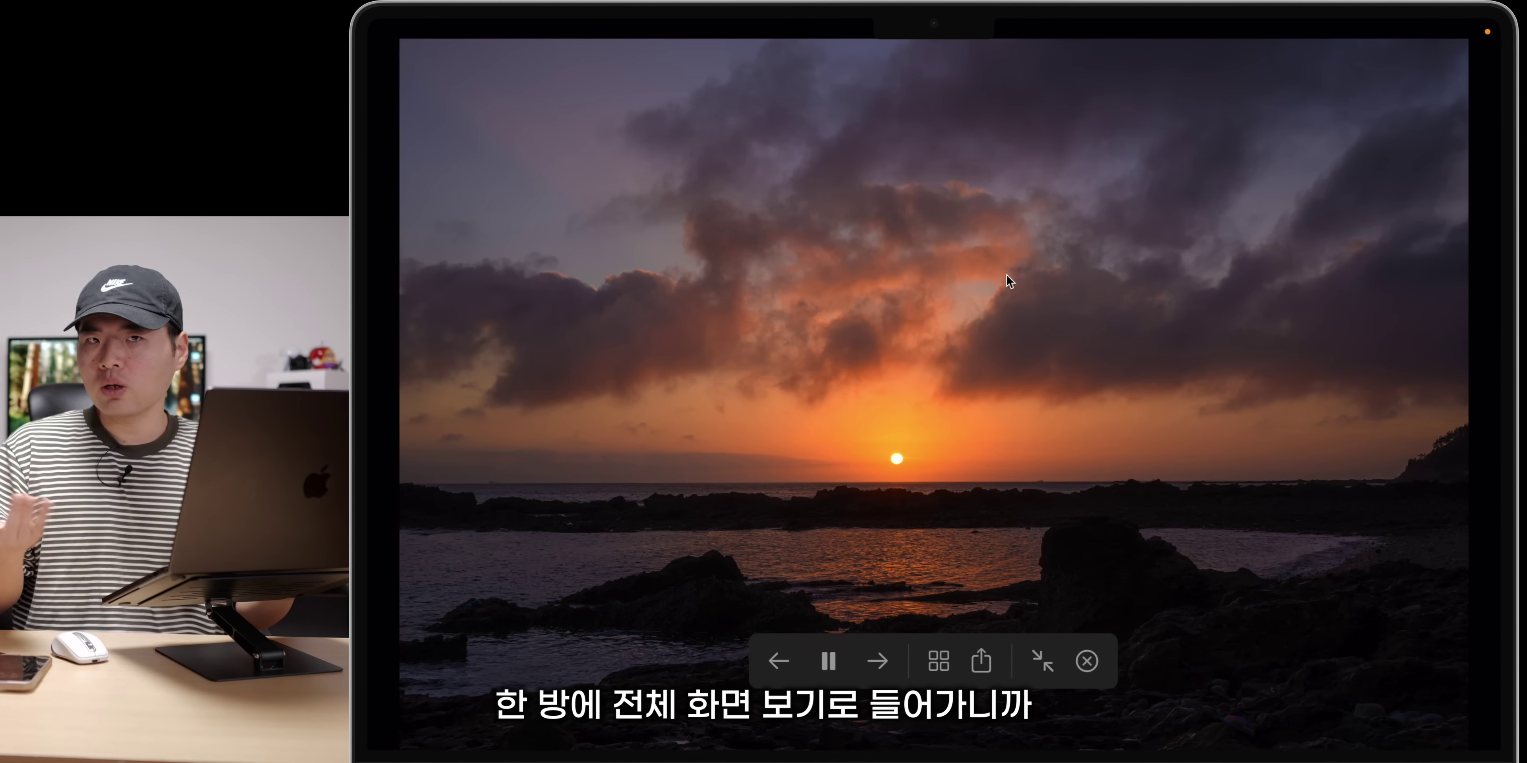
Step: Browse forward through the five photos in the full-screen Quick Look slideshow and pause it on the green car photo
key("Right")
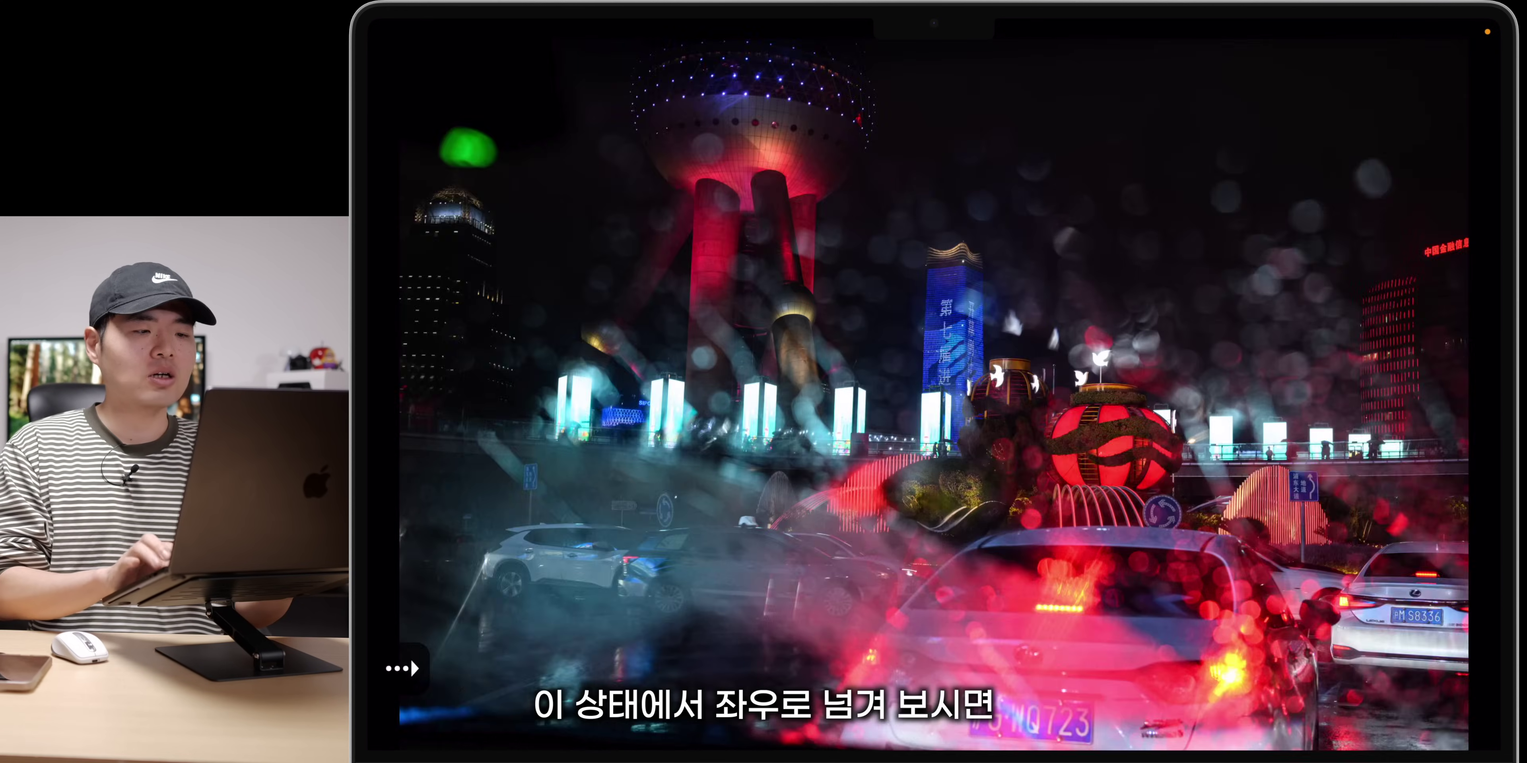
key("Right")
key("Right")
key("Right")
key("Right")
key("Right")
key("Right")
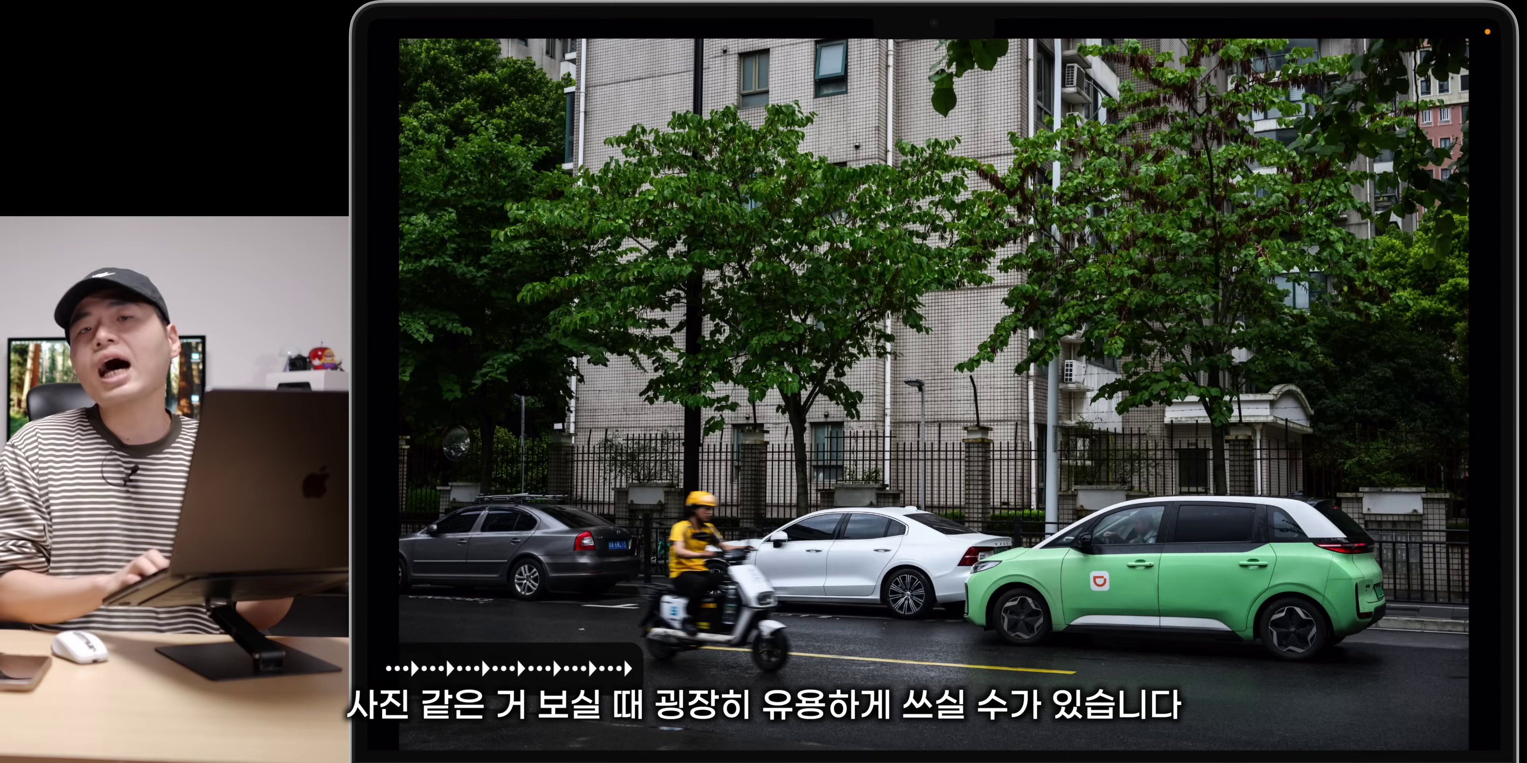
key("Right")
key("Right")
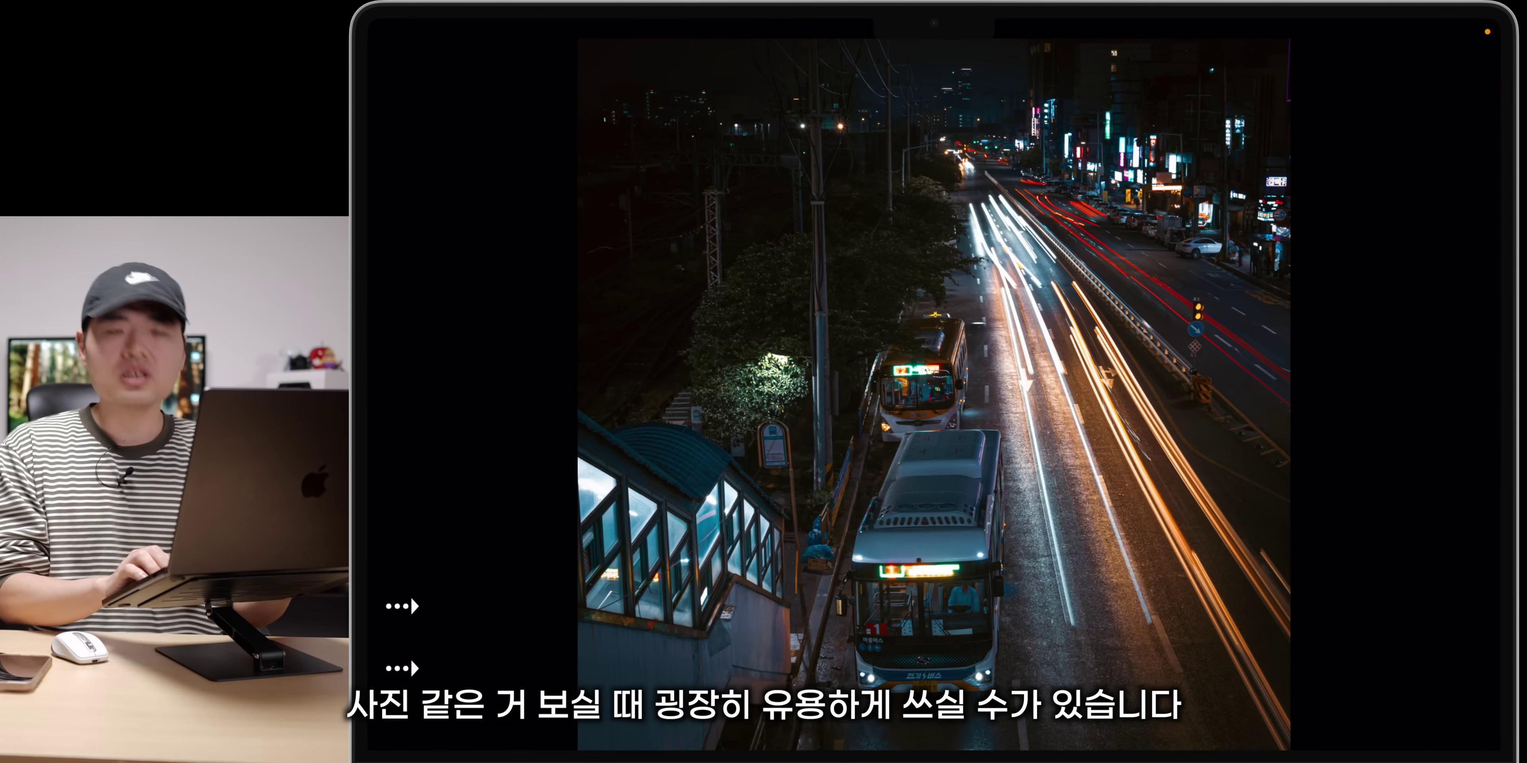
key("Right")
key("Right")
key("Right")
key("Right")
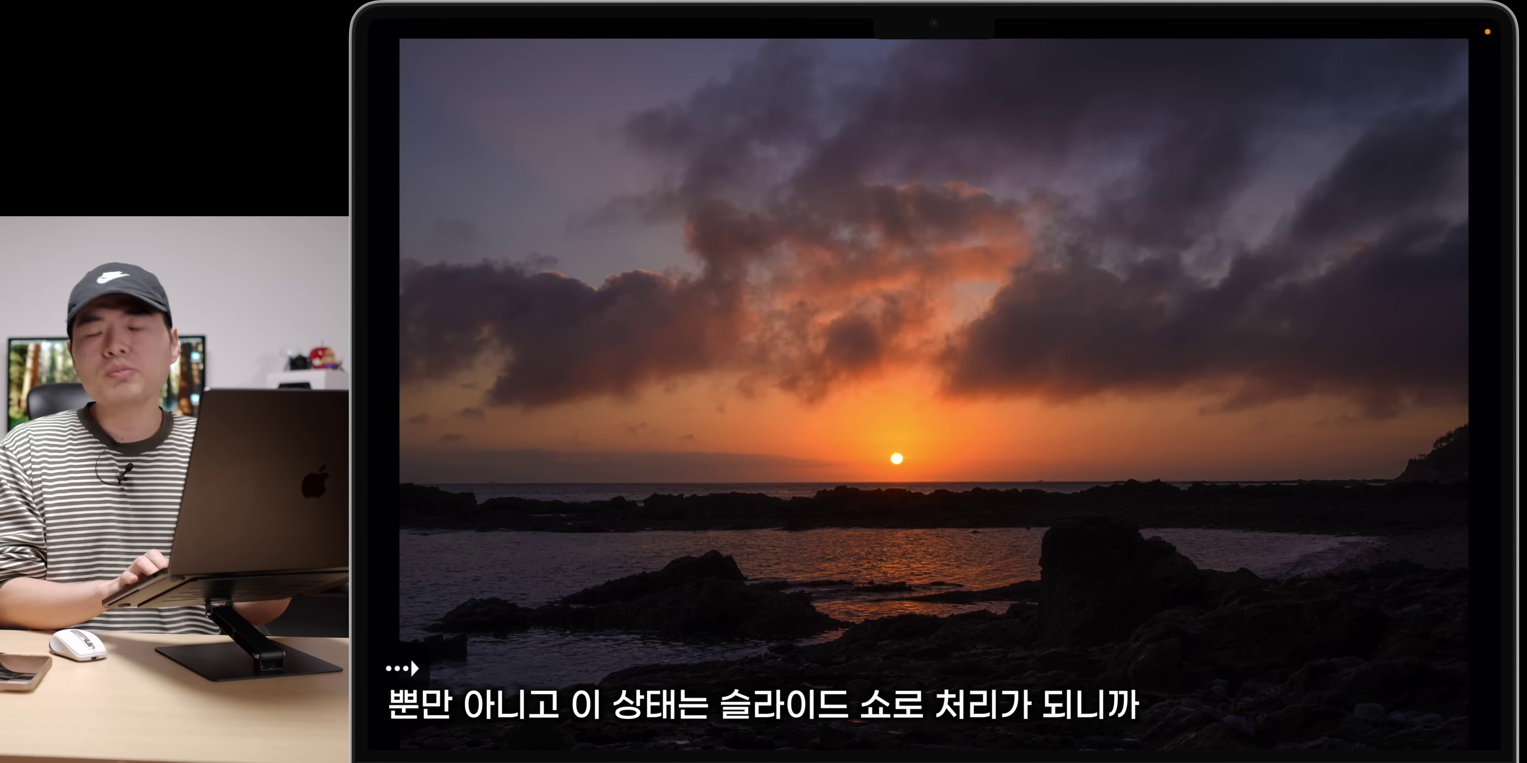
mouse_move(892, 581)
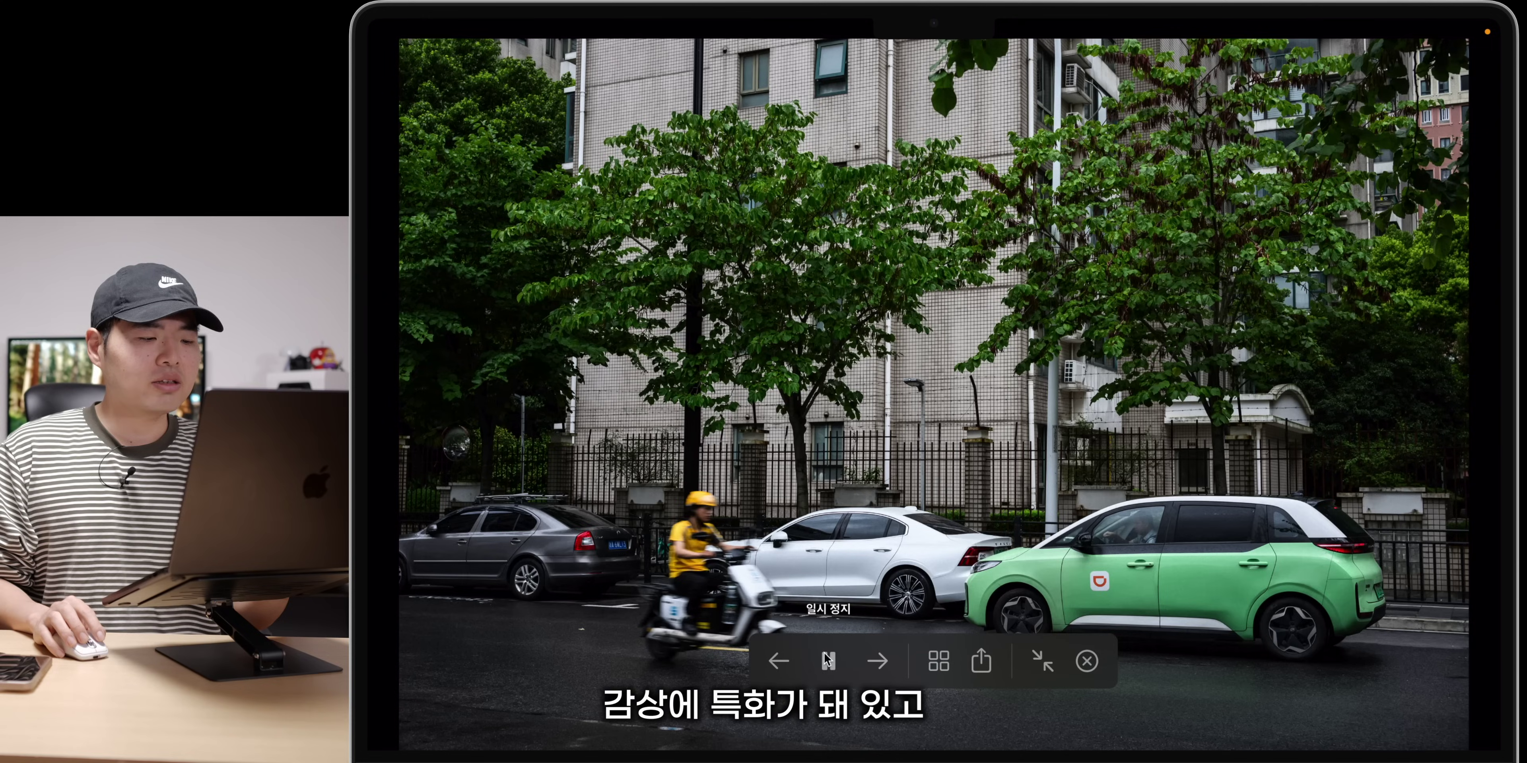
left_click(827, 660)
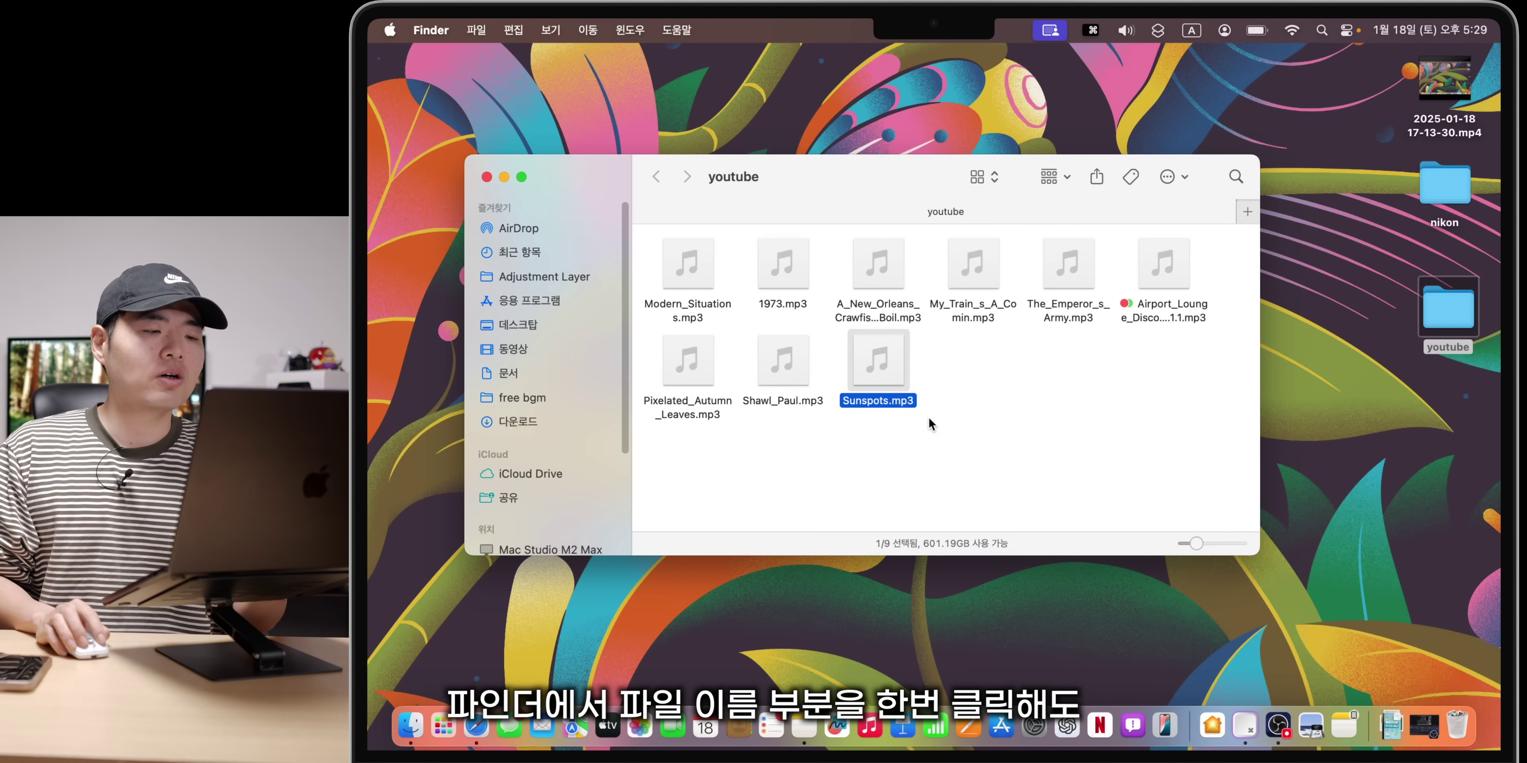
Step: Rename the file Sunspots.mp3 as Music_Sunsport, keeping its .mp3 extension
left_click(867, 401)
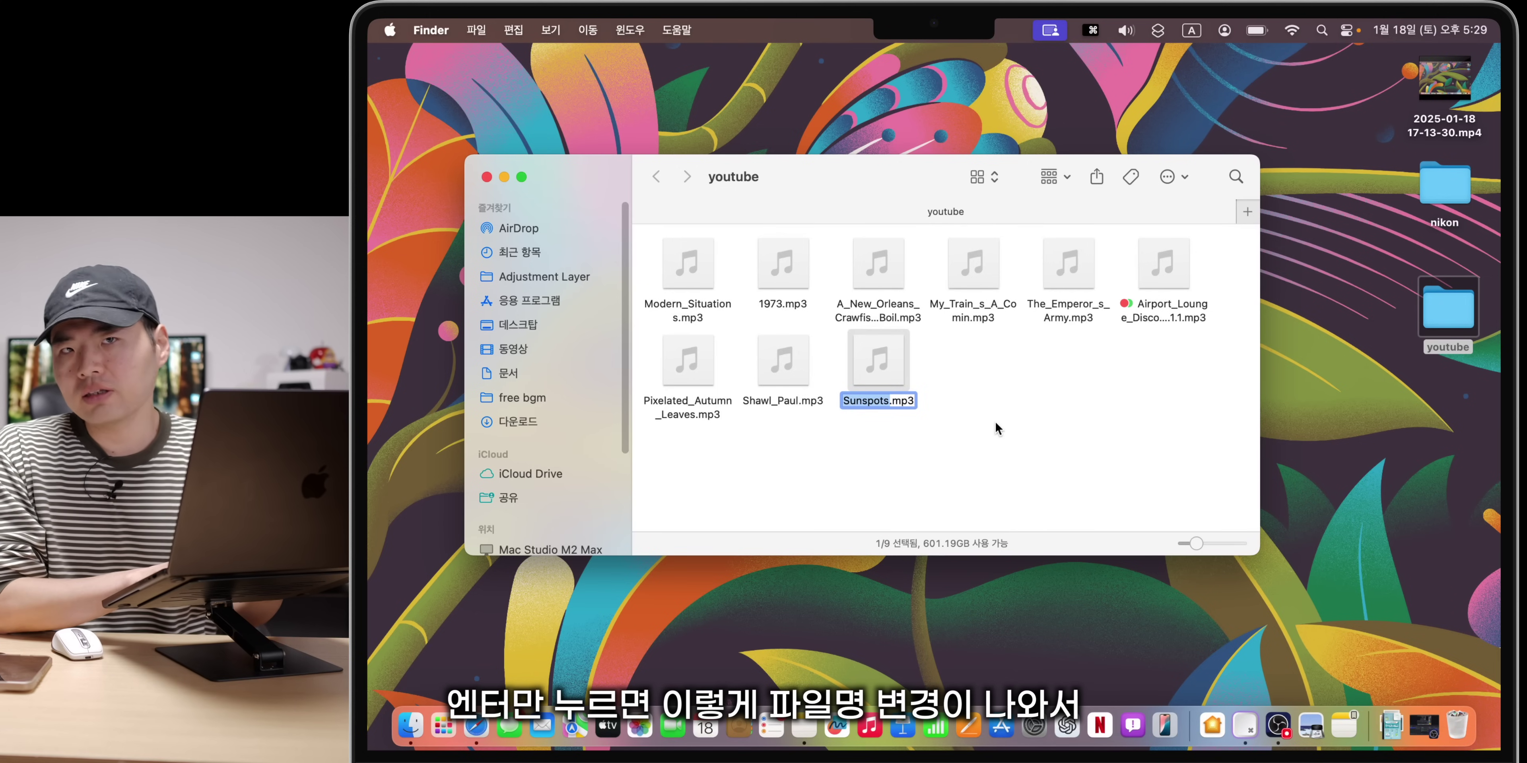
type("Music_Sunsport")
key("Return")
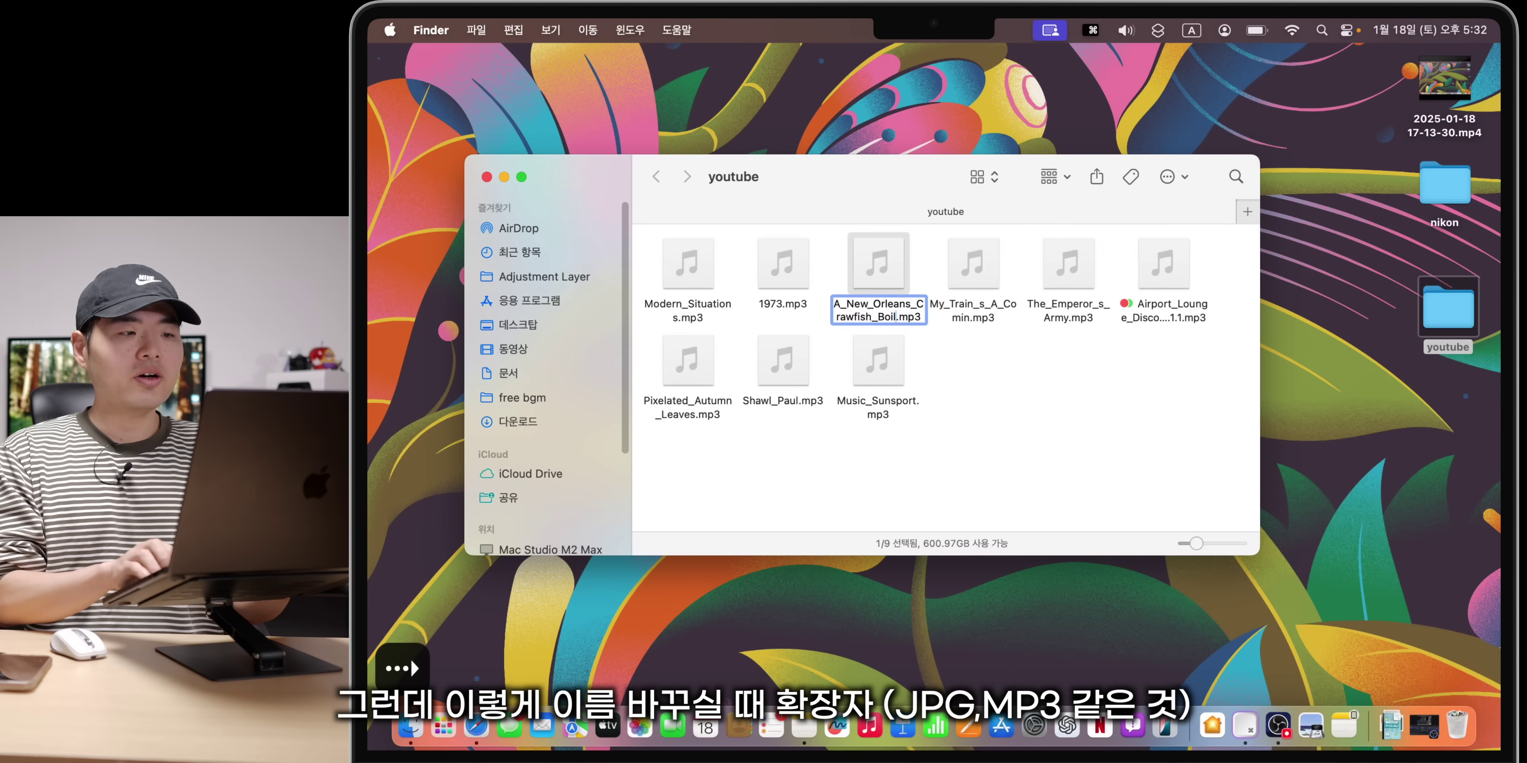
Step: Try to edit the .mp3 extension at the end of the A_New_Orleans_Crawfish_Boil.mp3 file name
key("Right")
key("Right")
key("Right")
key("Right")
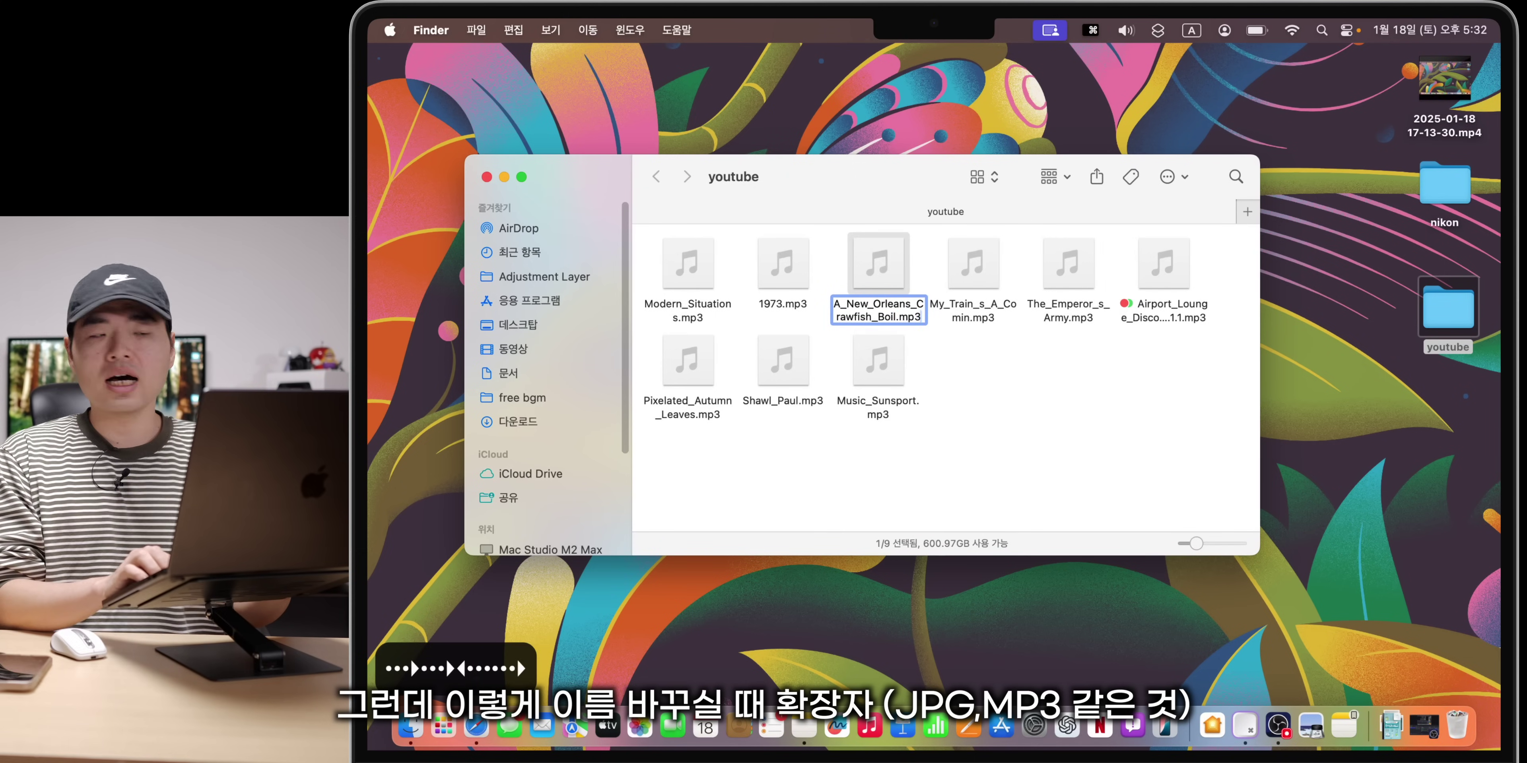
key("BackSpace")
key("Return")
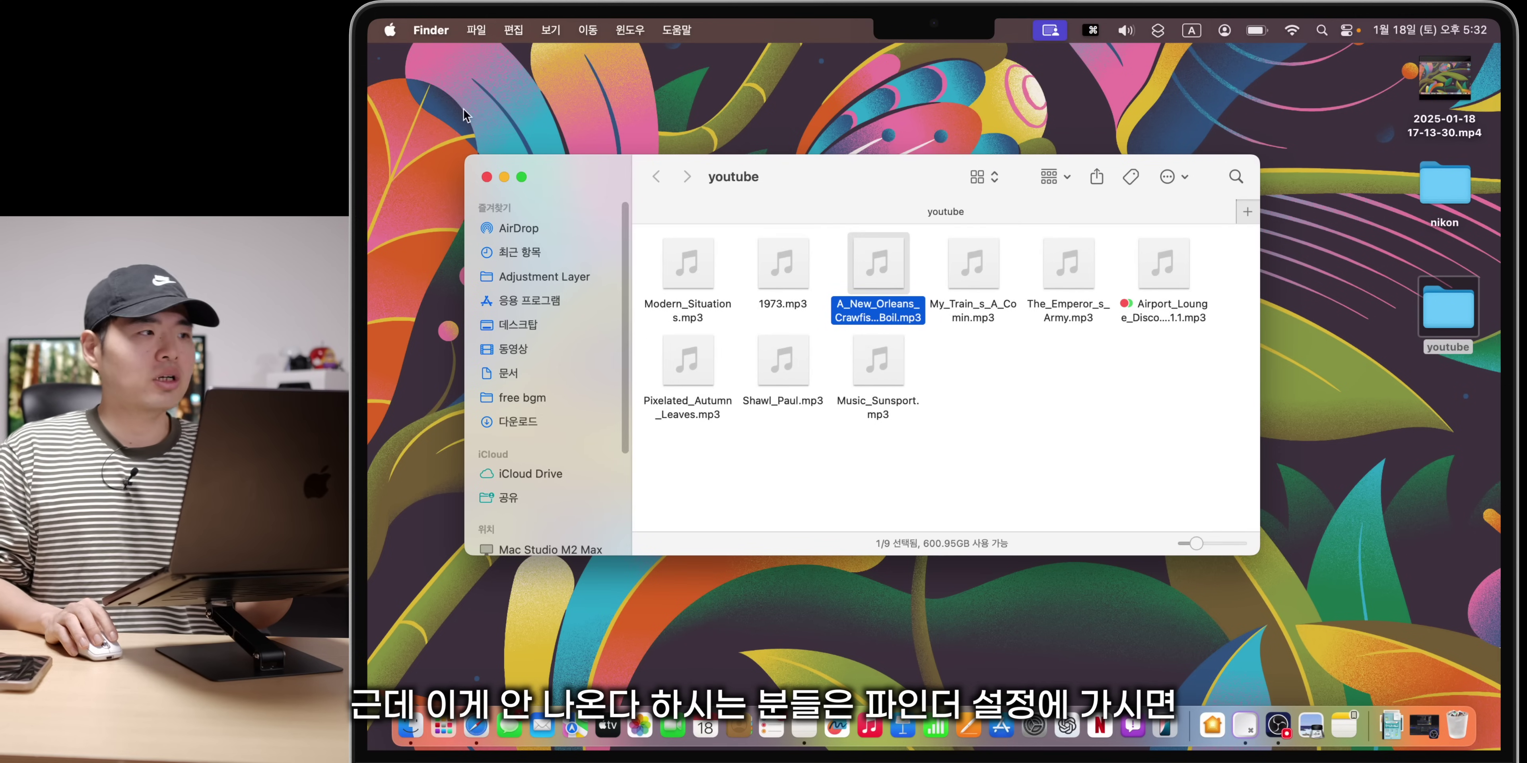
Step: In Finder's advanced settings, switch the option to show all filename extensions (모든 파일 확장자 보기) on and off, leave it off, and close the settings
left_click(431, 30)
left_click(436, 92)
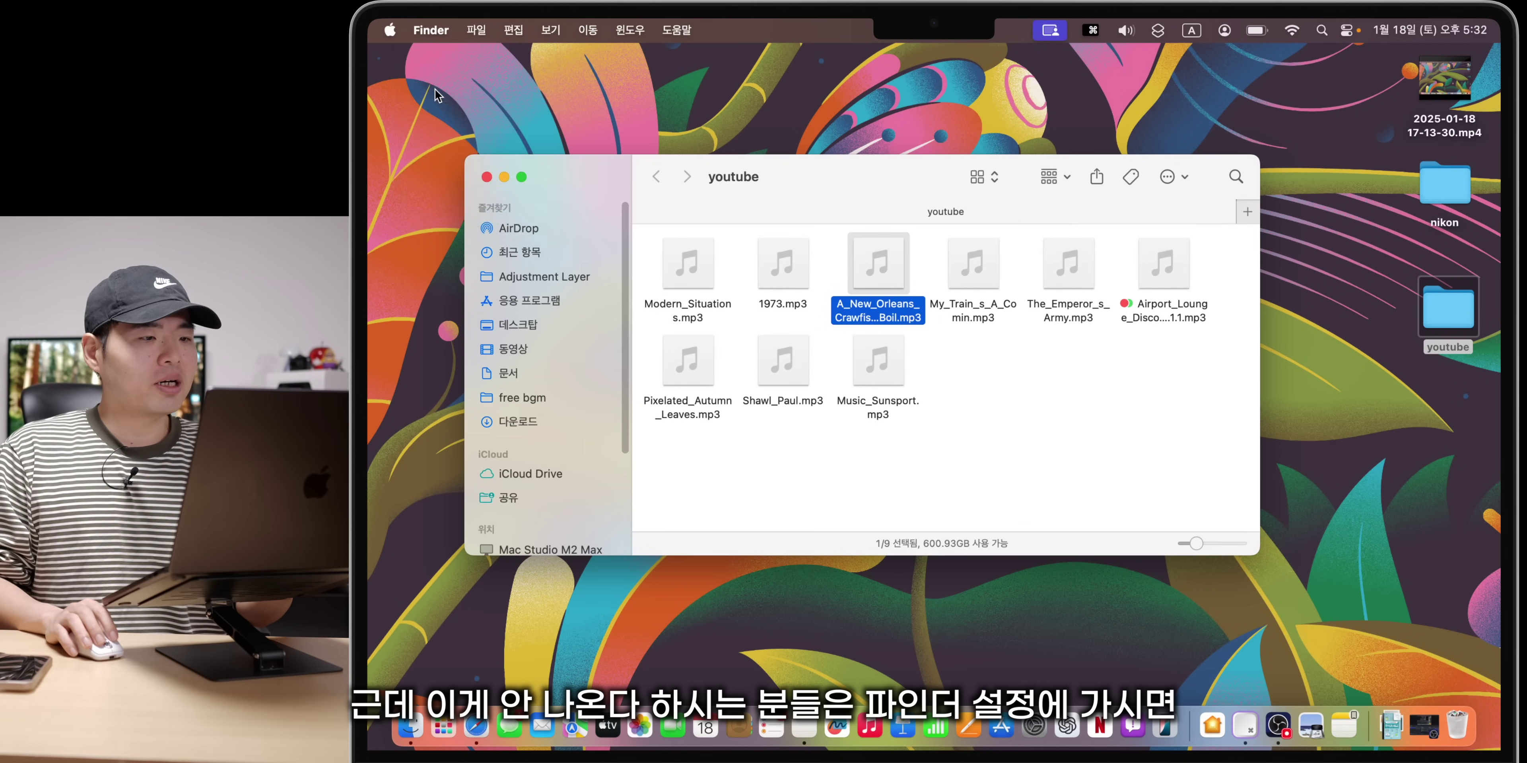
left_click(609, 86)
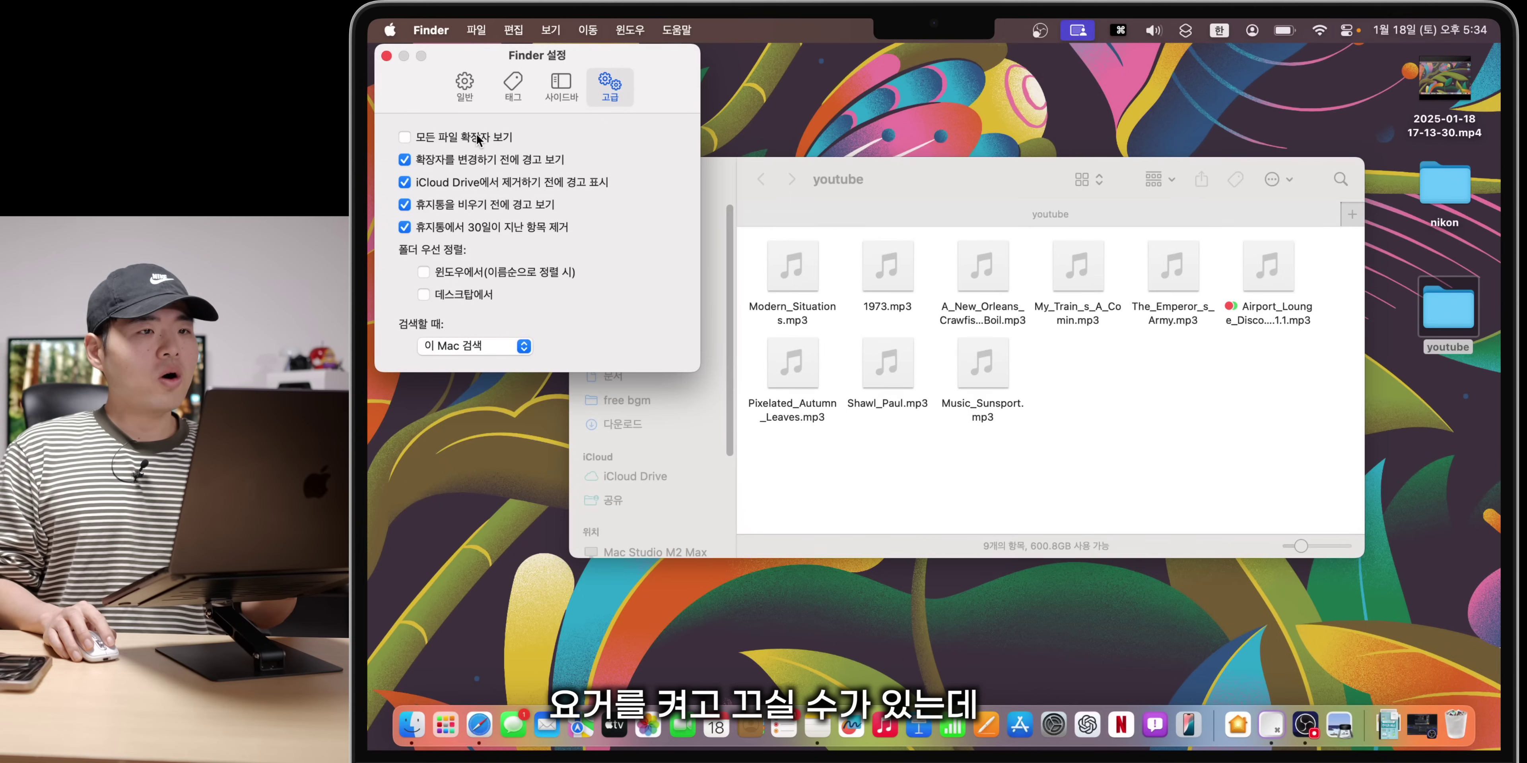
left_click(477, 136)
left_click(477, 137)
left_click(477, 137)
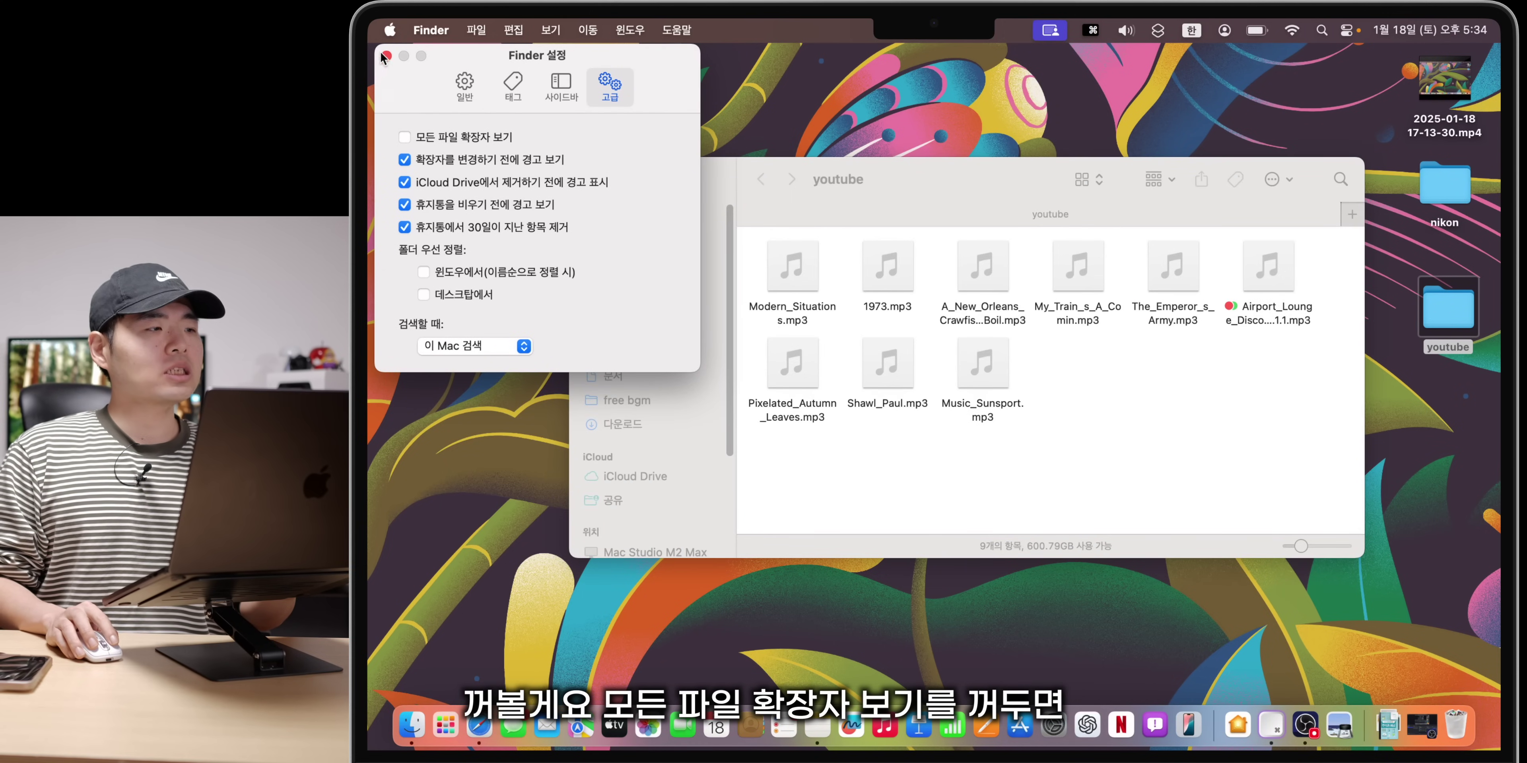
left_click(386, 55)
Step: Hide the extension (확장자 가리기) of Music_Sunsport.mp3 and The_Emperor_s_Army.mp3 through each file's info
left_click(1002, 404)
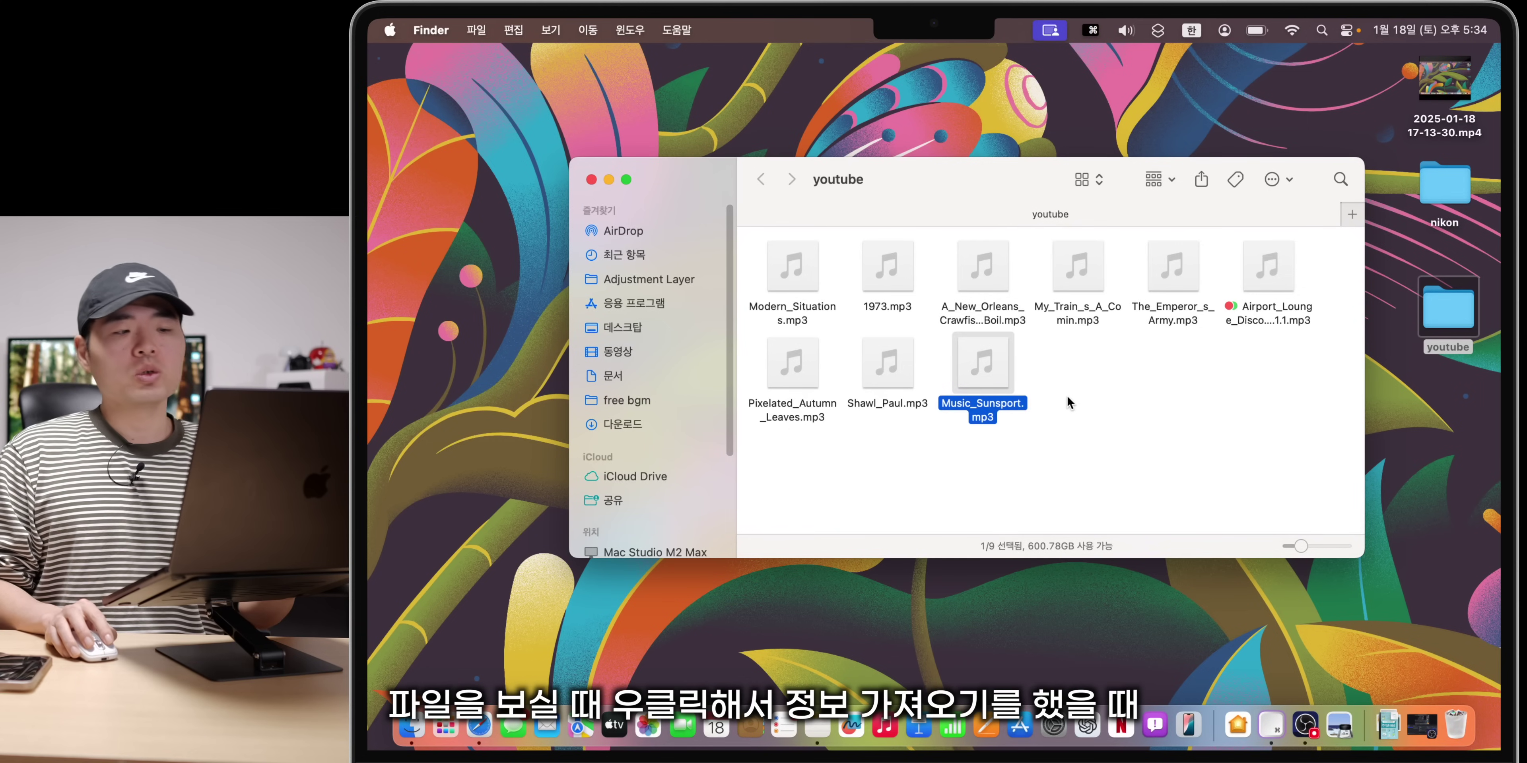
right_click(1011, 407)
left_click(1032, 434)
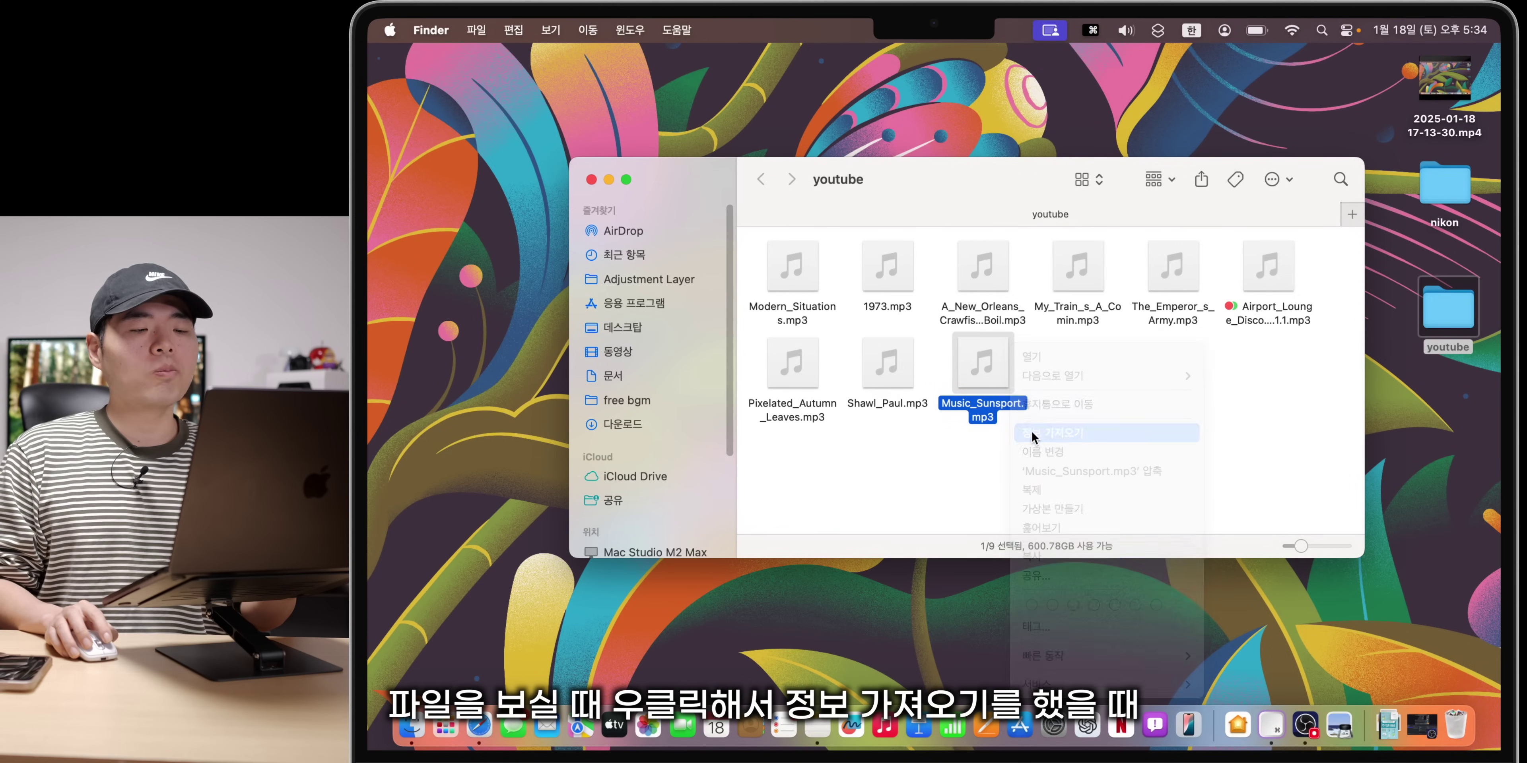
scroll(513, 355, "down", 3)
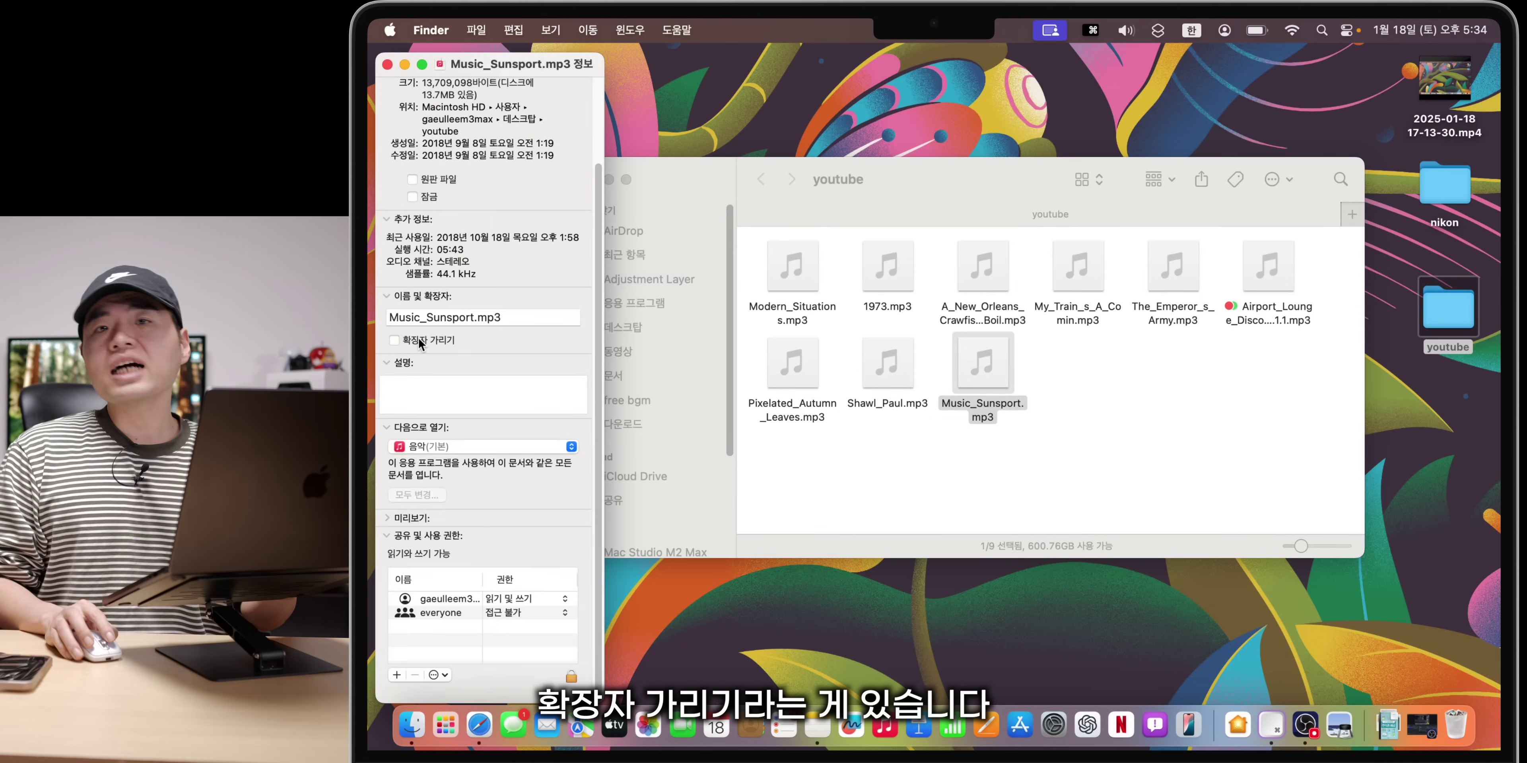
left_click(445, 345)
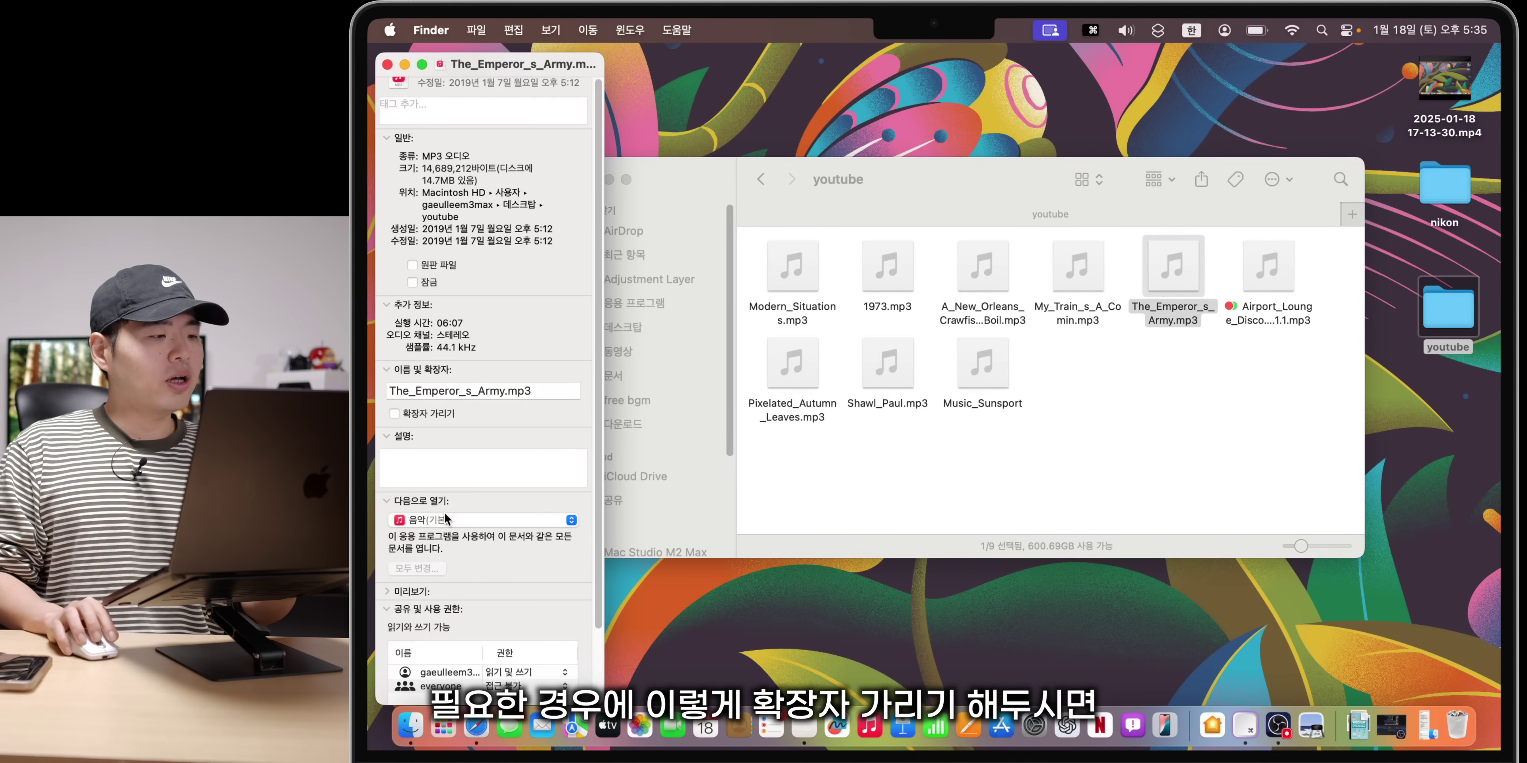
scroll(447, 521, "down", 3)
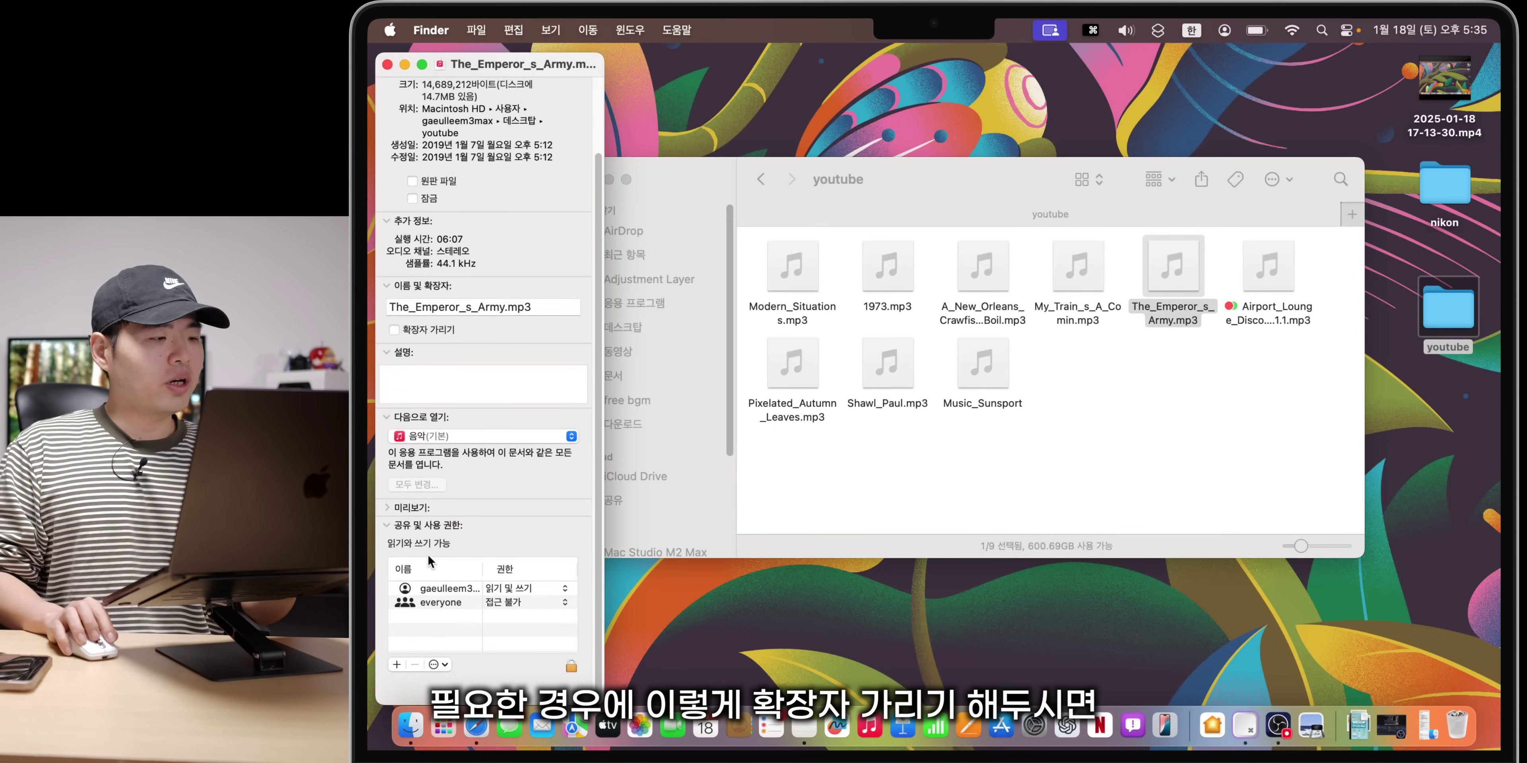
left_click(431, 333)
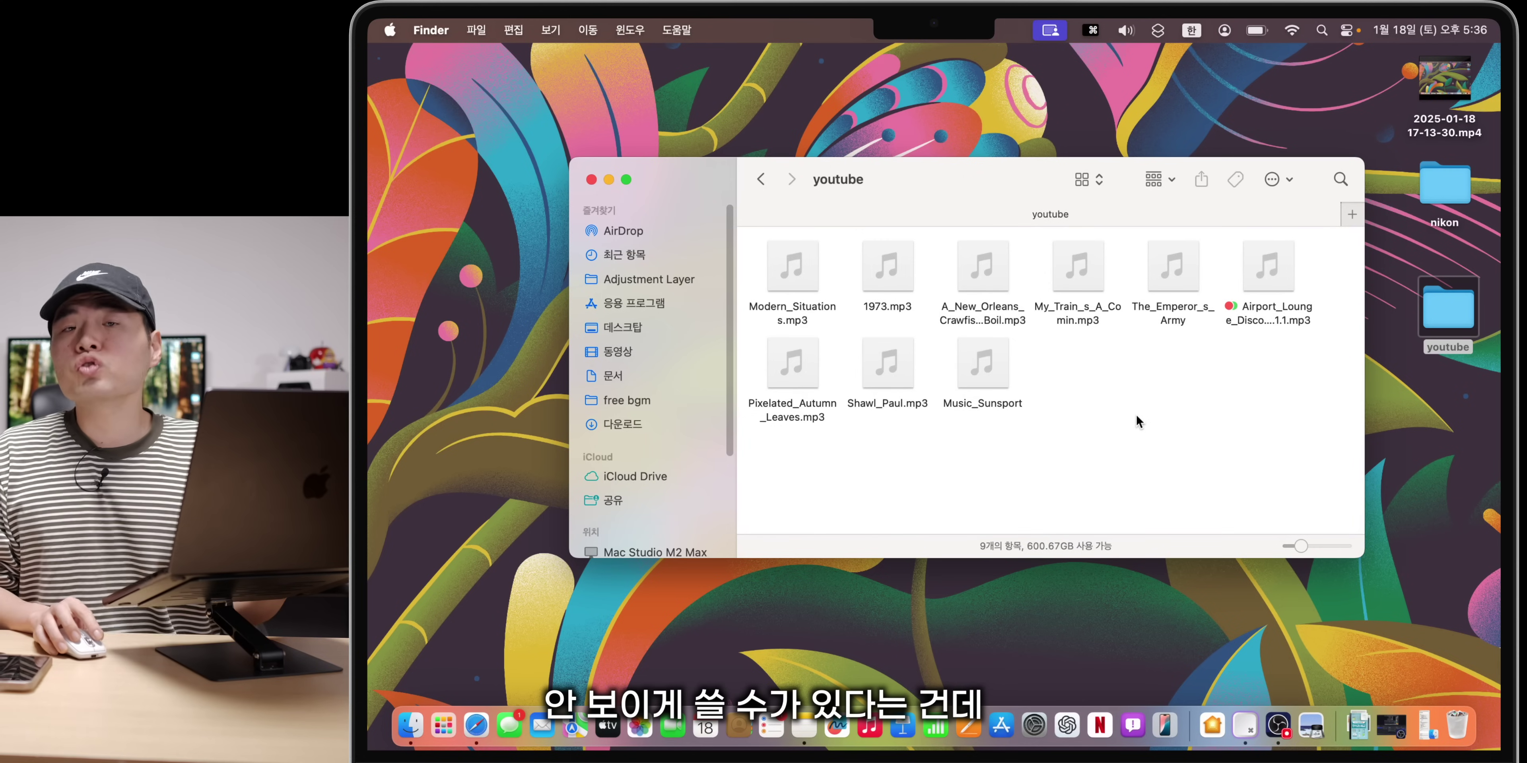
Step: Enable showing all filename extensions (모든 파일 확장자 보기) in the Finder settings
left_click(431, 30)
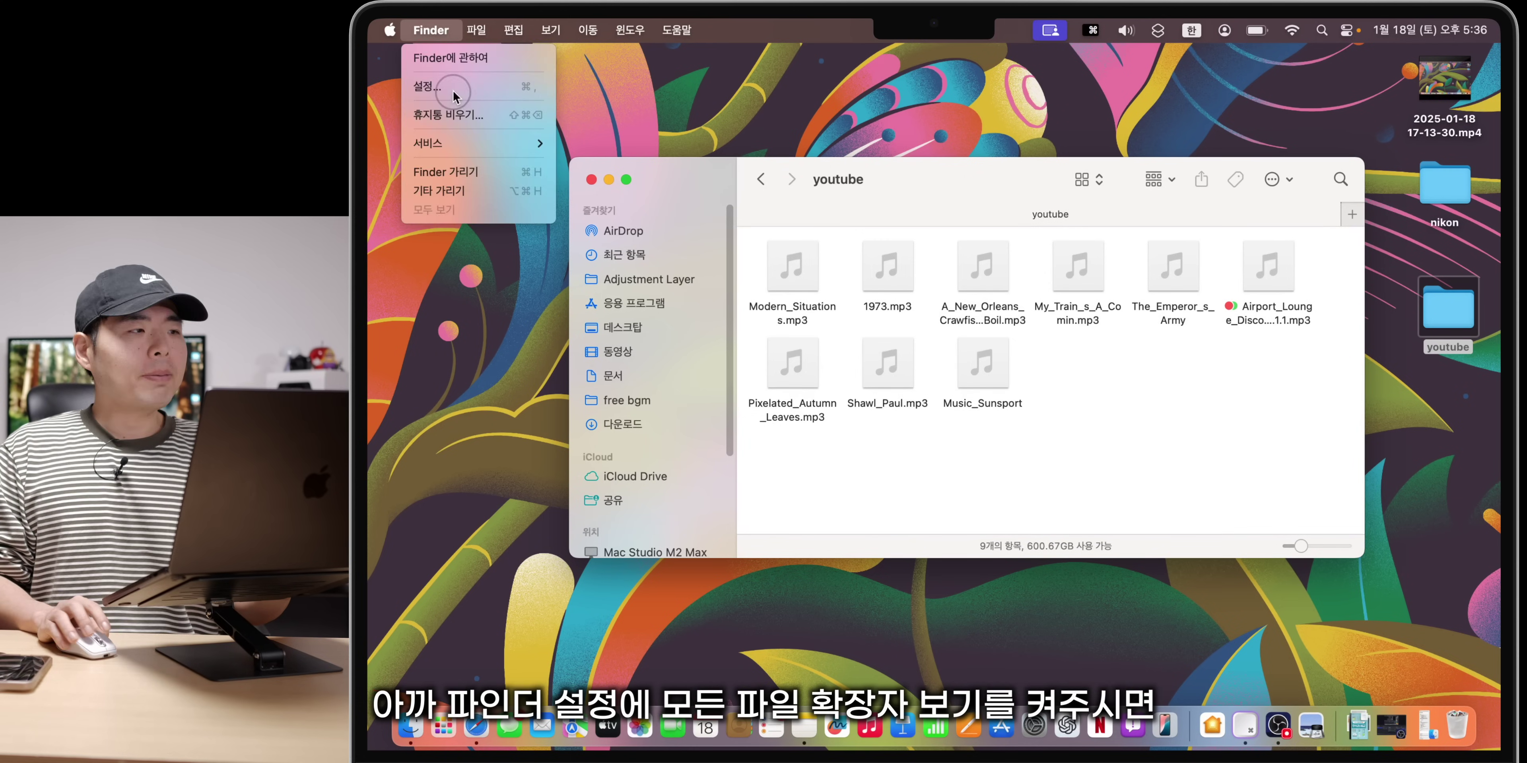
left_click(451, 83)
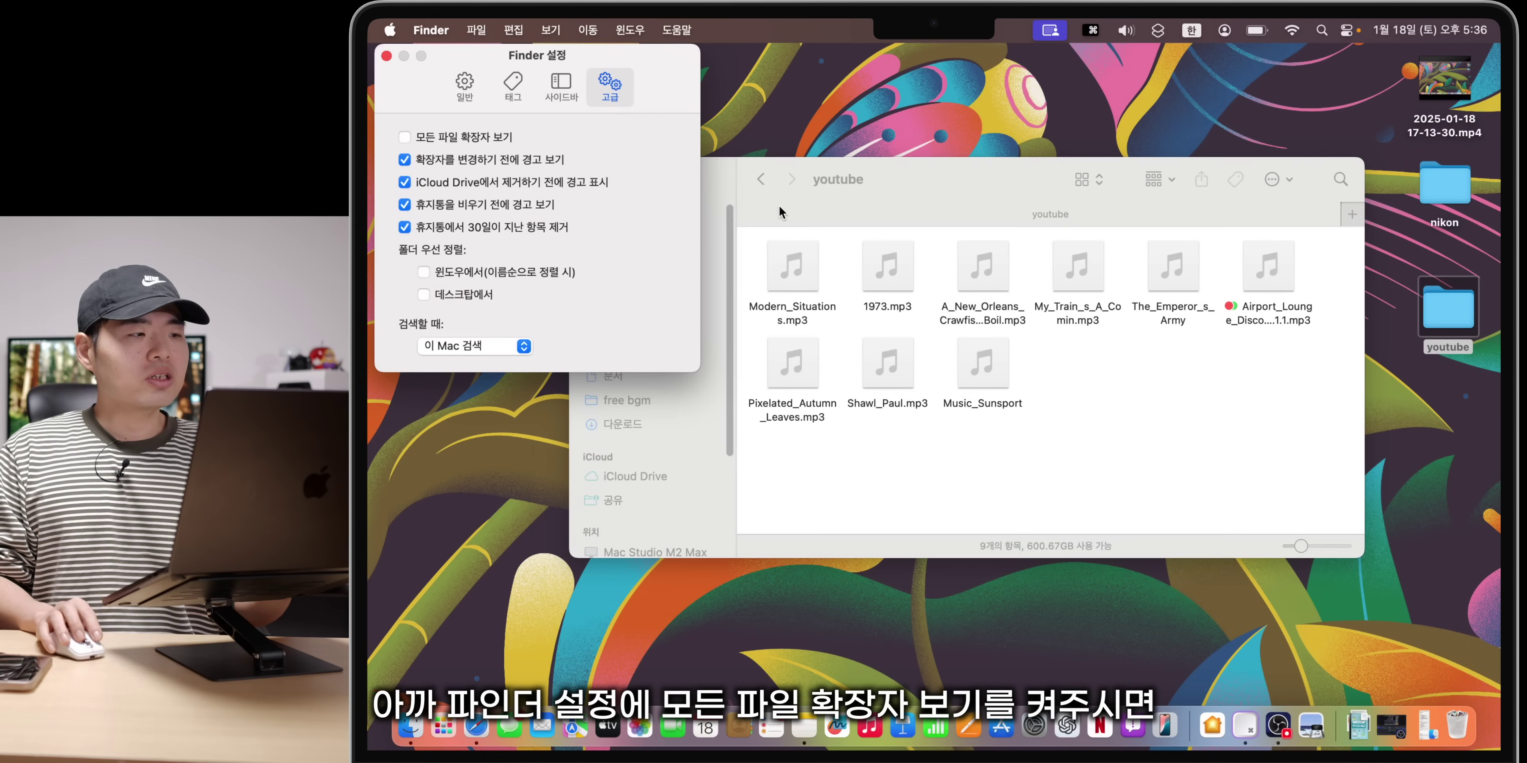
left_click(465, 142)
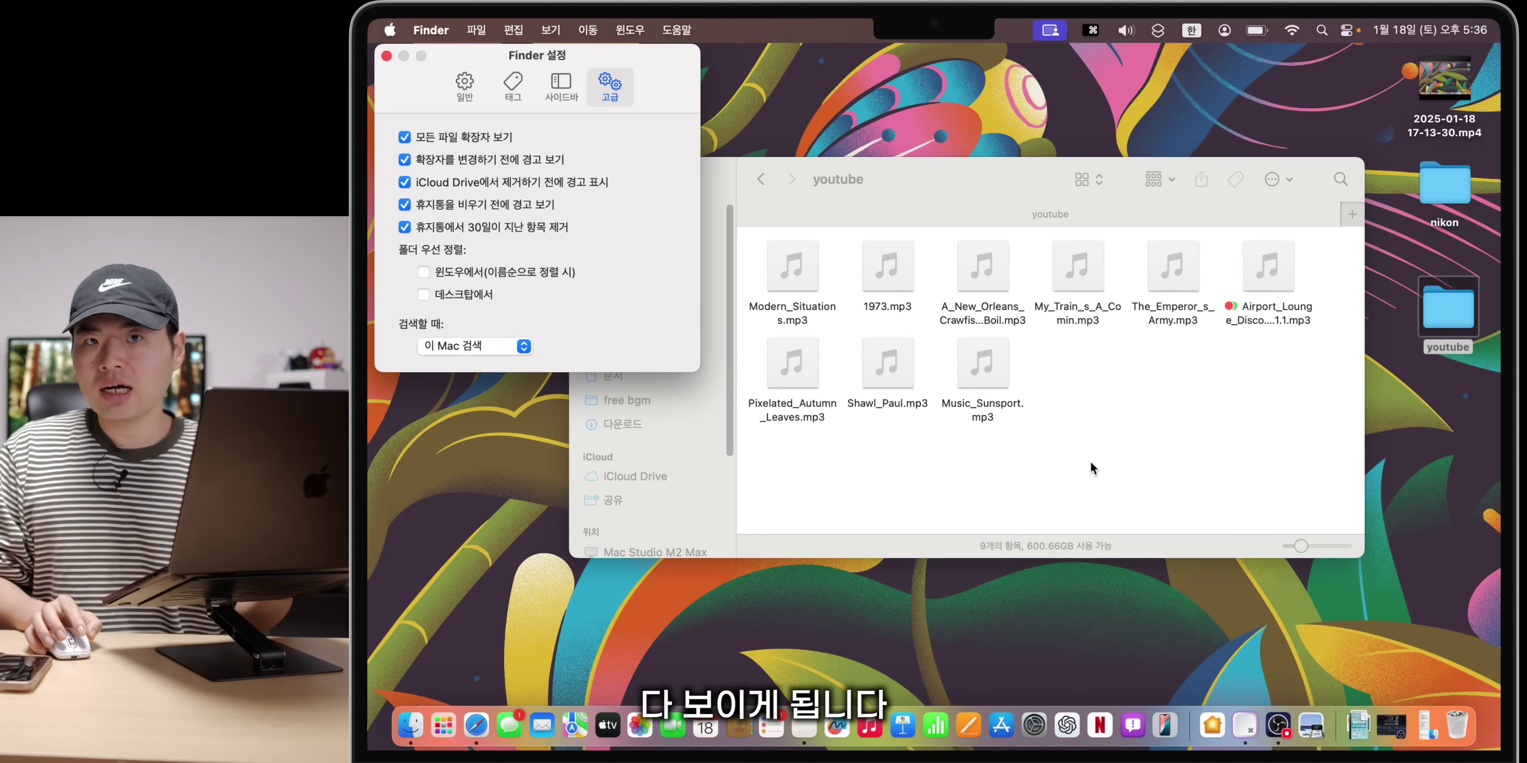
Step: Select all the mp3 files in the youtube folder and start a batch rename using the Format (포맷) mode
left_click(982, 371)
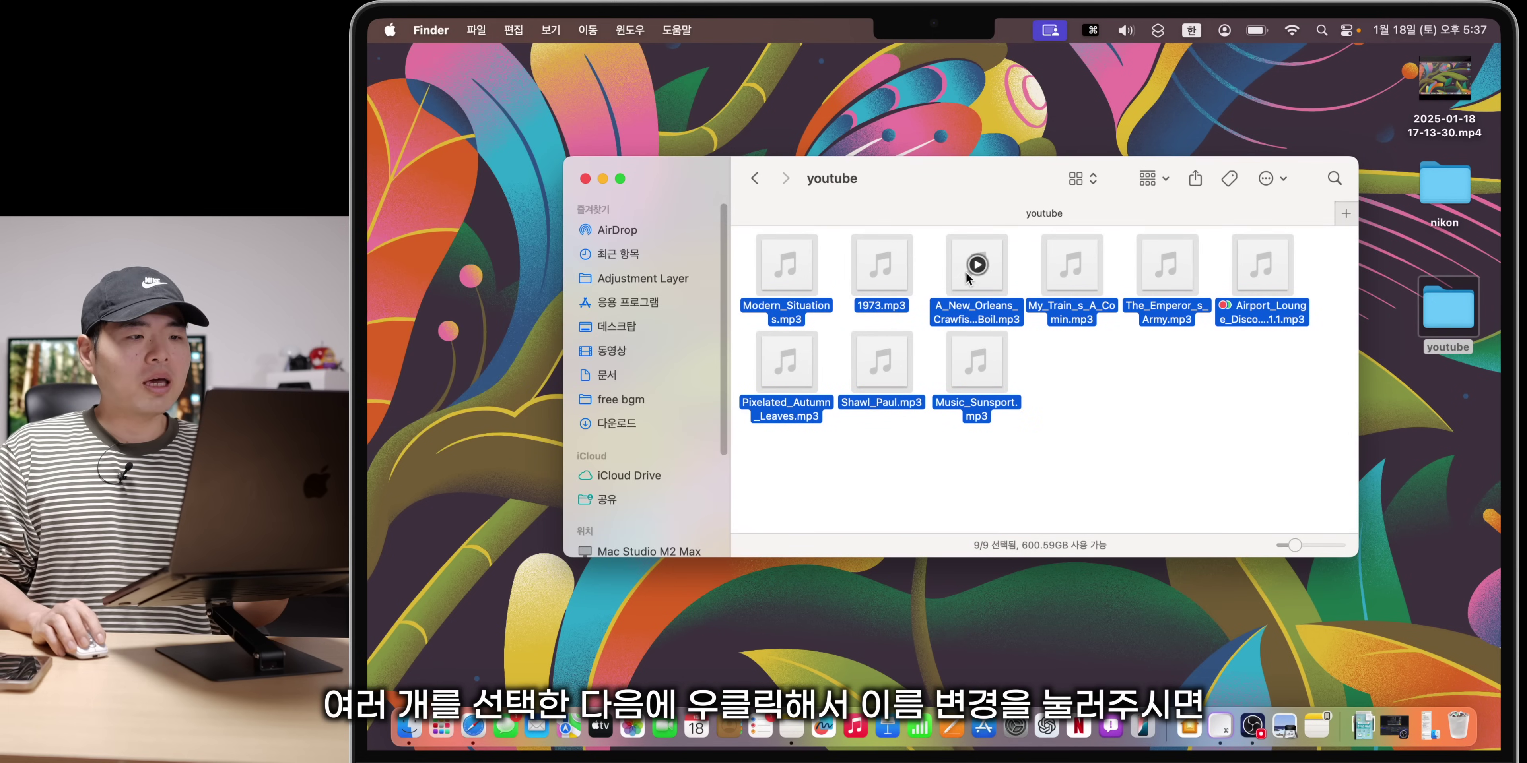
right_click(968, 274)
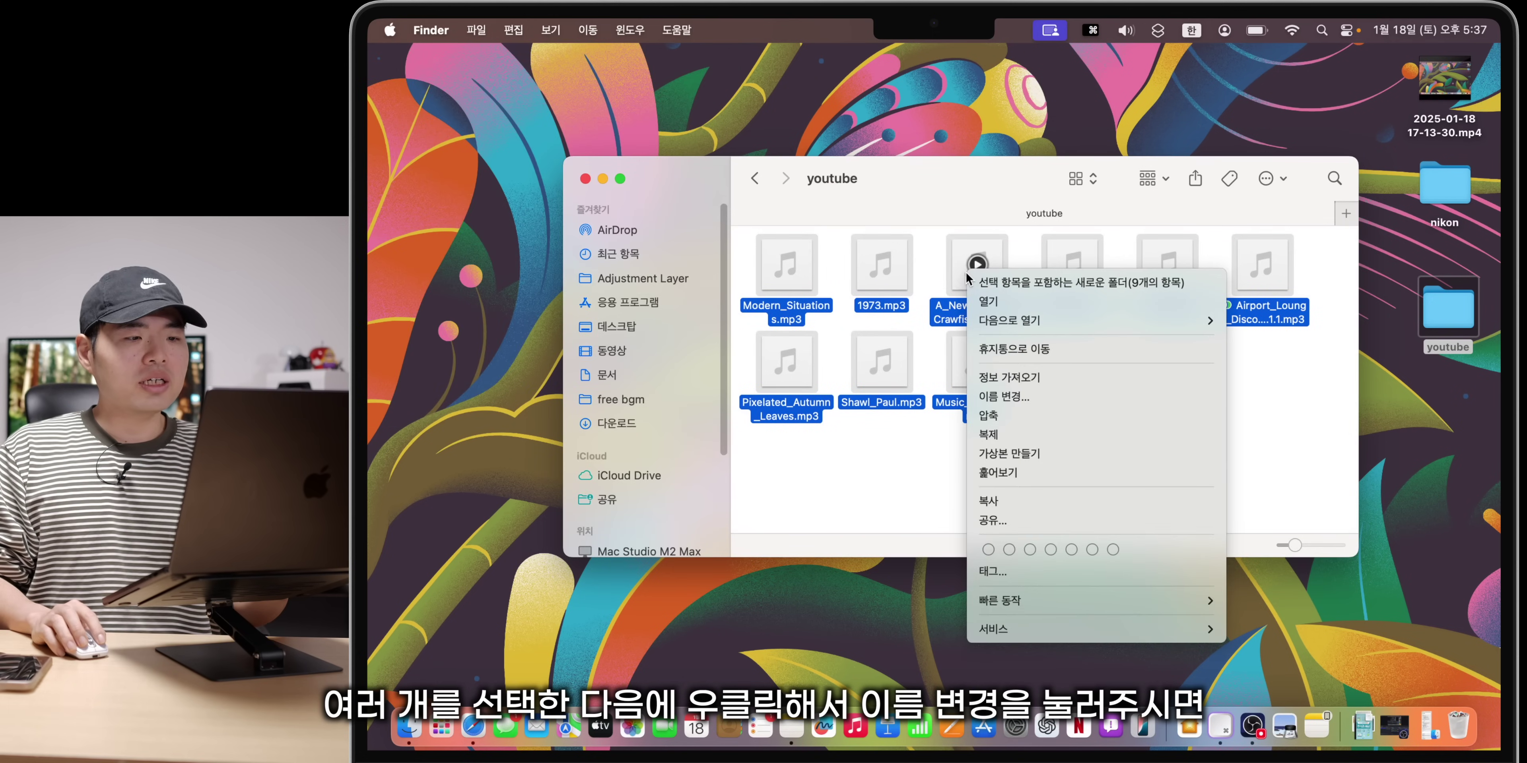
left_click(1031, 401)
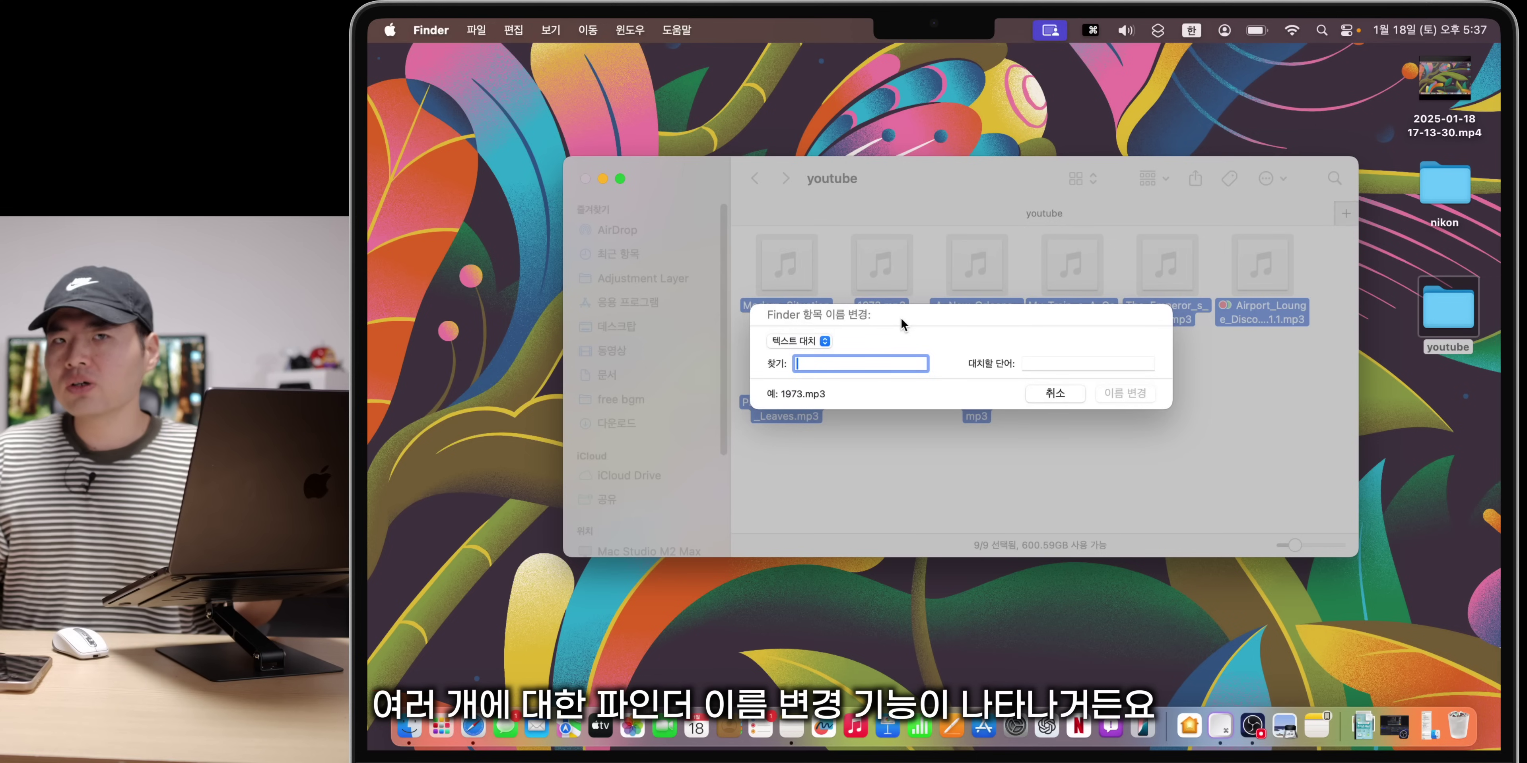
left_click(803, 342)
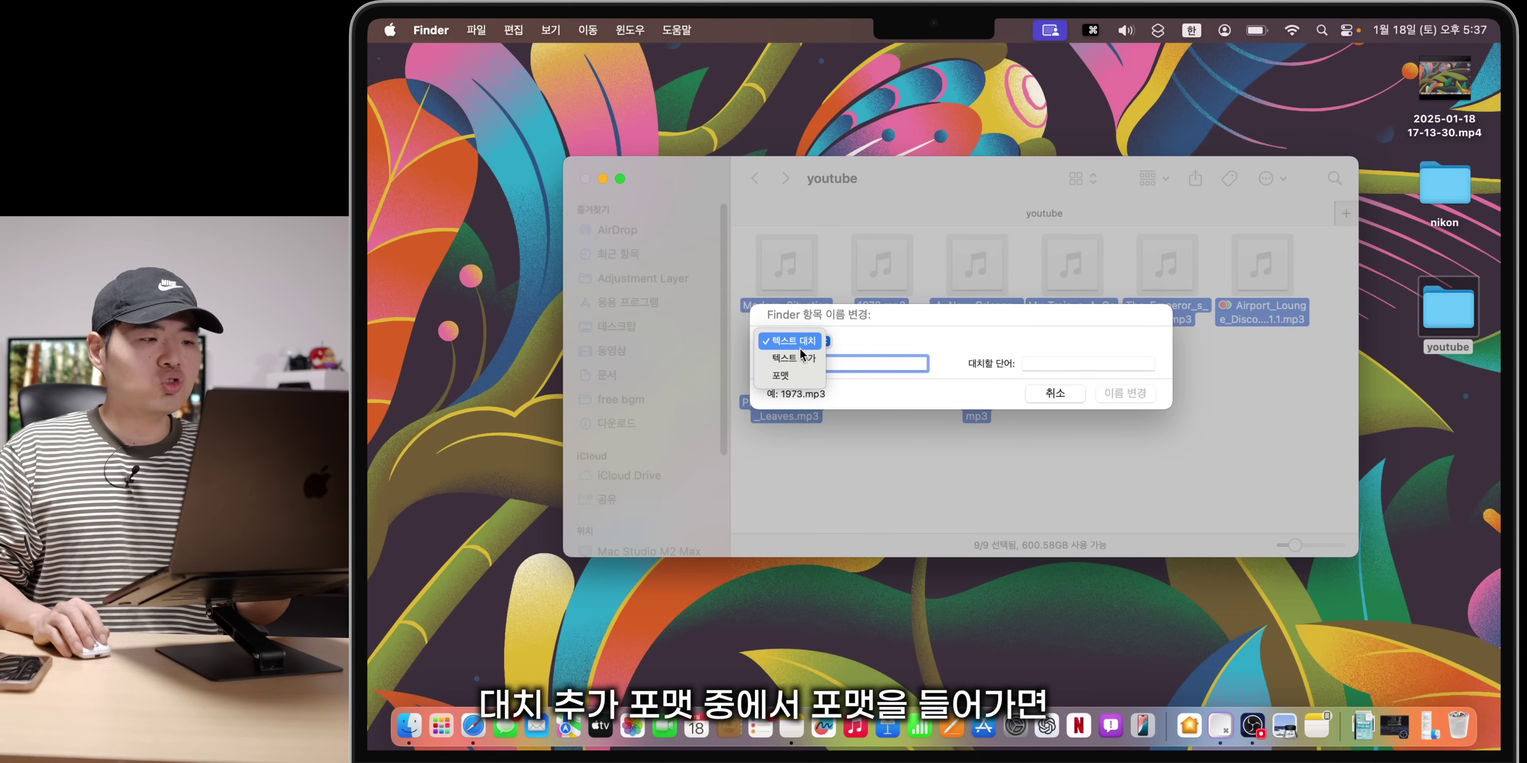
left_click(807, 376)
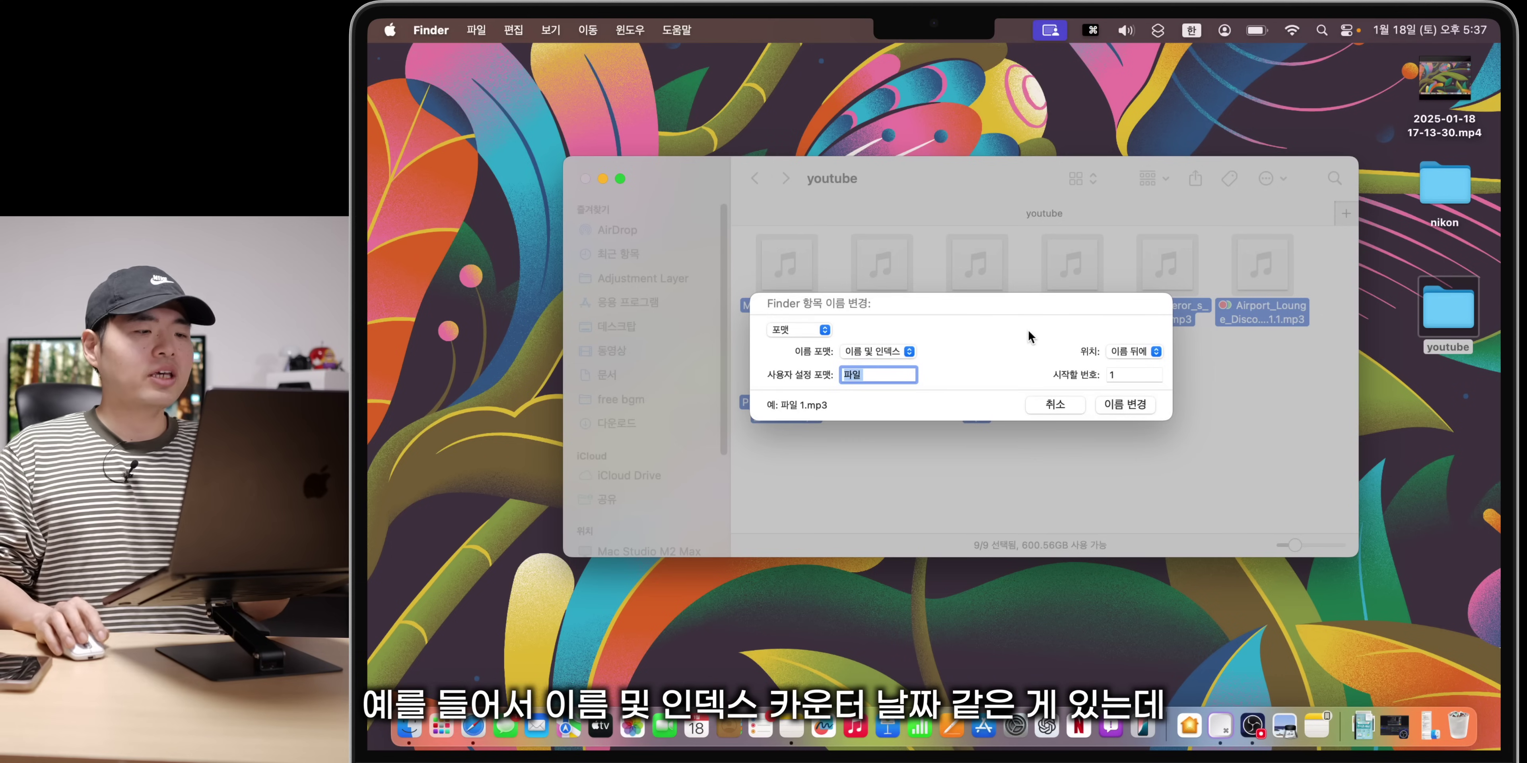
Step: Keep the name and index format, set the custom format to YoutubeBGM, and place the number before the name (이름 앞에)
left_click(906, 350)
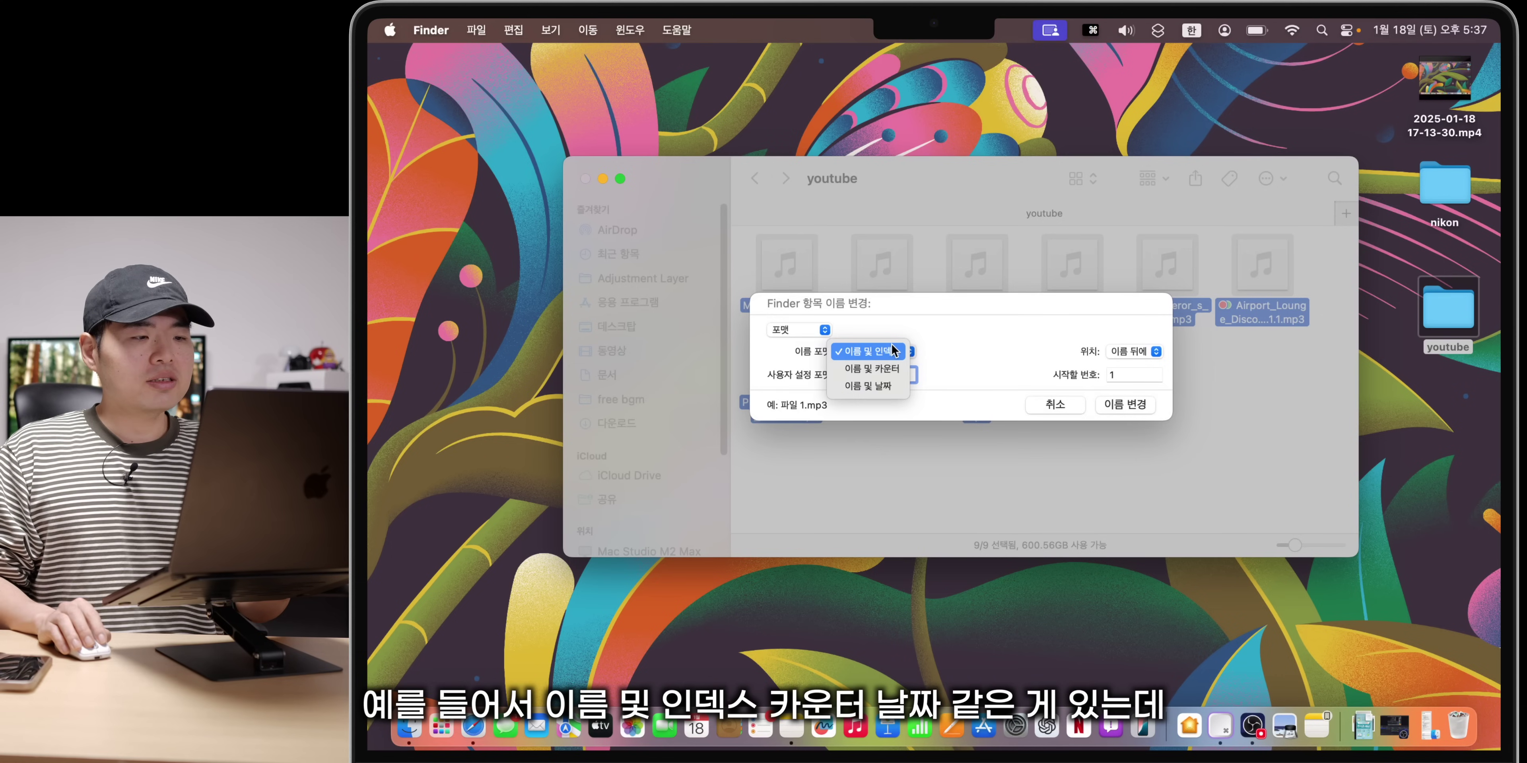
left_click(915, 320)
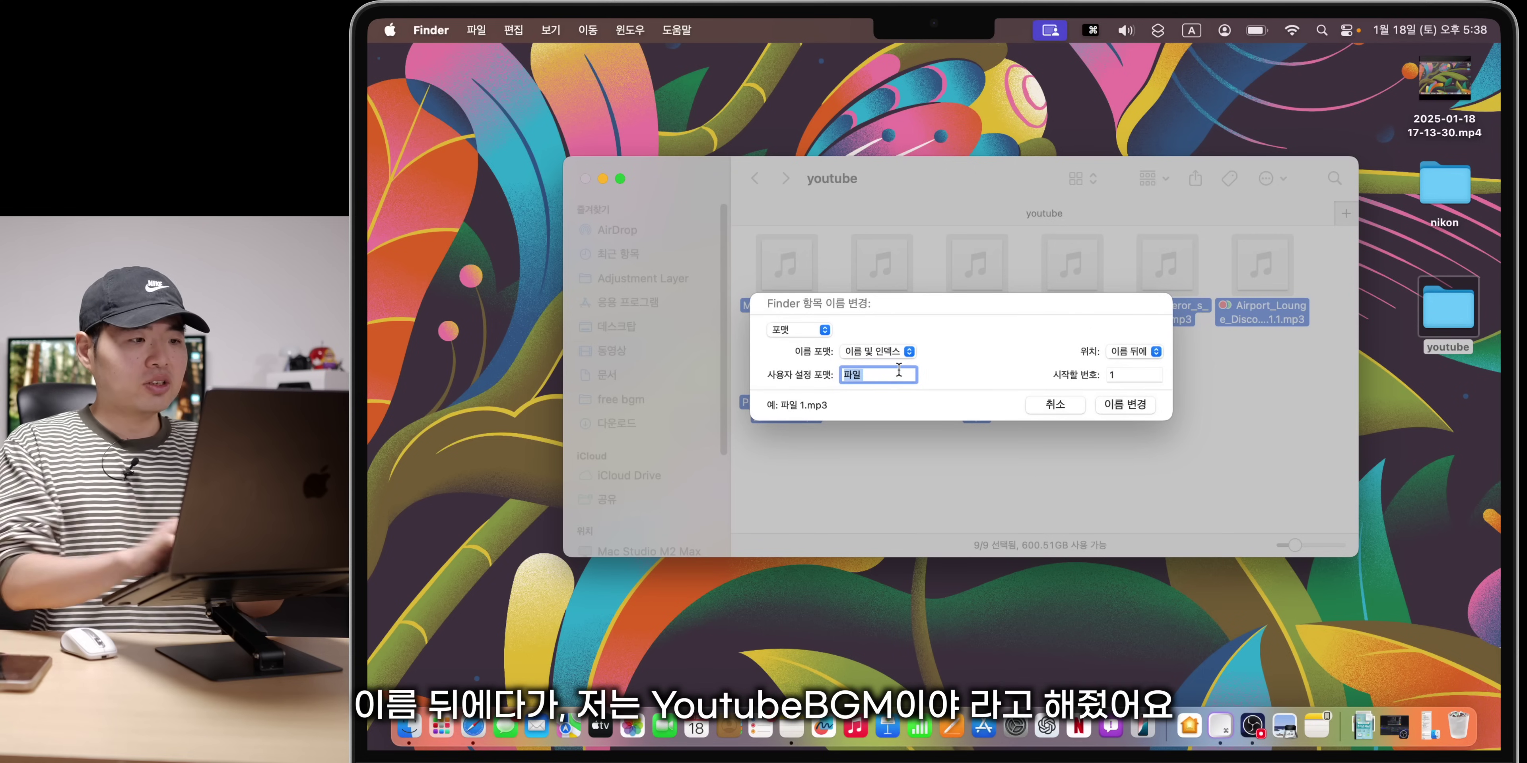
type("YoutubeBGM")
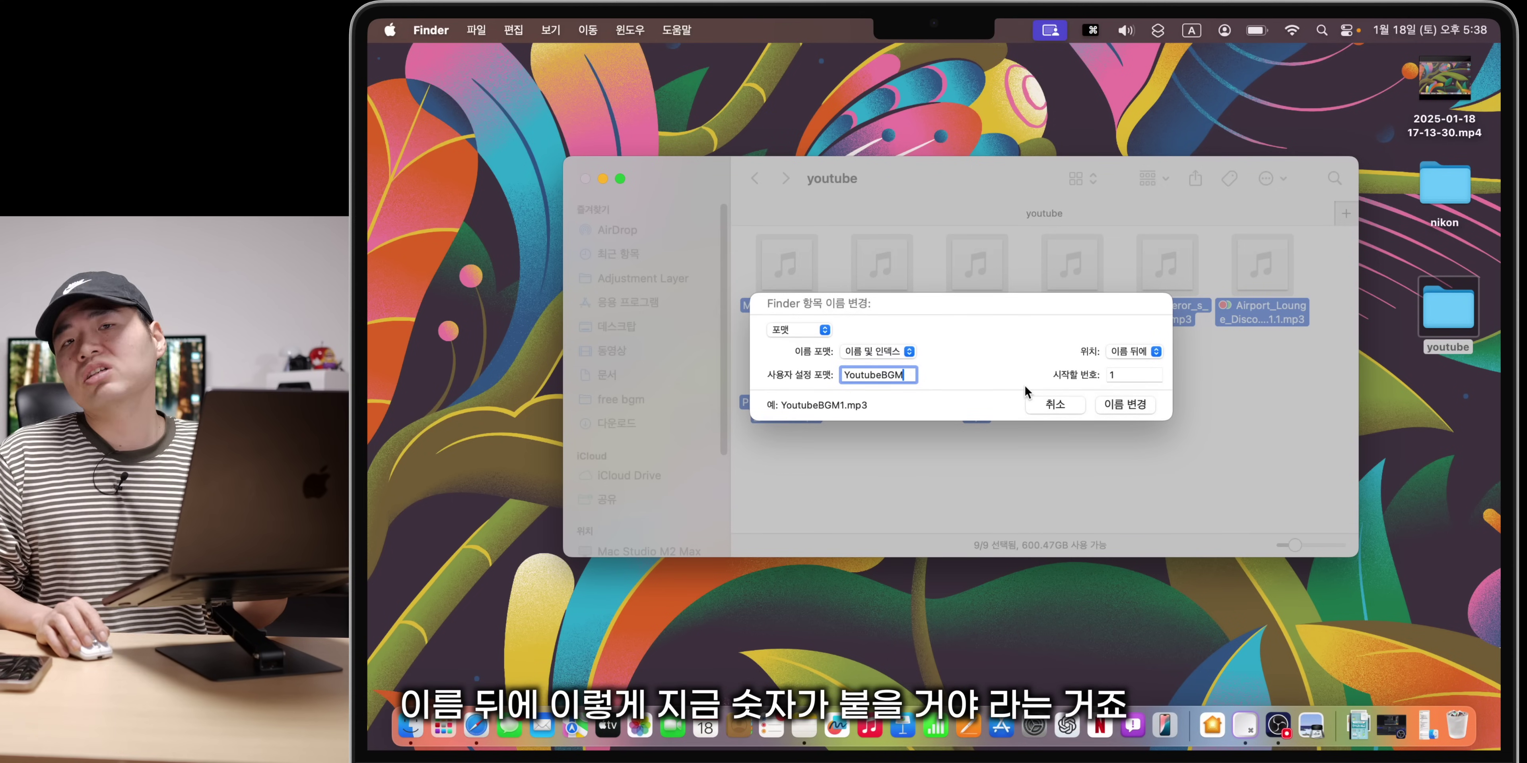
left_click(1132, 352)
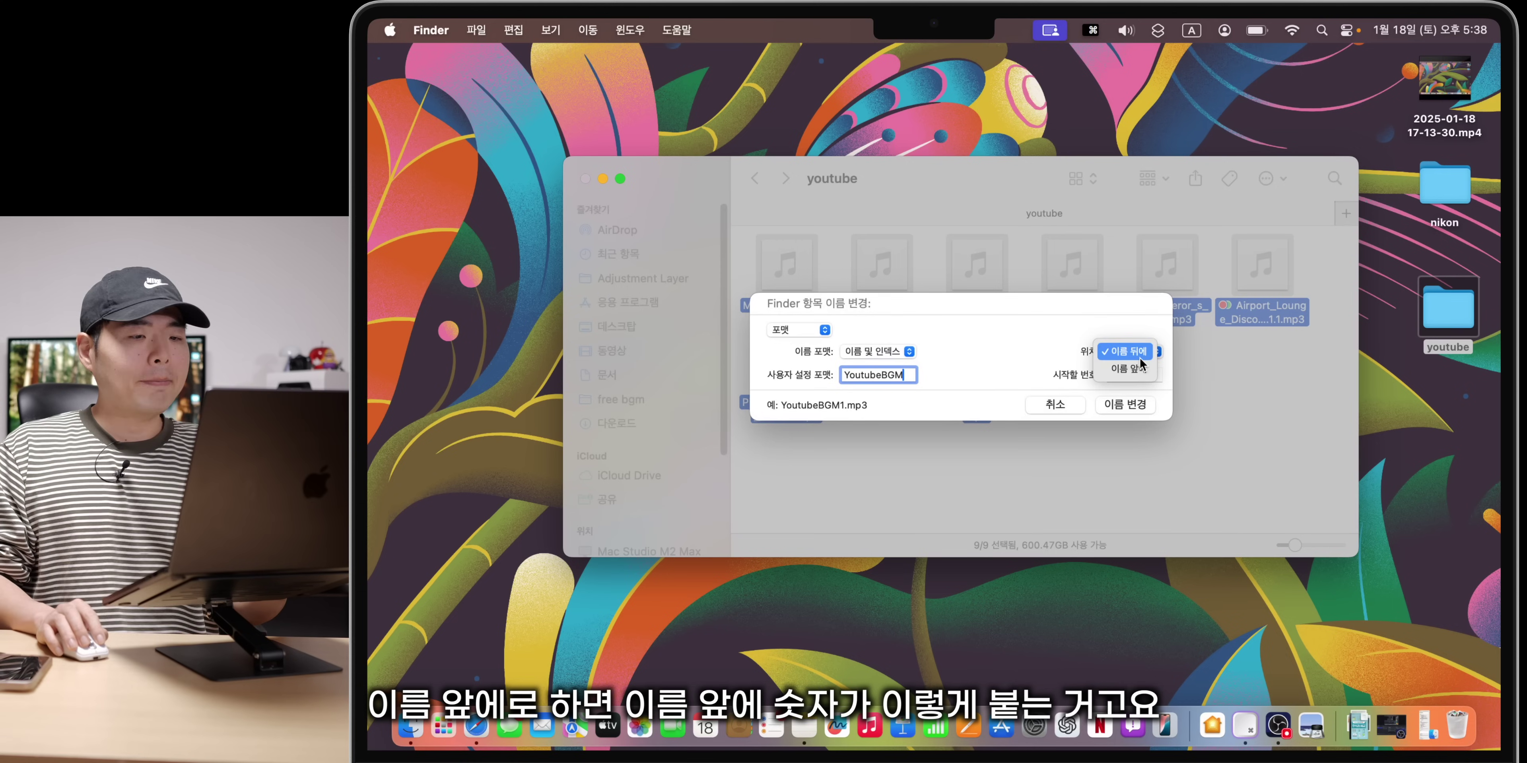
left_click(1126, 368)
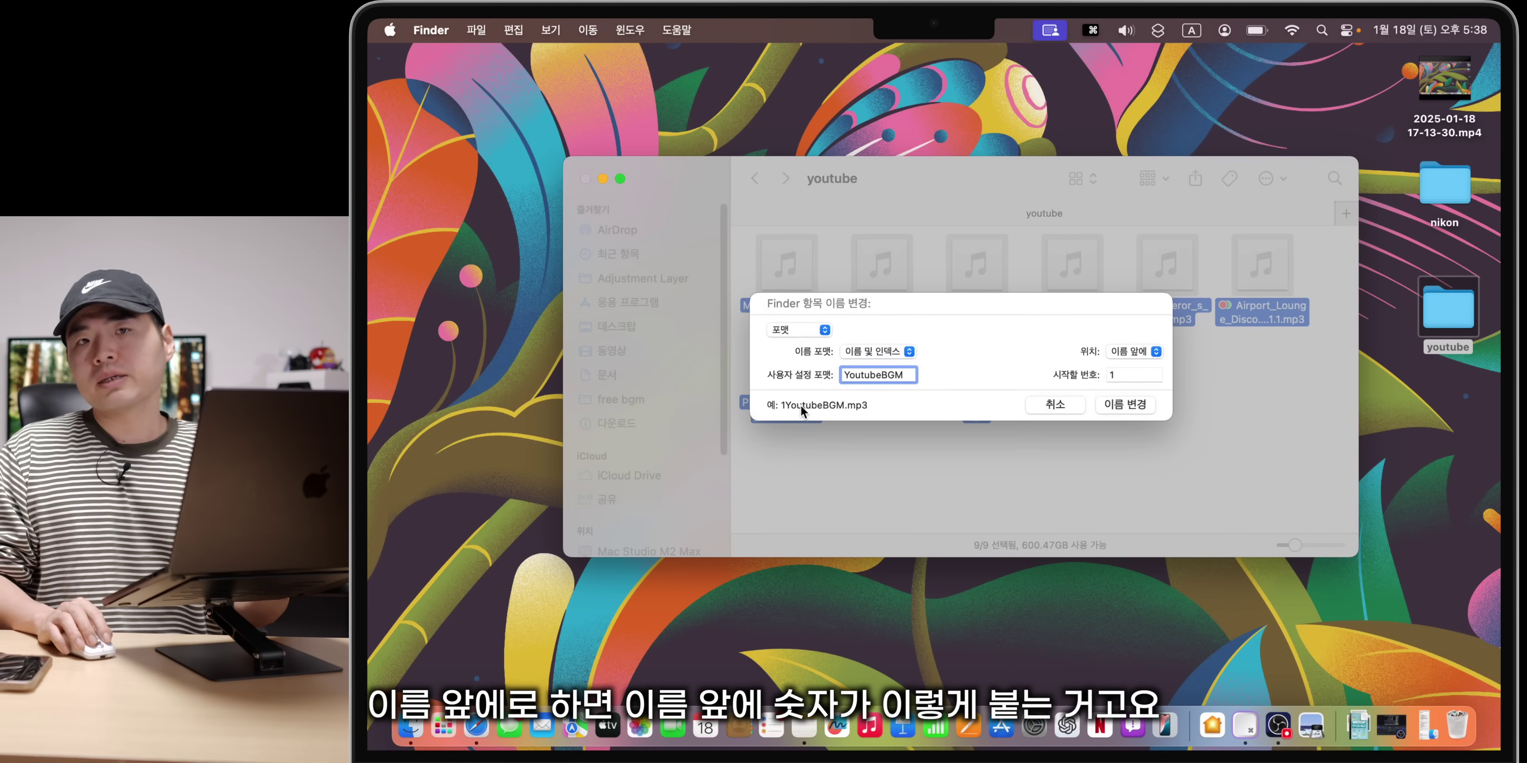
Step: Change the name format to name and counter (이름 및 카운터) and place the counter after the name (이름 뒤에)
left_click(882, 354)
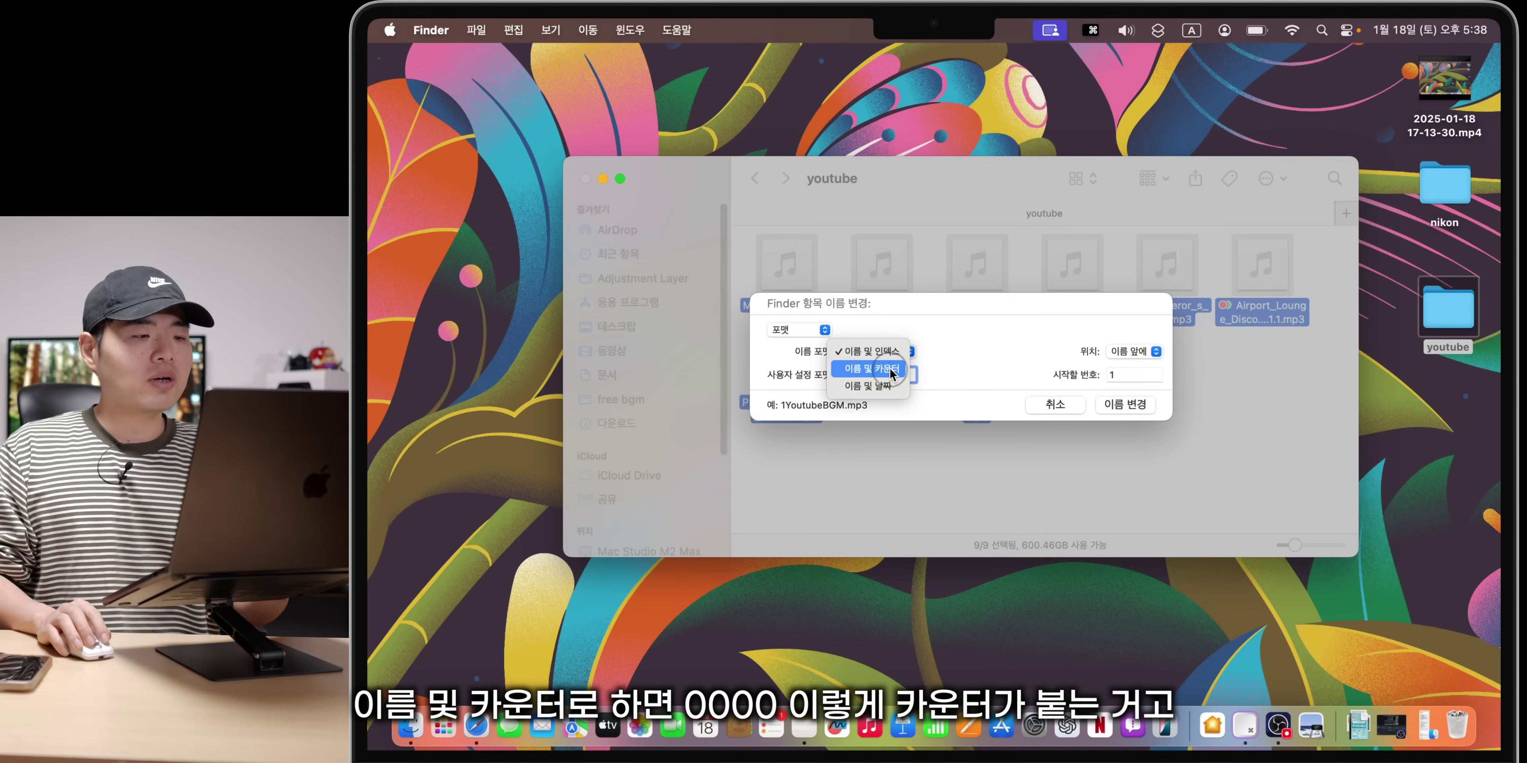
left_click(890, 371)
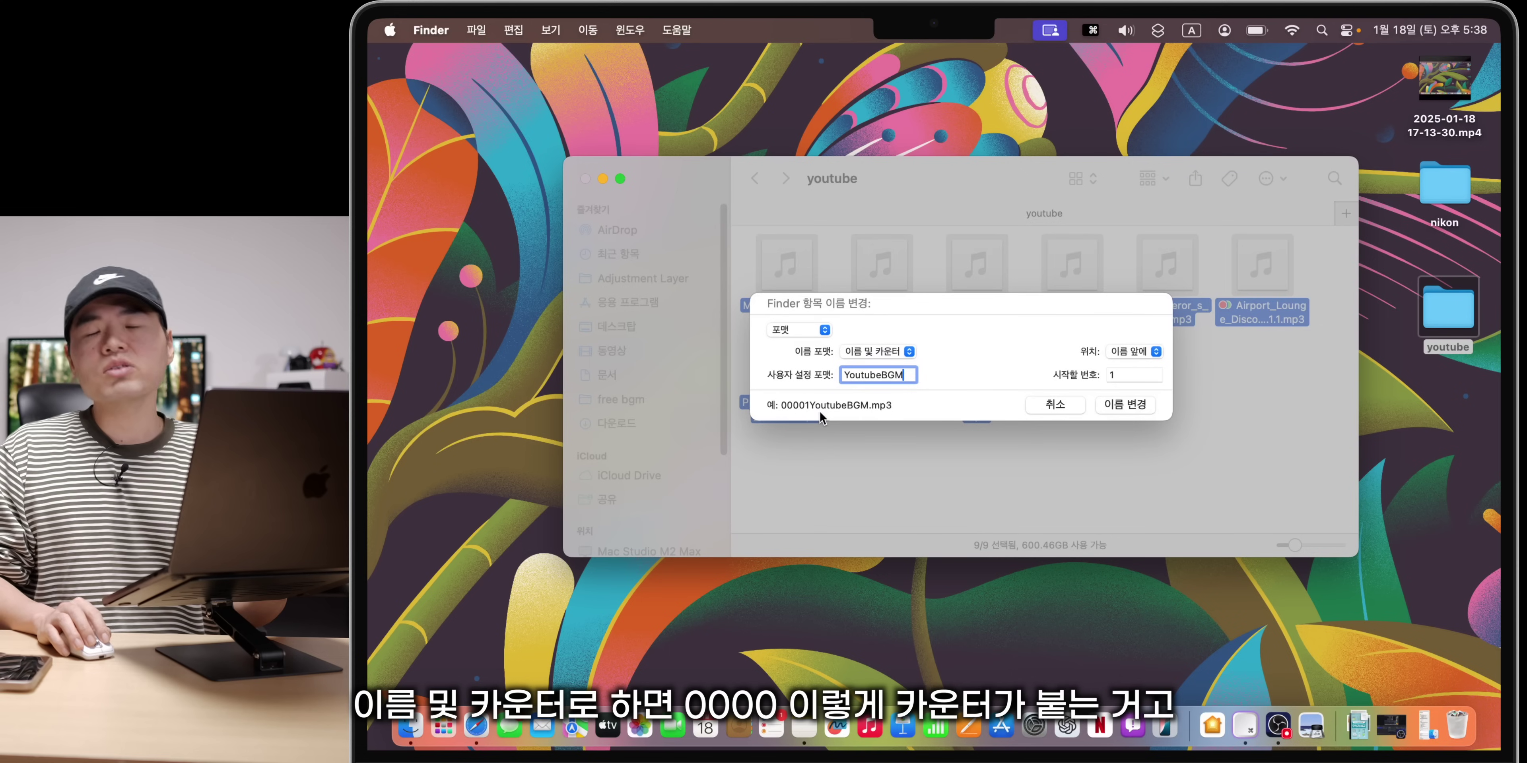
left_click(1135, 352)
left_click(1145, 344)
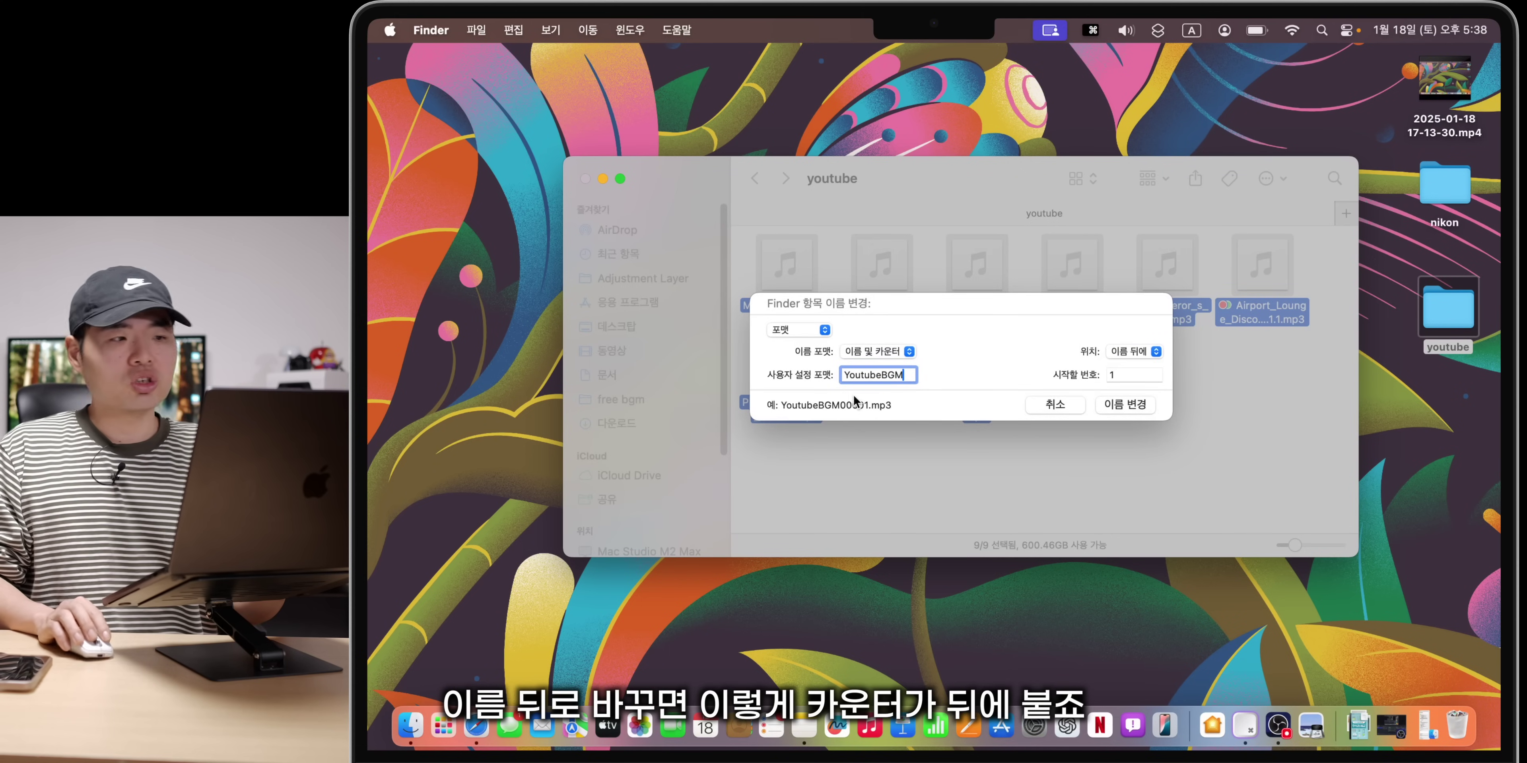
Step: Try the name and date format, switch to name and index (이름 및 인덱스), and apply the YoutubeBGM batch rename
left_click(880, 351)
left_click(885, 370)
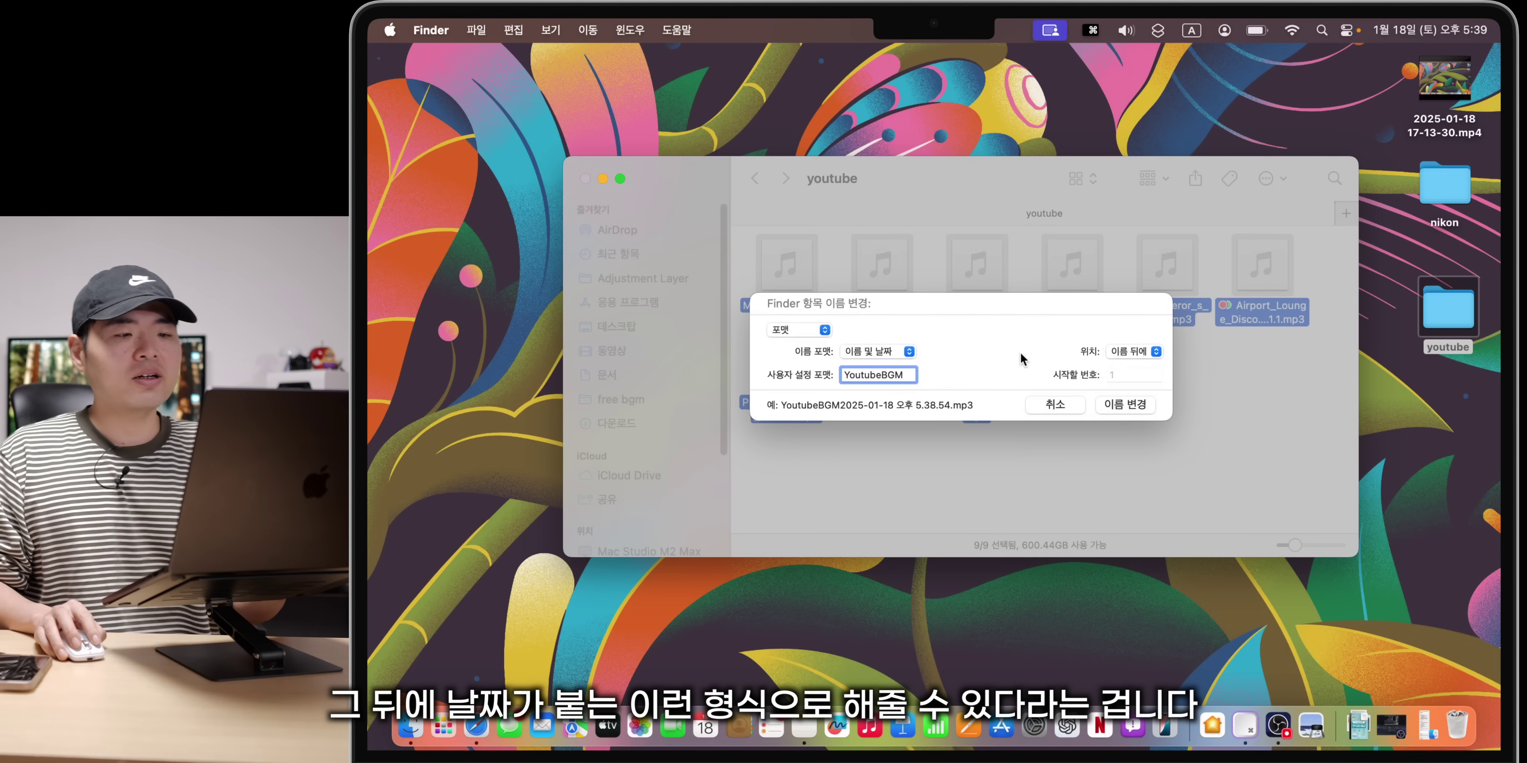
left_click(877, 351)
left_click(888, 320)
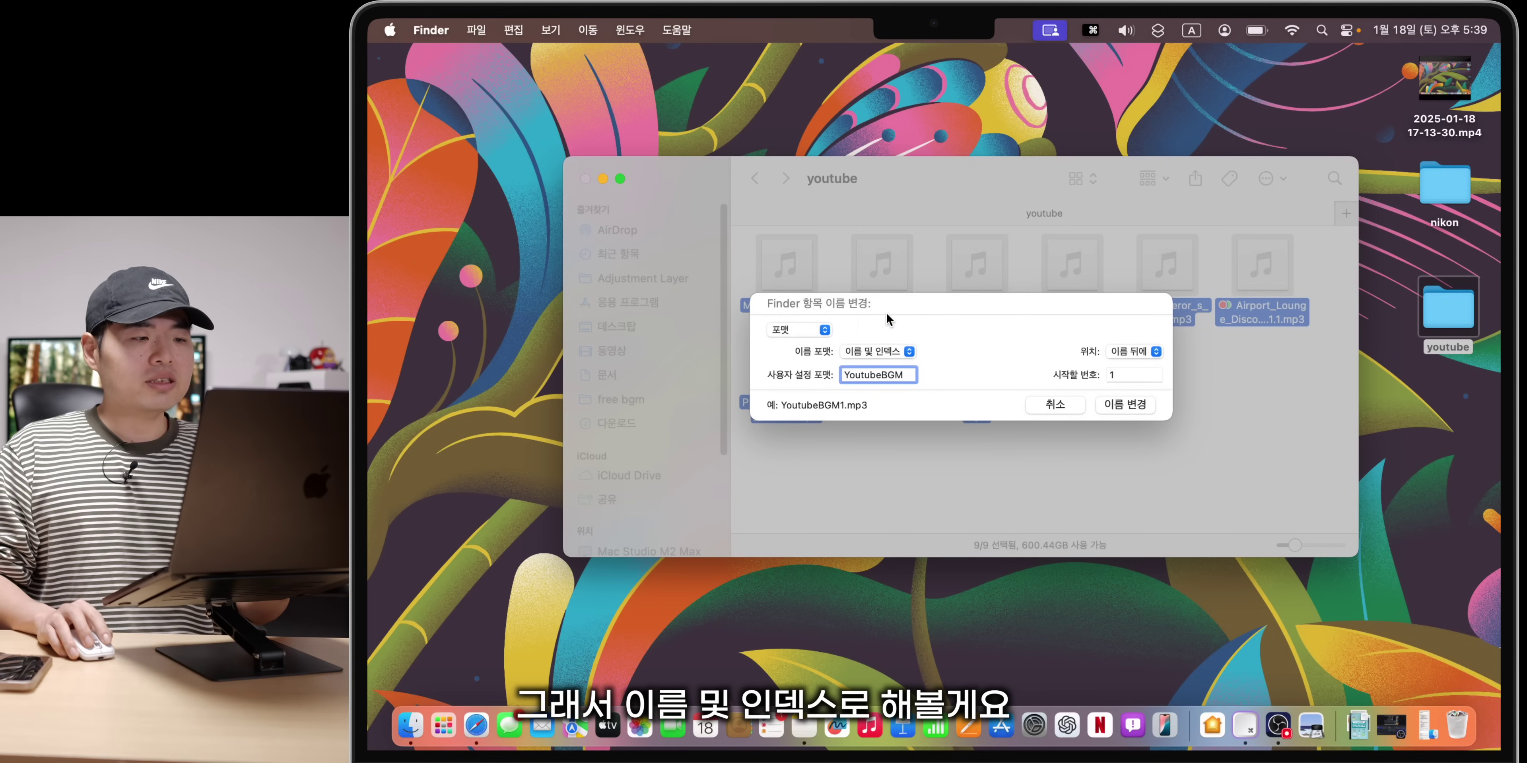
left_click(1126, 405)
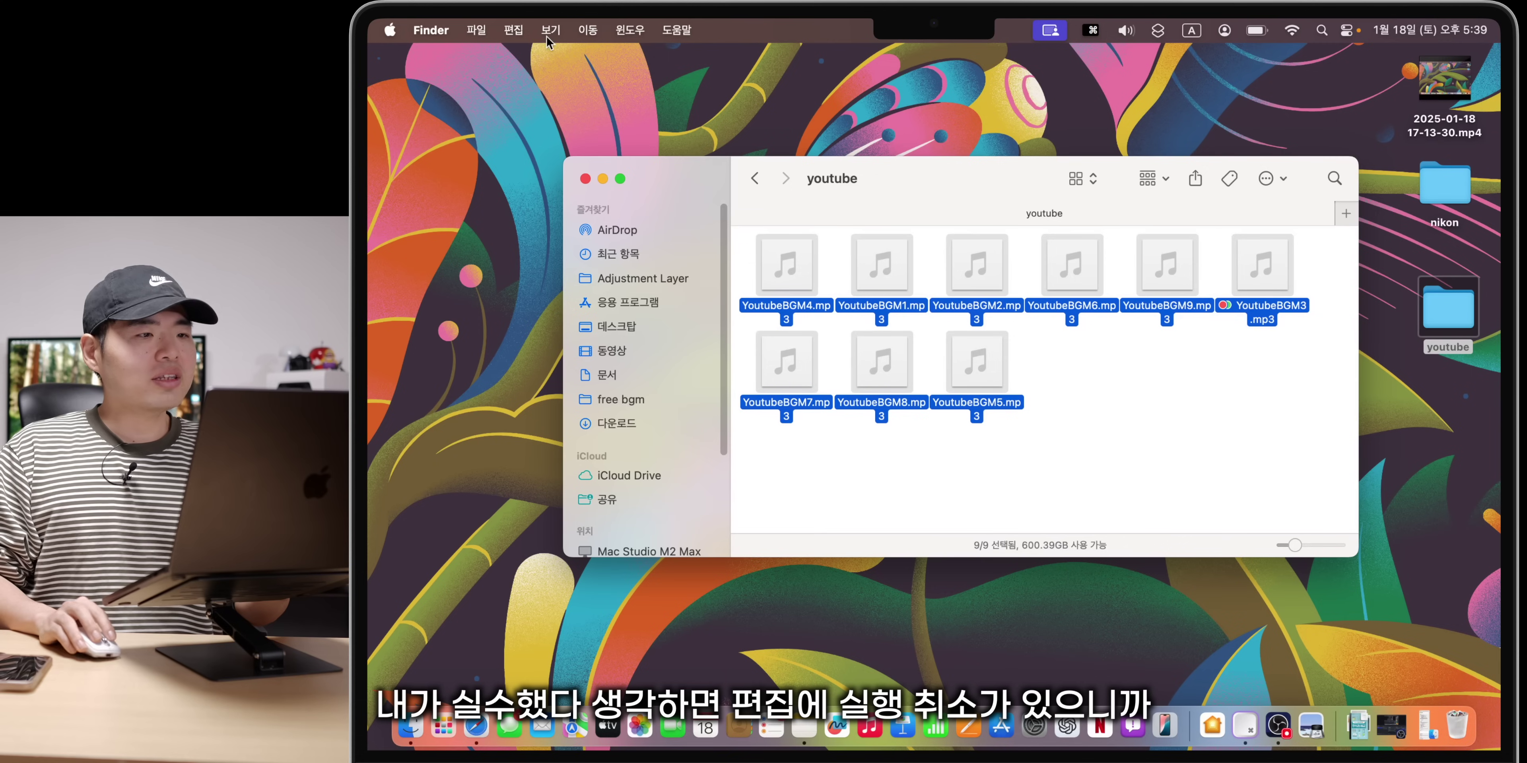
Step: Undo the batch rename of the mp3 files
left_click(515, 30)
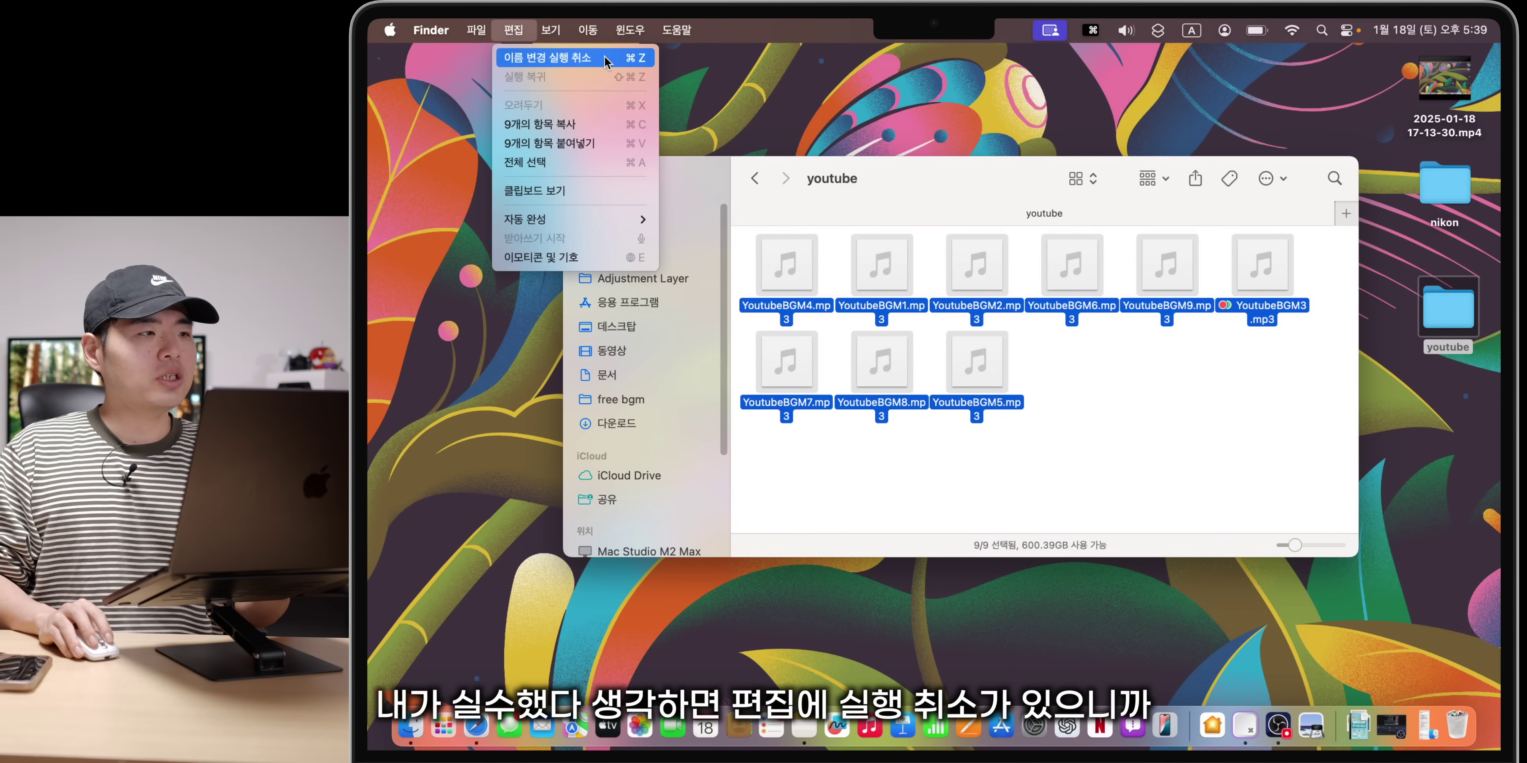
left_click(586, 59)
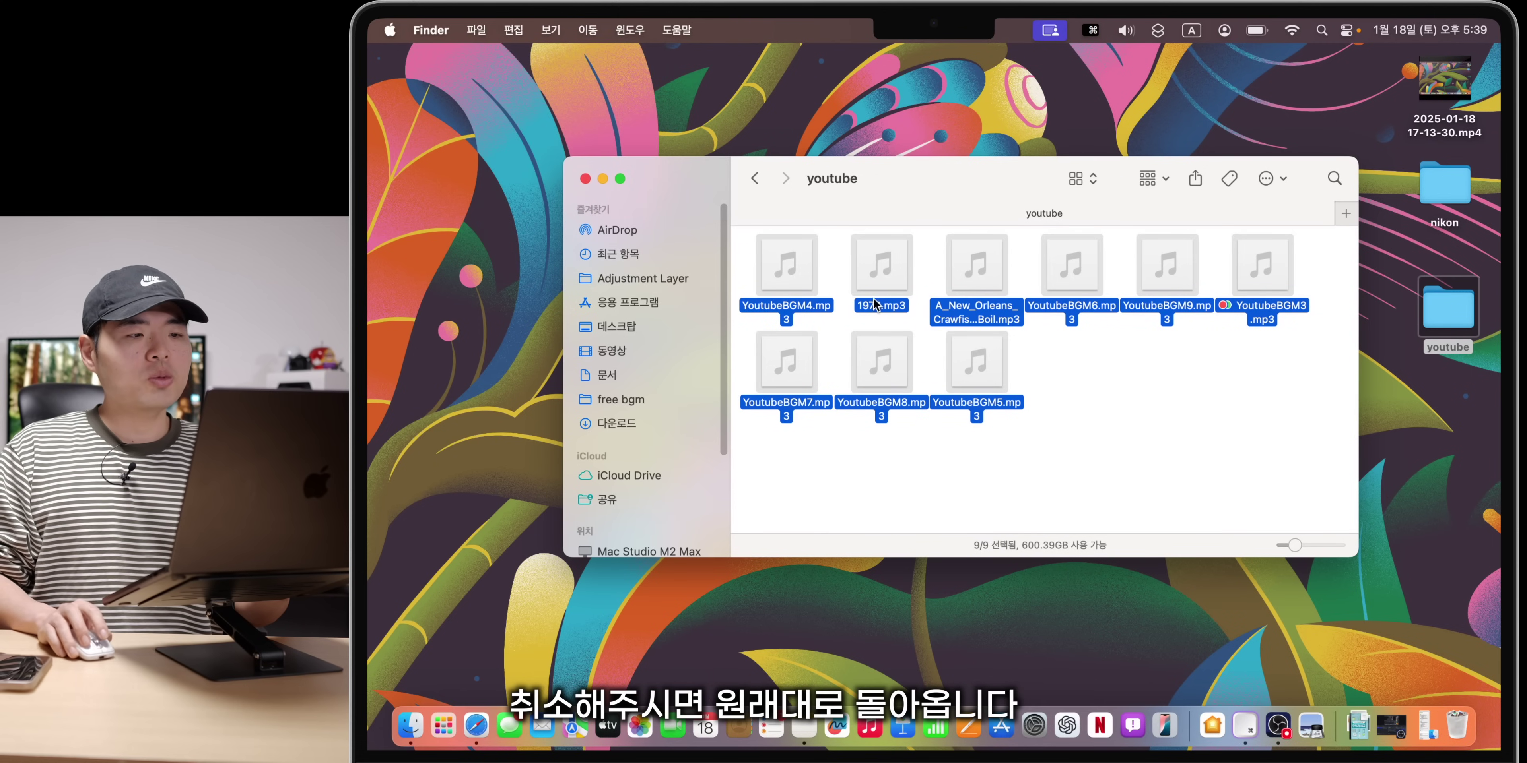
Step: Batch rename the selected mp3 files in Add Text (텍스트 추가) mode, adding BGM_ before each name (이름 앞에)
right_click(955, 256)
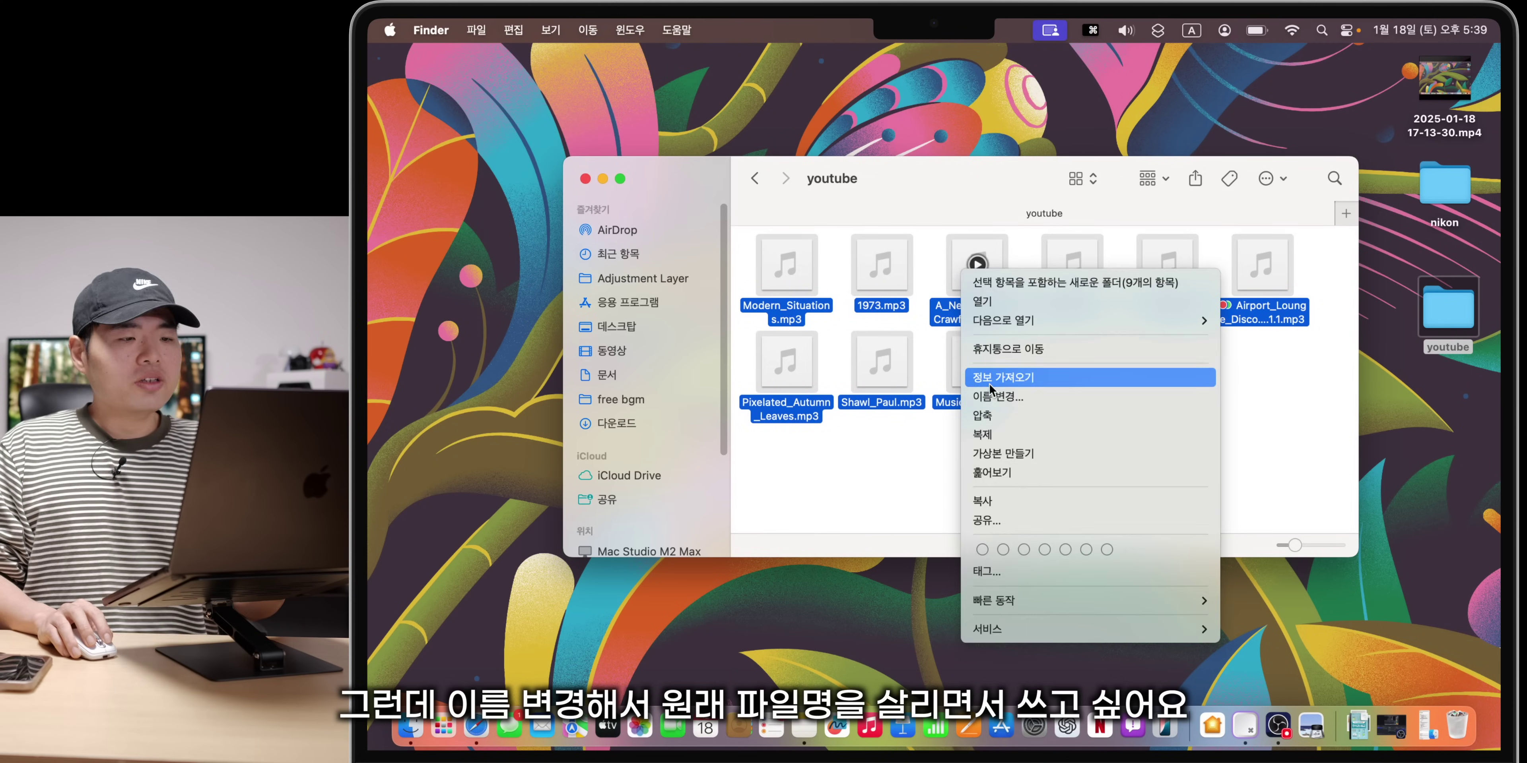
left_click(983, 390)
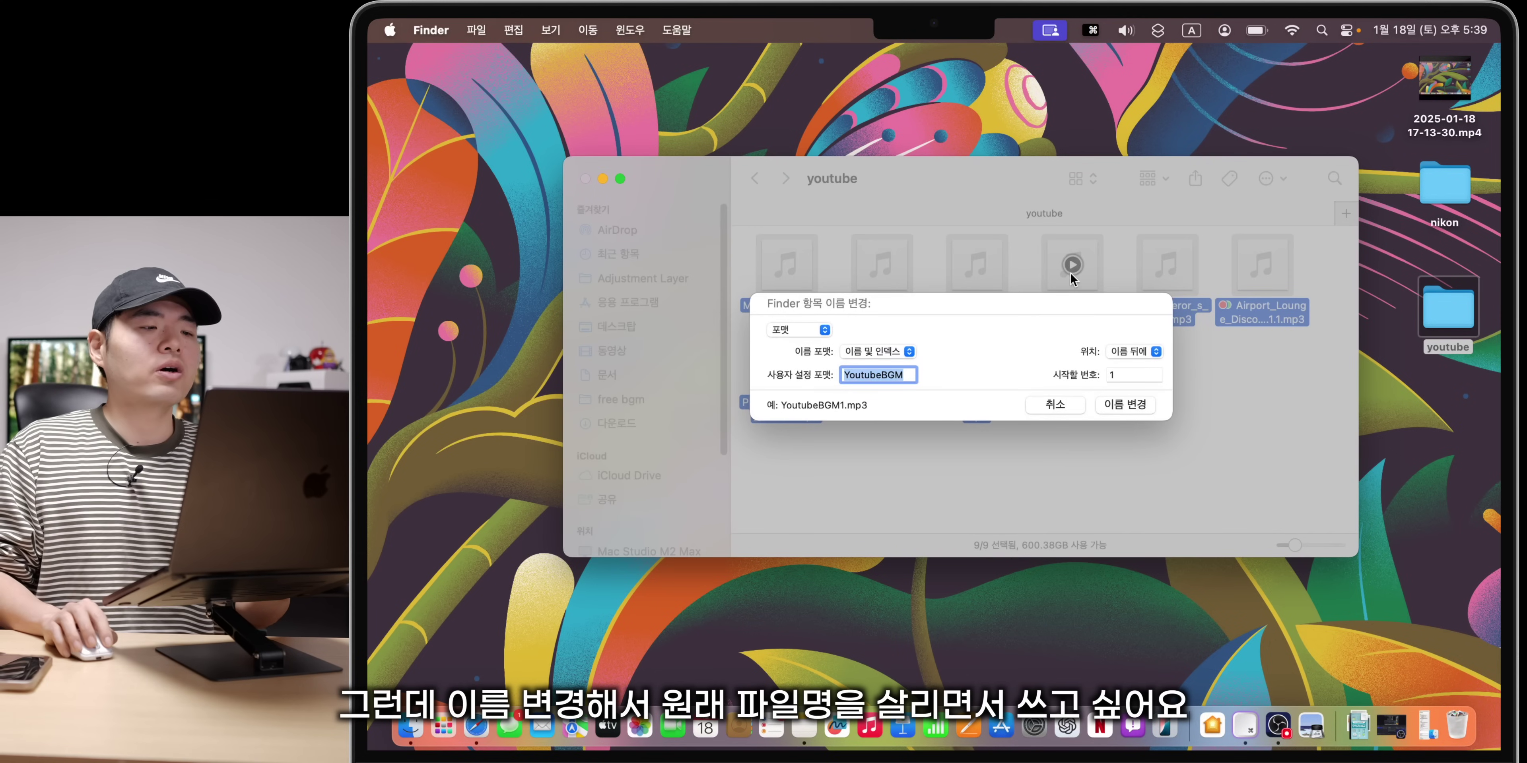
left_click(823, 329)
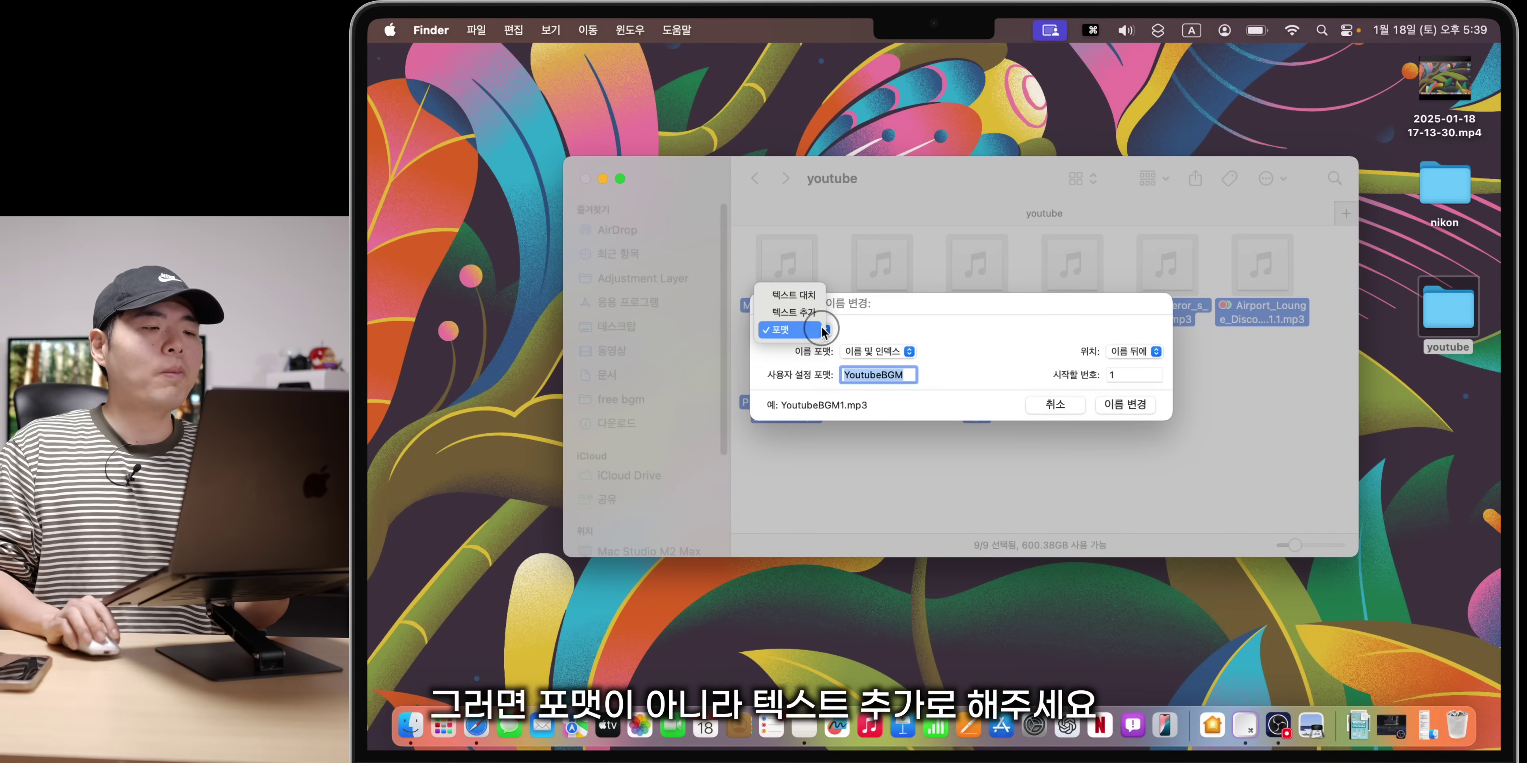
left_click(800, 320)
left_click(1129, 352)
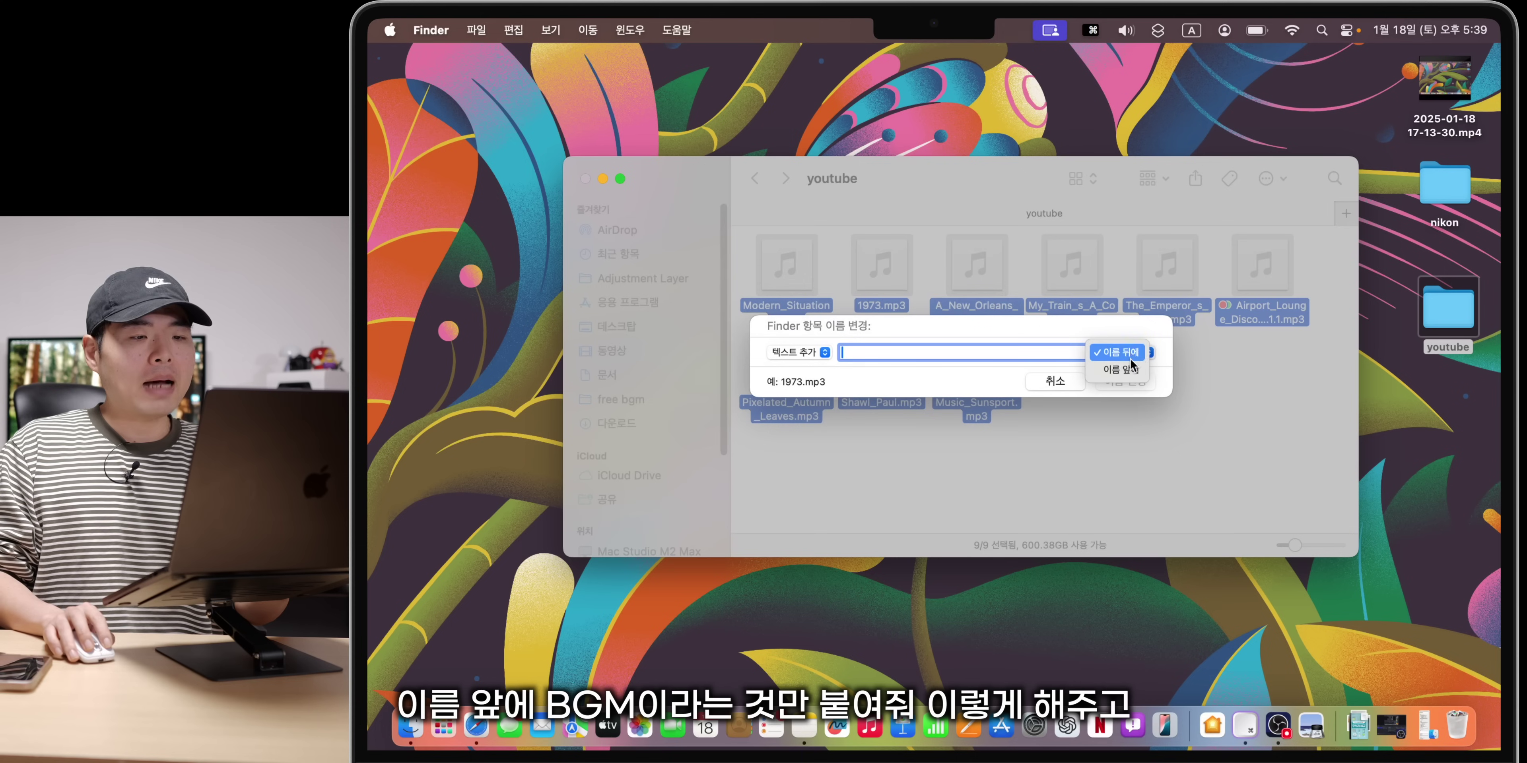
left_click(1129, 370)
type("BGM")
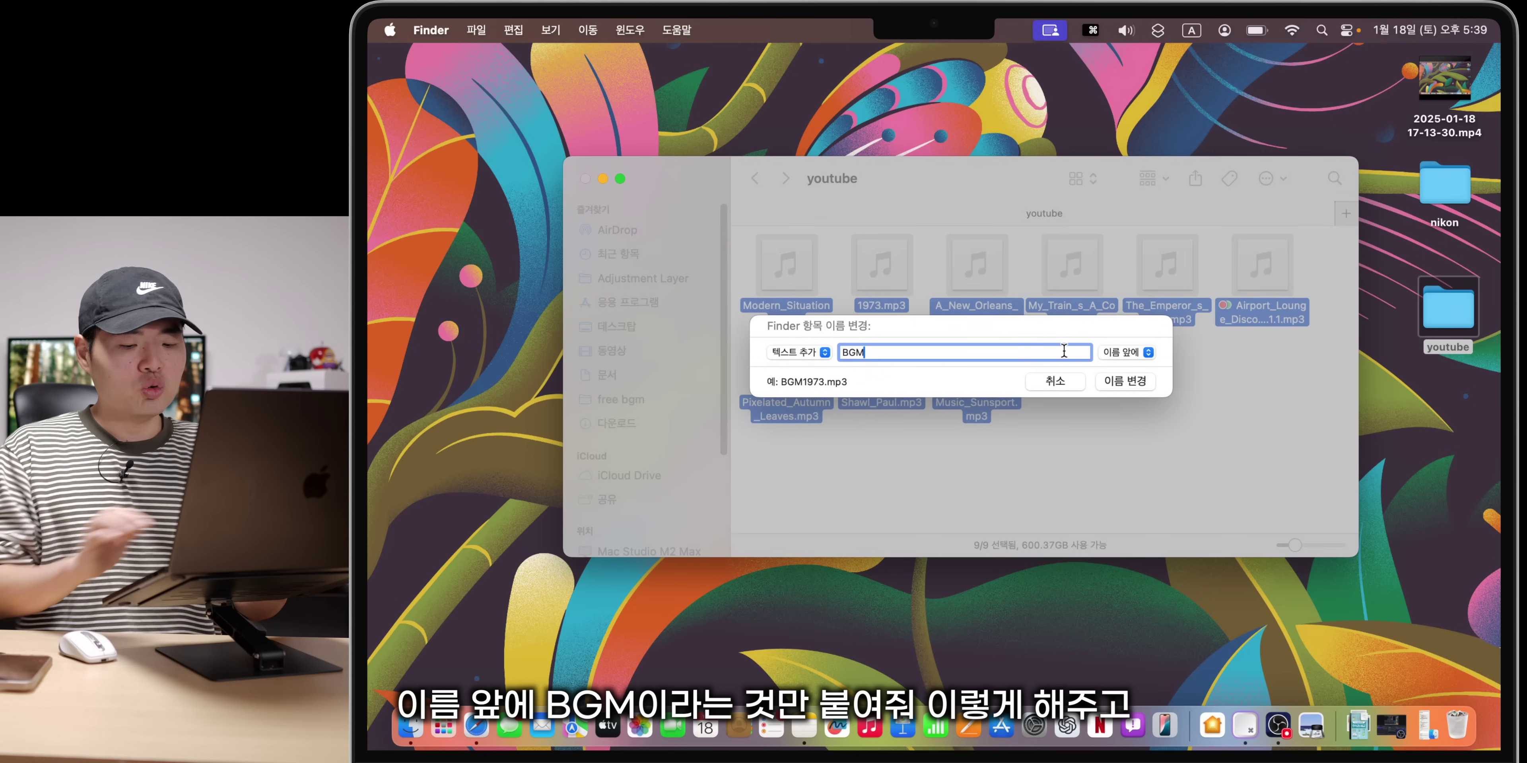
type("_")
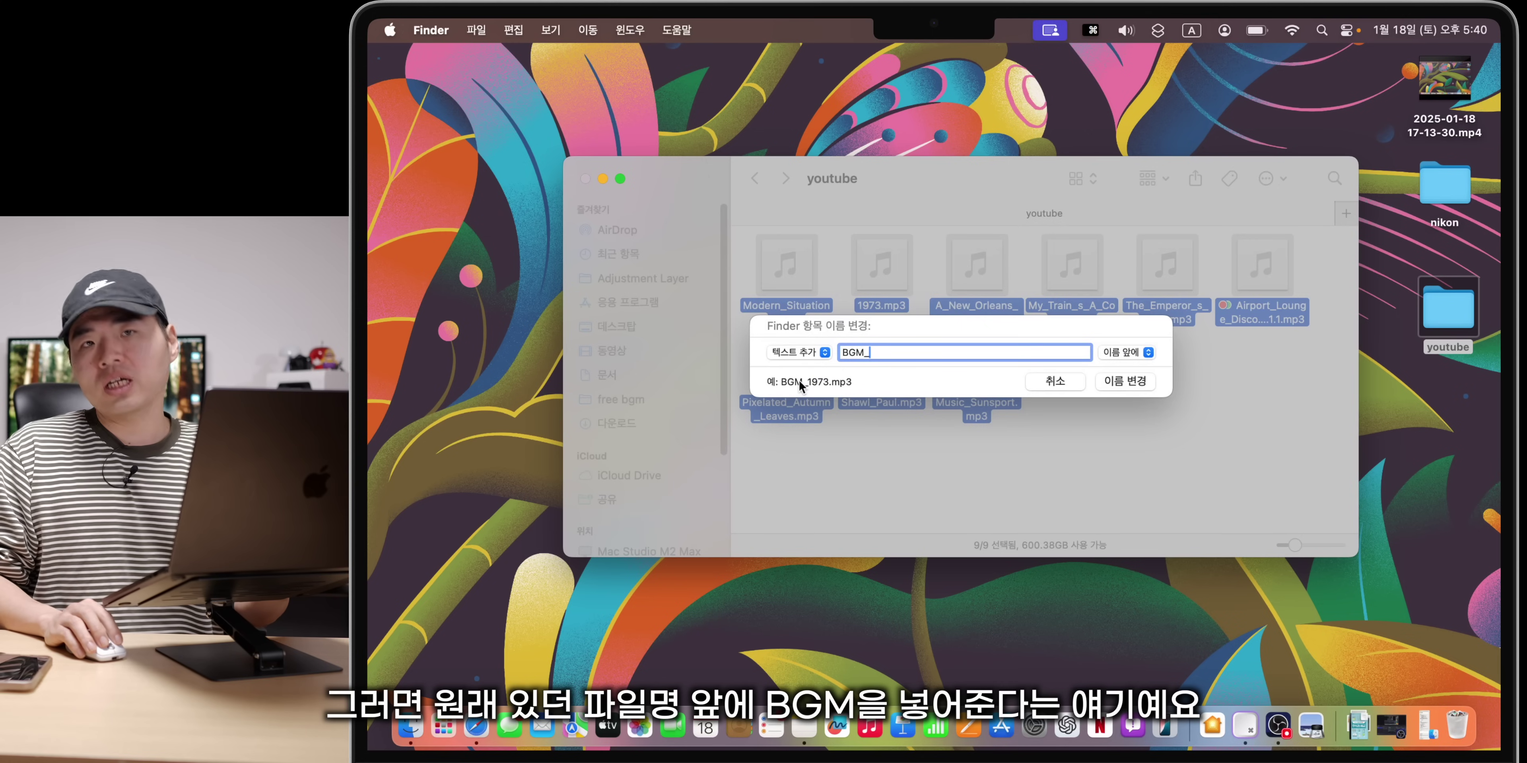
left_click(1123, 386)
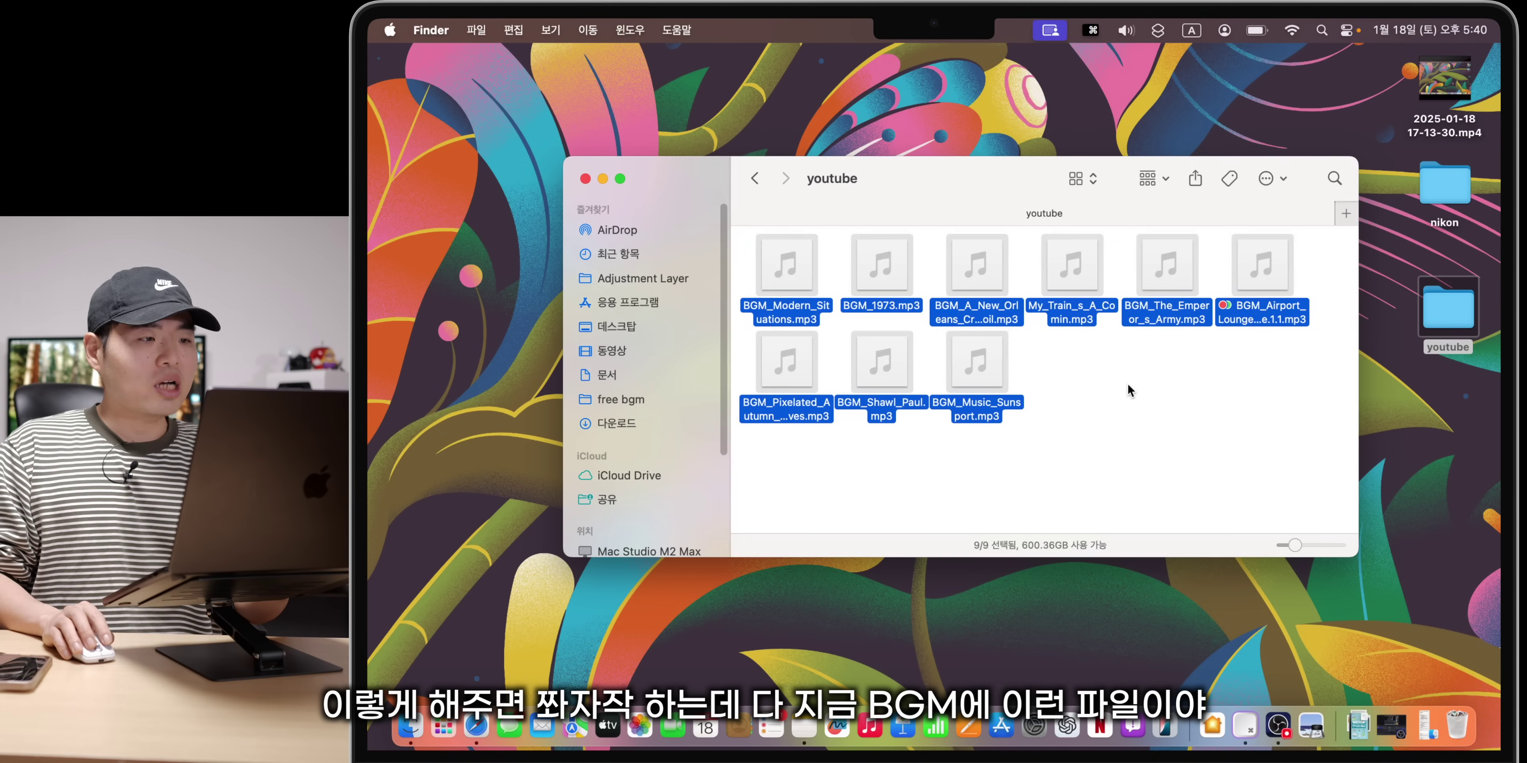
left_click(1115, 451)
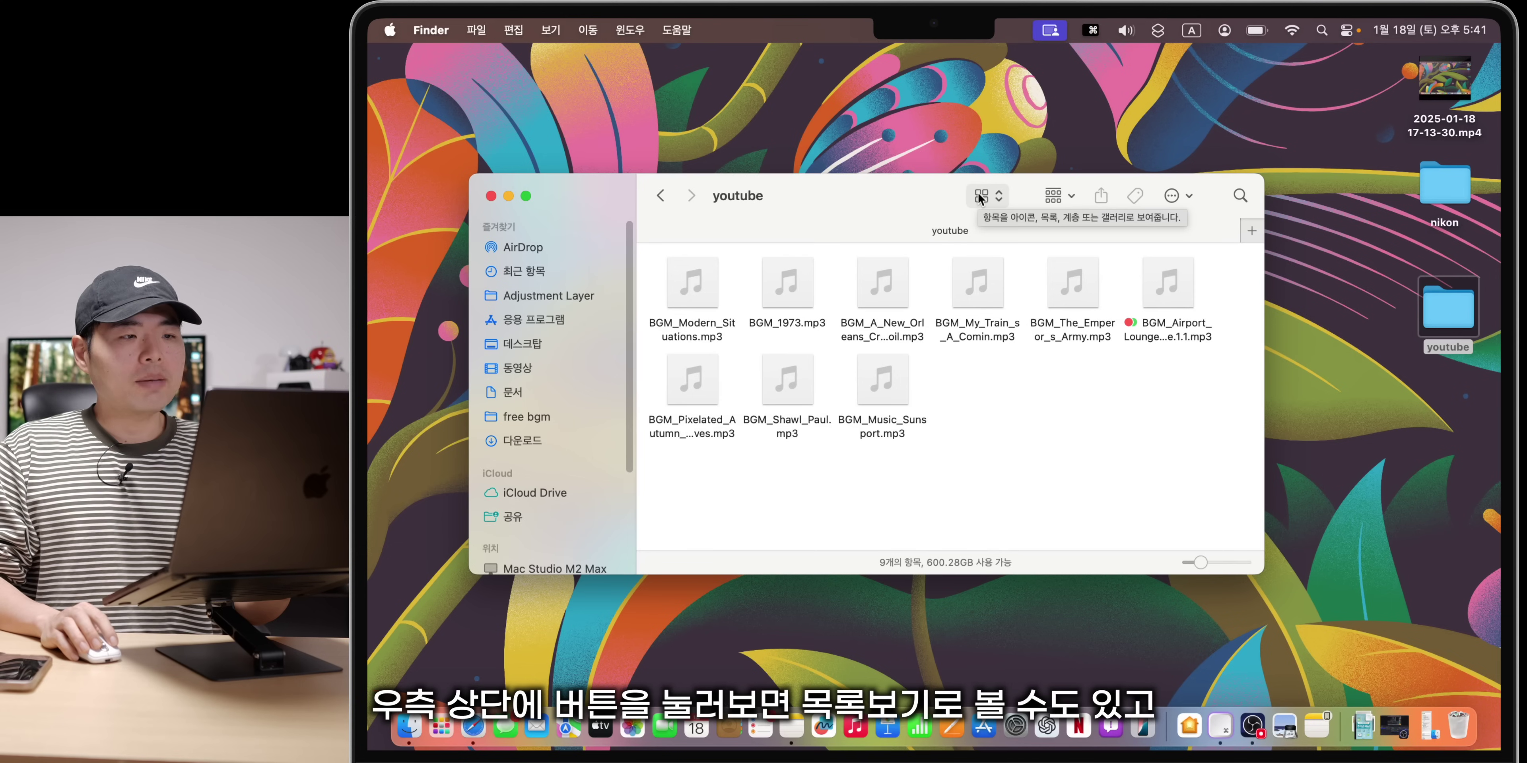
Step: View the youtube folder as a list, as columns and as a gallery, and return it to icon view
left_click(978, 198)
left_click(998, 215)
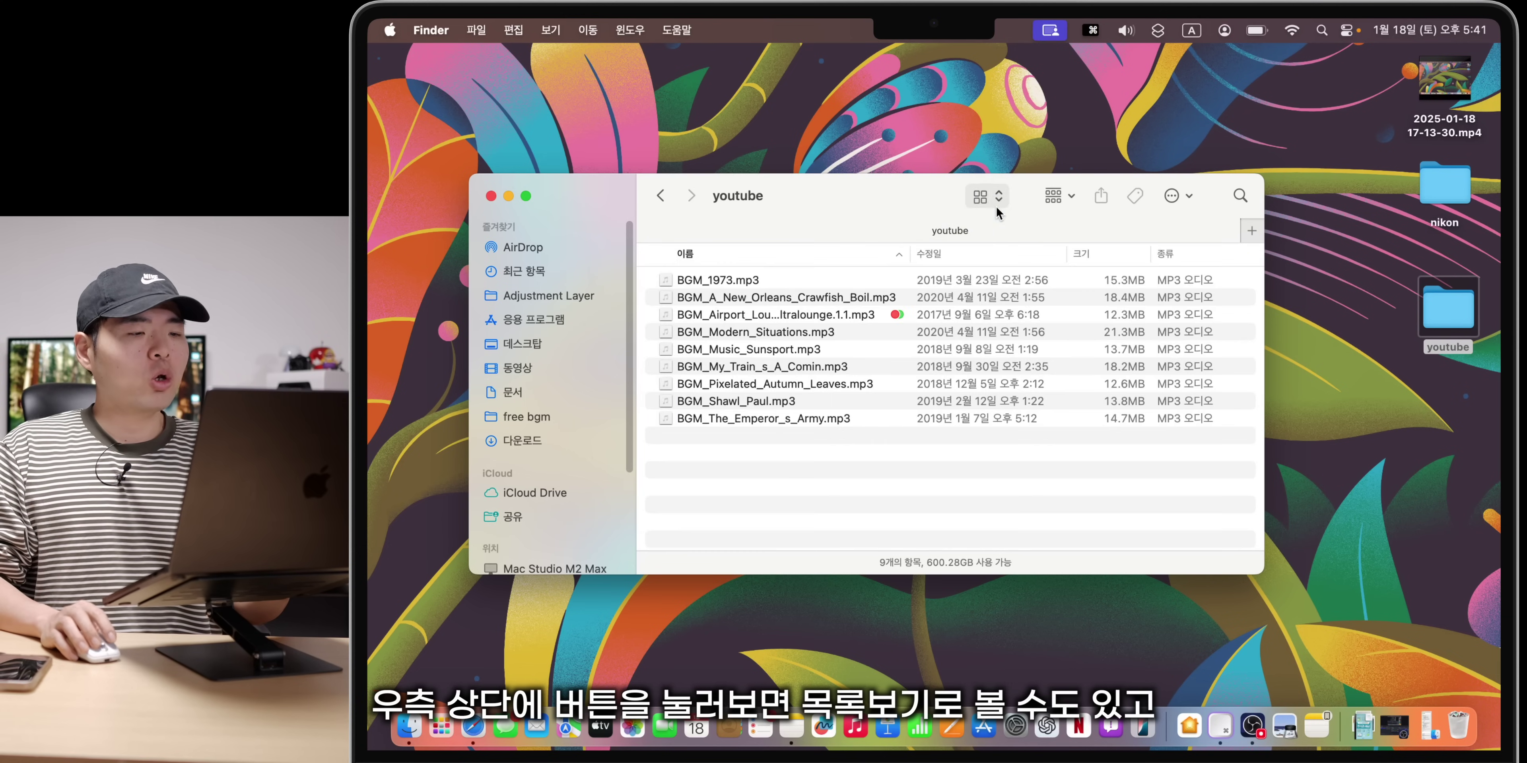
left_click(995, 200)
left_click(989, 214)
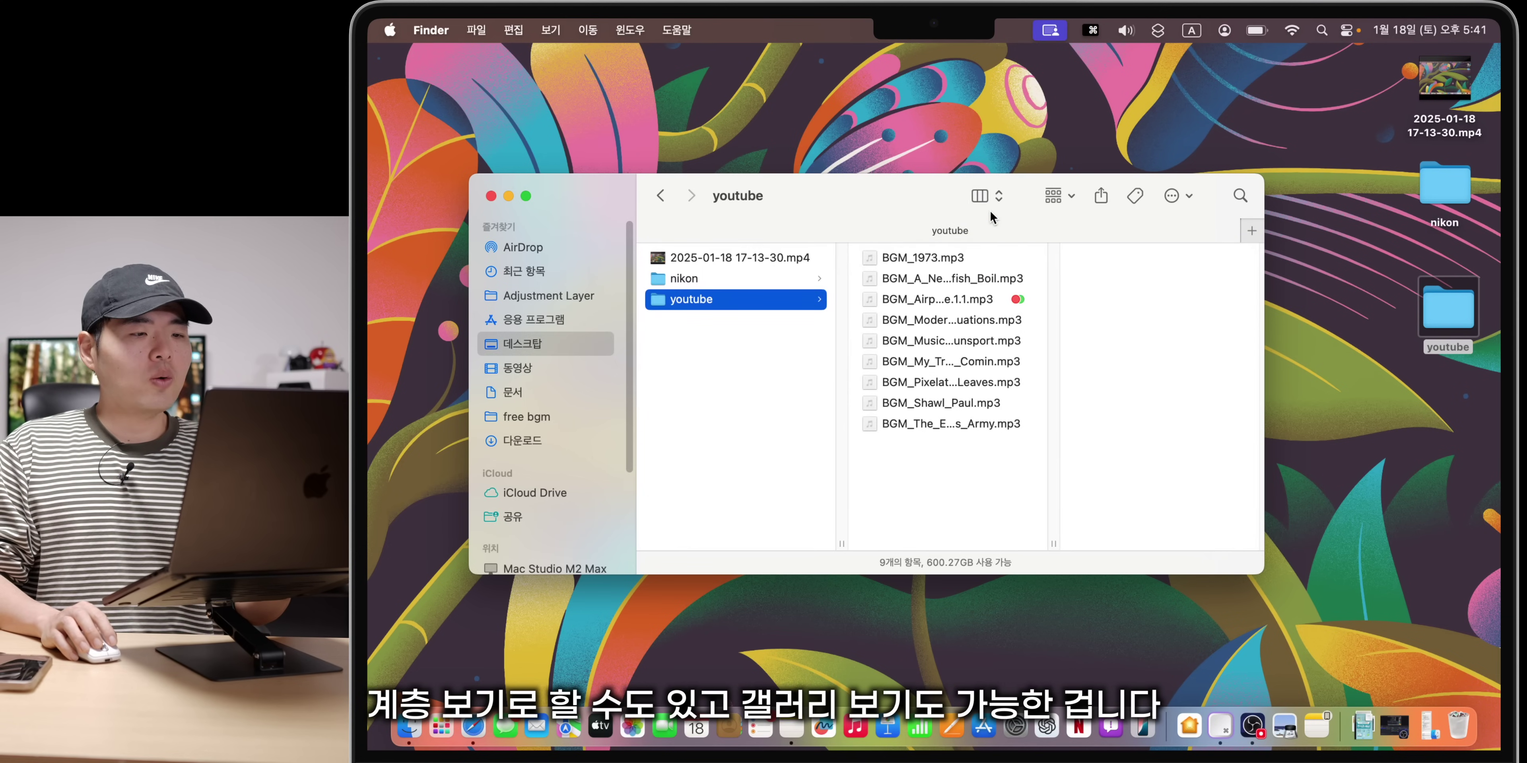
left_click(986, 202)
left_click(989, 213)
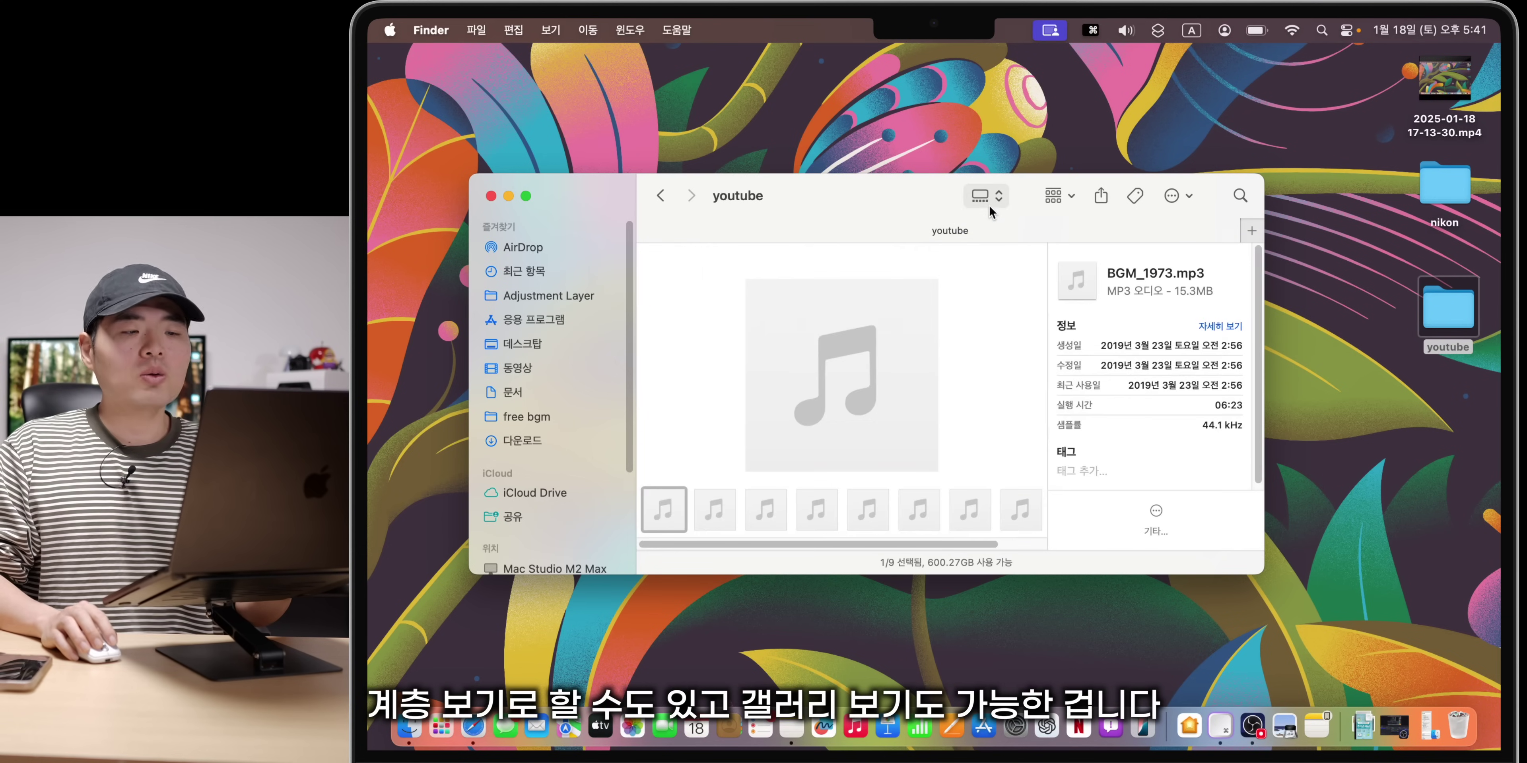
key("super+1")
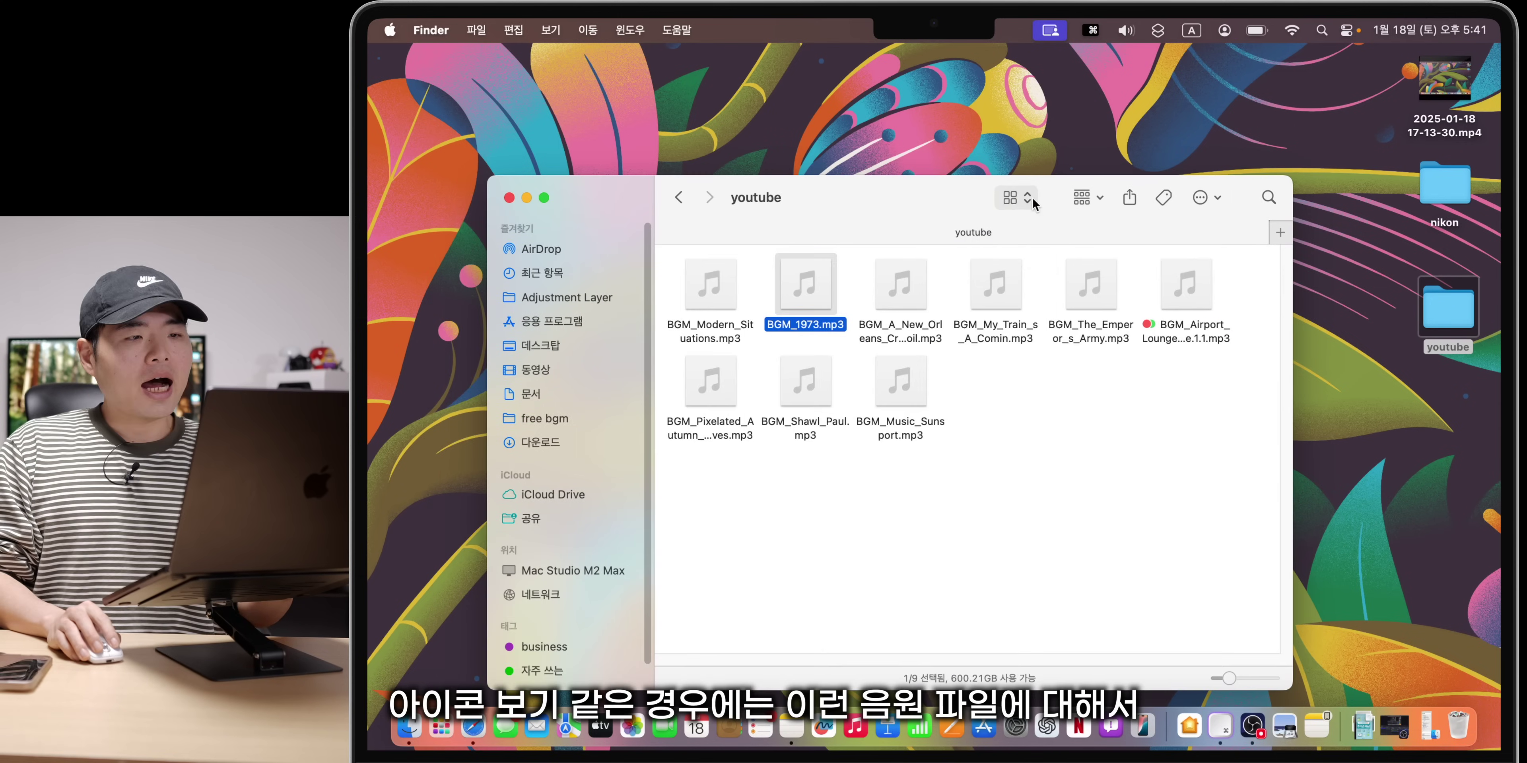
left_click(1017, 200)
left_click(1019, 202)
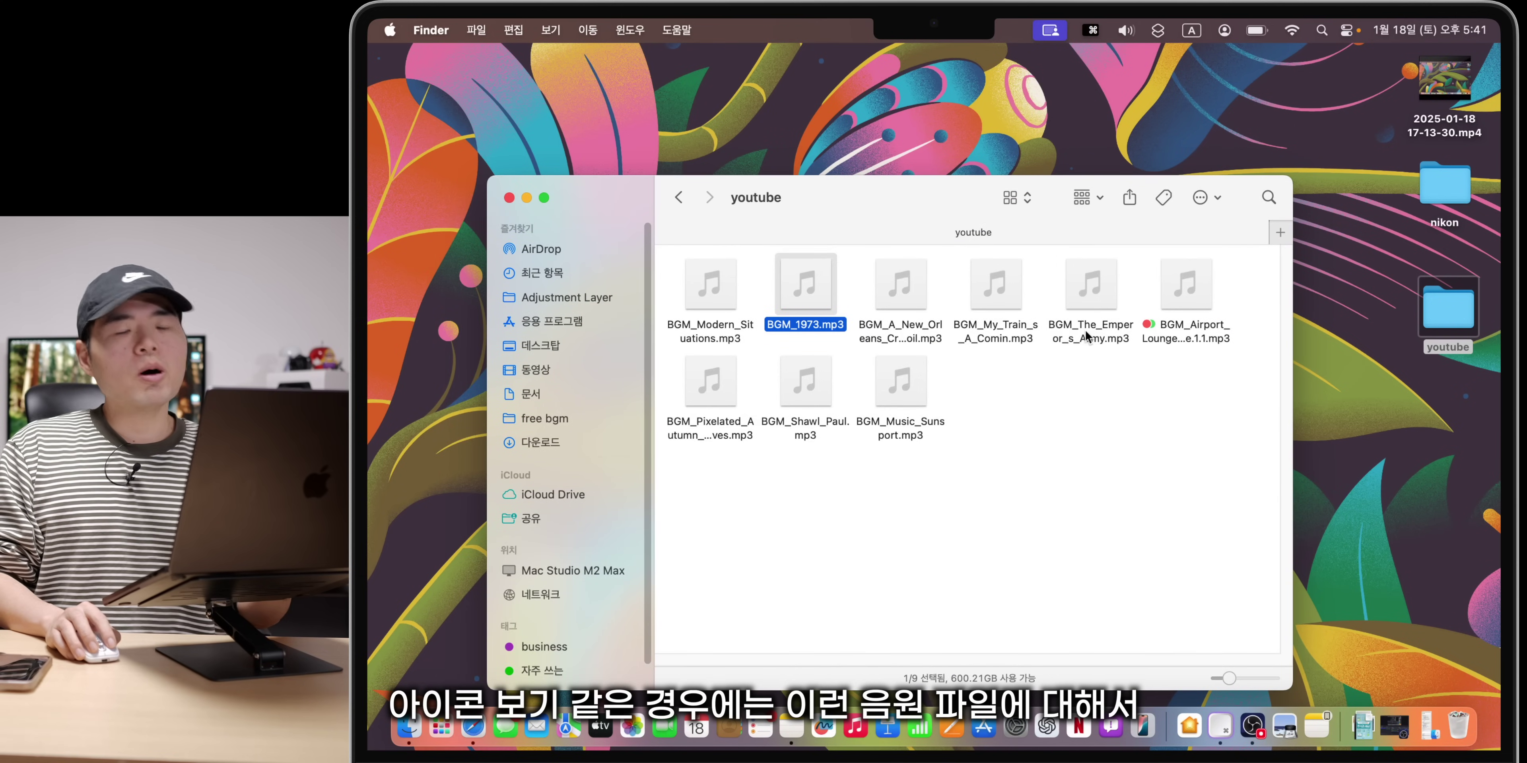
Step: Play BGM_My_Train_s_A_Comin.mp3 directly from its icon, pause it, and deselect the file
mouse_move(992, 290)
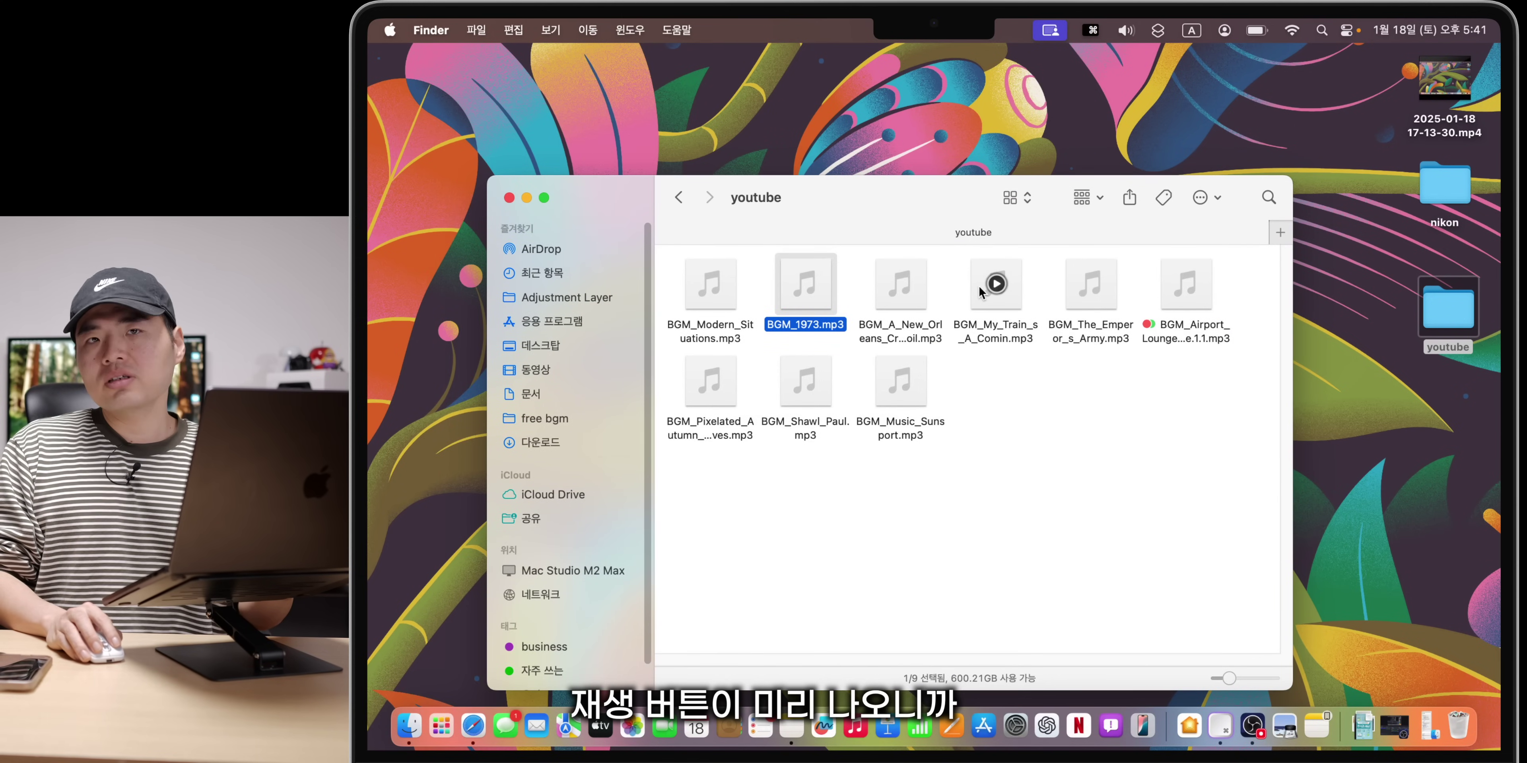
left_click(993, 287)
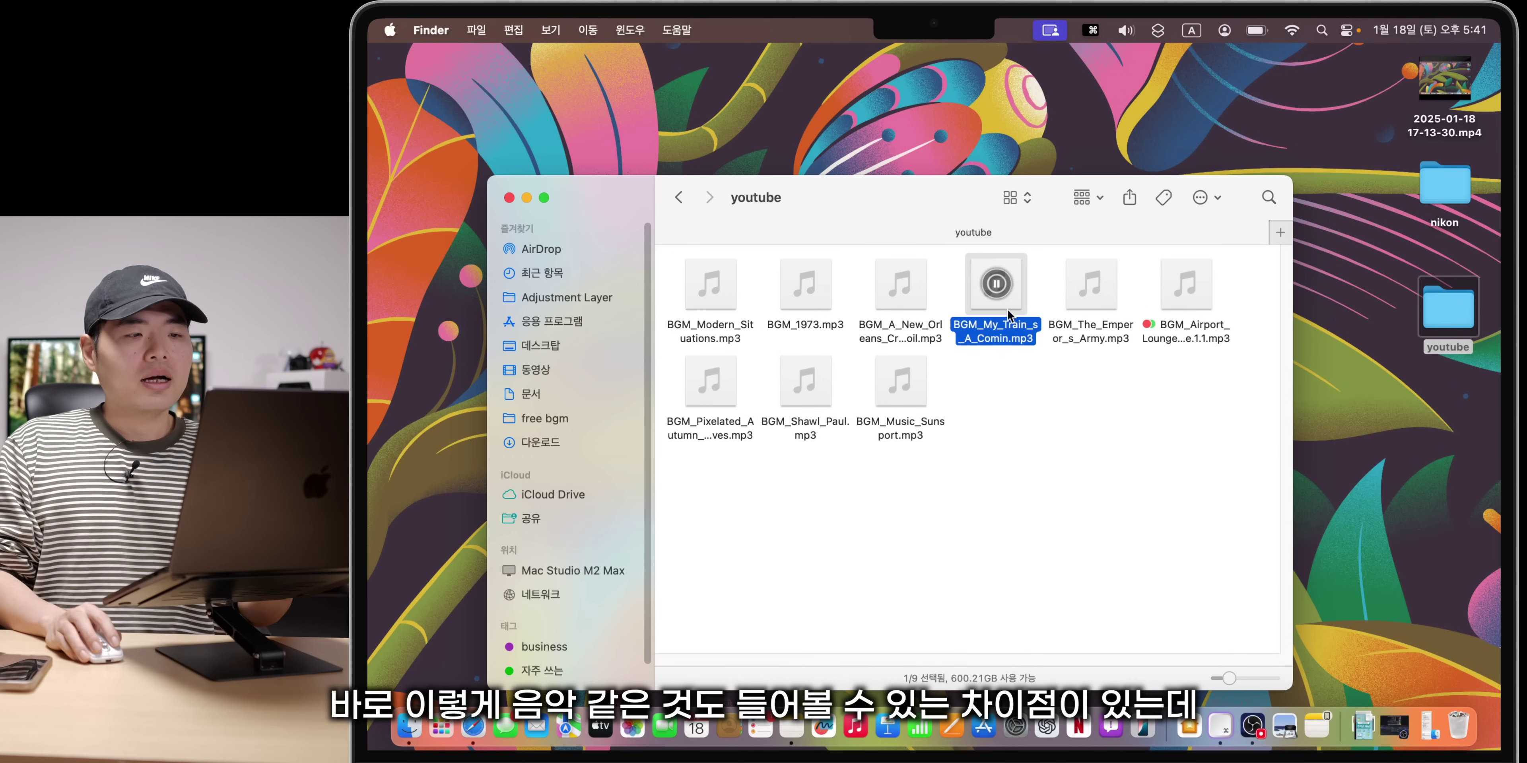
left_click(997, 287)
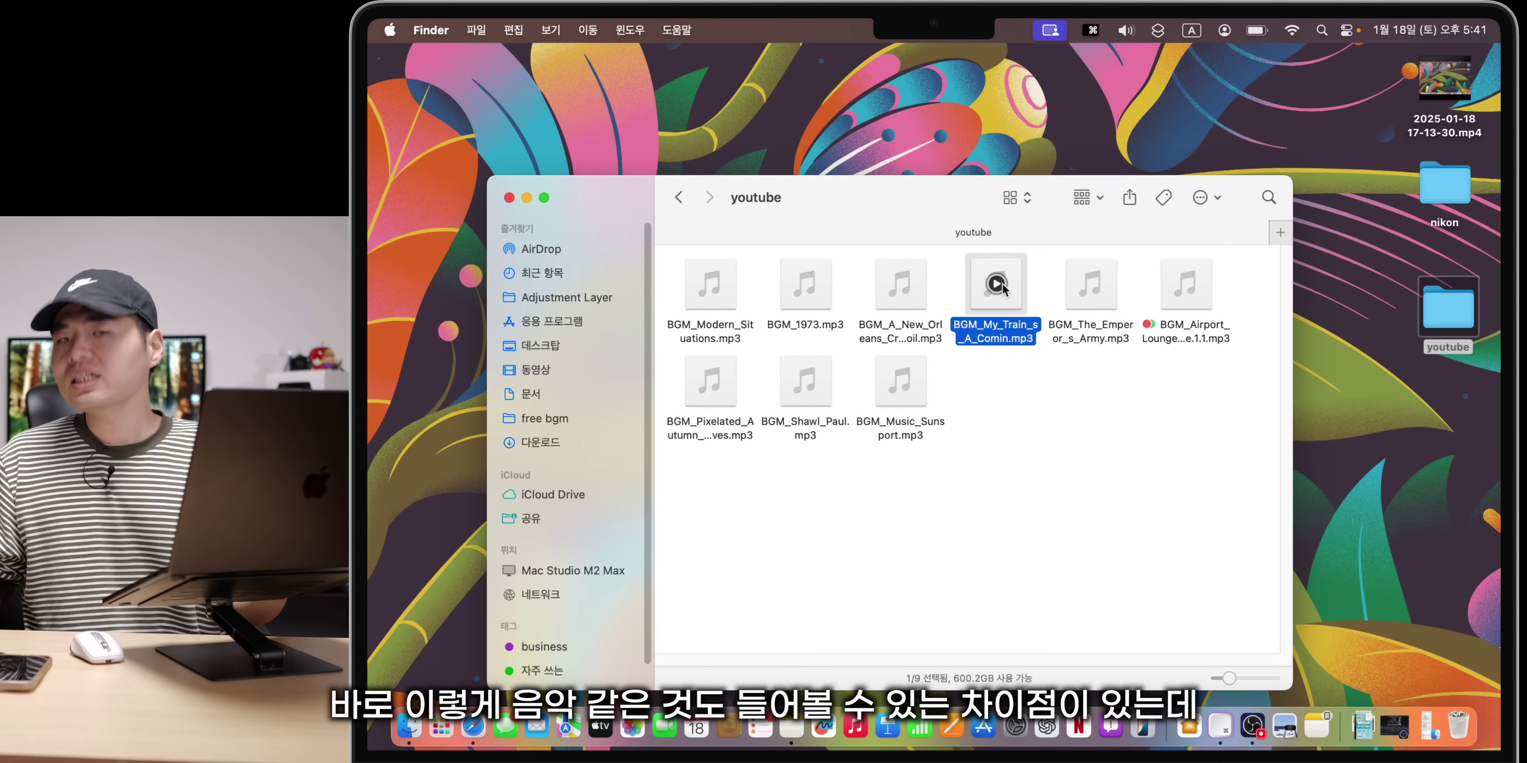
left_click(1034, 373)
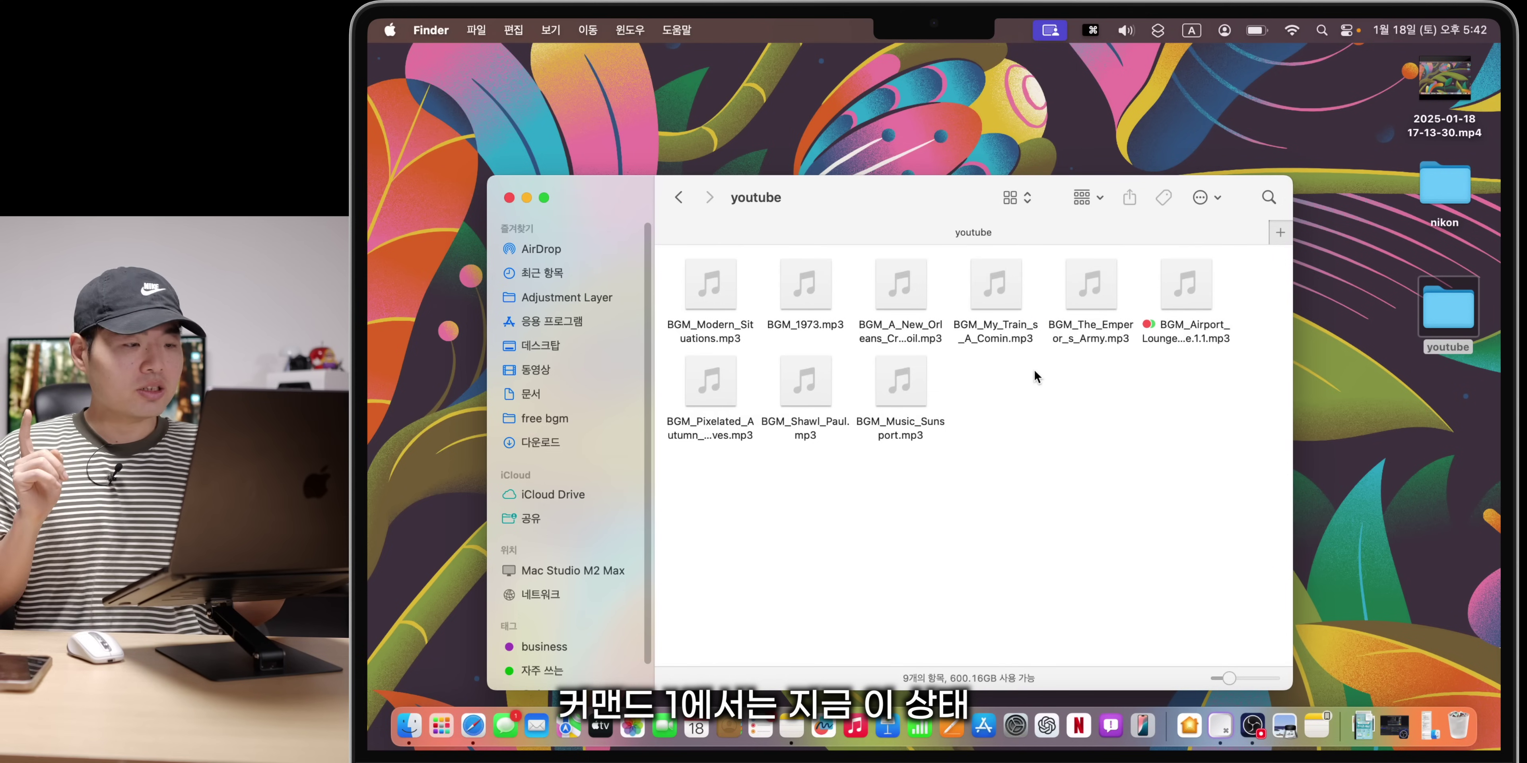
Step: Cycle the youtube folder through icon, list, column and gallery views in that order
key("super+1")
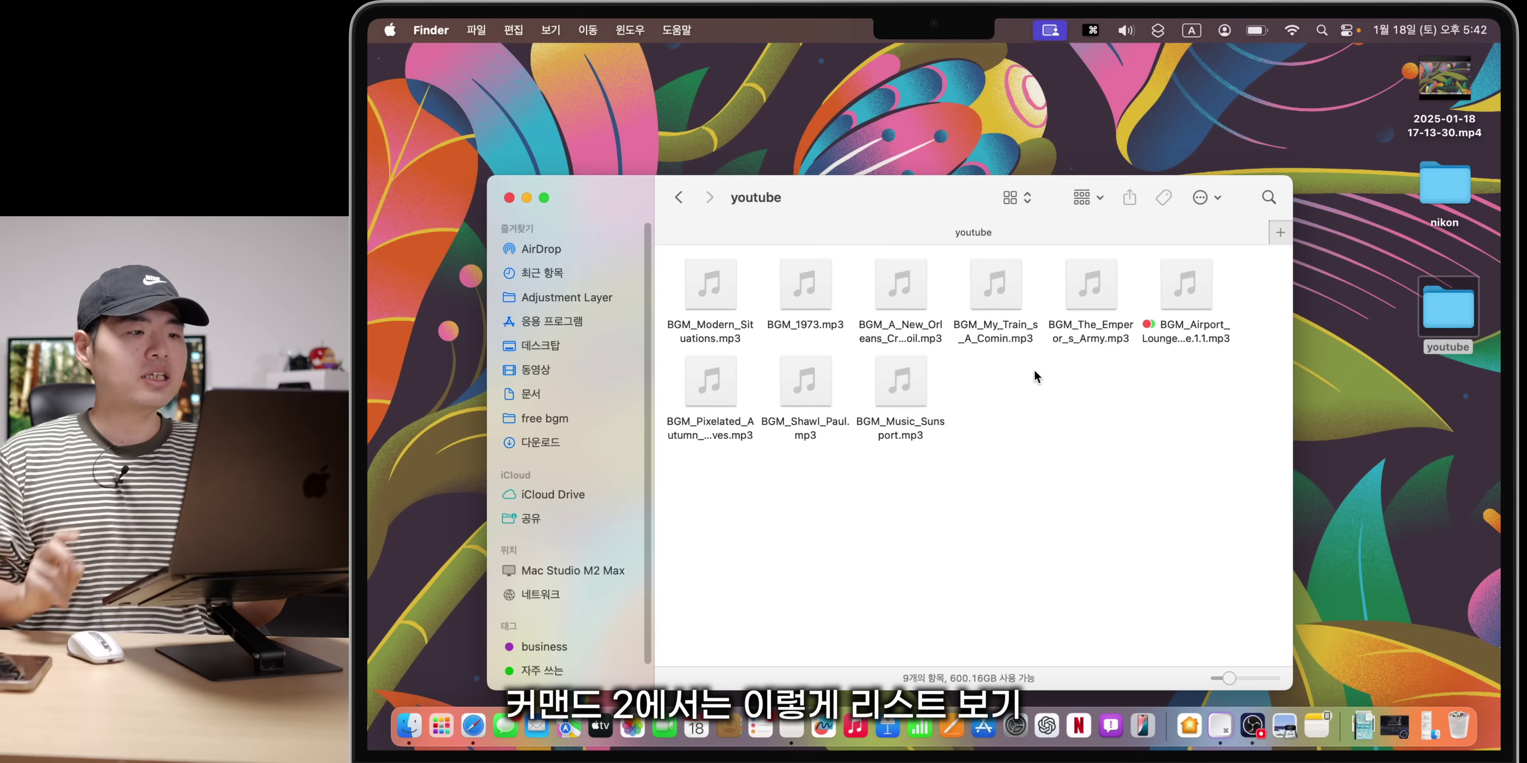
key("super+2")
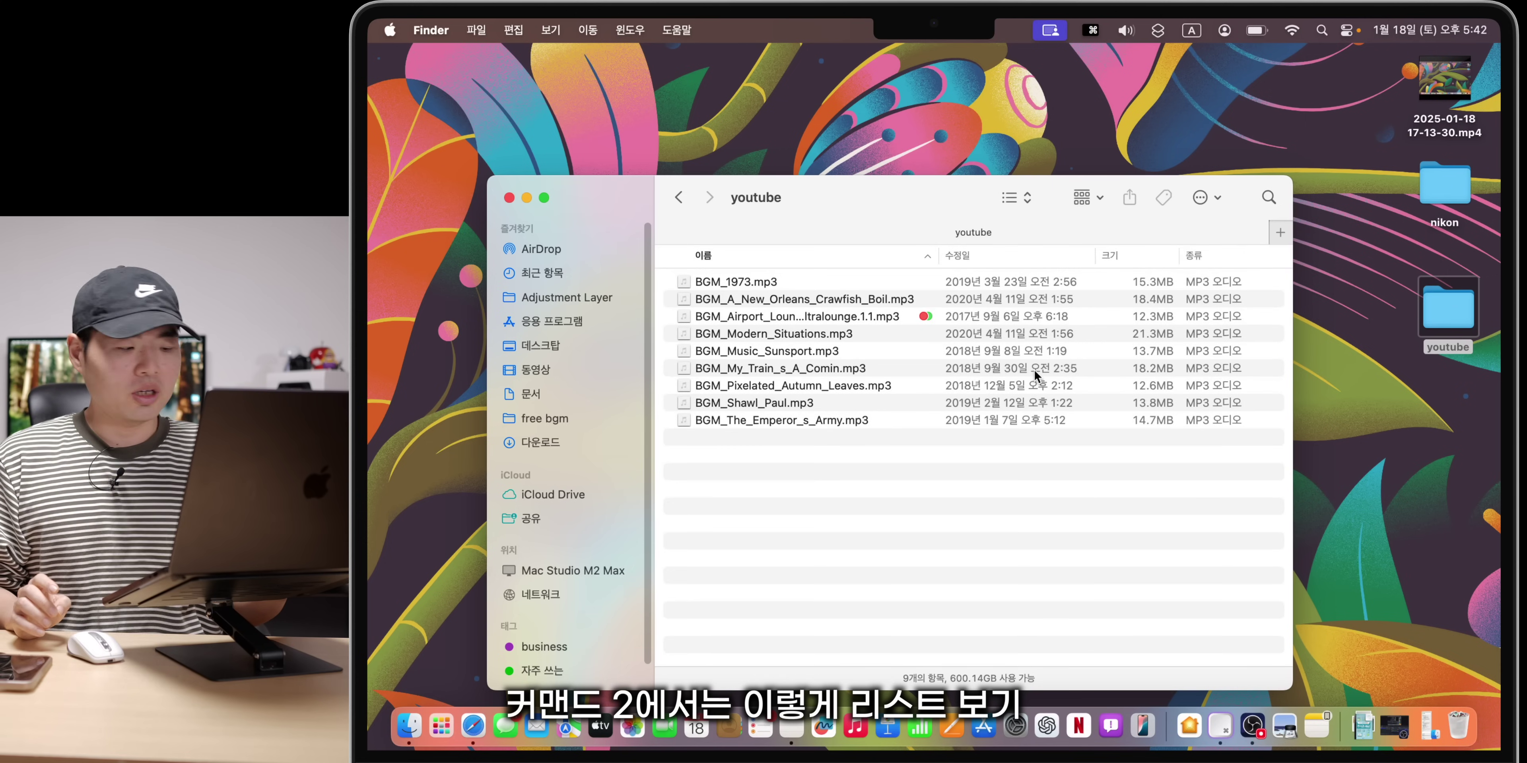
key("super+3")
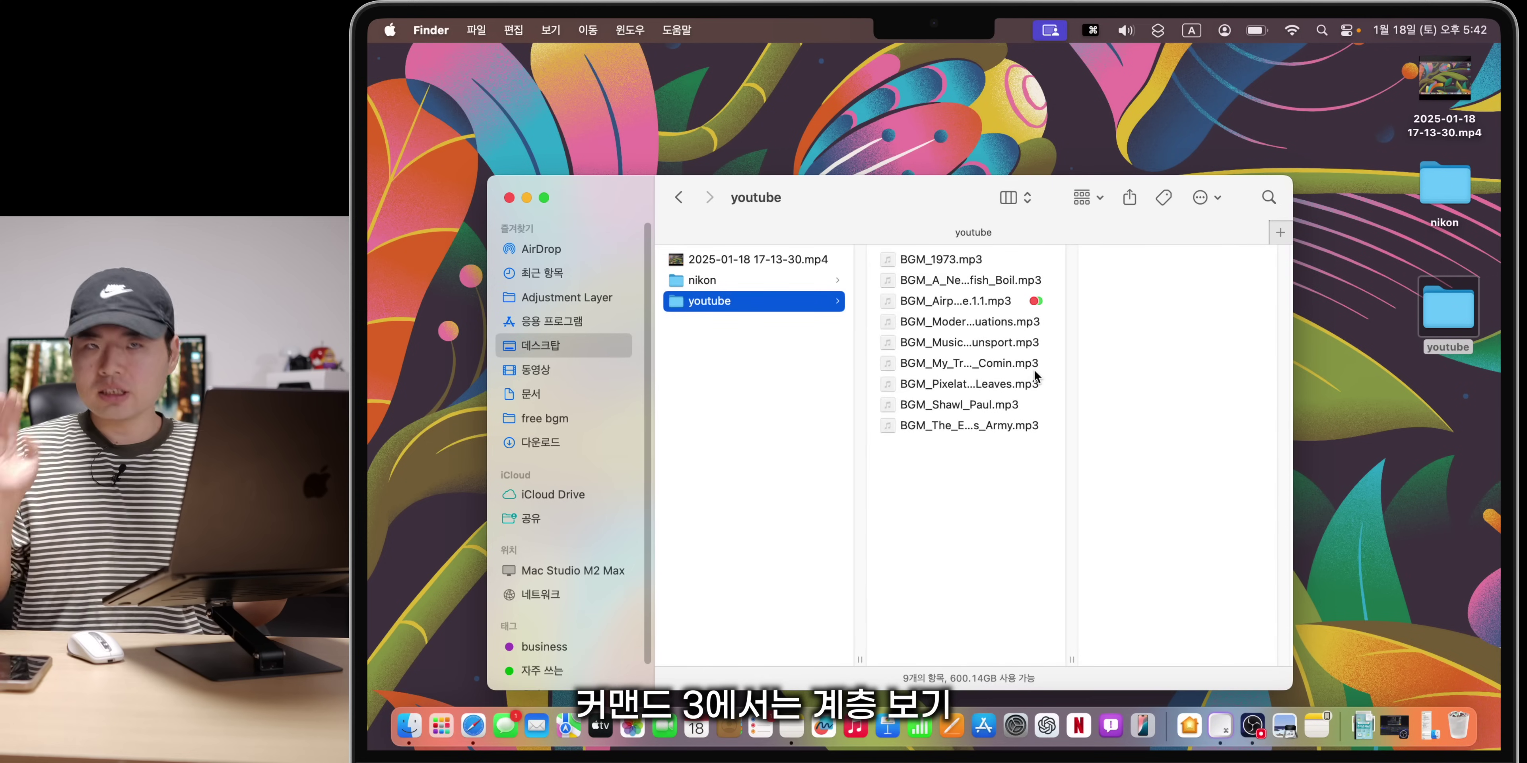
key("super+4")
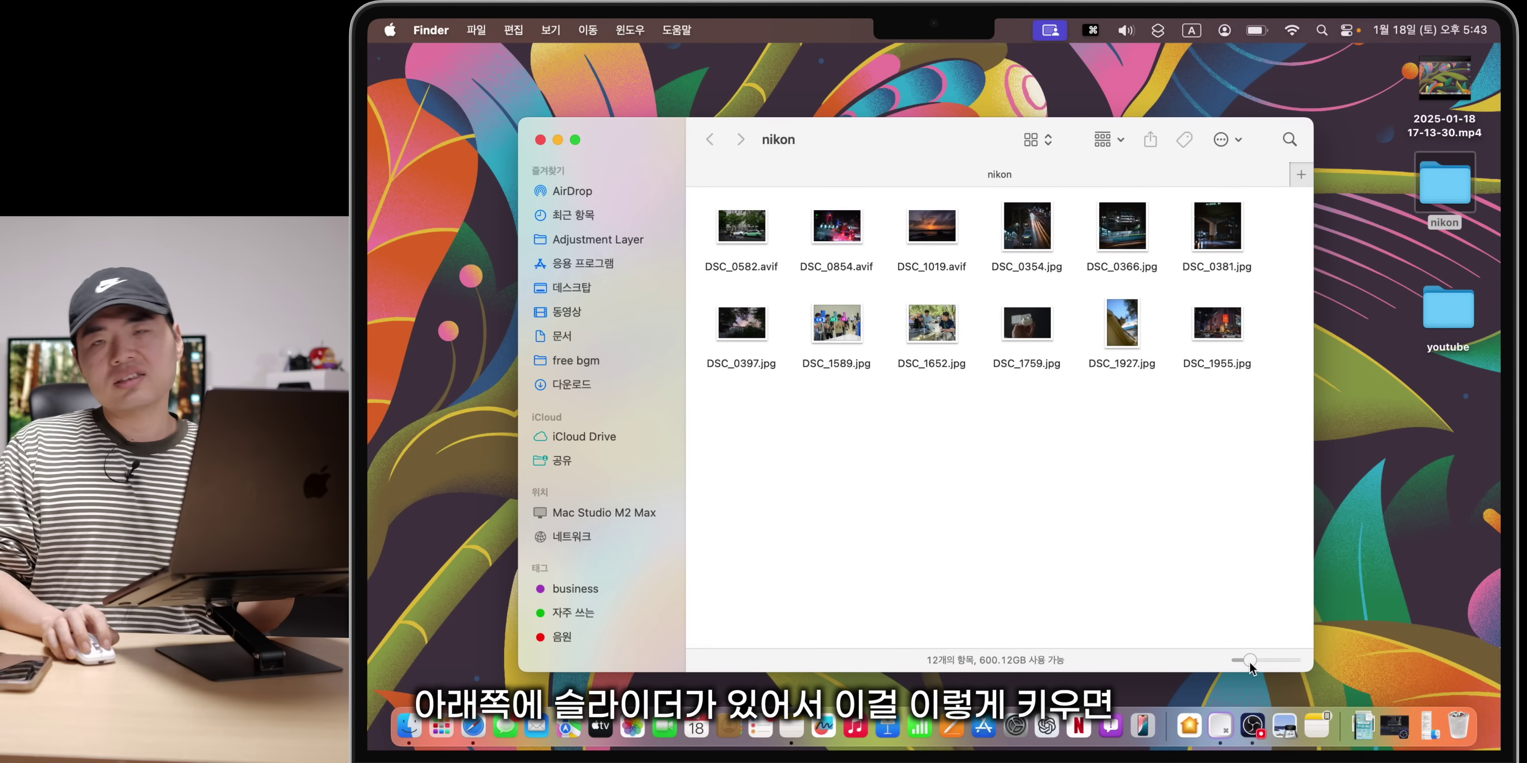
Step: Enlarge the photo icons in the nikon folder and widen its window to look over the thumbnails
left_click_drag(1249, 660, 1283, 661)
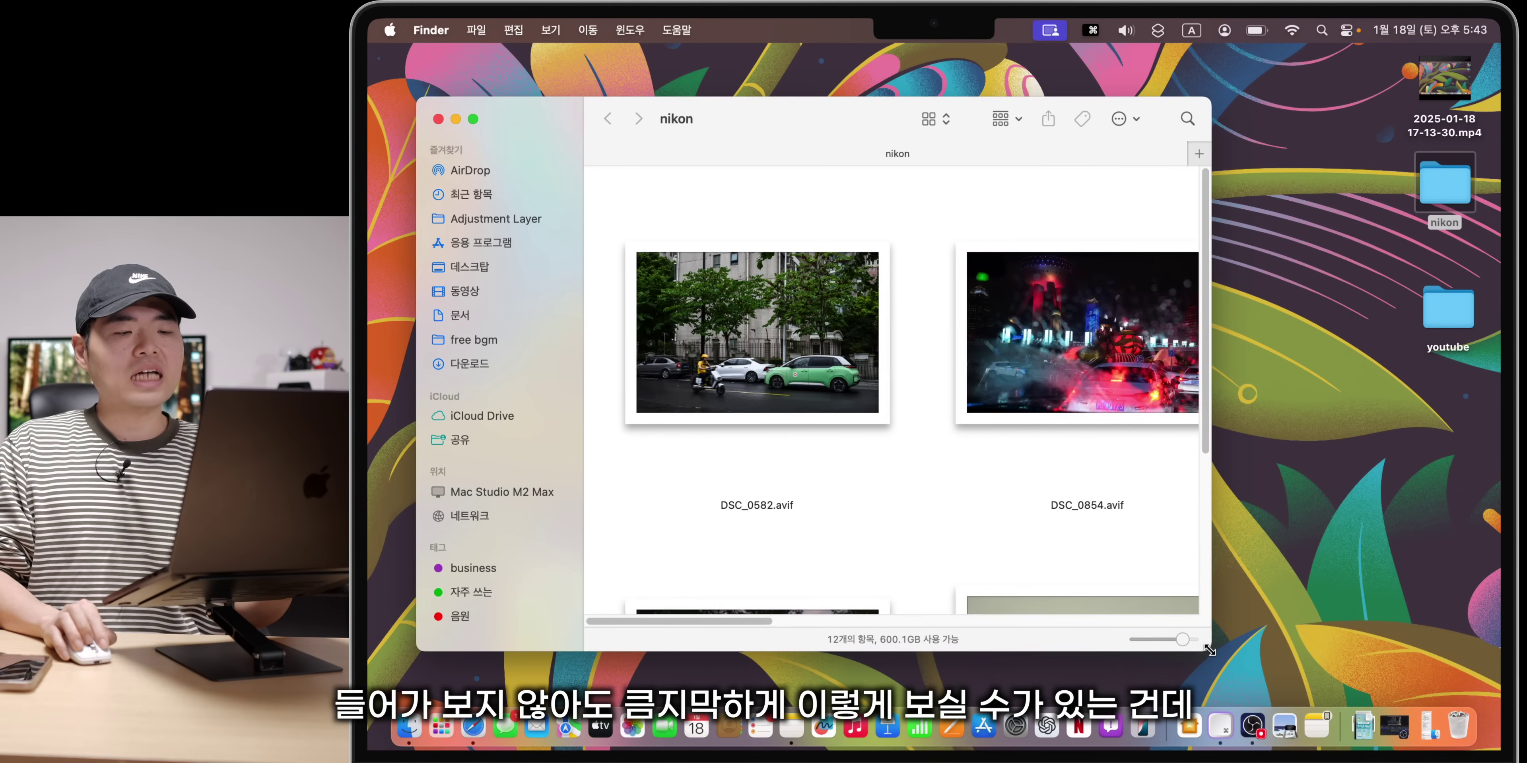
left_click_drag(1209, 673, 1499, 690)
scroll(1145, 432, "down", 5)
scroll(1133, 418, "up", 5)
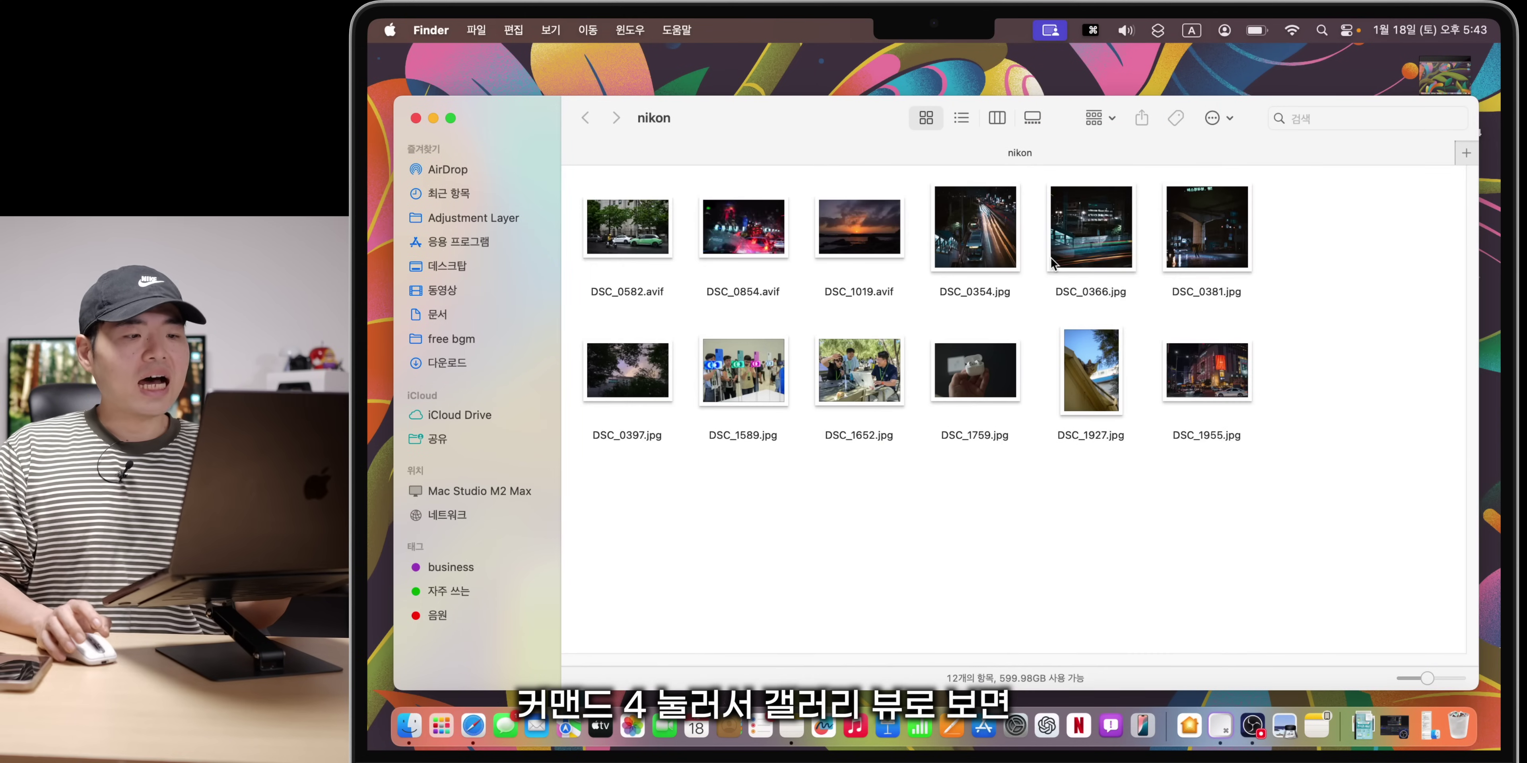
Step: Show the nikon folder as a full-screen gallery and step through its photos to DSC_0582.avif
key("super+4")
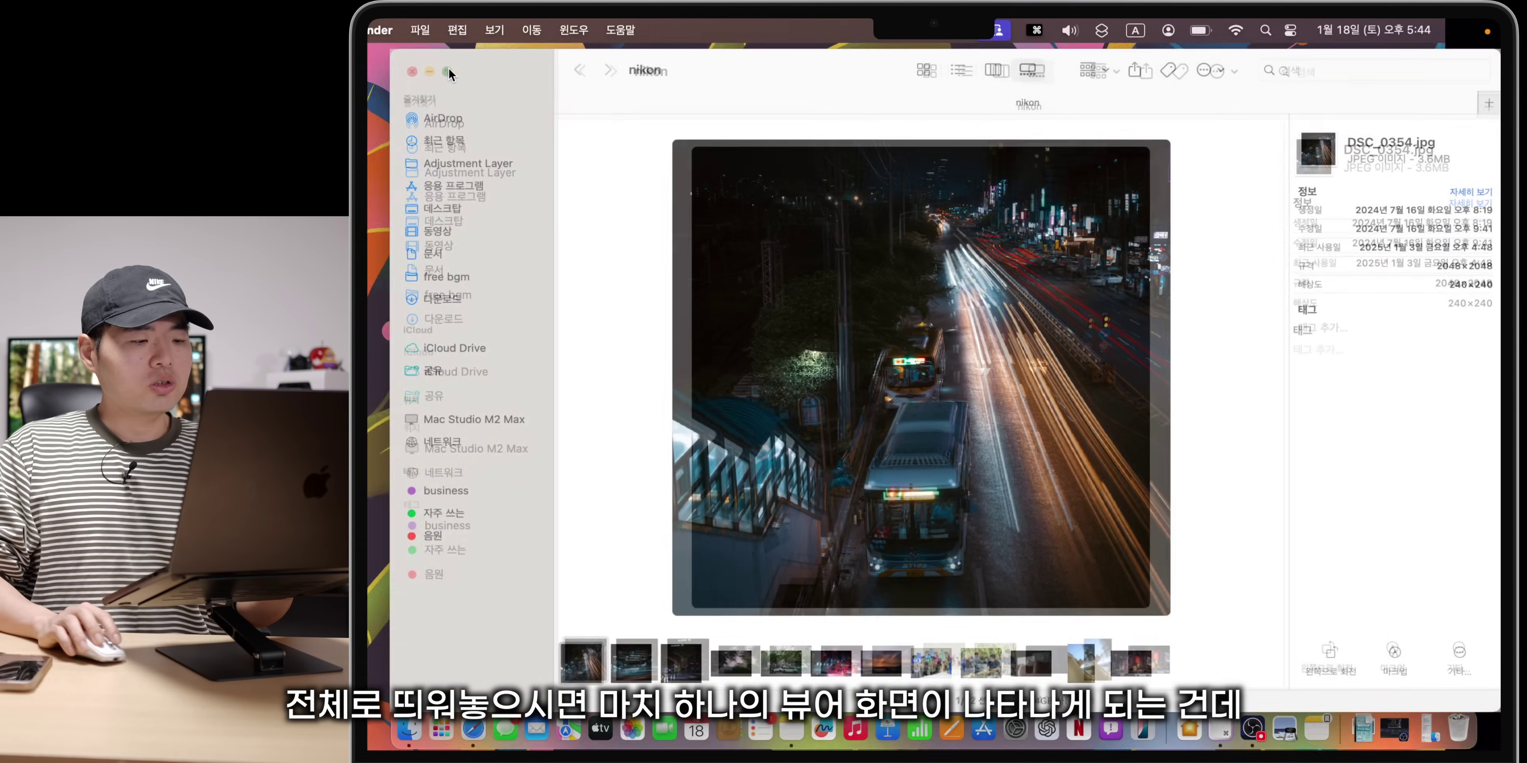
key("ctrl+super+f")
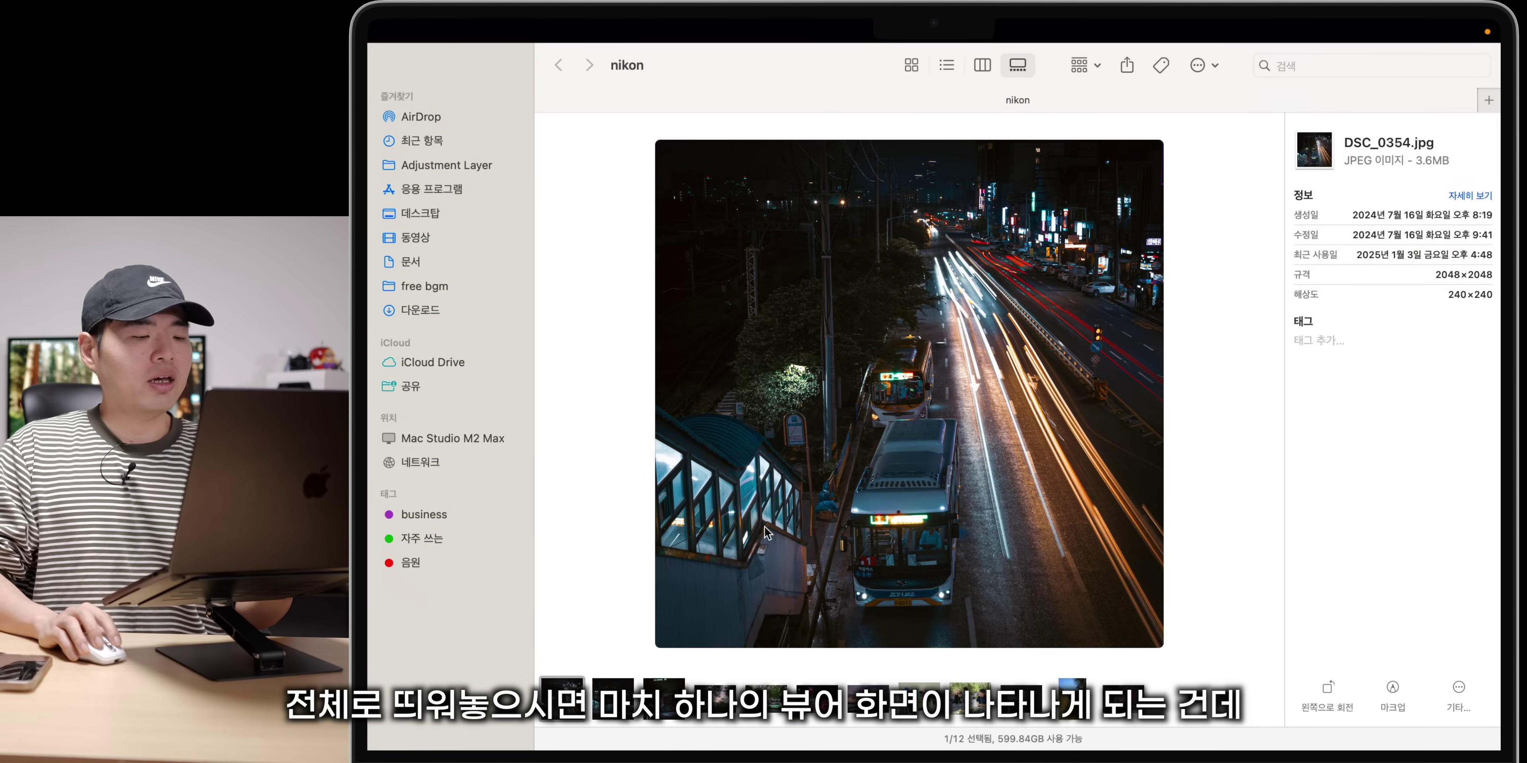
key("Right")
key("Right")
key("Right")
key("Right")
key("Left")
key("Right")
key("Right")
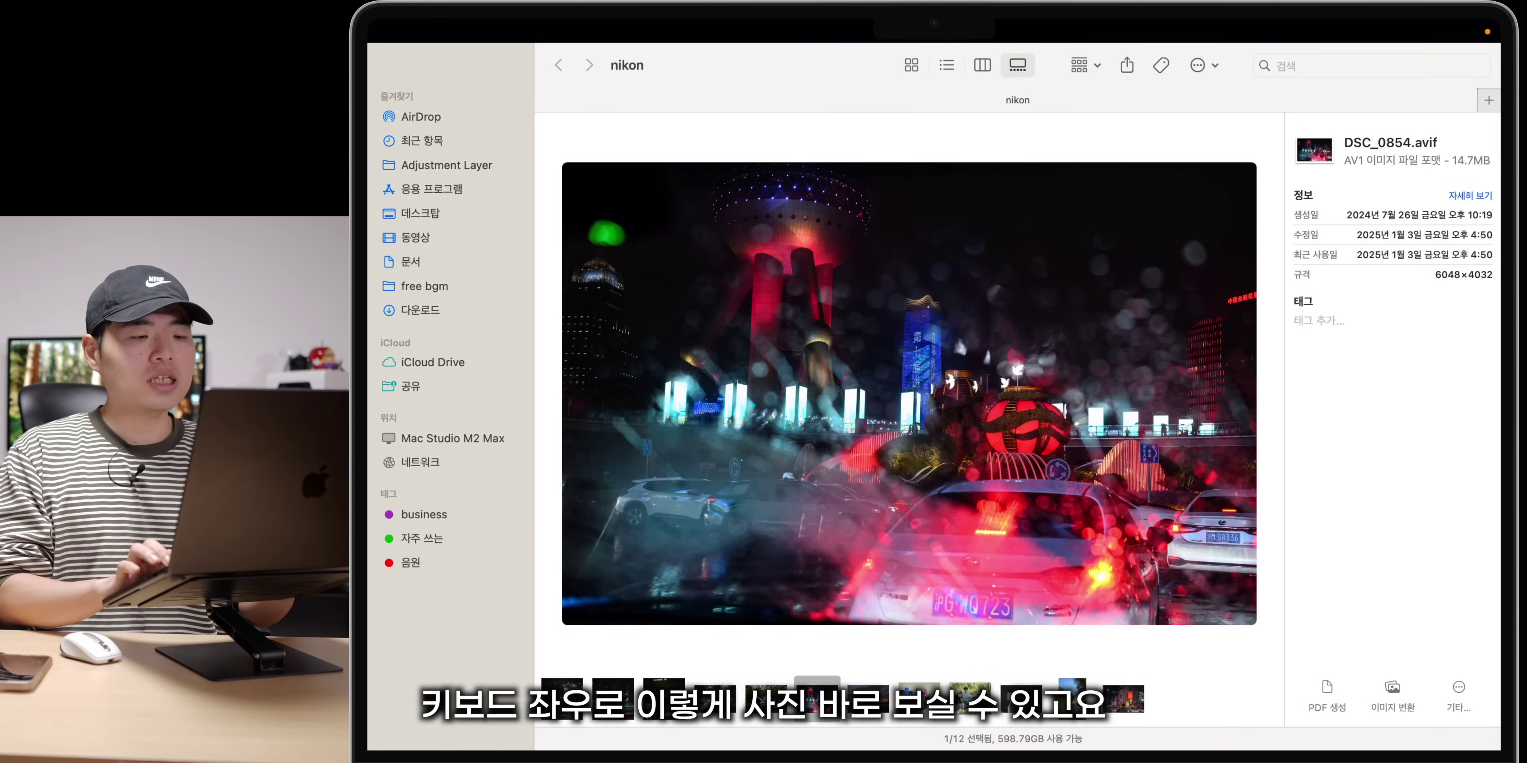
key("Left")
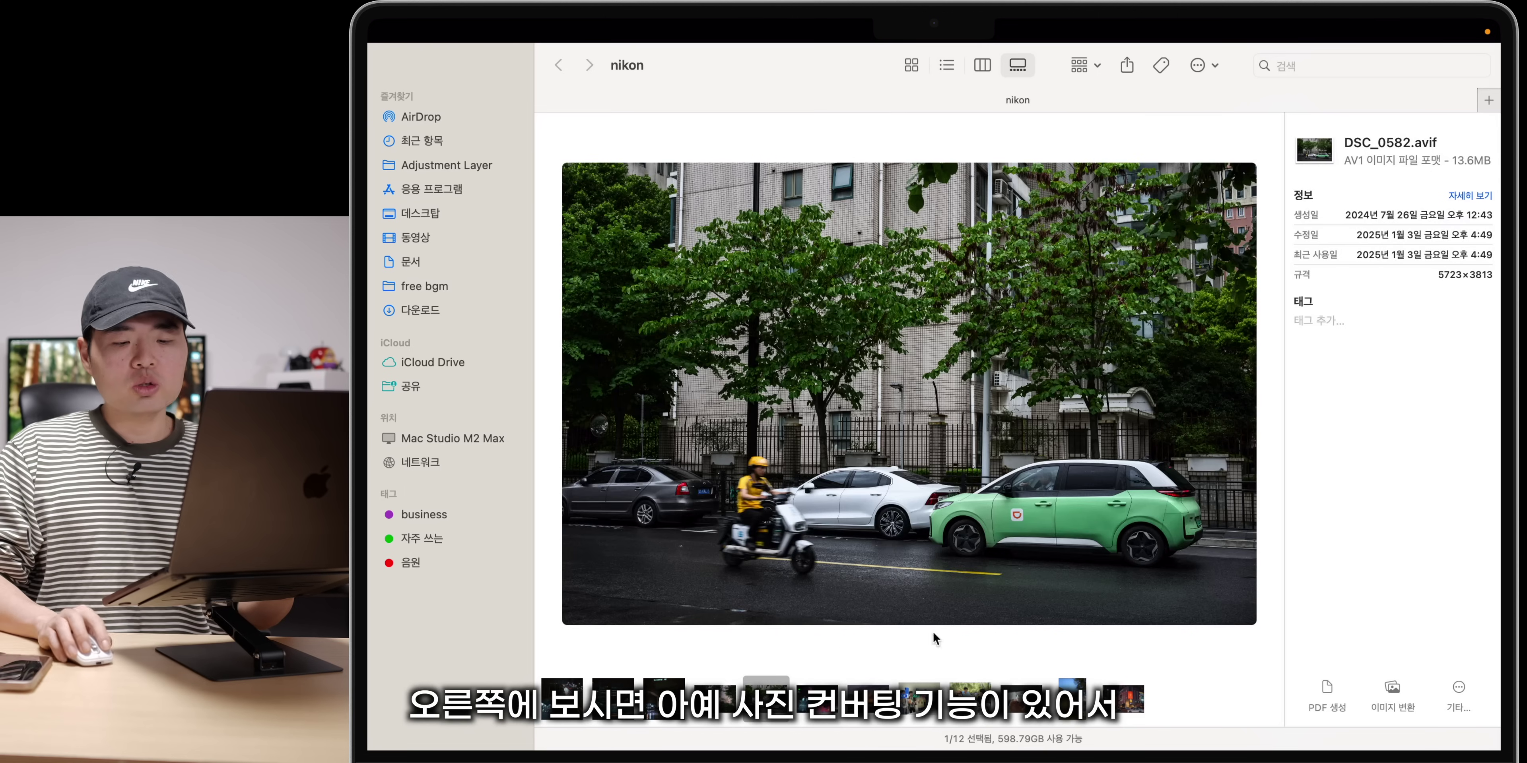
Step: Convert DSC_0582.avif to JPEG at actual size (실제 크기), keeping its metadata
left_click(1393, 689)
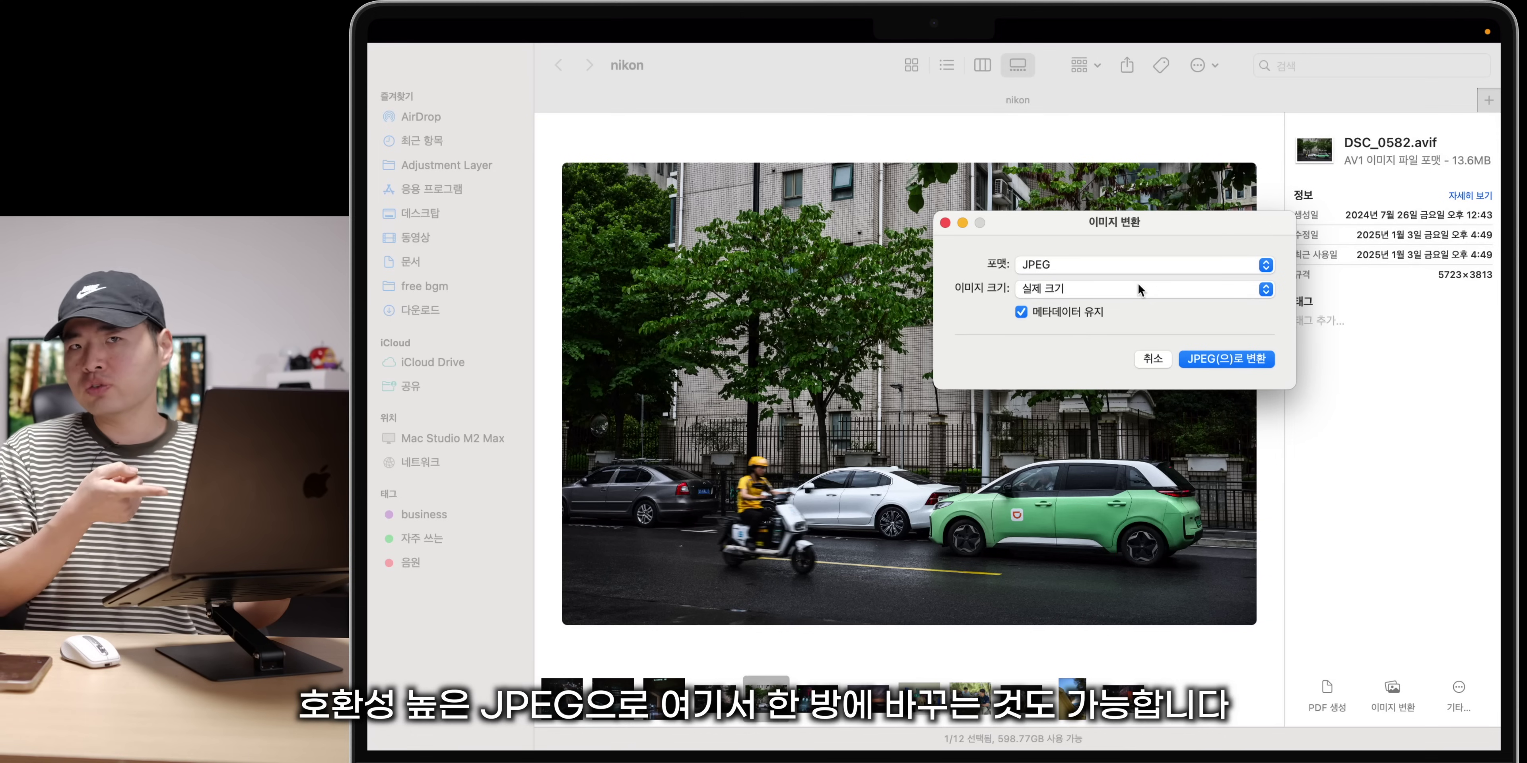
left_click(1212, 359)
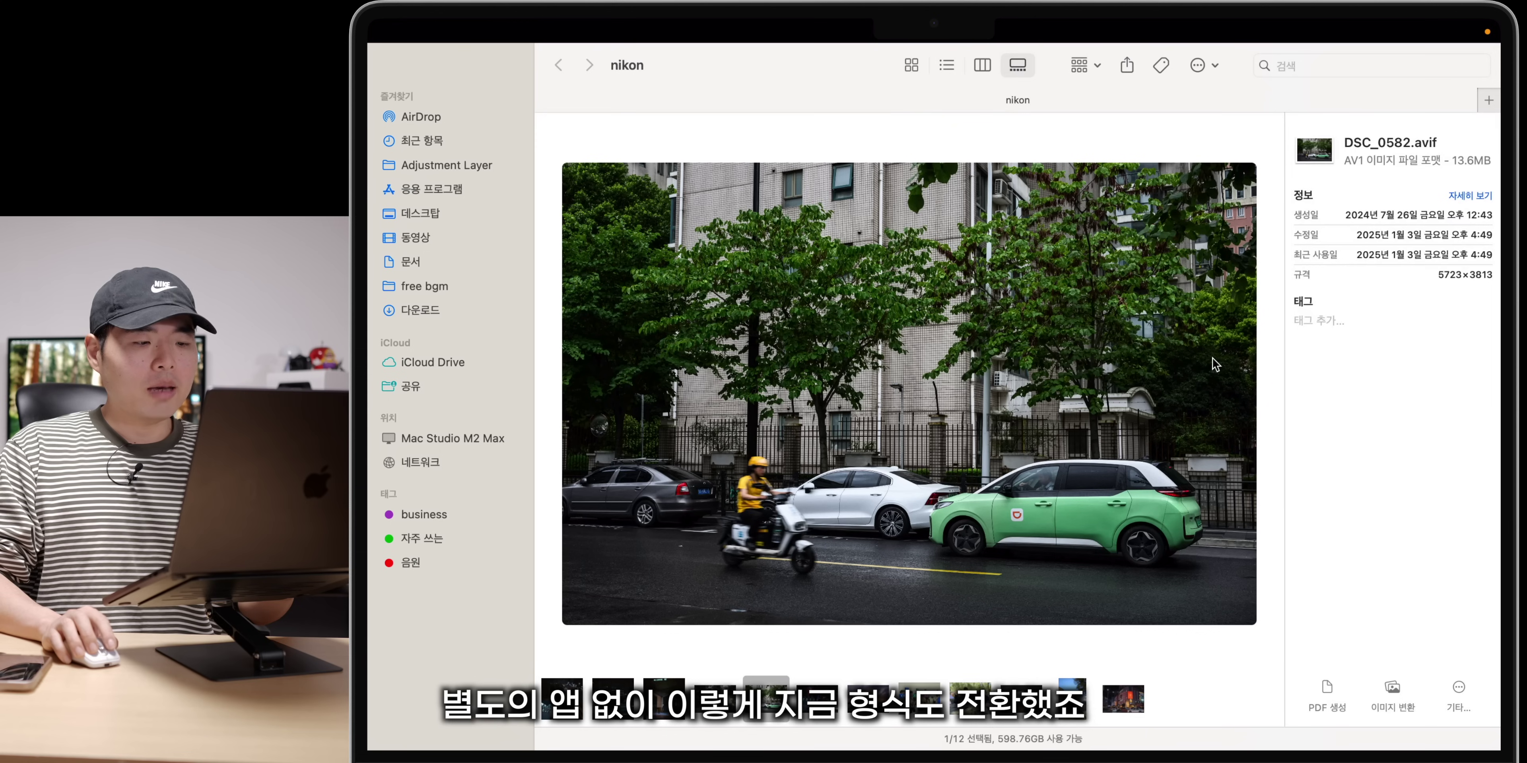
left_click(770, 692)
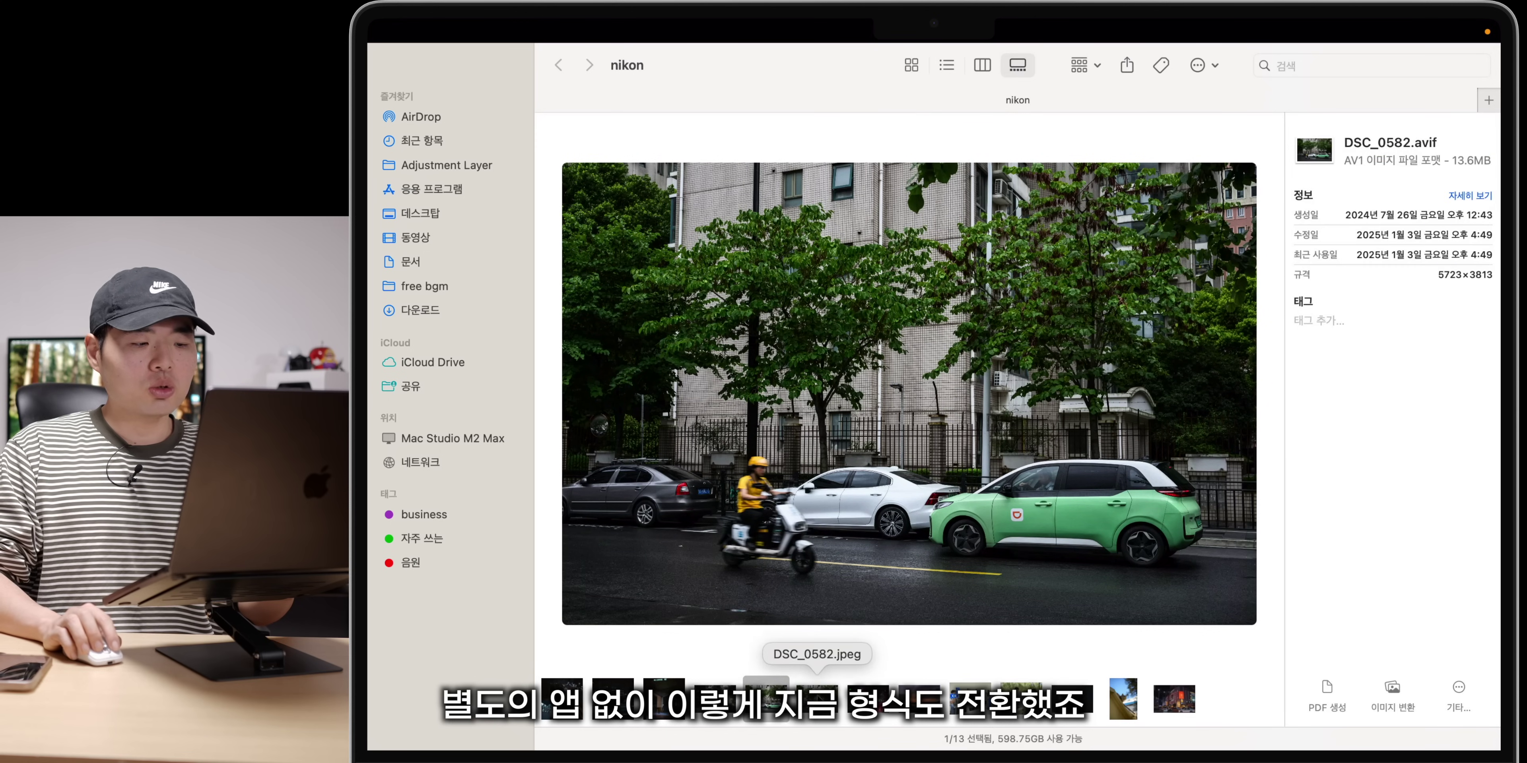
Step: Expand the photo's details and add 기기 모델, 렌즈 모델 and ISO 속도 to the image preview information
left_click(818, 695)
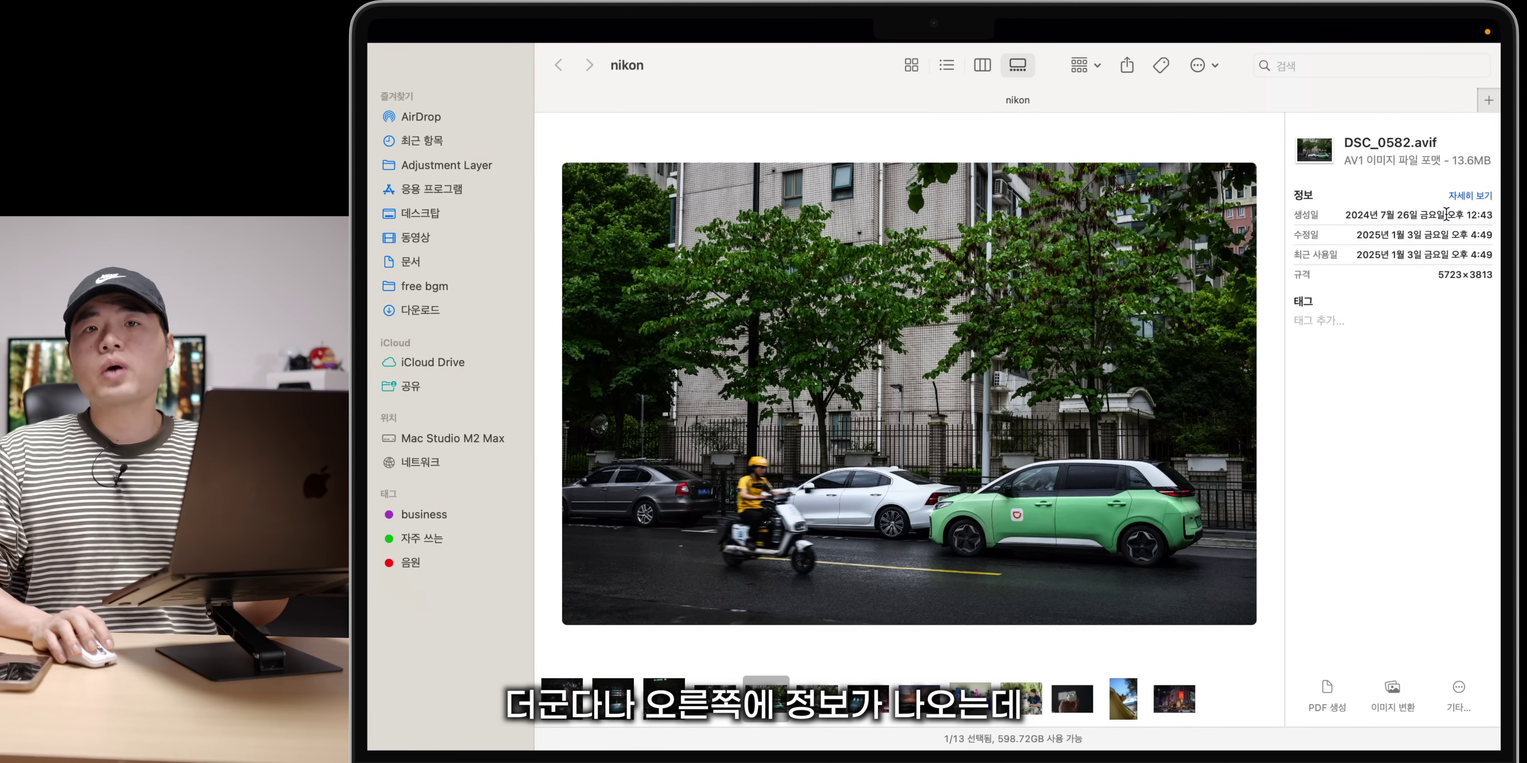
left_click(1476, 197)
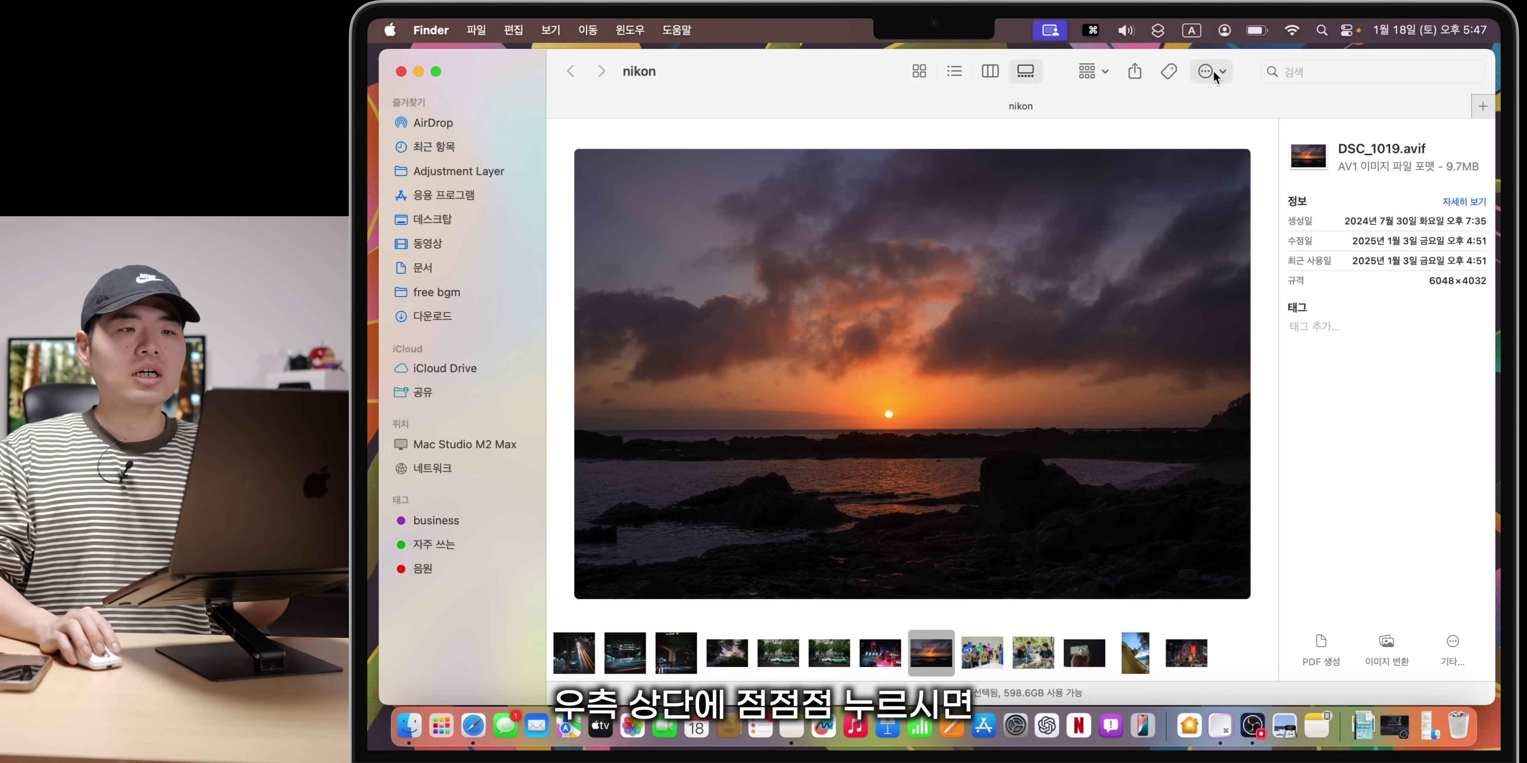
left_click(1212, 70)
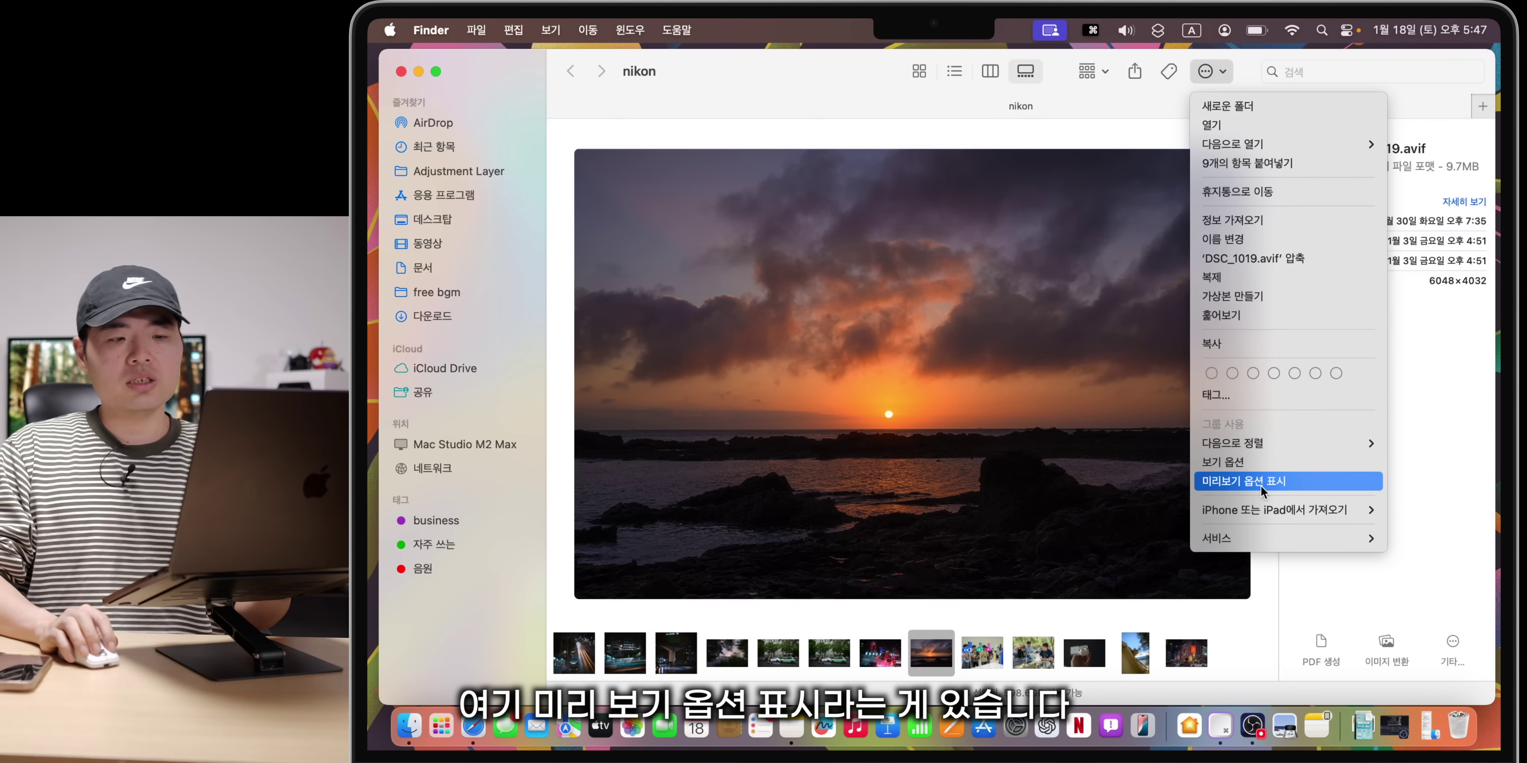
left_click(1320, 485)
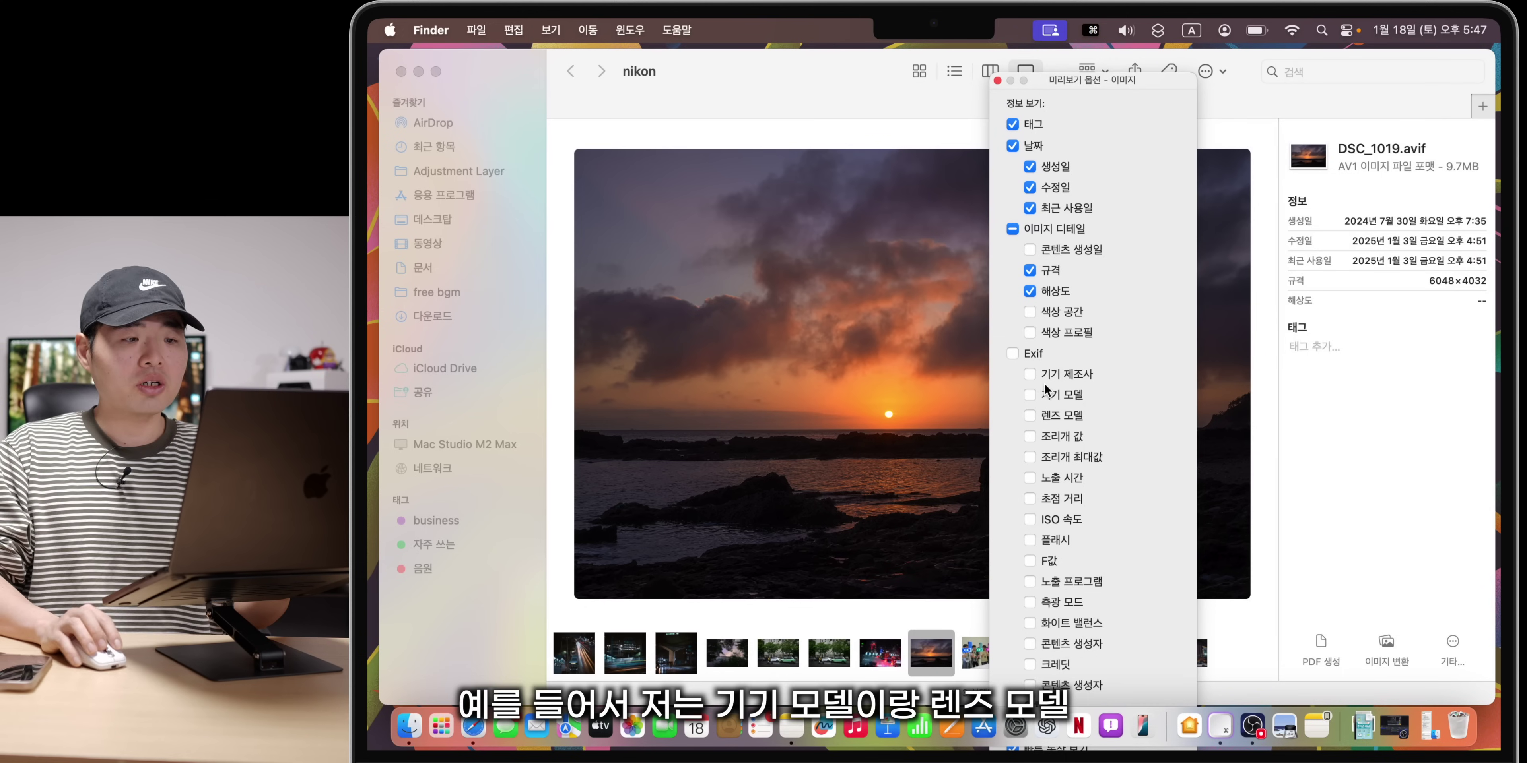
left_click(1077, 394)
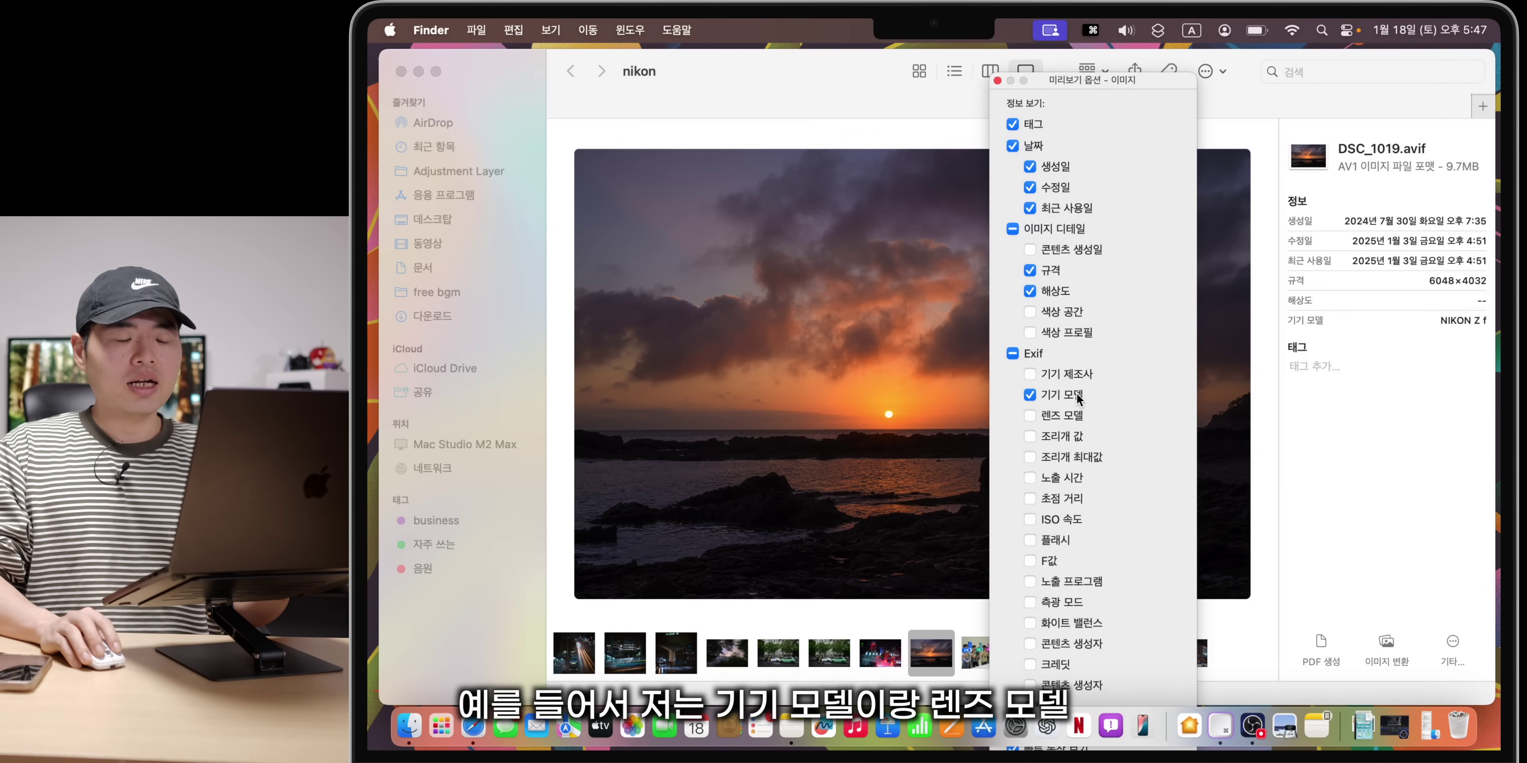
left_click(1079, 417)
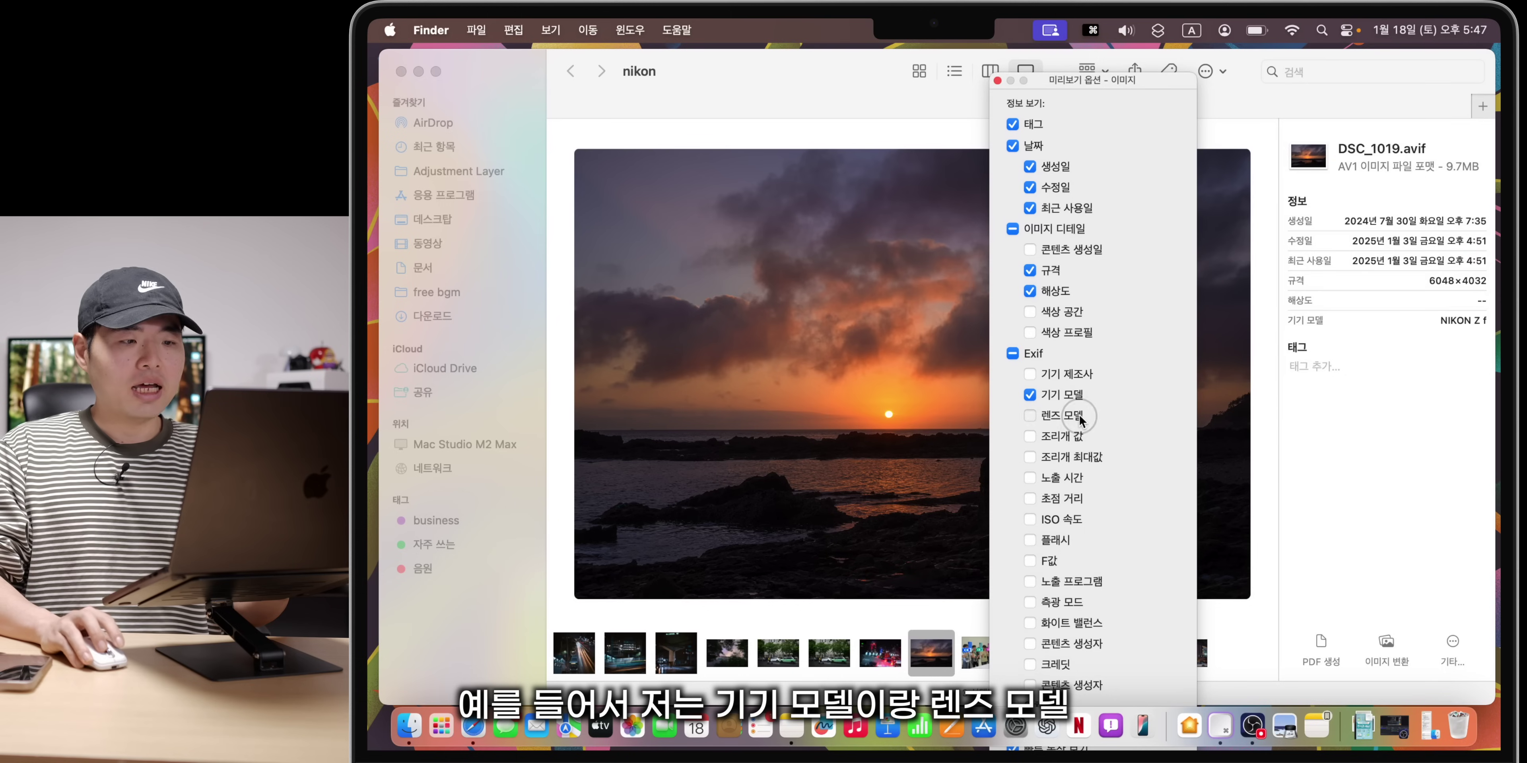
left_click(1057, 517)
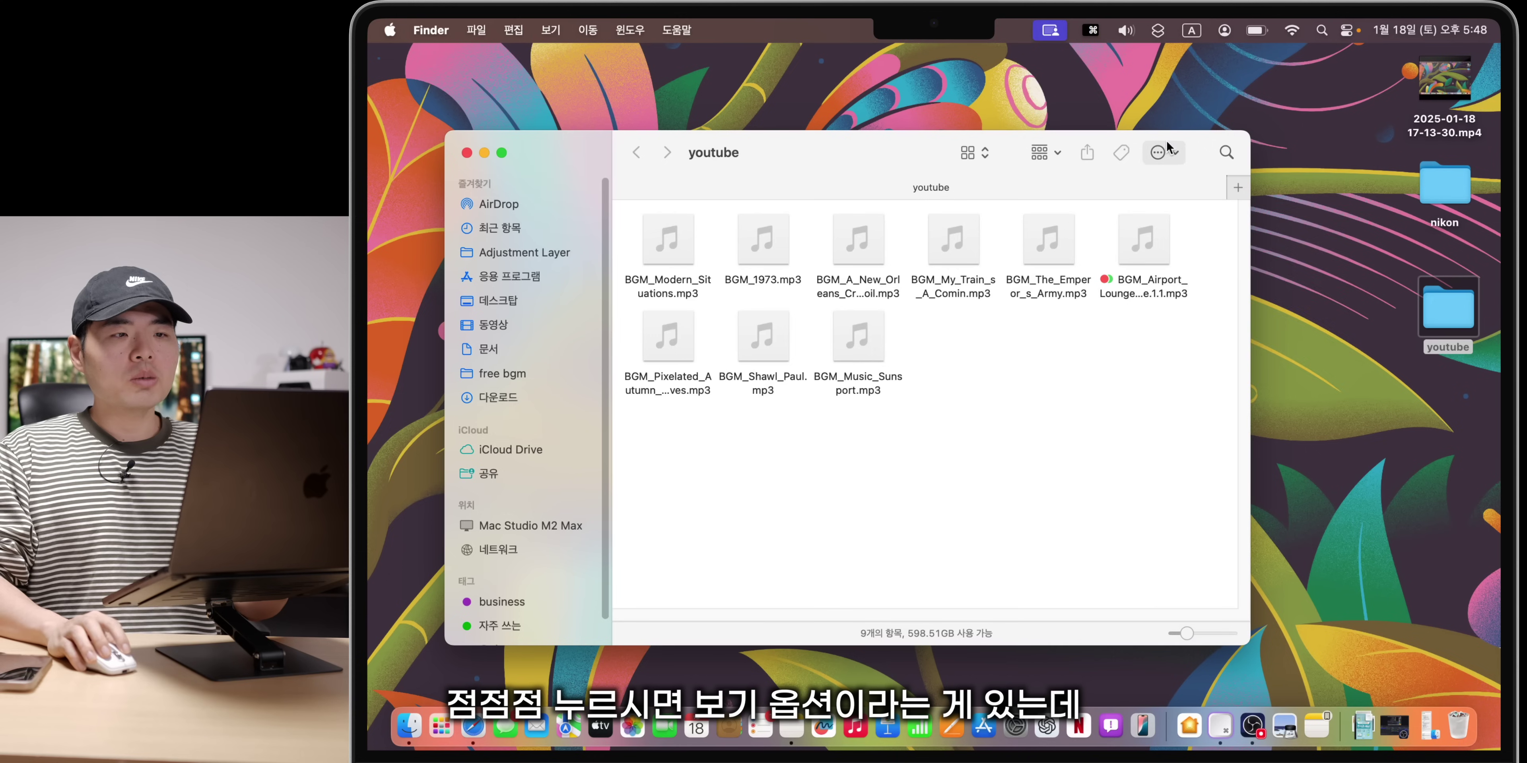
Step: Set the youtube folder to always open in icon view, sorted by 최근 사용일, in its view options
left_click(1159, 152)
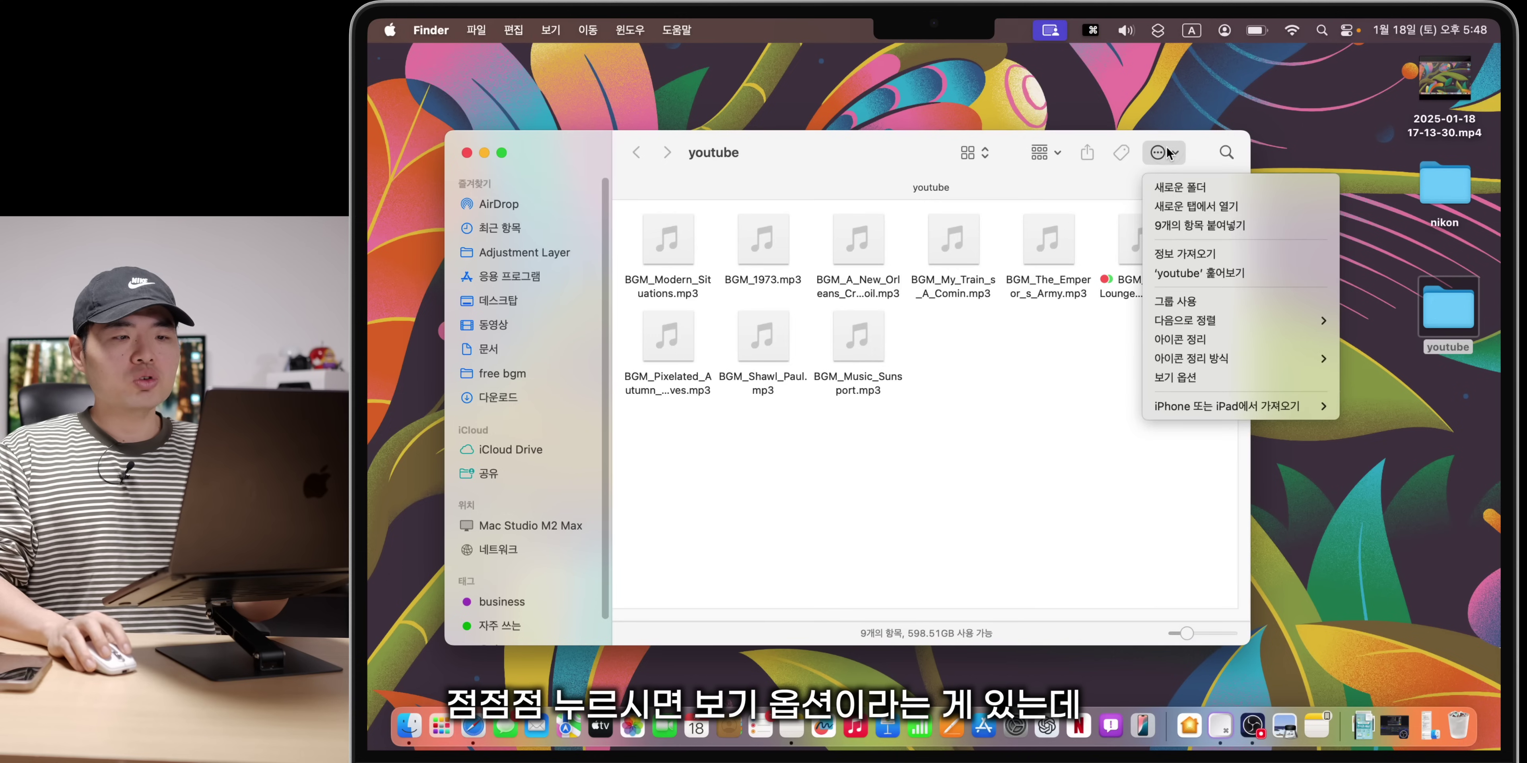
left_click(1189, 378)
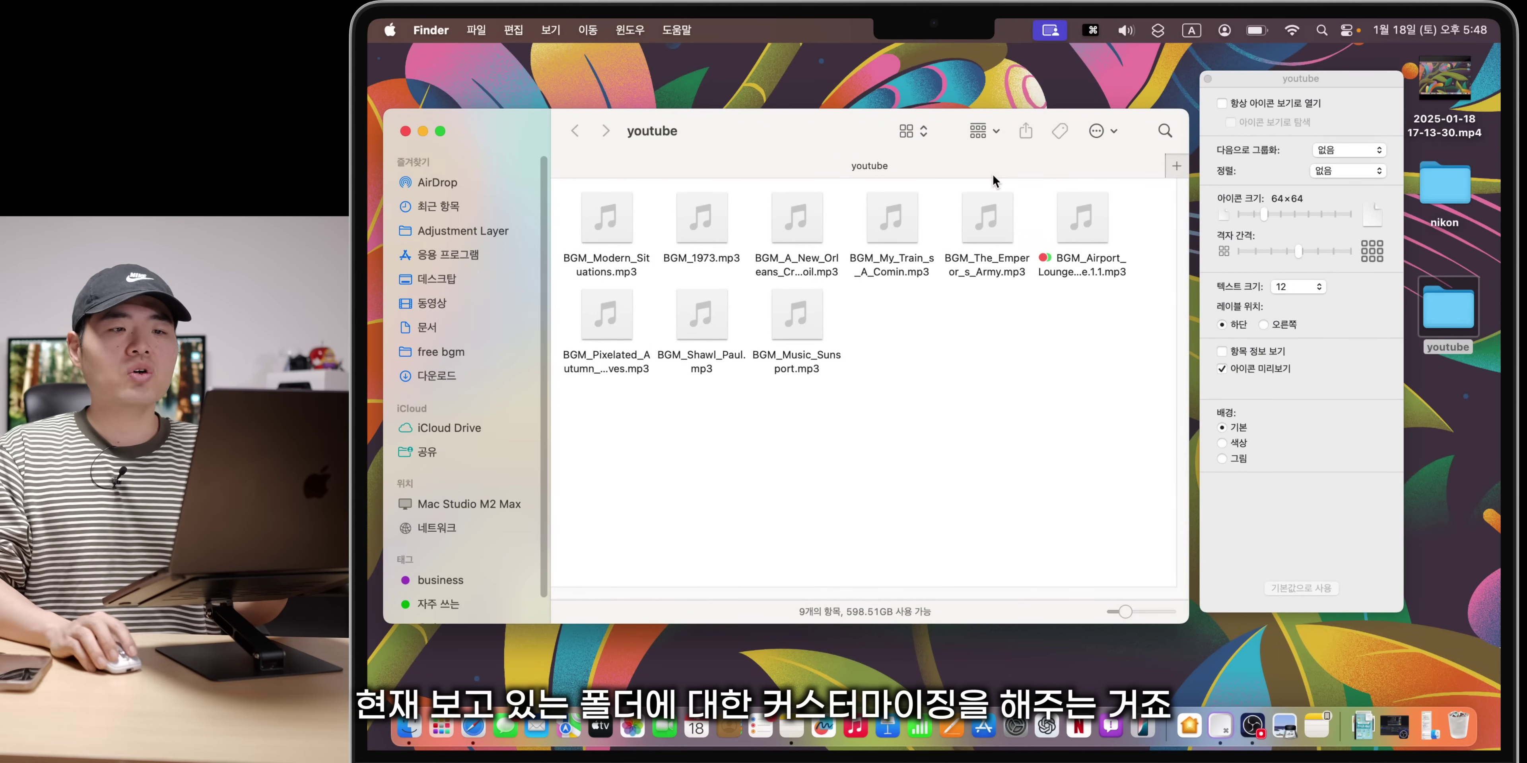
left_click(1222, 104)
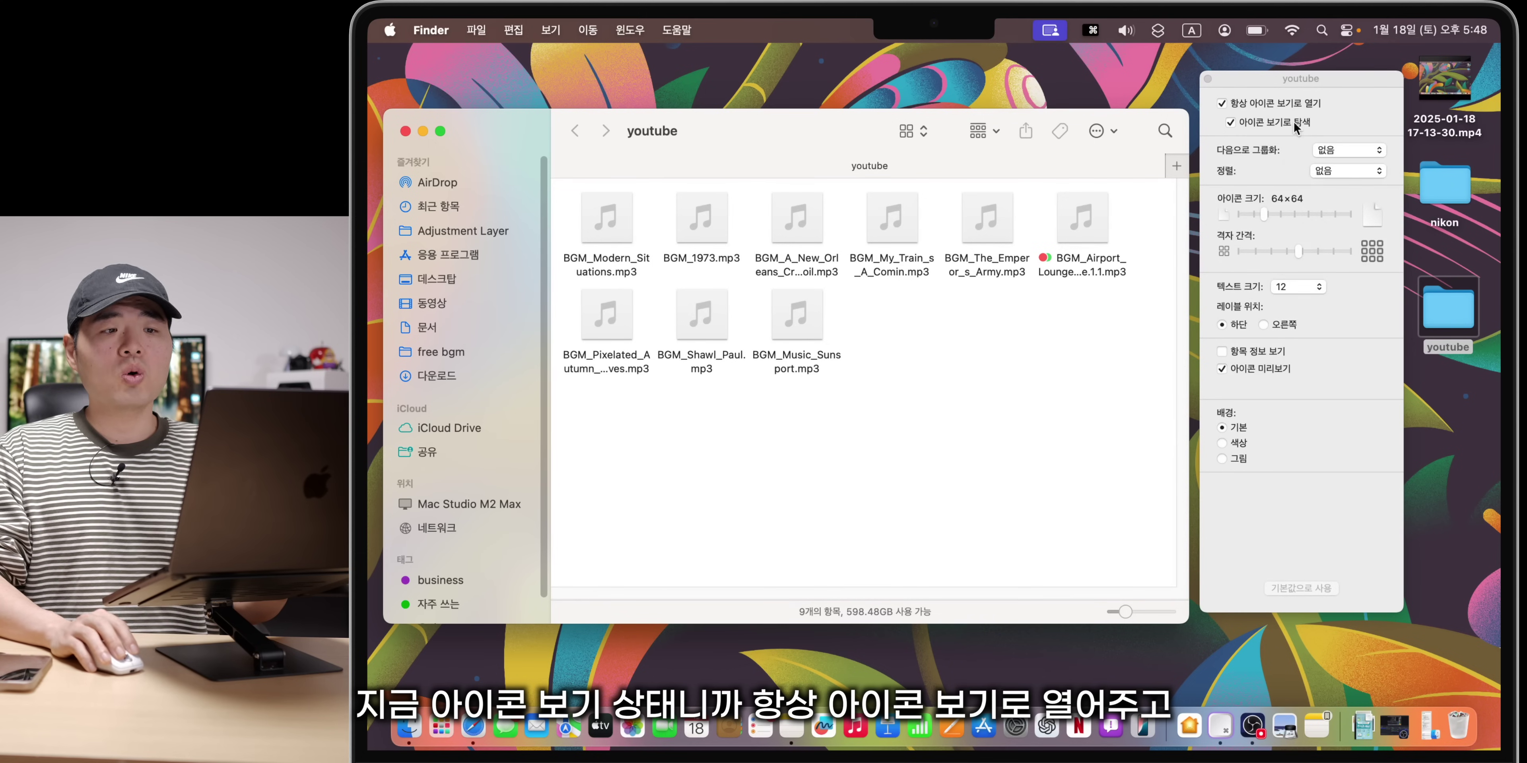
left_click(1345, 171)
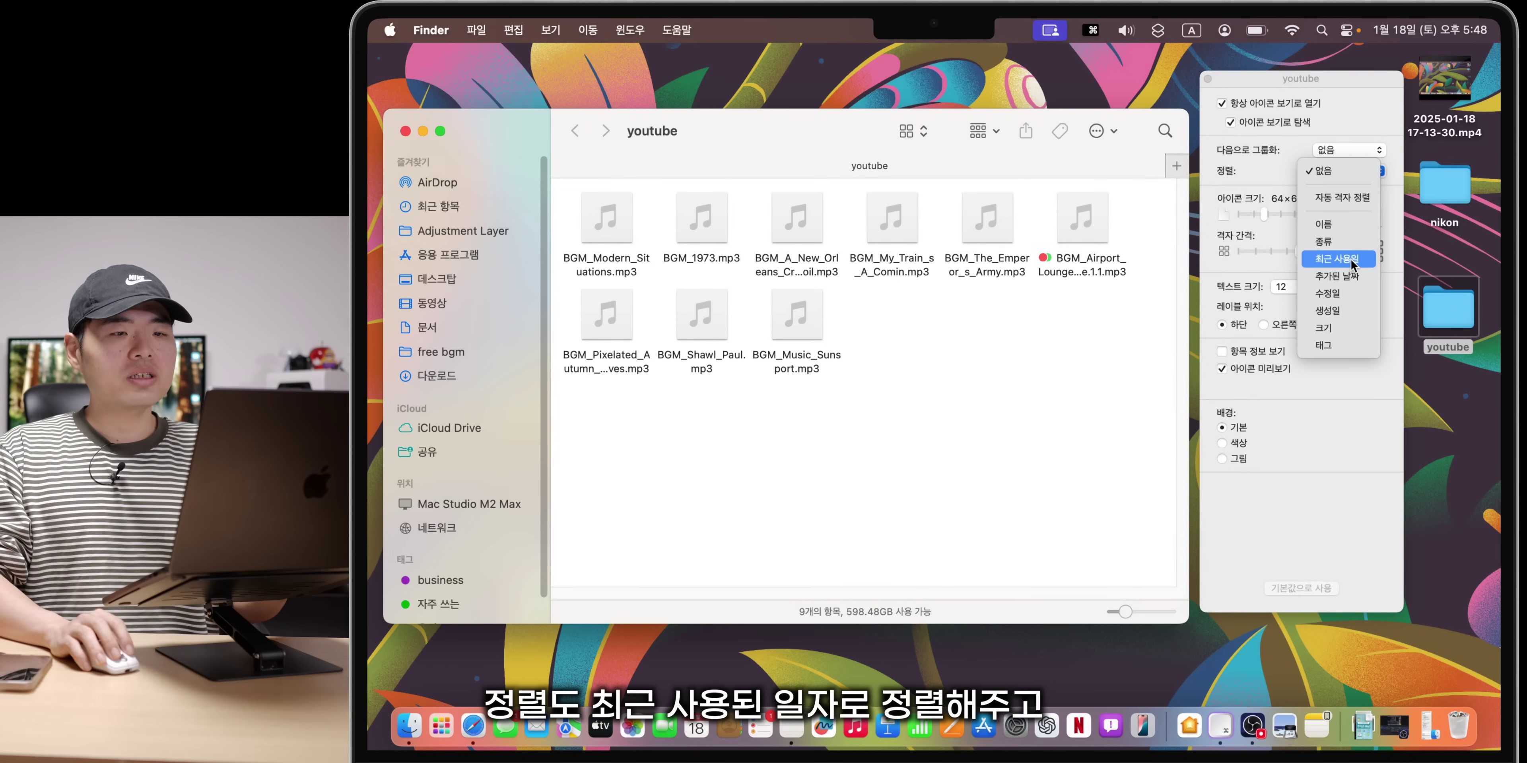
left_click(1338, 259)
Step: Set the youtube folder's text size to 10 and turn on item info (항목 정보 보기)
left_click(1298, 286)
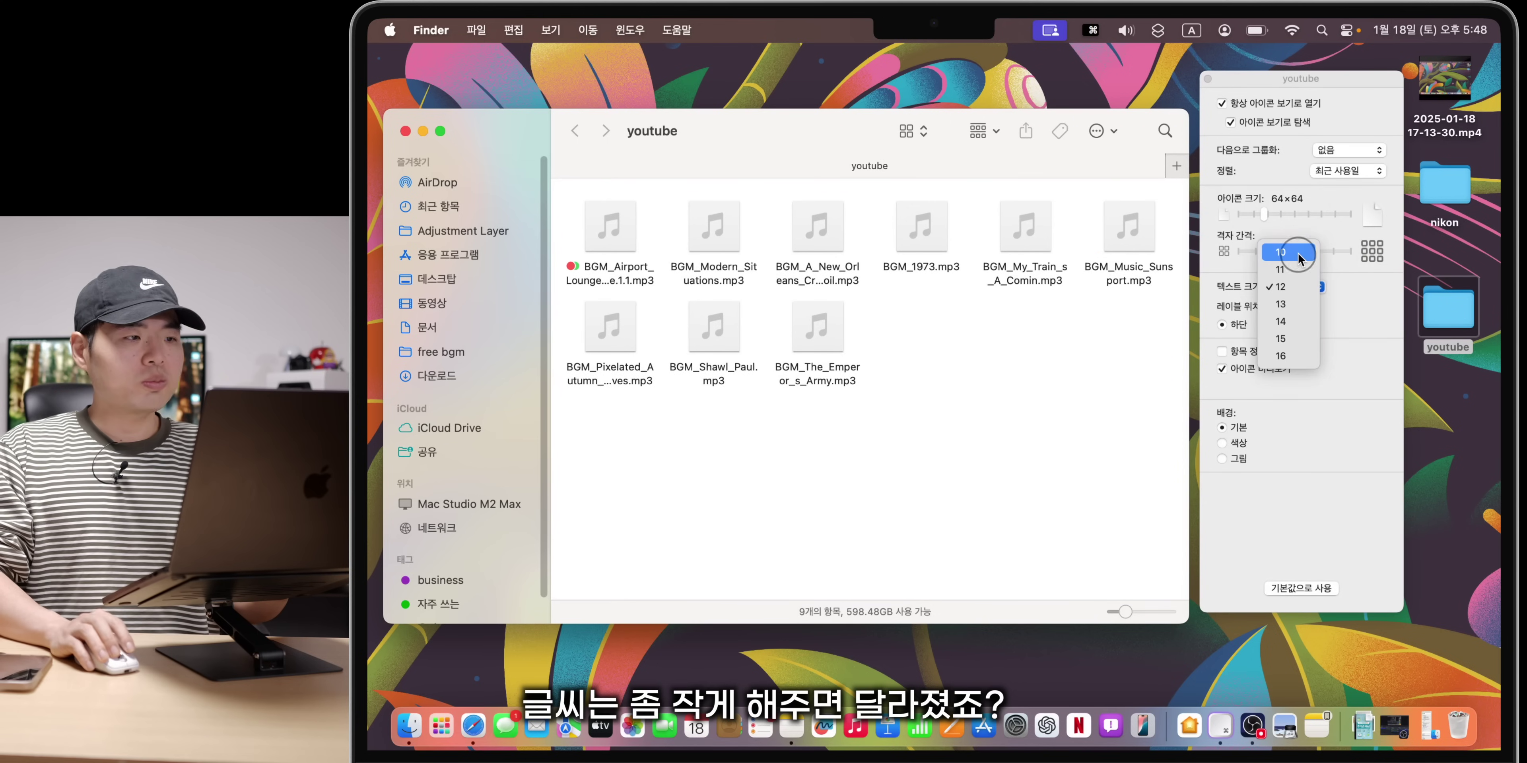
left_click(1298, 256)
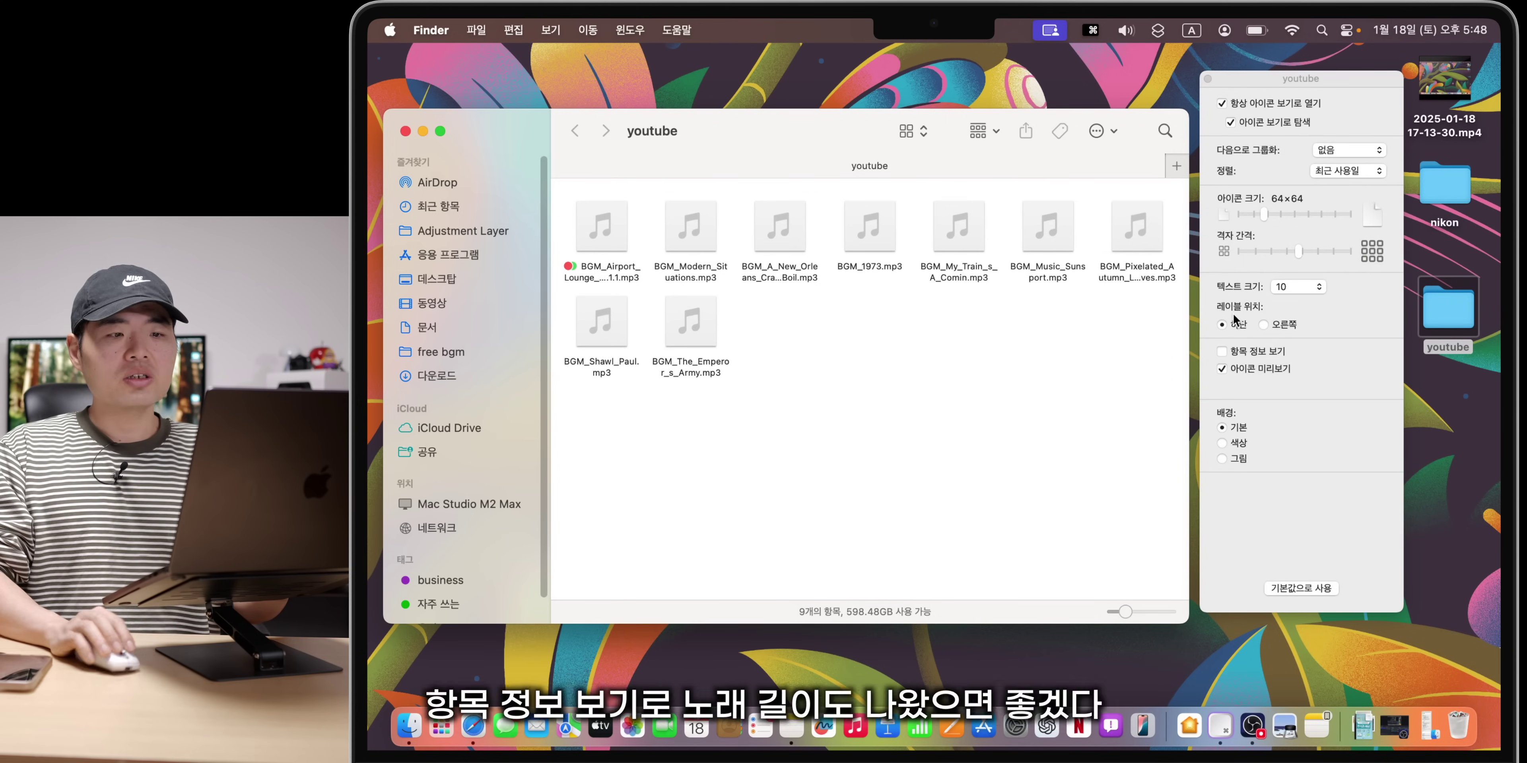
left_click(1241, 350)
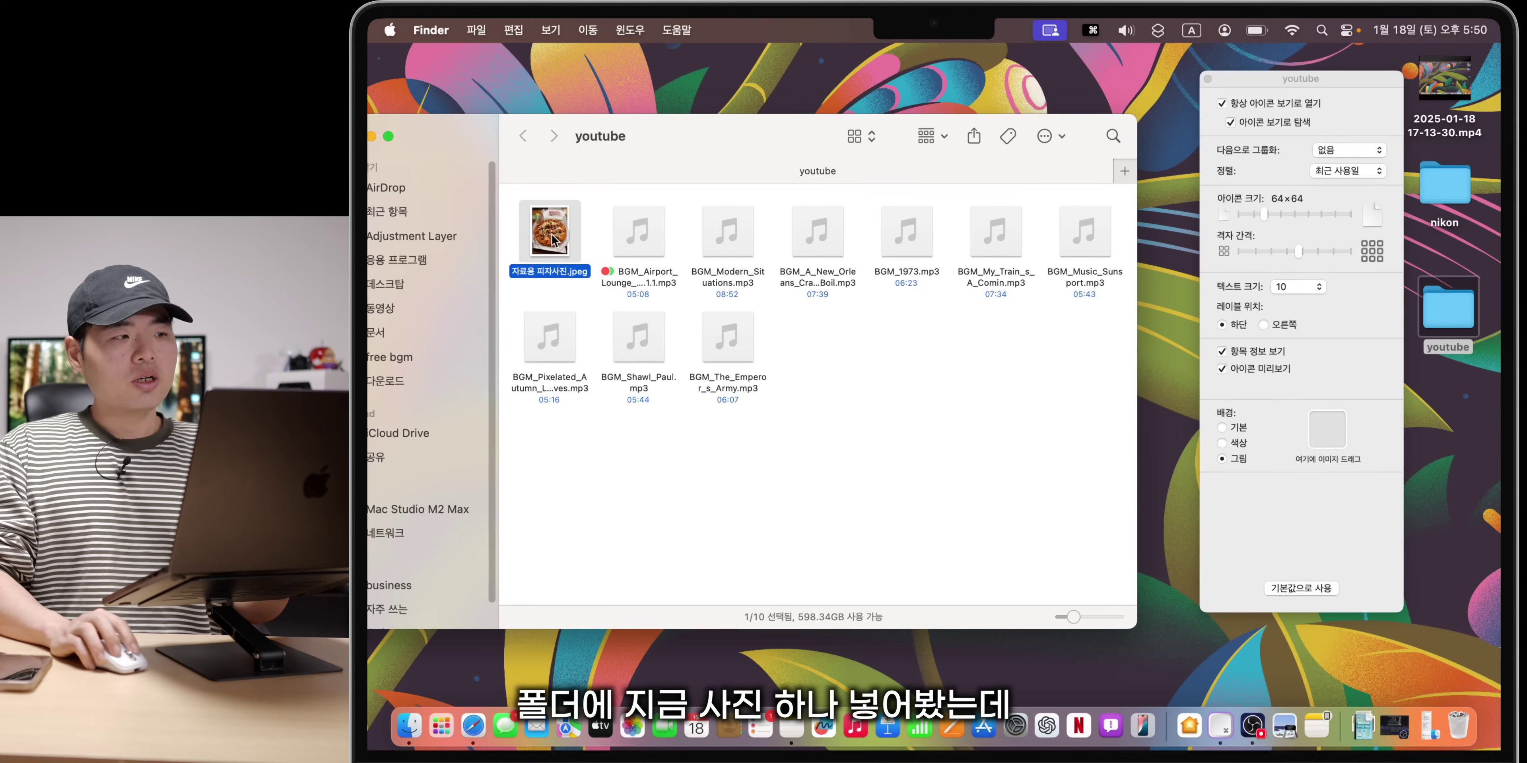
Step: Use 자료용 피자사진.jpeg as the youtube folder's background picture
left_click_drag(551, 240, 1330, 440)
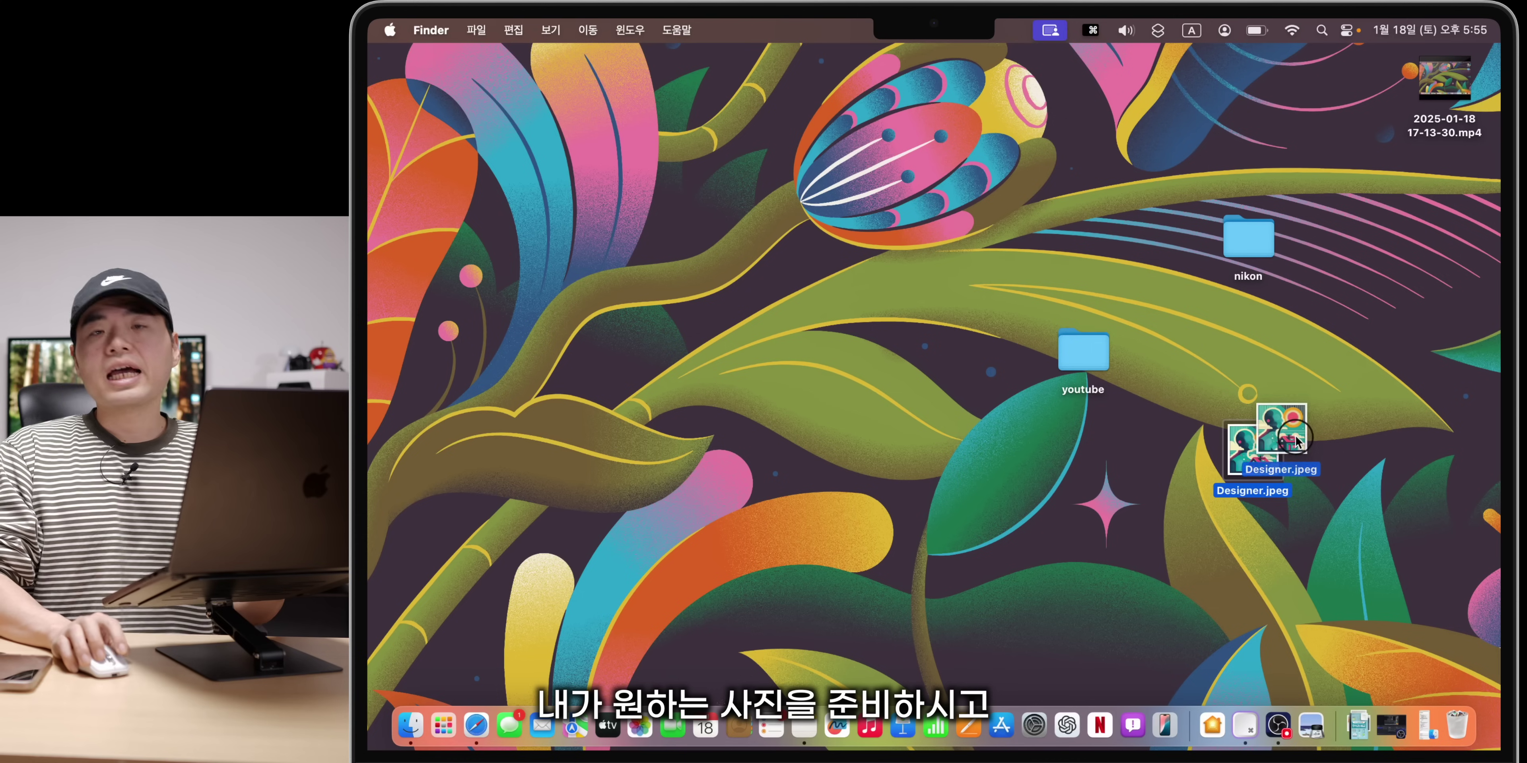
Step: Replace the youtube folder's icon with the Designer.jpeg image through the folder's info window, closing that window when done
left_click(1290, 439)
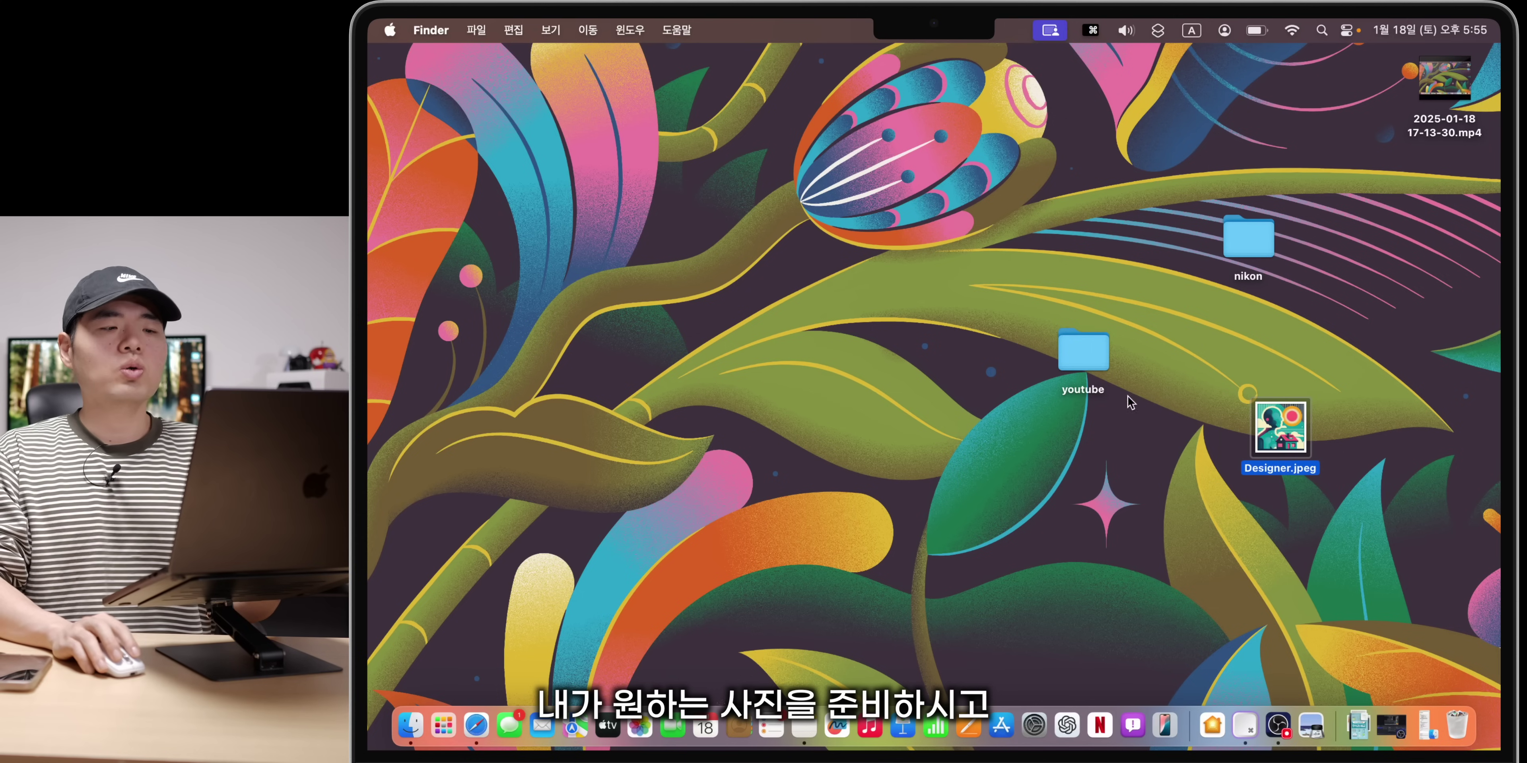
right_click(1092, 331)
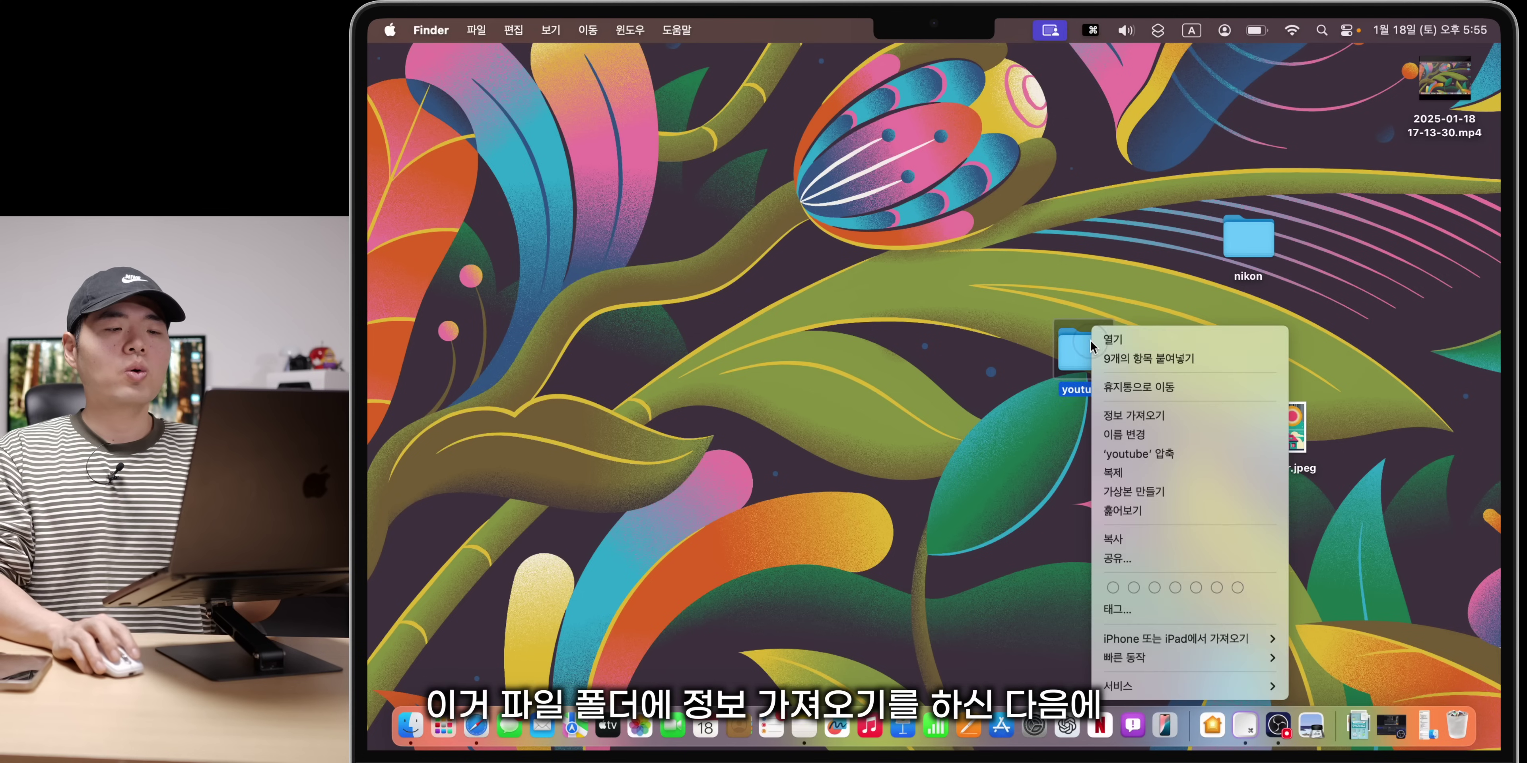
left_click(1138, 414)
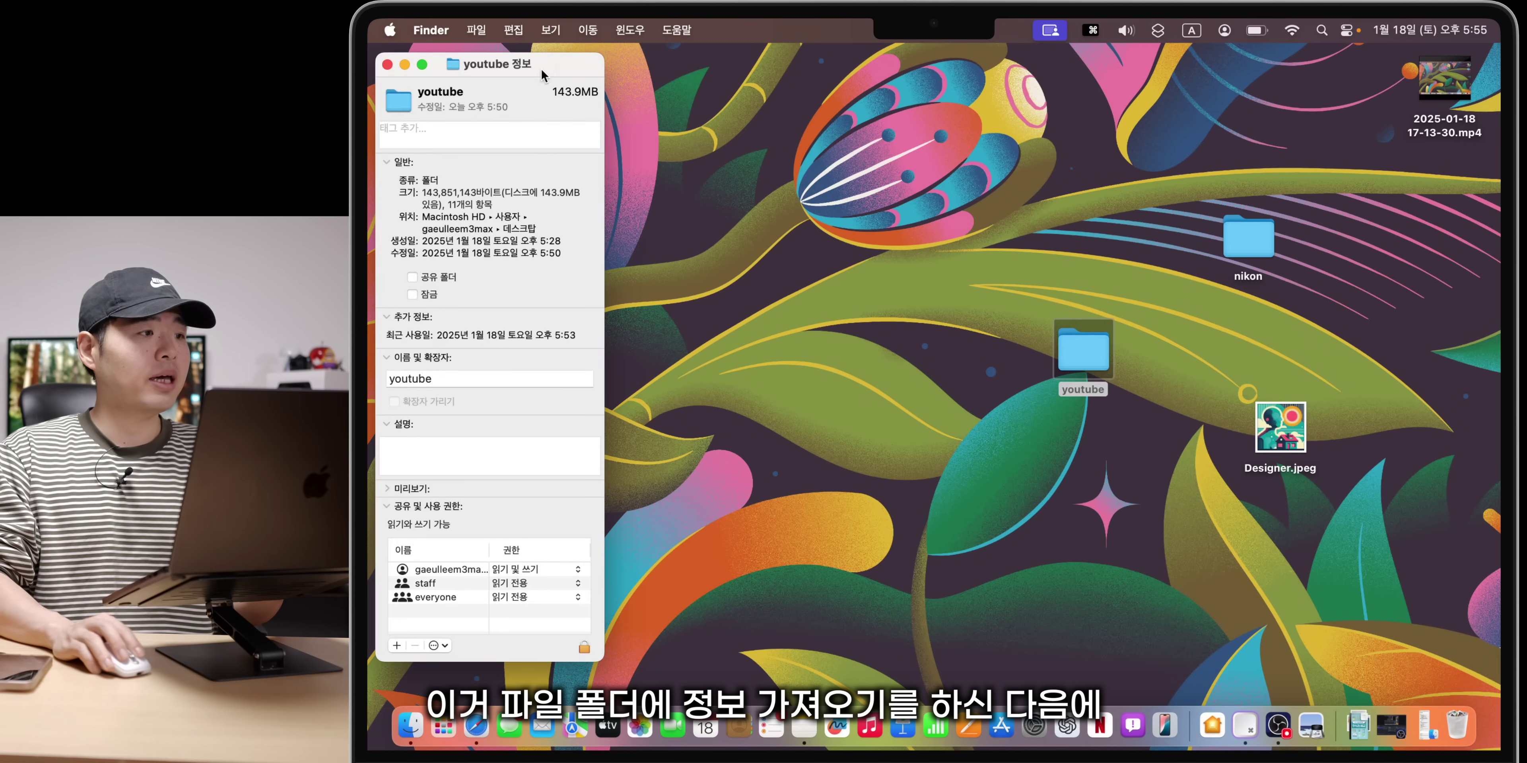
left_click_drag(542, 74, 827, 169)
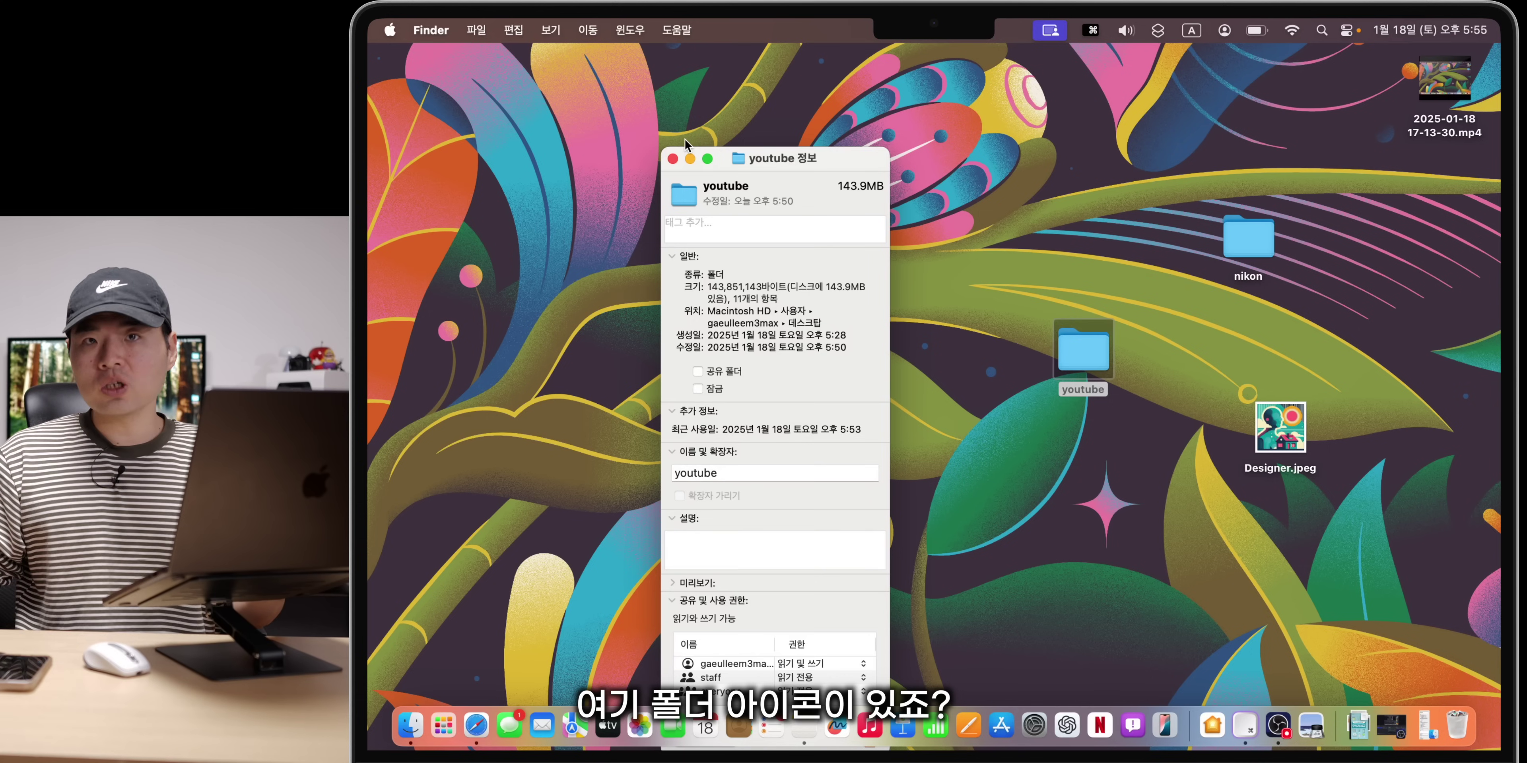
left_click(684, 195)
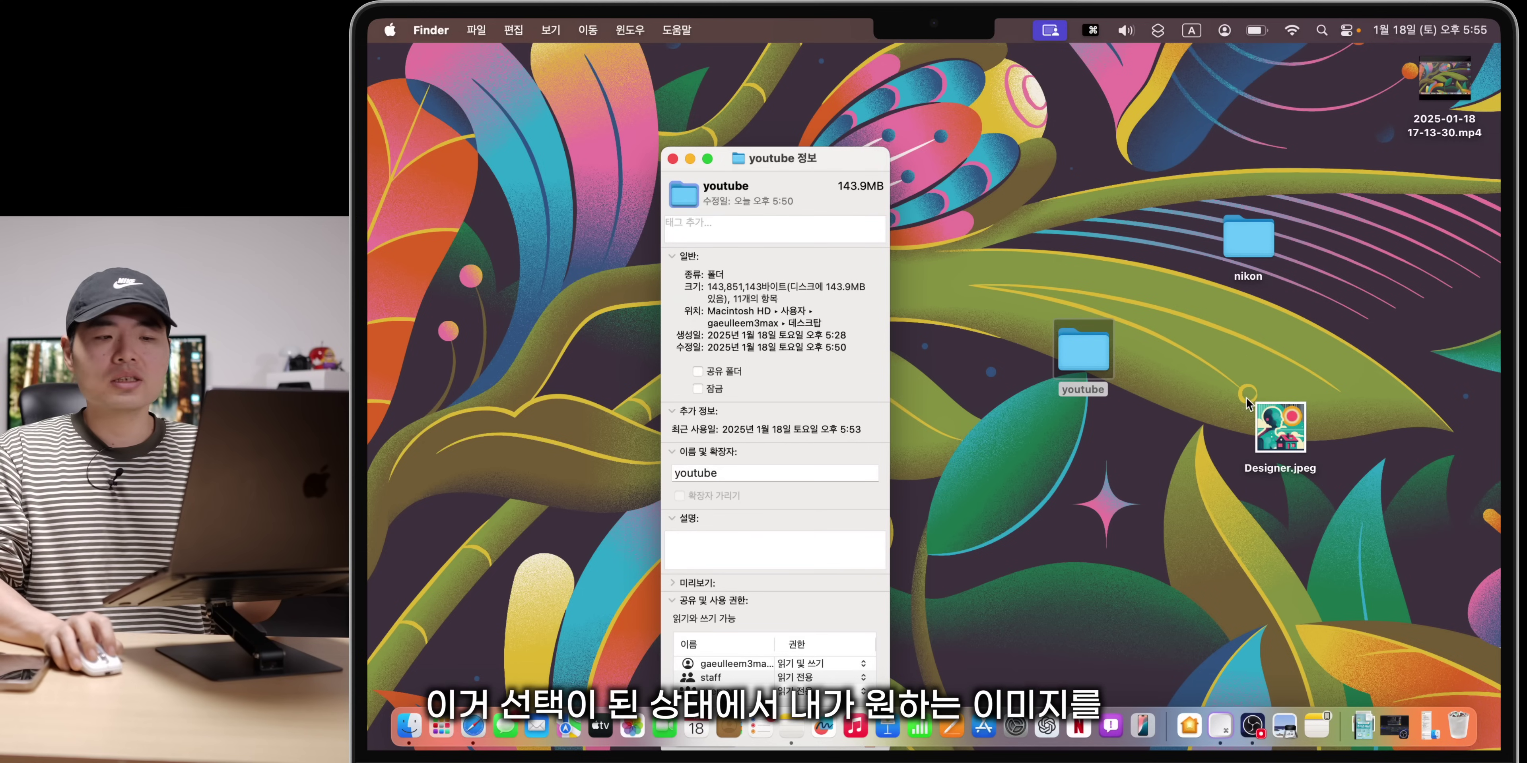
left_click_drag(1274, 438, 692, 211)
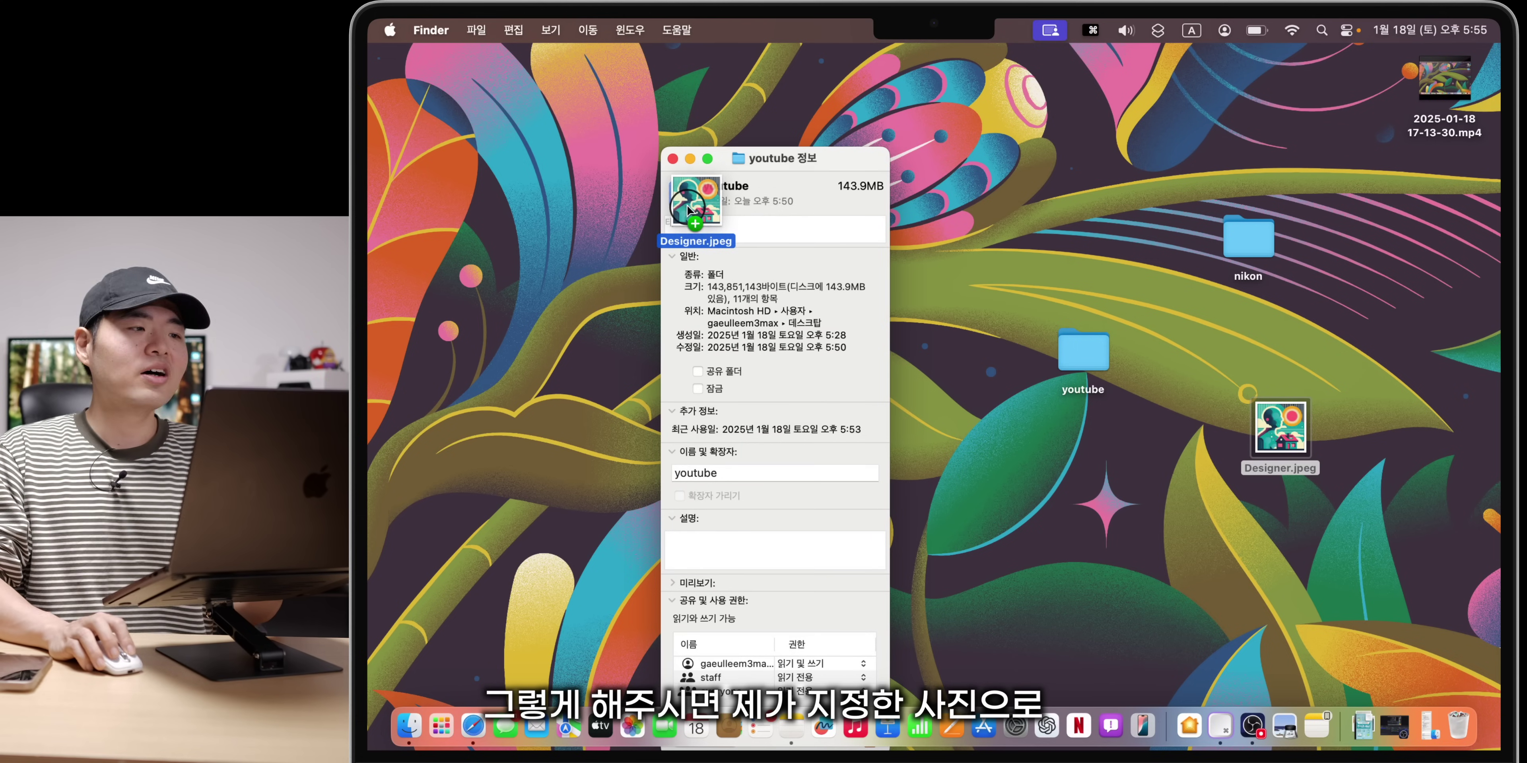
key("super+w")
left_click_drag(1112, 372, 1056, 300)
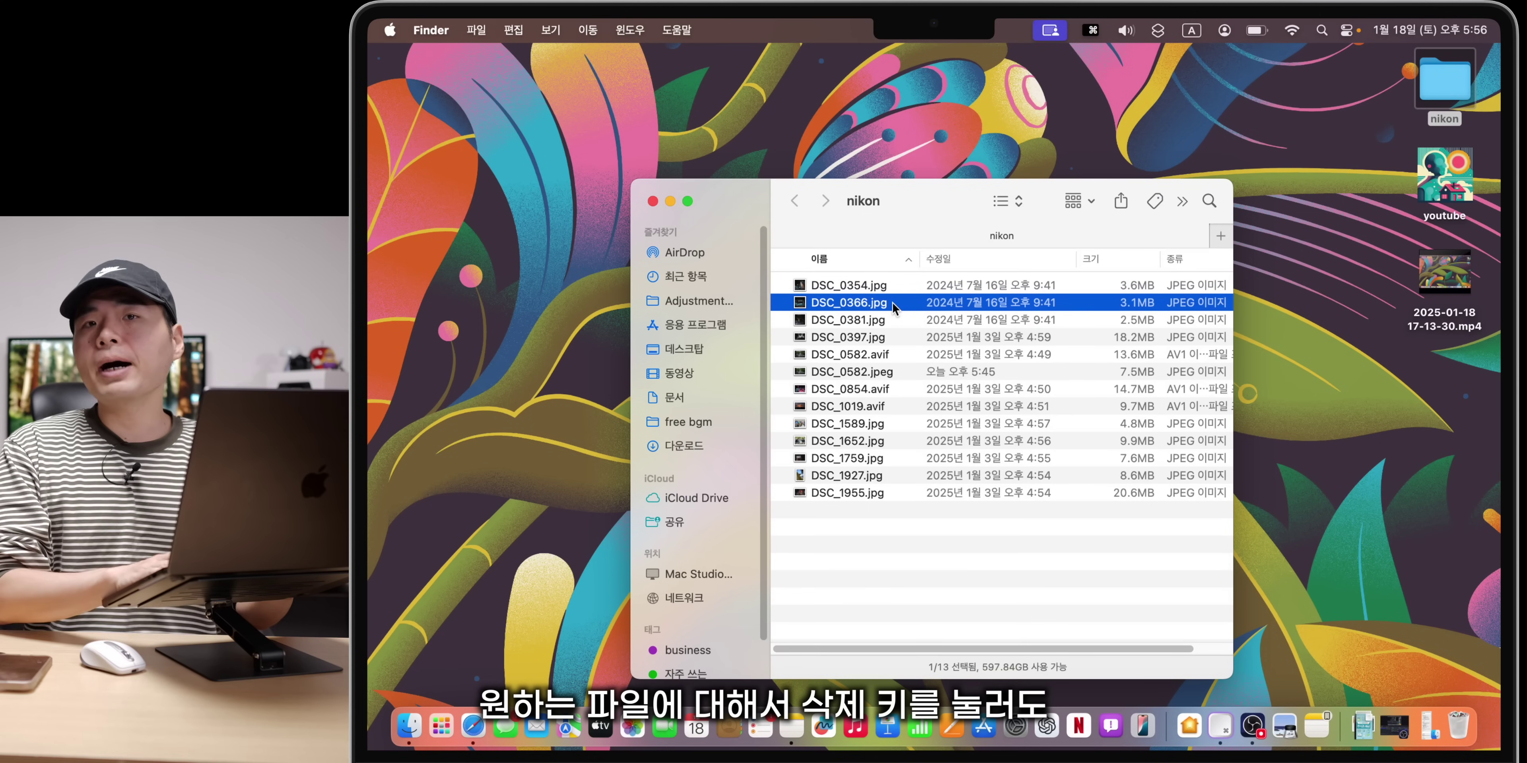
Step: Try to delete the selected DSC_0366.jpg from the nikon folder
key("BackSpace")
key("BackSpace")
key("BackSpace")
key("BackSpace")
key("BackSpace")
key("BackSpace")
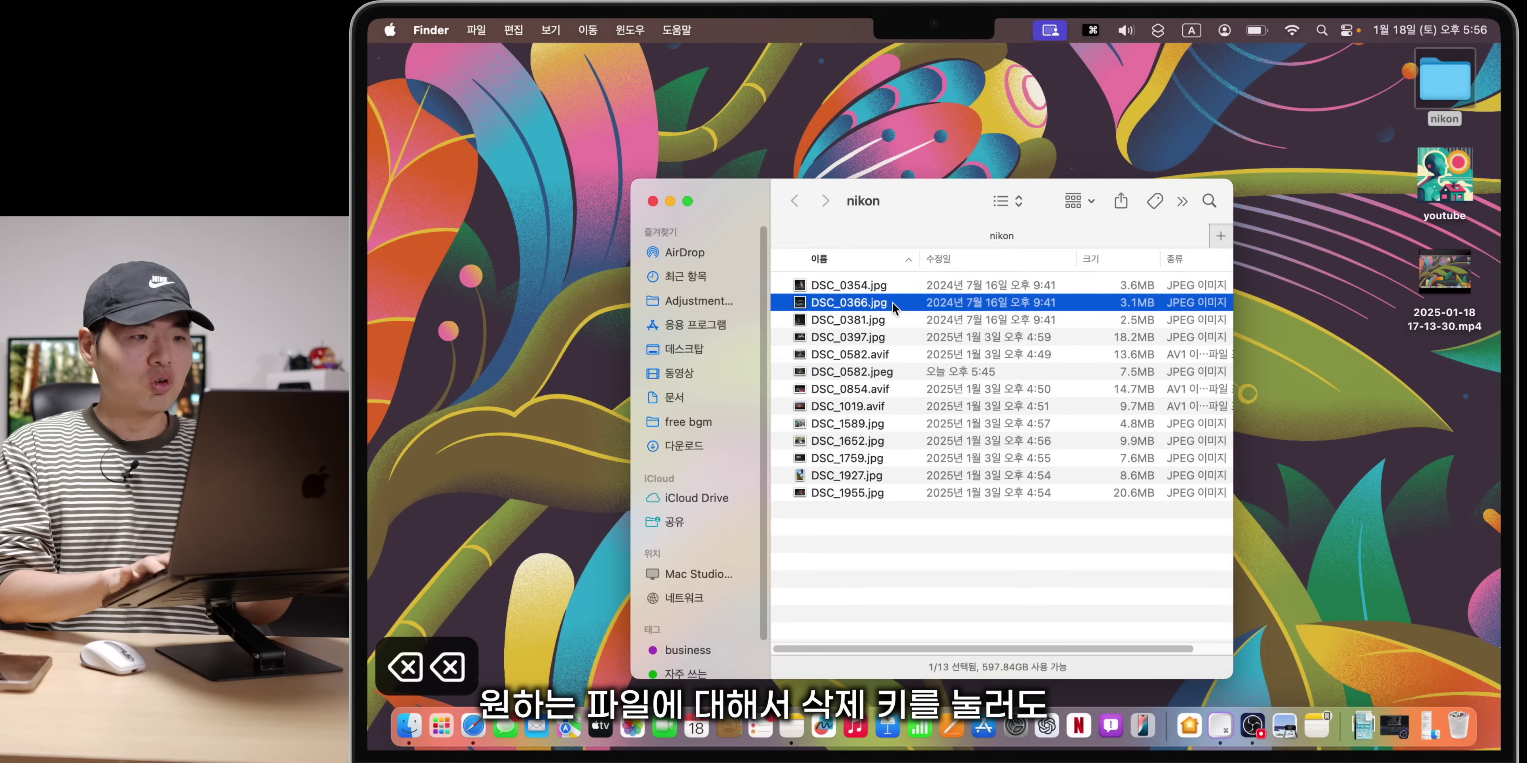
key("BackSpace")
key("BackSpace")
key("BackSpace")
key("BackSpace")
key("BackSpace")
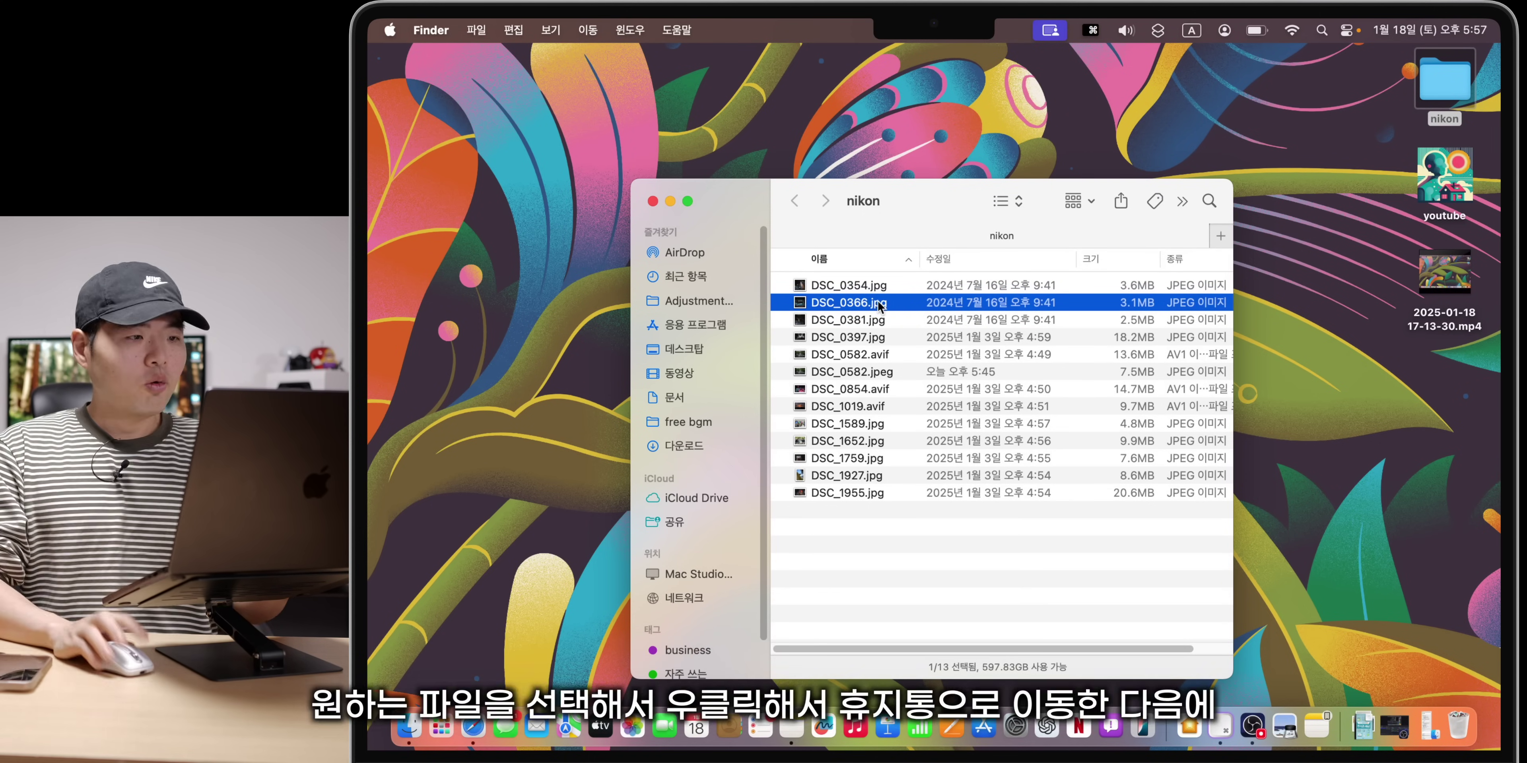
Step: Move DSC_0366.jpg, DSC_0854.avif and DSC_1589.jpg from the nikon folder to the Trash
left_click(872, 389, "super")
left_click(881, 423, "super")
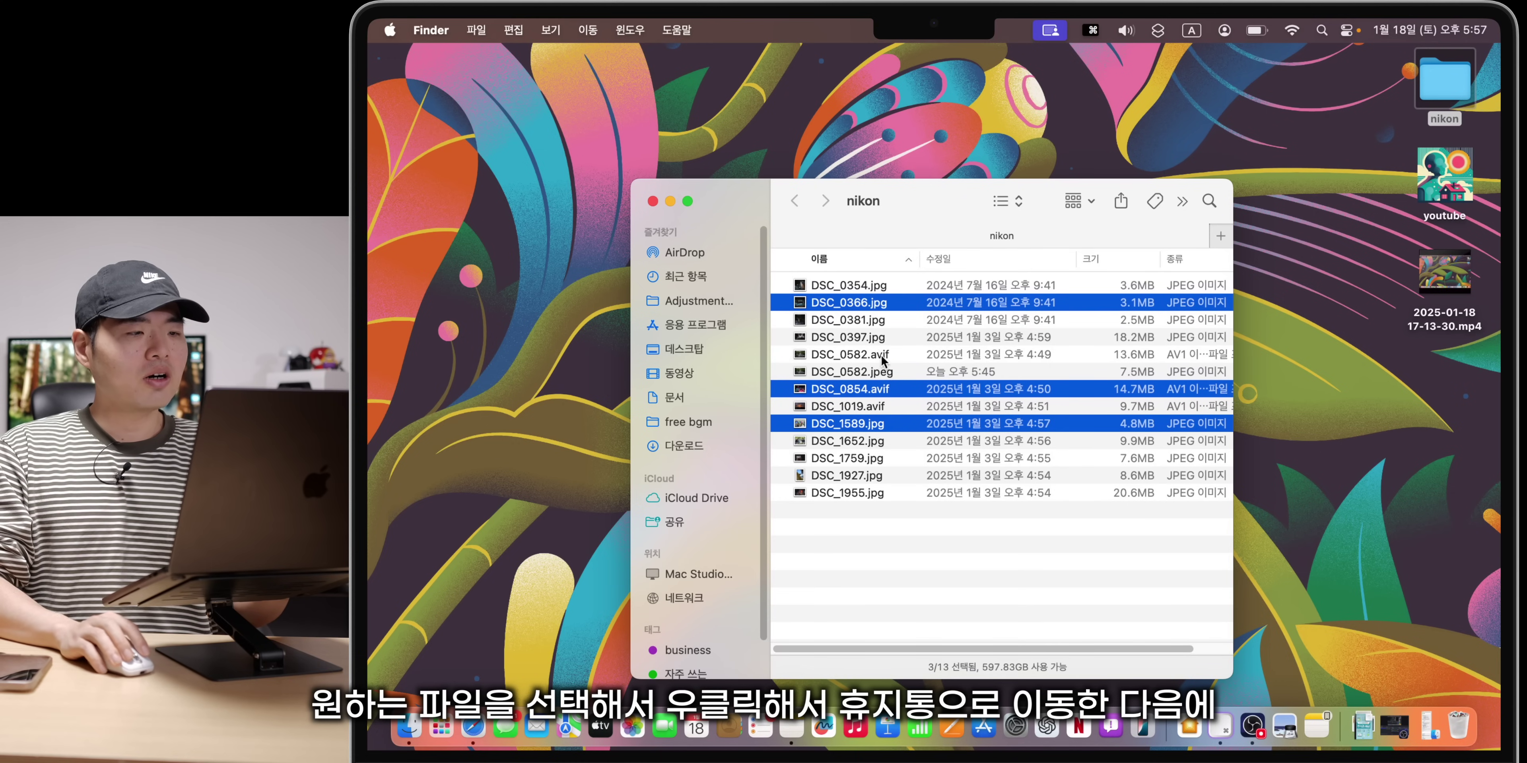
right_click(872, 305)
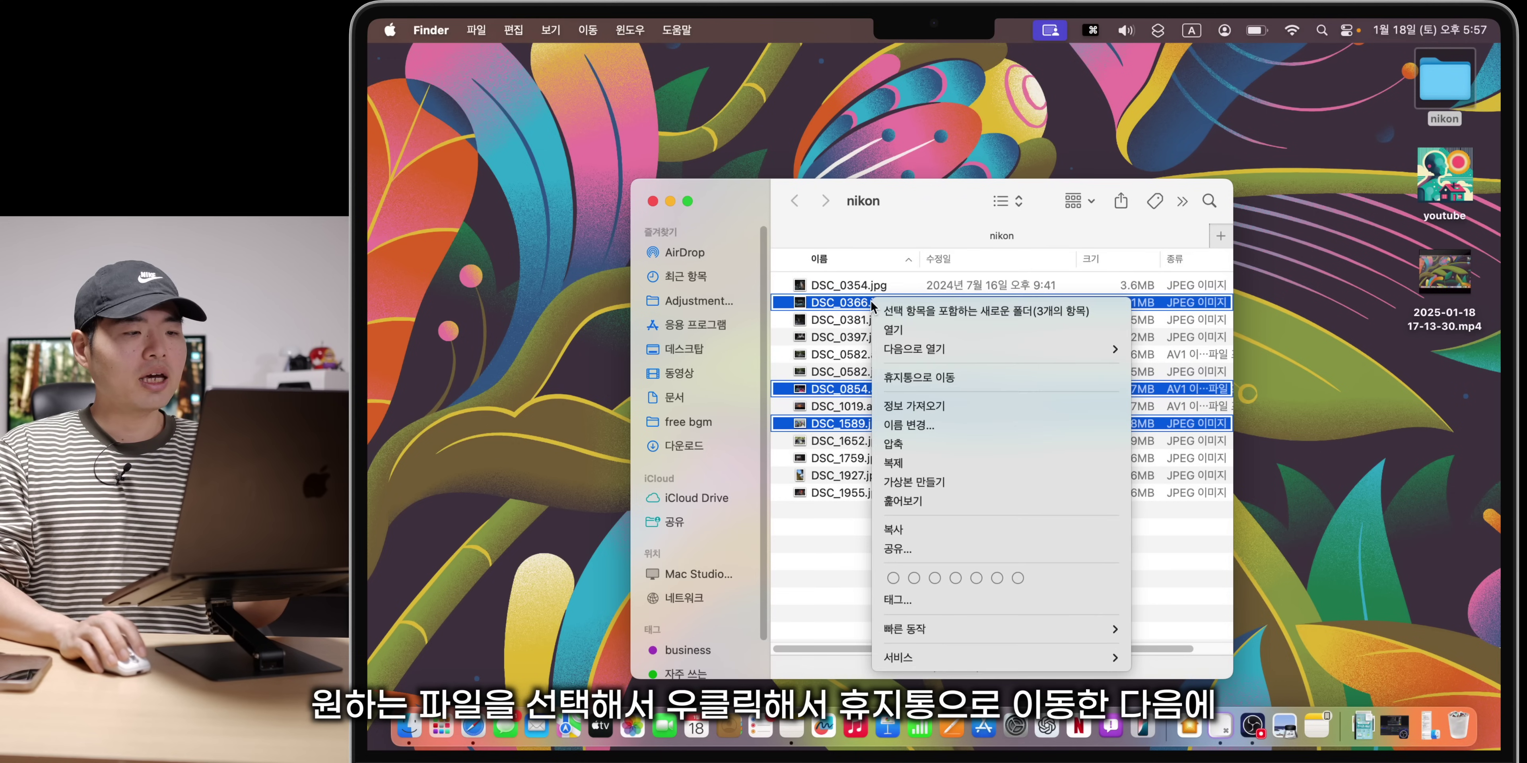
left_click(927, 379)
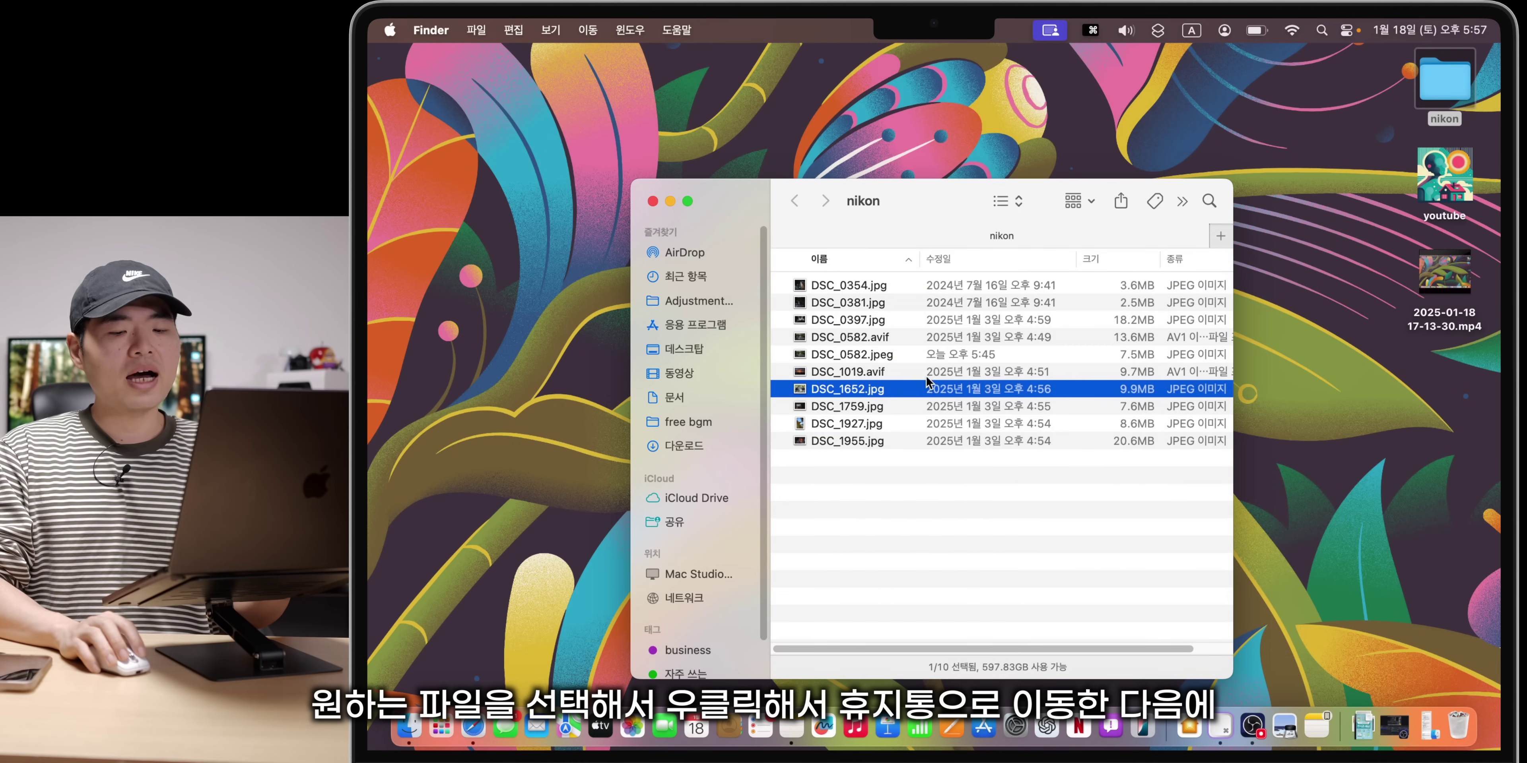
Step: Bring up the Trash's options without emptying it, and undo moving the three photos to the Trash
right_click(1465, 729)
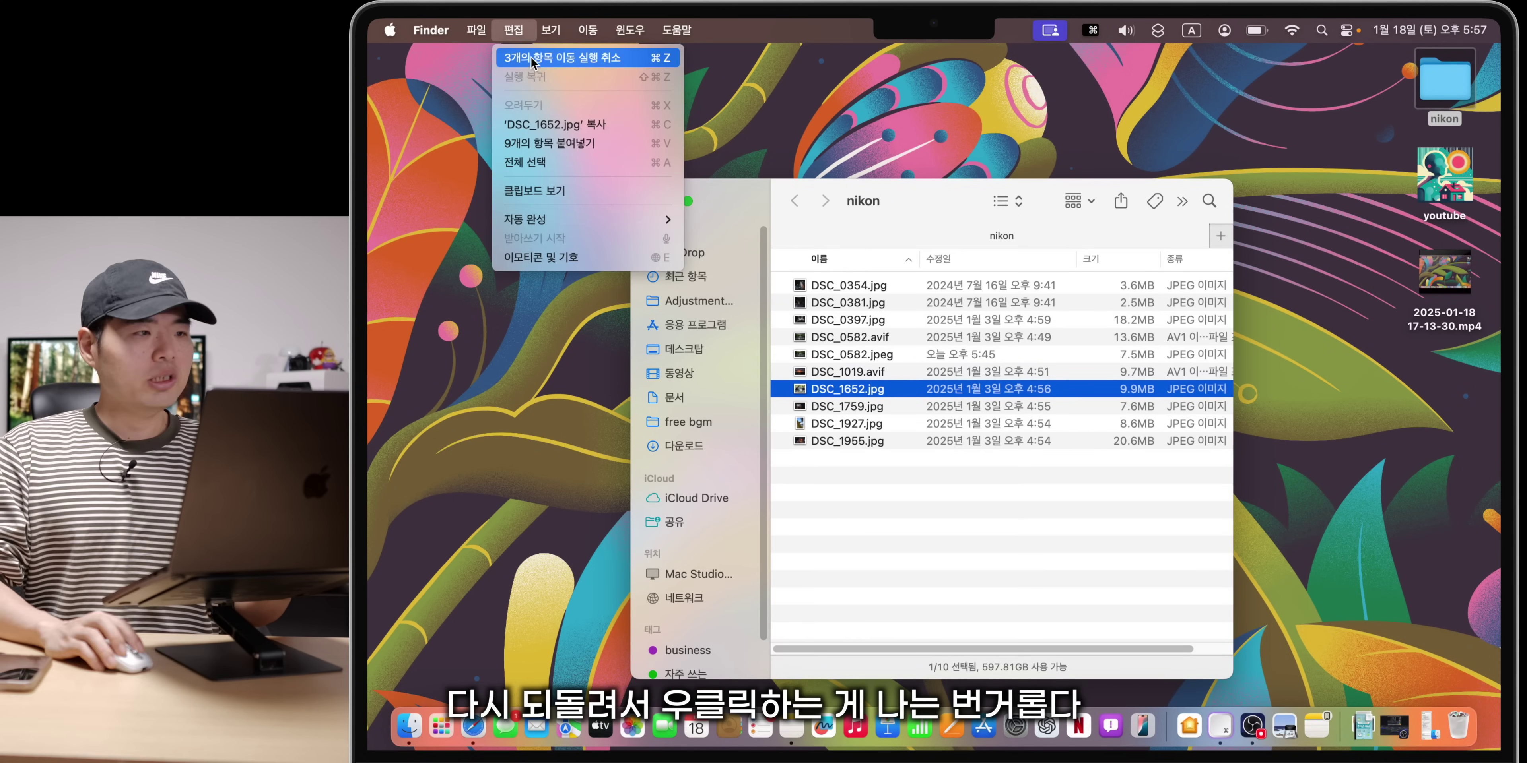
left_click(534, 55)
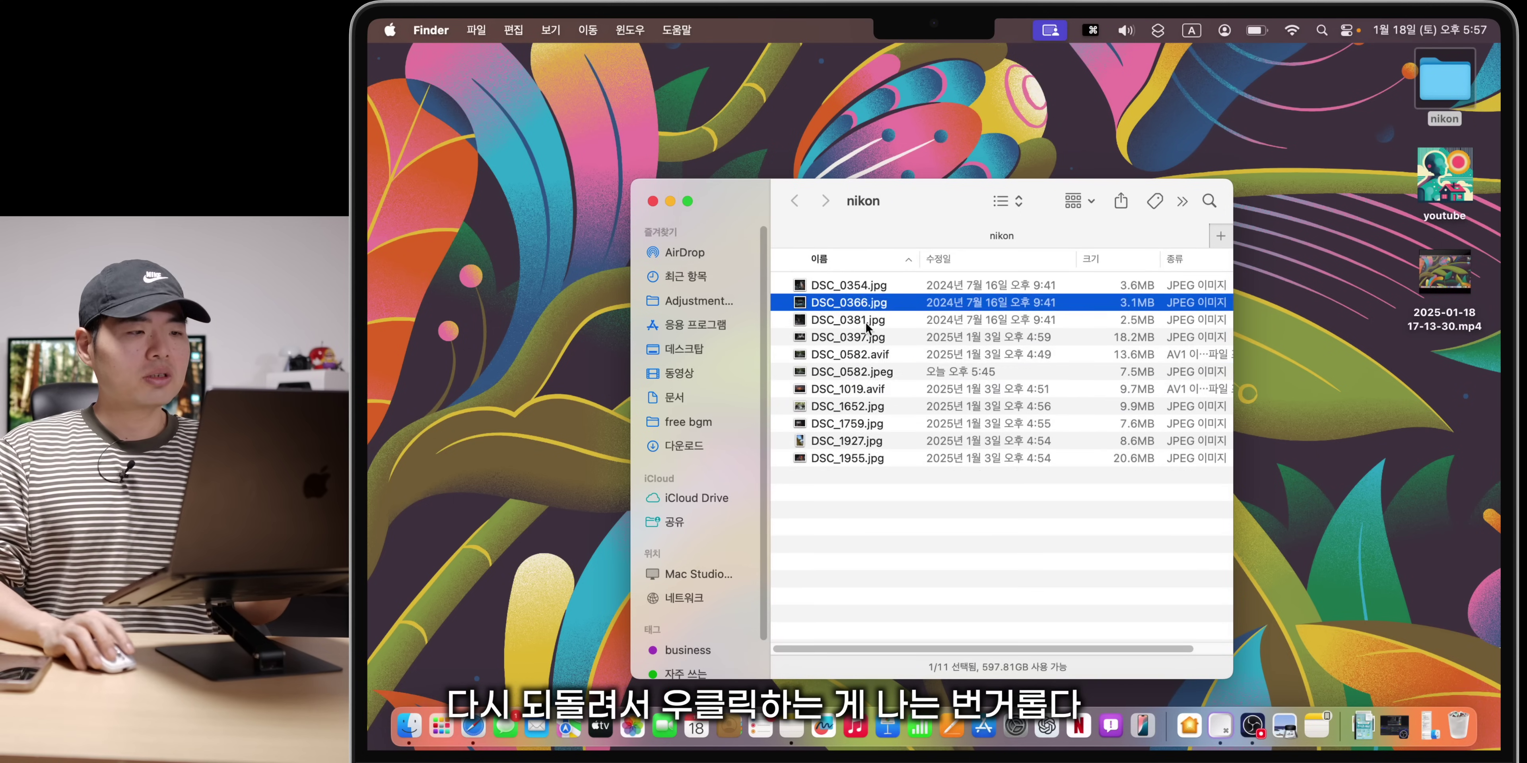
Step: Move DSC_0354.jpg from the nikon folder to the Trash
right_click(918, 282)
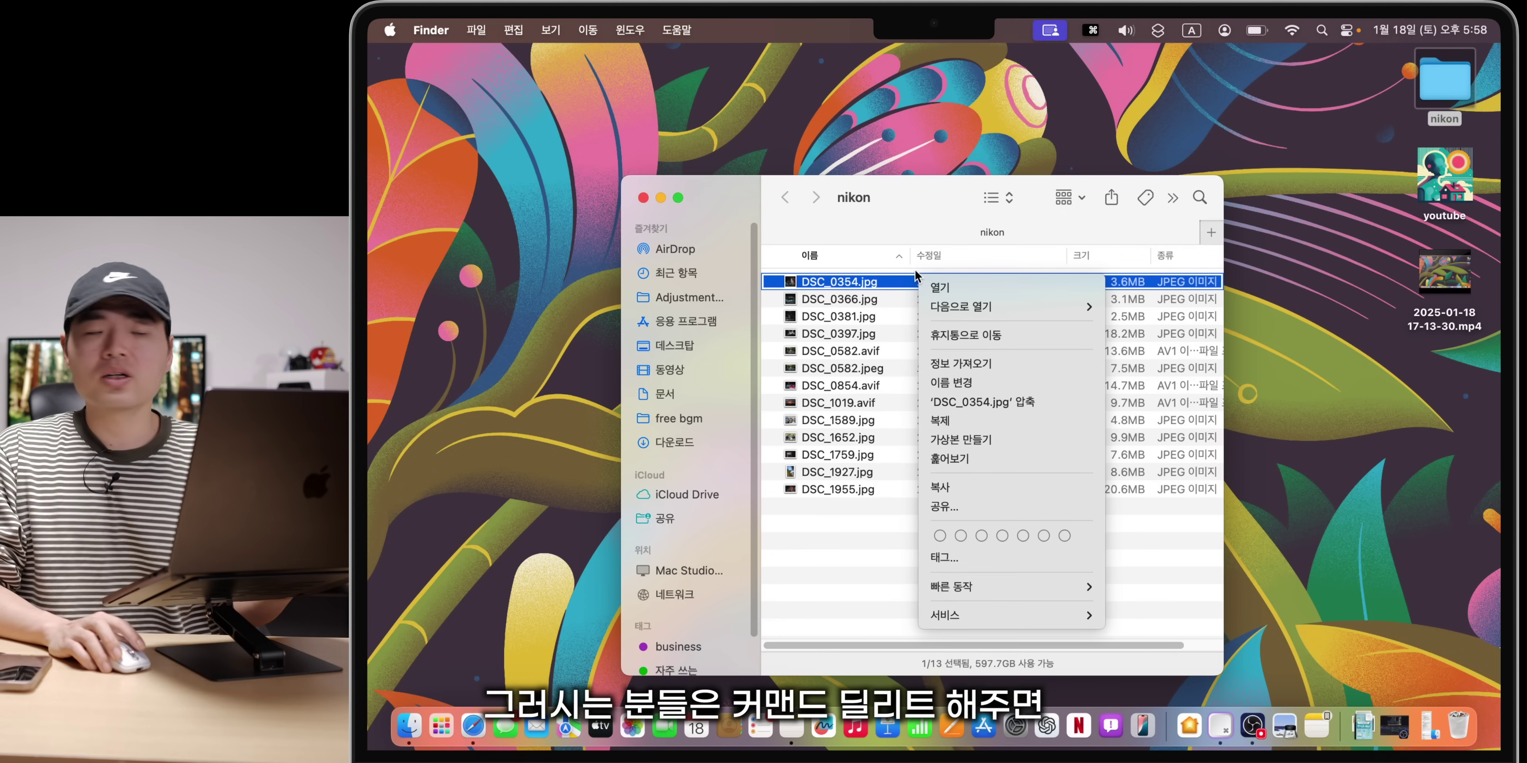
left_click(871, 196)
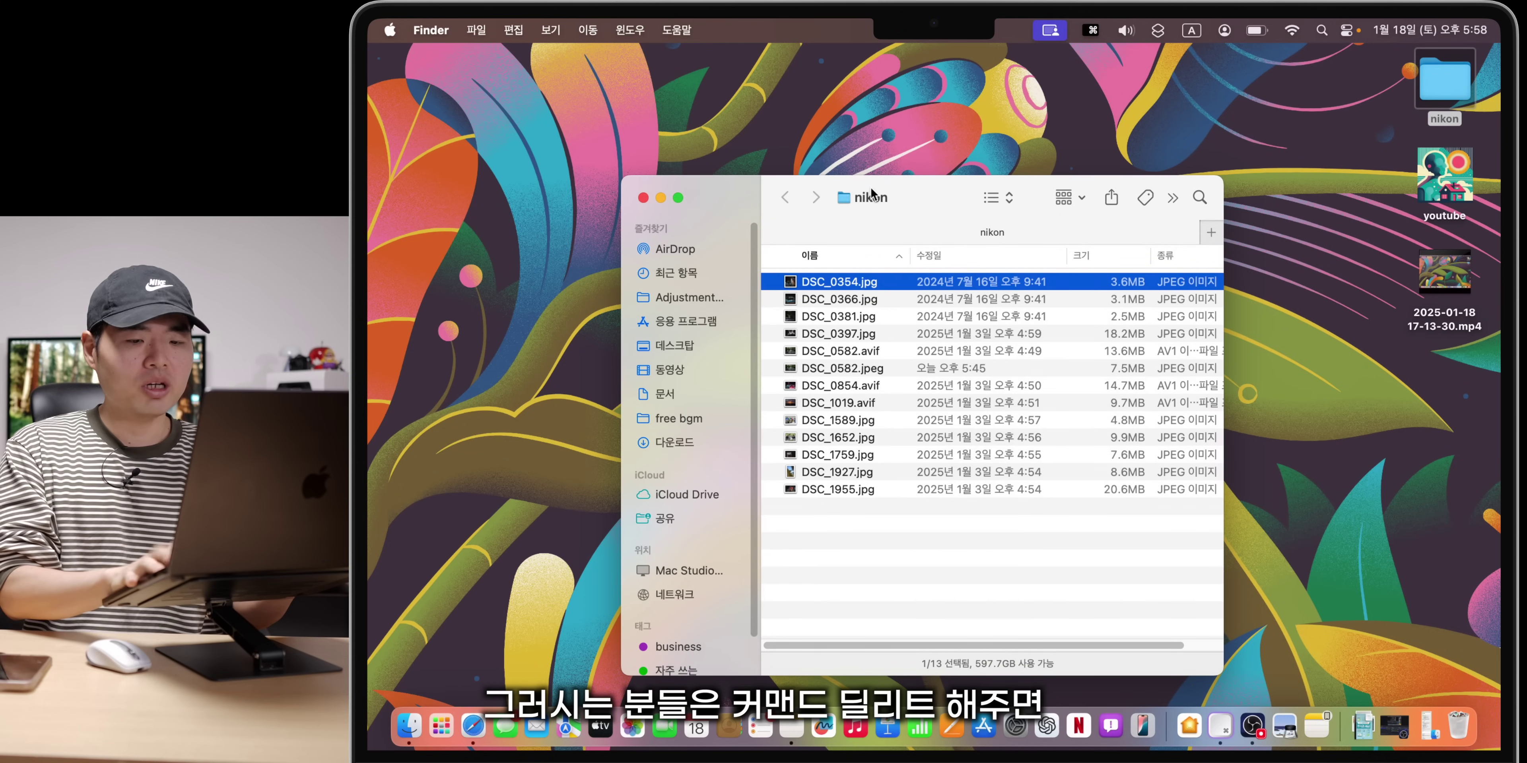
key("super+BackSpace")
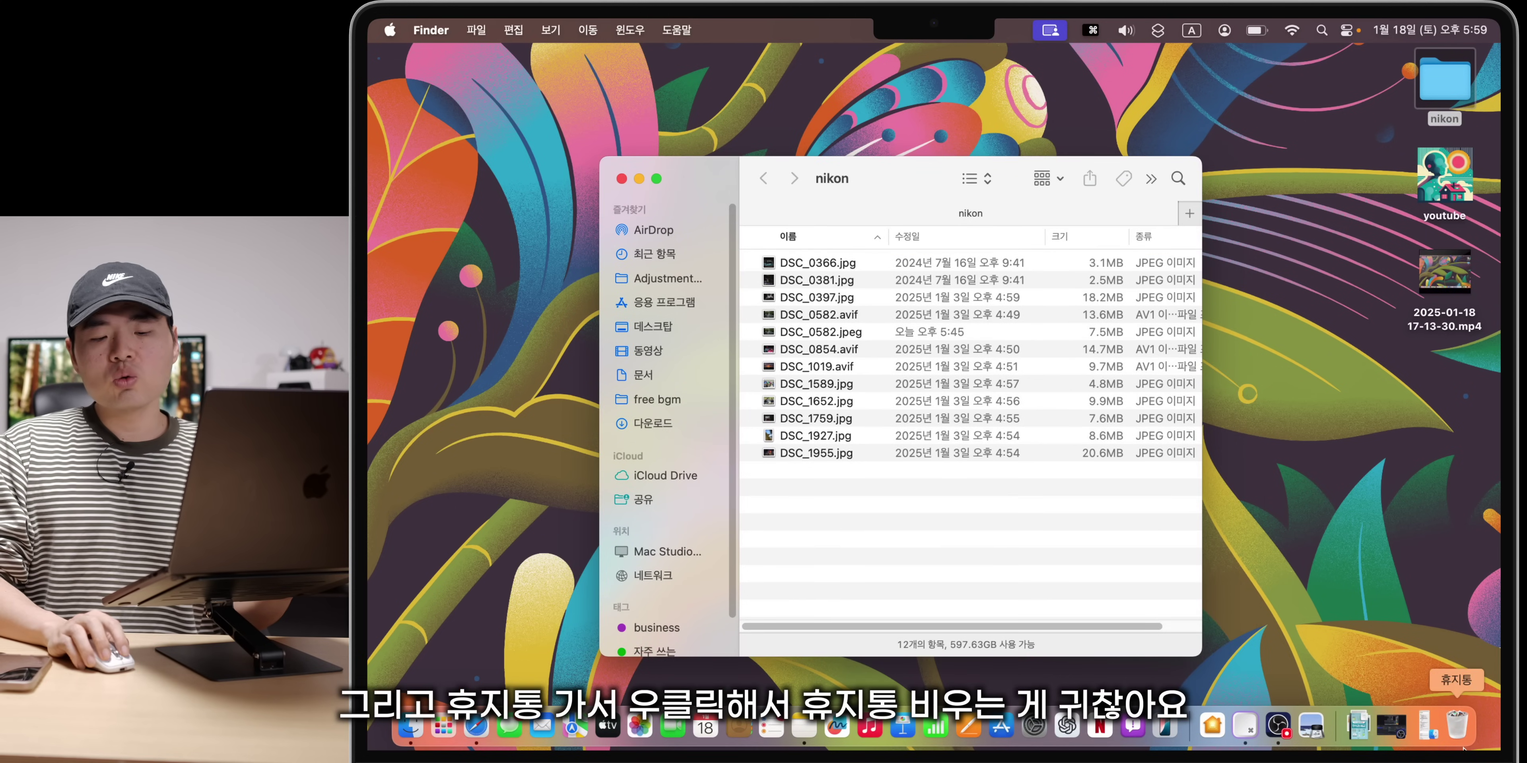
Step: Empty the Trash
right_click(1458, 734)
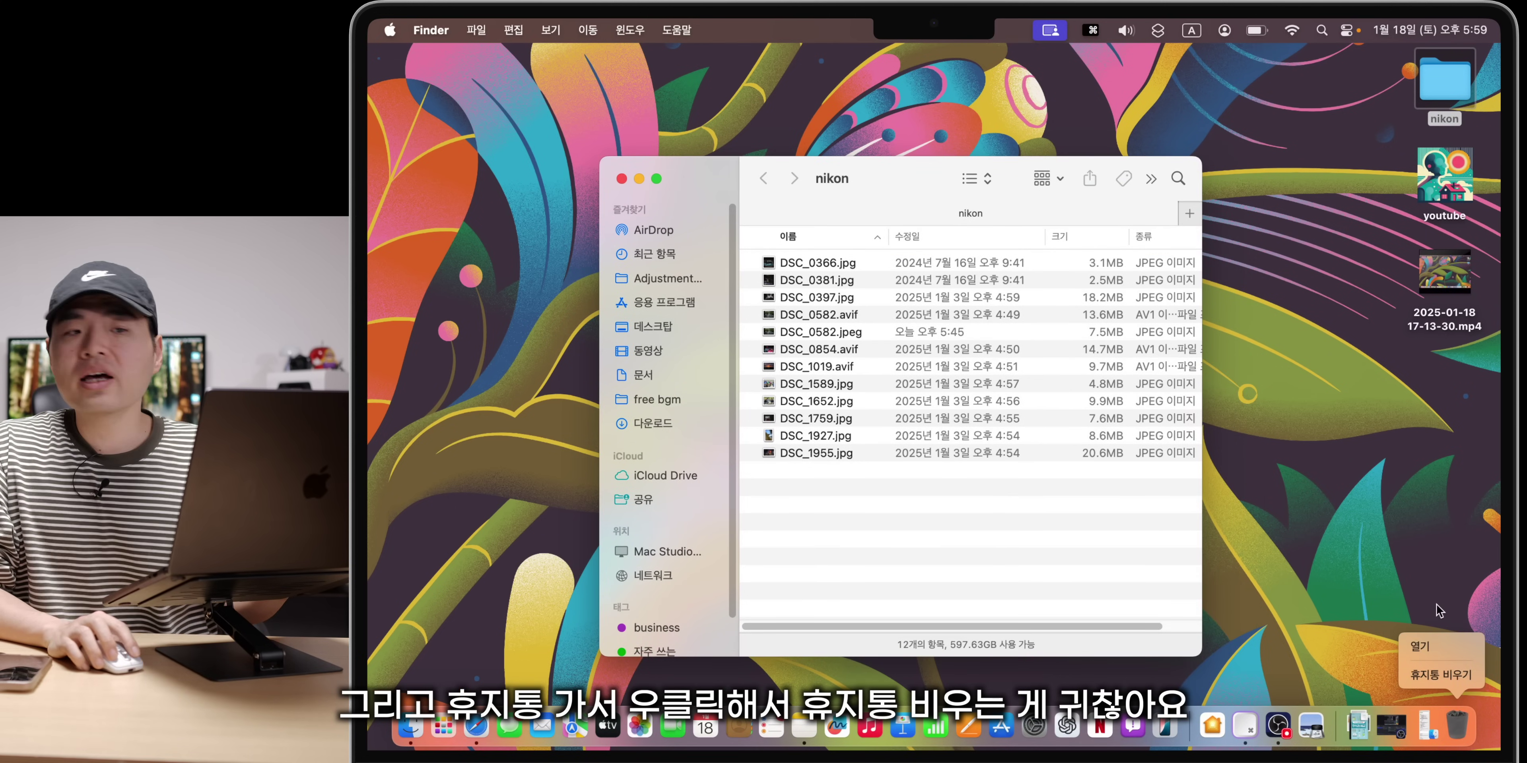
left_click(1059, 548)
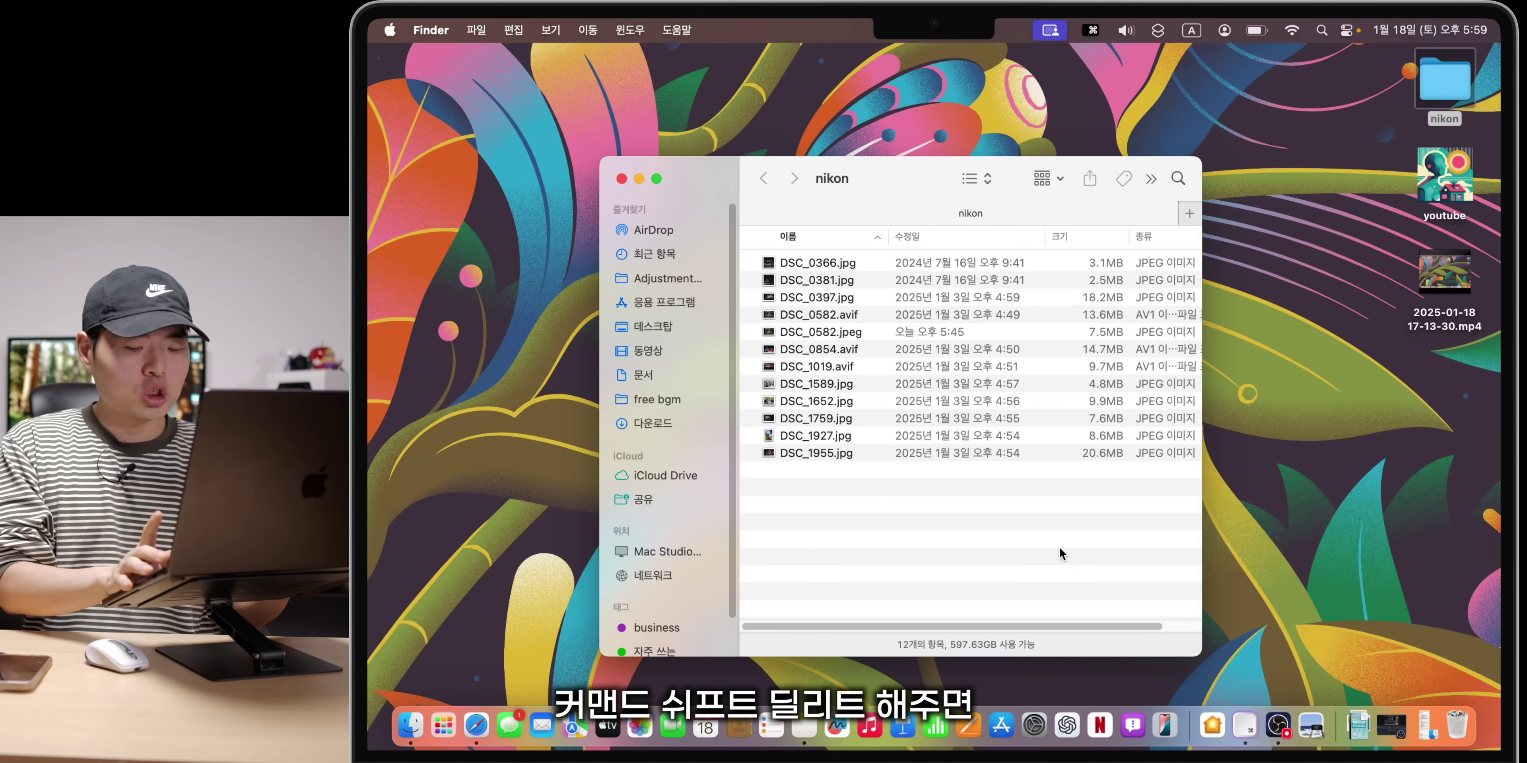
key("super+shift+BackSpace")
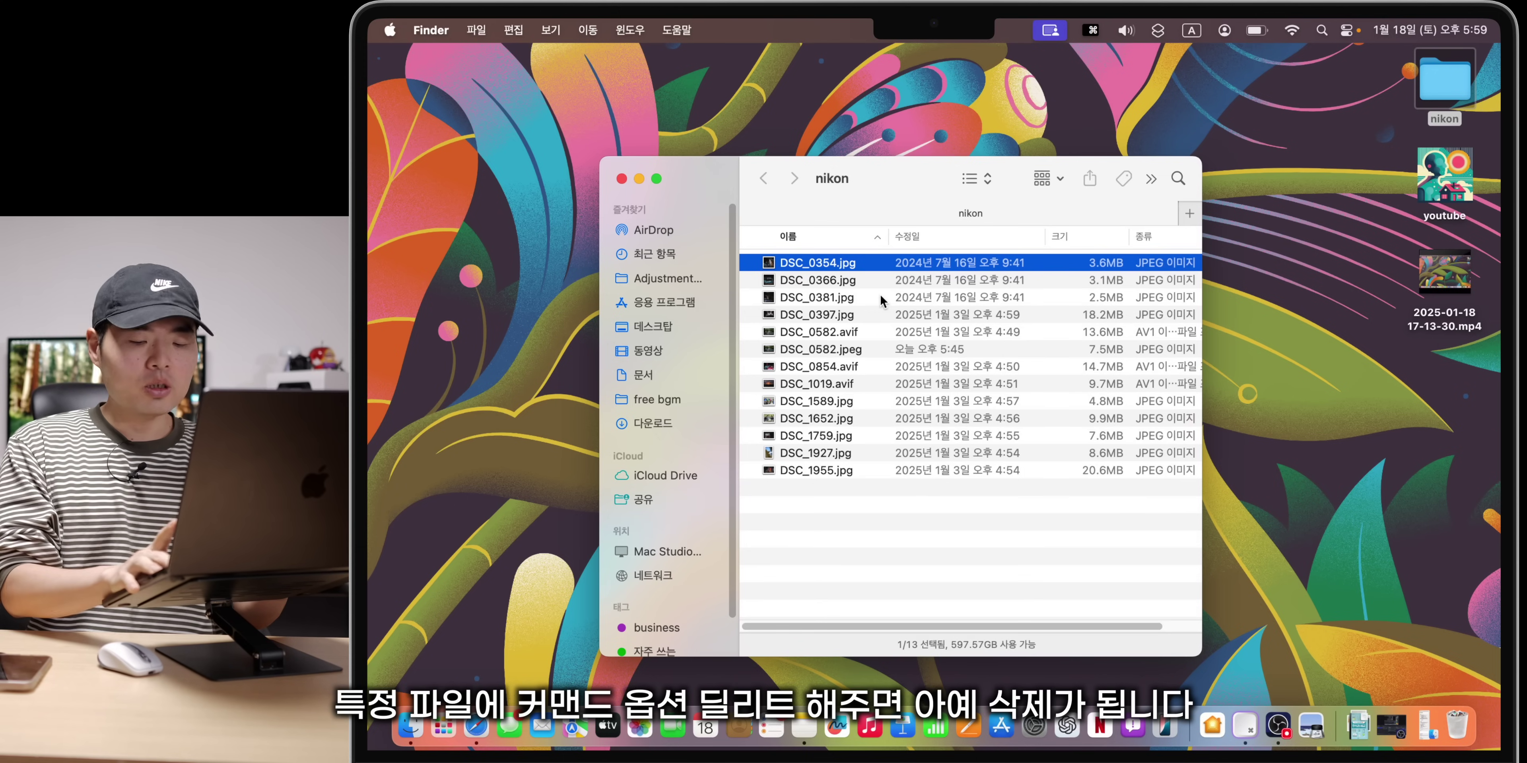
Step: Try to permanently delete DSC_0354.jpg from the nikon folder, bypassing the Trash
key("alt+super+BackSpace")
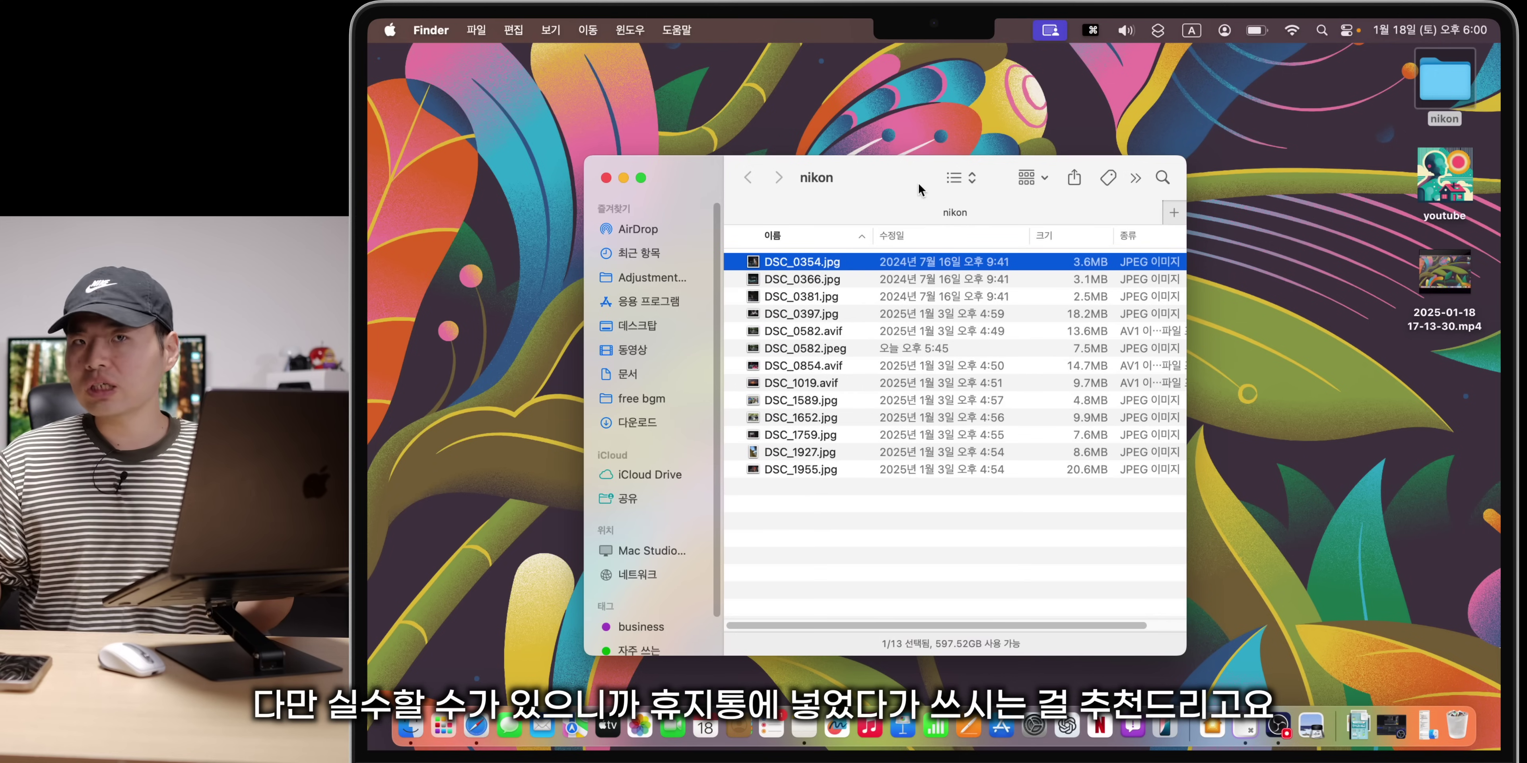
left_click(916, 542)
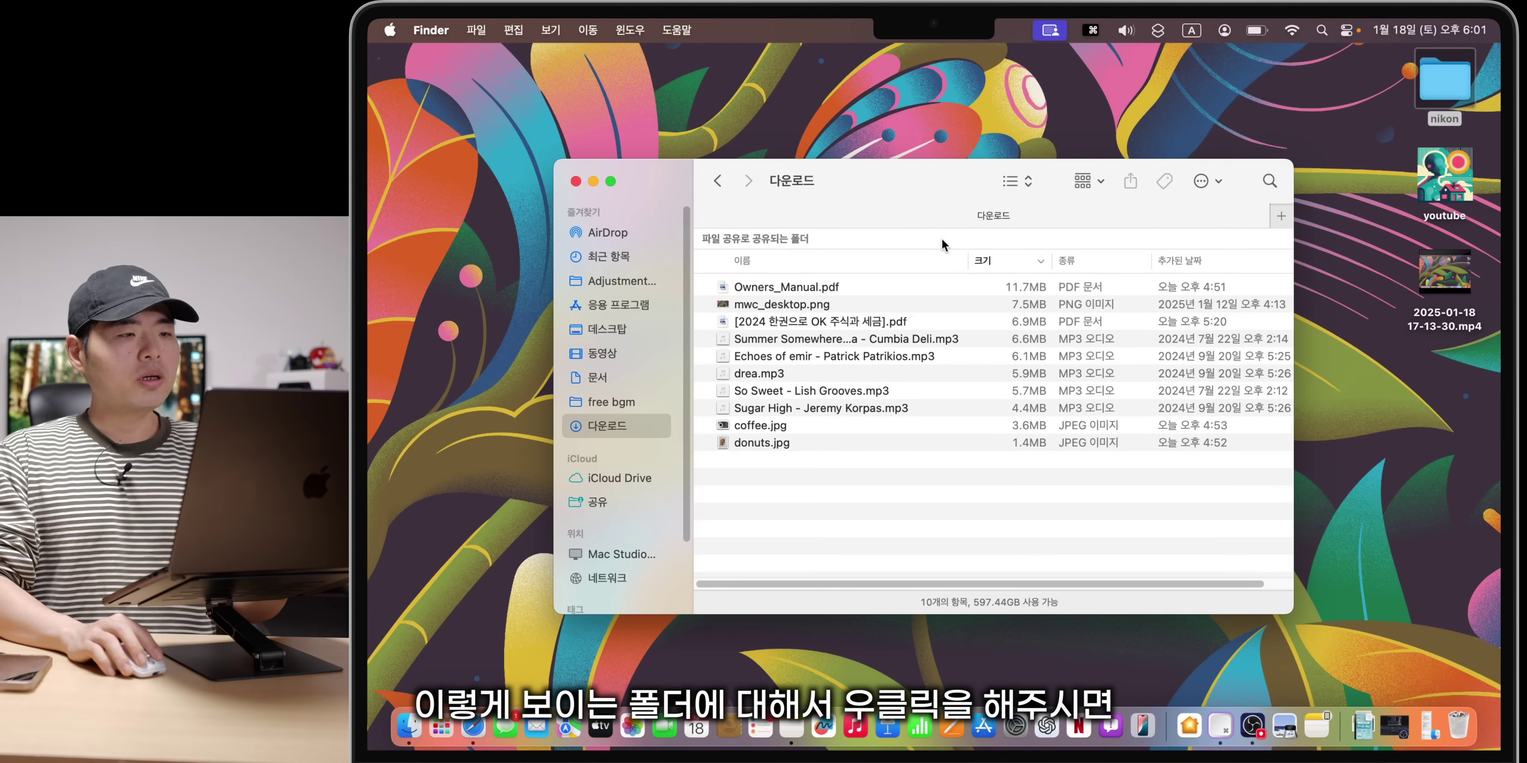
Step: Cycle the Downloads window's toolbar display through icon and text, icon only and text only, ending on icon only
right_click(846, 177)
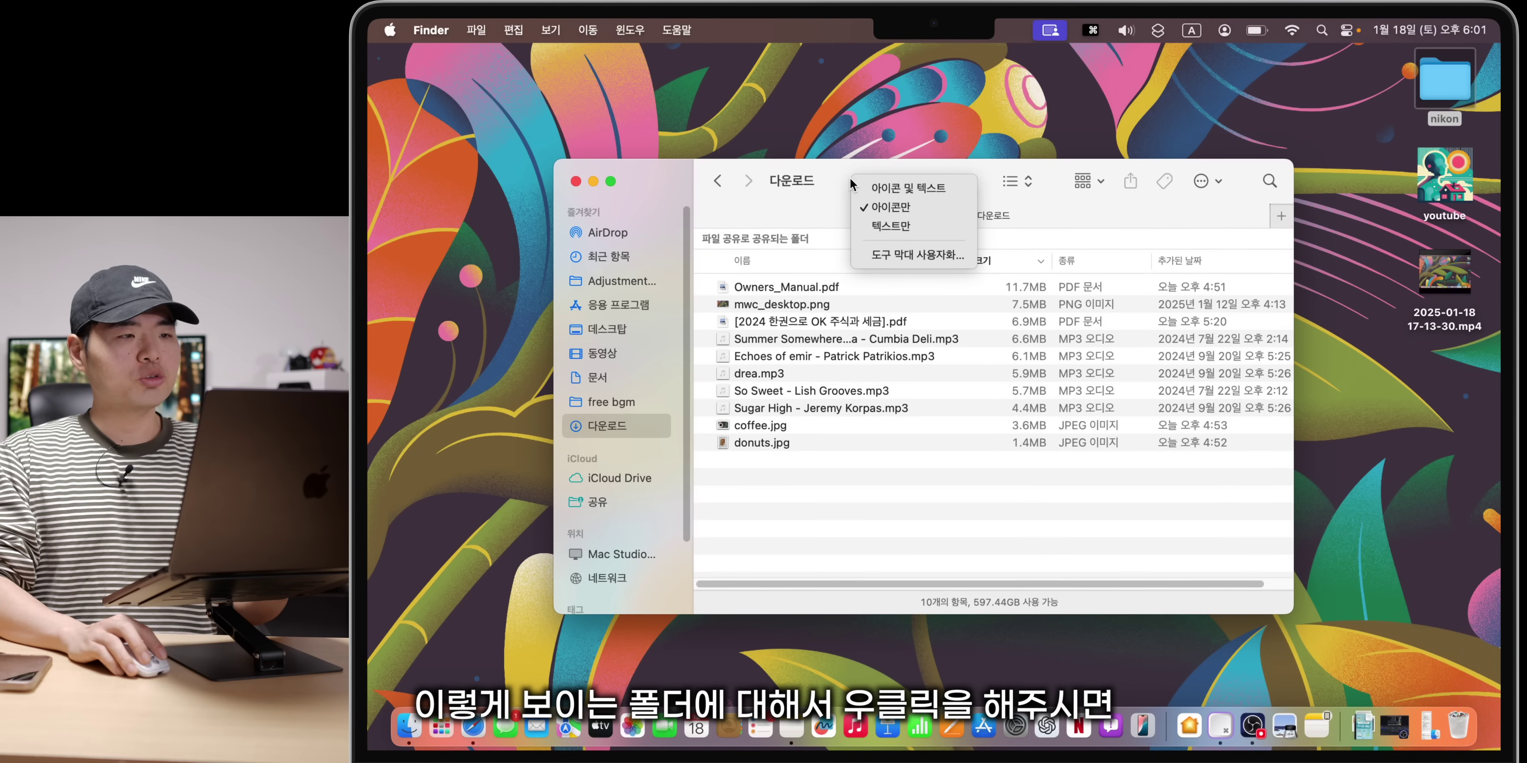
left_click(870, 176)
right_click(870, 177)
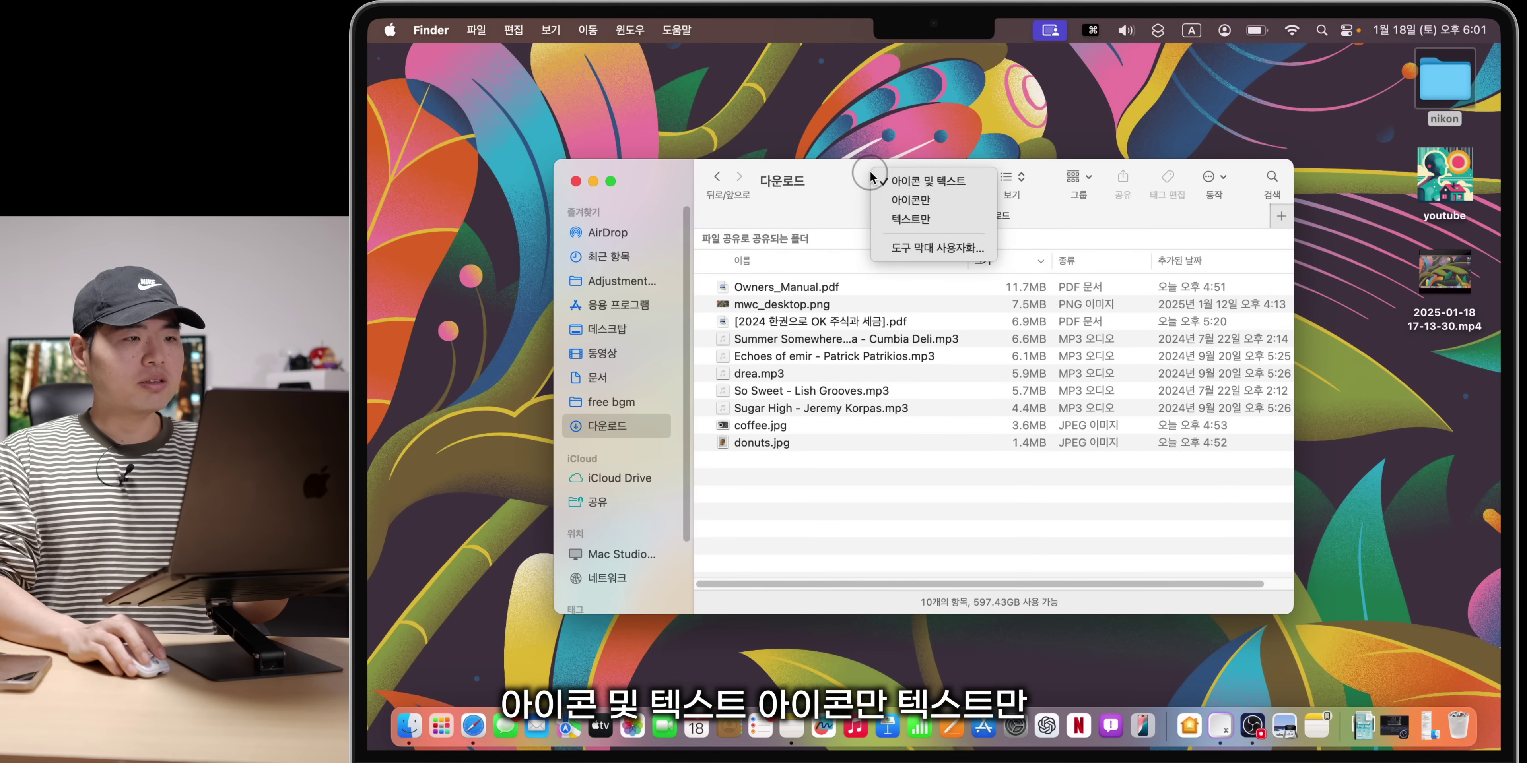
left_click(906, 204)
right_click(894, 178)
left_click(927, 227)
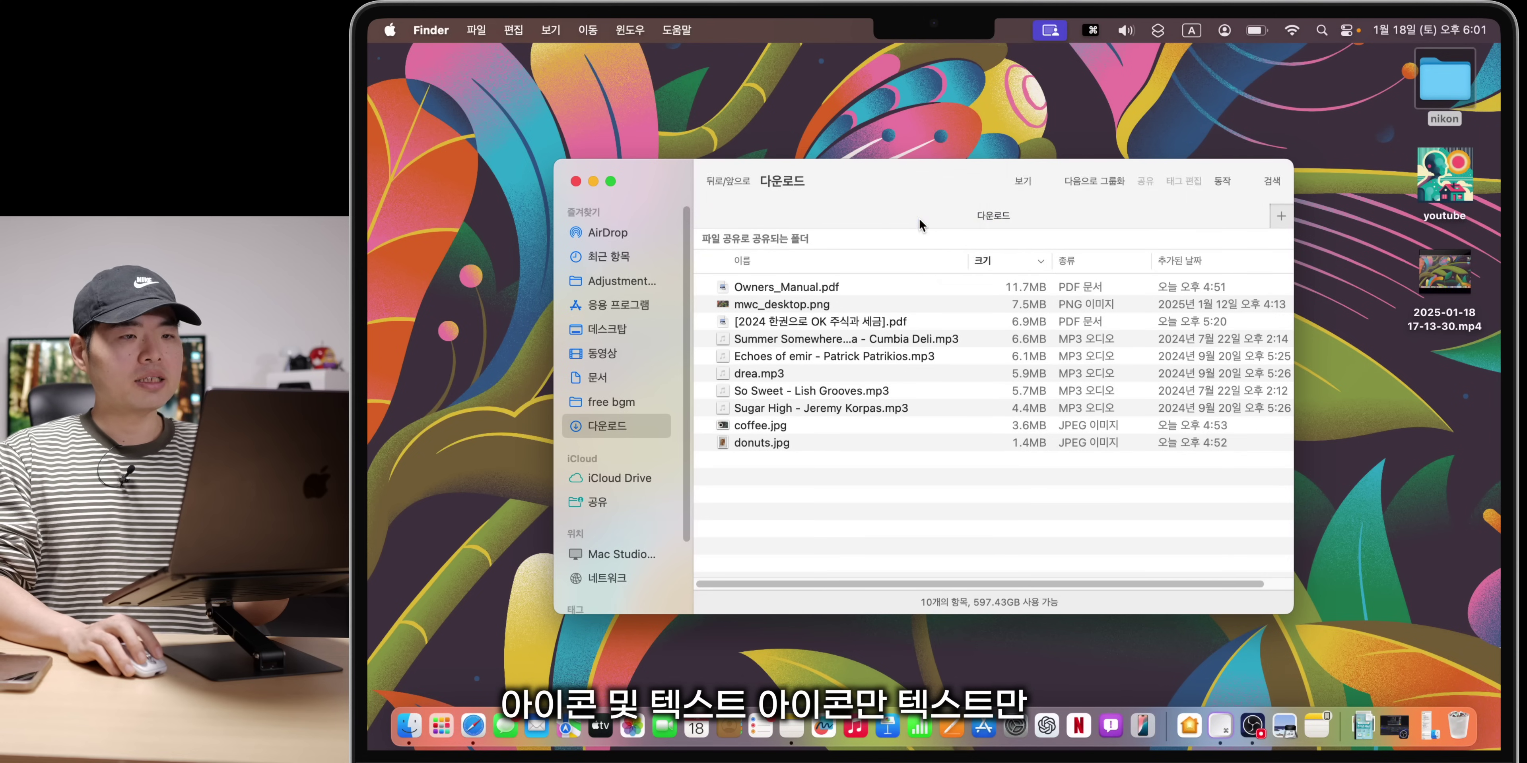
right_click(847, 191)
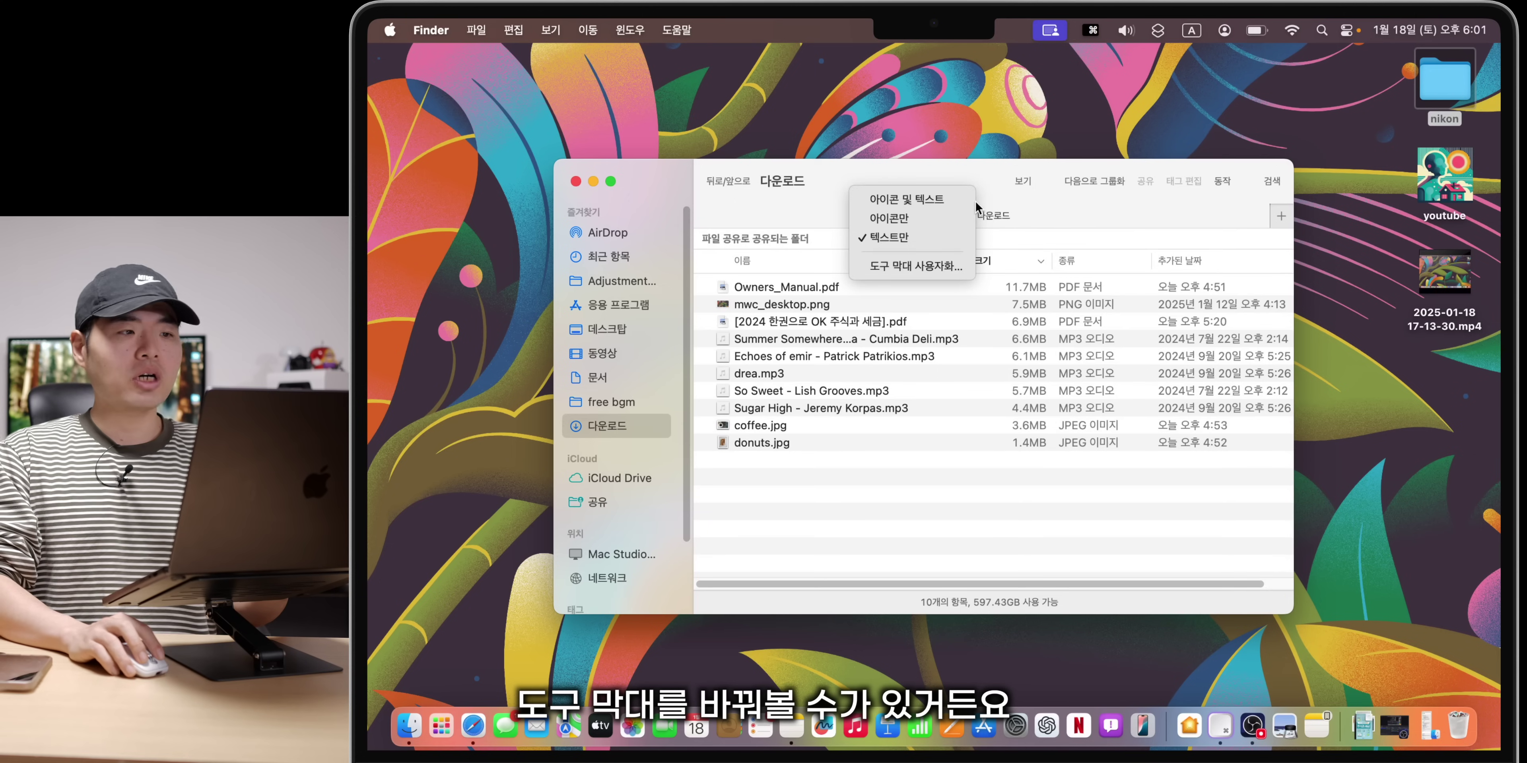
left_click(907, 219)
Step: Customize the Downloads window's toolbar by adding the Delete (삭제), Quick Look (훑어보기) and New Folder (새로운 폴더) items
right_click(878, 177)
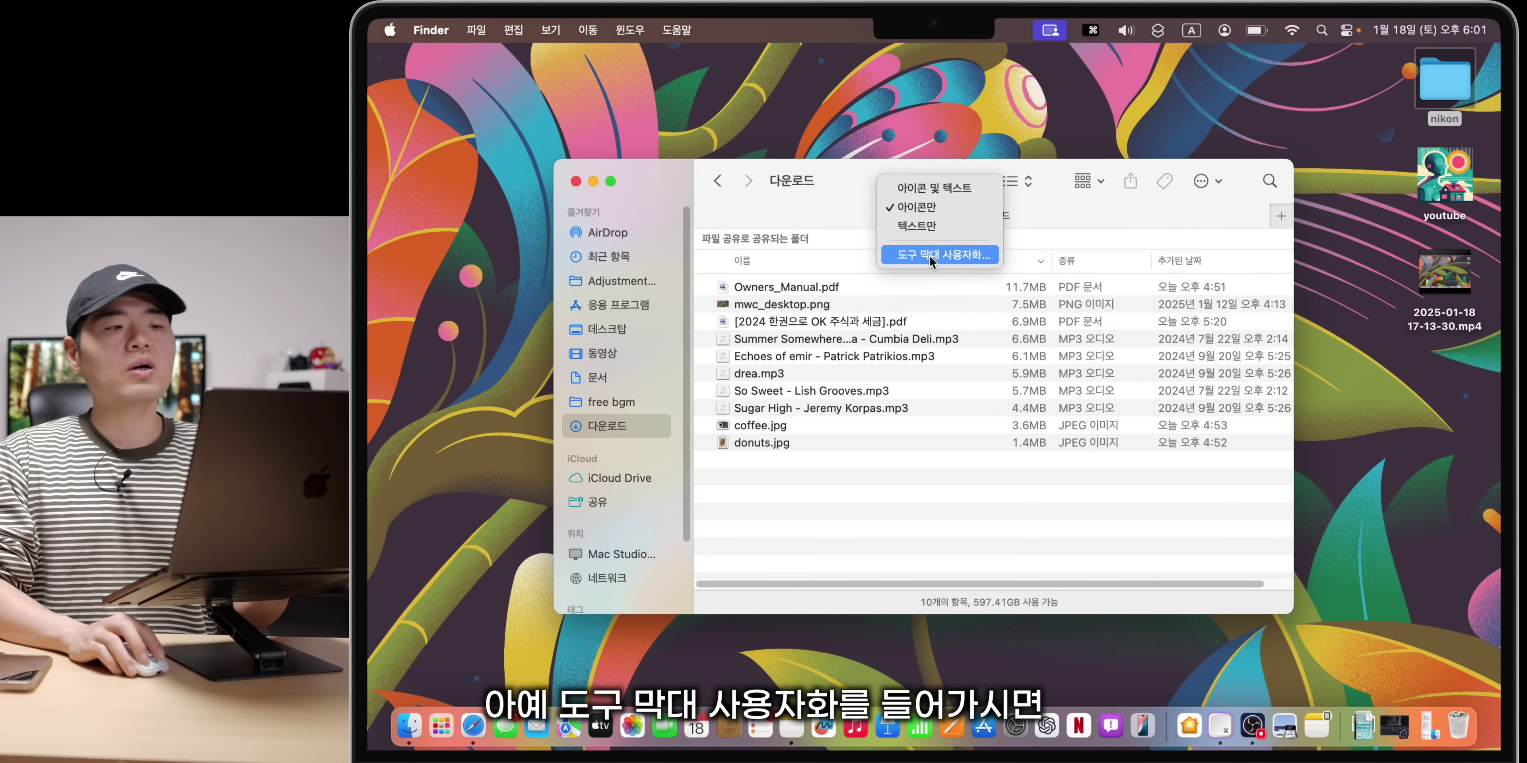
left_click(930, 256)
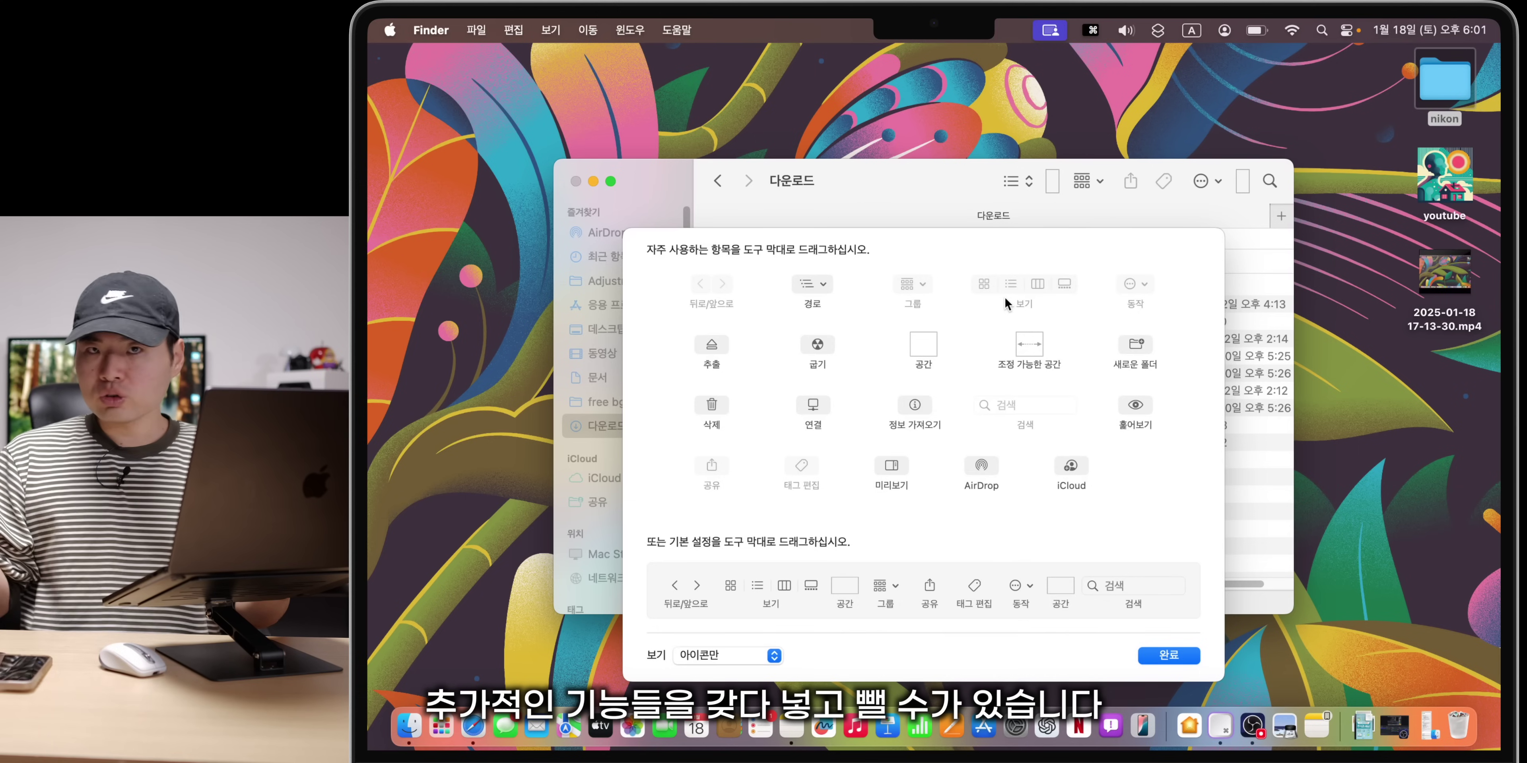
left_click_drag(711, 405, 829, 187)
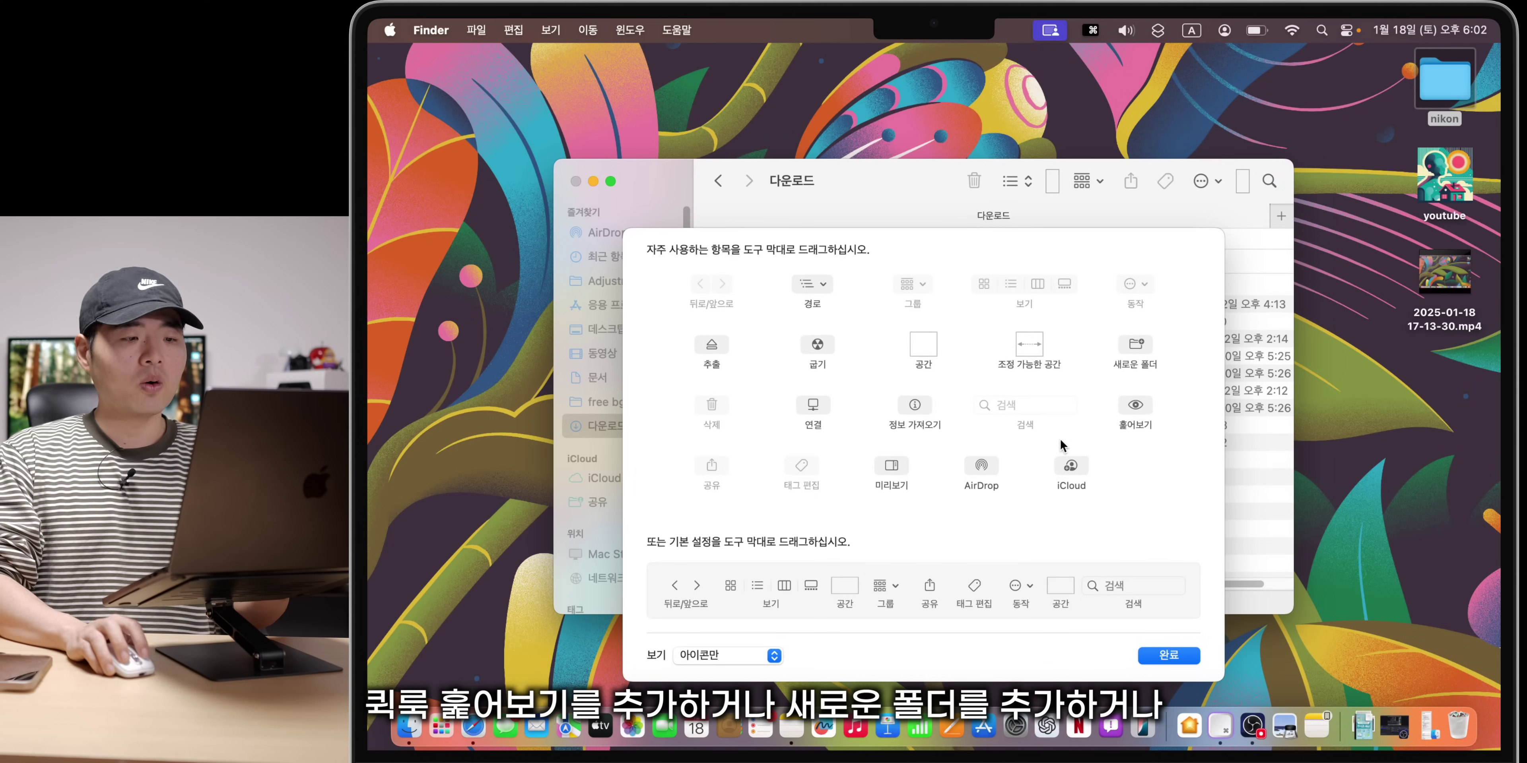
left_click_drag(1135, 404, 970, 181)
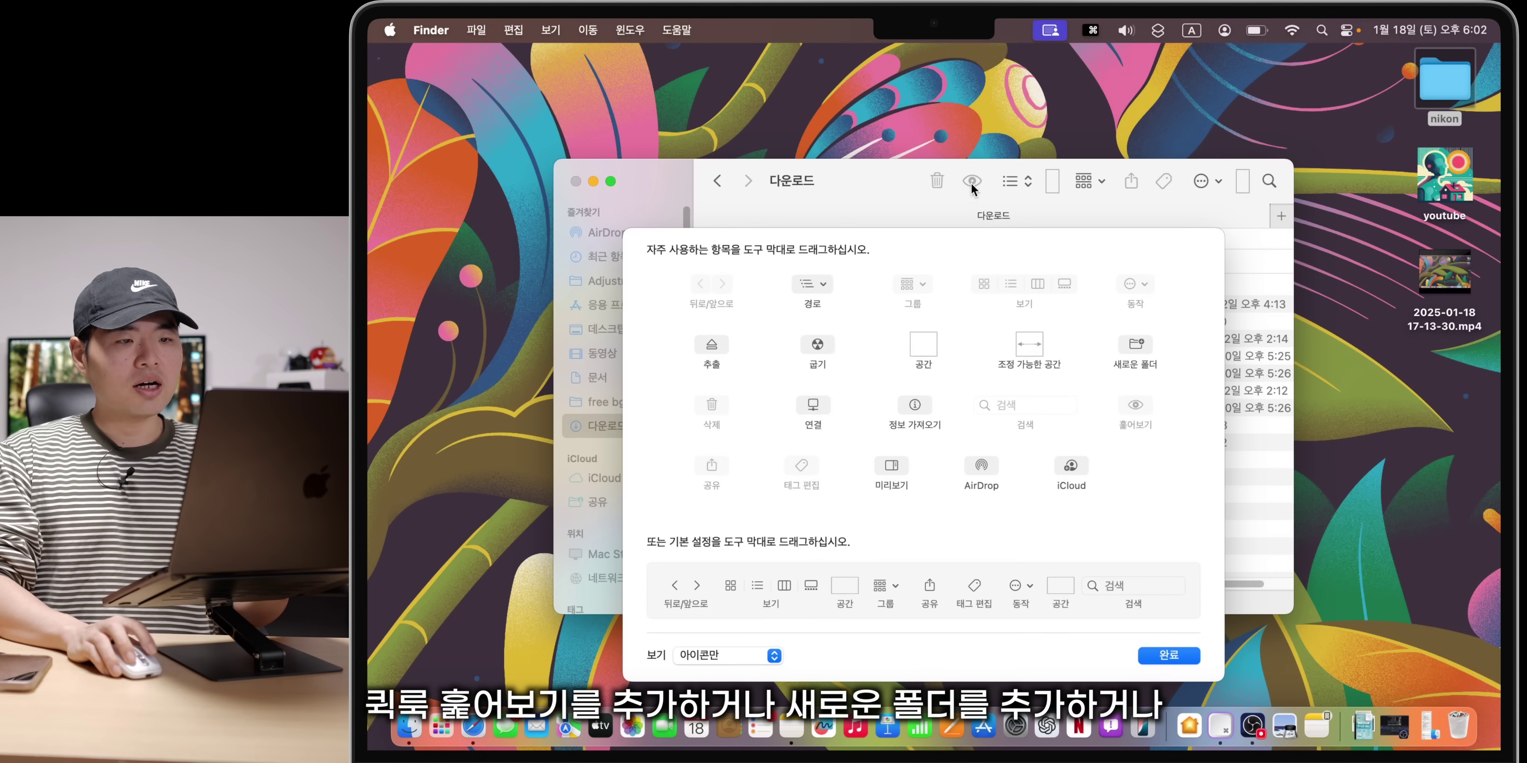
left_click_drag(1135, 347, 954, 181)
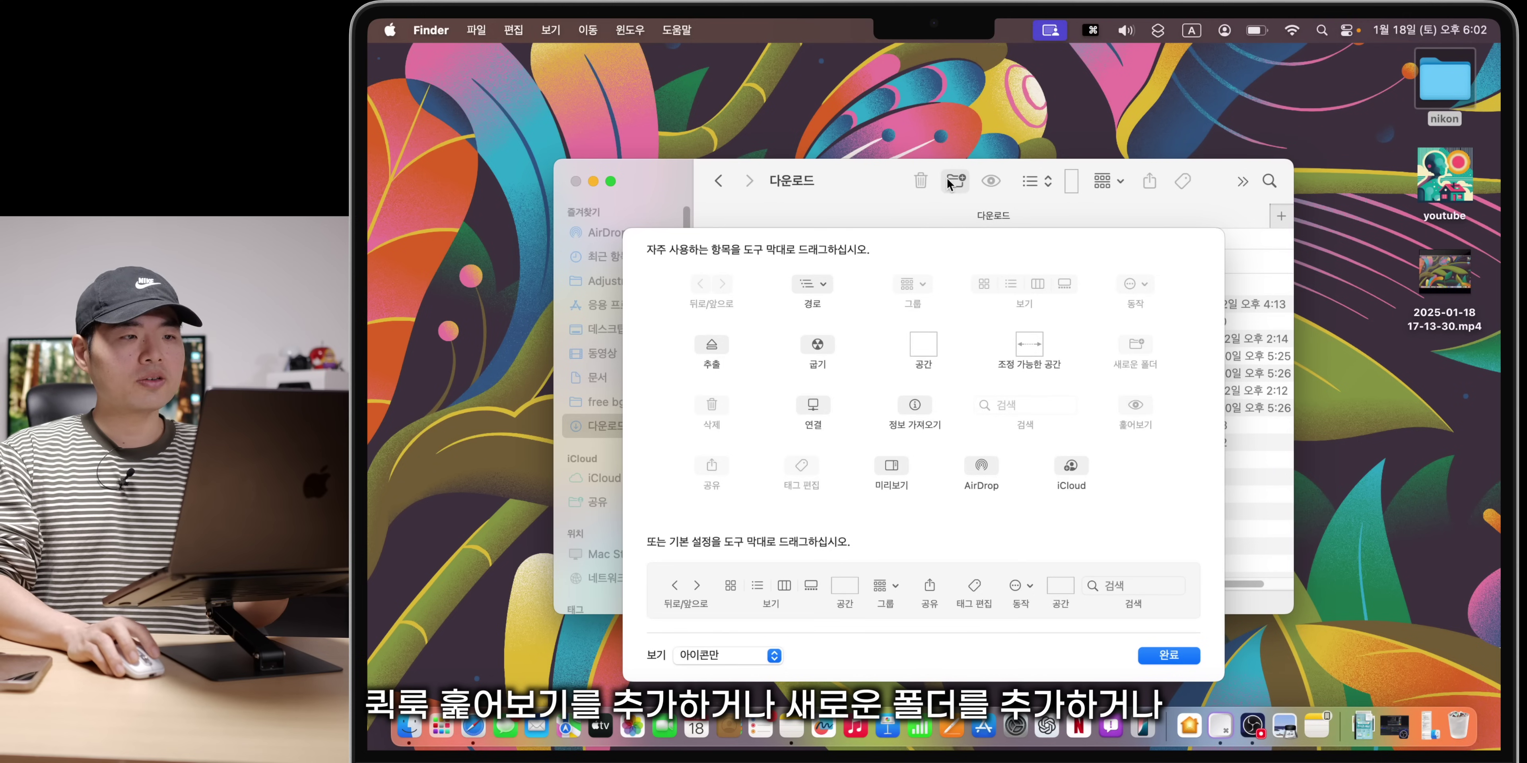
Step: Set the customized toolbar to display icon and text (아이콘 및 텍스트) and finish the customization
left_click(735, 655)
left_click(742, 636)
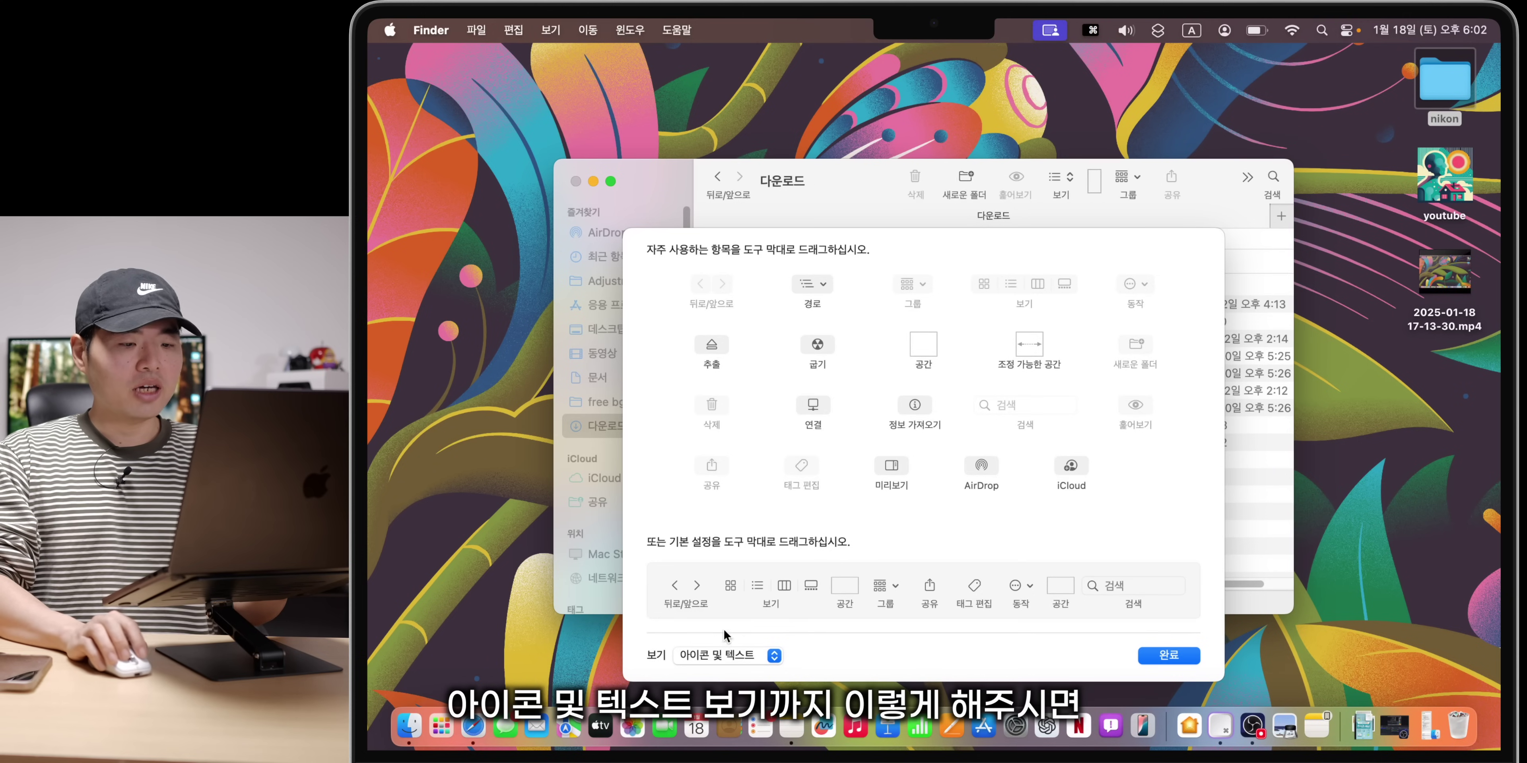
left_click(1169, 656)
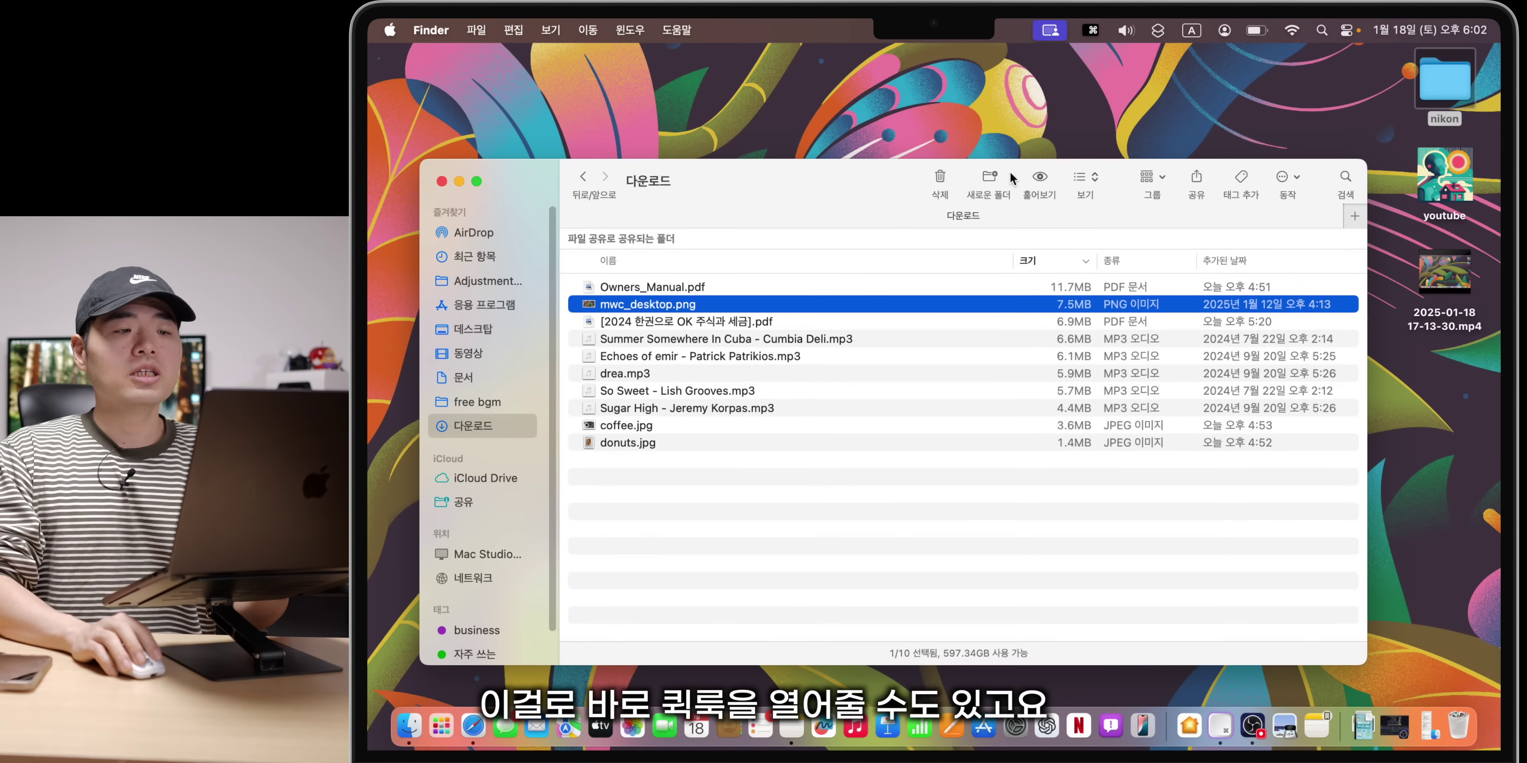
Step: Preview mwc_desktop.png with the toolbar's Quick Look item, close the preview and move the file to the Trash
left_click(1039, 178)
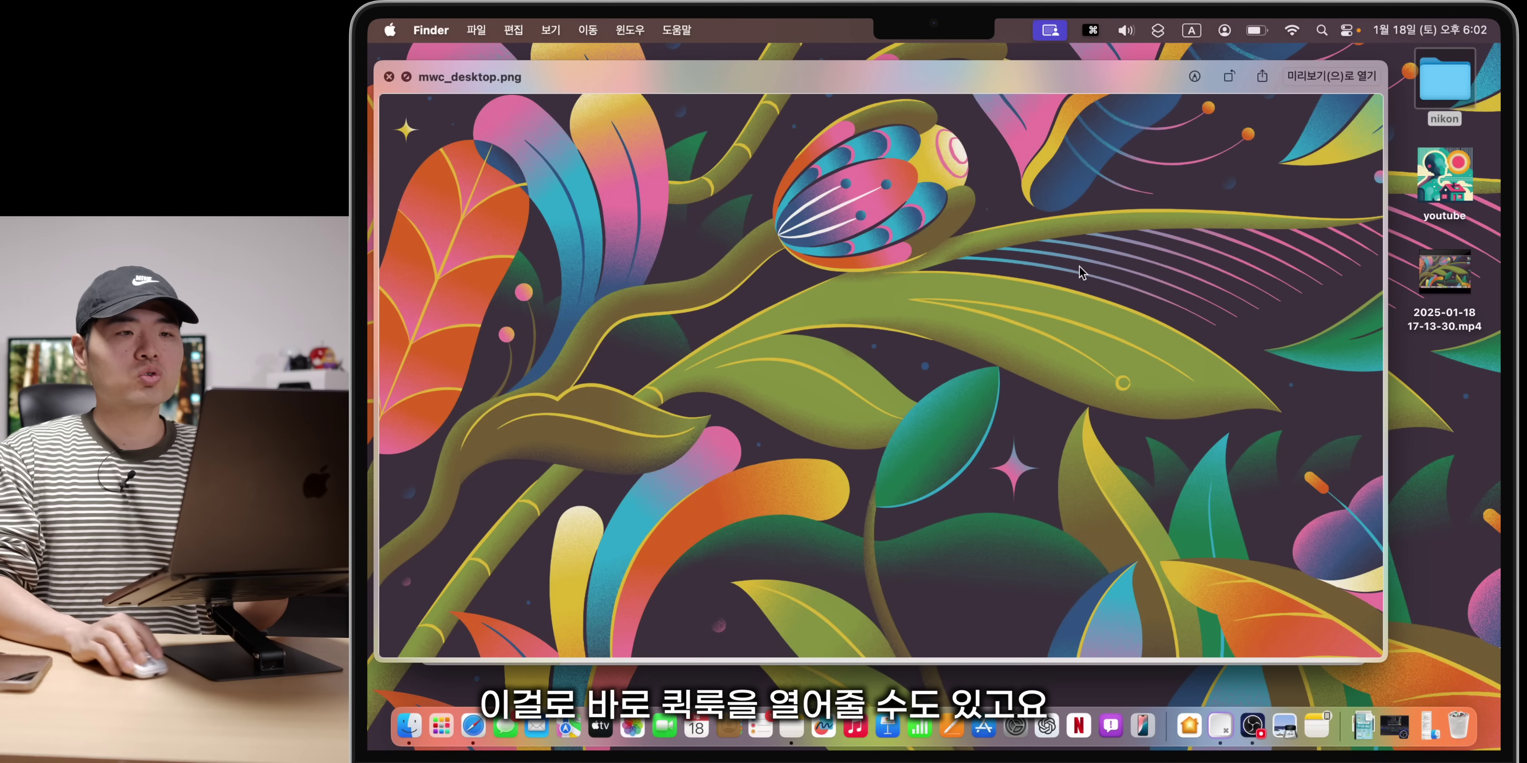
key("space")
left_click(937, 180)
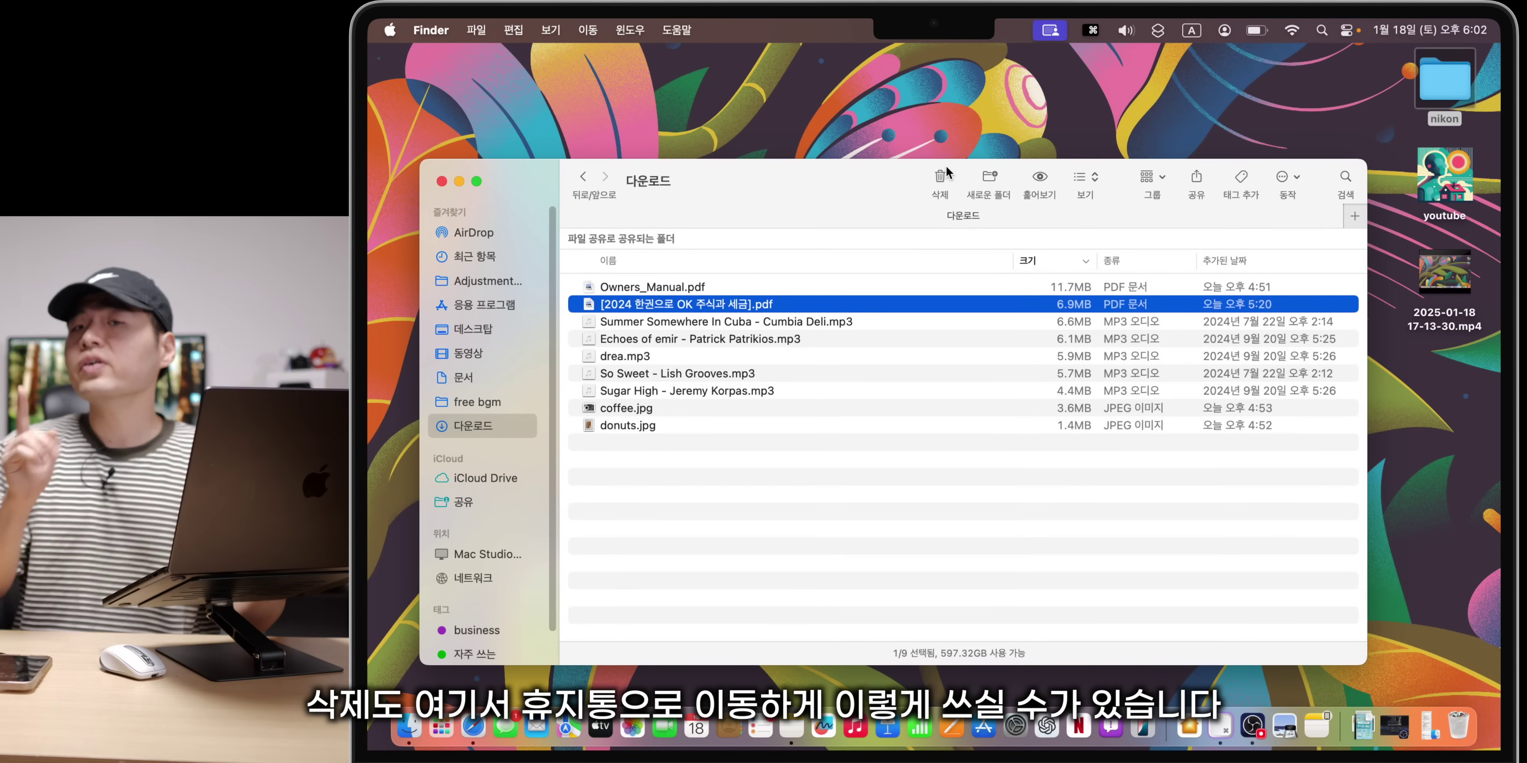
Step: Customize the toolbar again, removing Quick Look, adding AirDrop and Burn (굽기), and placing New Folder after the View control
right_click(774, 173)
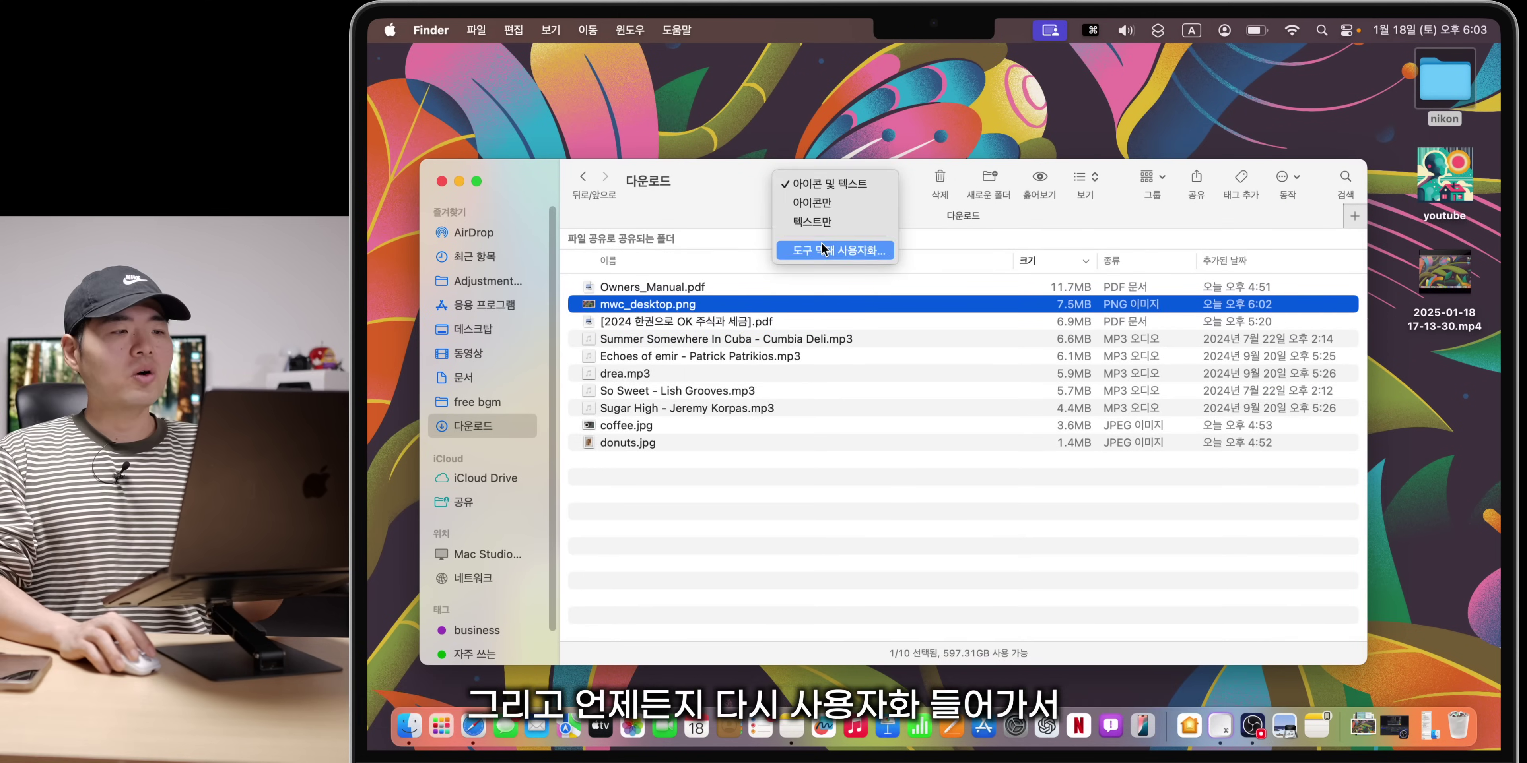
left_click(824, 249)
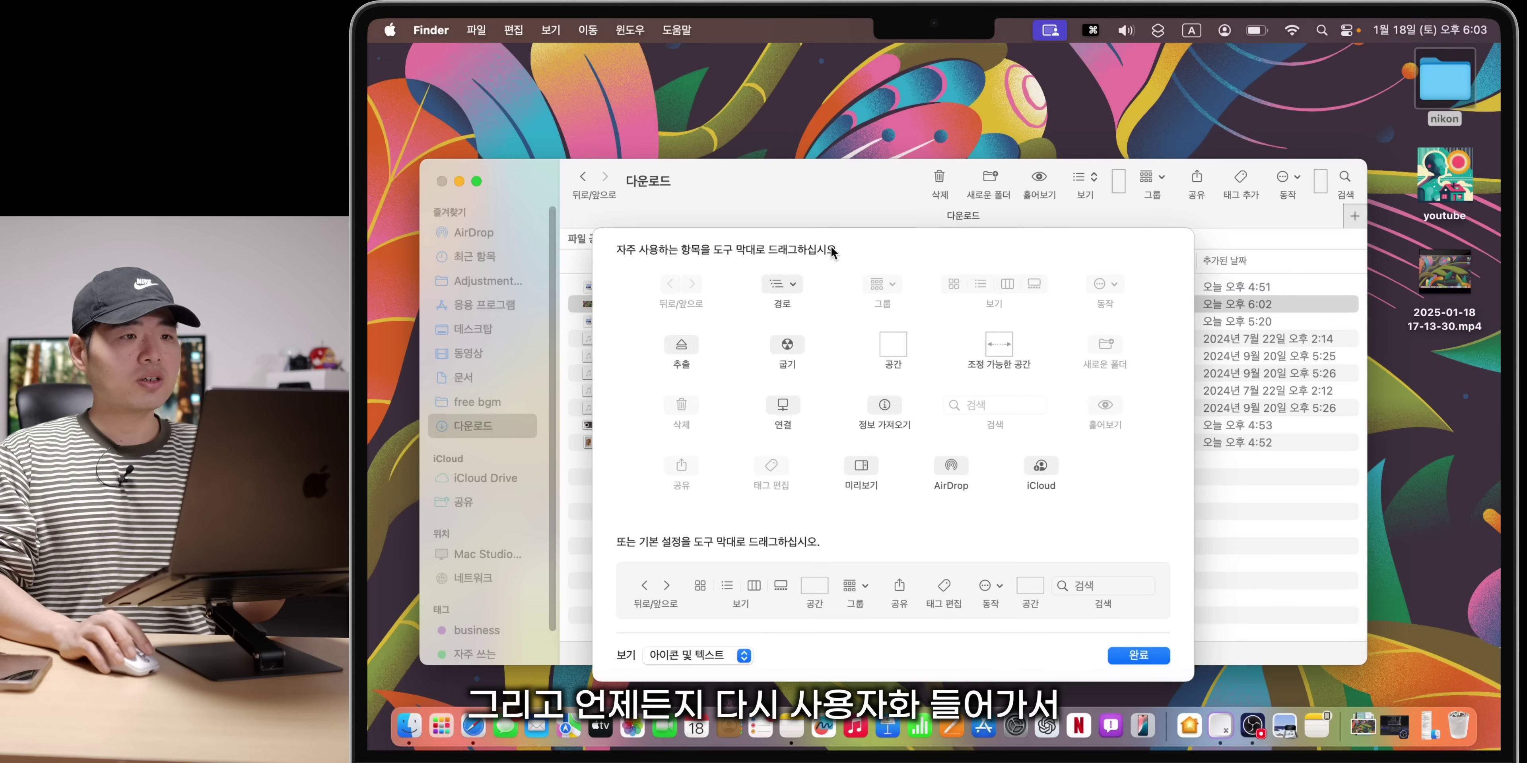
left_click_drag(994, 185, 1000, 295)
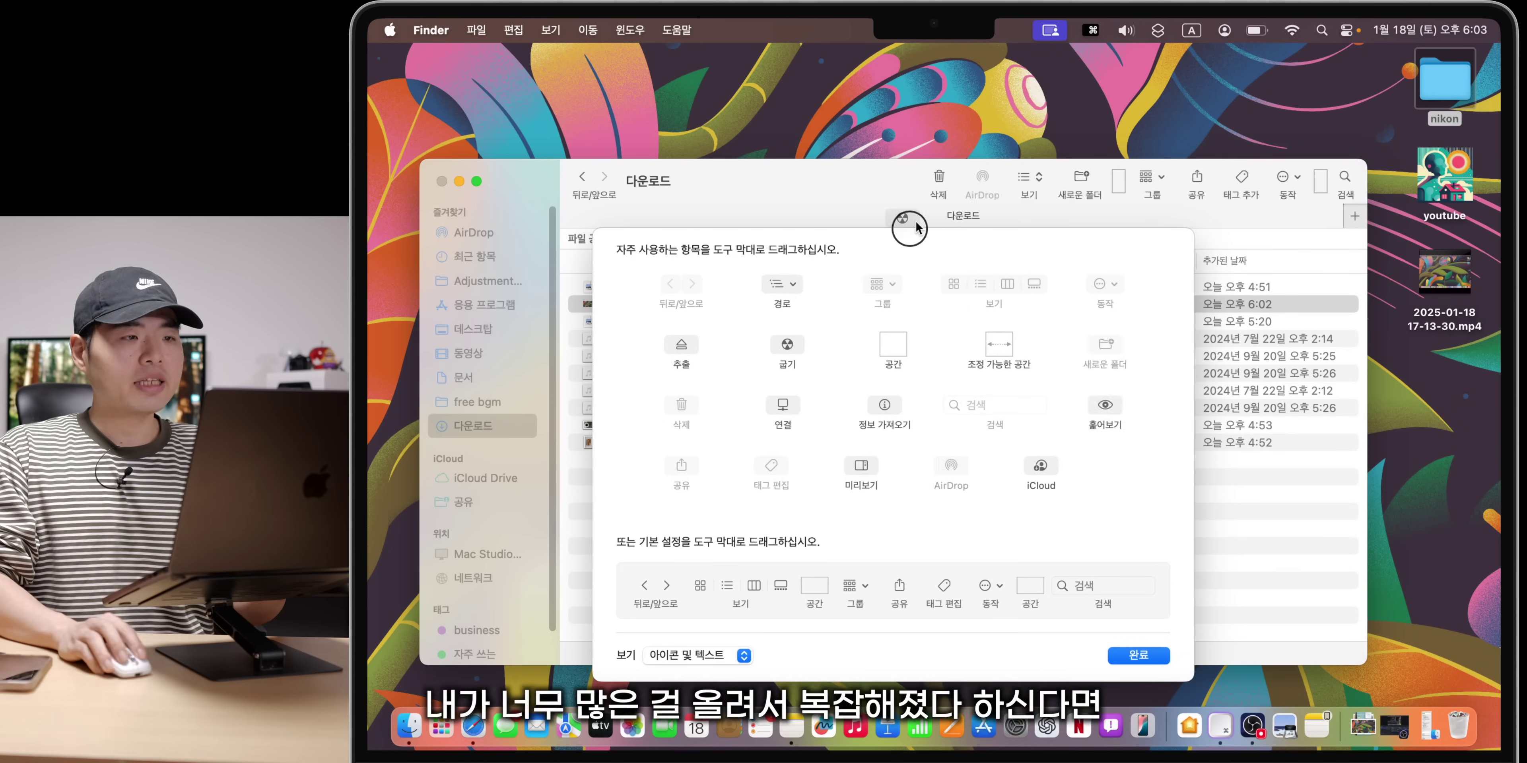
left_click_drag(903, 225, 944, 176)
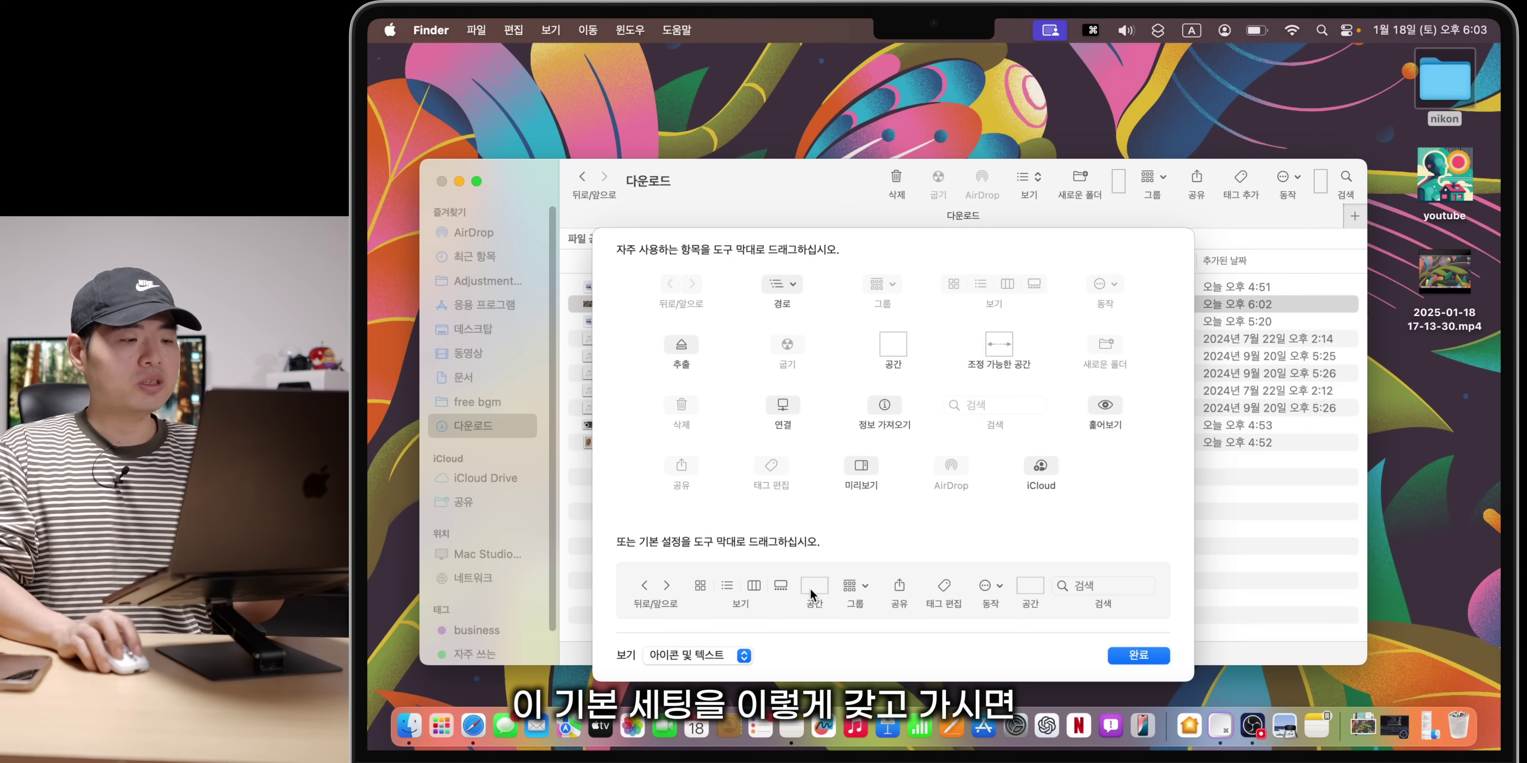
Step: Restore the default set of toolbar items and finish the customization
left_click_drag(812, 594, 926, 195)
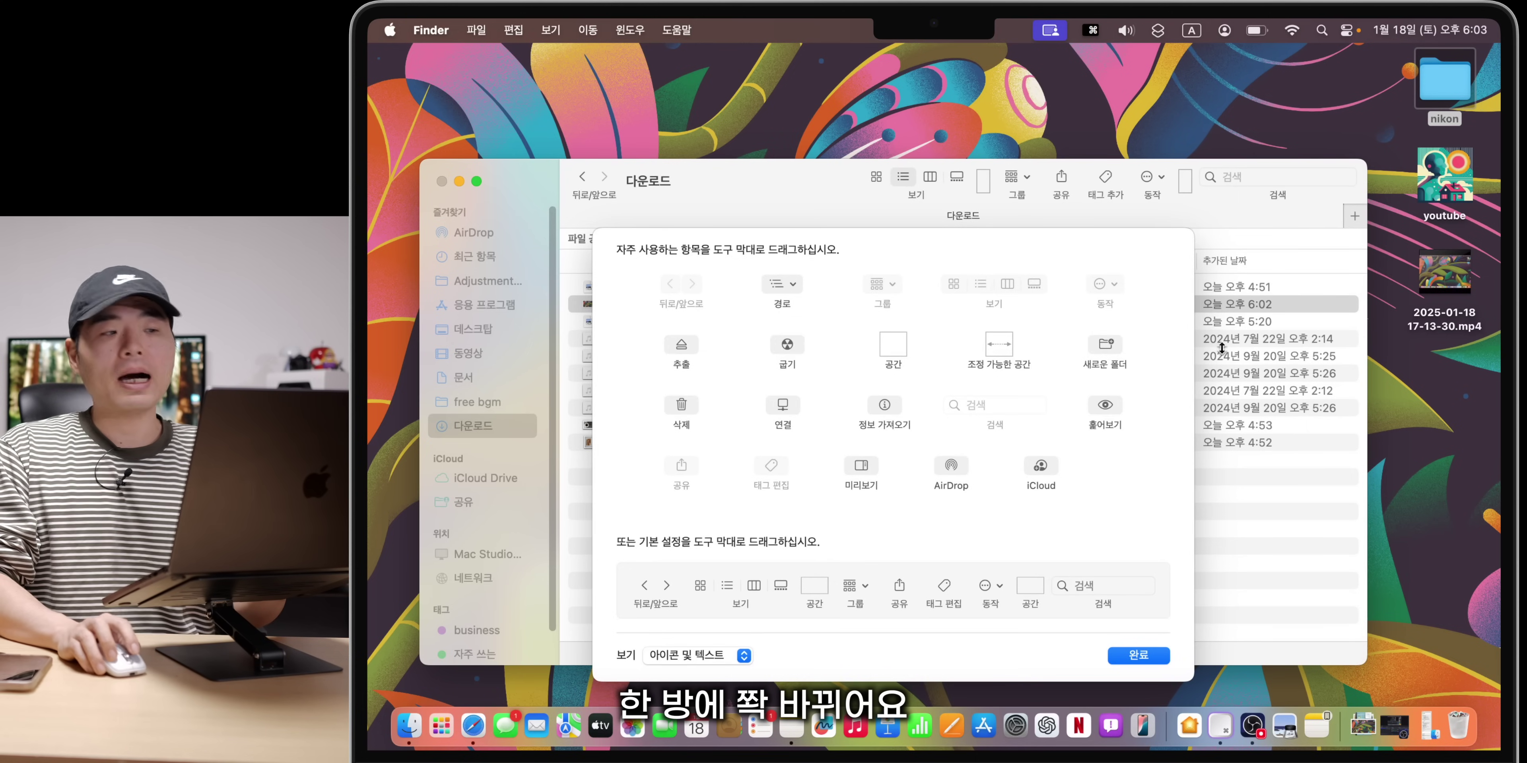
left_click(1156, 652)
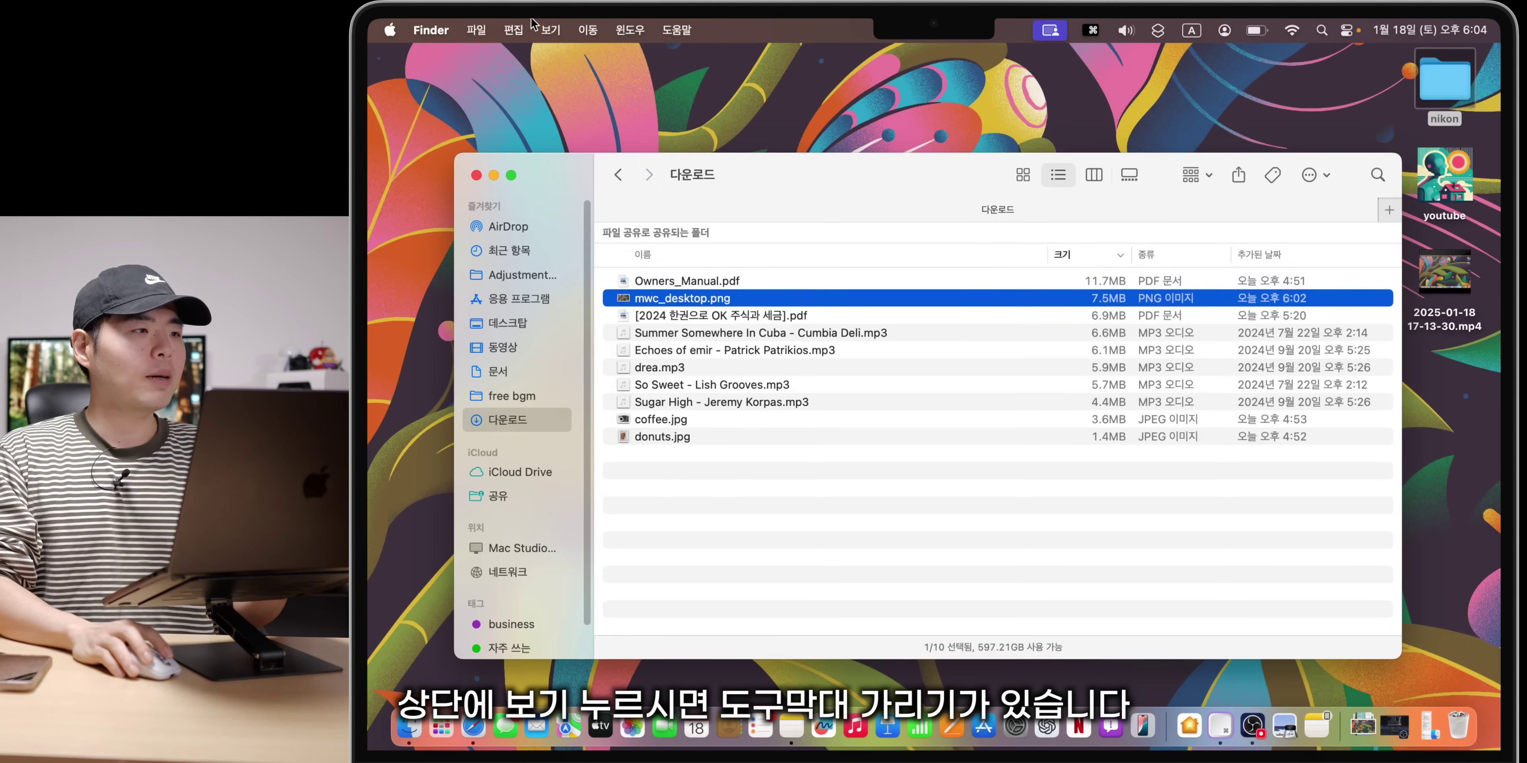
Step: Hide the toolbar of the Downloads window
left_click(547, 29)
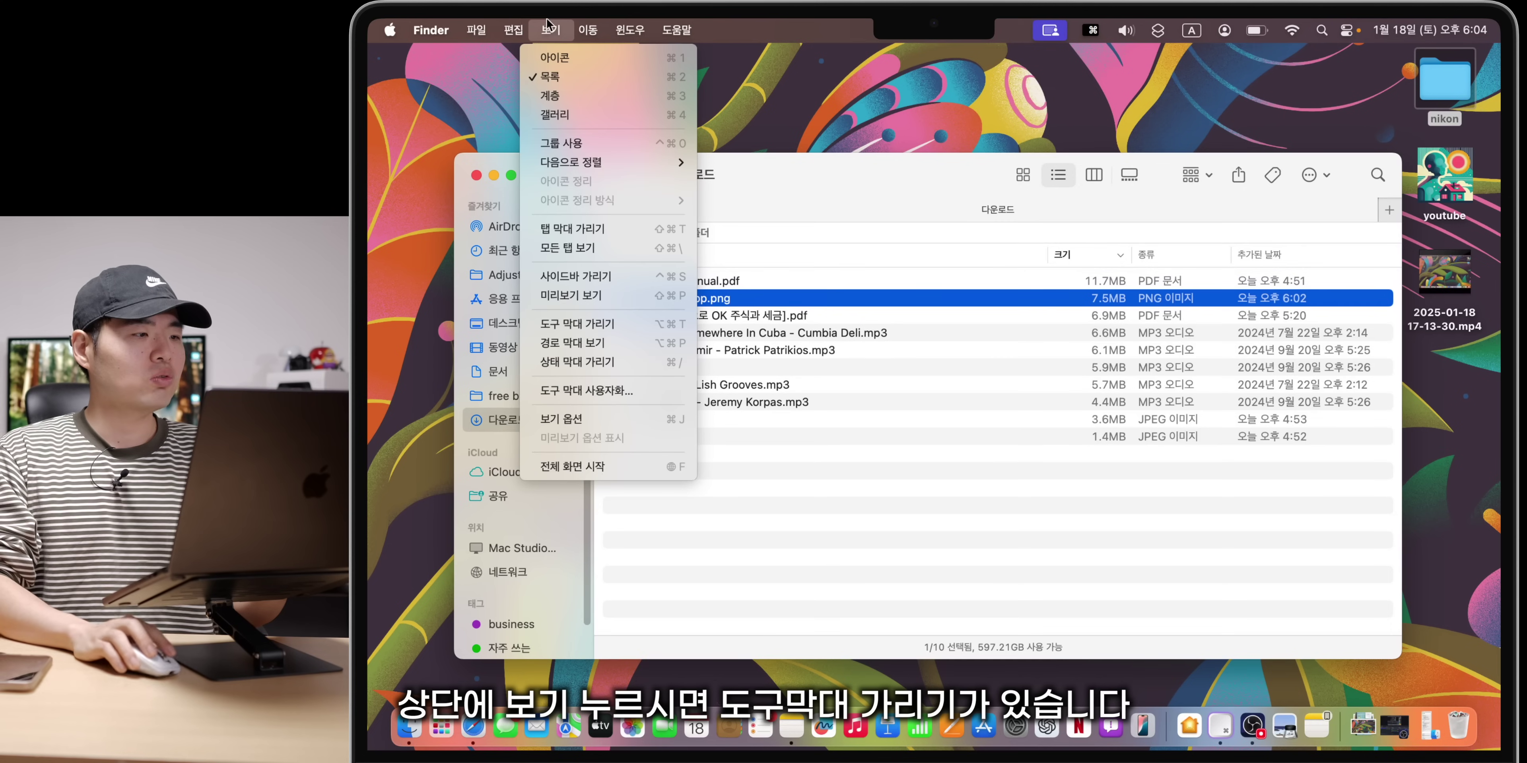
left_click(613, 324)
left_click(877, 555)
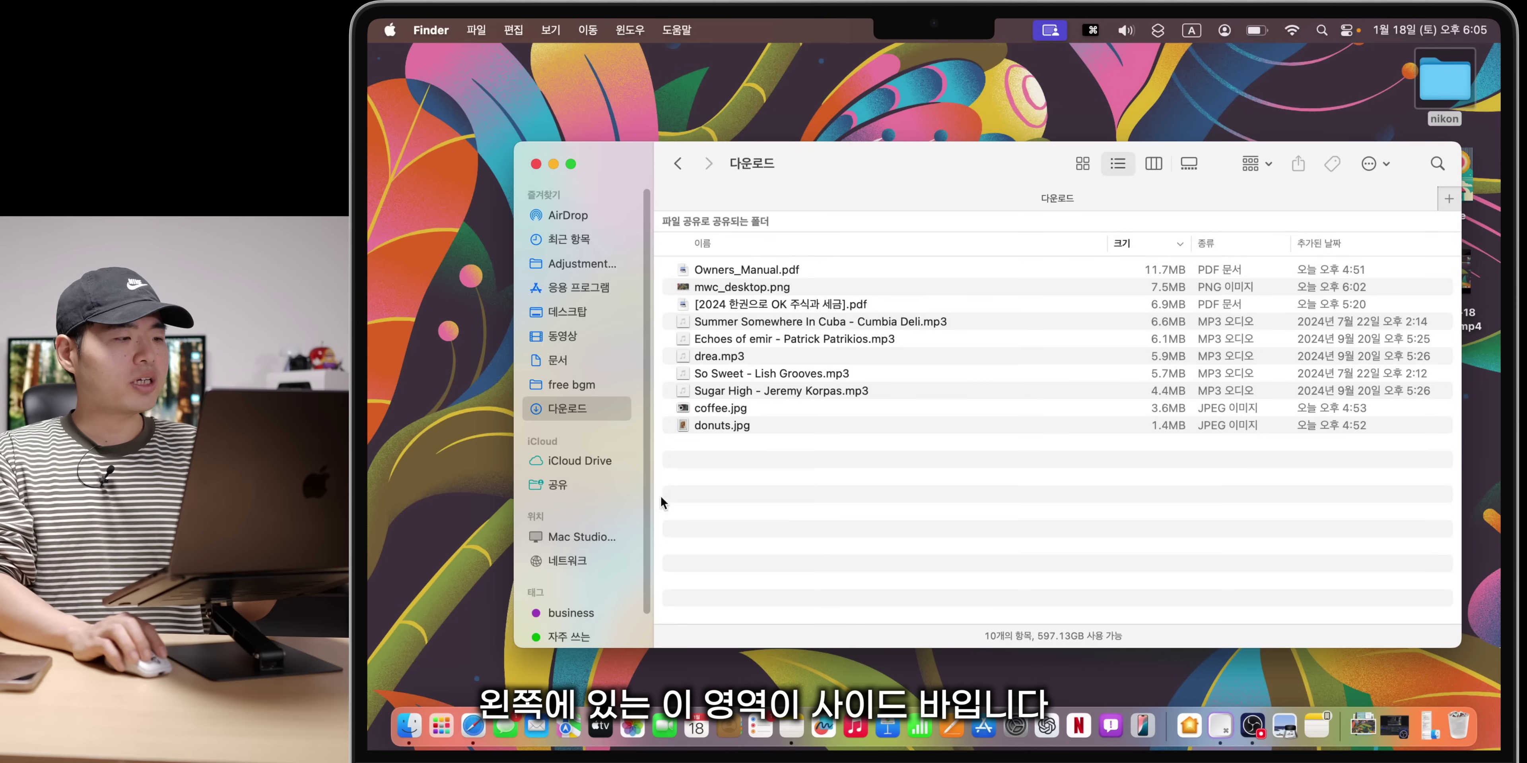
Step: Hide the sidebar of the Downloads window and show it again
left_click(556, 24)
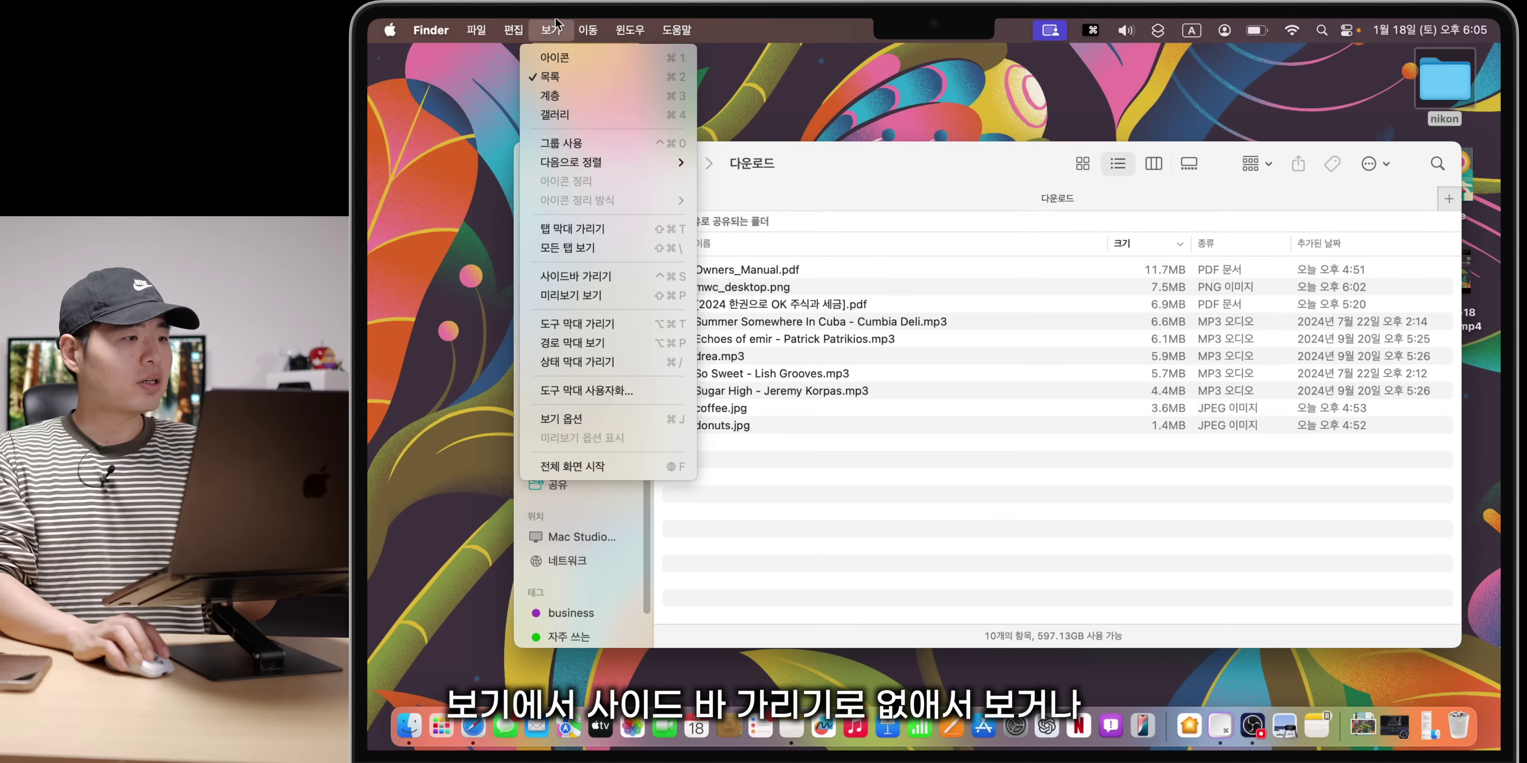
left_click(581, 277)
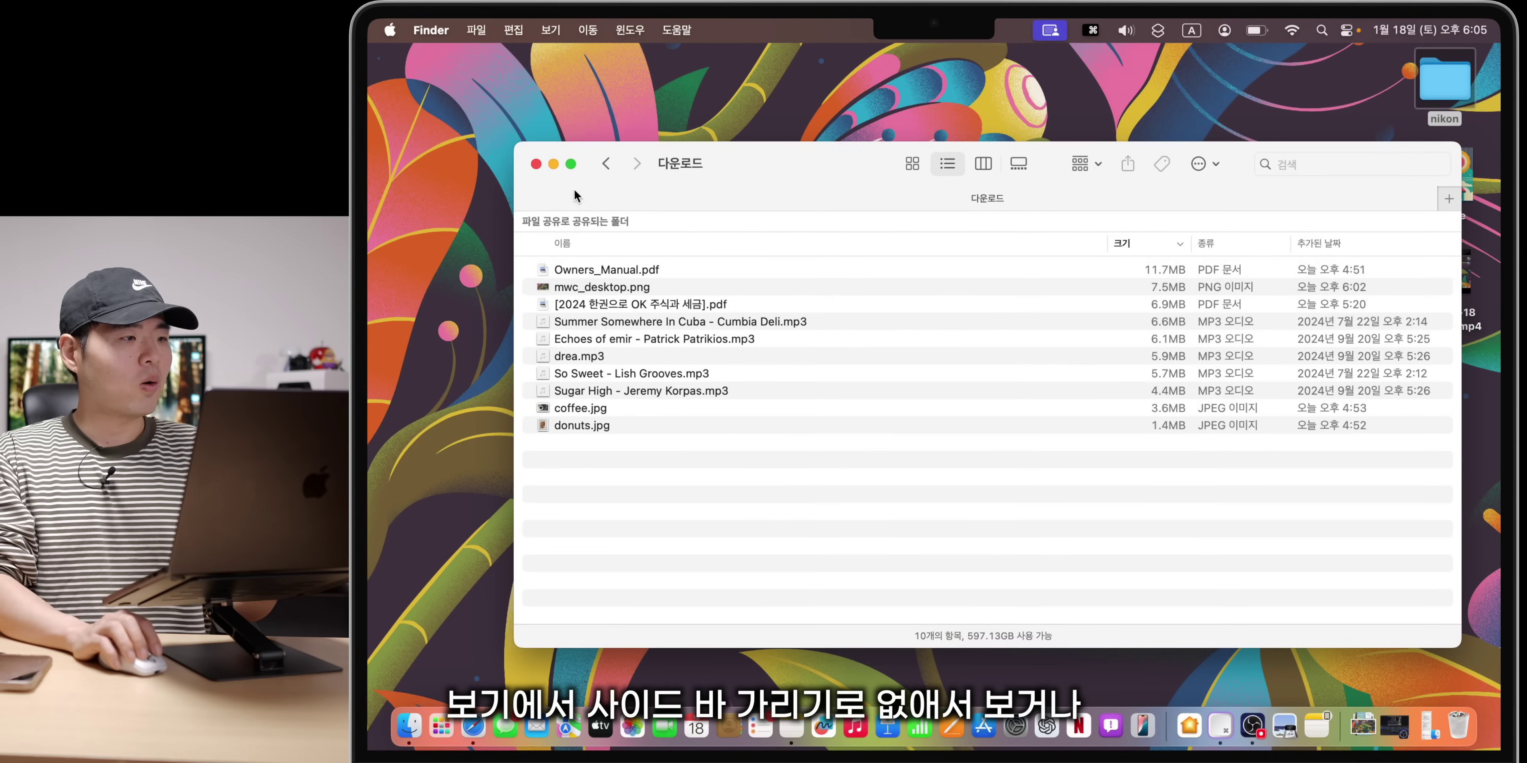
left_click(547, 27)
left_click(583, 275)
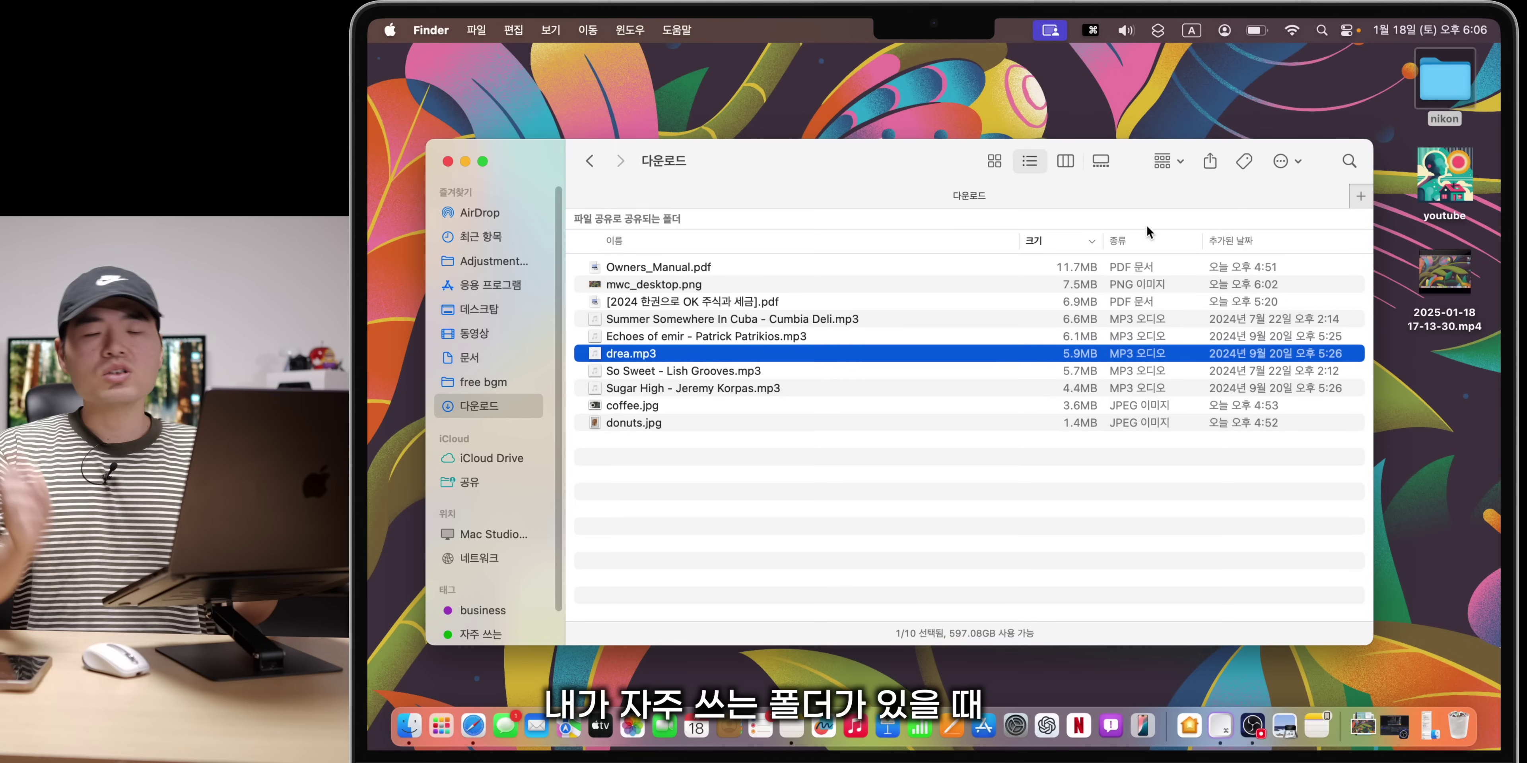
Step: Add the desktop's nikon folder to the sidebar favorites below the Adjustment folder and open it from there
left_click_drag(1444, 80, 517, 277)
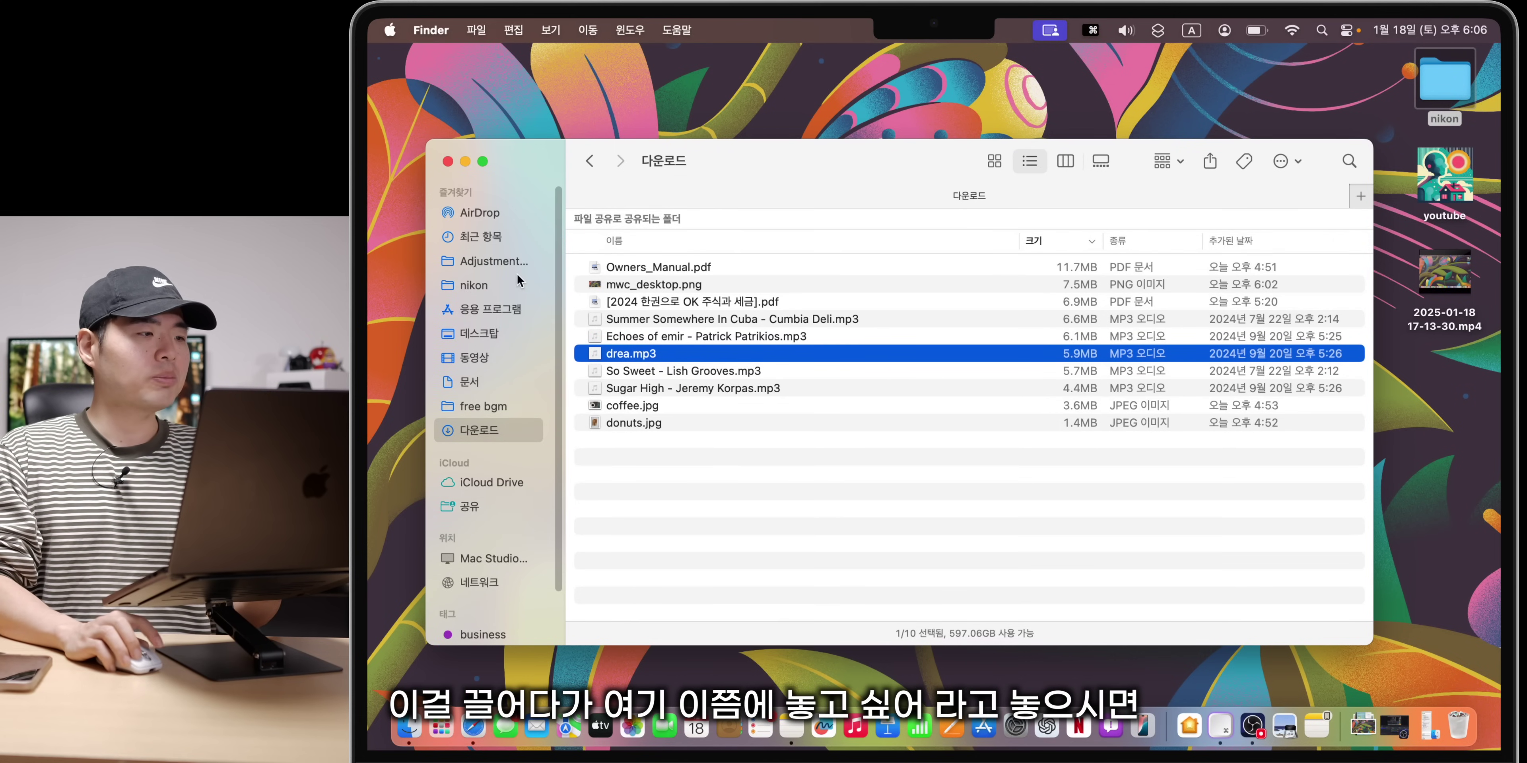
left_click(477, 286)
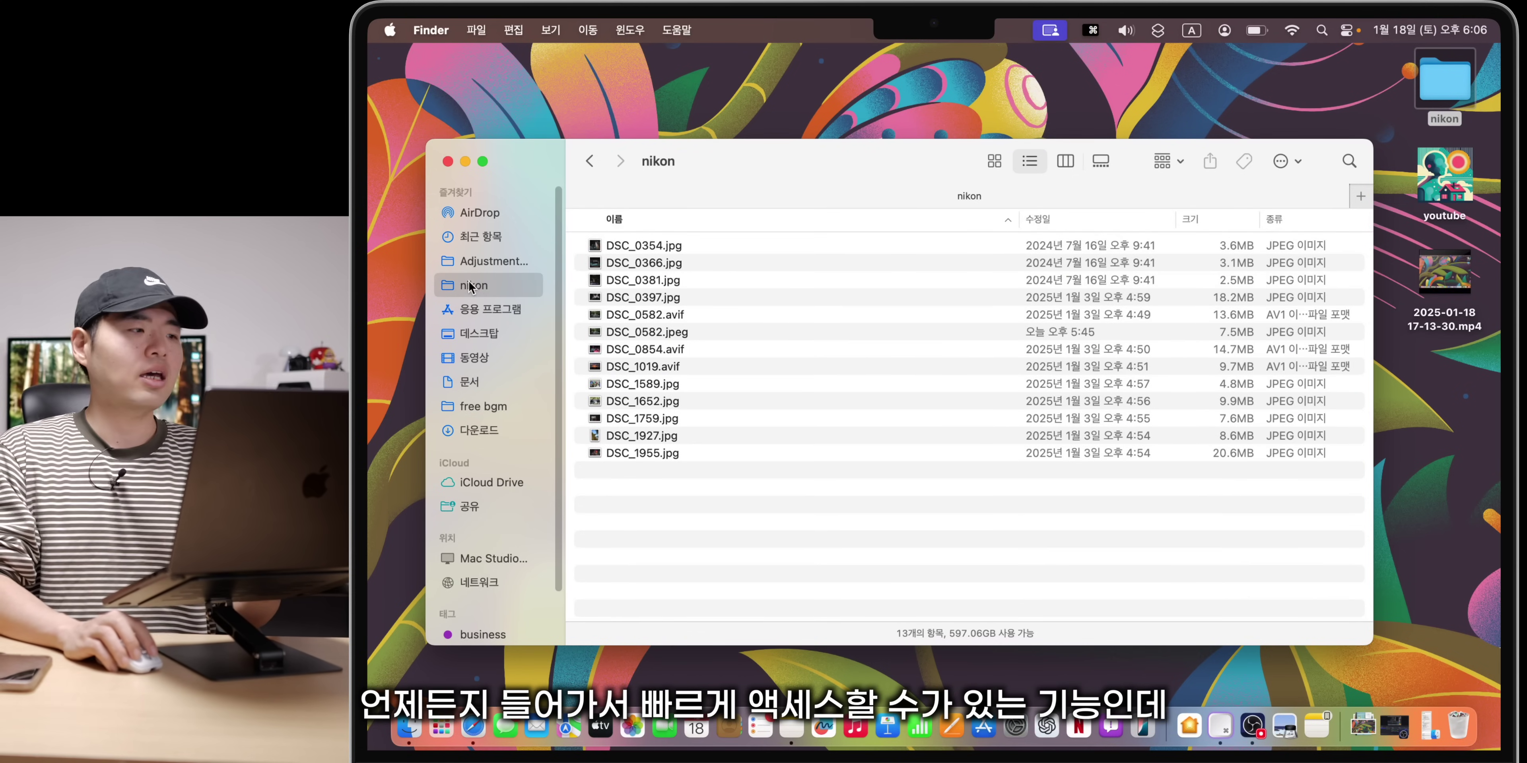
Step: Remove the nikon folder from the sidebar, and collapse and re-expand the Favorites (즐겨찾기) section
right_click(470, 286)
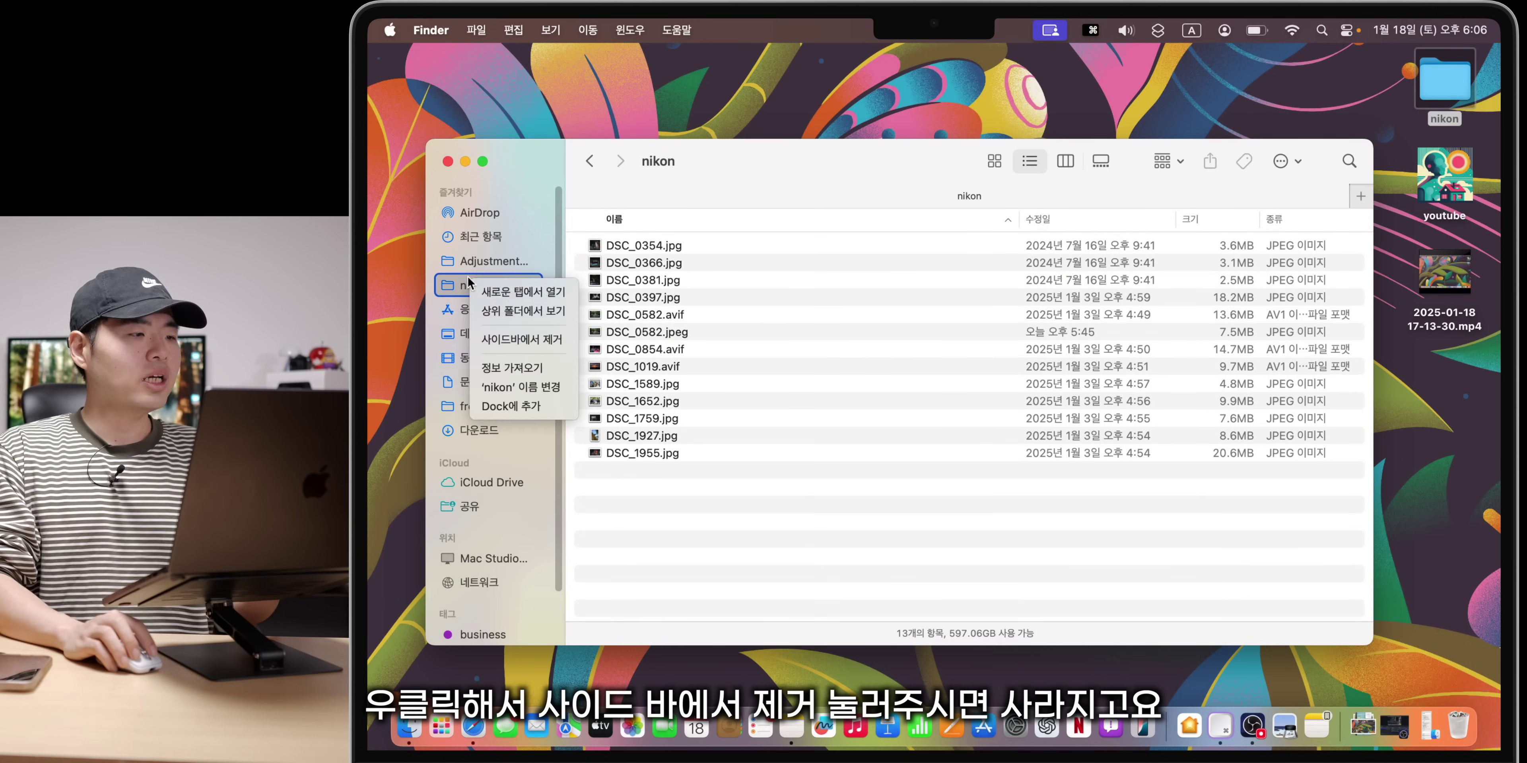
left_click(536, 341)
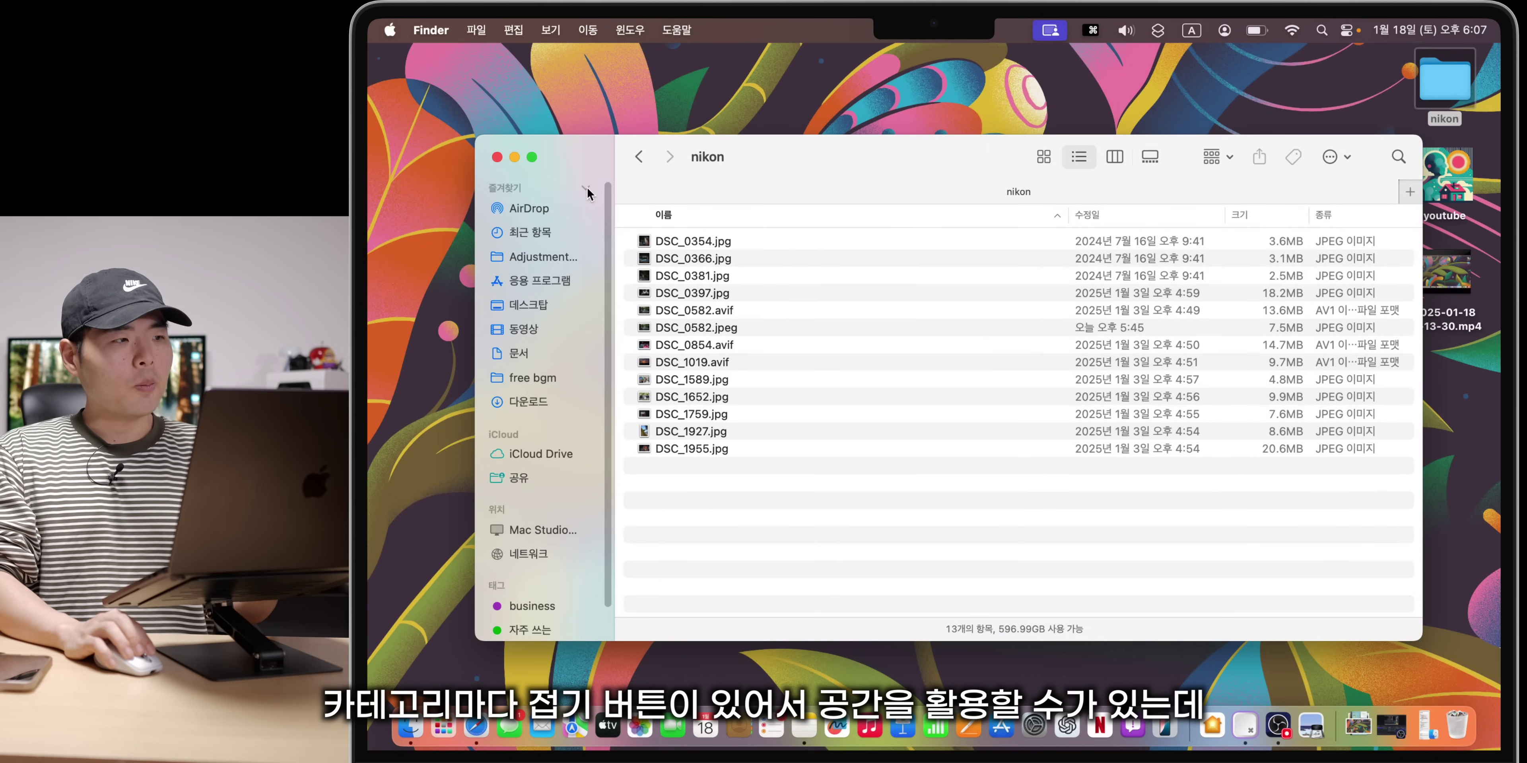
left_click(588, 189)
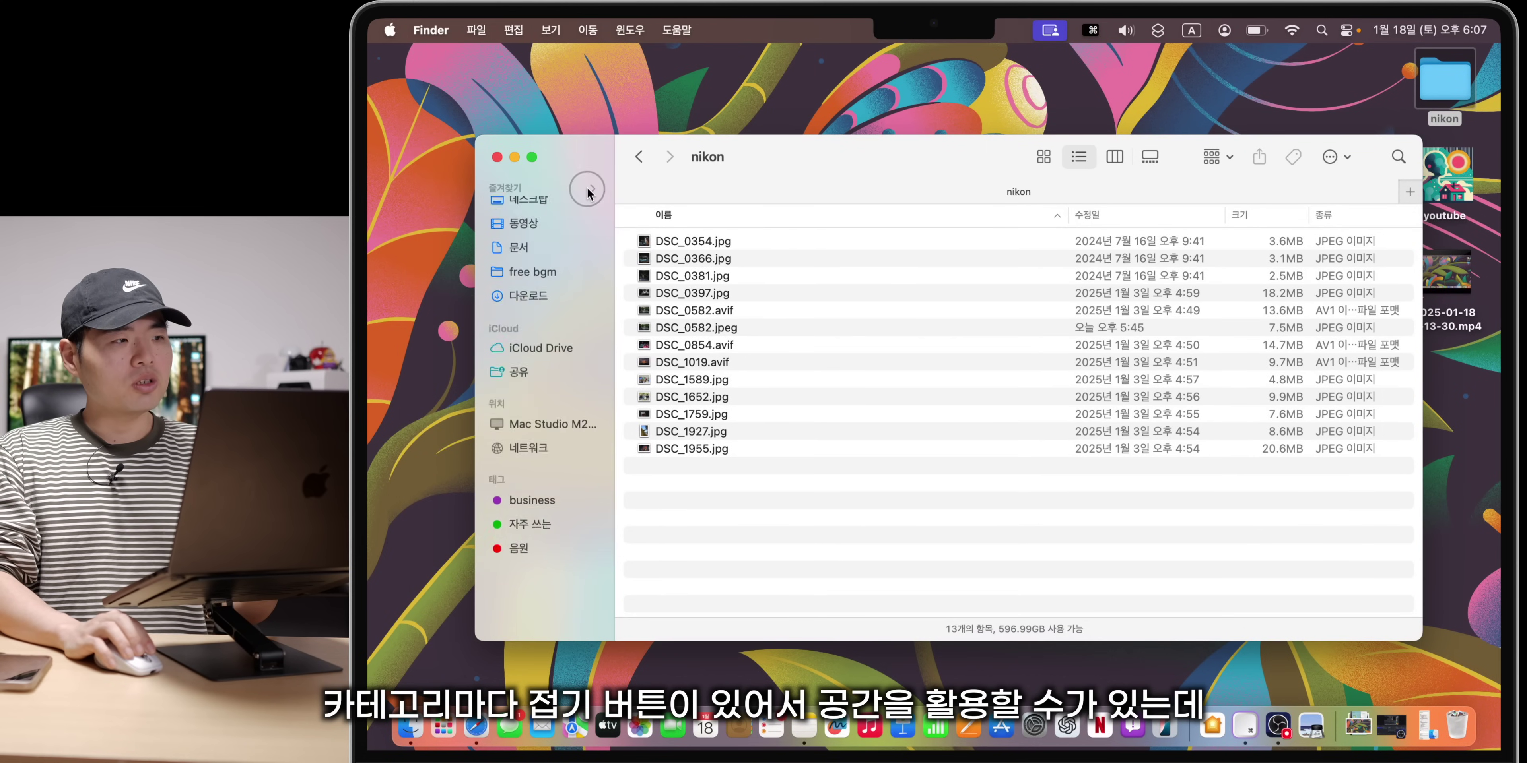
left_click(588, 188)
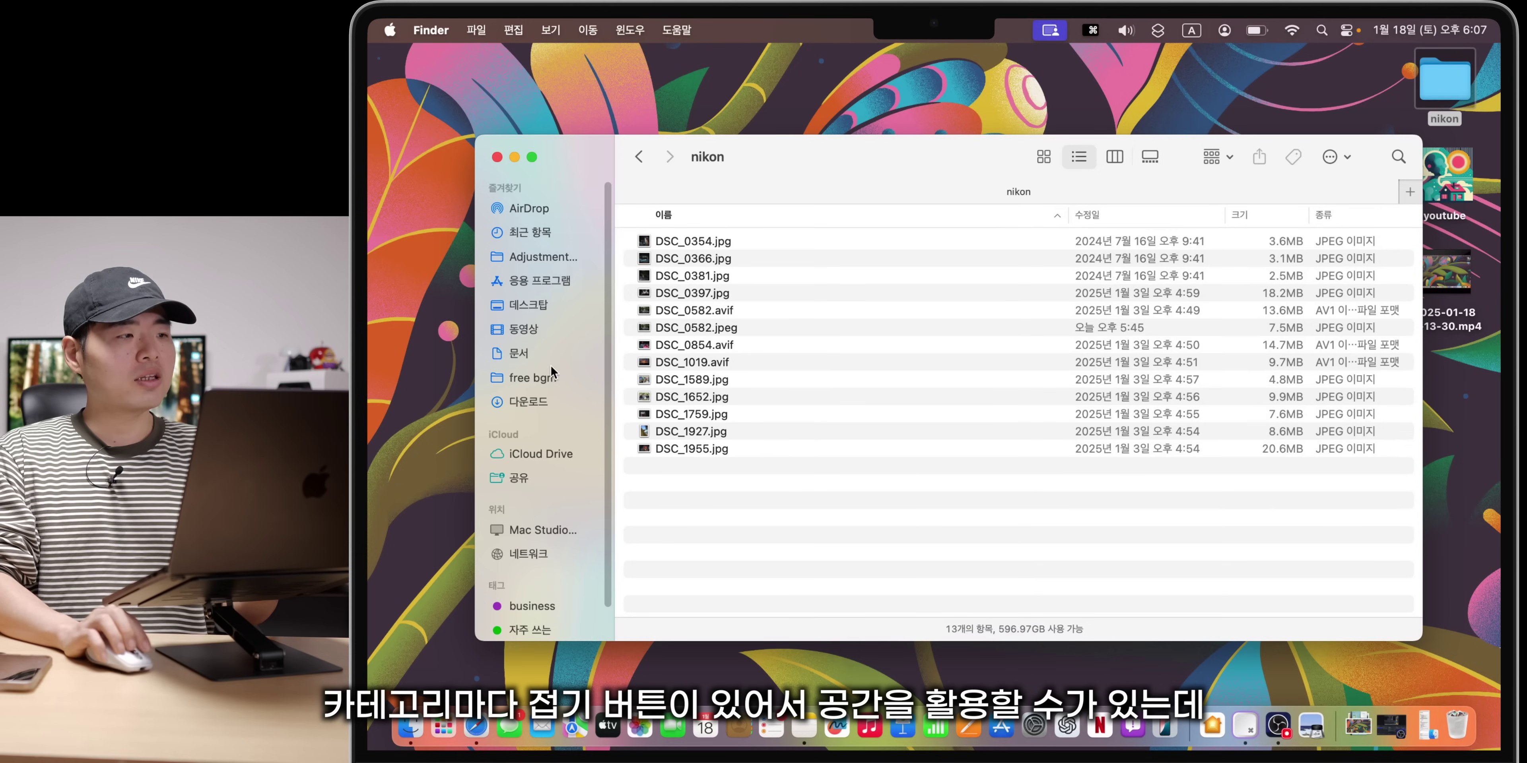
Step: In the Finder settings, hide Recents (최근 항목), Desktop (데스크탑), Documents (문서), Downloads (다운로드) and Movies (동영상) from the sidebar
left_click(431, 30)
left_click(471, 88)
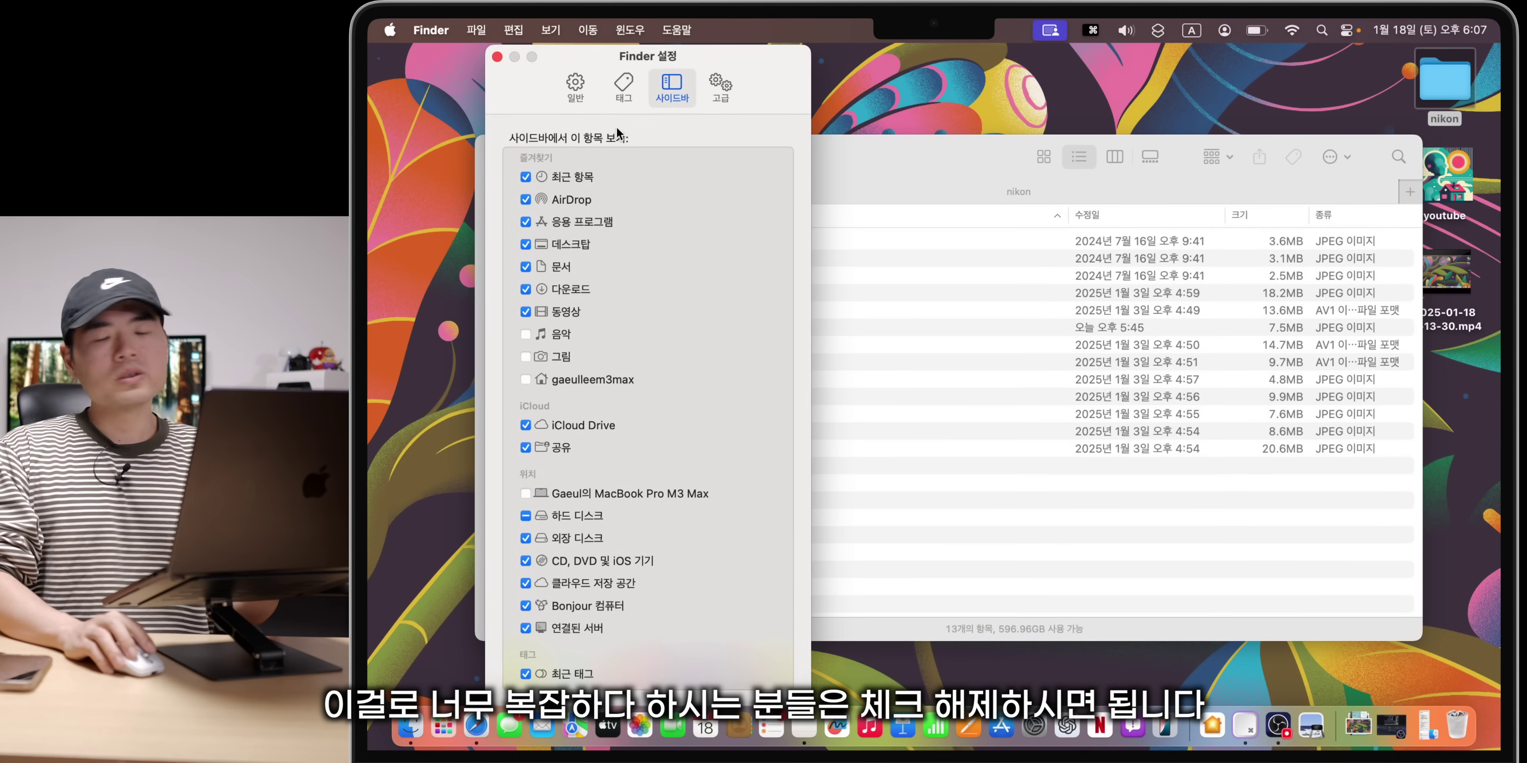
left_click(525, 176)
left_click(525, 244)
left_click(525, 267)
left_click(525, 289)
left_click(525, 312)
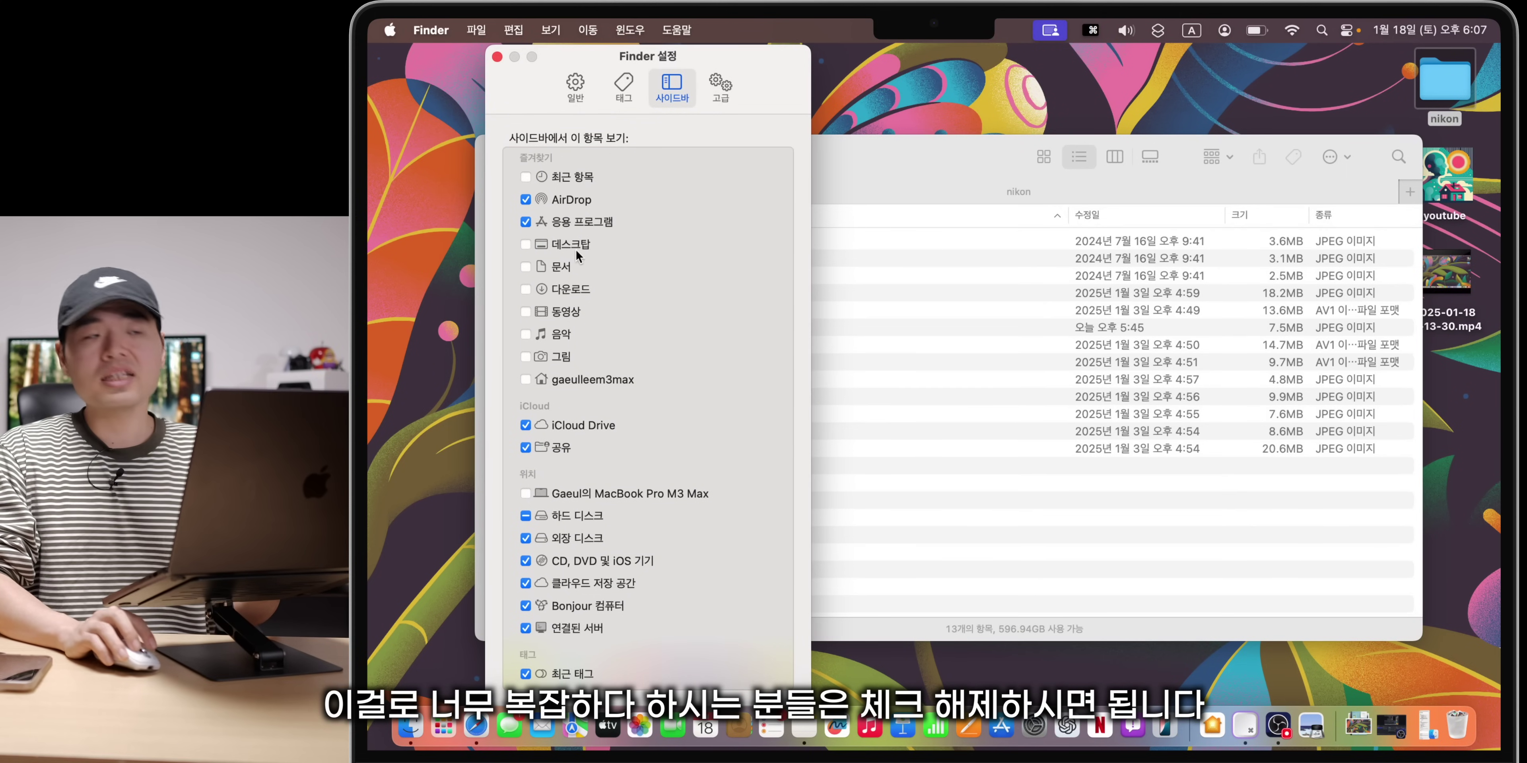
left_click(497, 57)
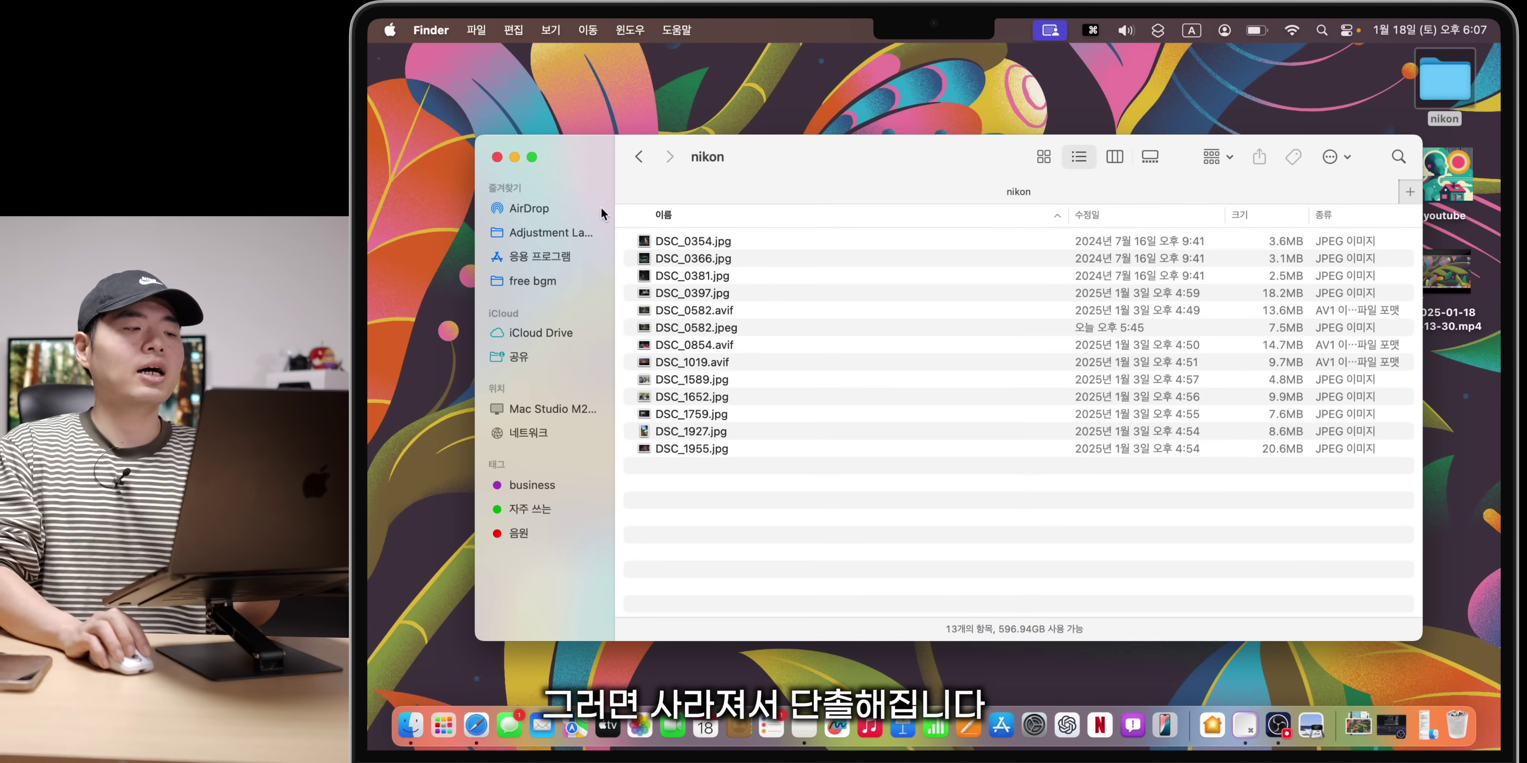
Step: In the Finder settings, show Recents (최근 항목), Desktop (데스크탑), Documents (문서), Downloads (다운로드) and Movies (동영상) in the sidebar again
left_click(431, 30)
left_click(435, 76)
left_click(572, 176)
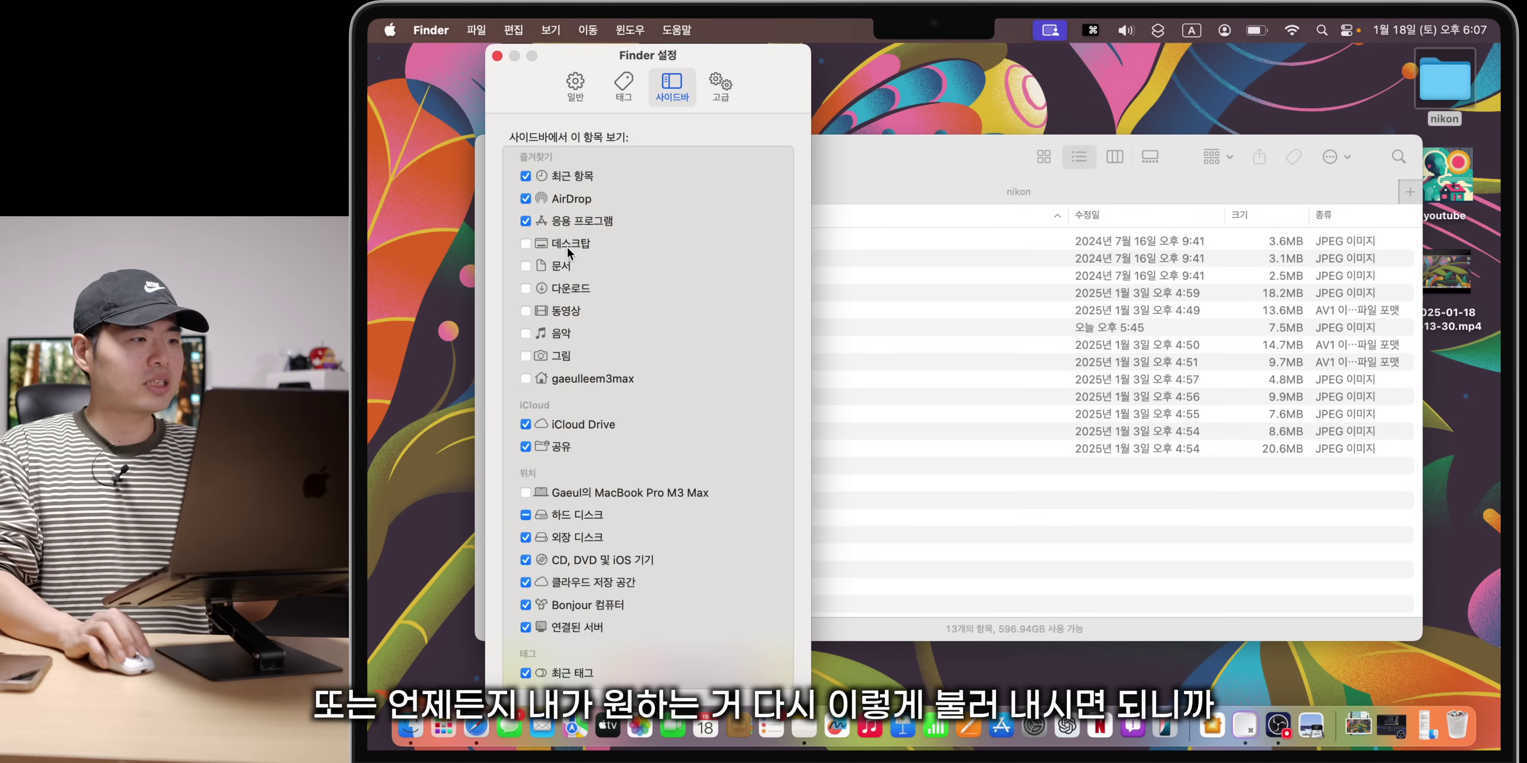
left_click(566, 244)
left_click(561, 266)
left_click(566, 288)
left_click(566, 311)
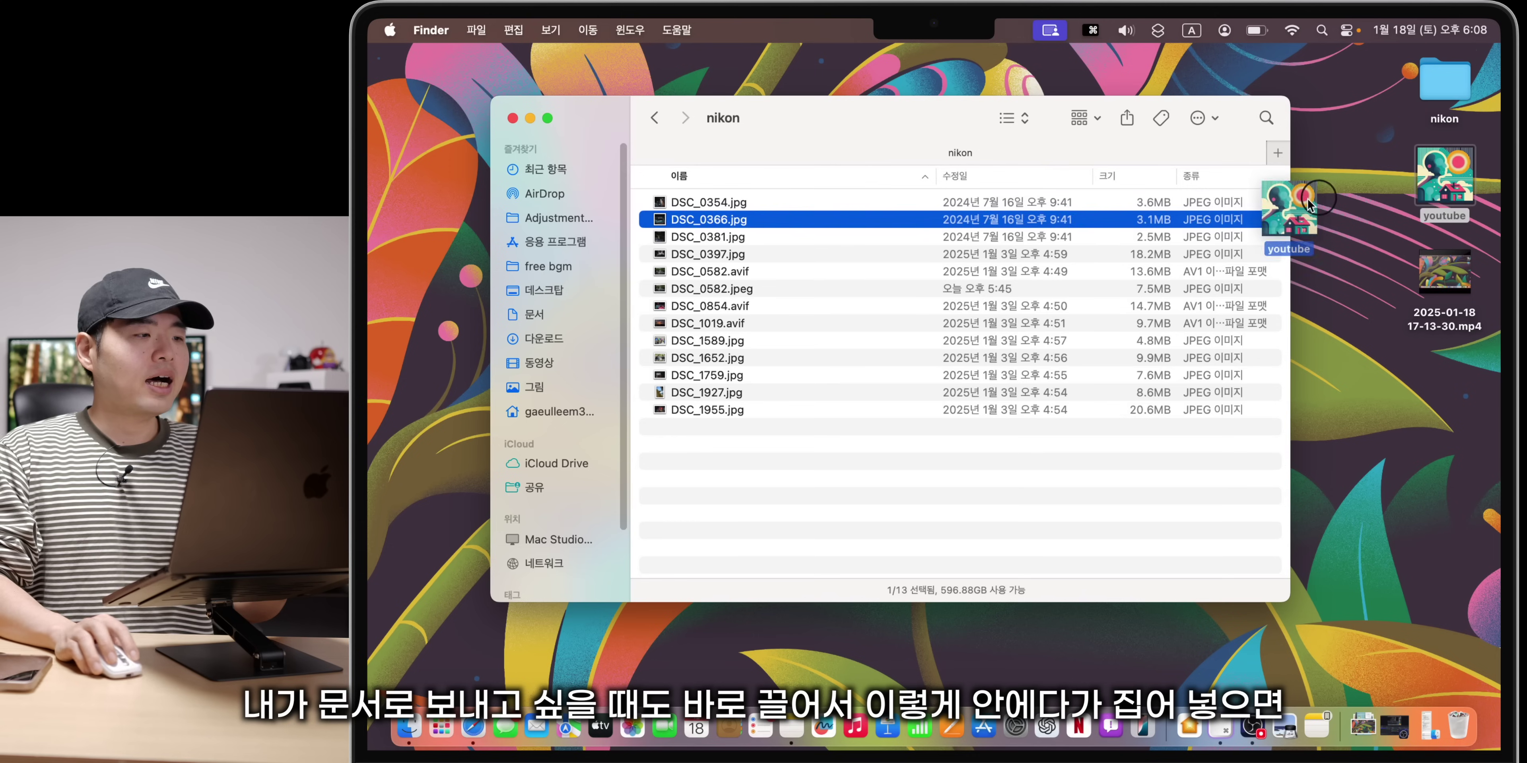
Step: Try to move the desktop's youtube image into a sidebar folder of the Finder window
left_click_drag(1309, 204, 673, 505)
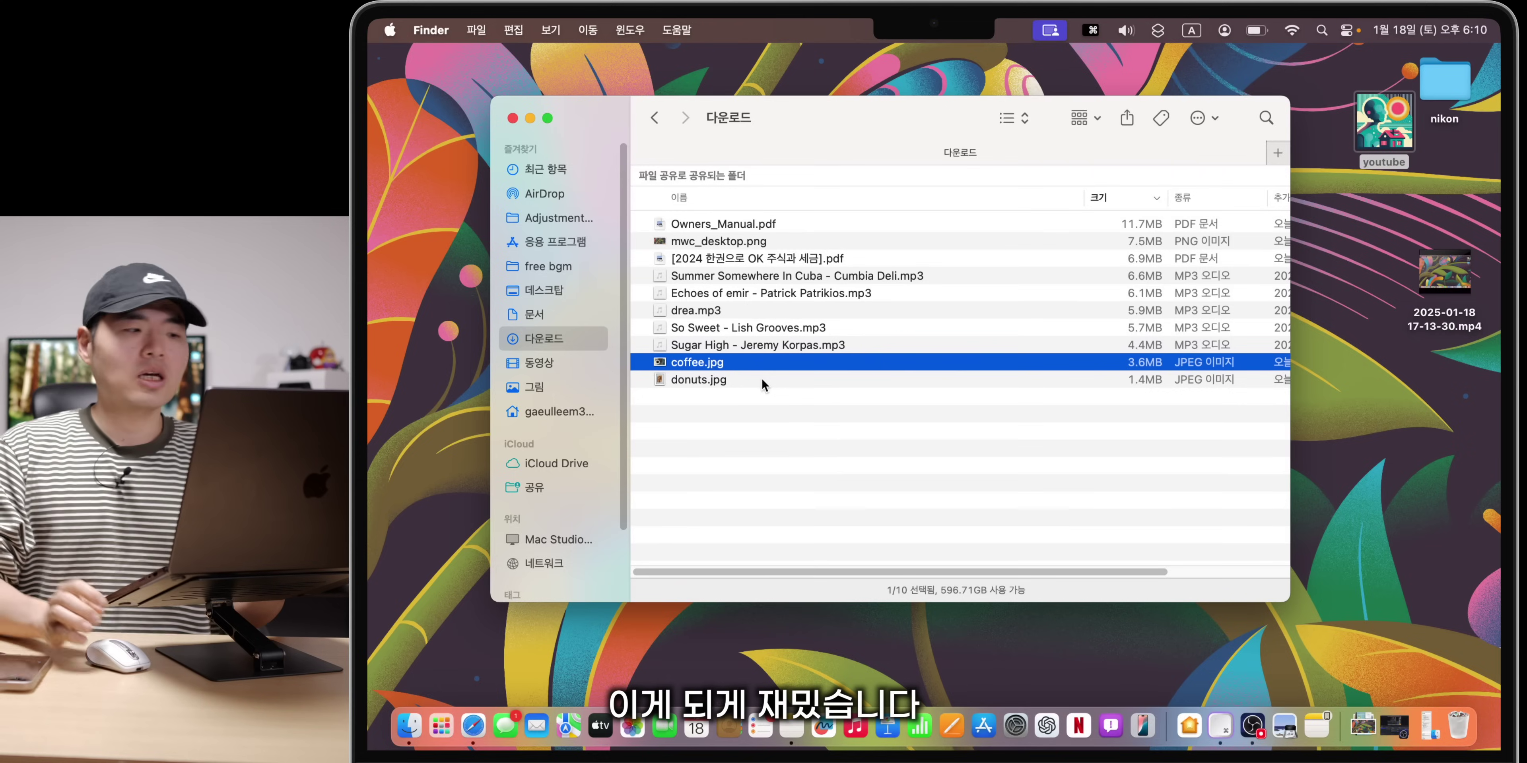
Step: Open coffee.jpg from Quick Look in Preview, move it to the Pictures (그림) folder using the file icon beside its title, and open that folder
key("space")
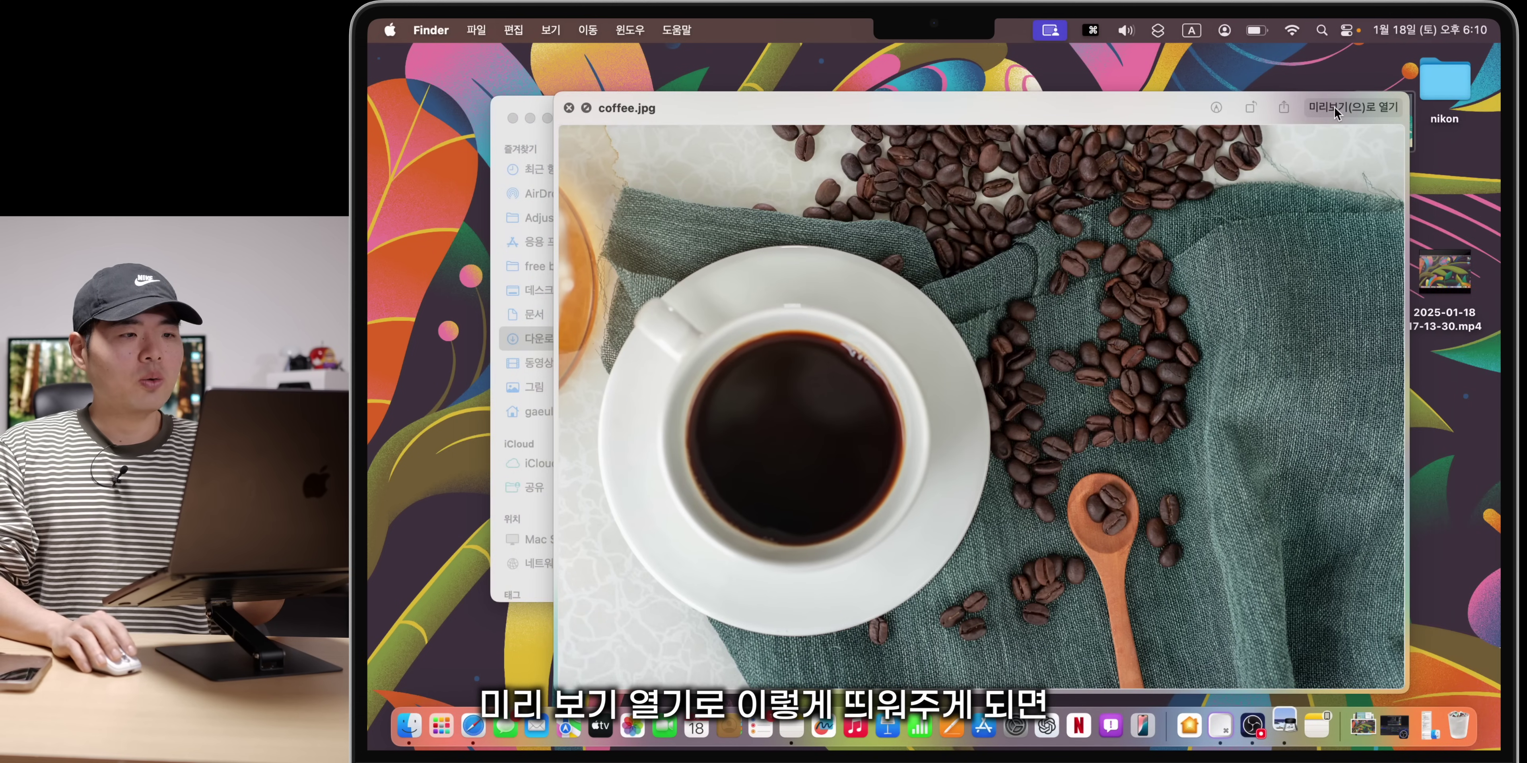
left_click(1334, 111)
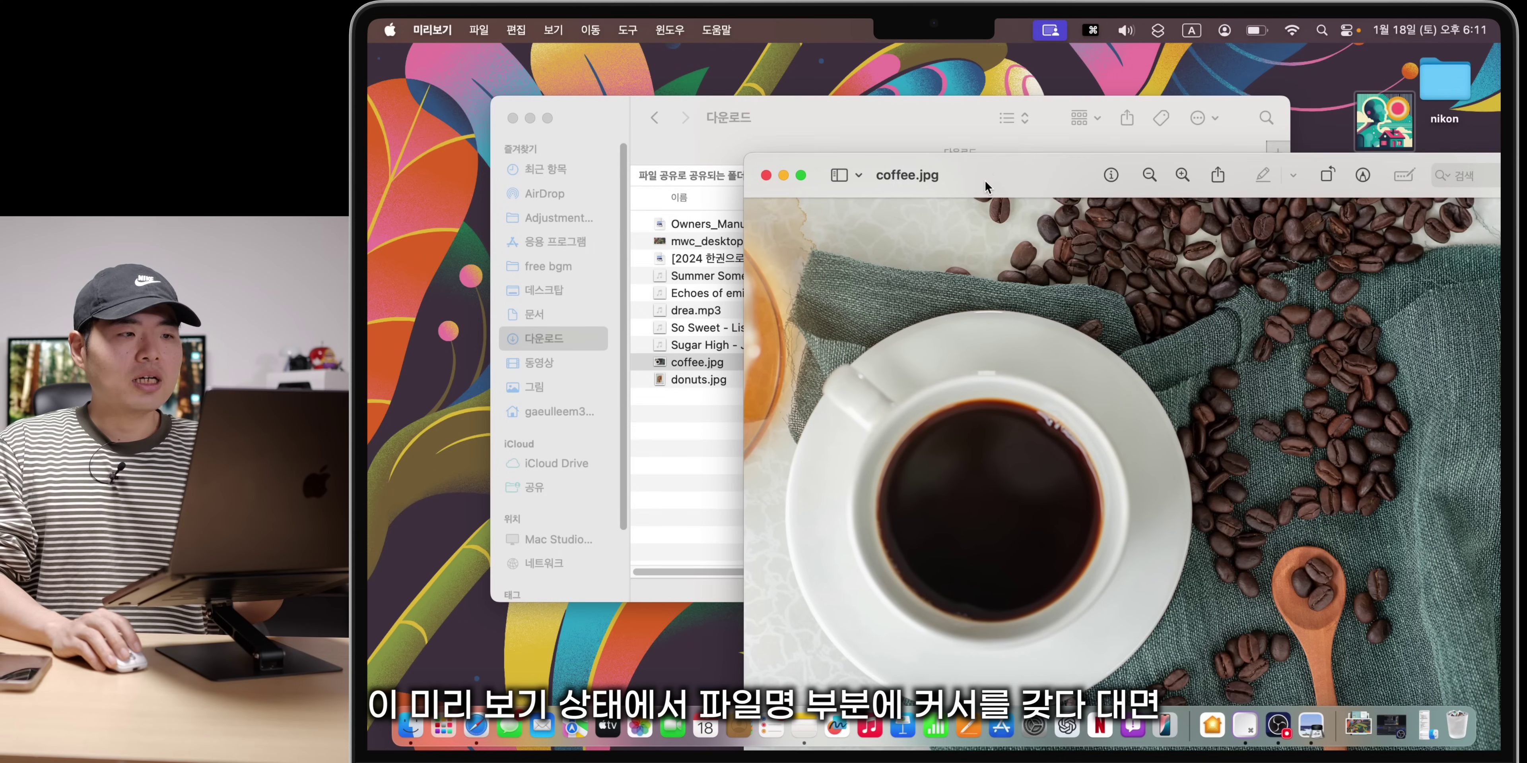
mouse_move(928, 178)
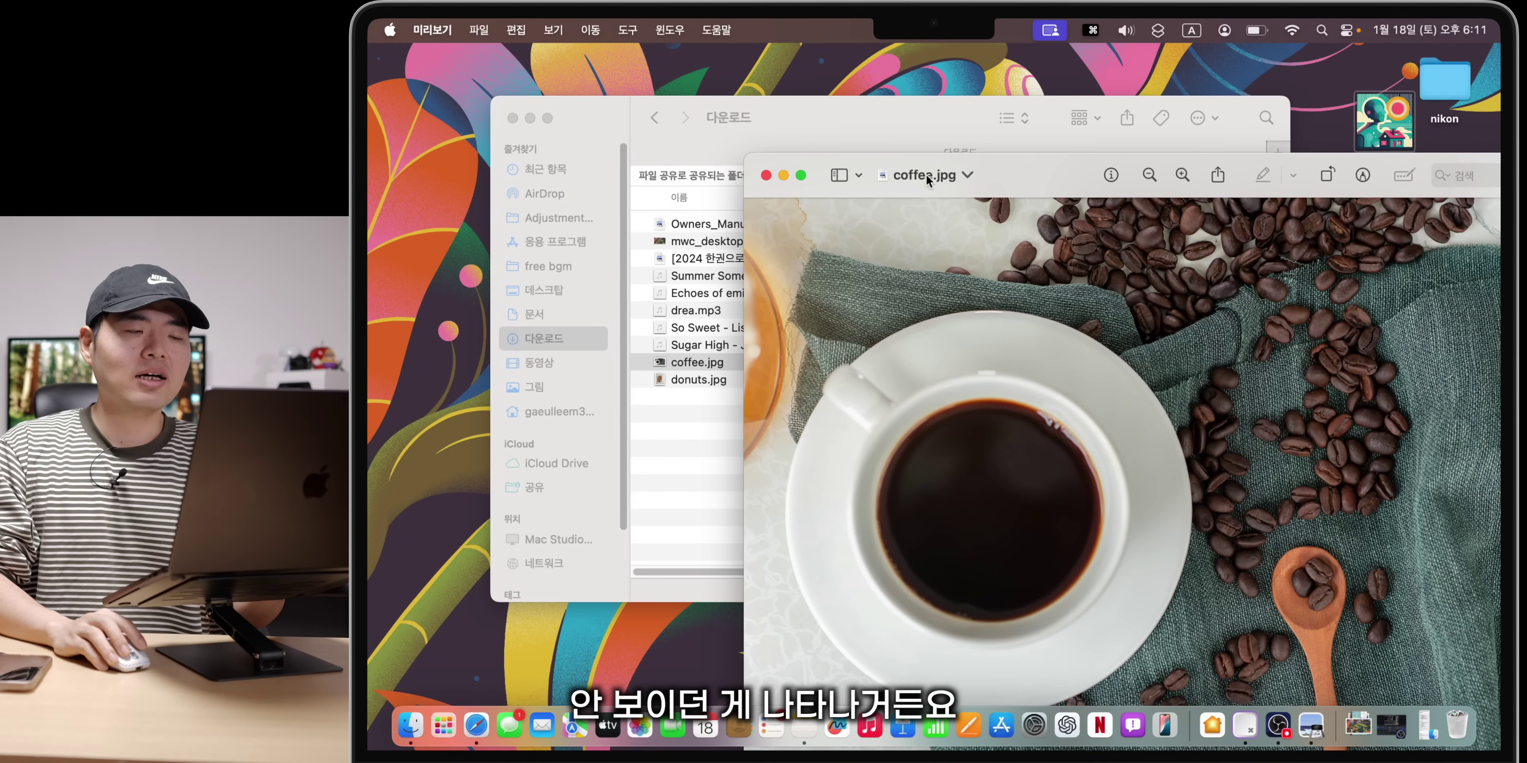
left_click(881, 178)
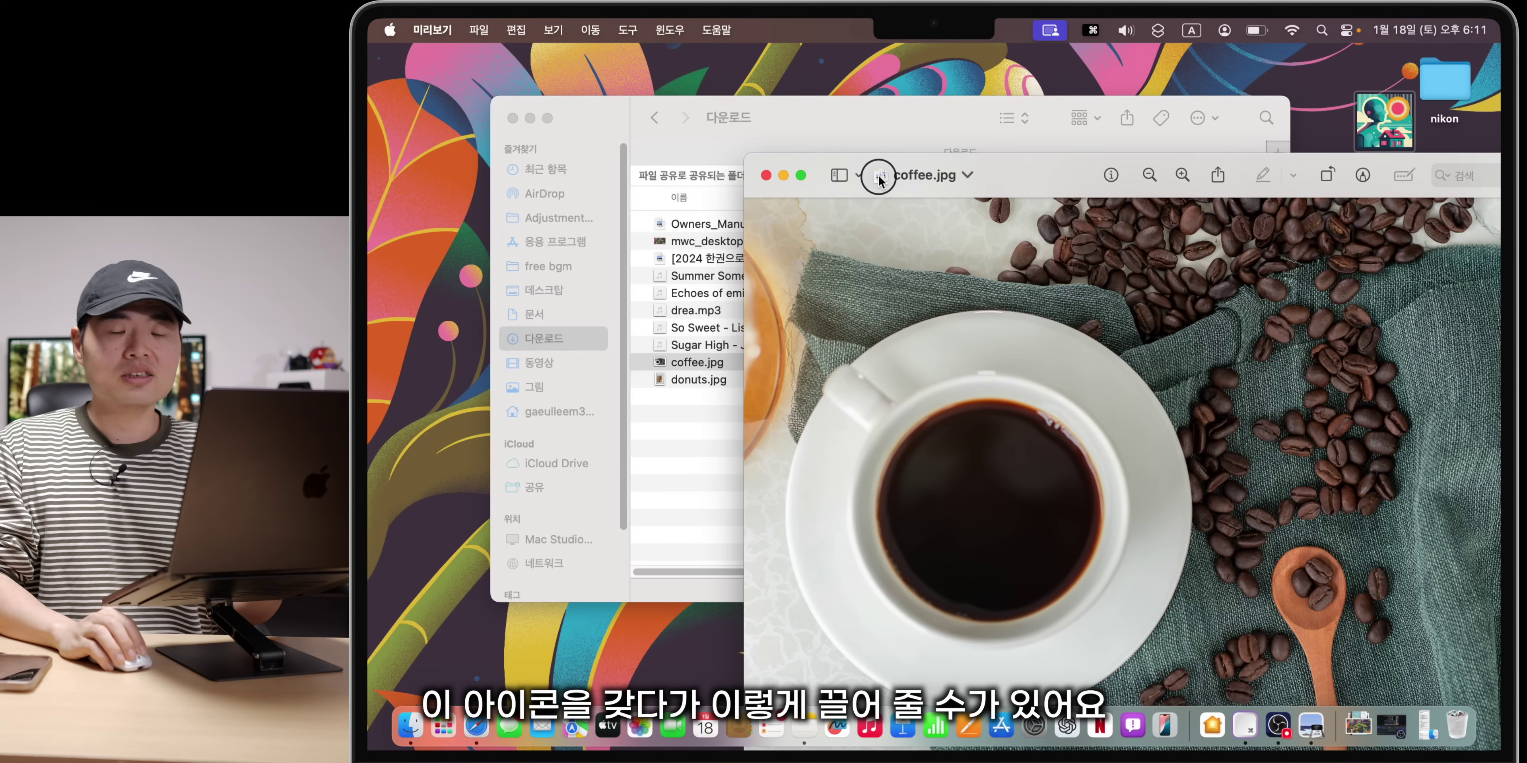
left_click_drag(879, 180, 565, 386)
left_click(566, 386)
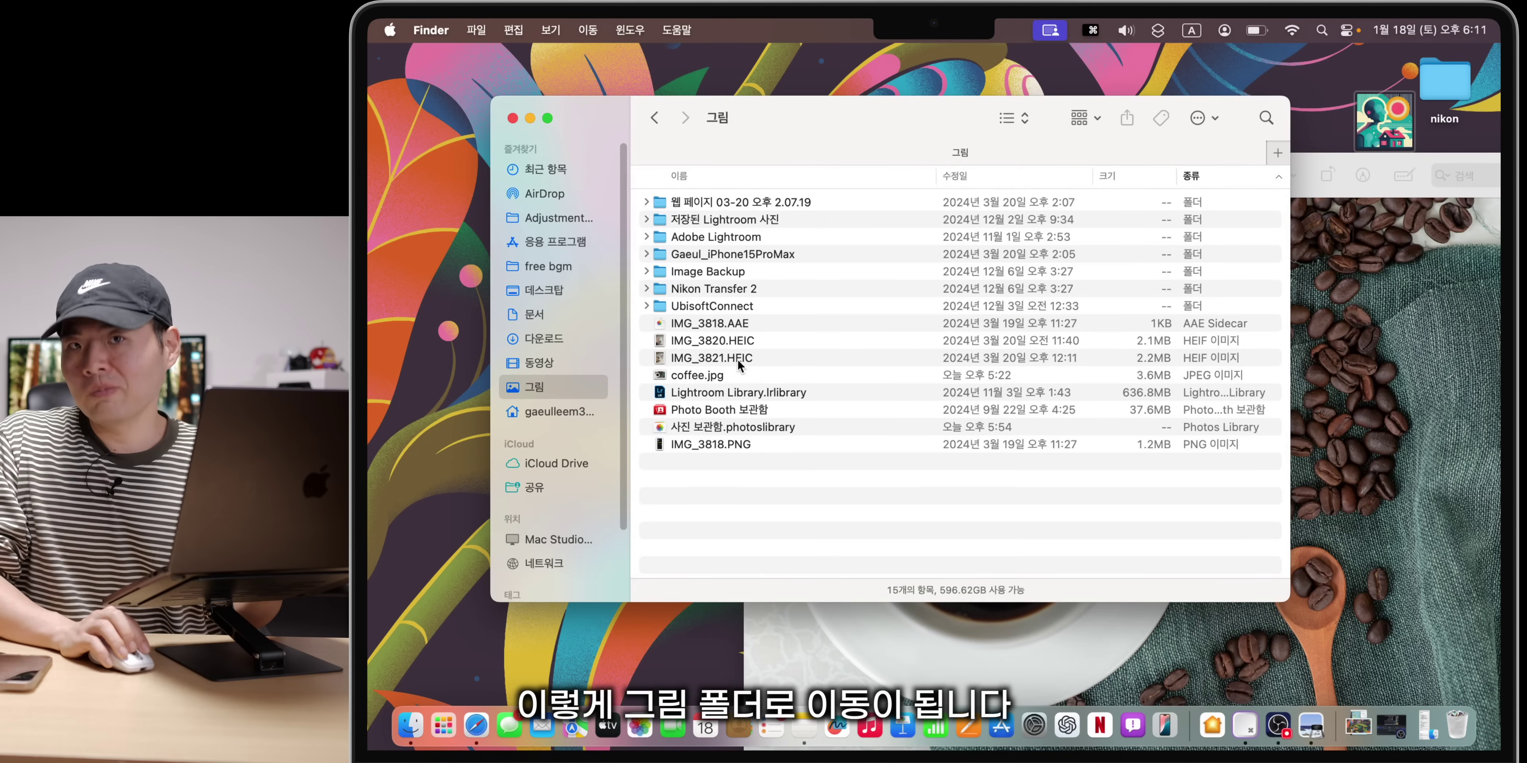
Step: Open coffee.jpg from the Pictures (그림) folder in Preview and go to its enclosing folder through the title's folder path
double_click(738, 373)
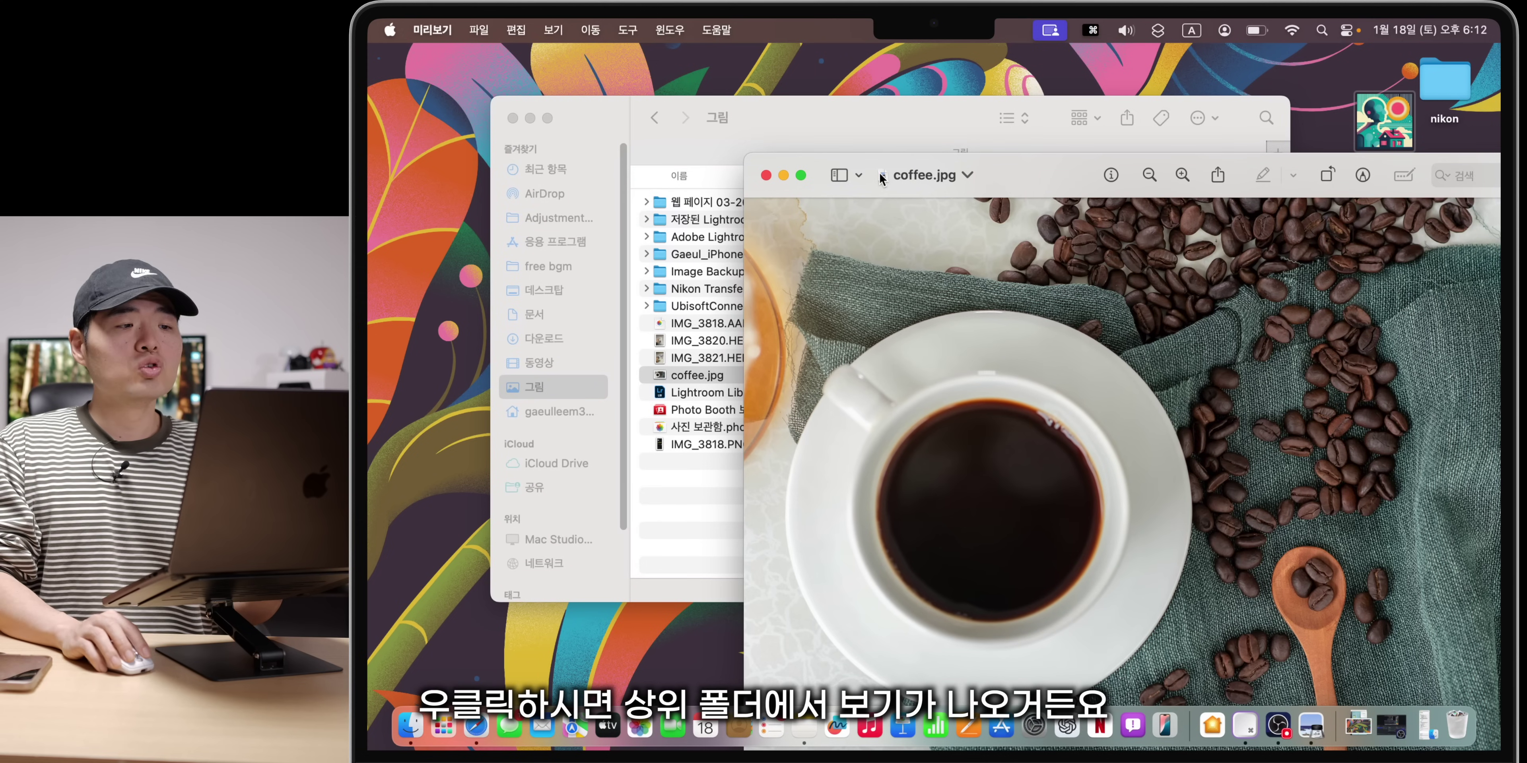
right_click(883, 177)
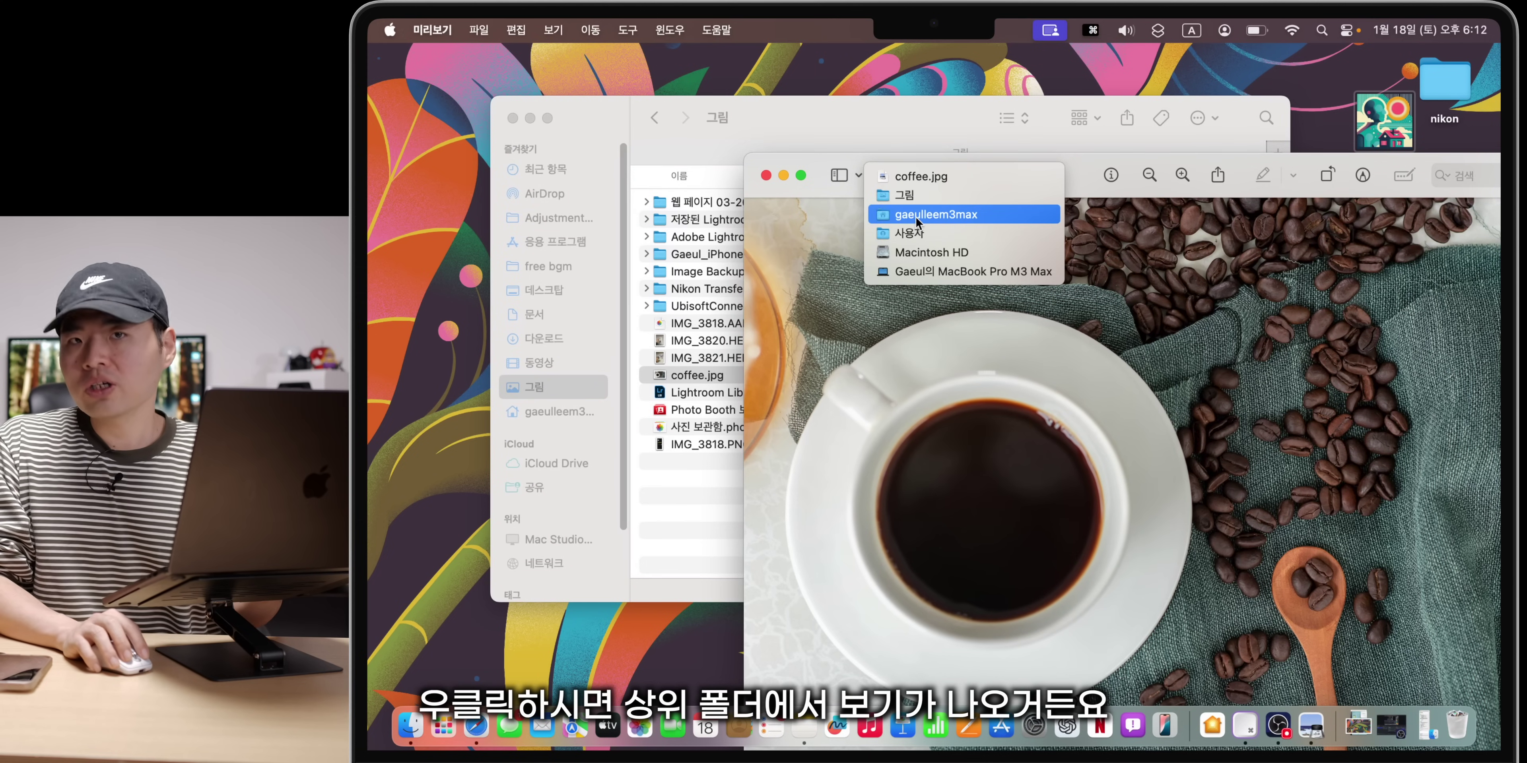
left_click(931, 196)
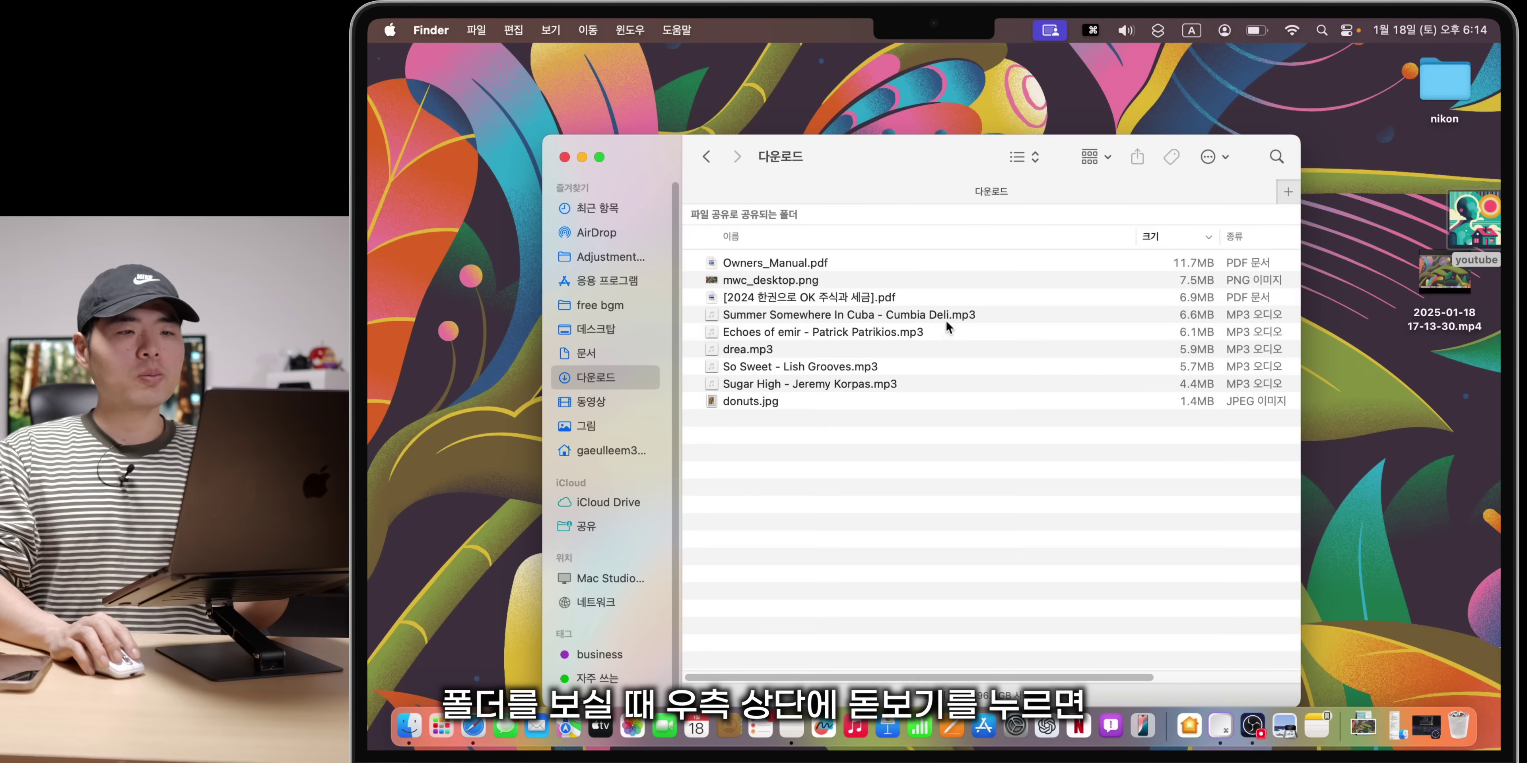
Step: Search the Downloads (다운로드) folder for "pdf", extend the search to the whole Mac, and limit it to Downloads again
left_click(1277, 157)
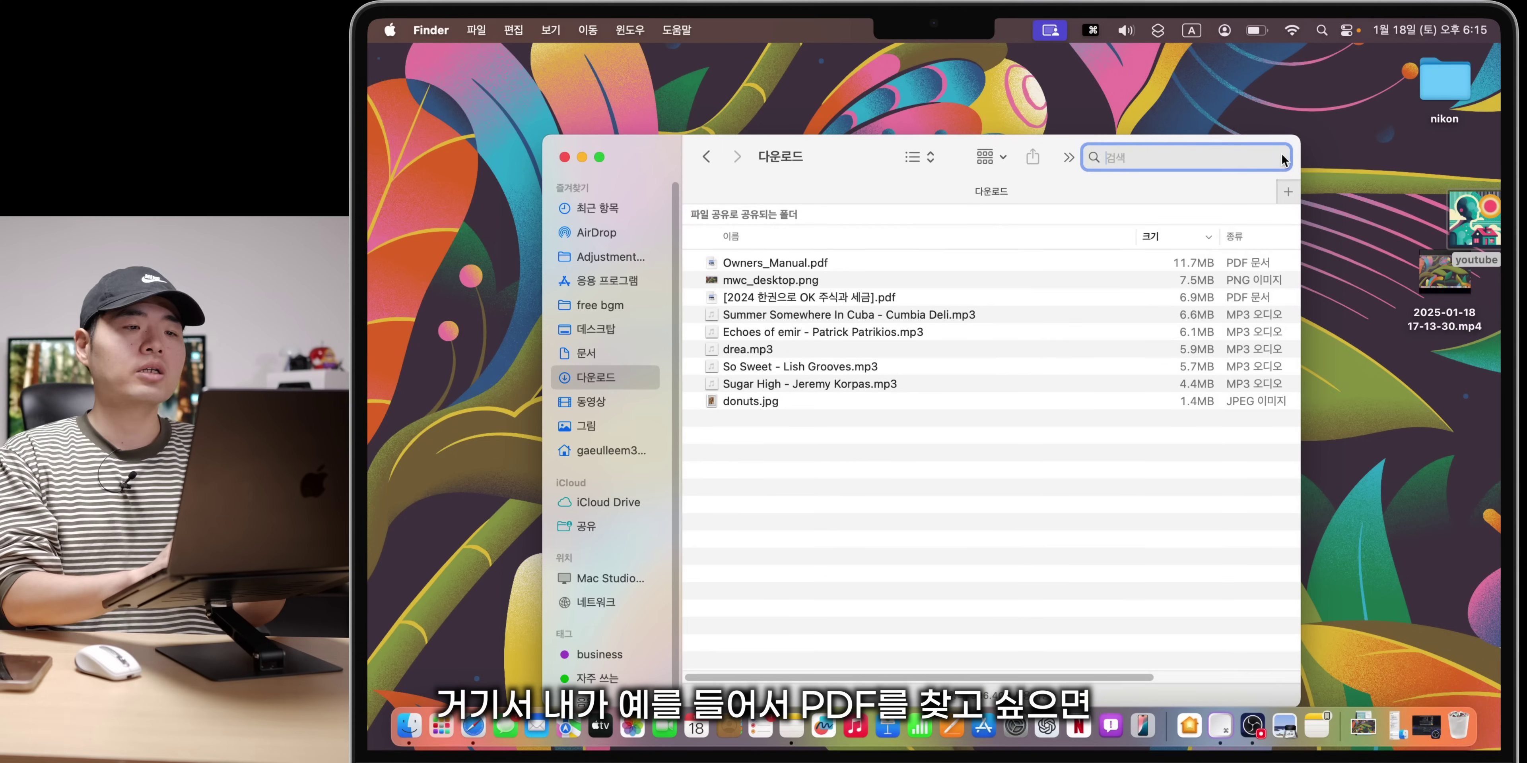
type("pdf")
left_click(768, 218)
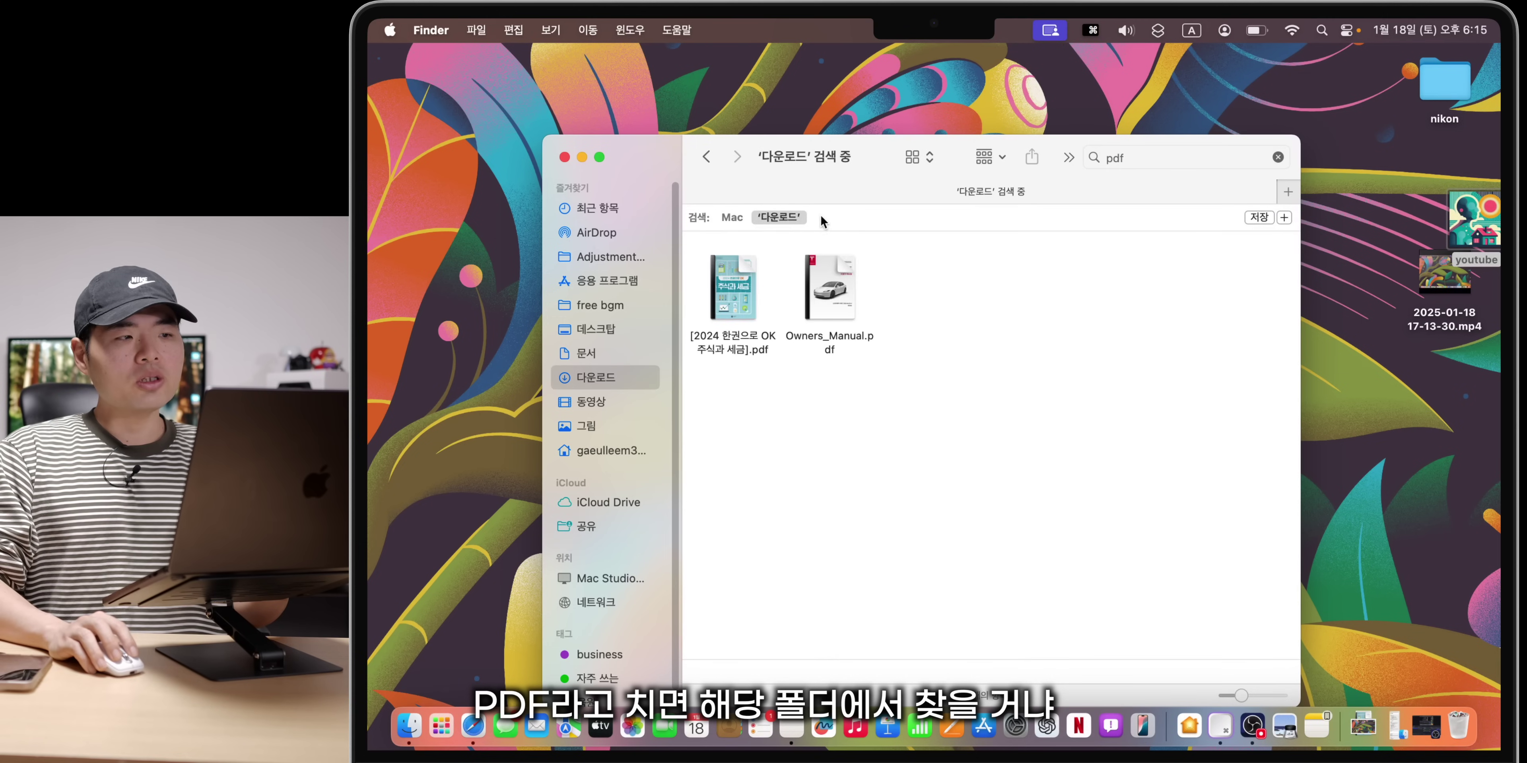
left_click(733, 219)
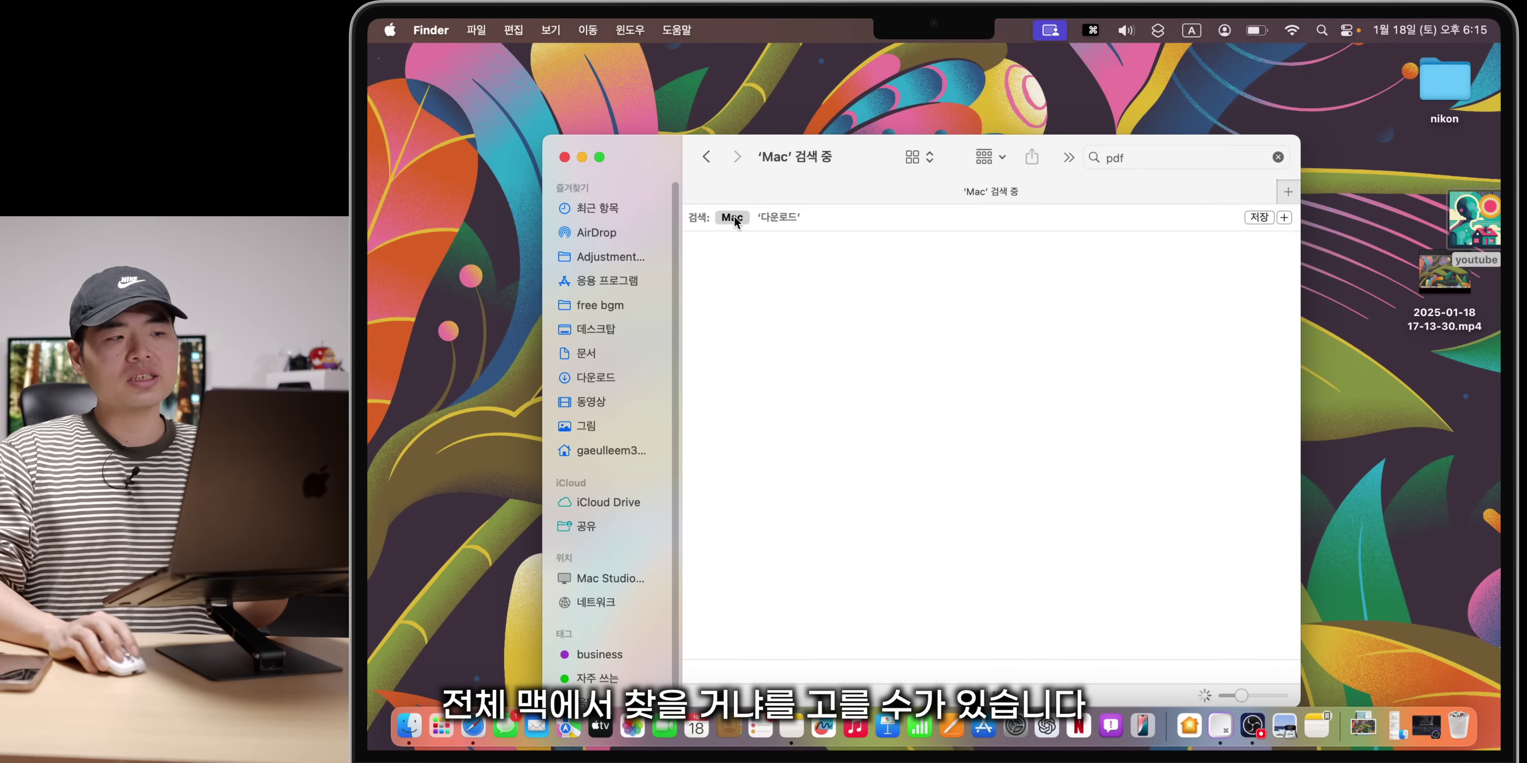
left_click(774, 216)
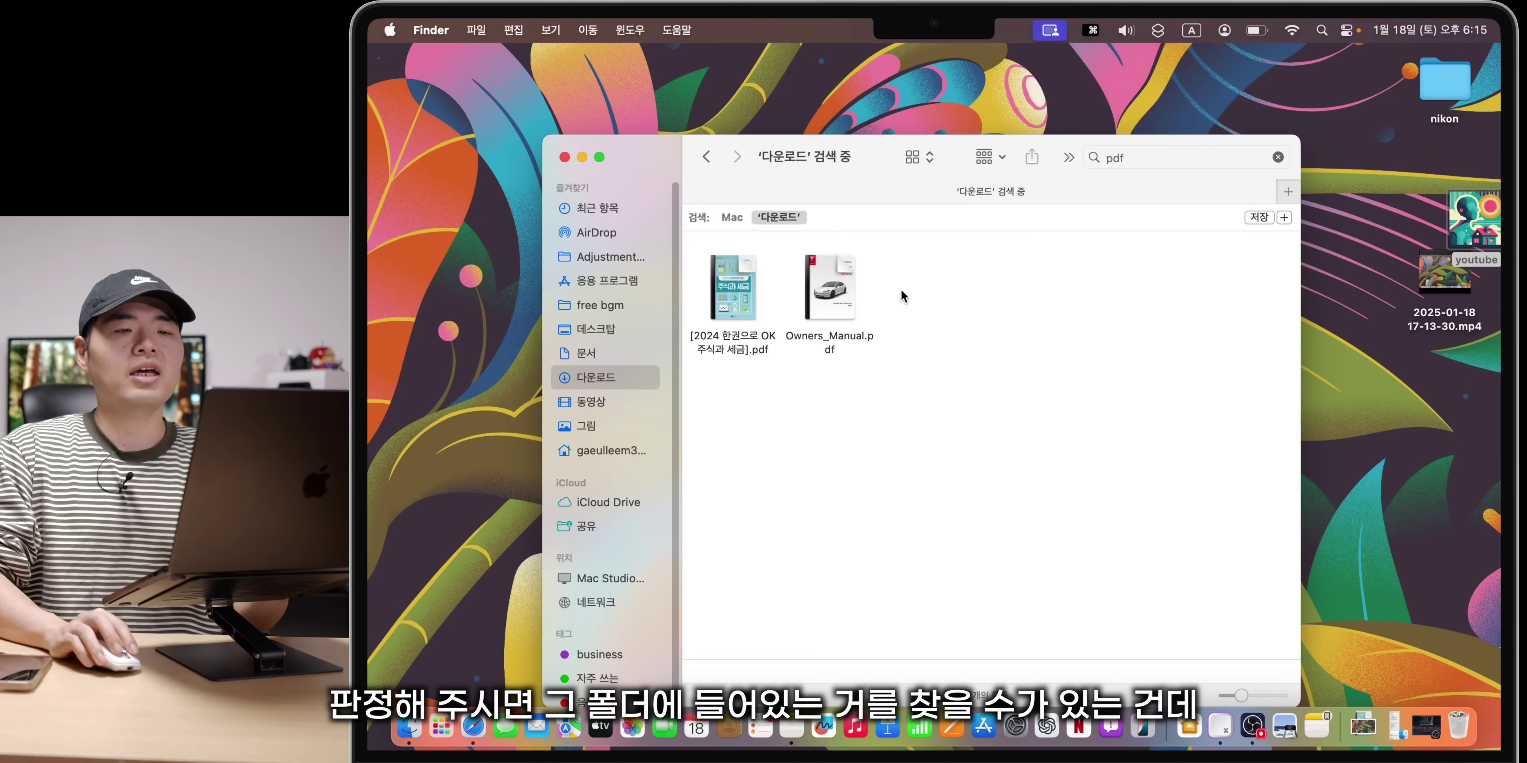
Step: Narrow the Downloads search to the kind PDF document (PDF 문서) with file names containing "세금"
left_click(1176, 161)
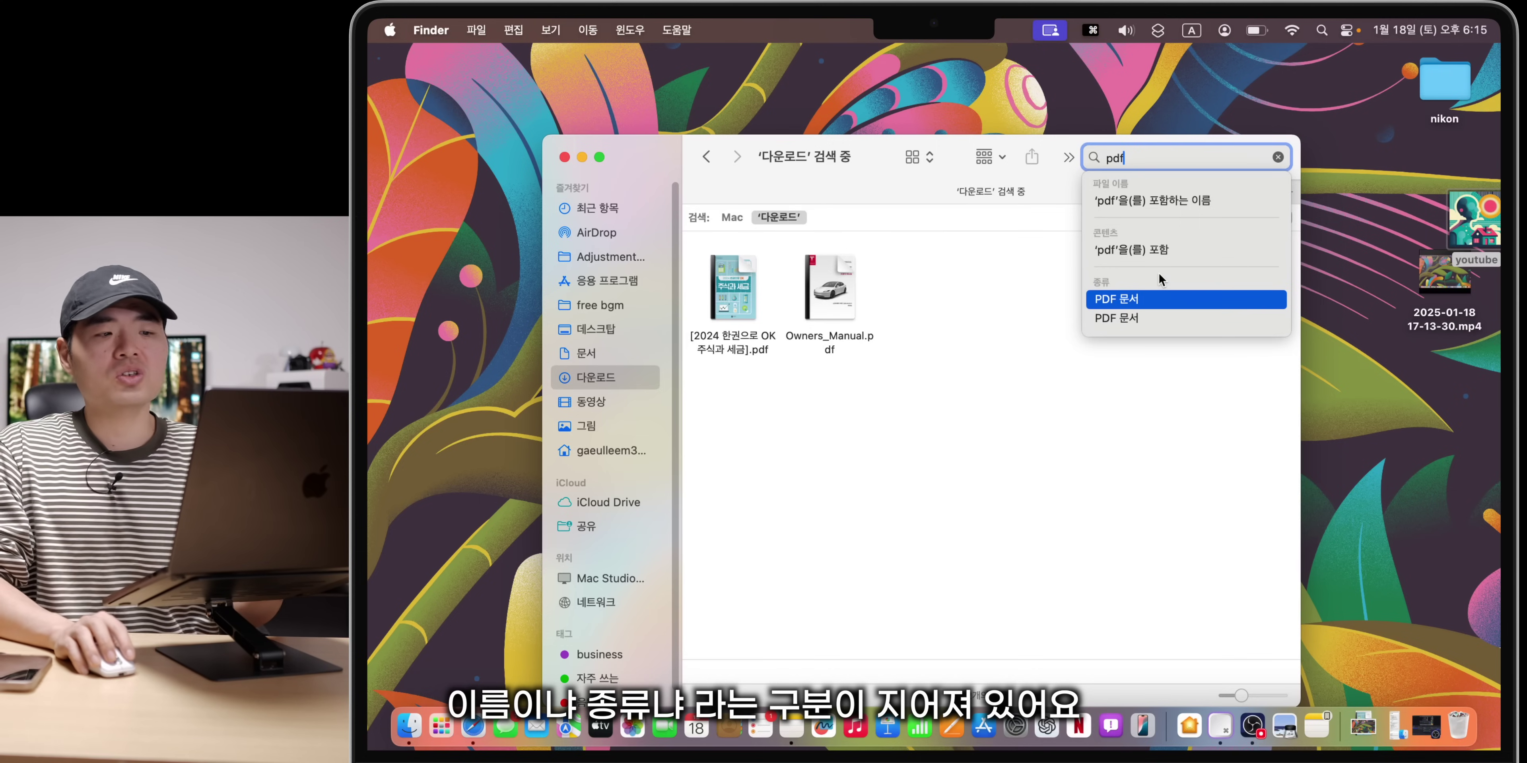
left_click(1104, 296)
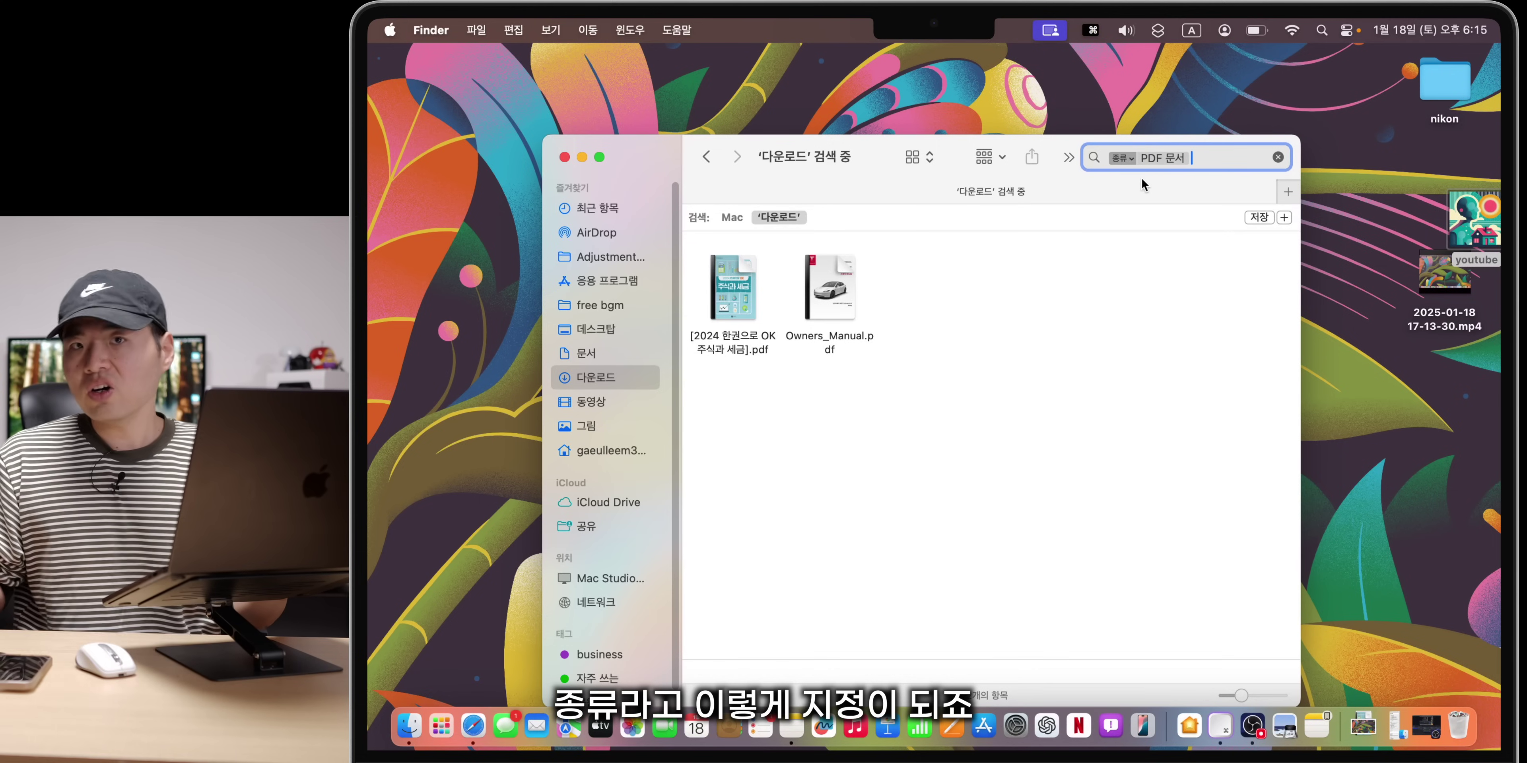
key("Caps_Lock")
type("세금")
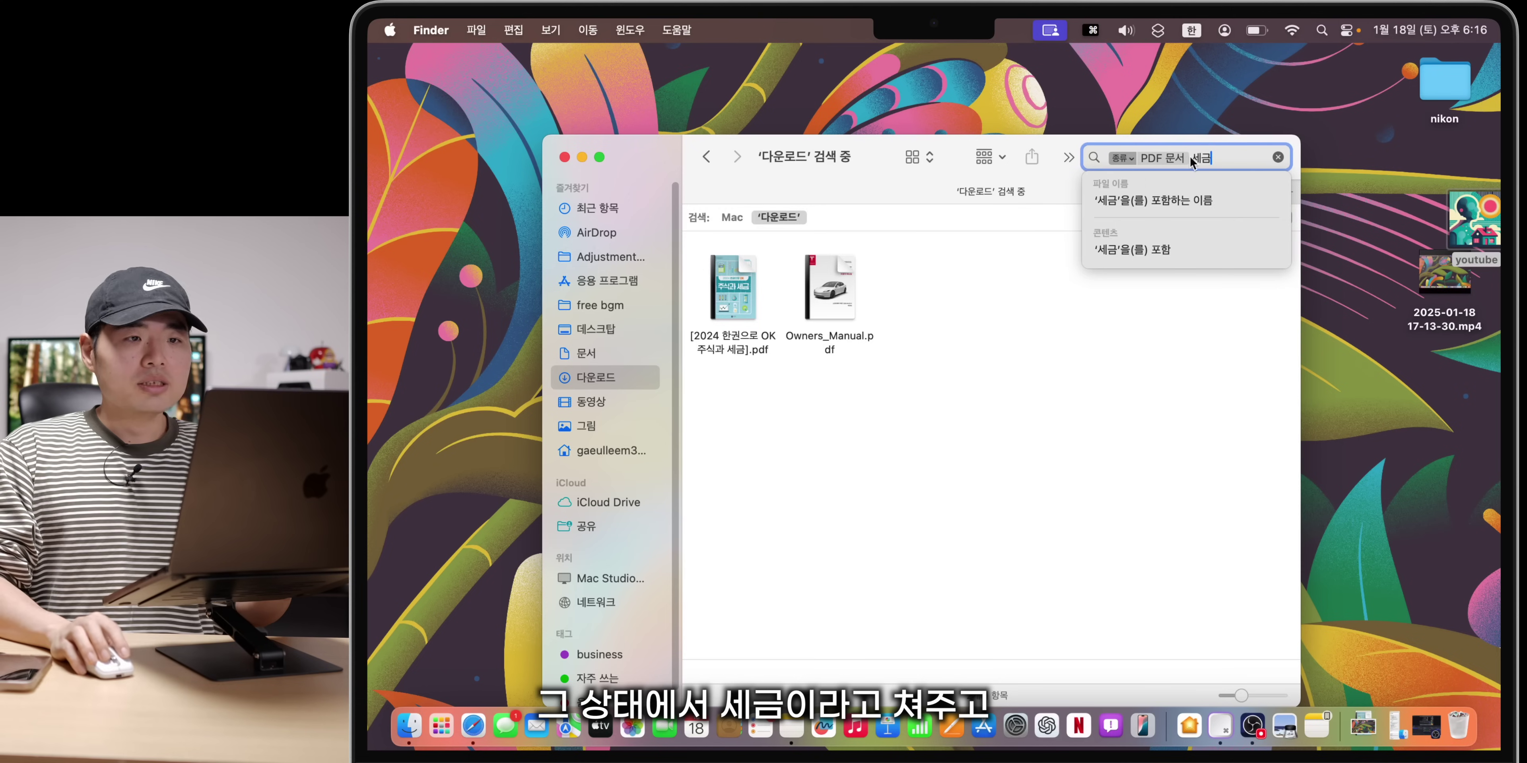
left_click(1154, 202)
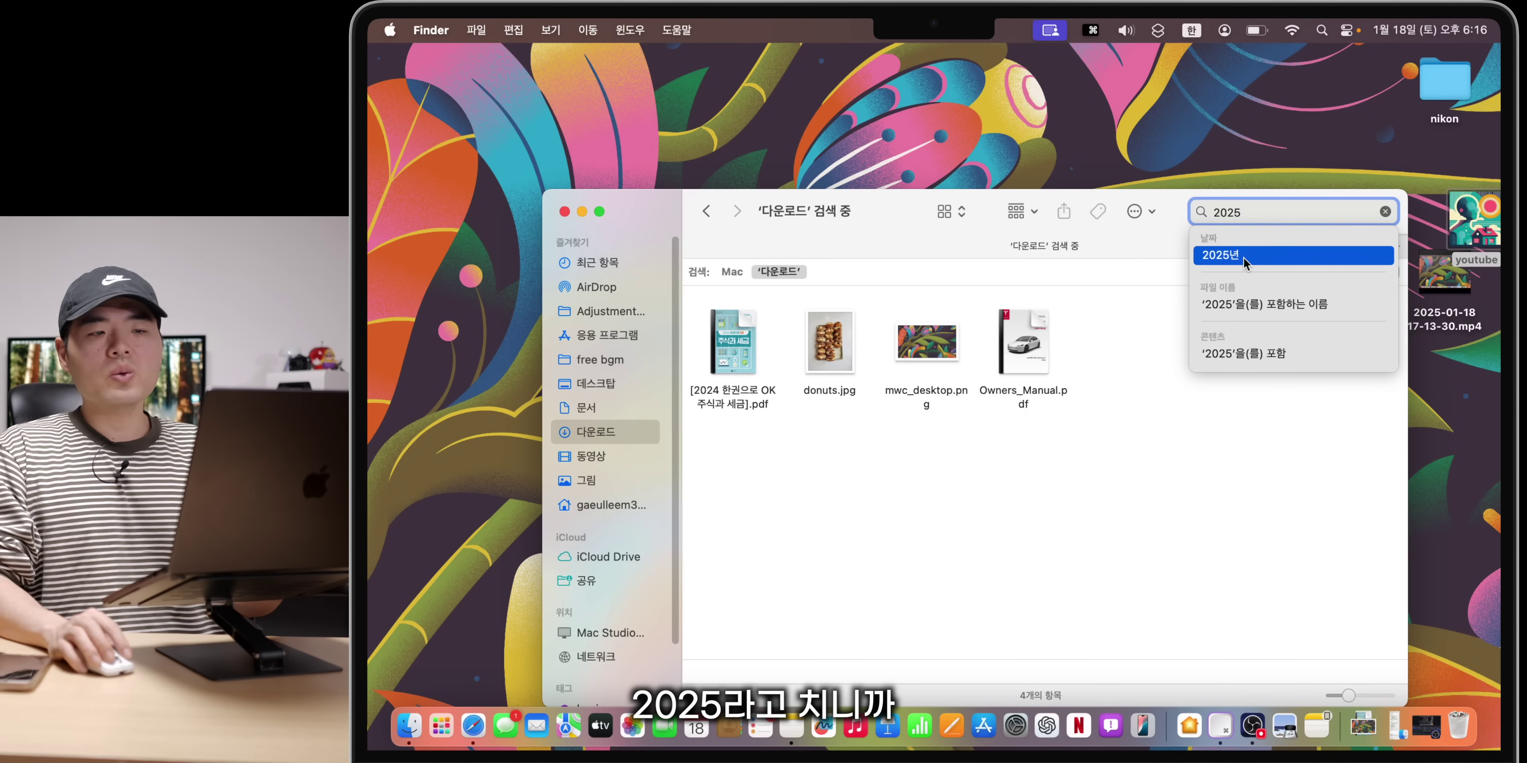
Step: Filter the Downloads search by the date 2025년 and the kind JPEG image (JPEG 이미지)
left_click(1222, 257)
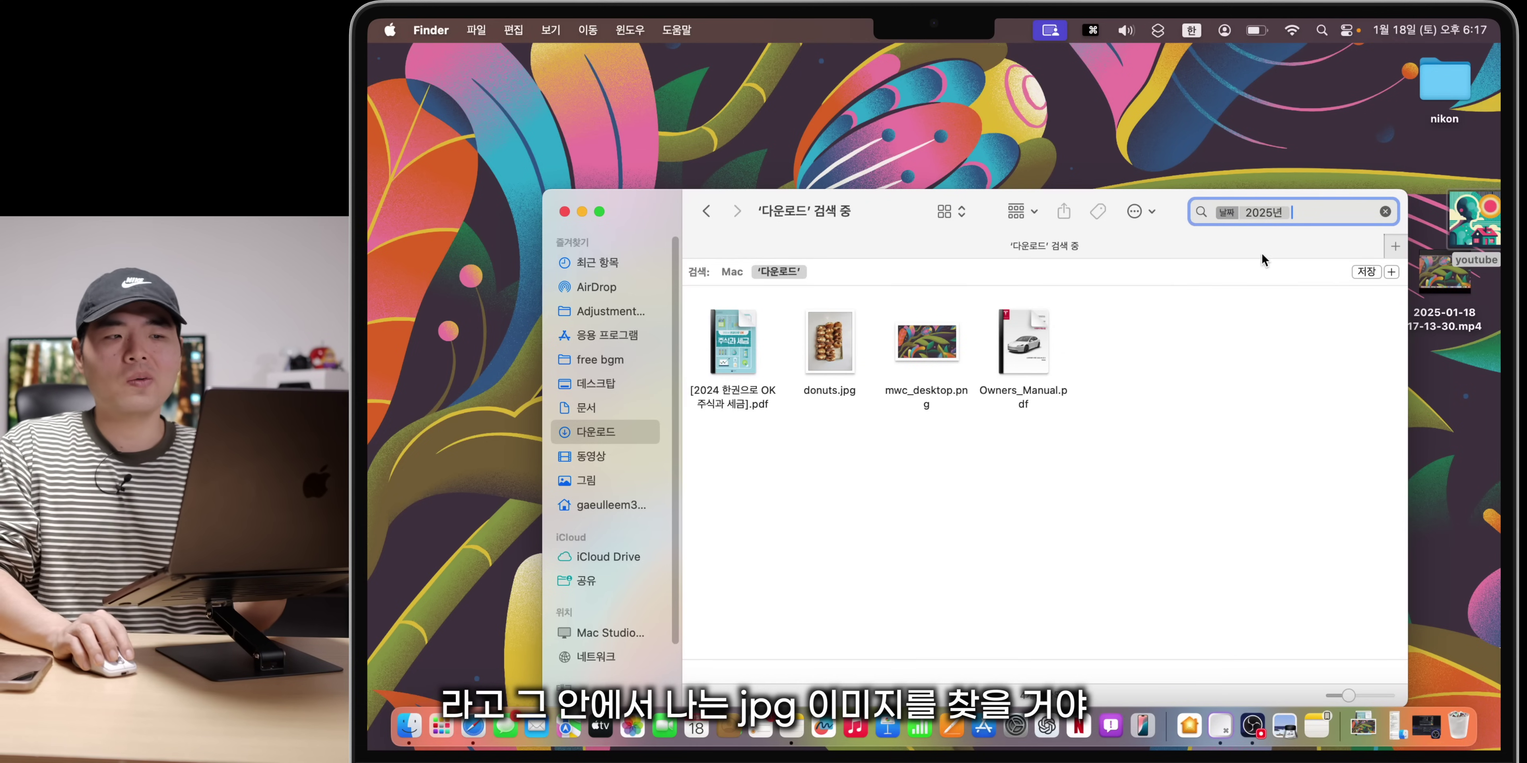
type("ㅓㅔㅎ")
key("BackSpace")
key("BackSpace")
key("BackSpace")
type("jpg")
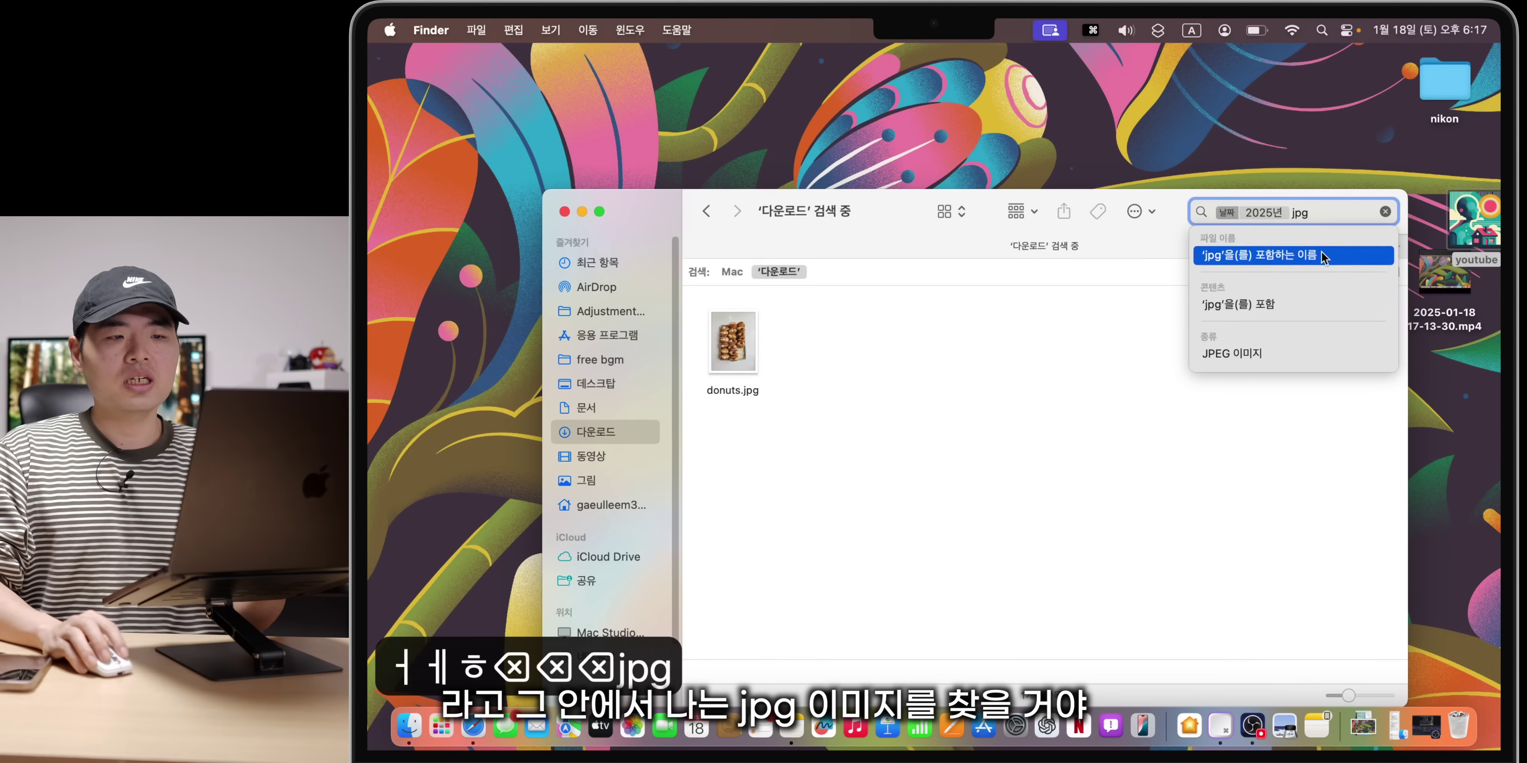
left_click(1251, 355)
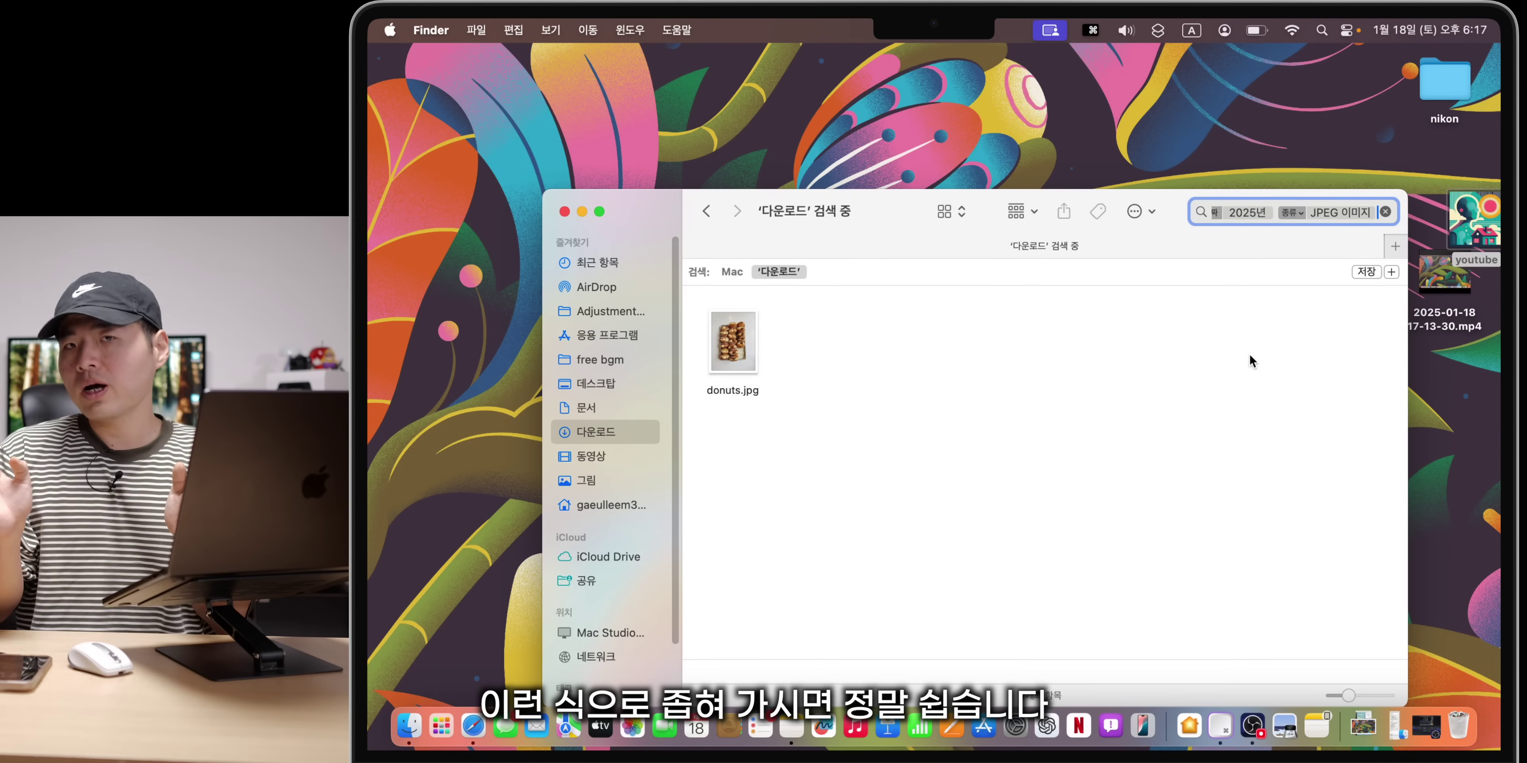
left_click(1249, 353)
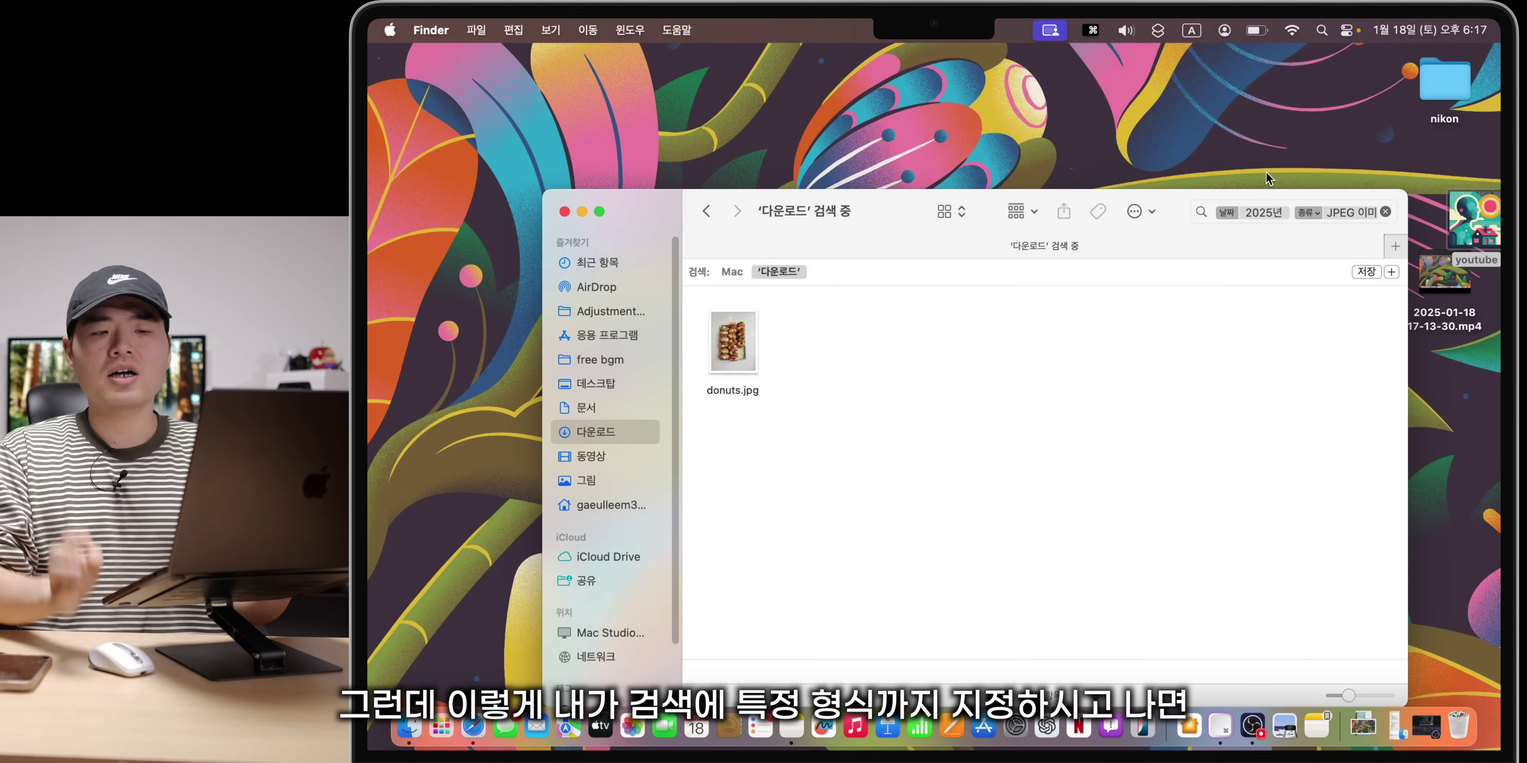
Step: Save the search as a smart folder named 2025jpgSearch in Saved Searches (저장된 검색), with it added to the sidebar
left_click(1365, 272)
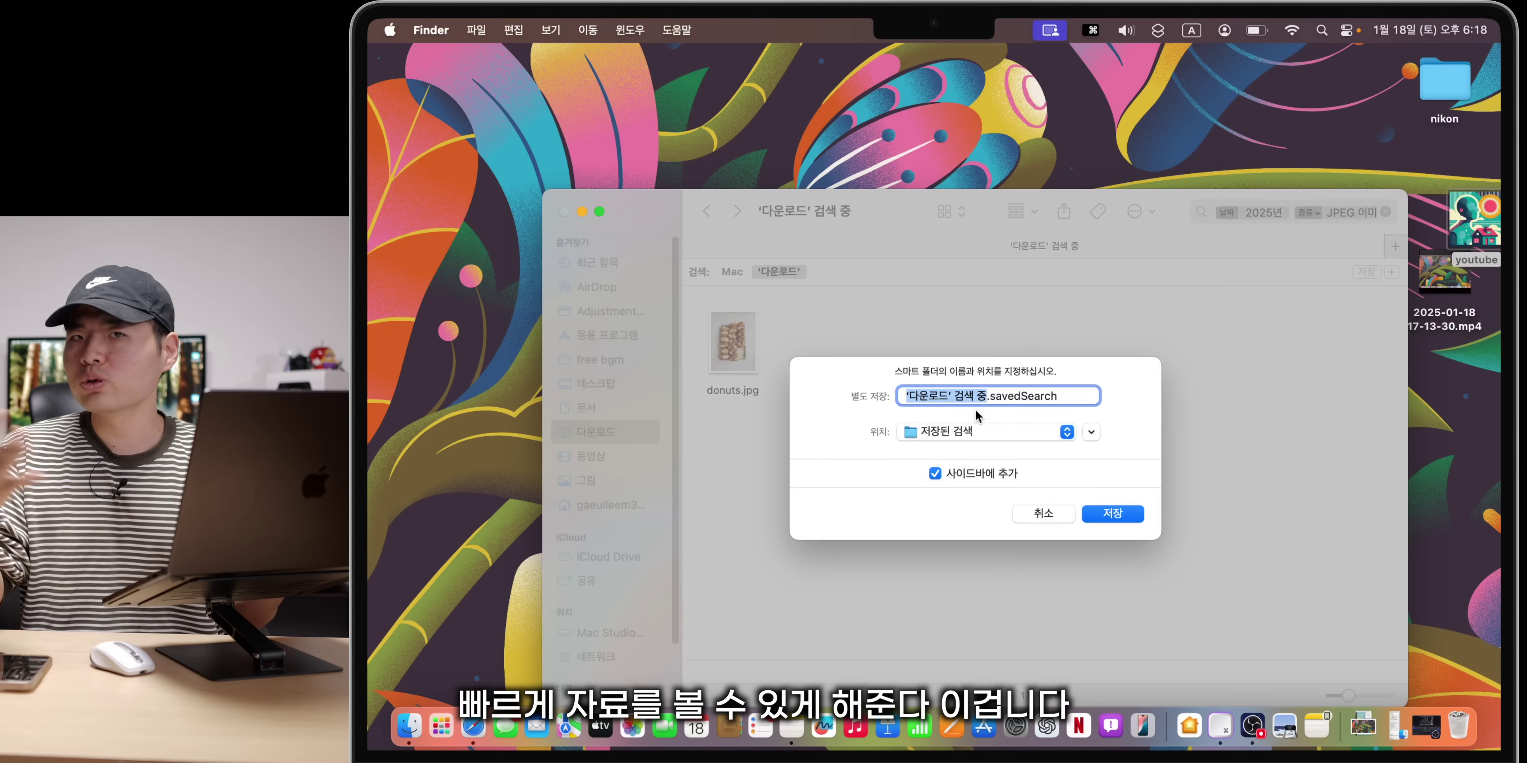
type("2025jpgSearch")
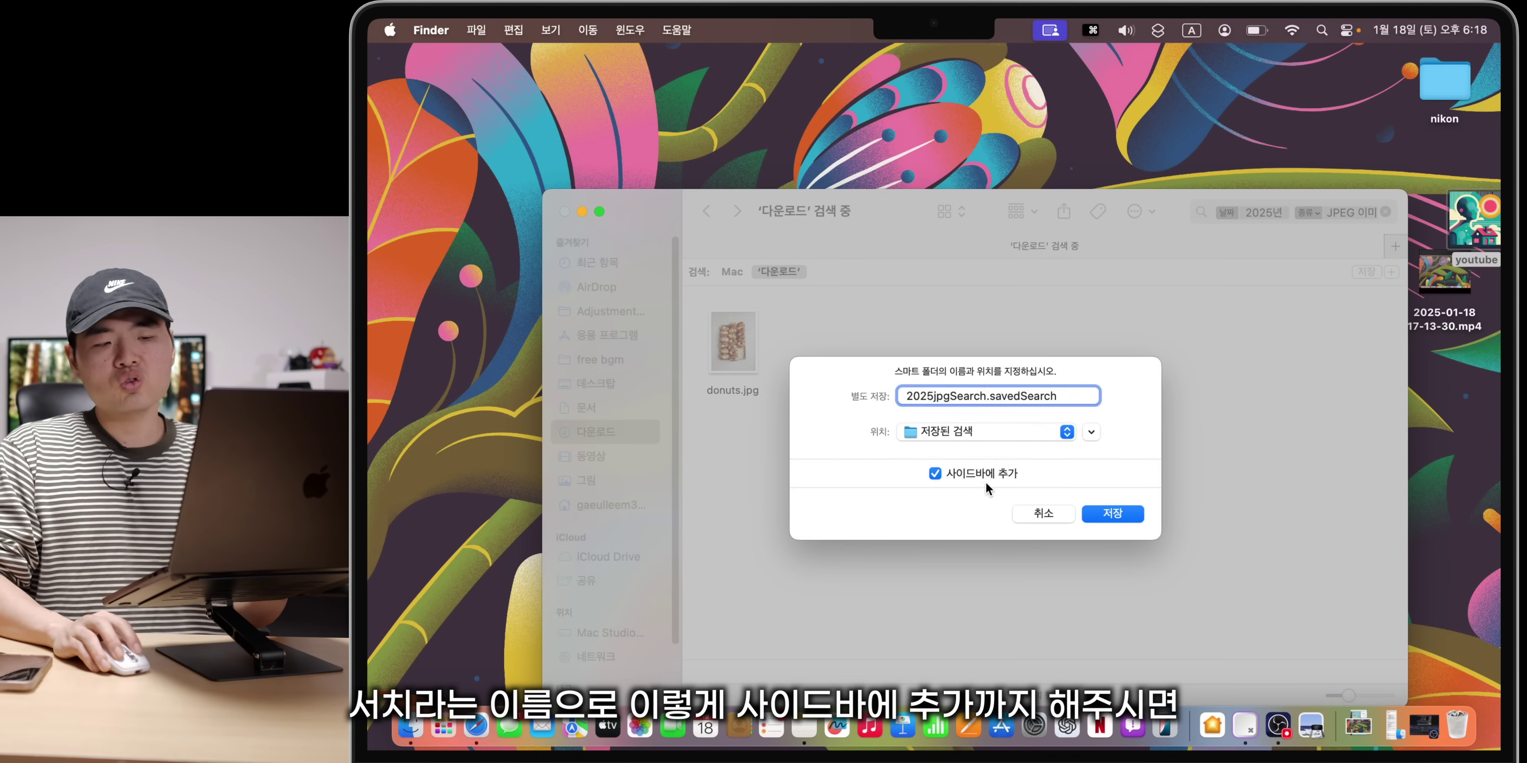
left_click(1127, 505)
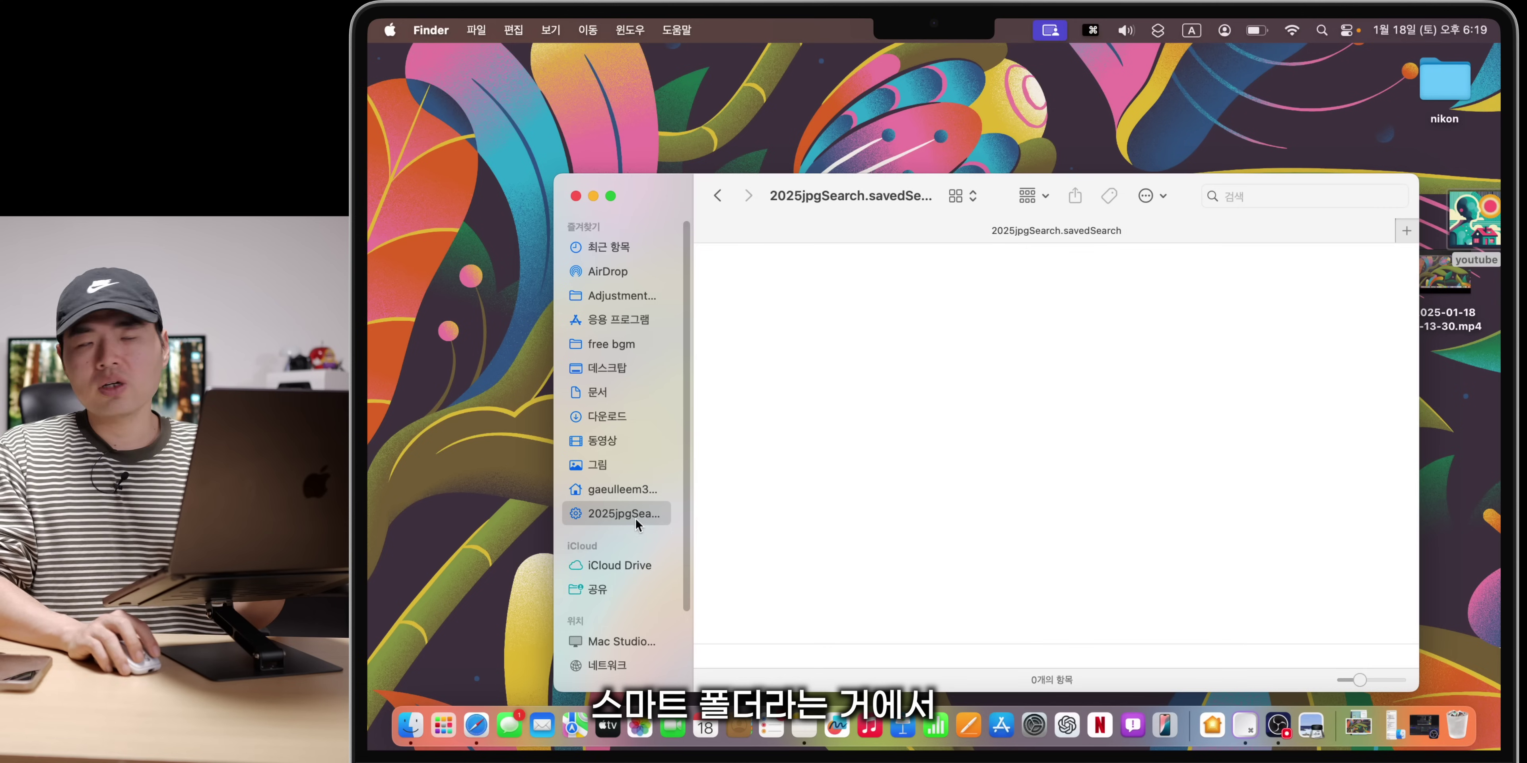
Step: Show the smart folder's search criteria, replace the 2025년 text criterion with last modified date (최근 수정일) this year (올해), and save it
left_click(1145, 199)
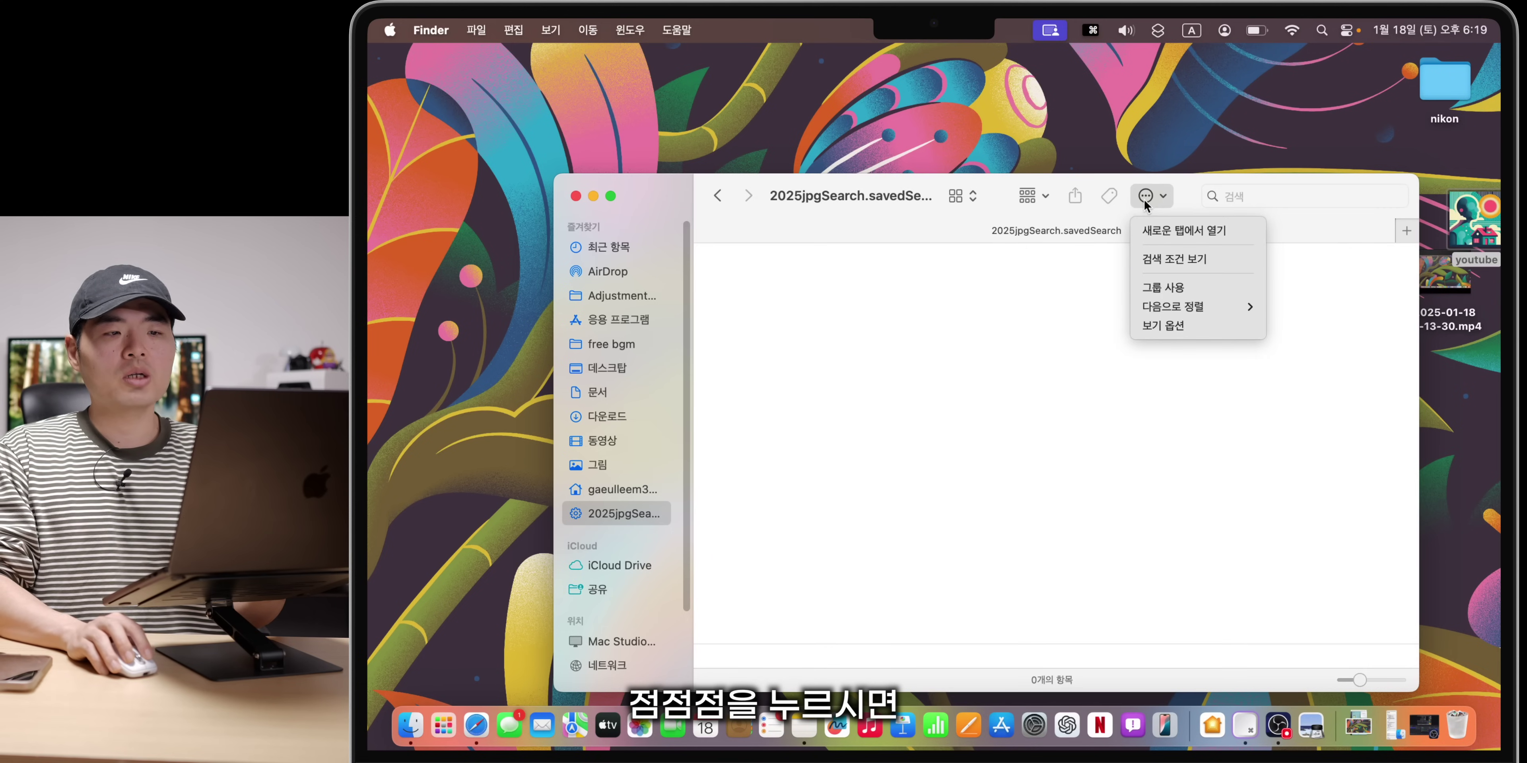
left_click(1191, 260)
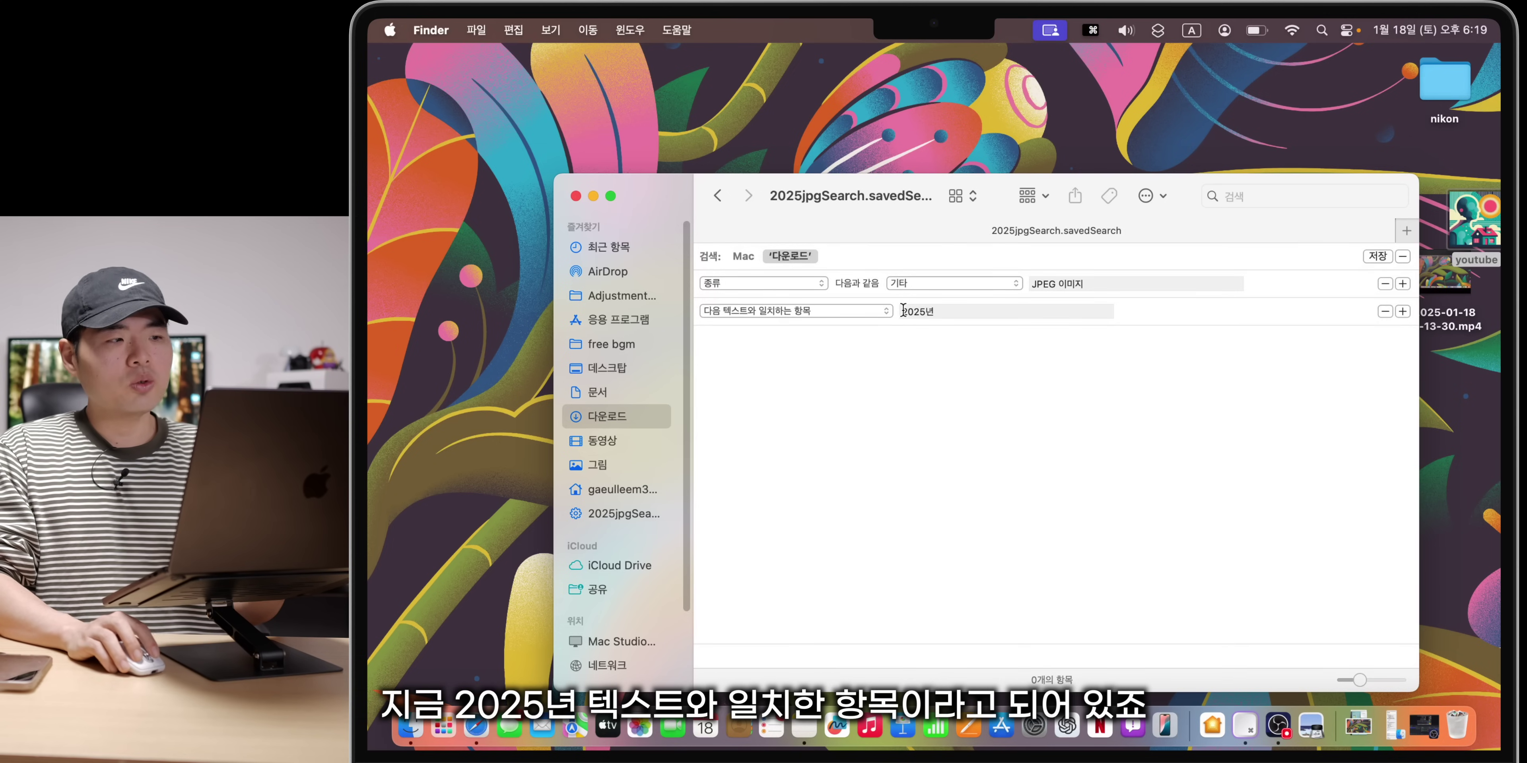
left_click(780, 308)
left_click(790, 324)
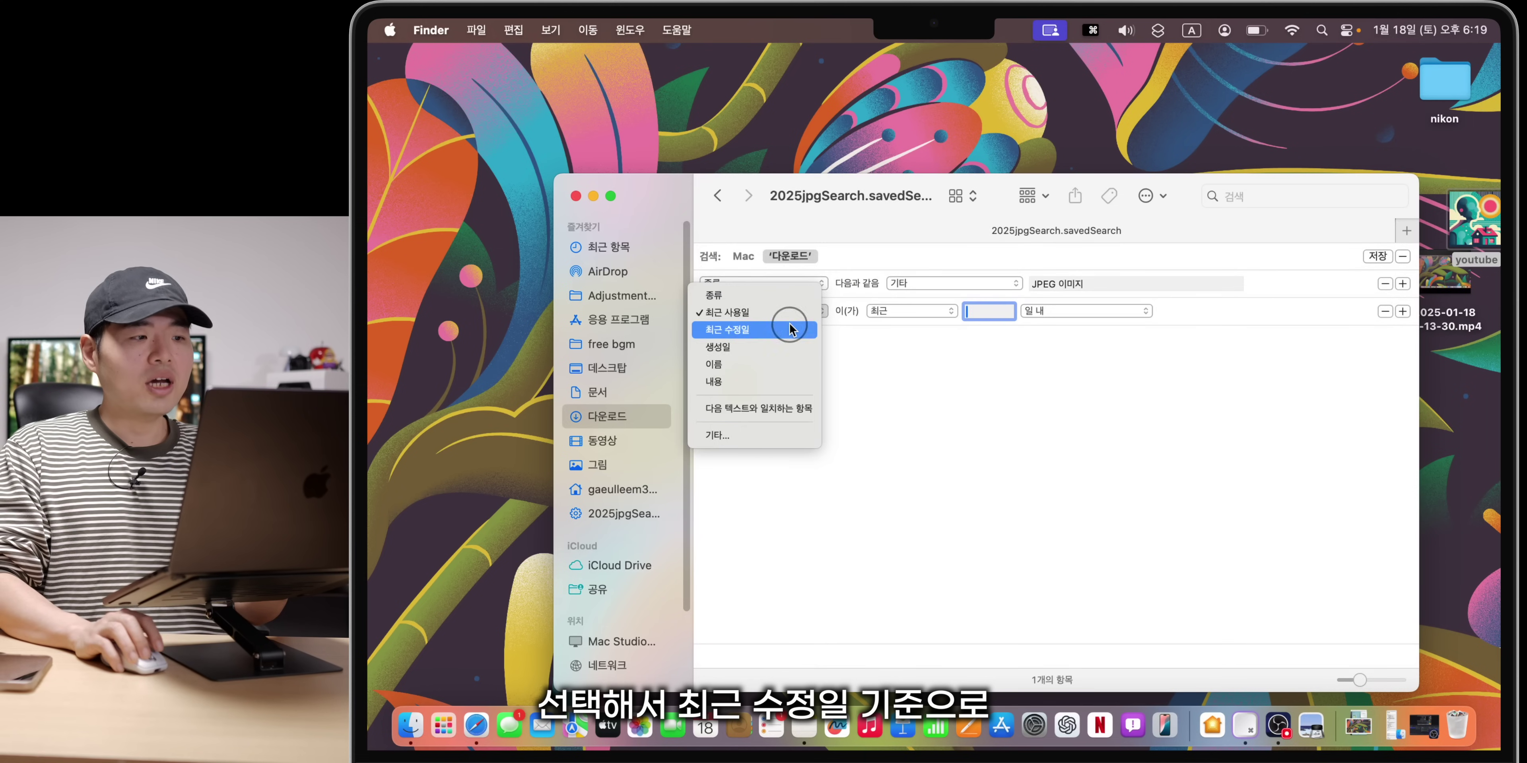
left_click(883, 312)
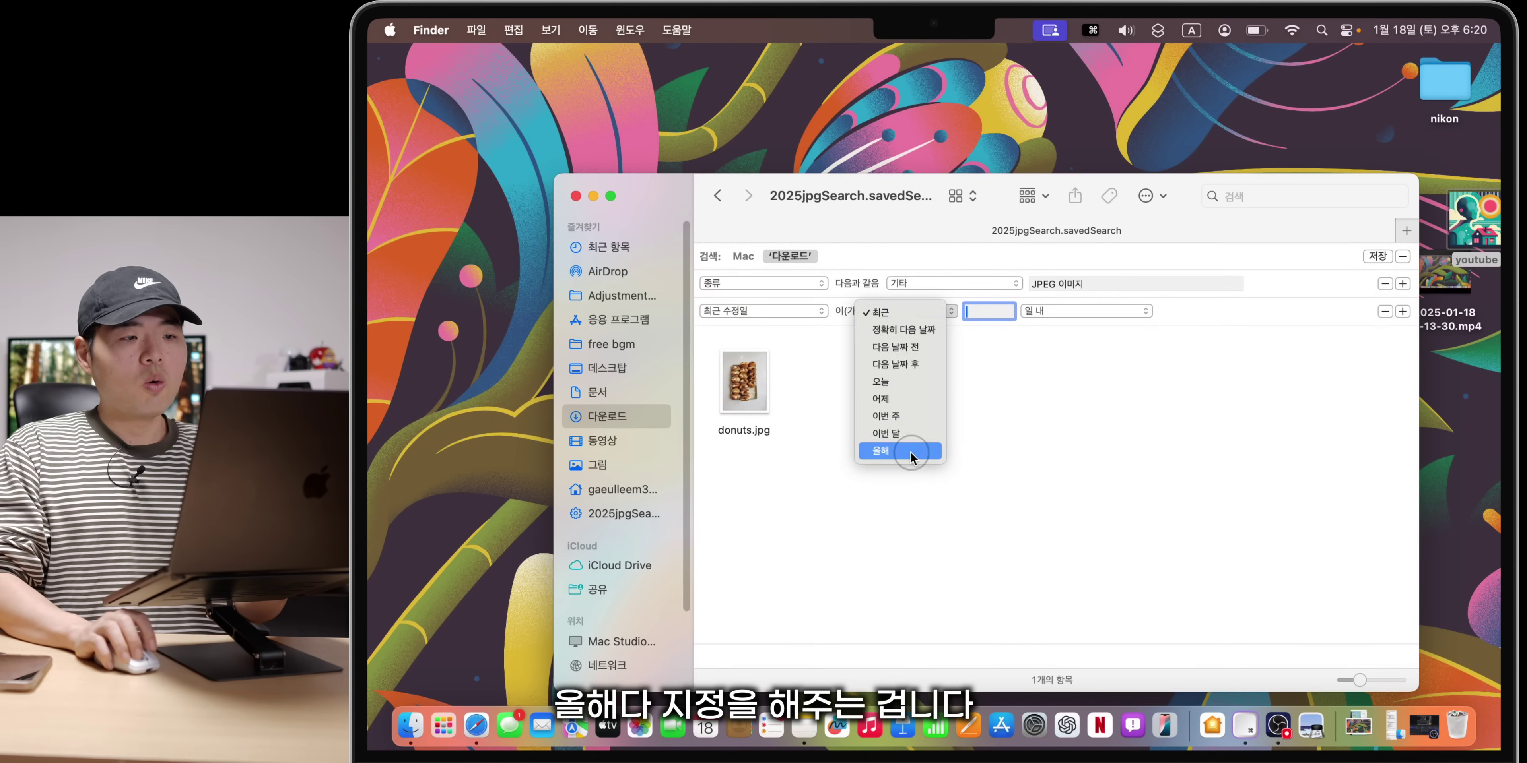
left_click(911, 451)
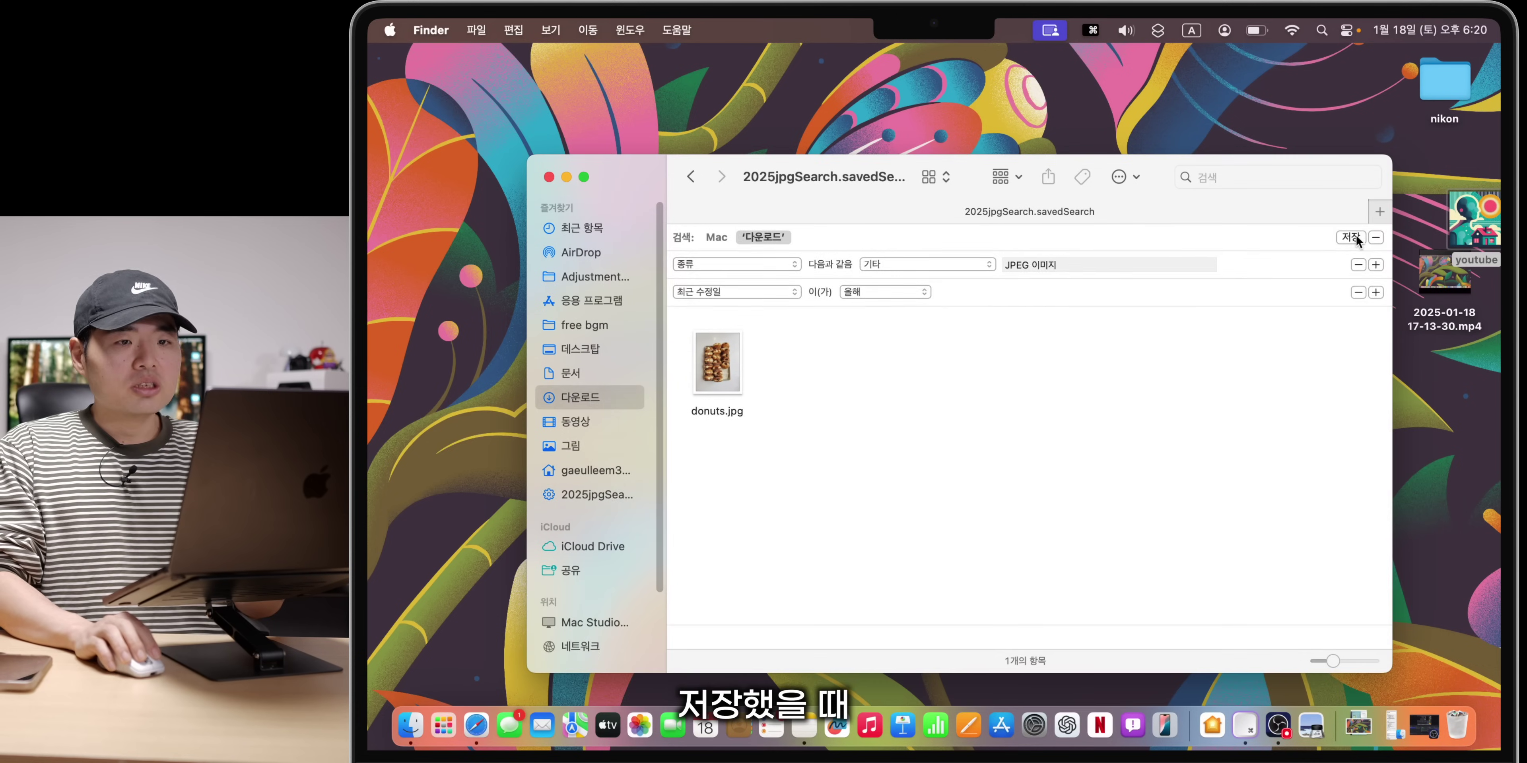
left_click(1351, 237)
left_click(907, 368)
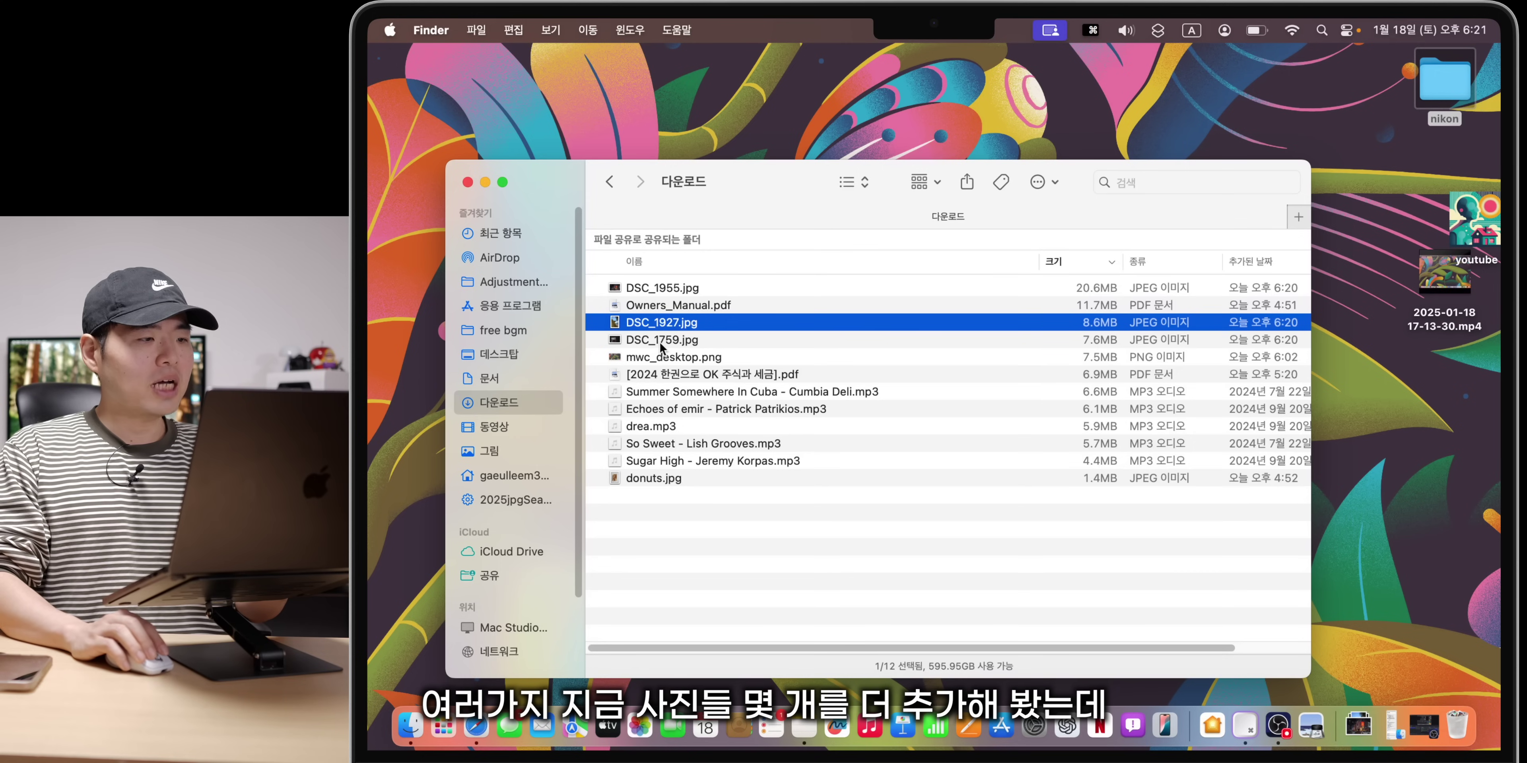
Step: Check the images in the Downloads folder, open the 2025jpgSearch smart folder from the sidebar, and select all its files
left_click(663, 357)
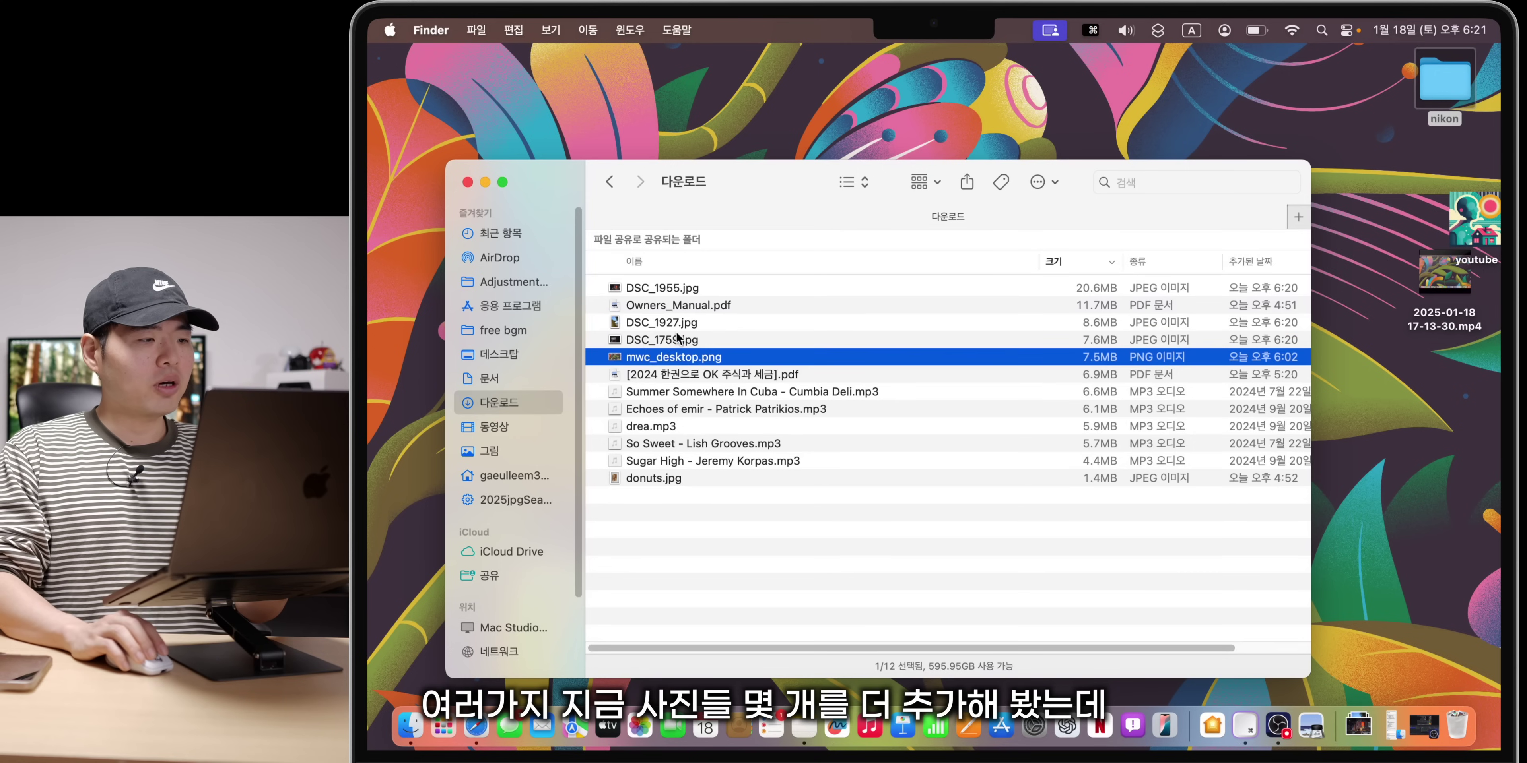
left_click(663, 340)
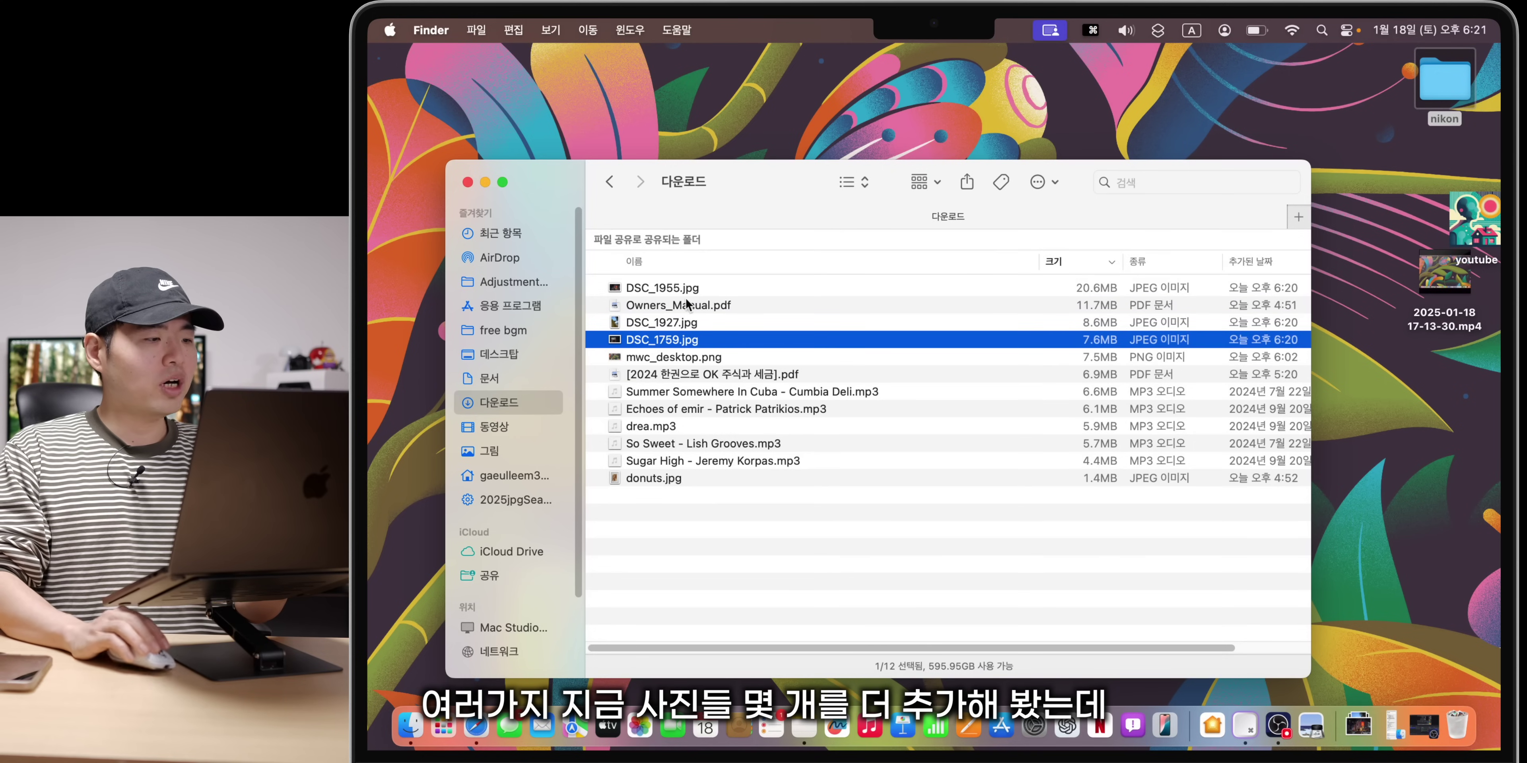
left_click(511, 500)
key("super+a")
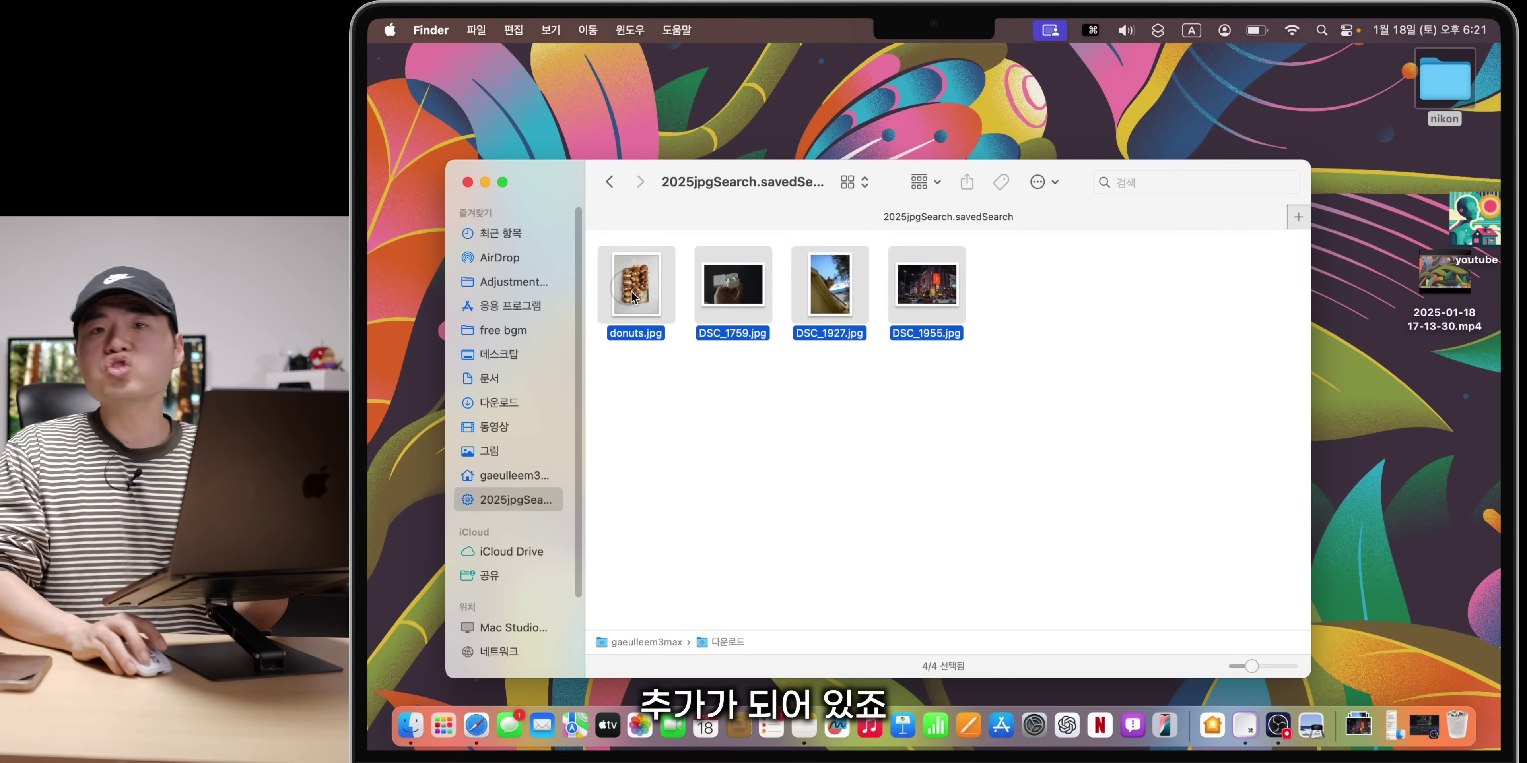
Step: Change the 2025jpgSearch smart folder's date criterion to creation date (생성일) this year (올해) and save it
left_click_drag(964, 419, 678, 317)
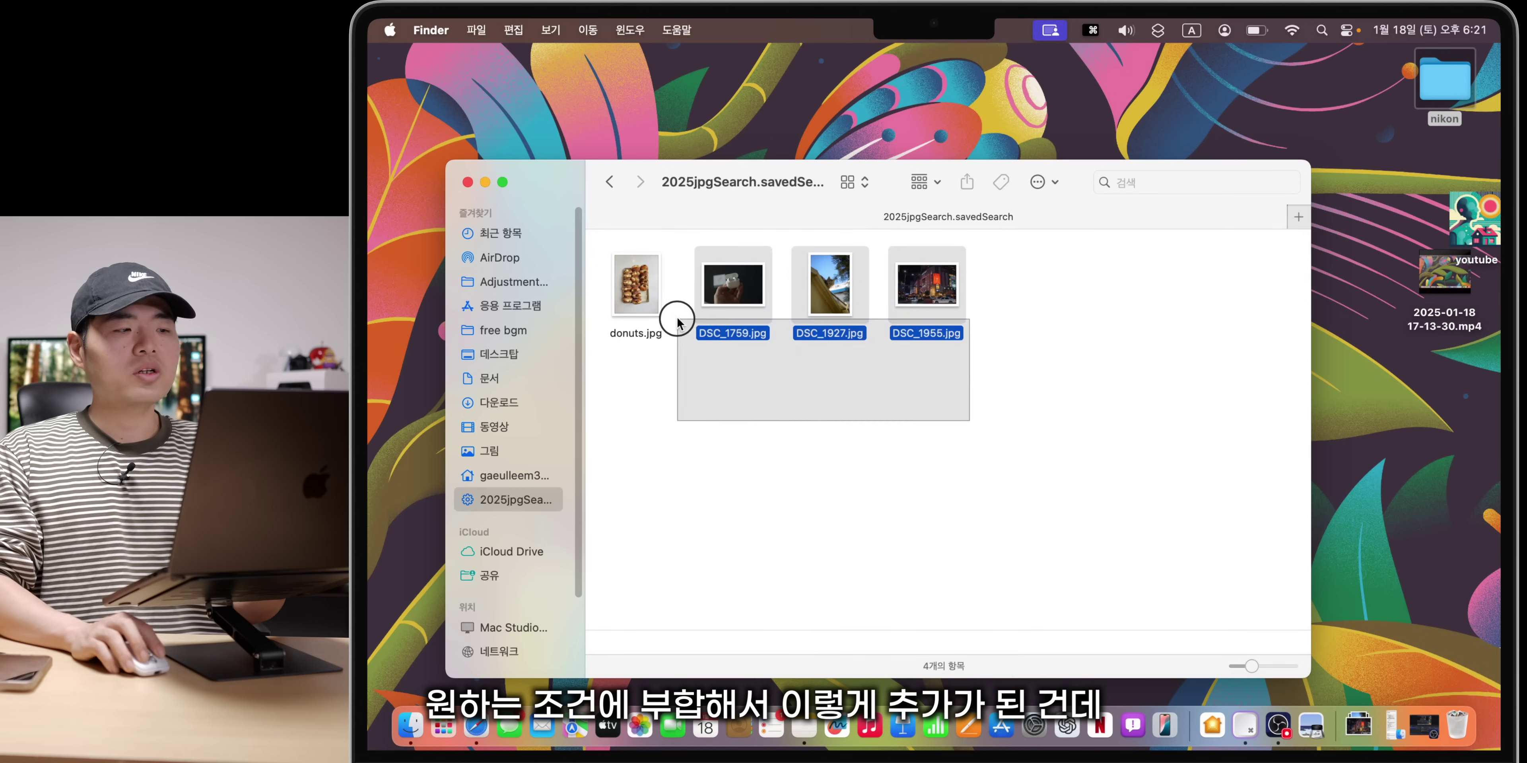
left_click(734, 456)
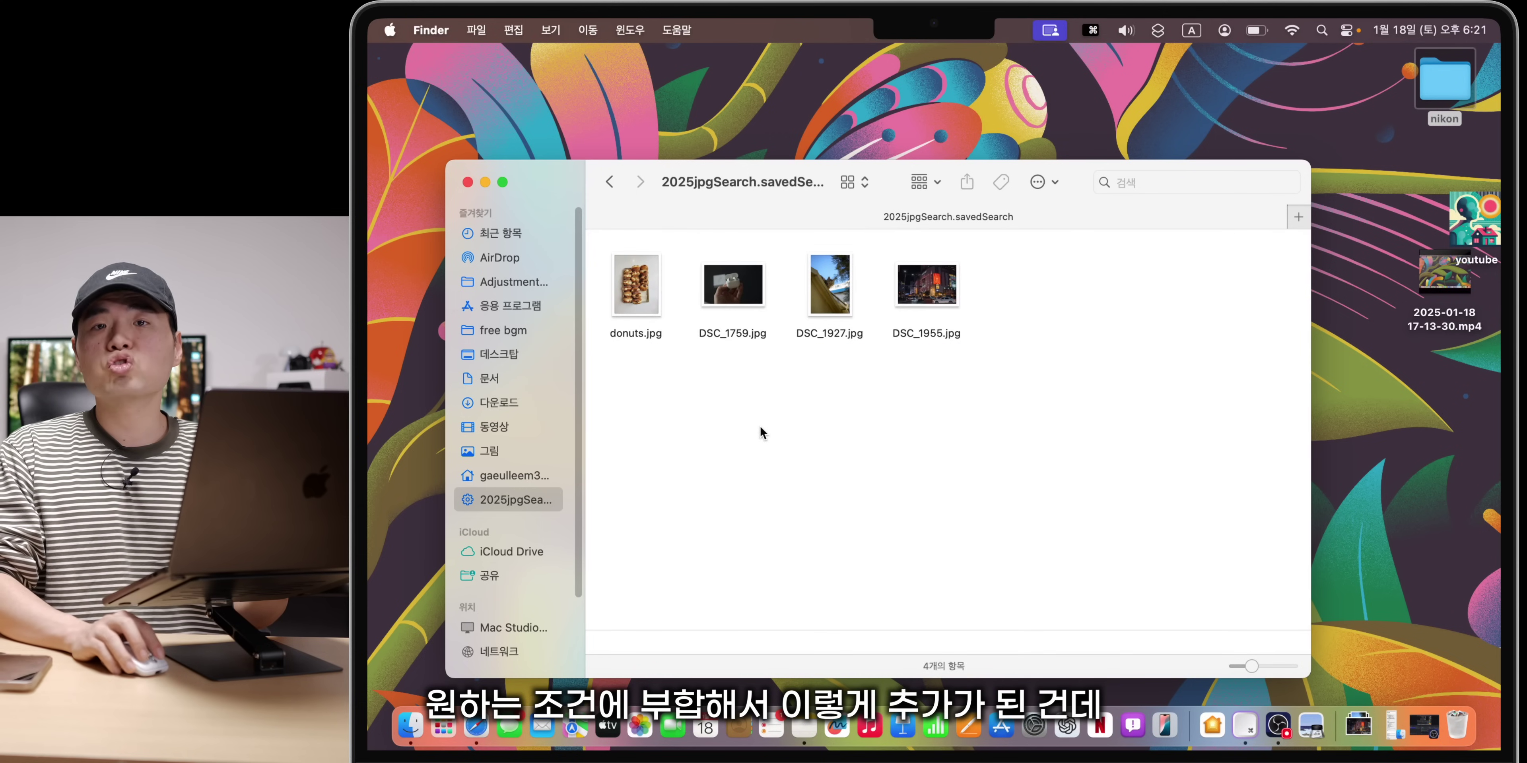
left_click(1039, 182)
left_click(1085, 243)
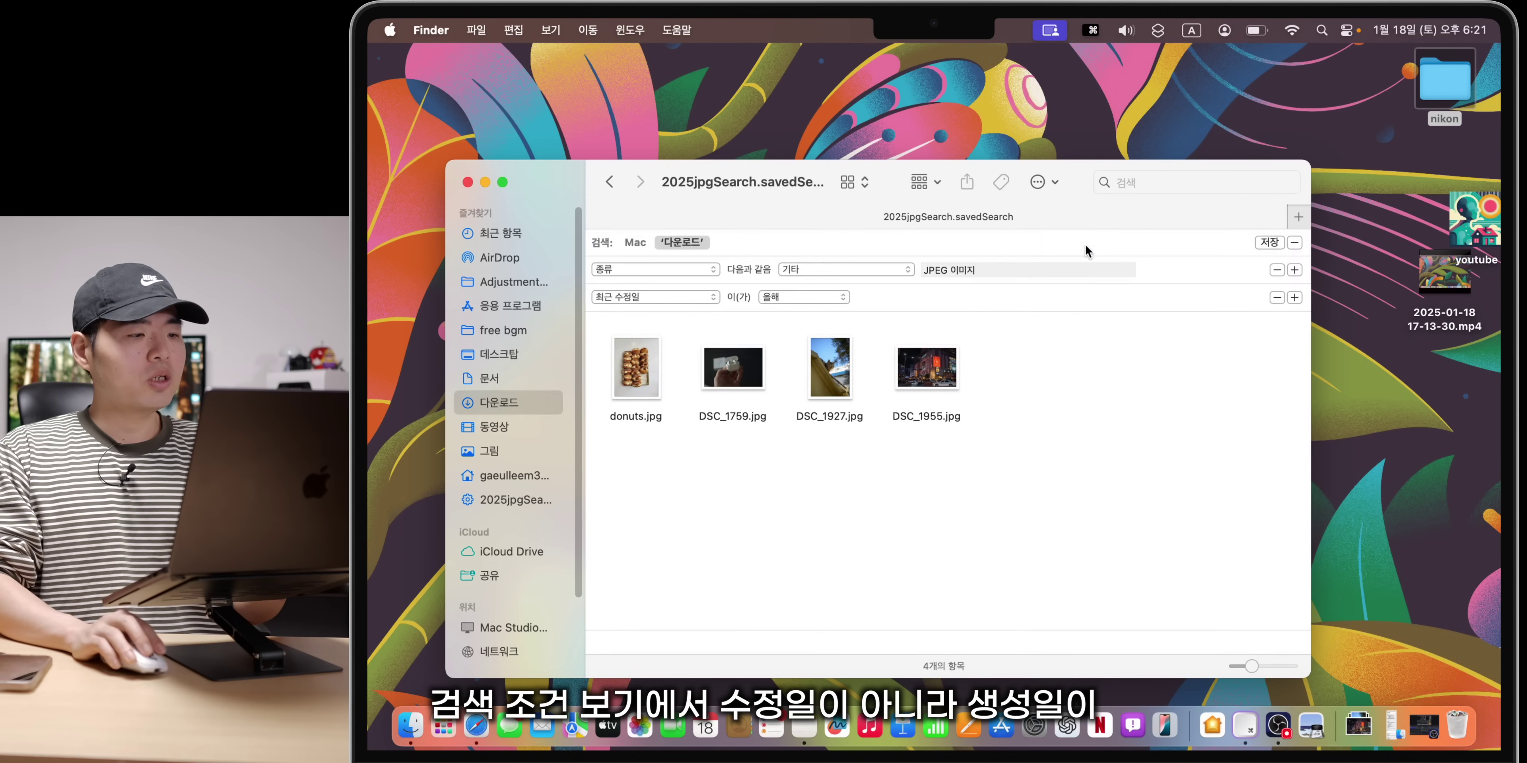
left_click(653, 298)
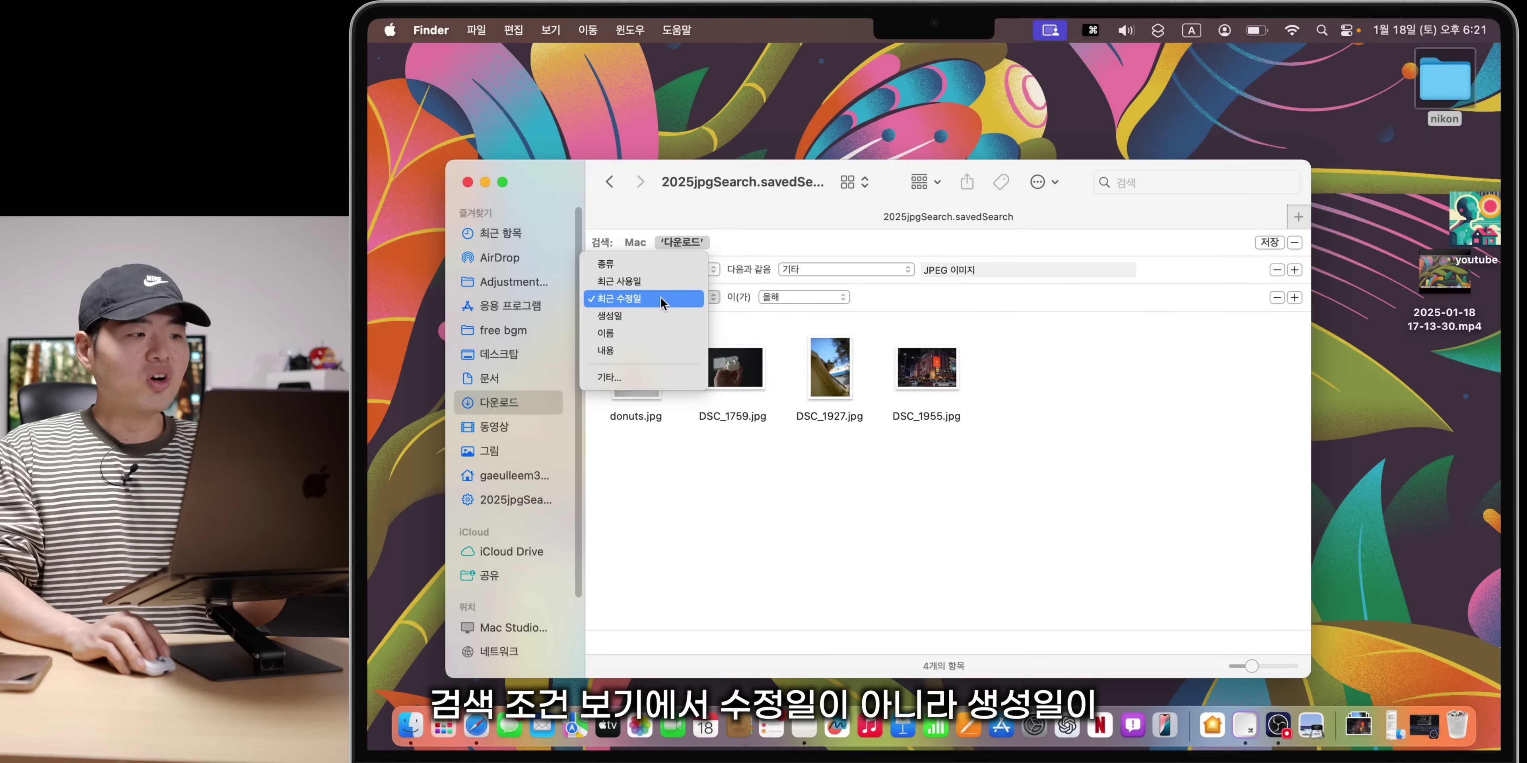
left_click(646, 316)
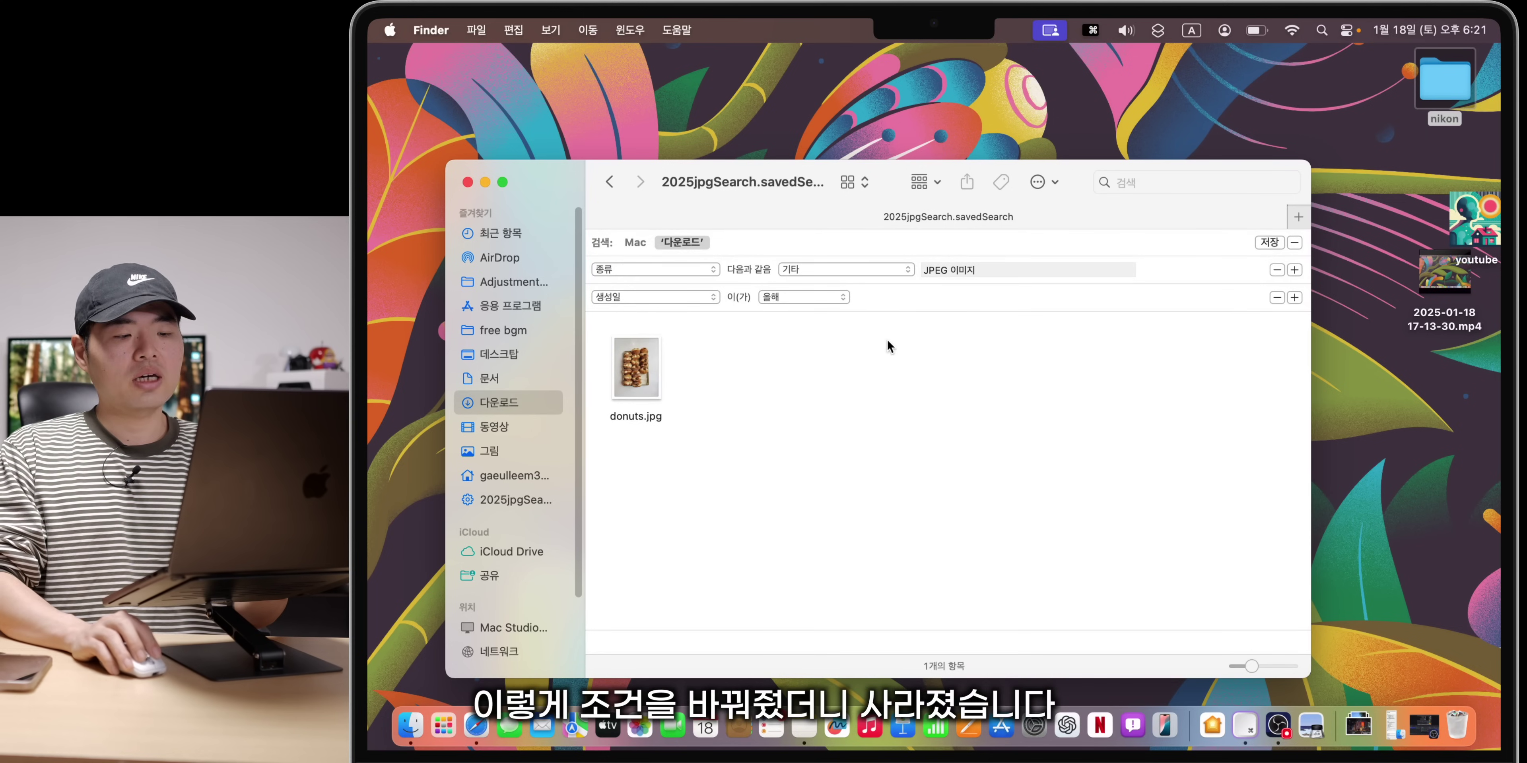
left_click(1267, 242)
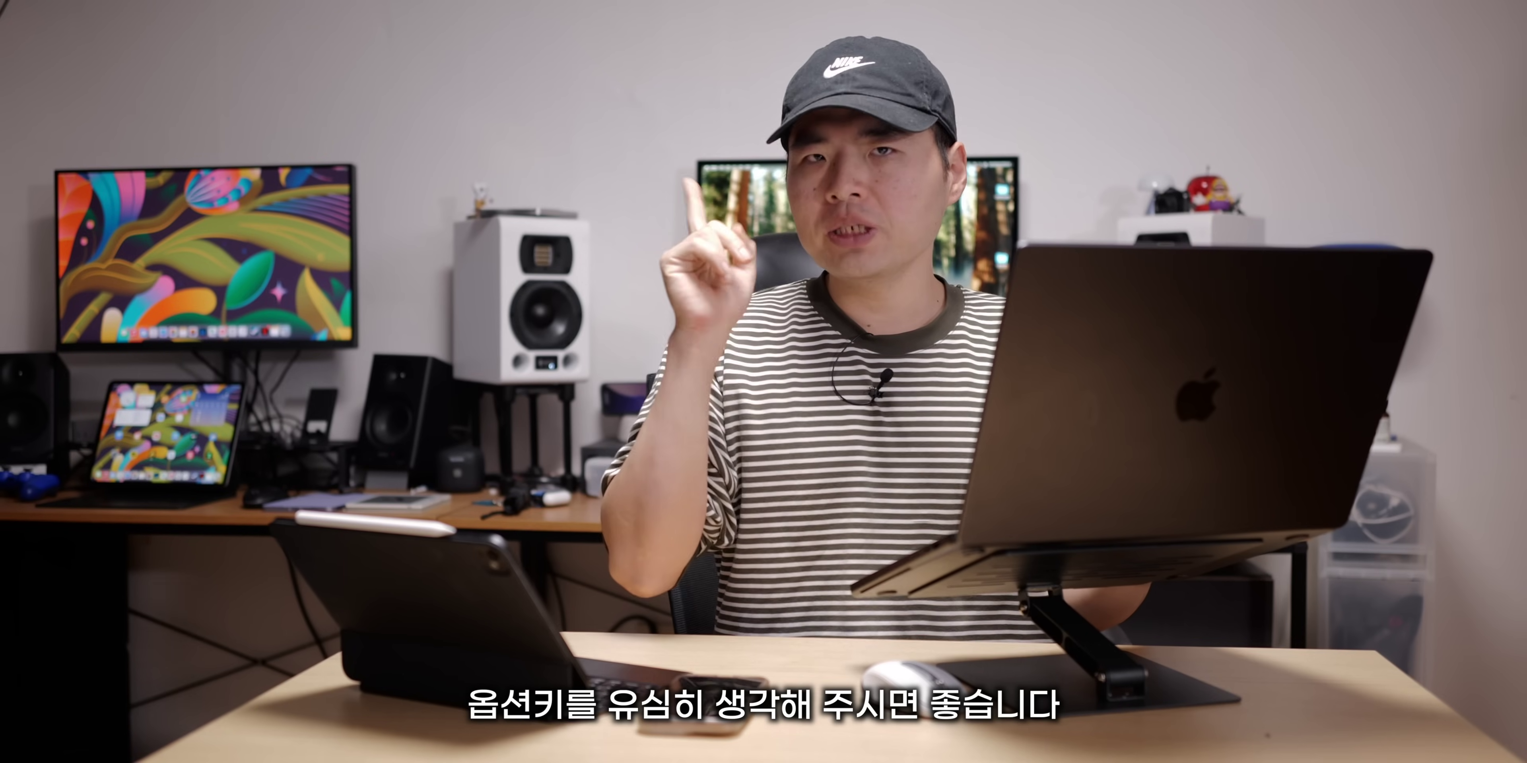
Step: Compare the regular and alternate commands offered for DSC_0354.jpg in the nikon folder
right_click(974, 291)
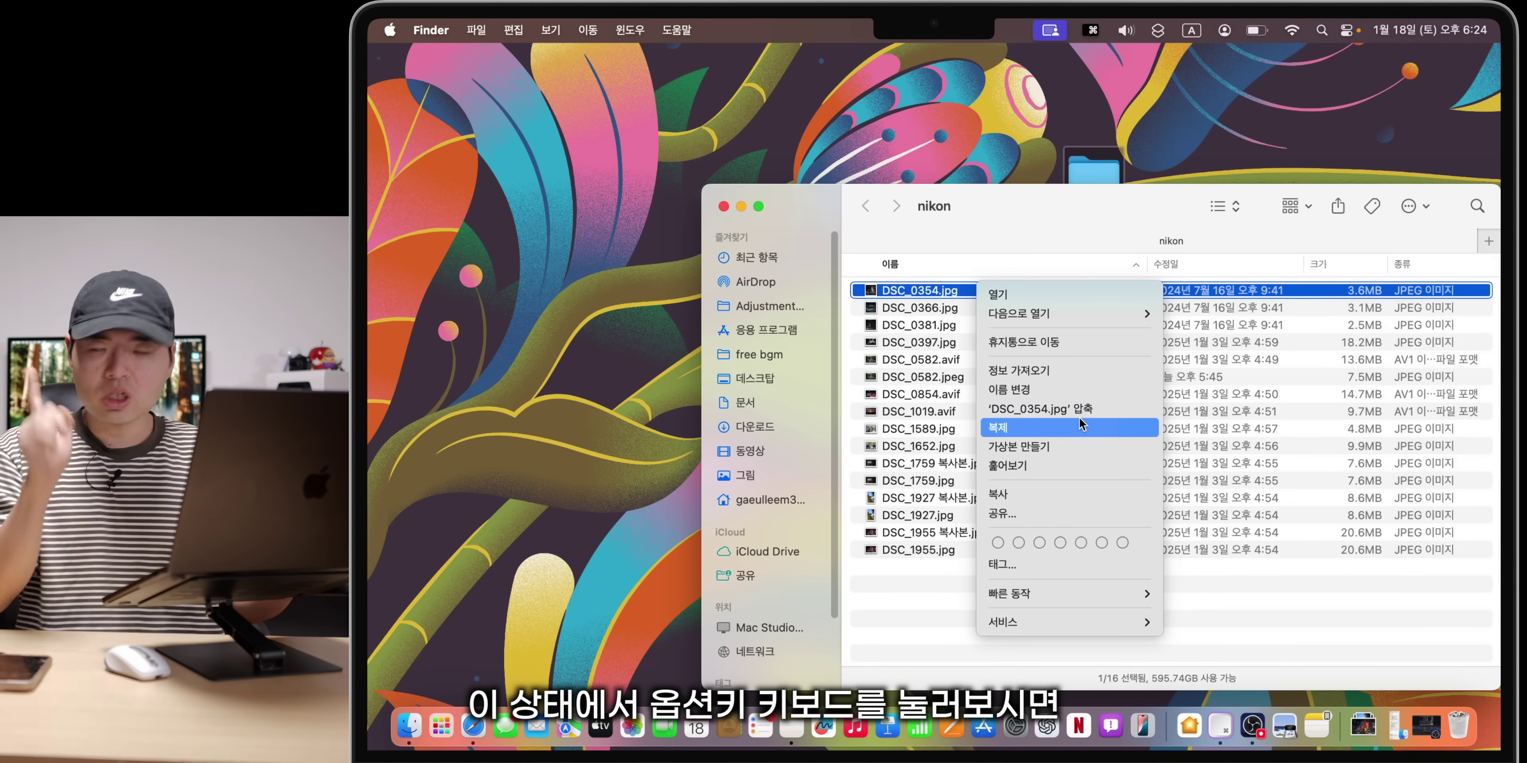
key("alt")
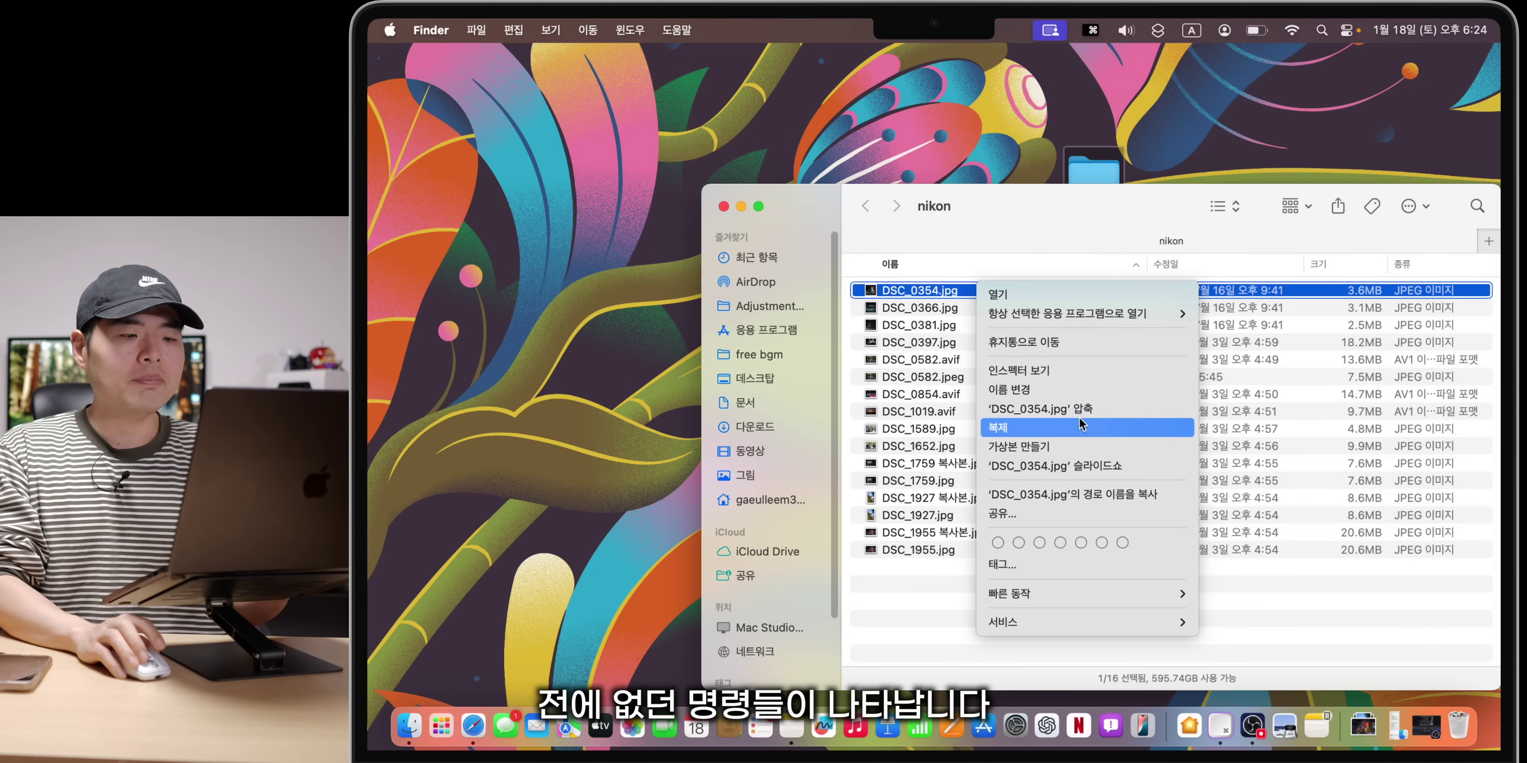
key("alt")
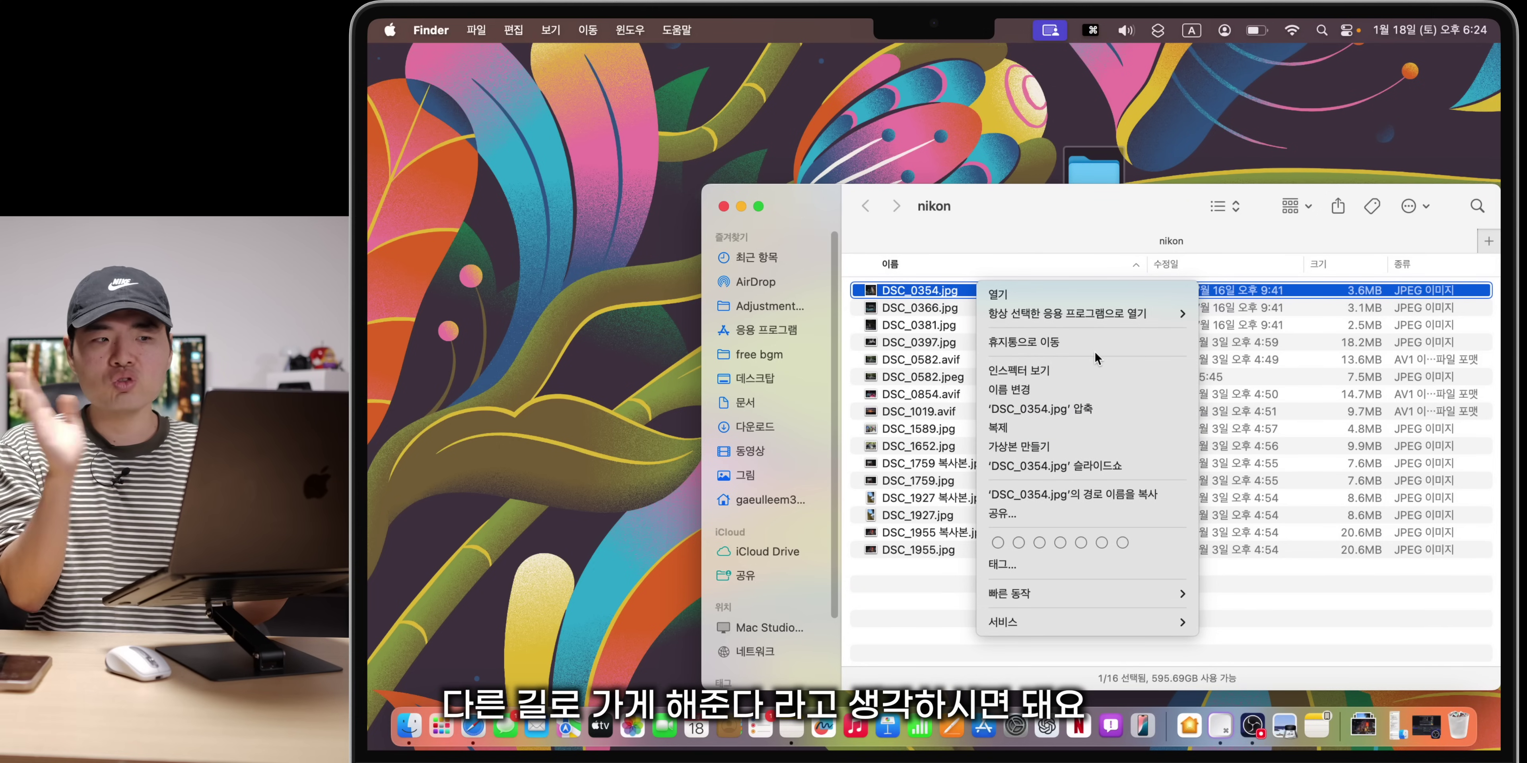
key("alt")
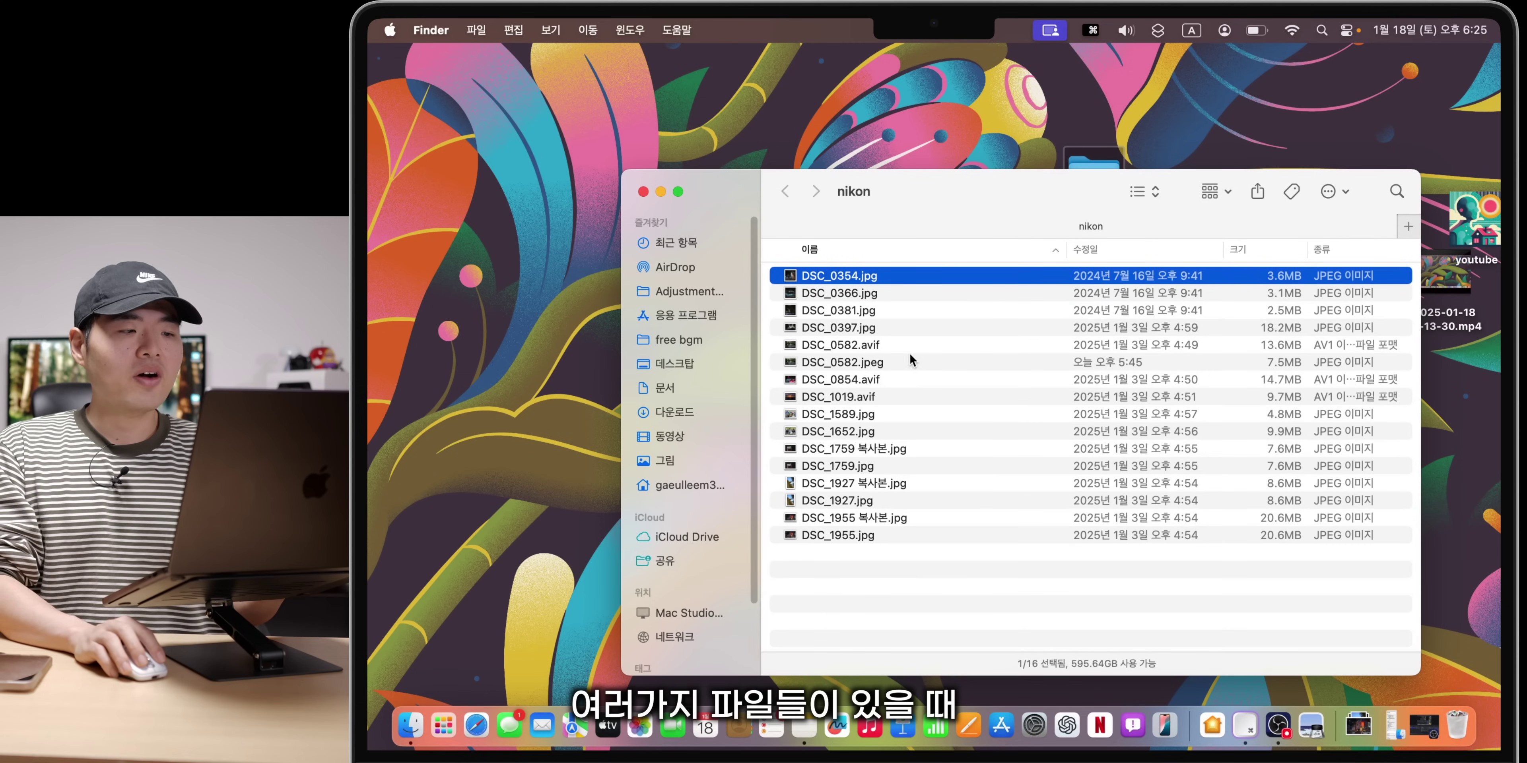
Step: Select the six files from DSC_0354.jpg to DSC_0582.jpeg and view each one's individual information (정보 가져오기)
left_click(941, 362, "shift")
right_click(935, 332)
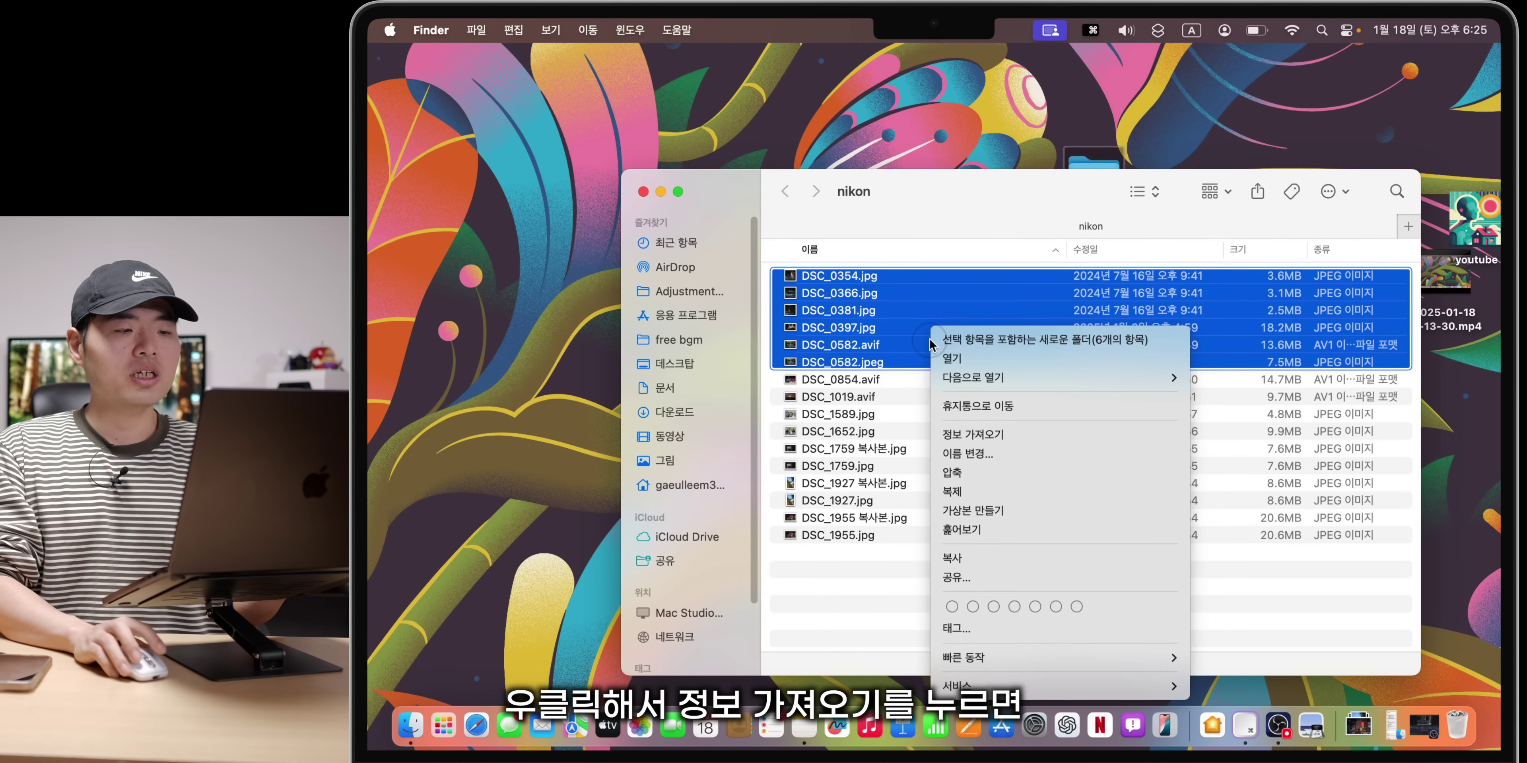
left_click(997, 436)
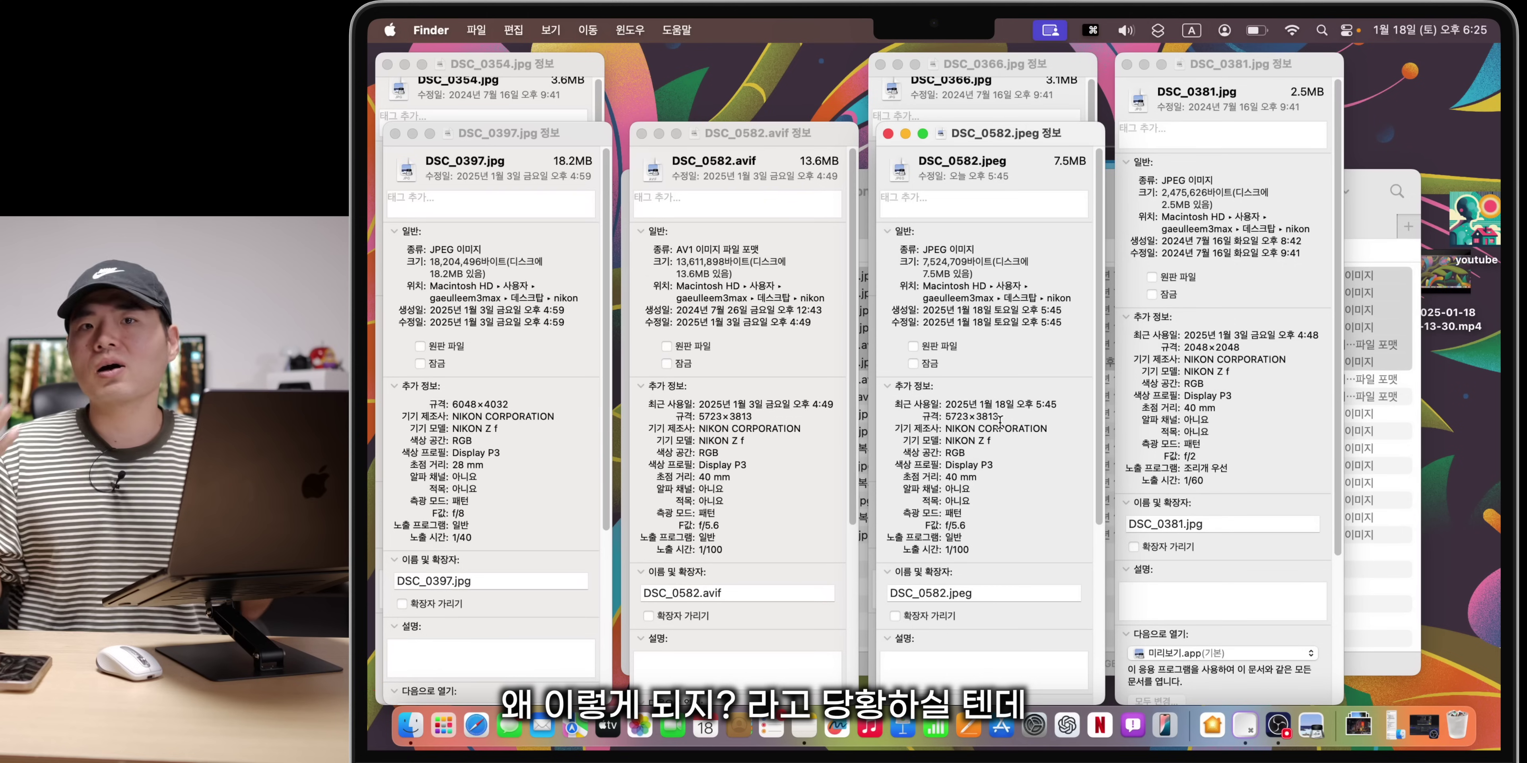
left_click_drag(1004, 129, 1011, 144)
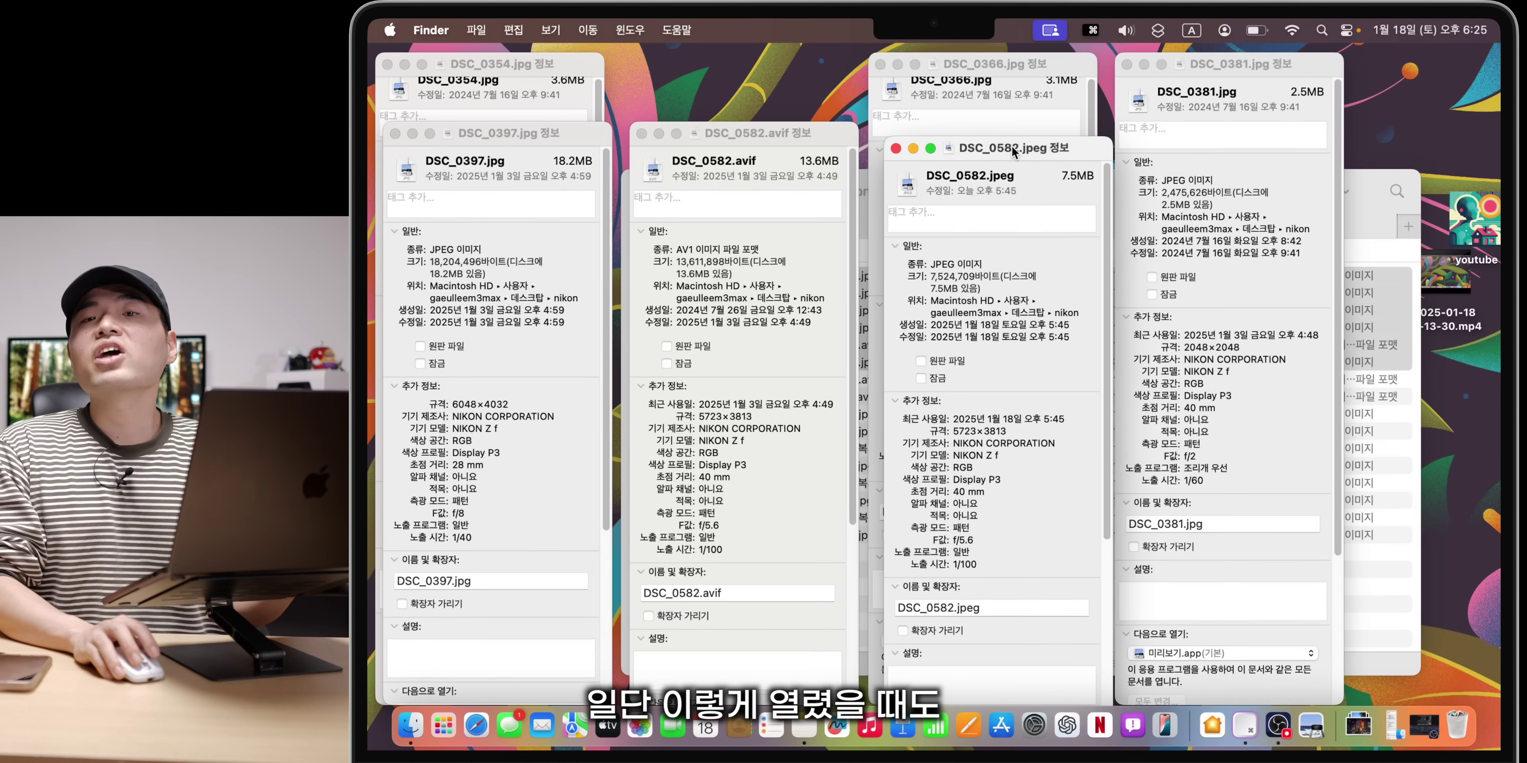
Step: Close all the open information and folder windows at once with 모두 닫기
left_click(472, 30)
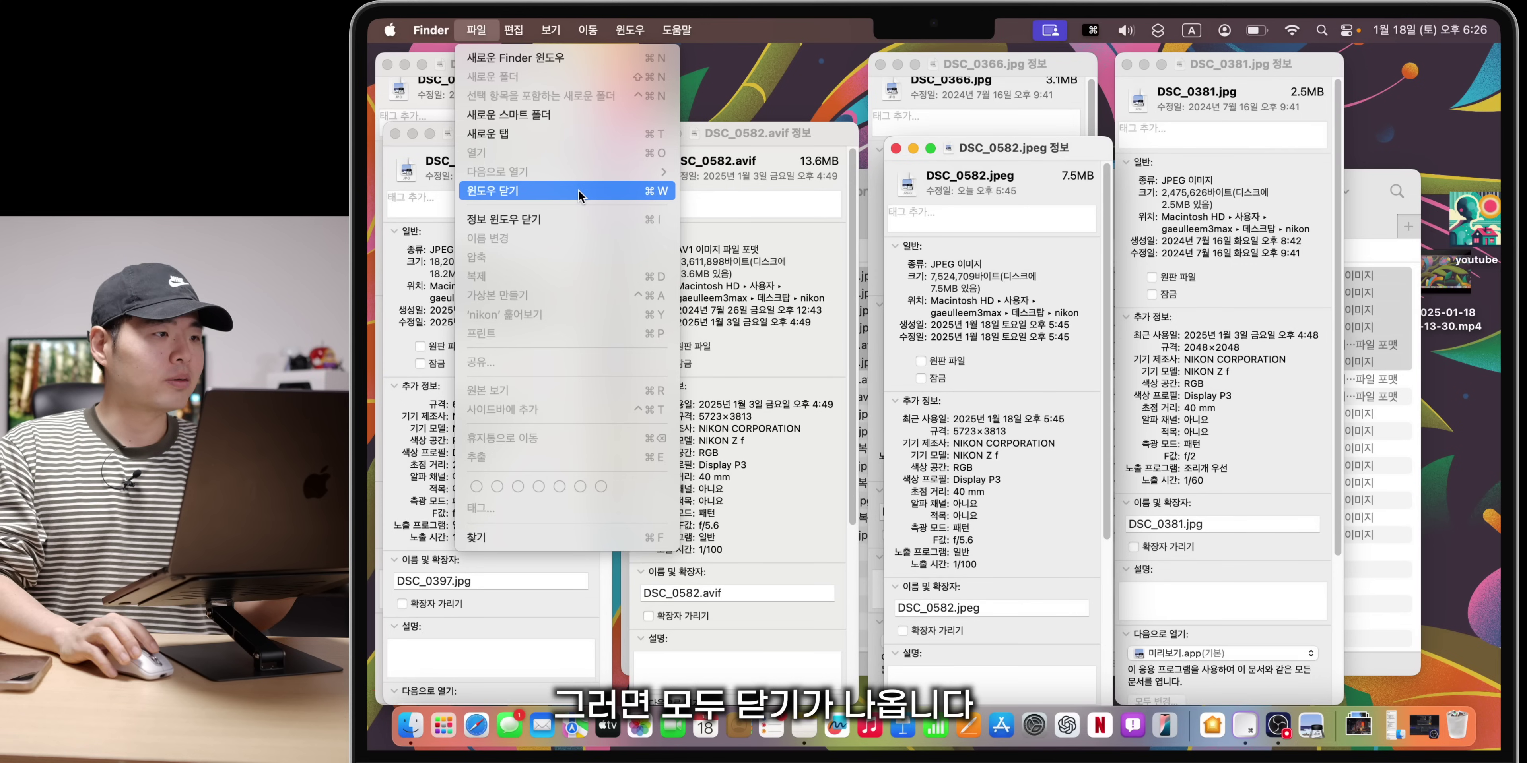
key("alt")
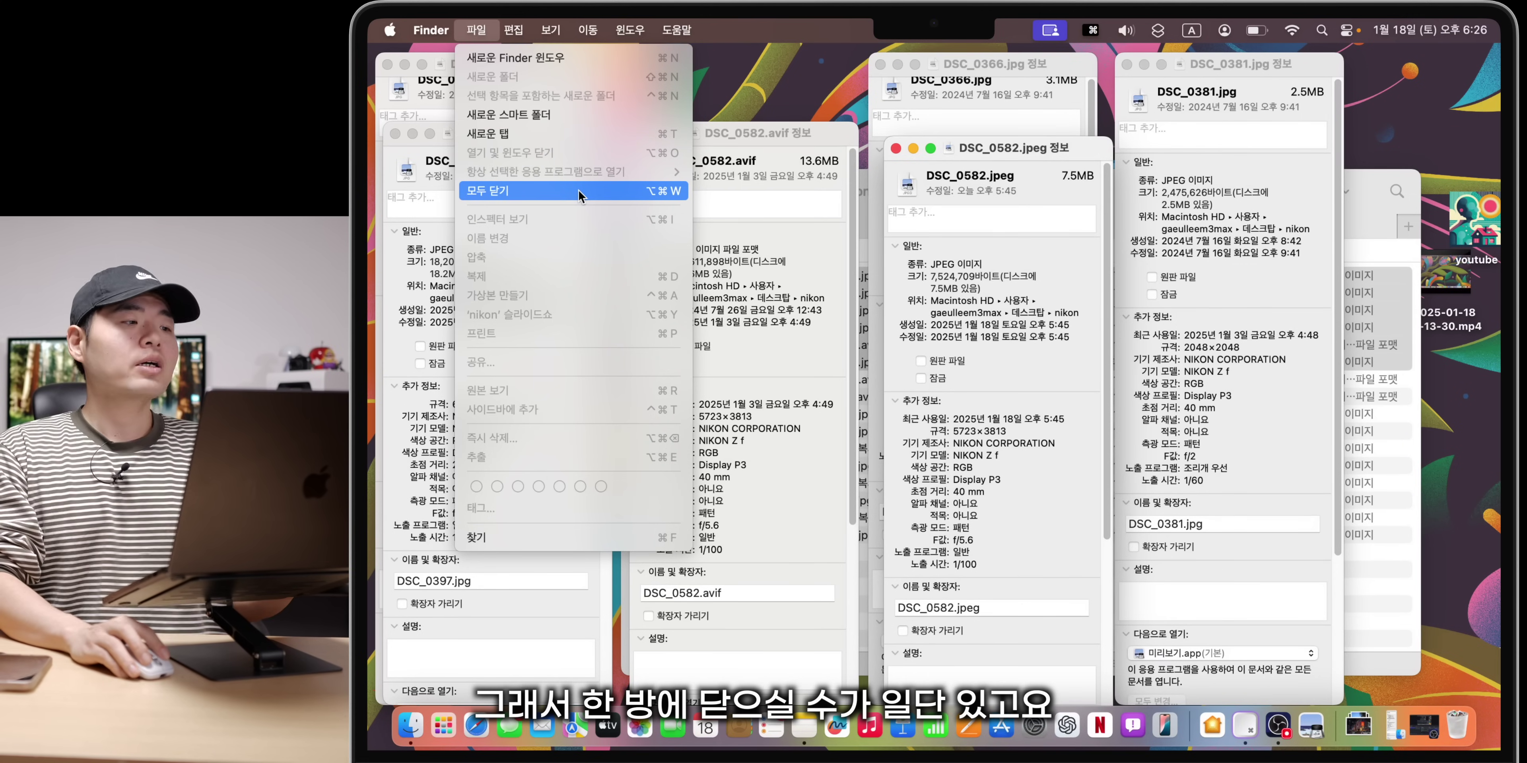
left_click(579, 192)
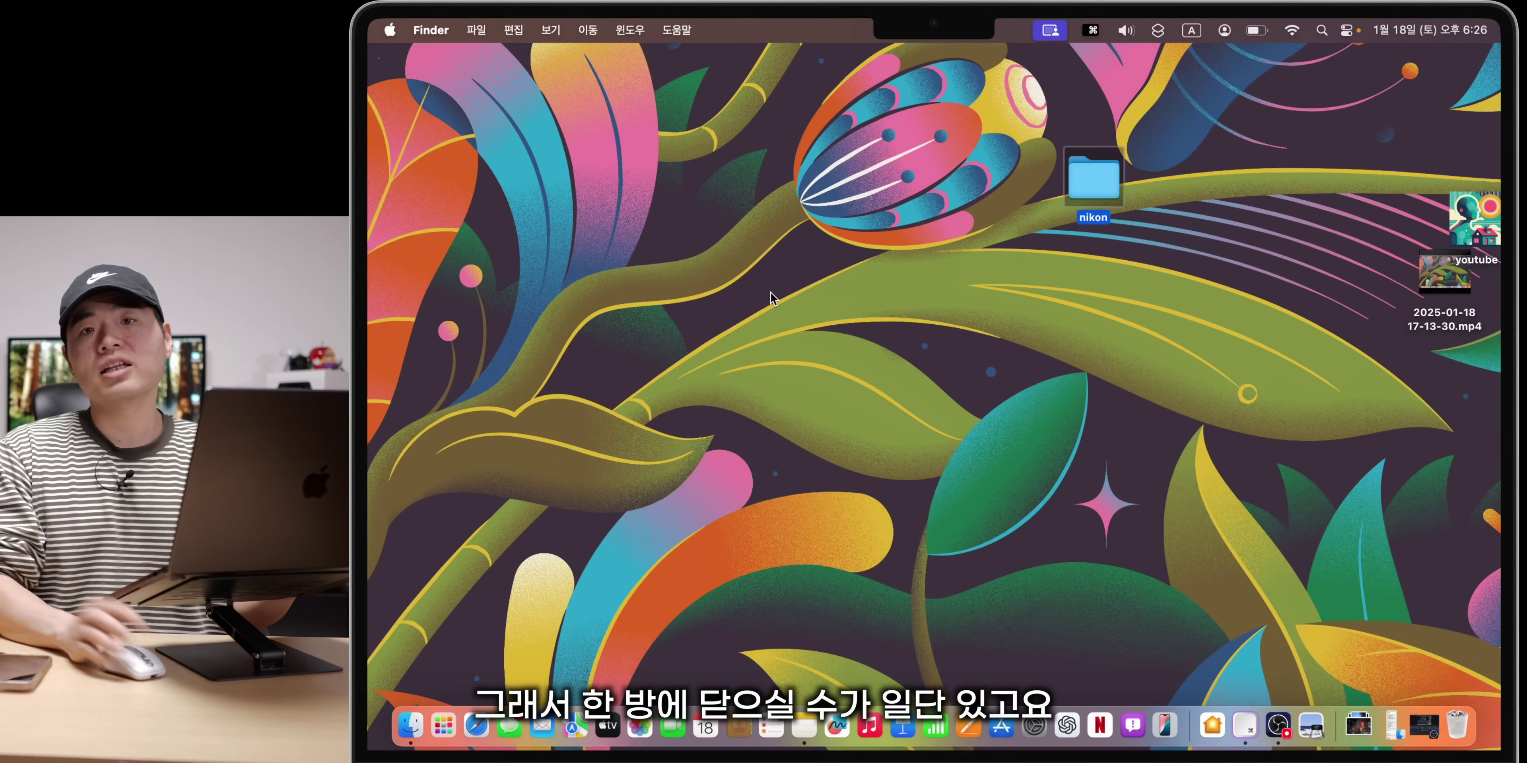
Step: Reopen the nikon folder and view the combined inspector (인스펙터 보기) for the six files from DSC_0354.jpg to DSC_0582.jpeg
key("super+o")
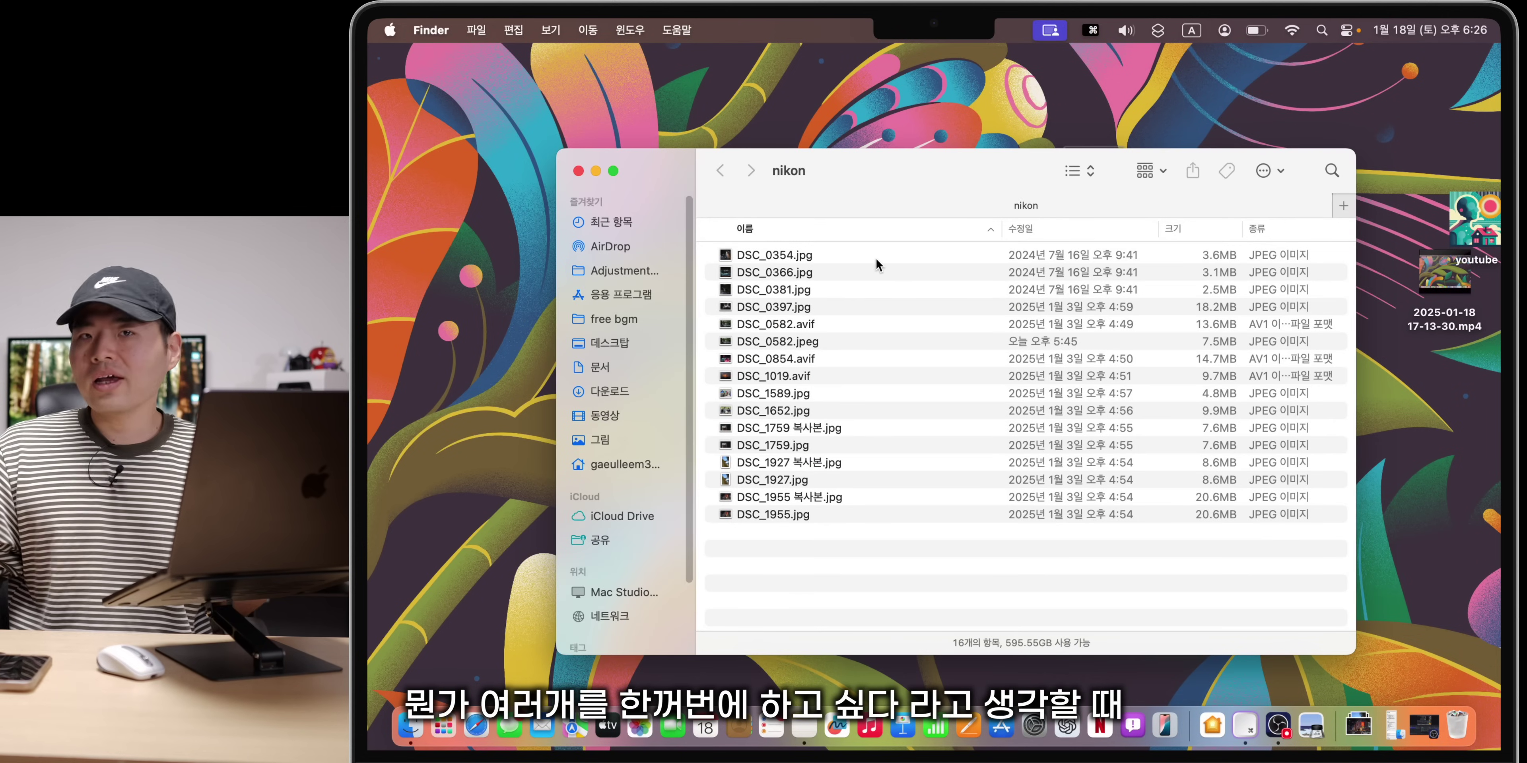
left_click(875, 259)
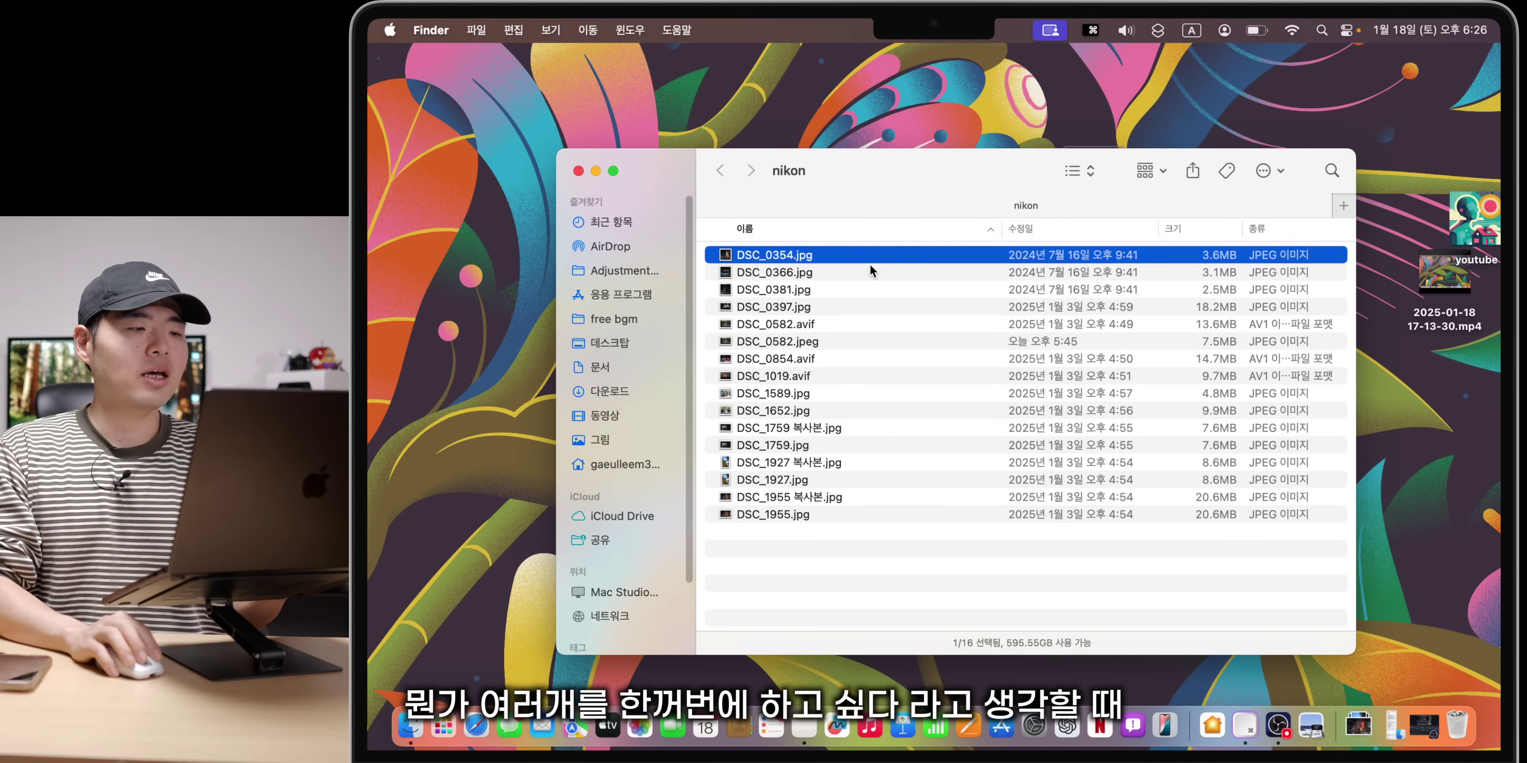
left_click(844, 343, "shift")
right_click(859, 309, "alt")
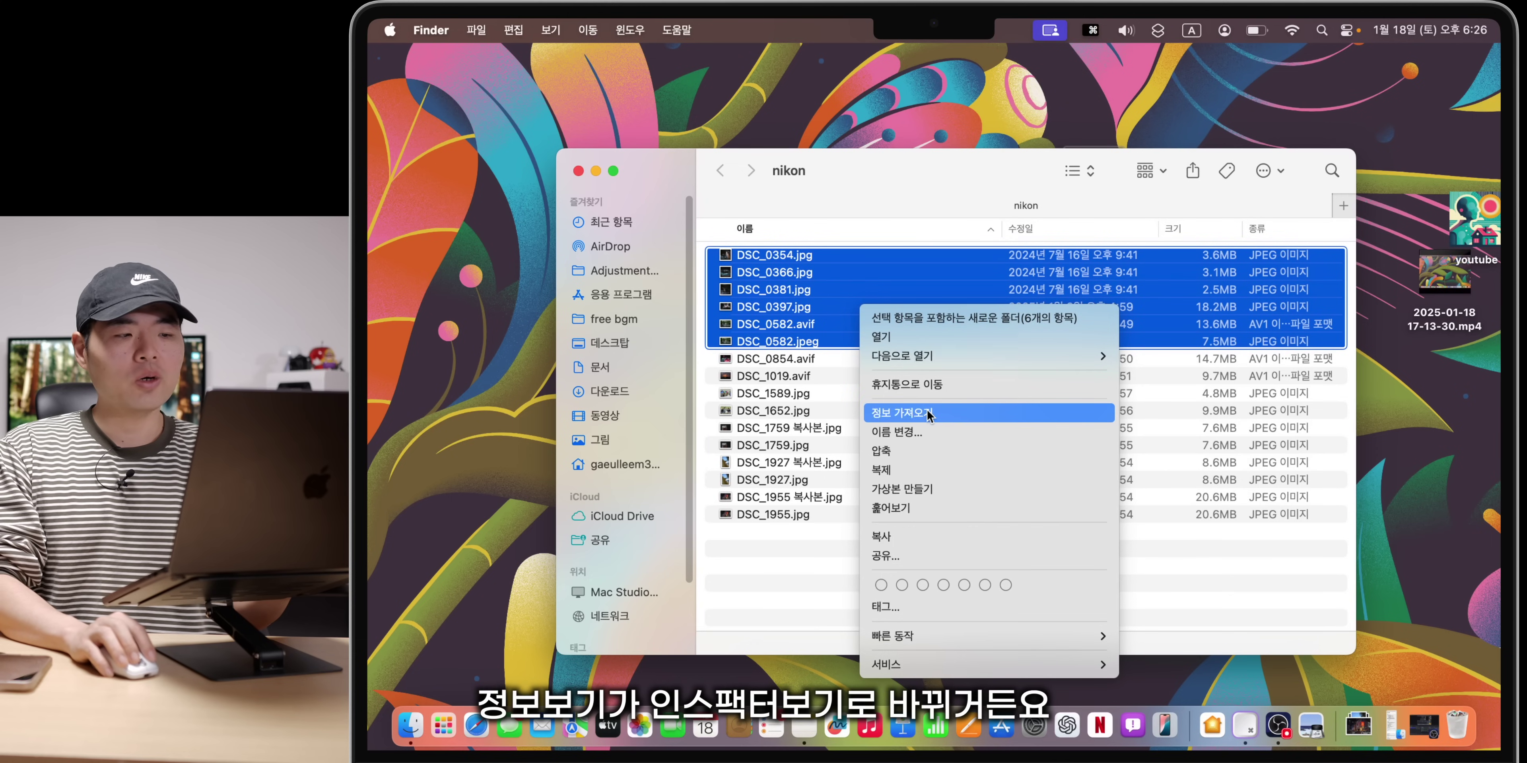
key("alt")
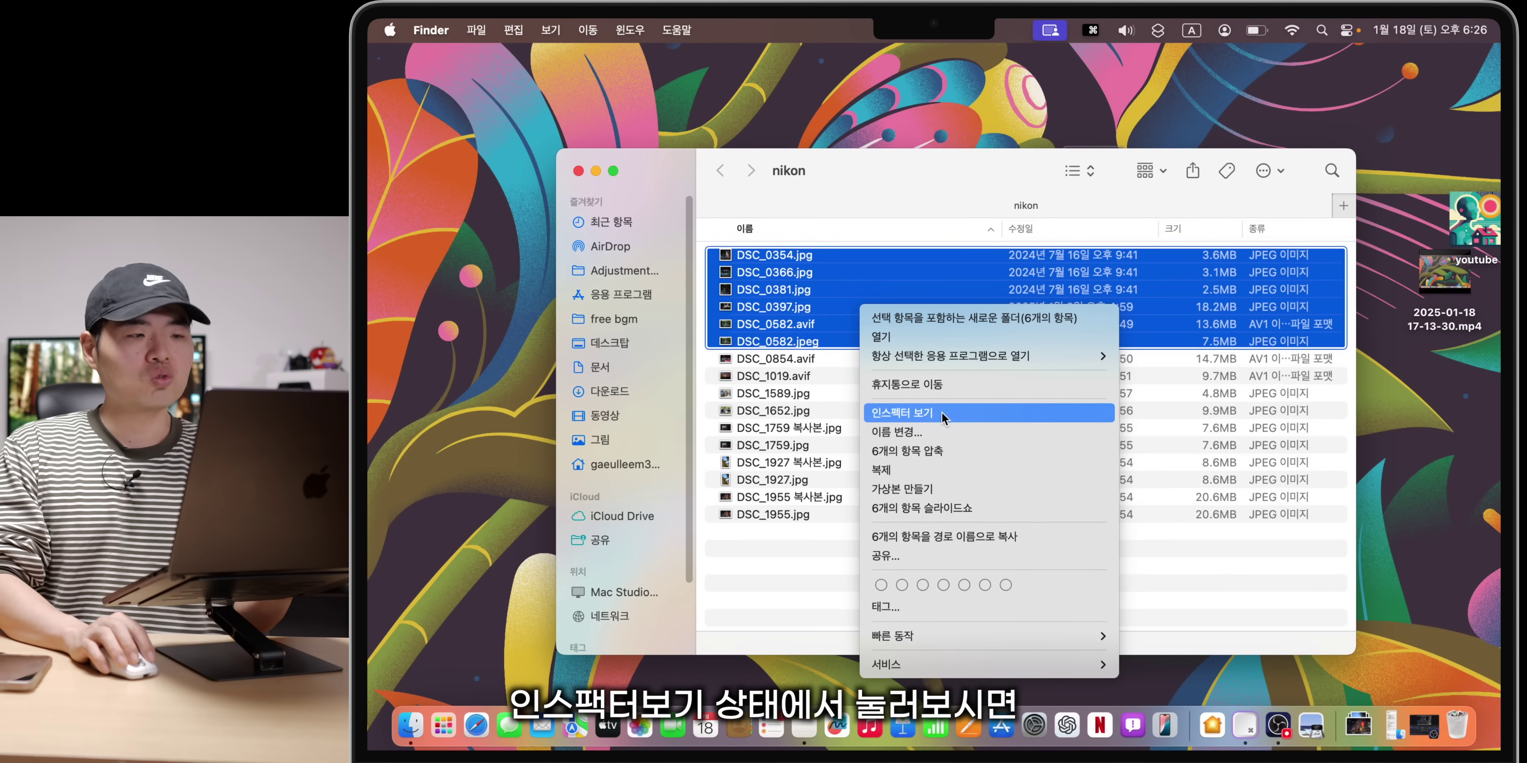
left_click(941, 411)
left_click_drag(1124, 253, 1084, 200)
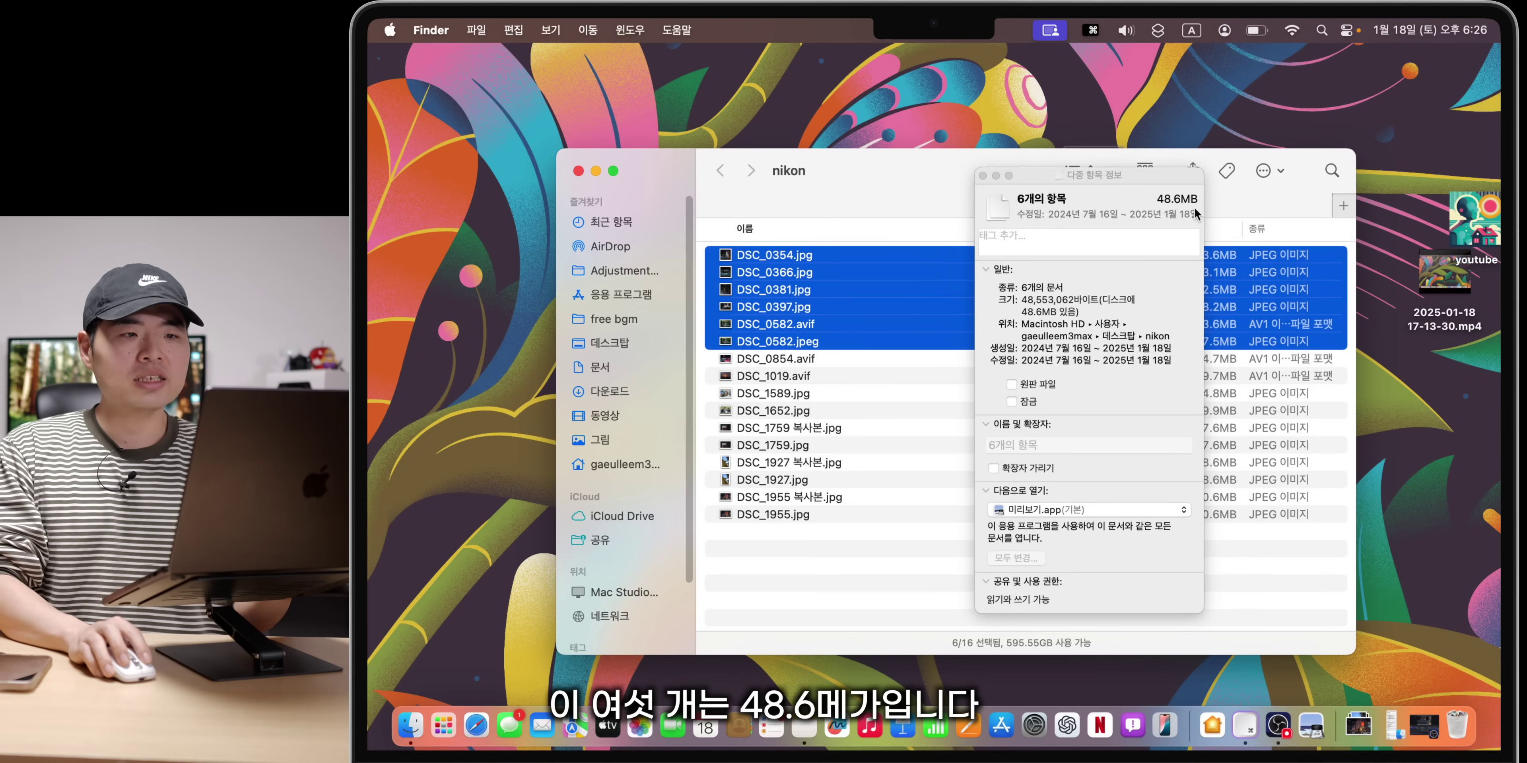
left_click_drag(1158, 185, 1192, 178)
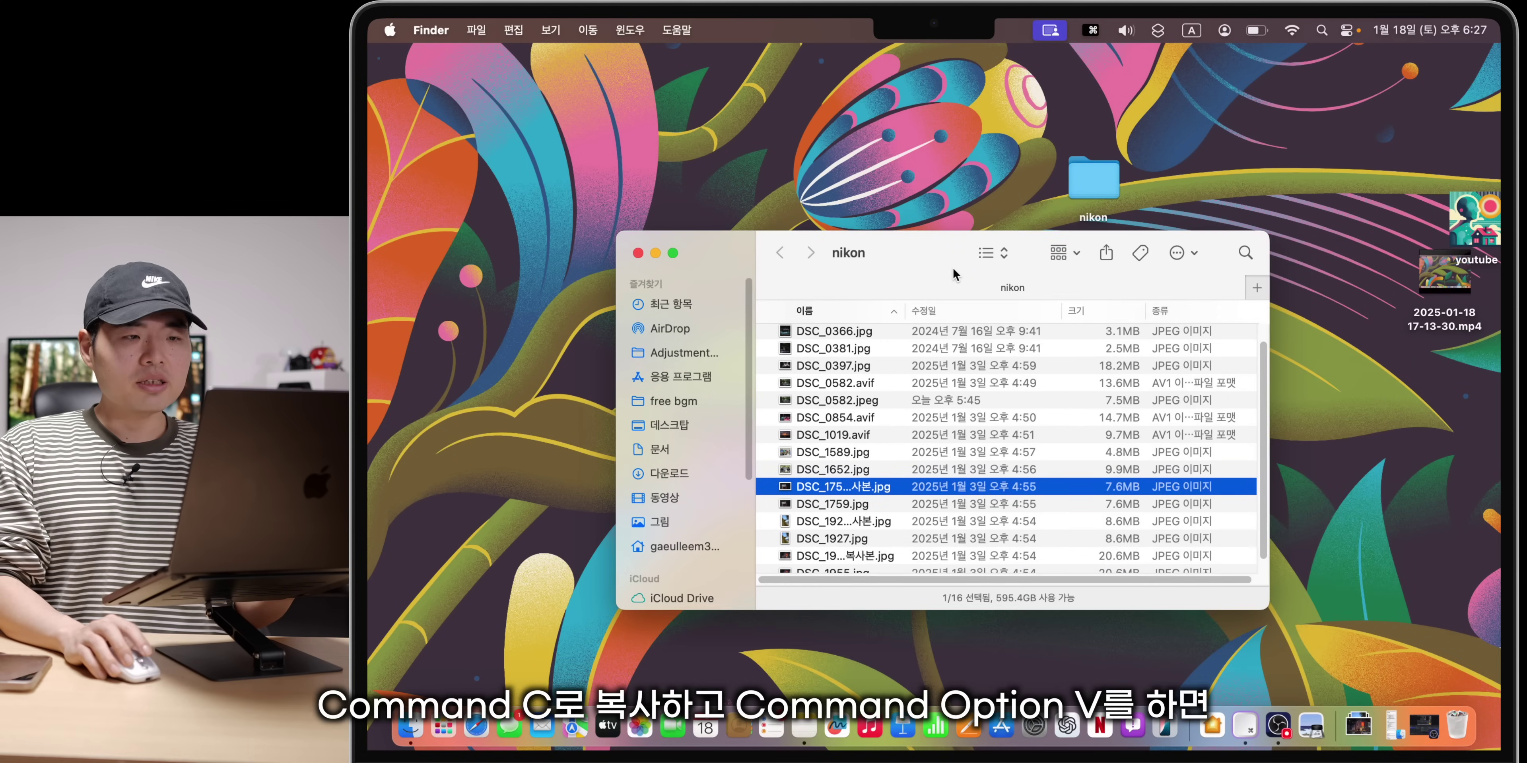
Step: Move DSC_1759 복사본.jpg from the nikon folder to the desktop by copying it and pasting it as a move
key("super+c")
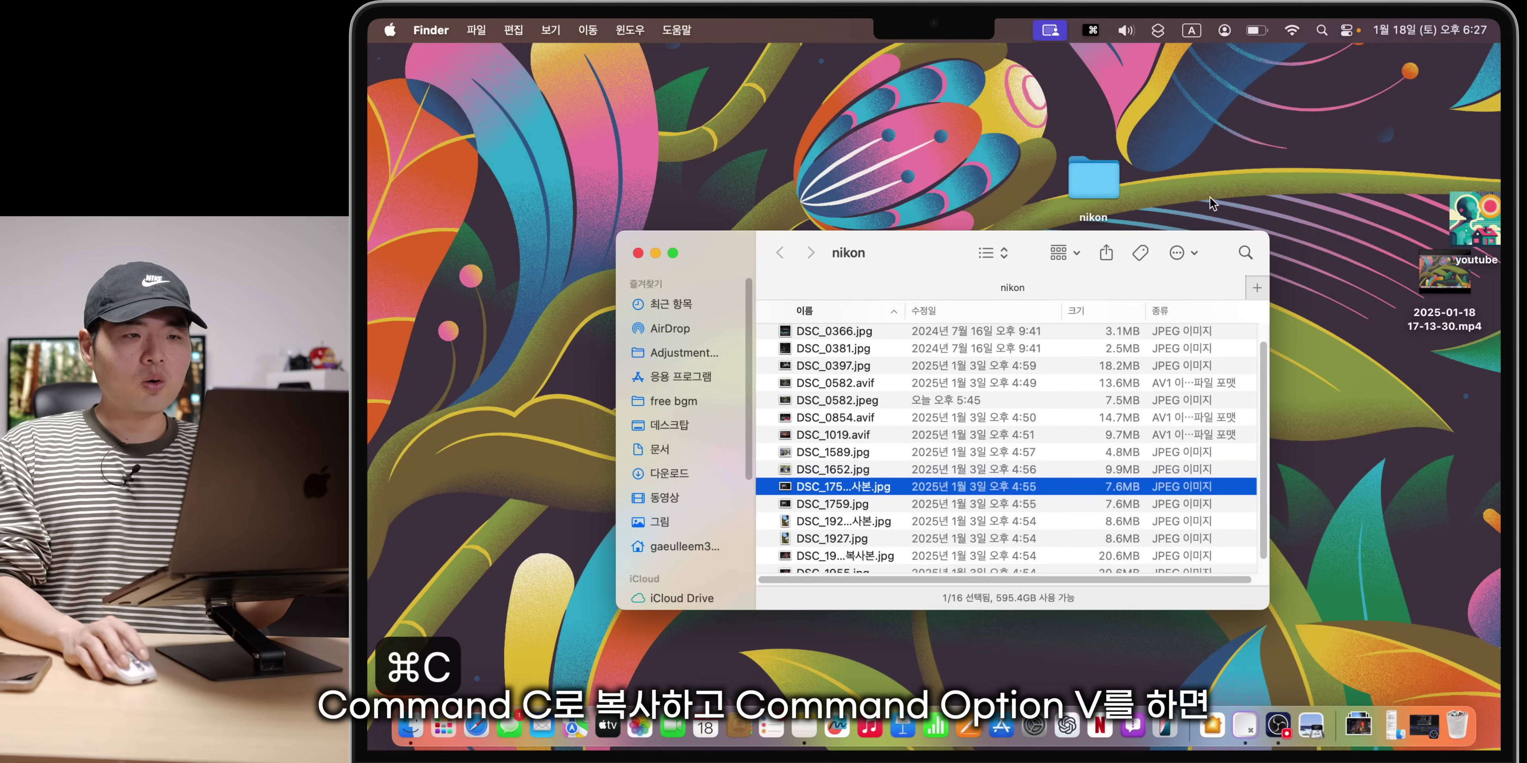
left_click(1258, 174)
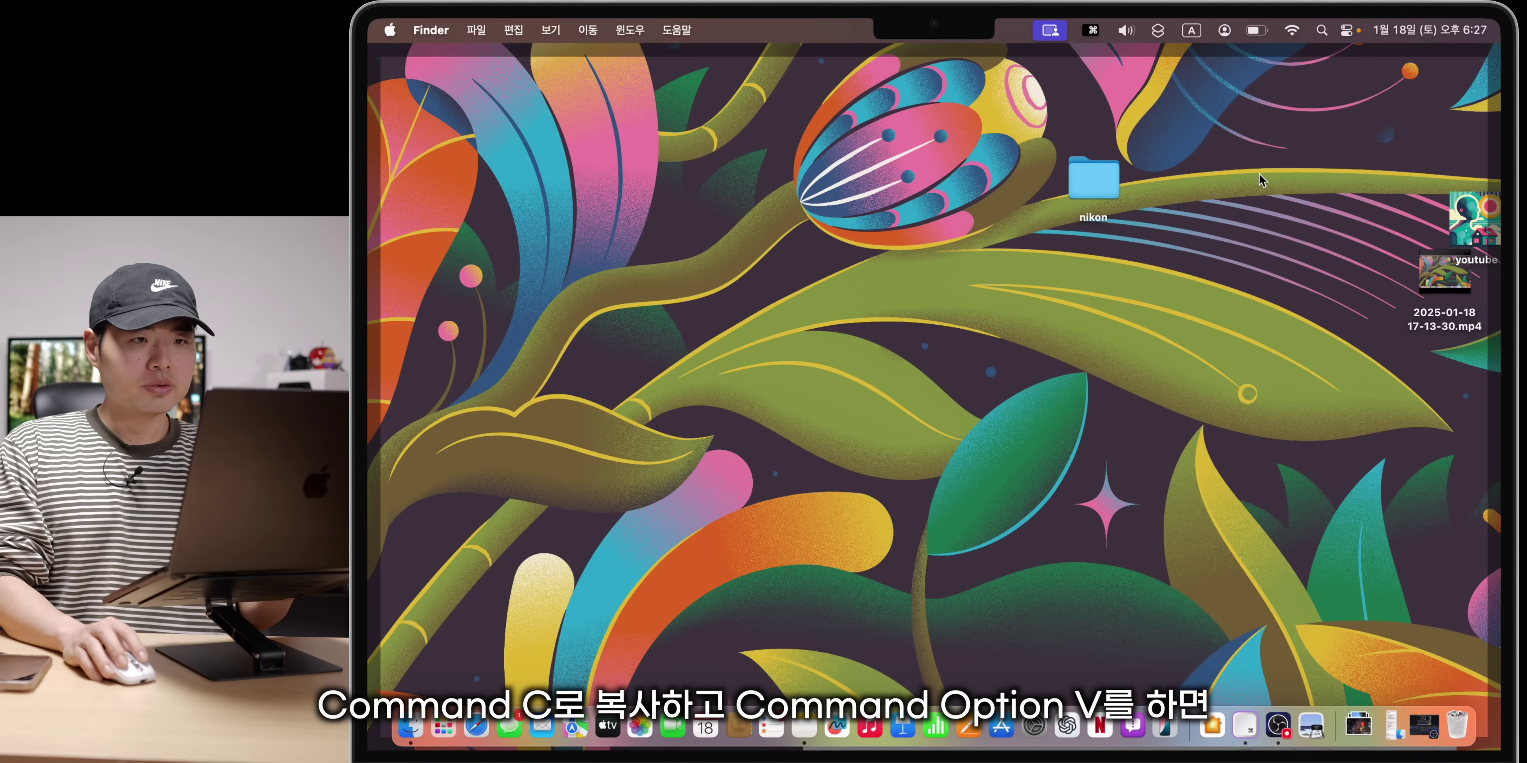
key("super+alt+v")
Step: Select every file in the nikon folder and clear the whole selection
left_click(822, 585)
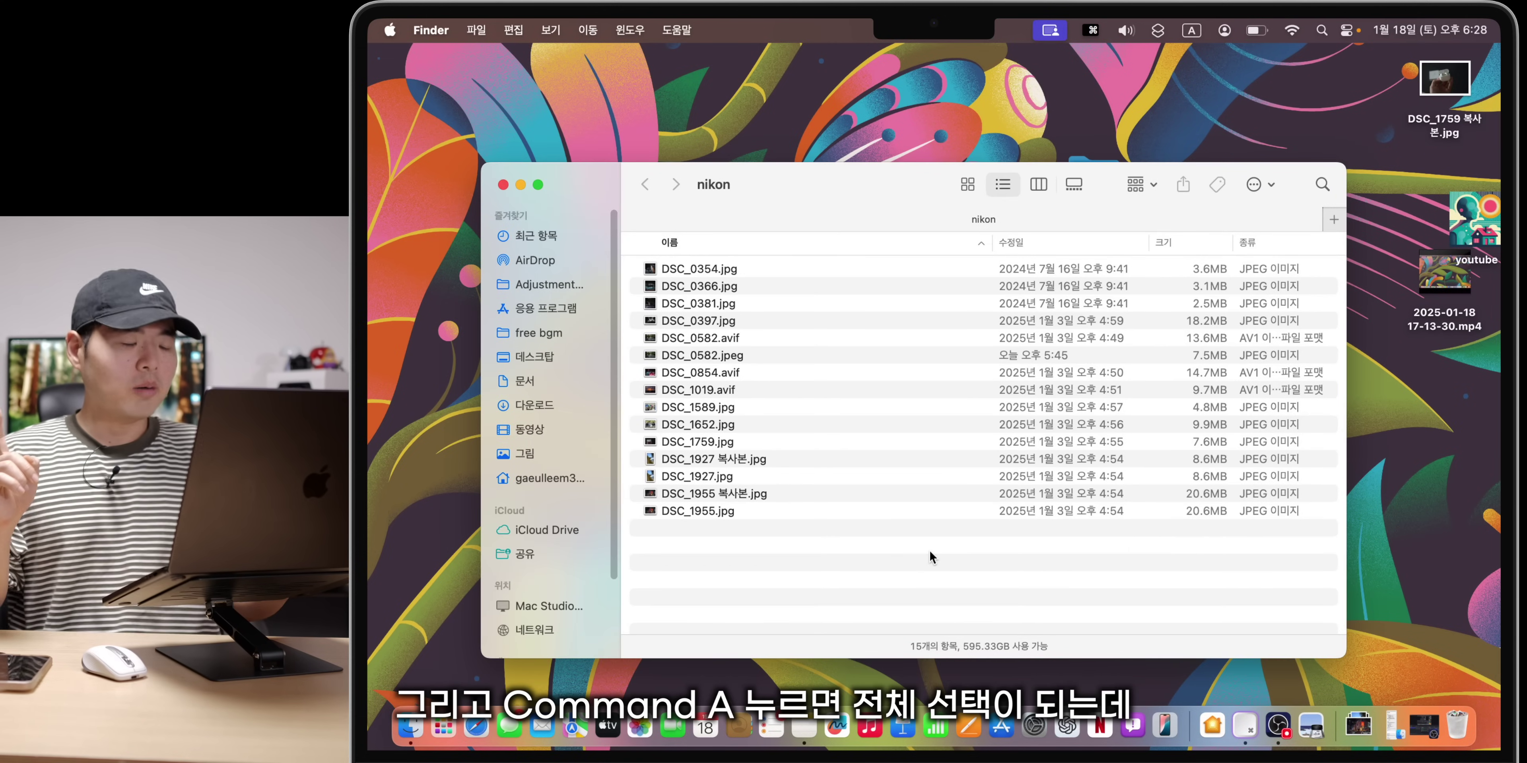
key("super+a")
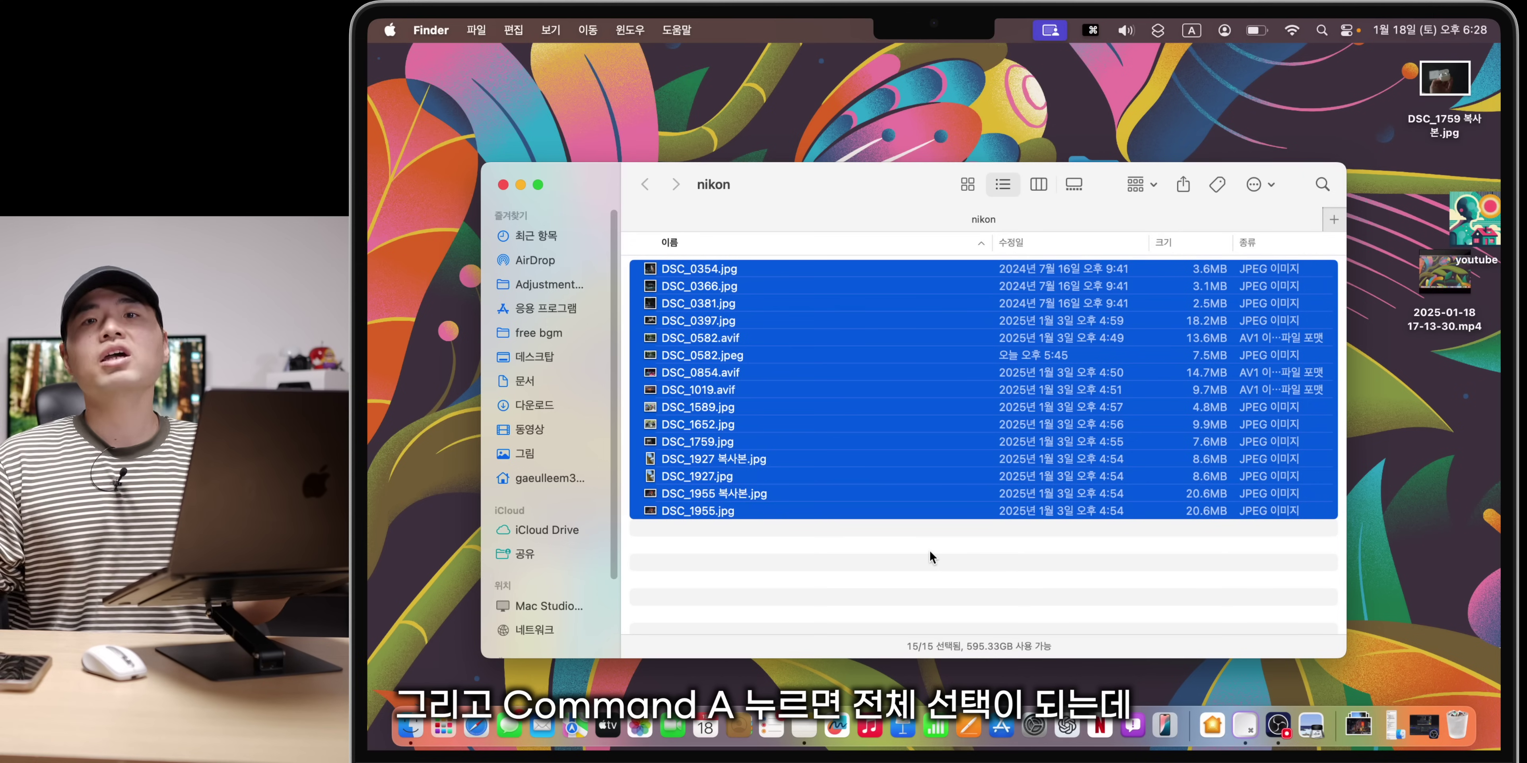
key("super+a")
key("super+a")
key("super+a")
key("super+a")
key("super+a")
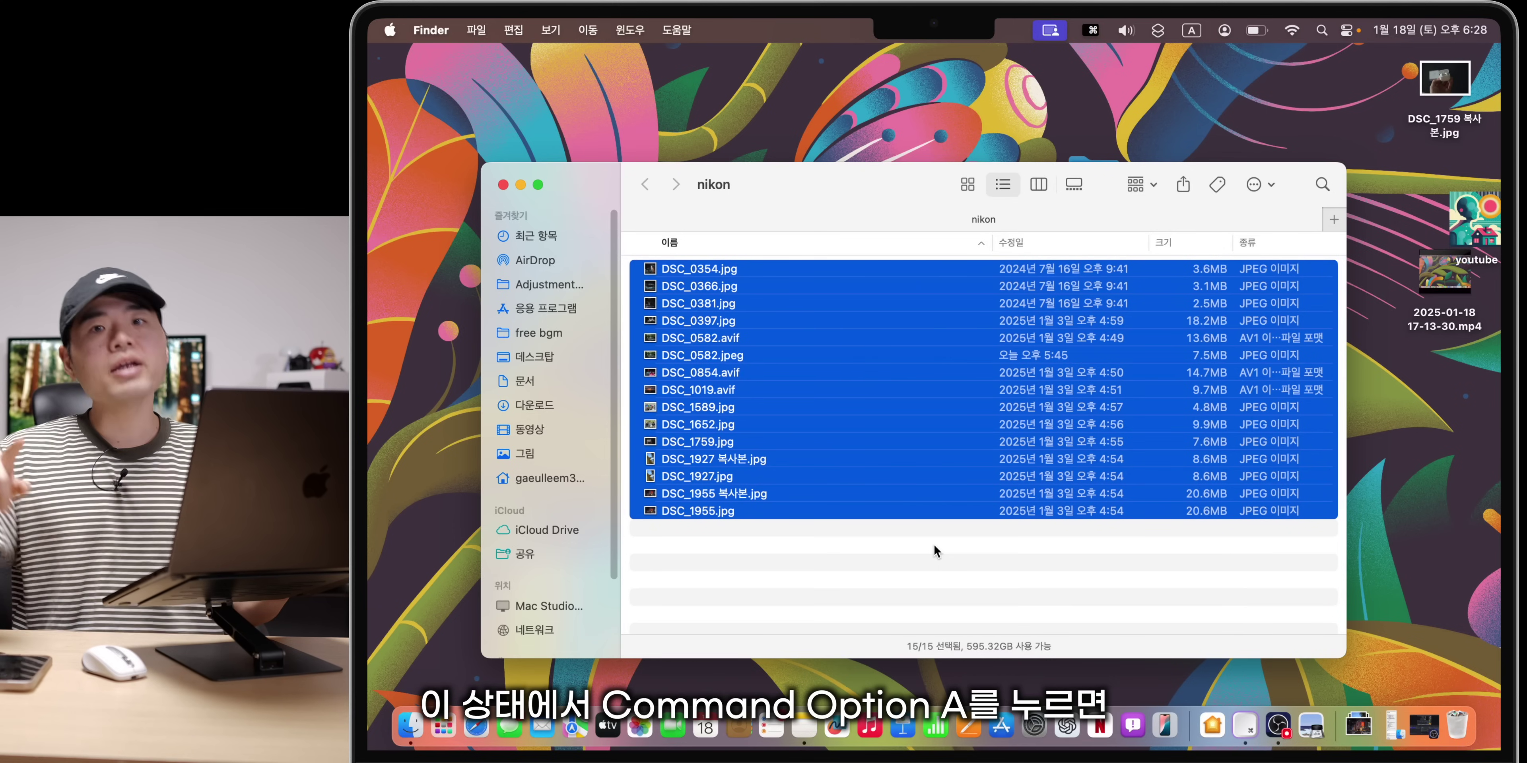
key("alt+super+a")
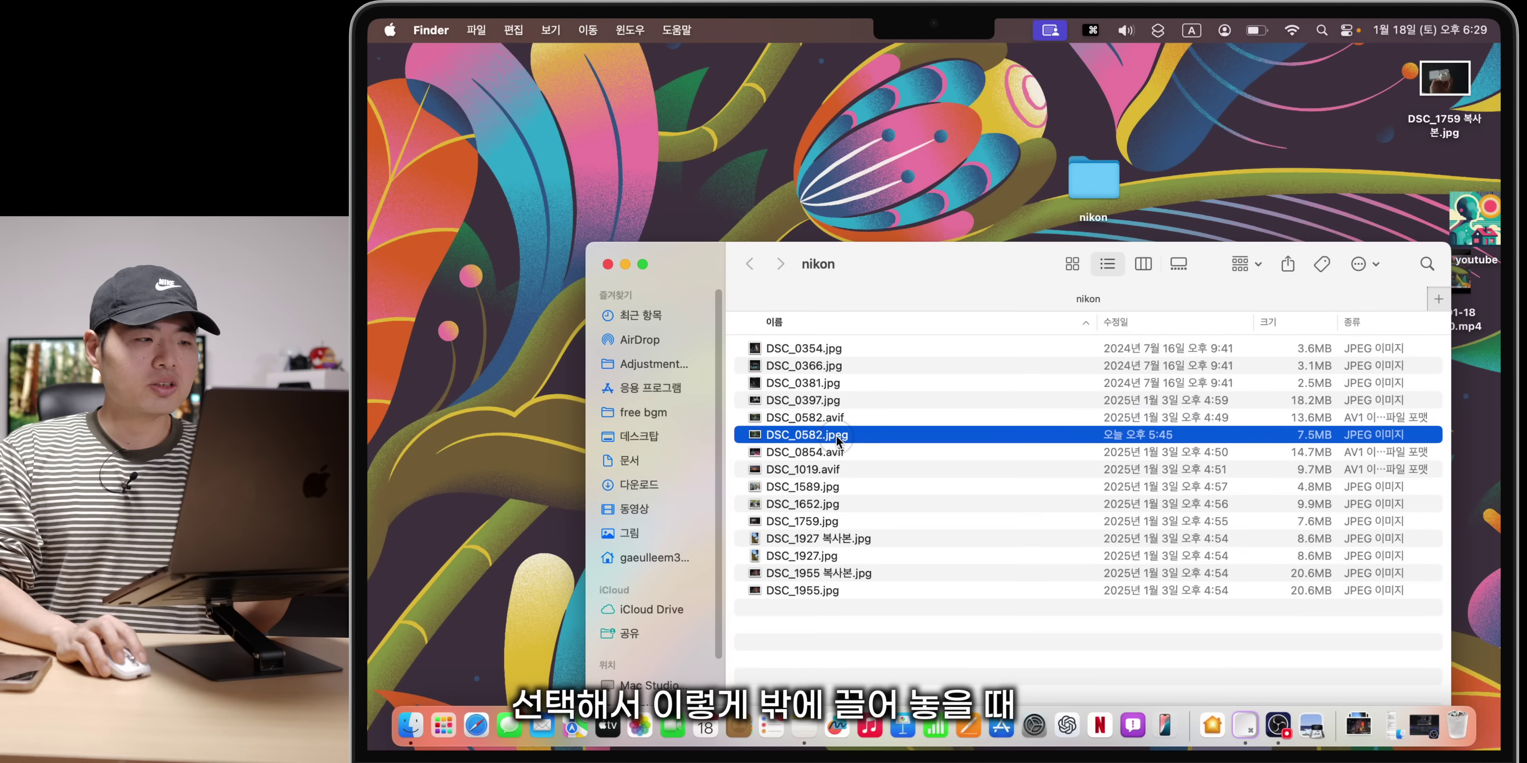
Step: Try moving DSC_0582.jpeg from nikon to the desktop, undo the move, and place a copy there instead
left_click_drag(838, 440, 904, 140)
key("alt")
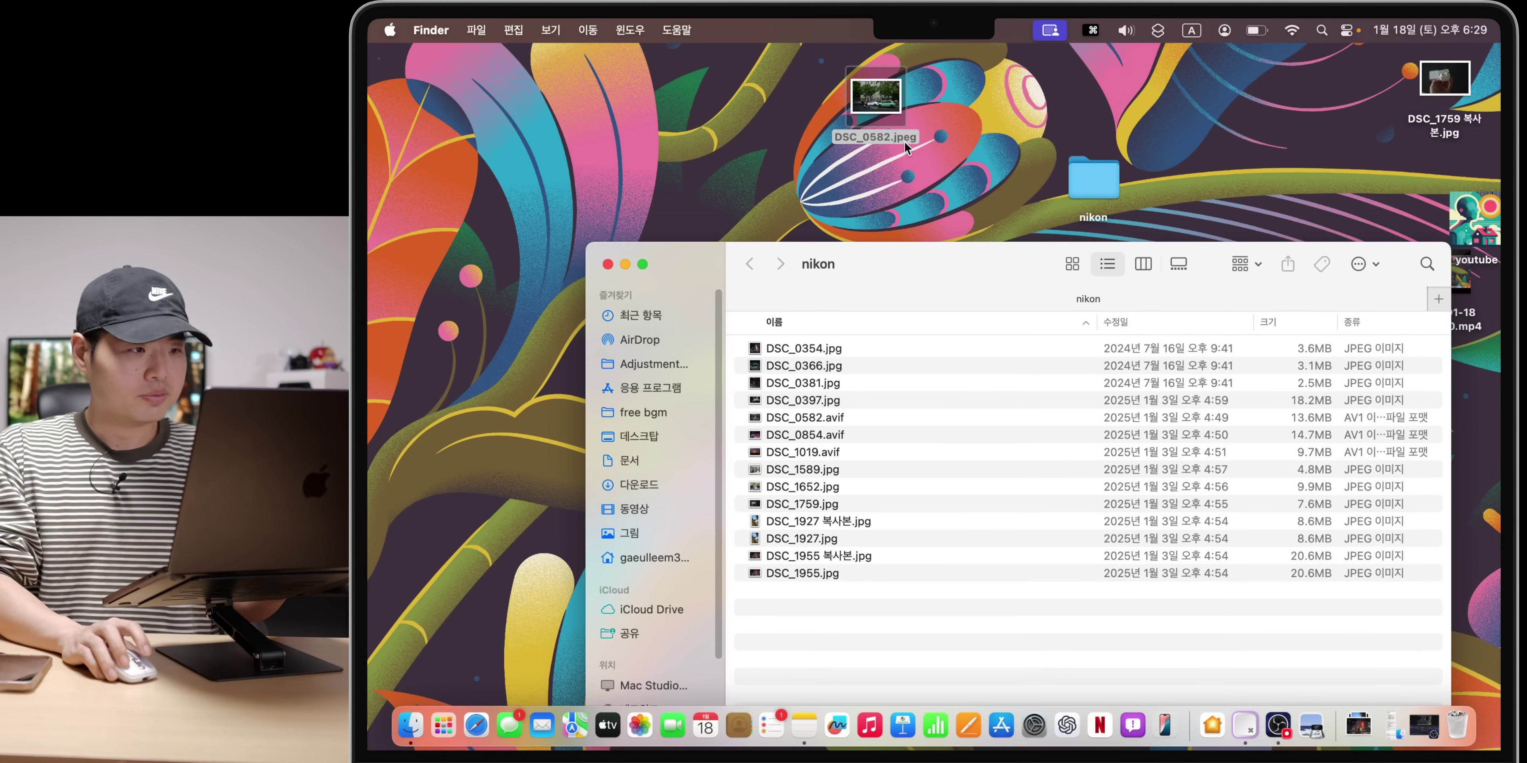
key("super+z")
left_click_drag(830, 435, 873, 138)
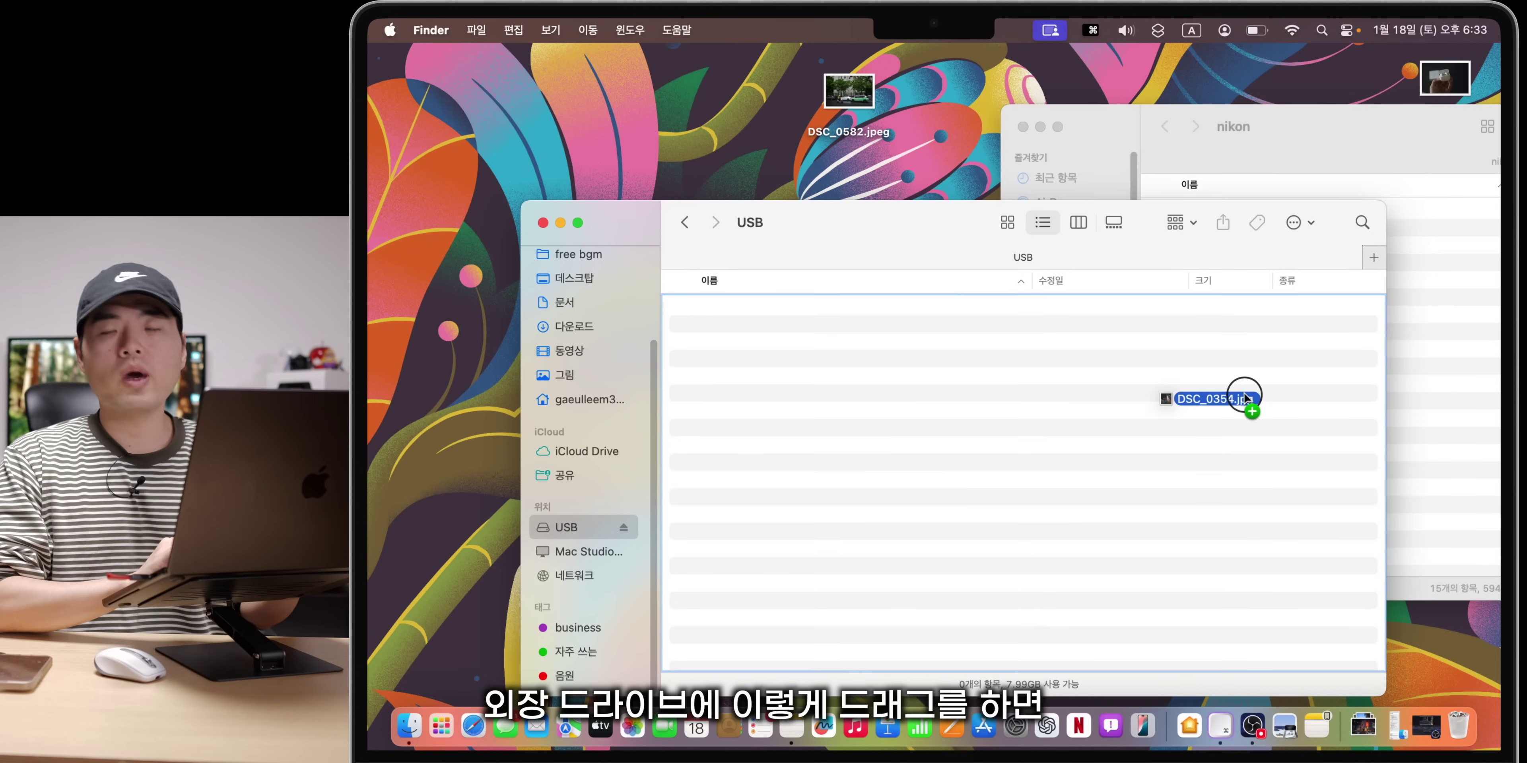
Step: Copy DSC_0354.jpg and DSC_0366.jpg from nikon to the USB drive, and move DSC_0366.jpg there as well, replacing (대치) the copy
left_click_drag(1244, 393, 920, 359)
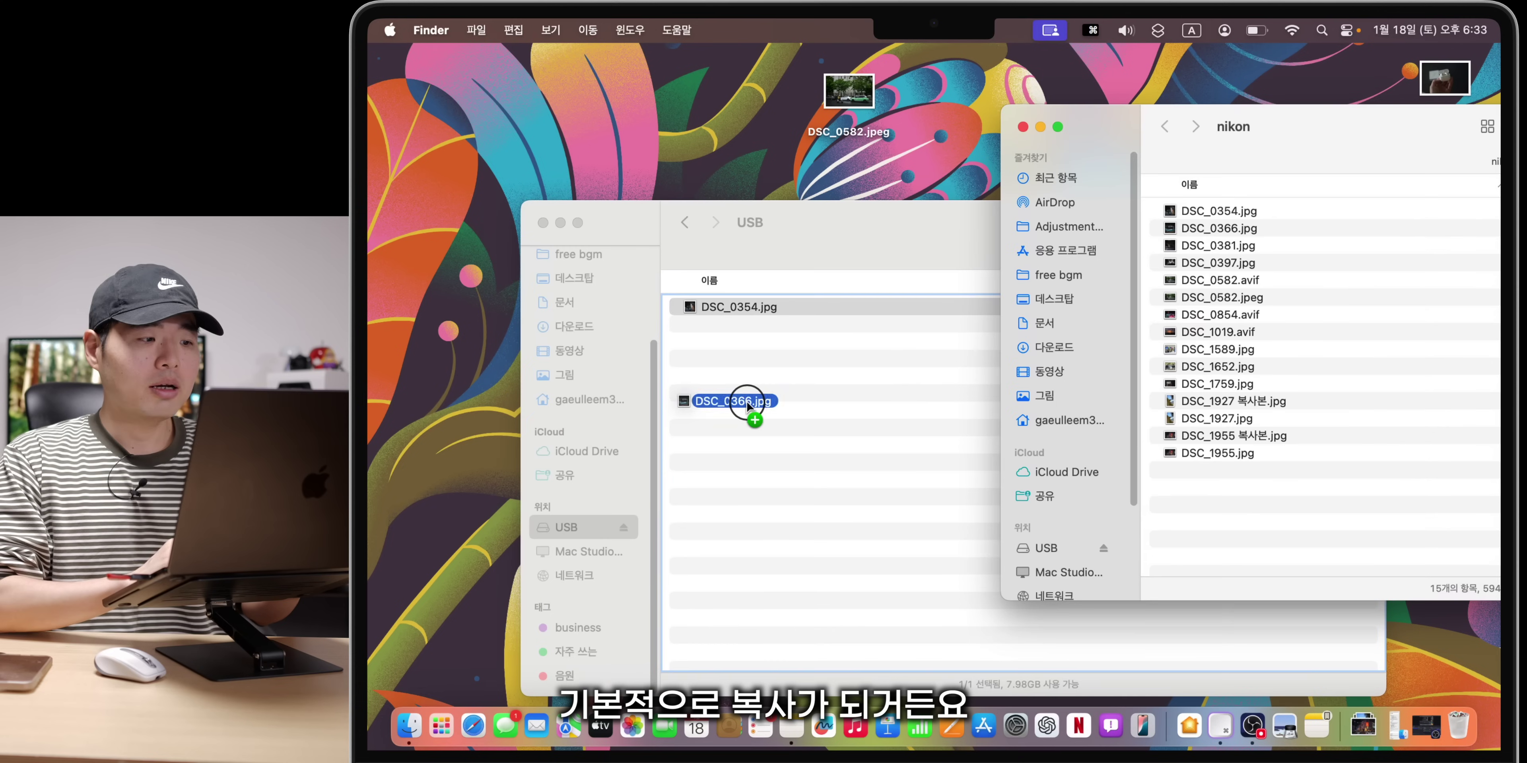
left_click_drag(747, 402, 747, 400)
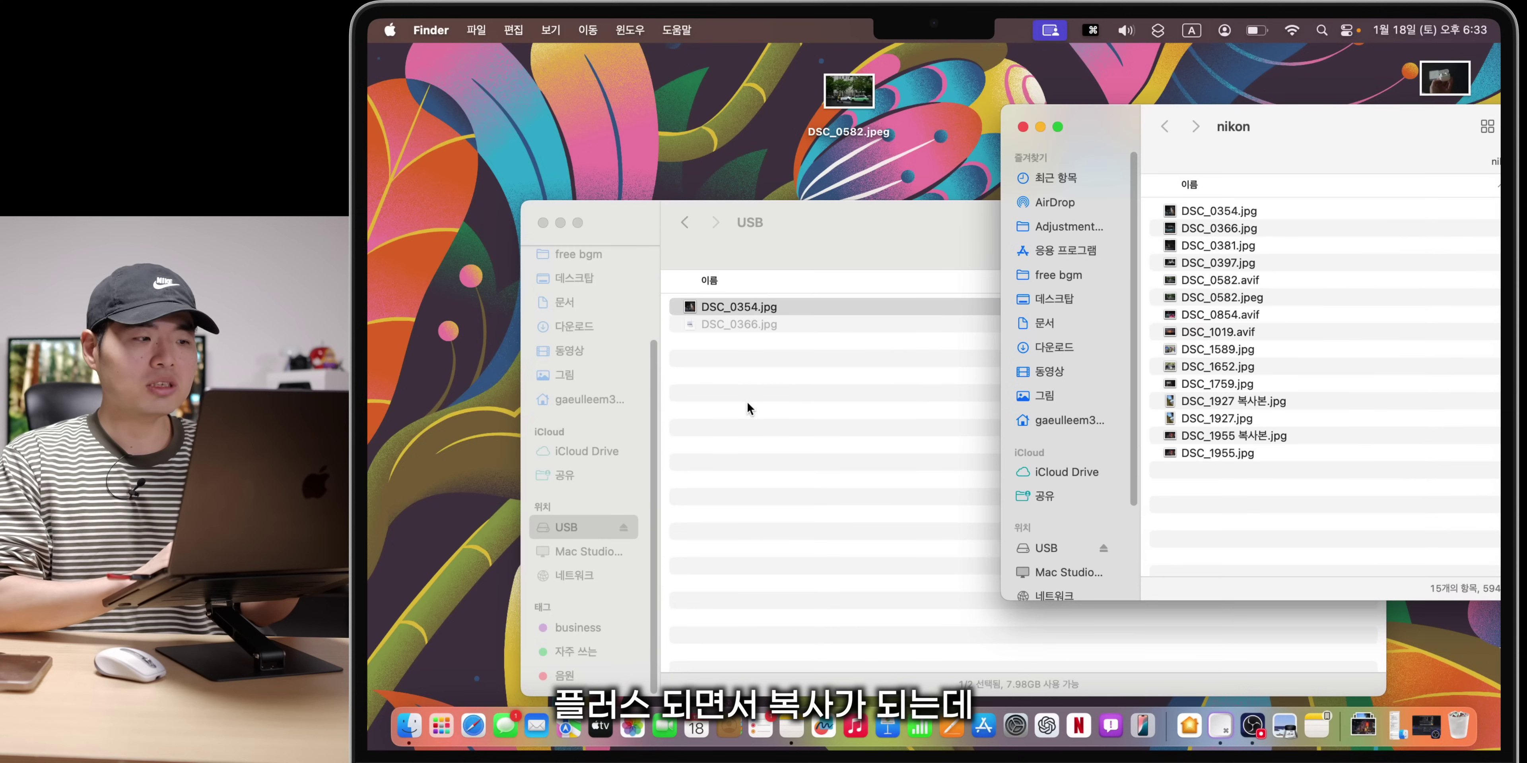
left_click(762, 407)
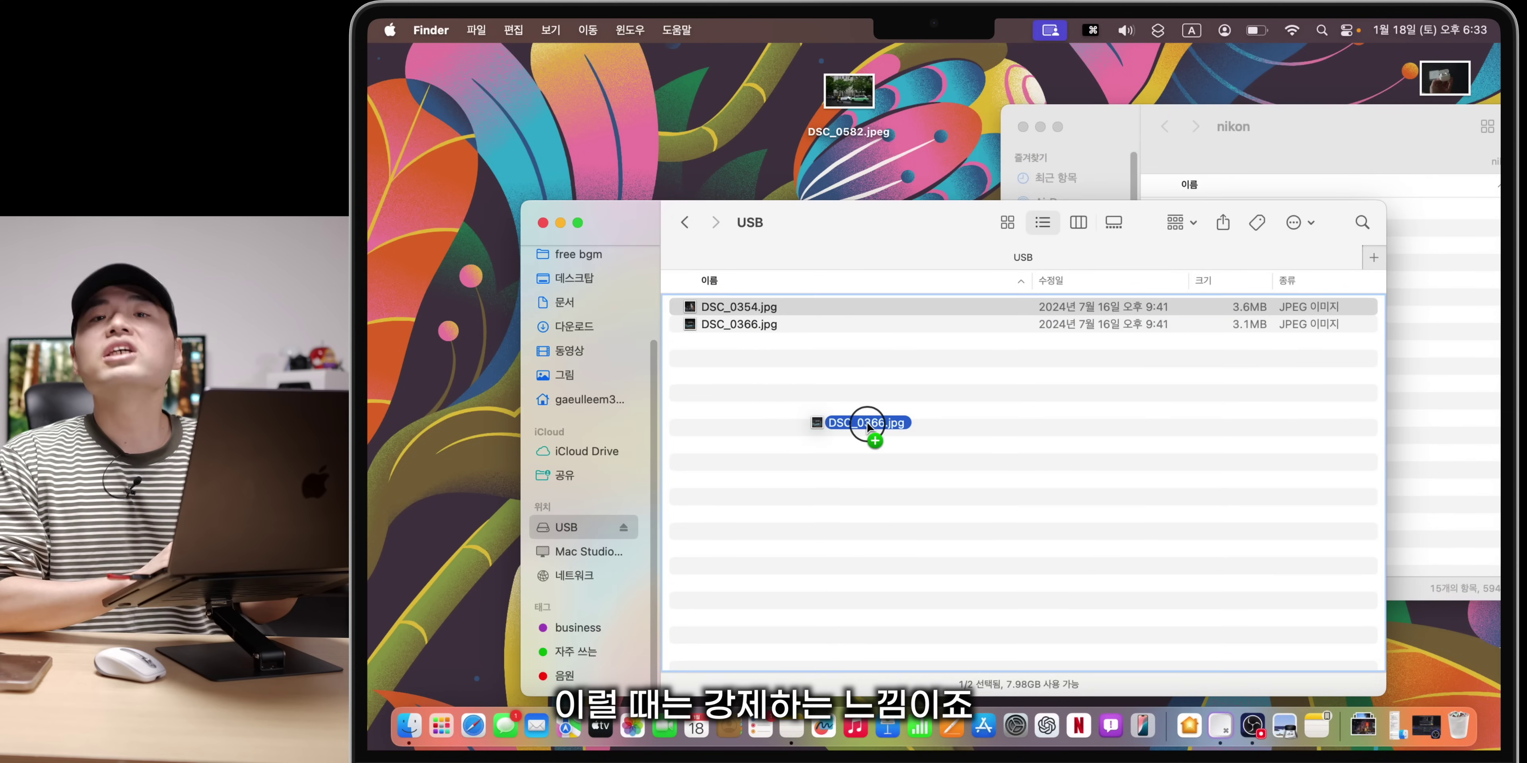
left_click_drag(867, 422, 869, 426)
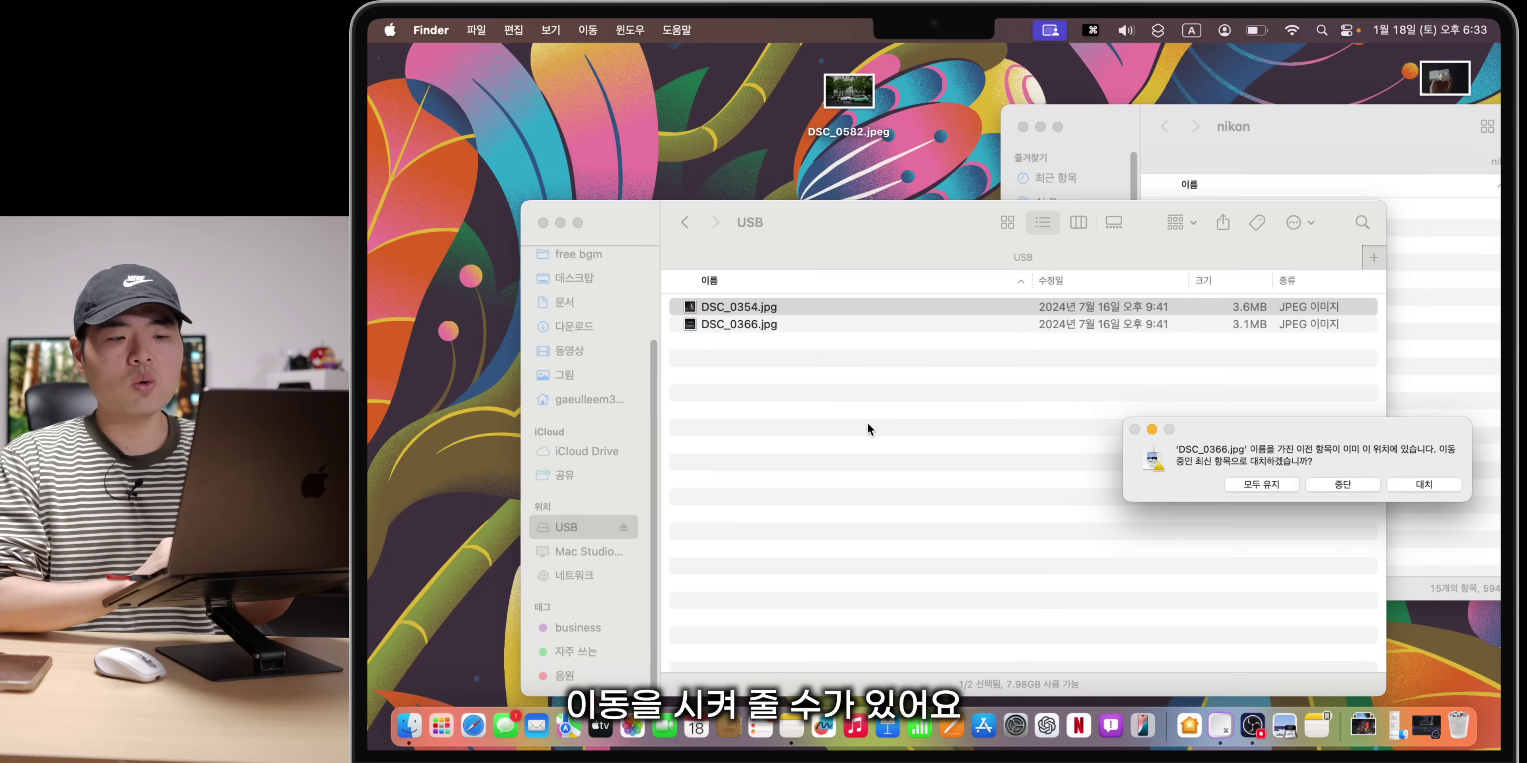
left_click(1417, 485)
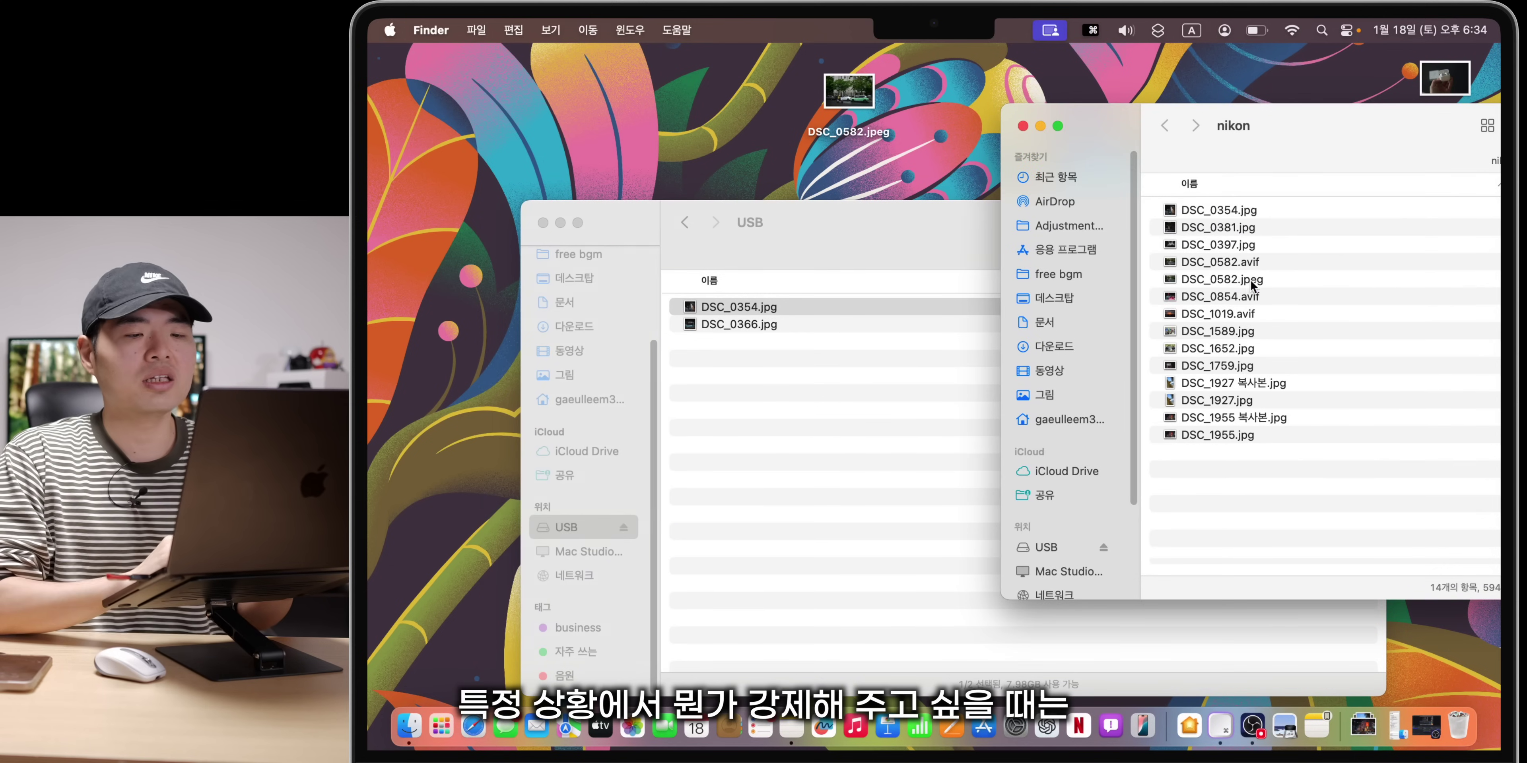
Step: Bring up the context menu of DSC_0354.jpg on the USB drive and of sidebar locations including 문서, 데스크탑 and free bgm
left_click_drag(851, 414, 851, 415)
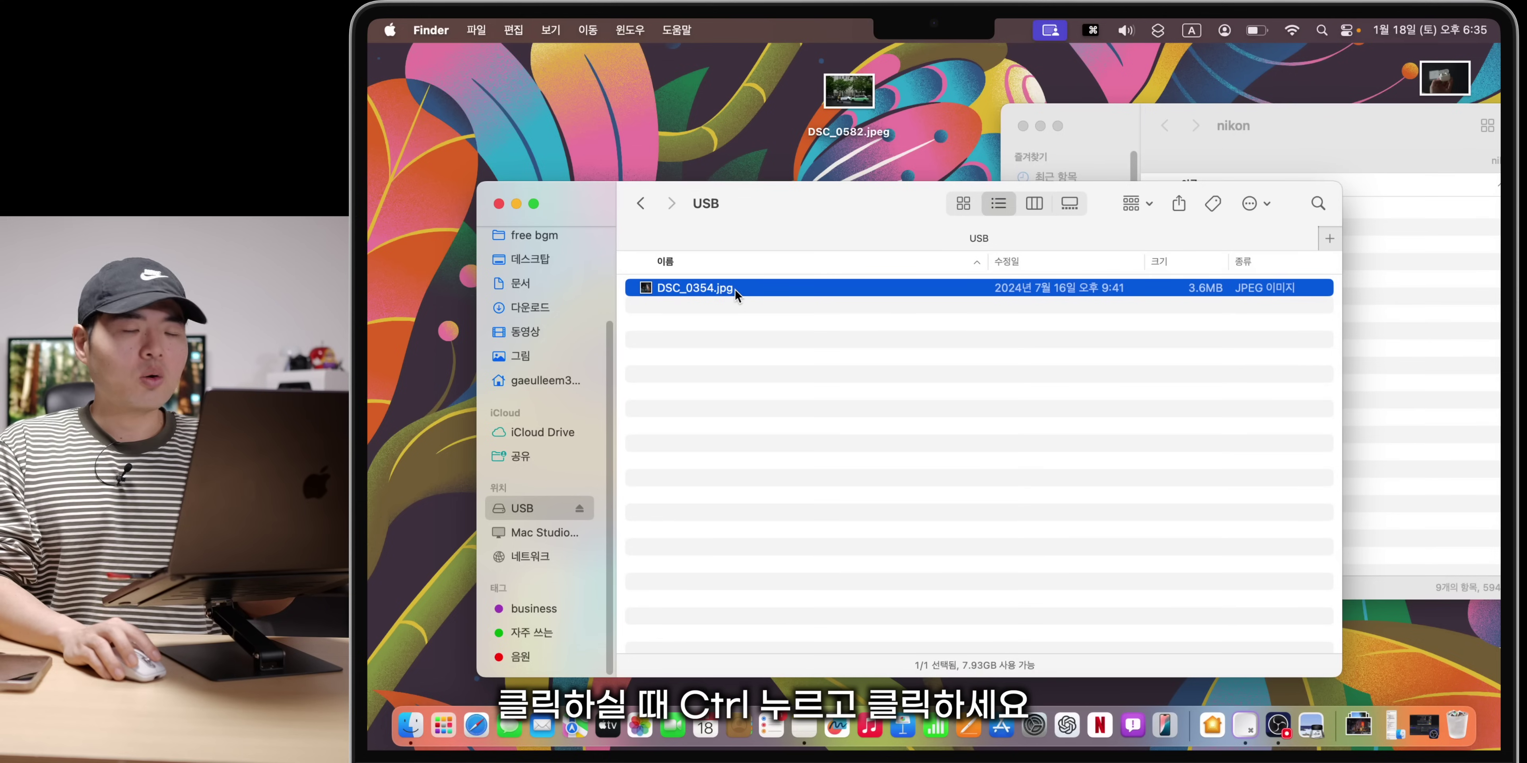
left_click(735, 289, "ctrl")
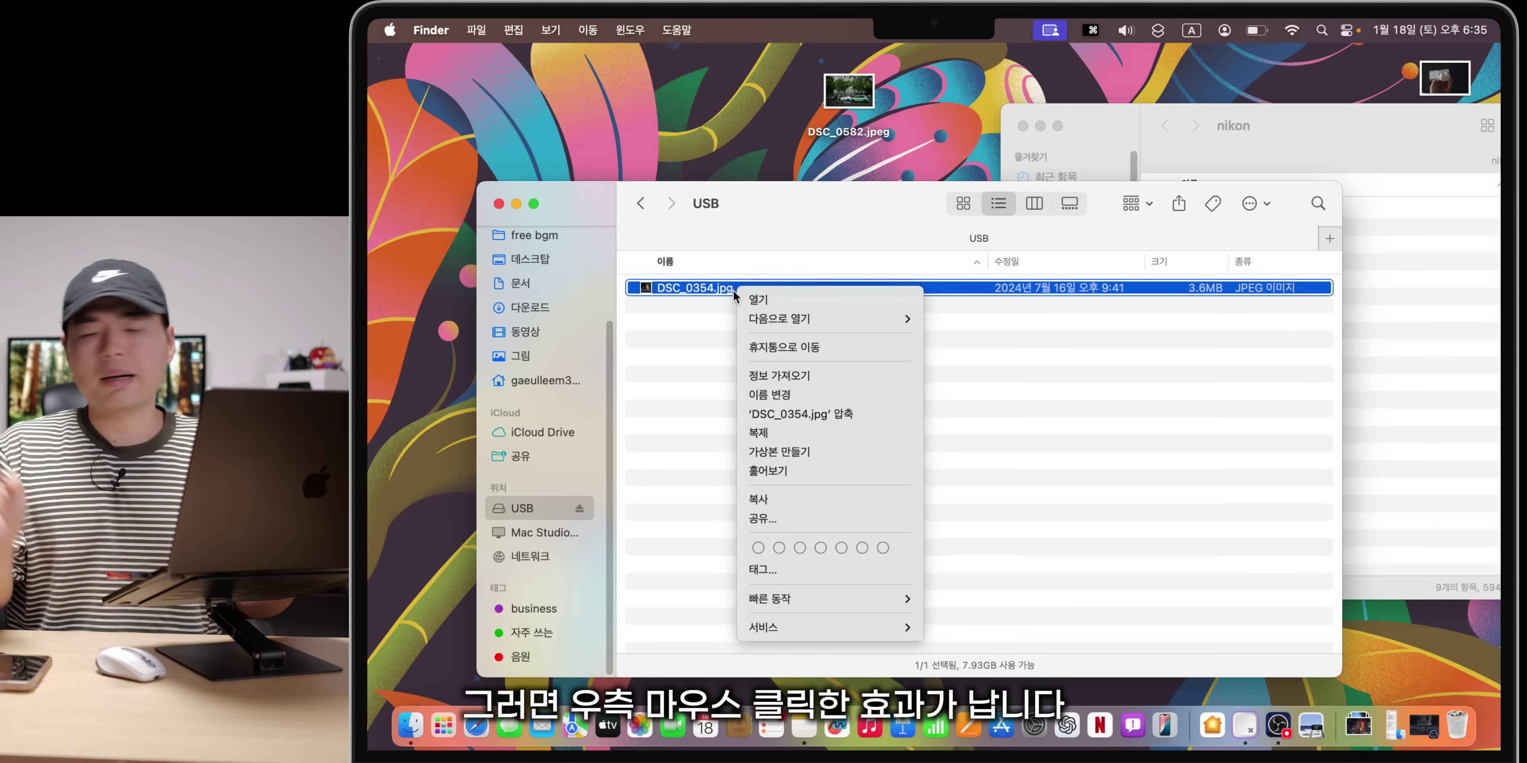
left_click(551, 283, "ctrl")
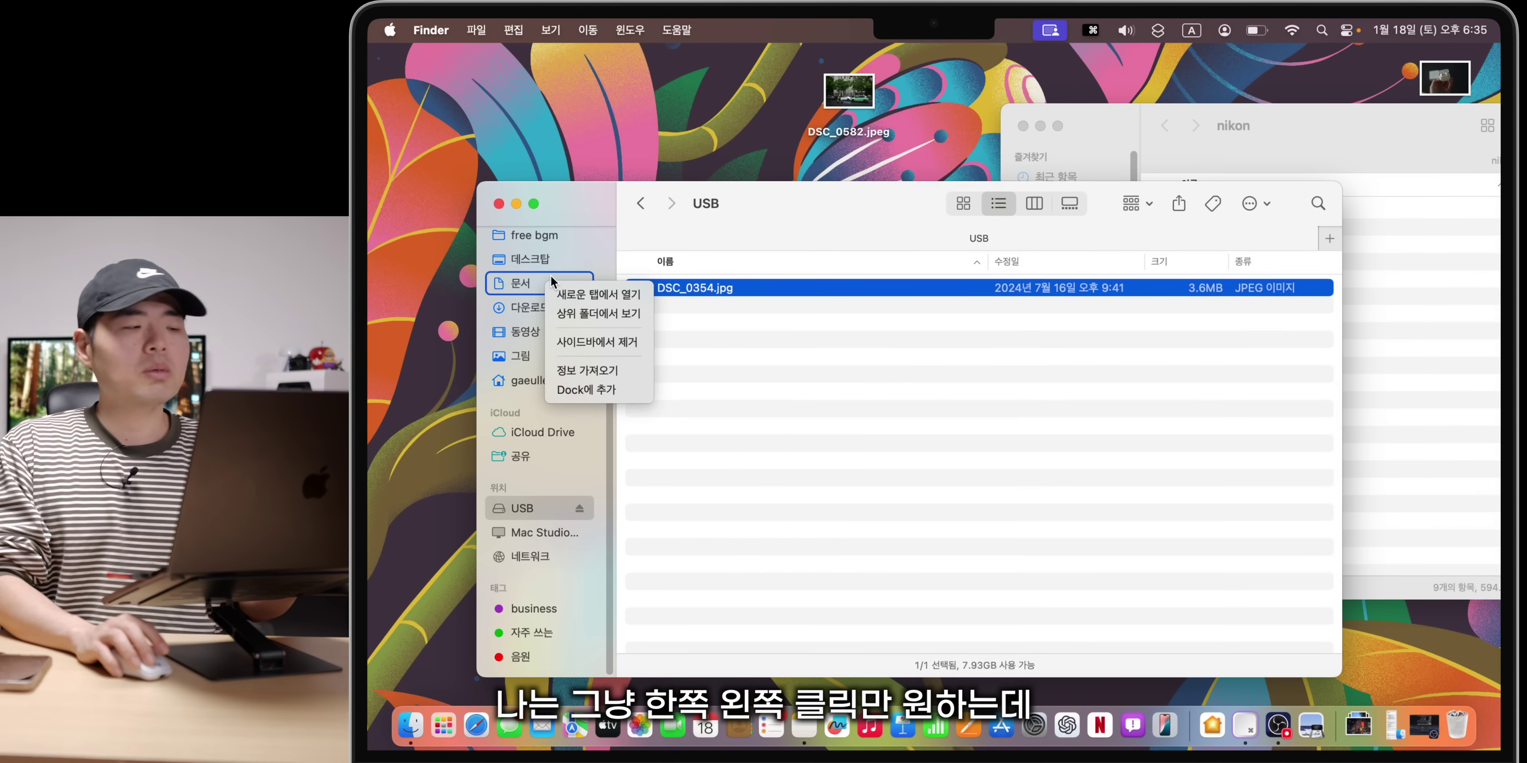
left_click(545, 259, "ctrl")
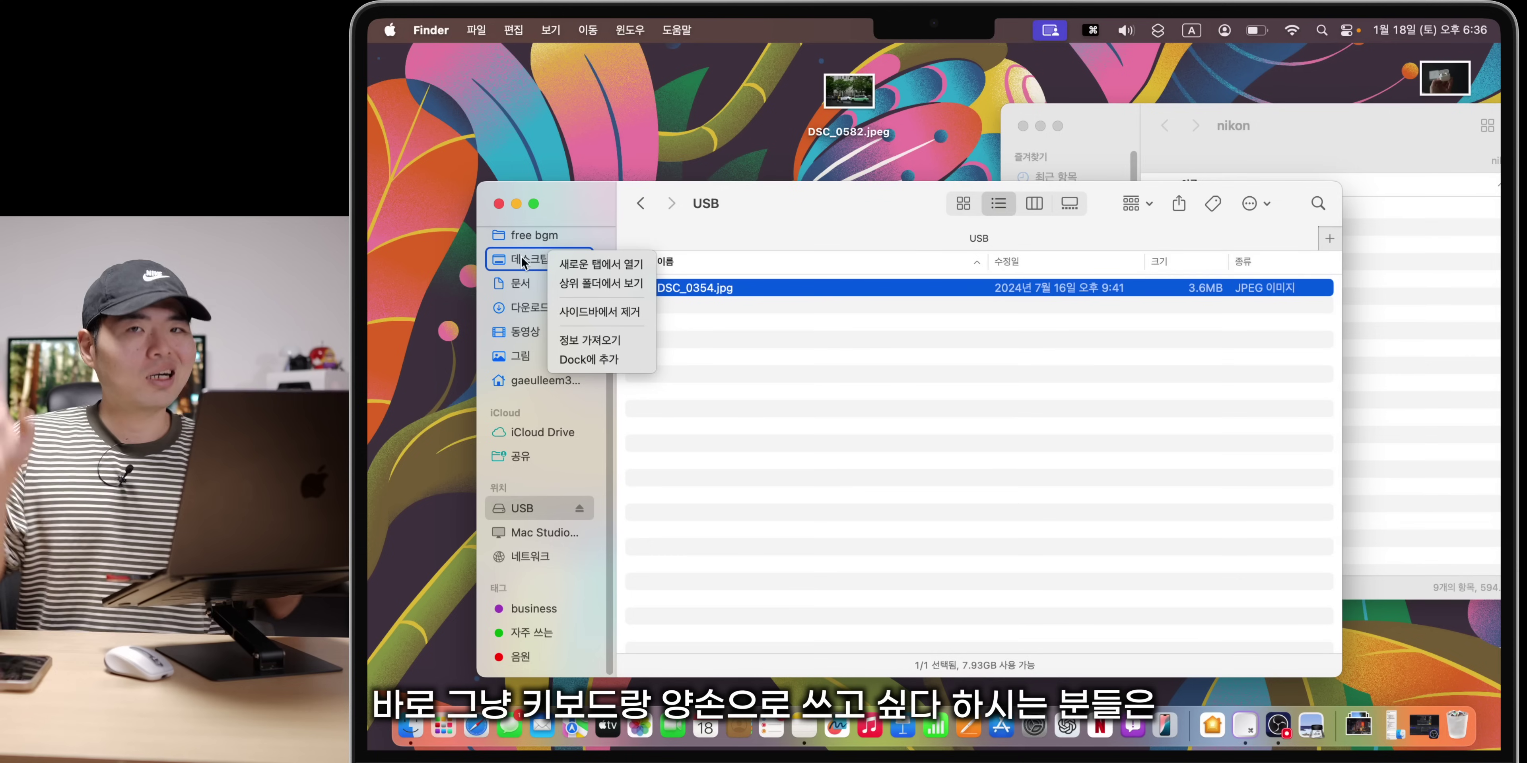
left_click(505, 330, "ctrl")
left_click(528, 301, "ctrl")
left_click(535, 264, "ctrl")
left_click(529, 237, "ctrl")
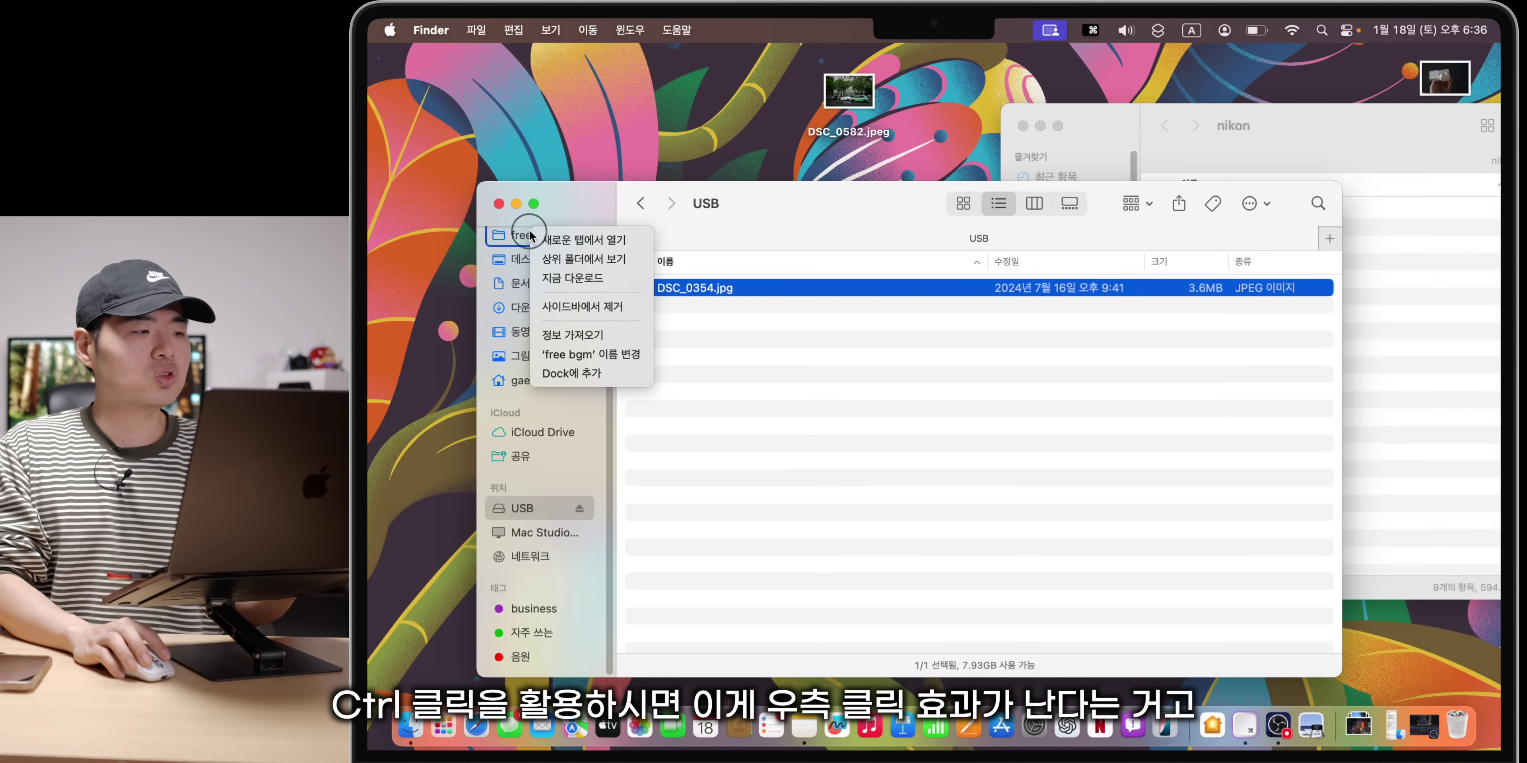
left_click(518, 308, "ctrl")
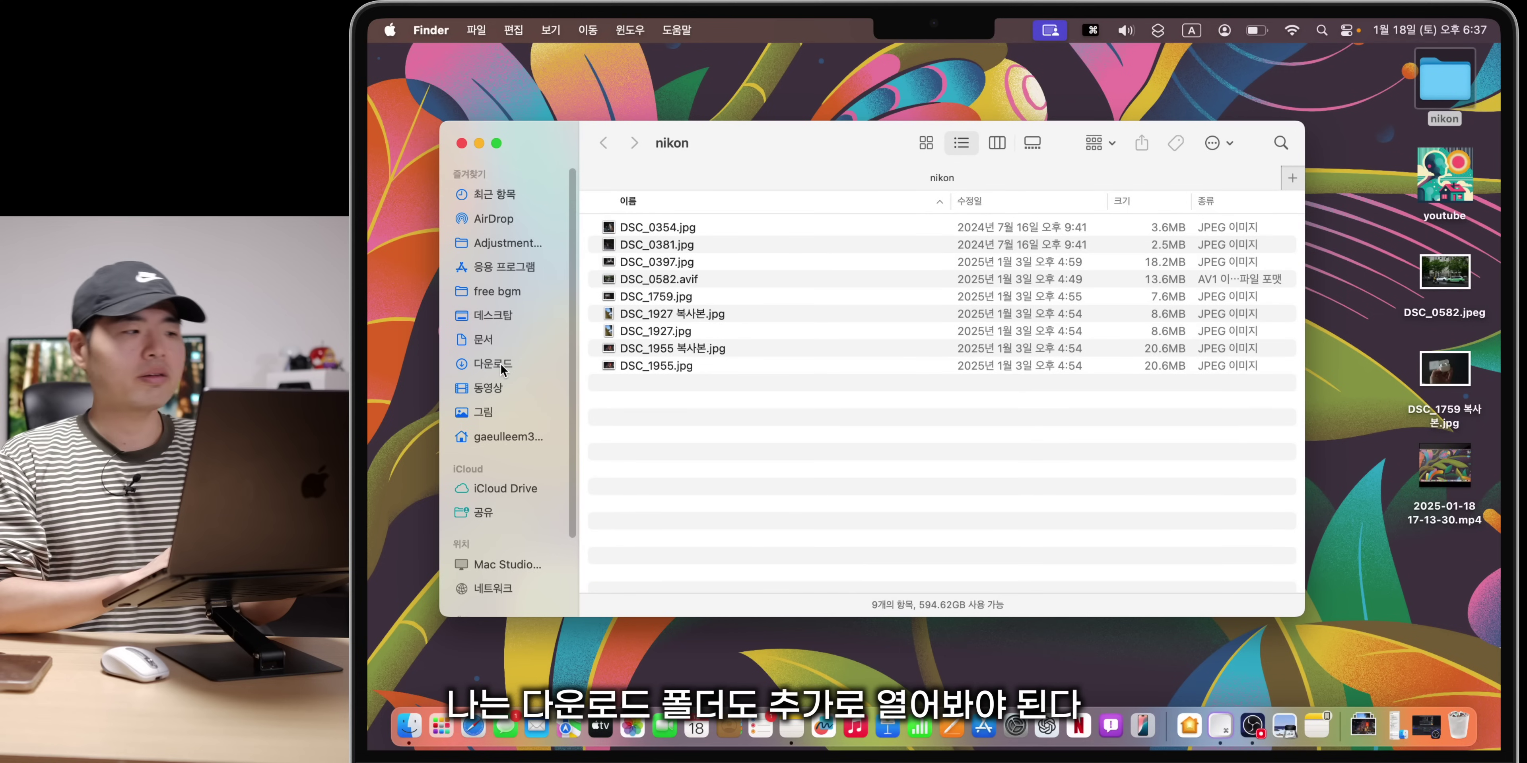
Step: Open the 다운로드 folder in a new tab beside nikon, switch between the two, and close the 다운로드 tab
right_click(502, 366)
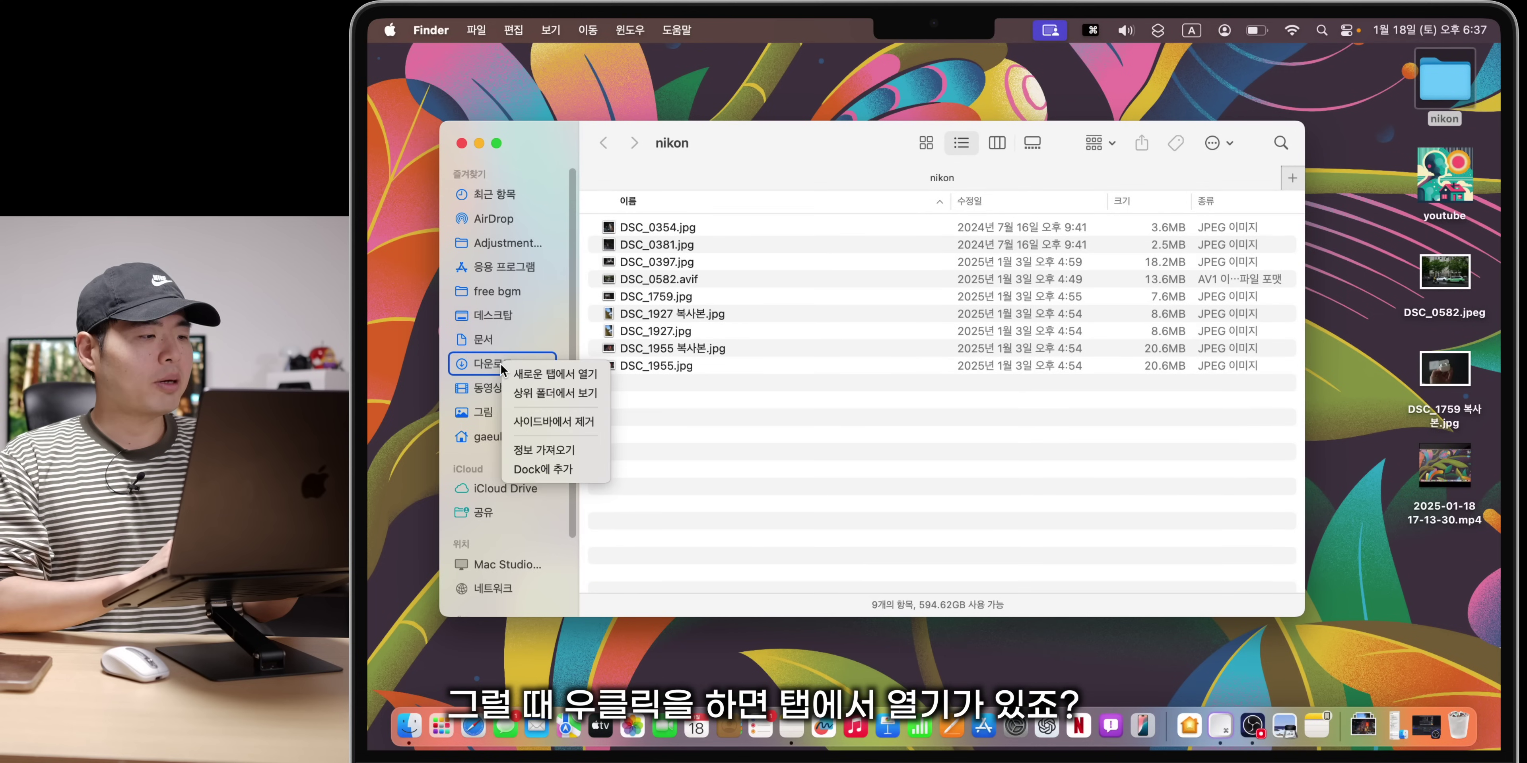
left_click(541, 374)
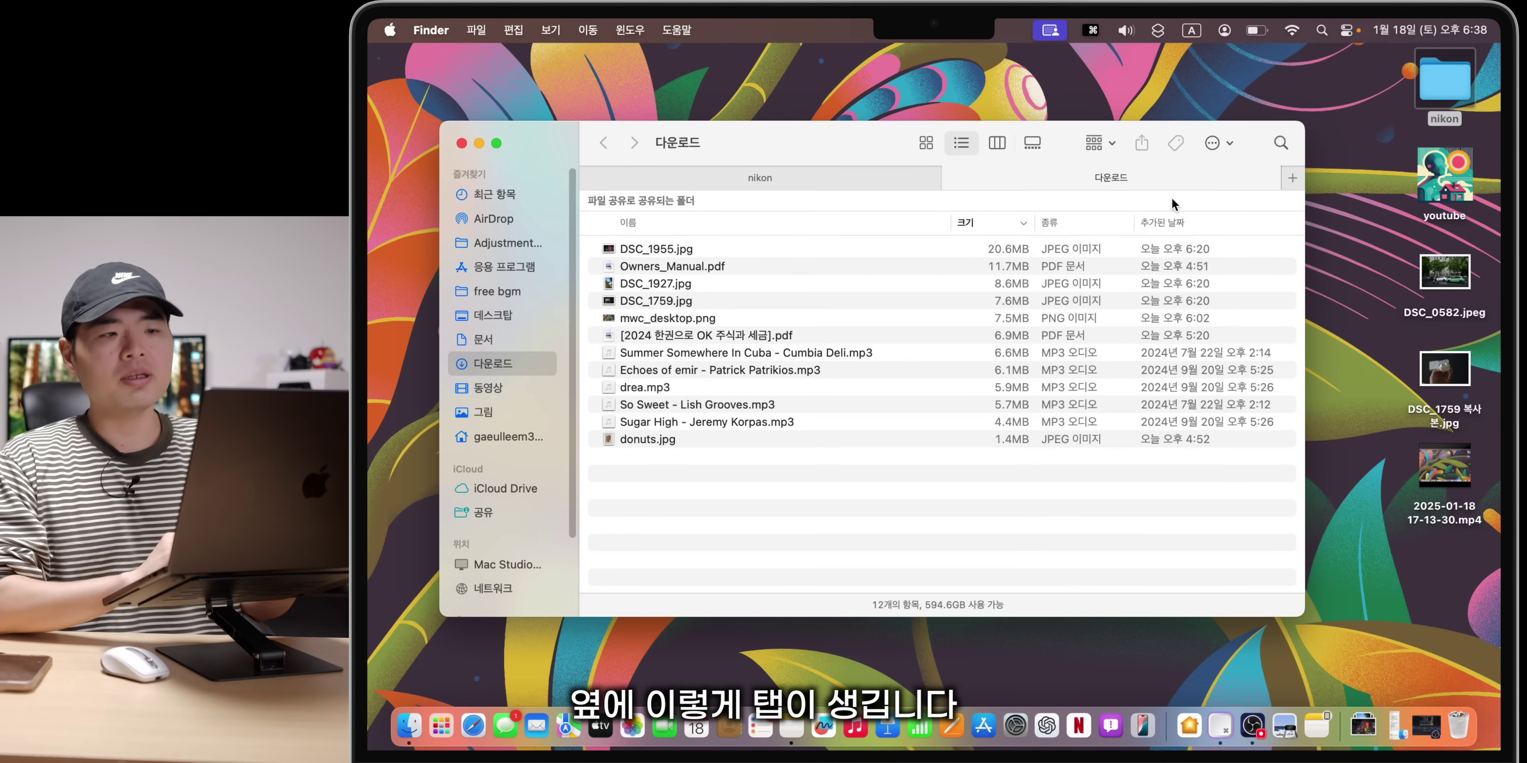
left_click(936, 180)
left_click(1029, 178)
left_click(914, 172)
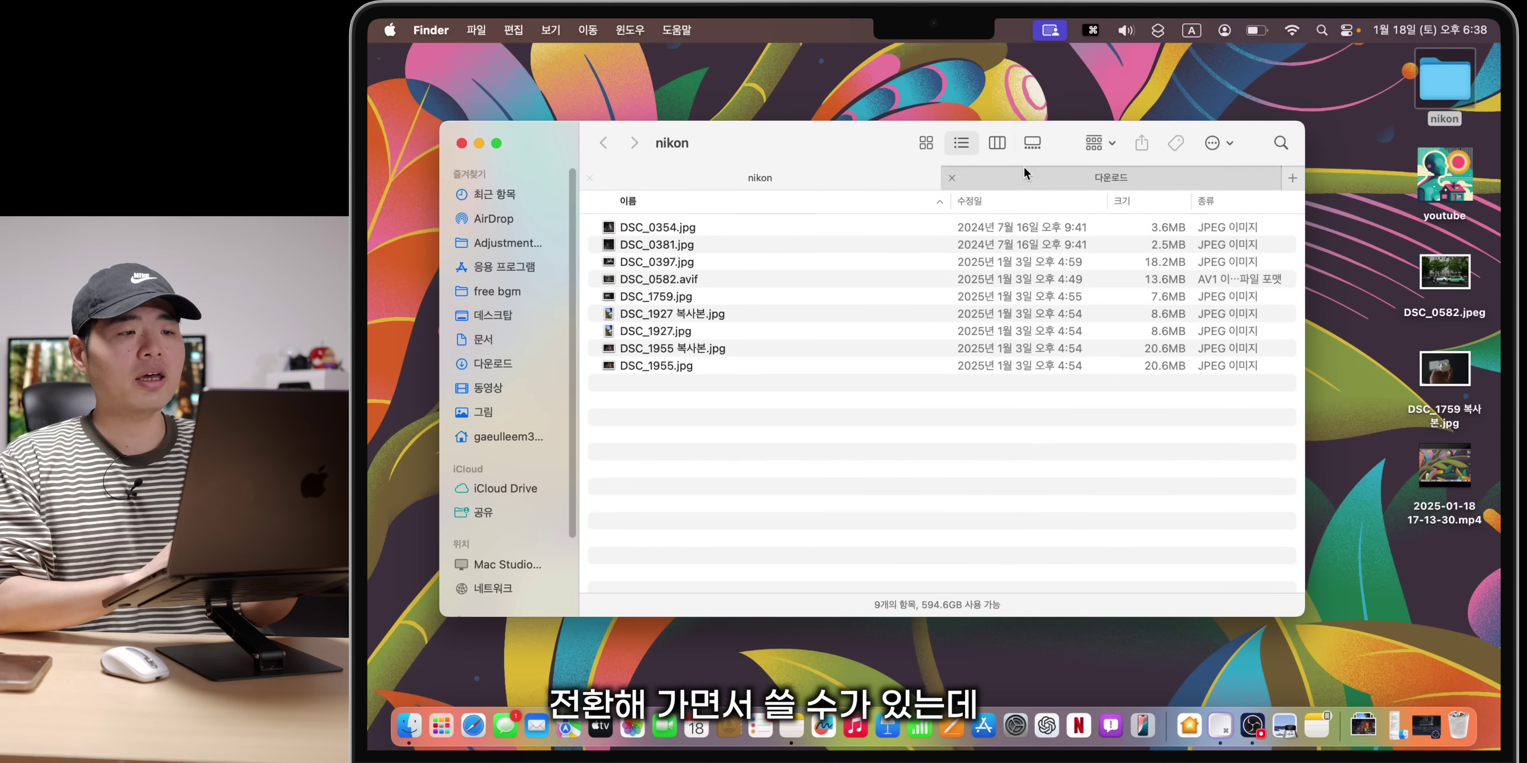
left_click(951, 178)
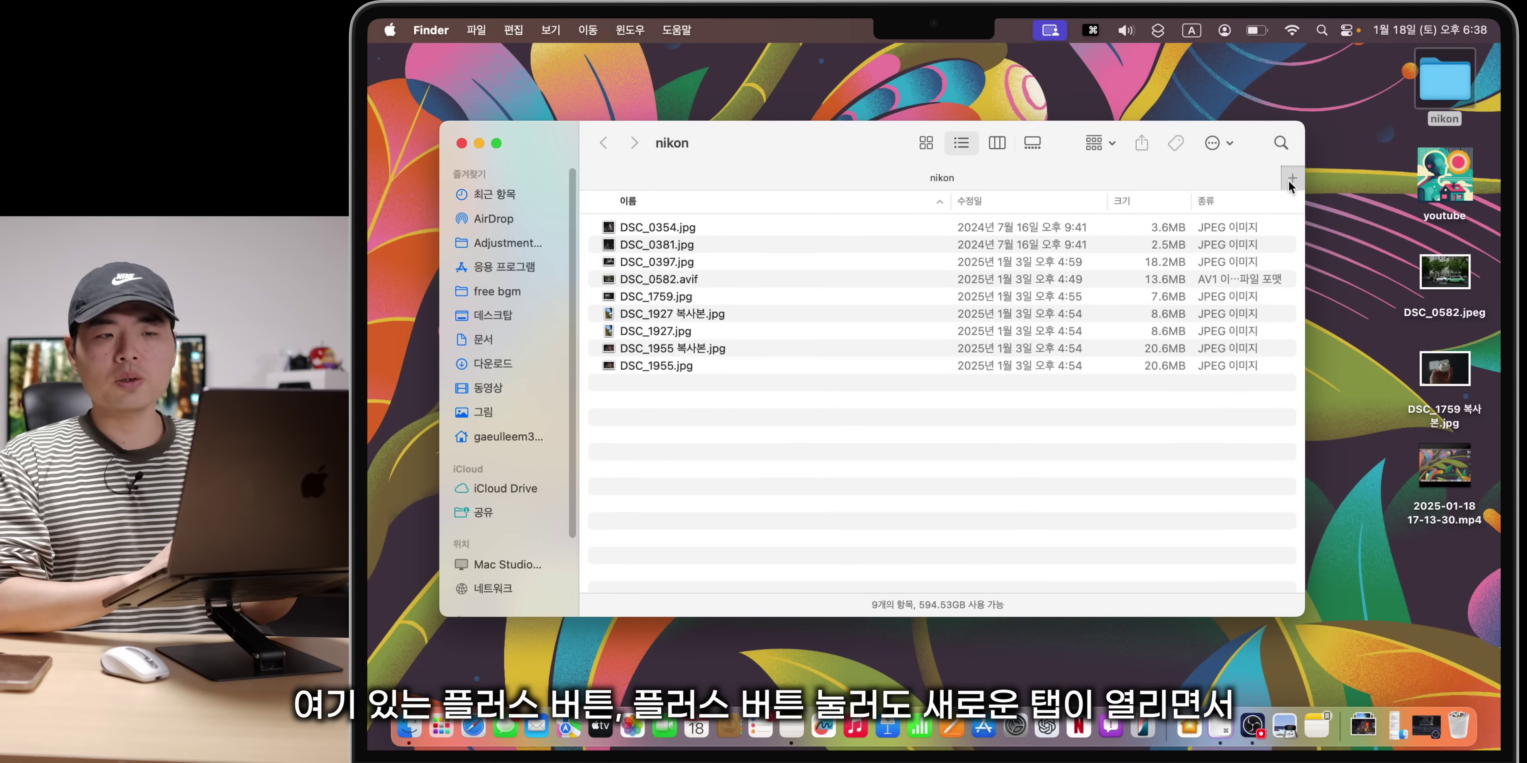
Step: Add two new 최근 항목 tabs to the nikon window and open the free bgm folder in another tab
left_click(1290, 180)
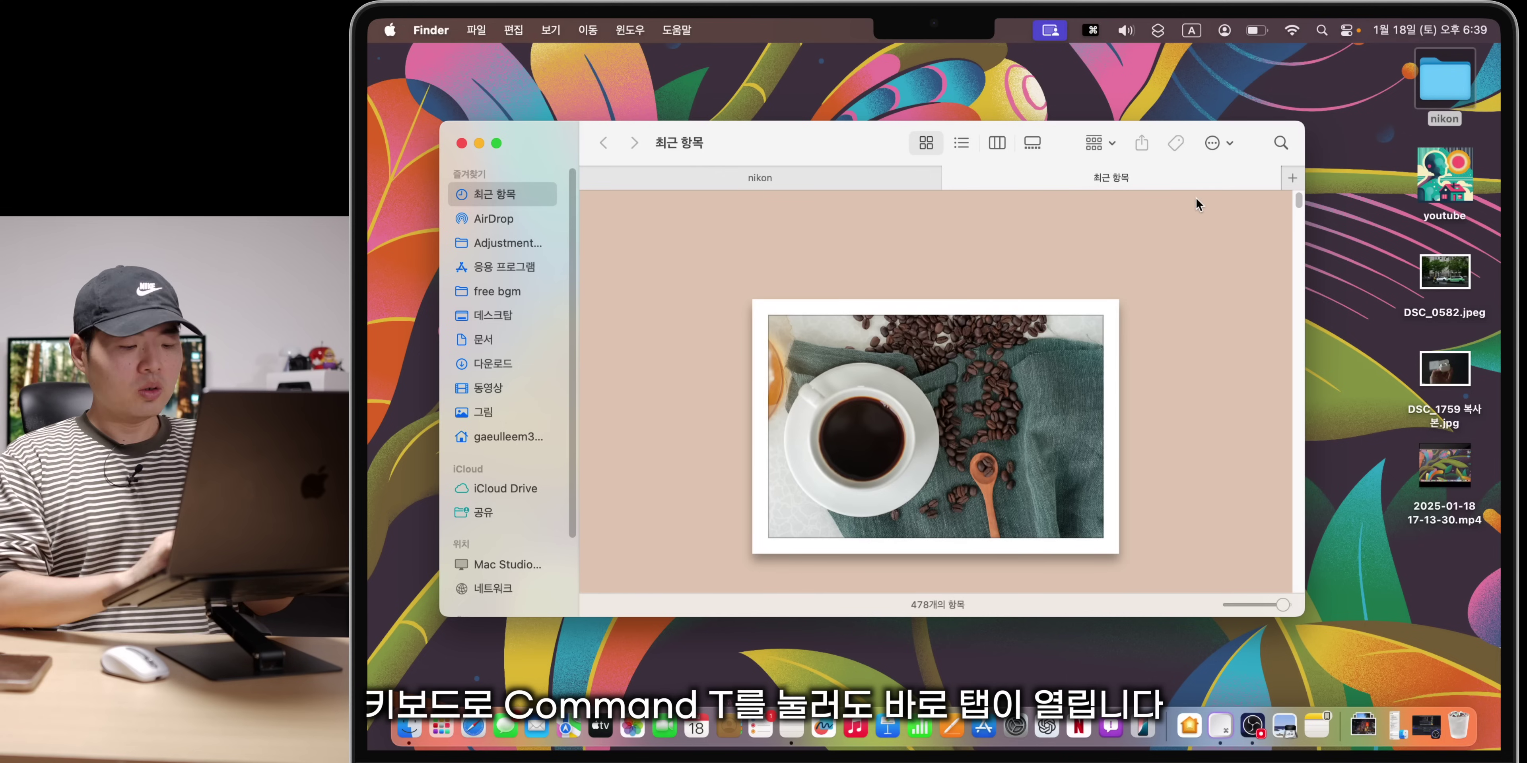
key("super+t")
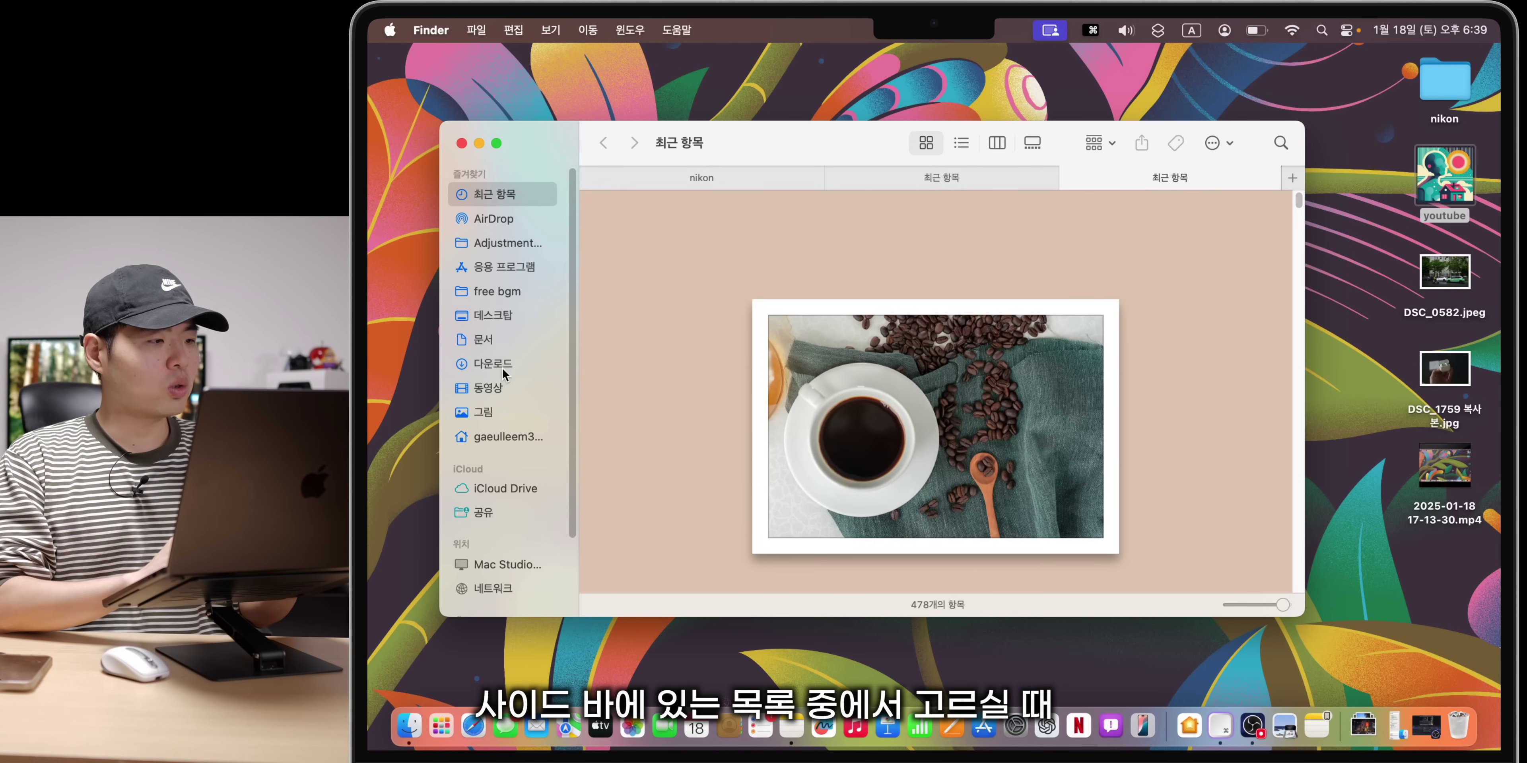
left_click(512, 293, "super")
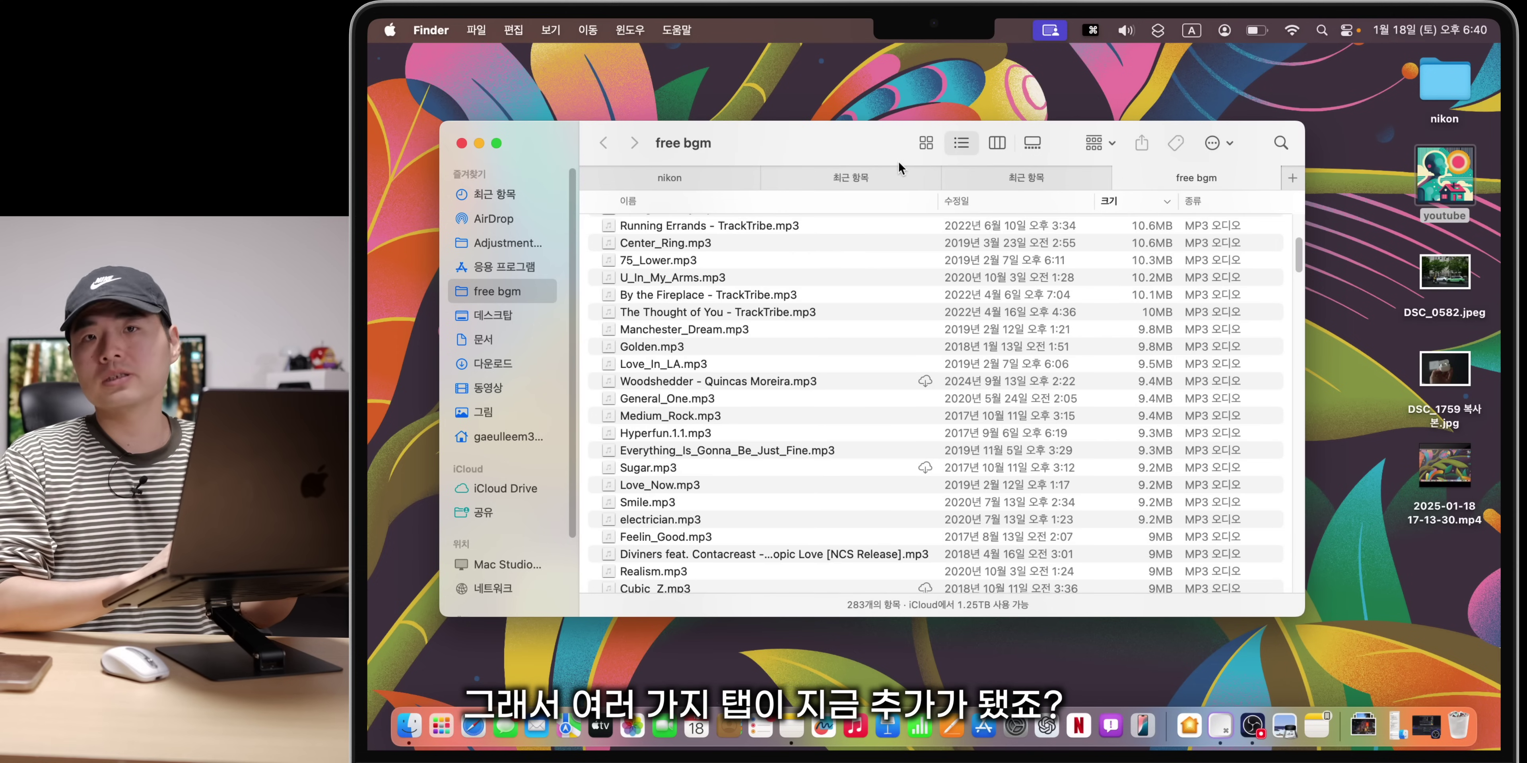
Step: Switch among the open 최근 항목 and nikon tabs, and close the free bgm tab
left_click(1002, 180)
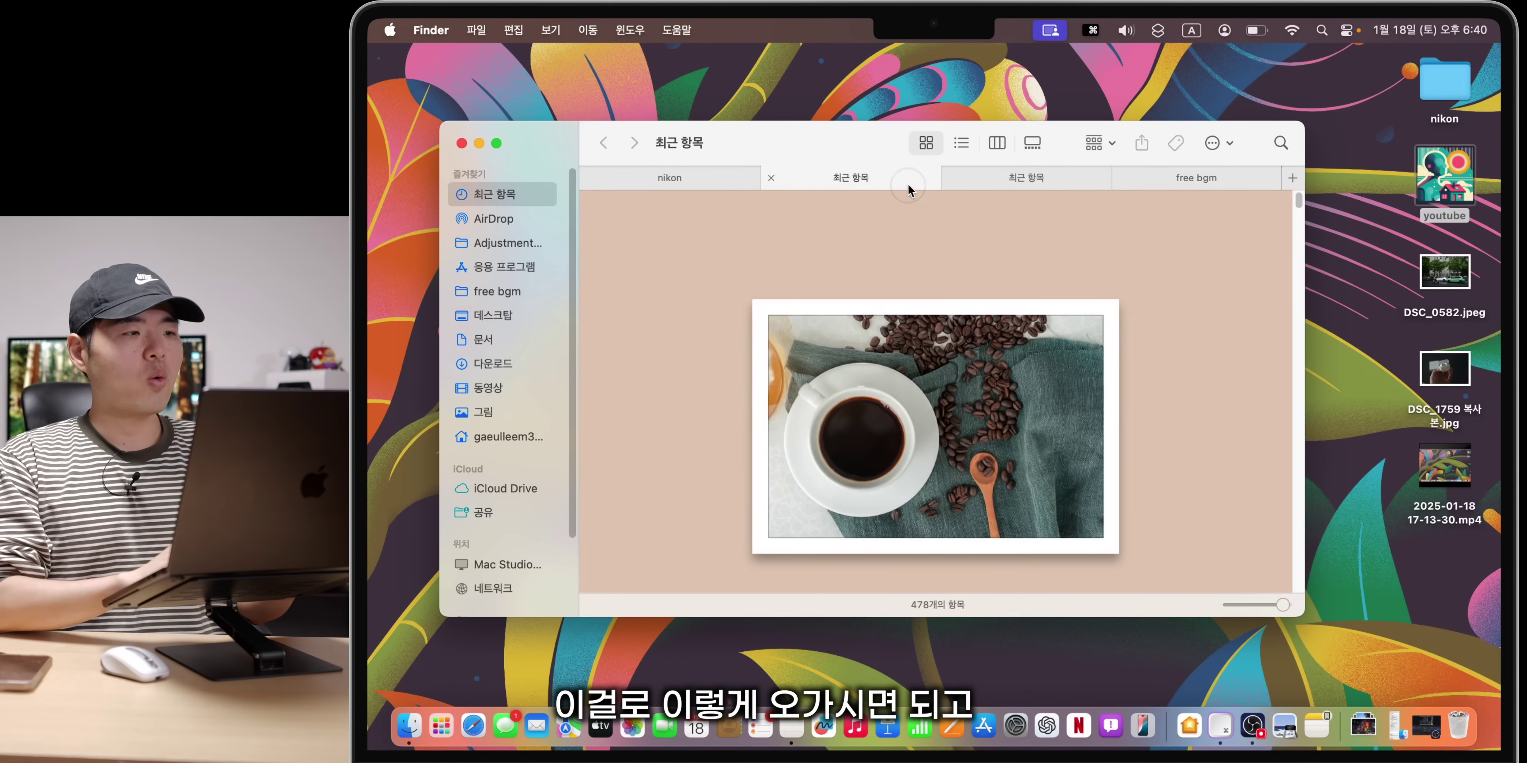
left_click(714, 178)
left_click(1129, 178)
left_click(1122, 178)
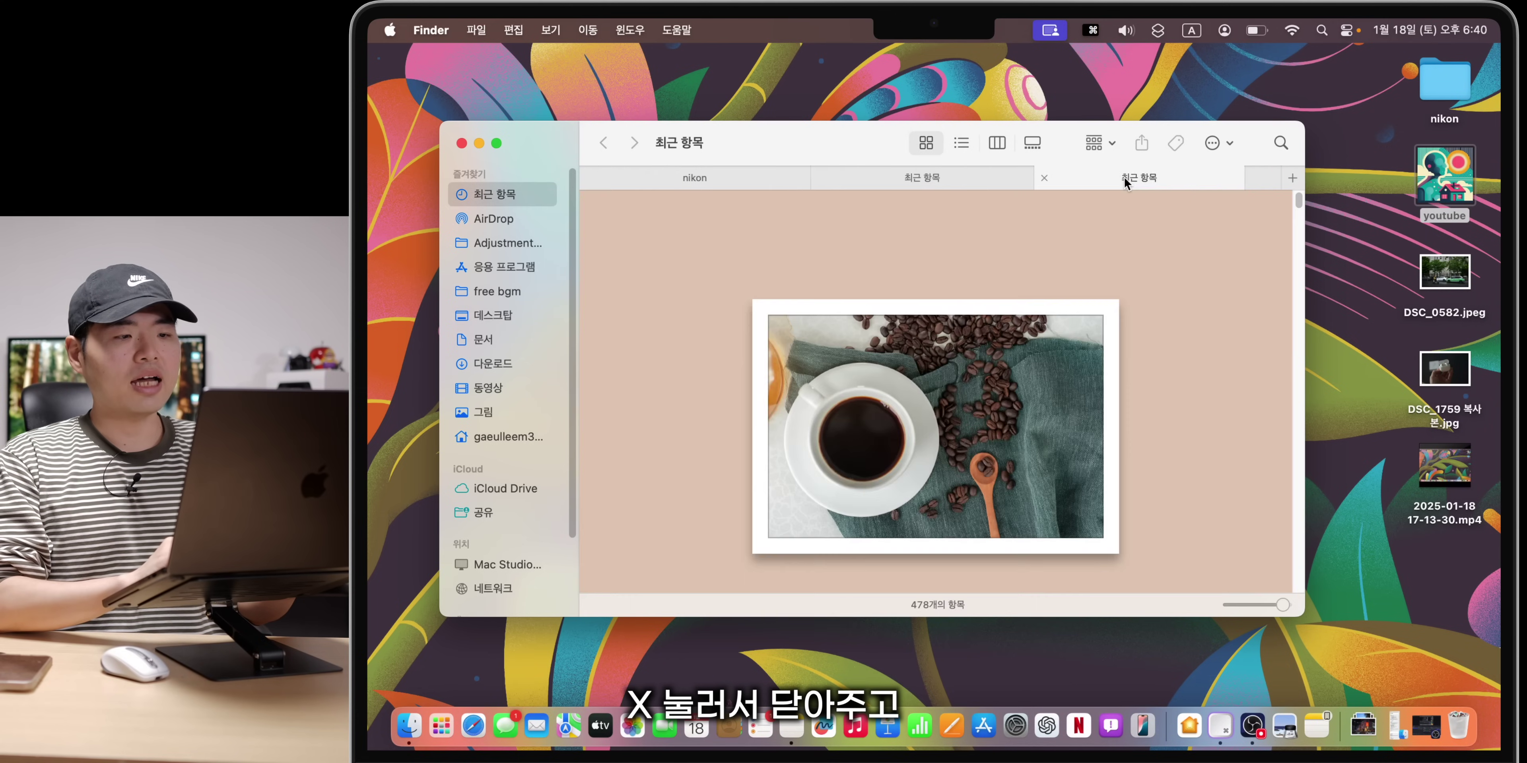
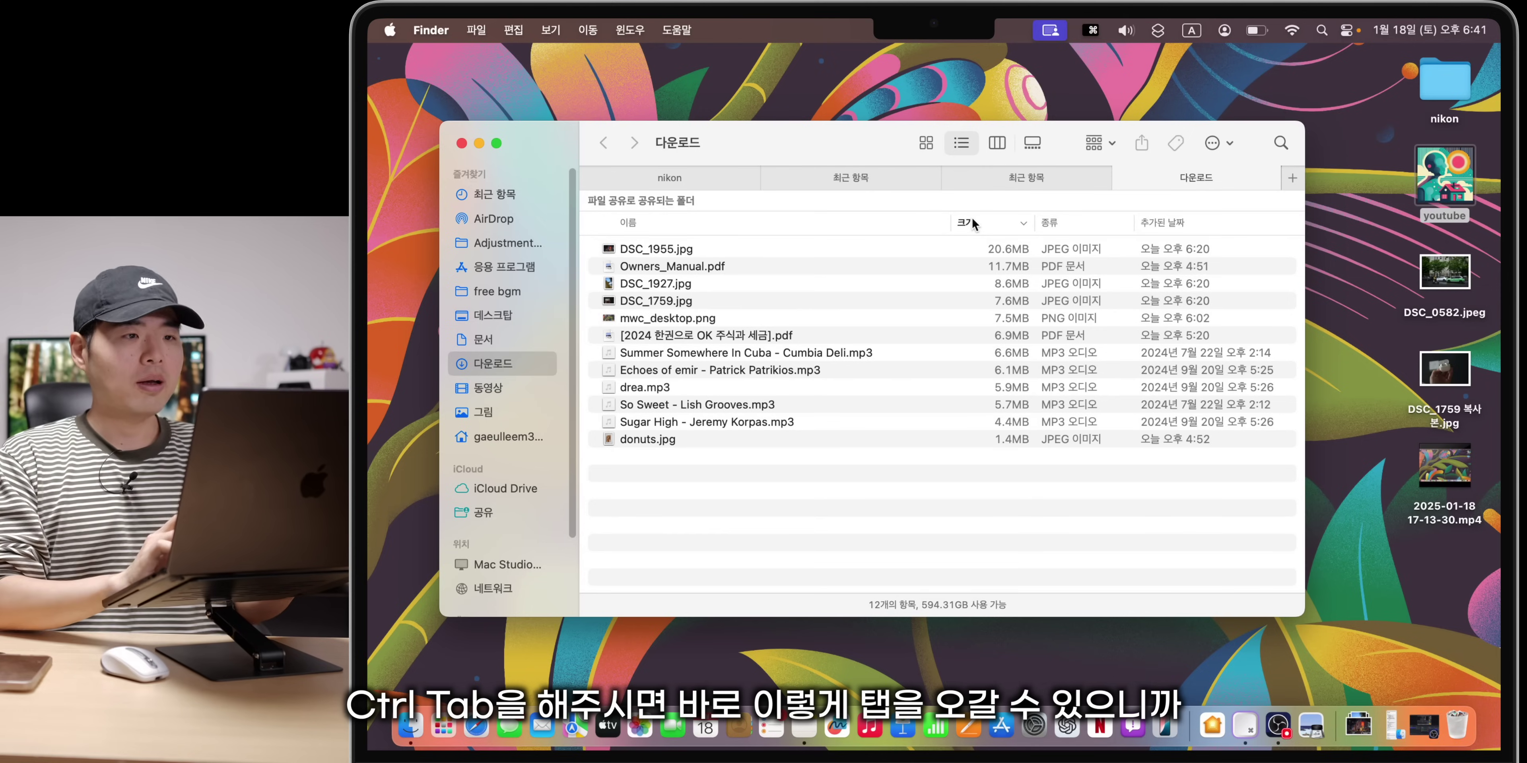
Step: Cycle forward through all the open Finder tabs until the nikon tab is active
key("ctrl+Tab")
key("ctrl+Tab")
key("ctrl+Tab")
key("ctrl+Tab")
key("ctrl+Tab")
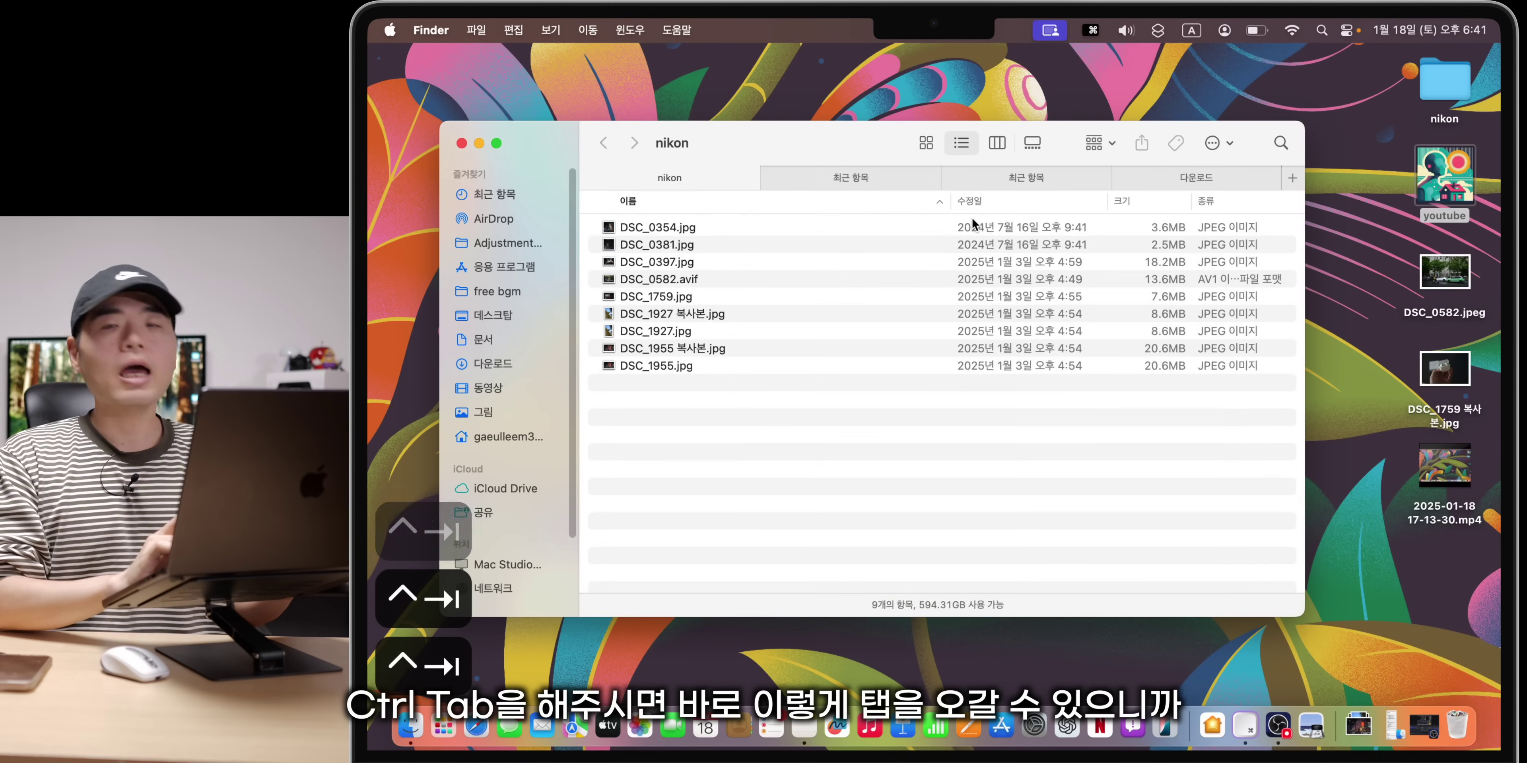
key("ctrl+Tab")
key("ctrl+Tab")
key("ctrl+Tab")
key("ctrl+Tab")
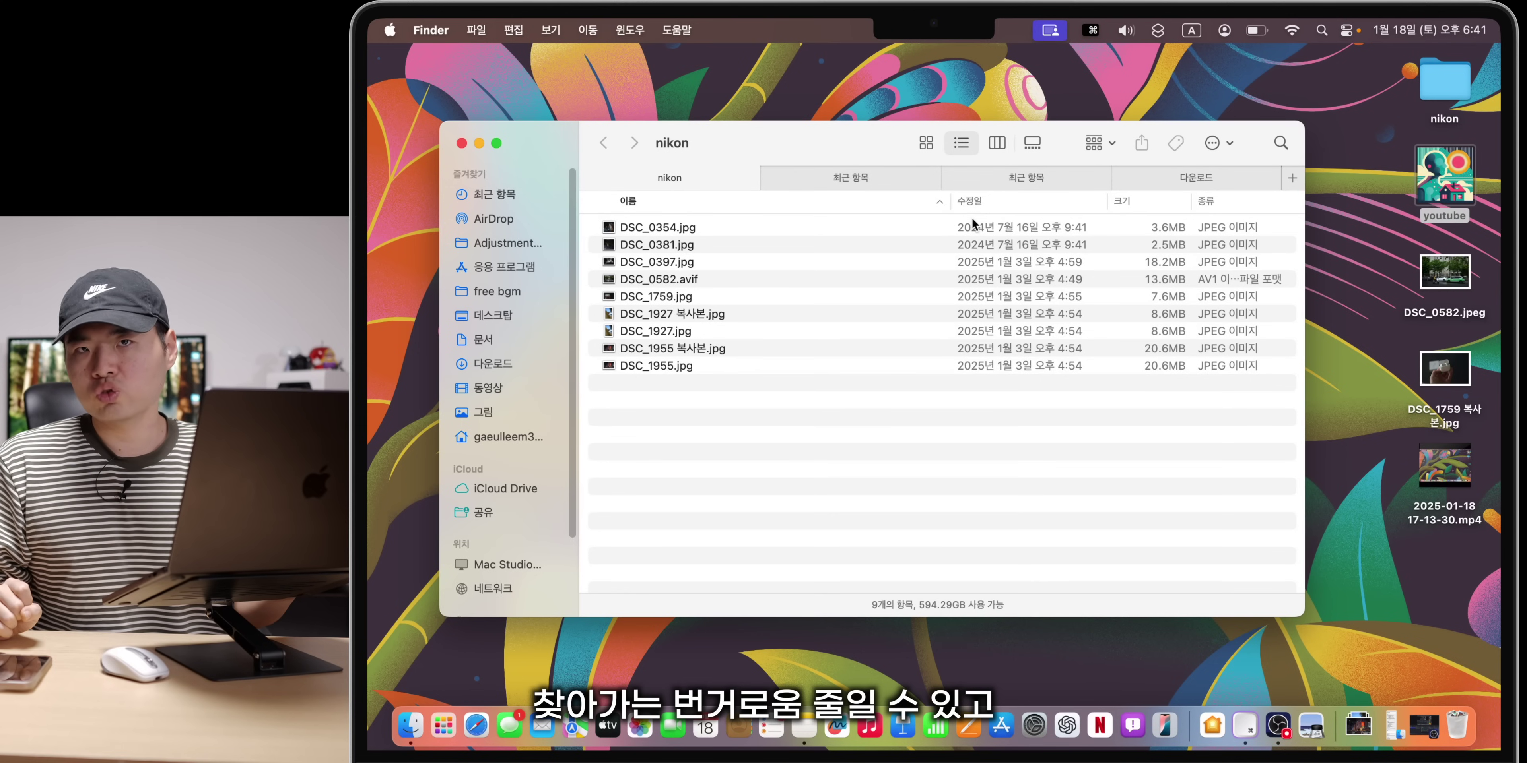
Step: Cycle backward through the open tabs, from nikon through 다운로드 and both 최근 항목 tabs to nikon
key("ctrl+shift+Tab")
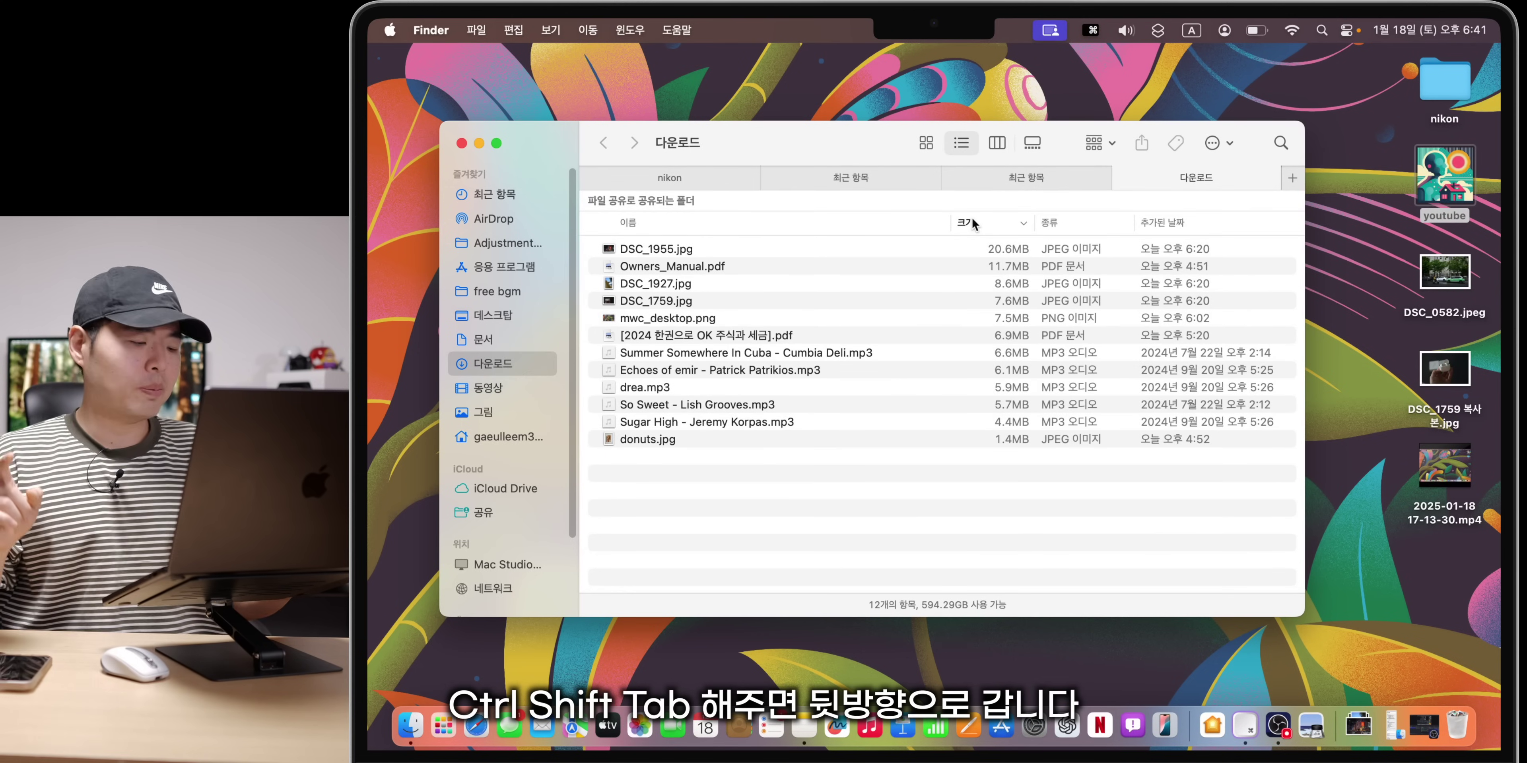
key("ctrl+shift+Tab")
key("ctrl+shift+Tab")
key("ctrl+shift+Tab")
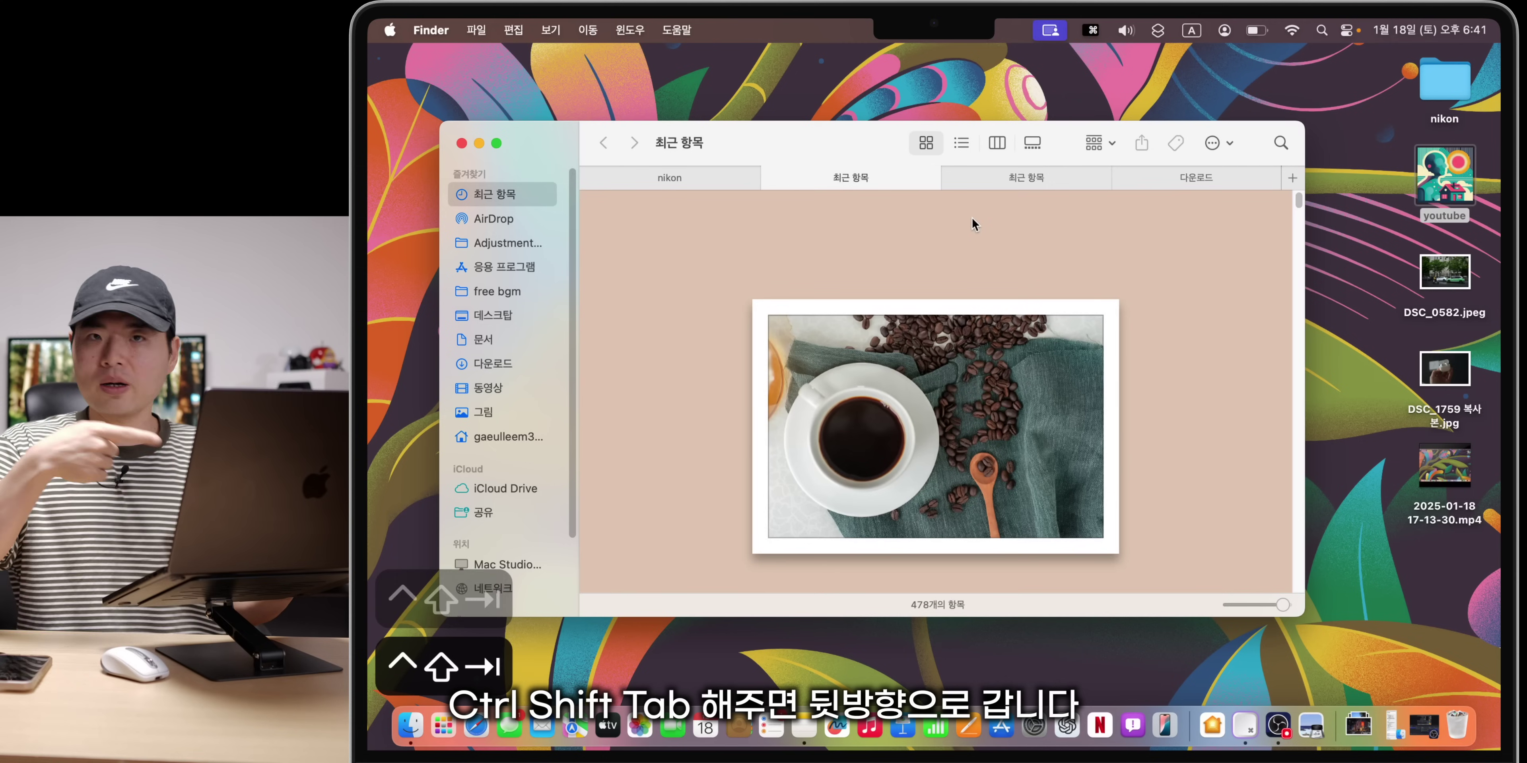
key("ctrl+shift+Tab")
key("ctrl+shift+Tab")
key("ctrl+shift+Tab")
key("ctrl+shift+Tab")
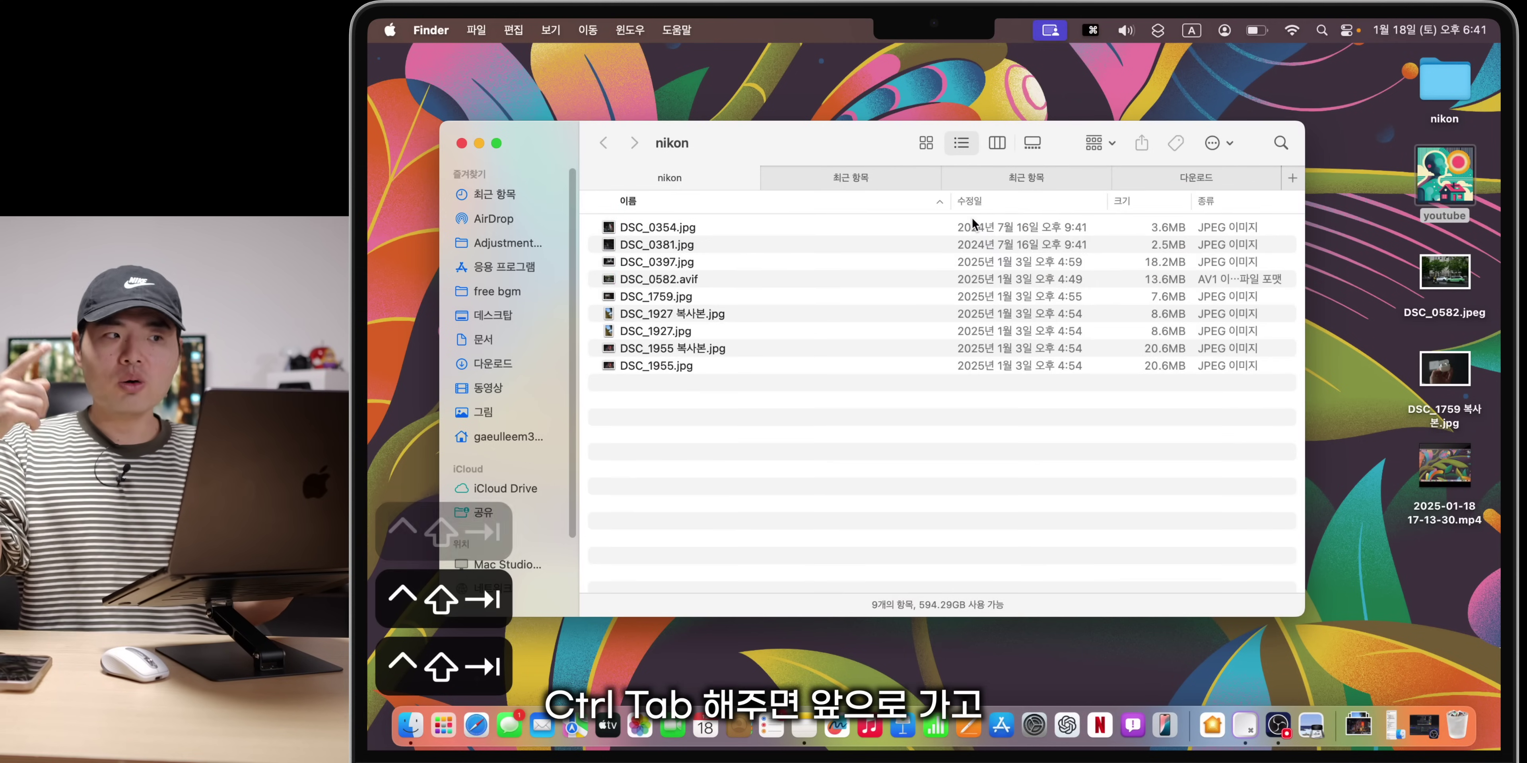
Step: Cycle the tabs forward from nikon to 다운로드, and cycle backward past nikon to 다운로드
key("ctrl+Tab")
key("ctrl+Tab")
key("ctrl+Tab")
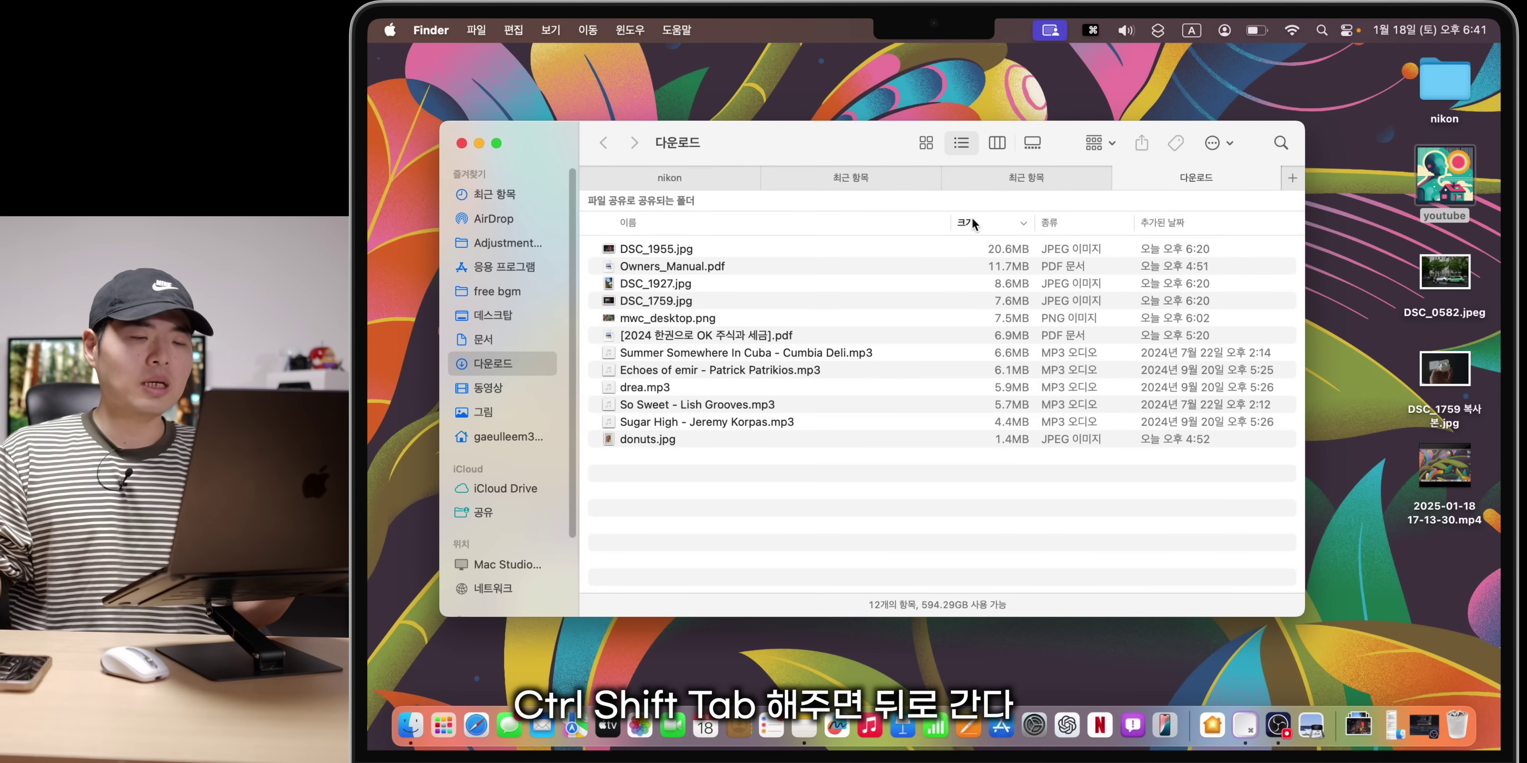
key("ctrl+shift+Tab")
key("ctrl+shift+Tab")
key("ctrl+shift+Tab")
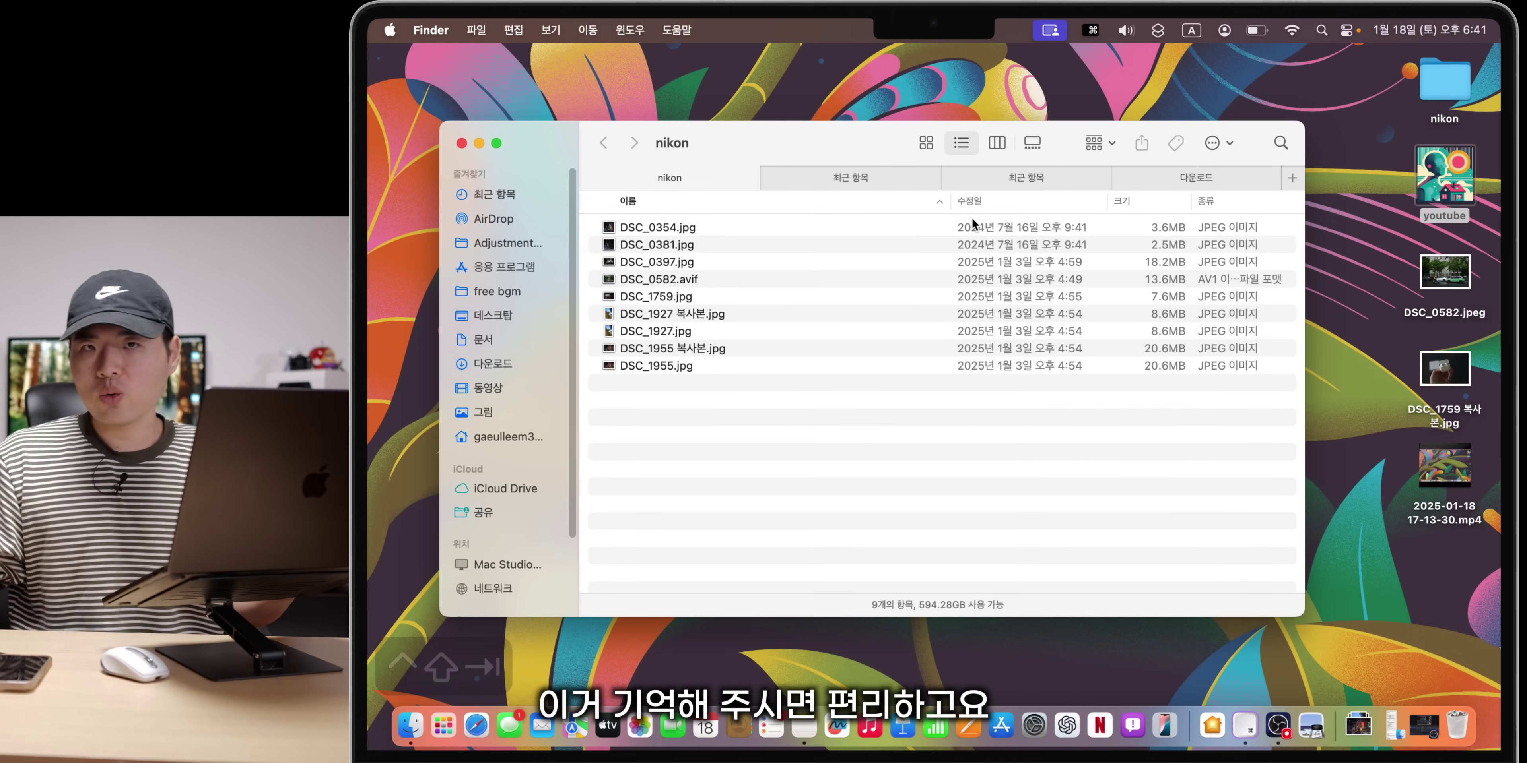
key("ctrl+shift+Tab")
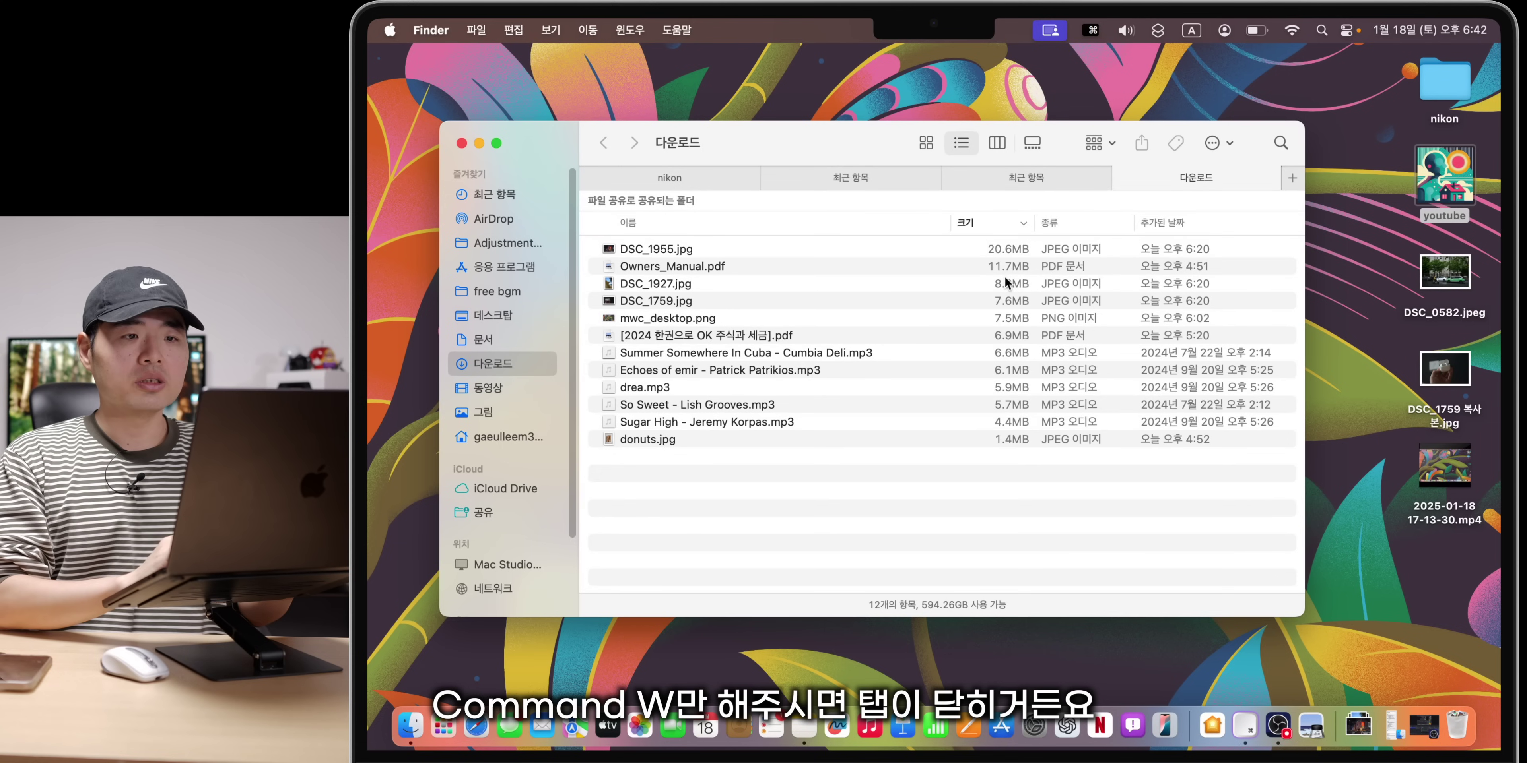
Step: Close the 다운로드 tab and the 최근 항목 tab next to it, and close every tab except 그림 at once
key("super+w")
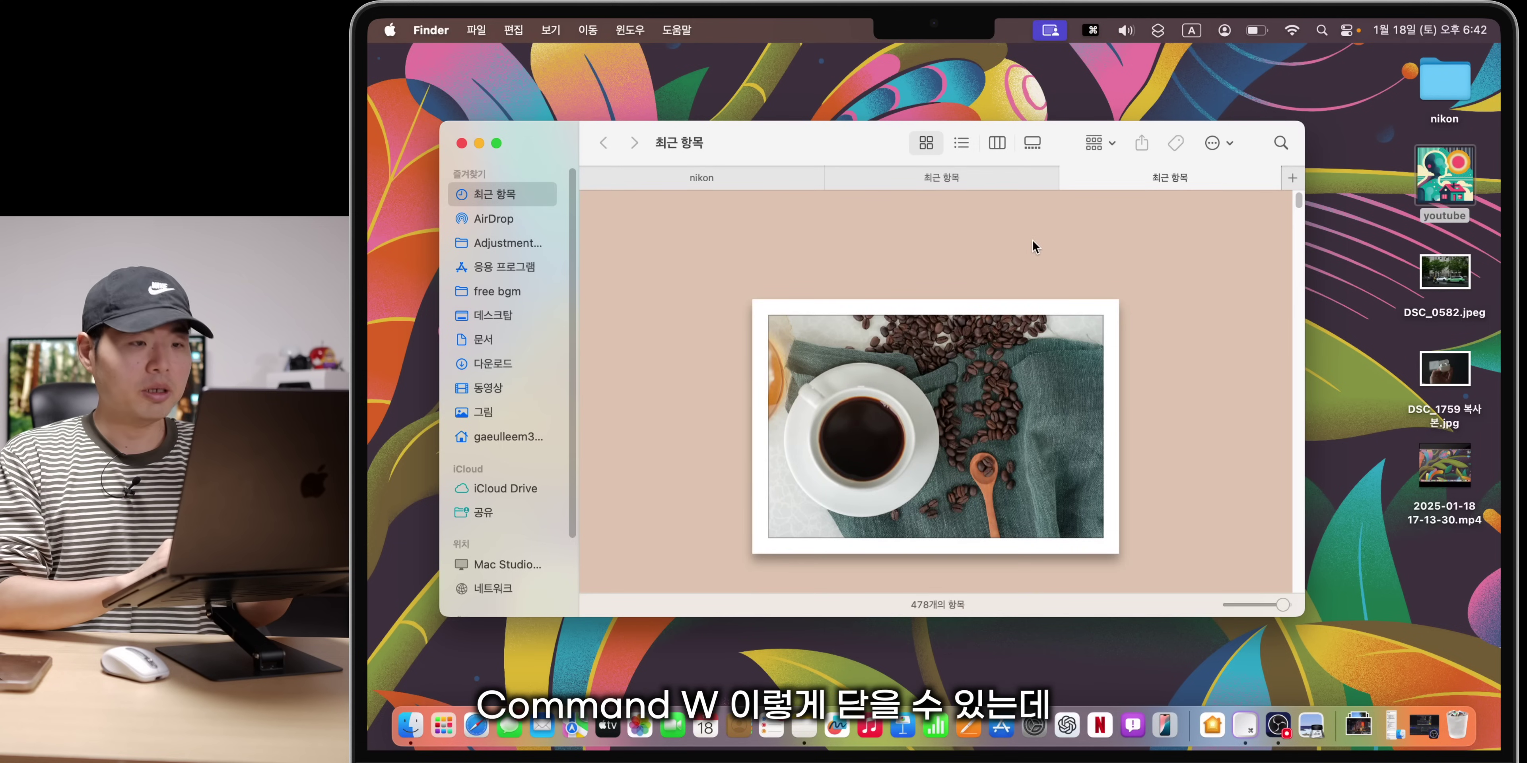
key("super+w")
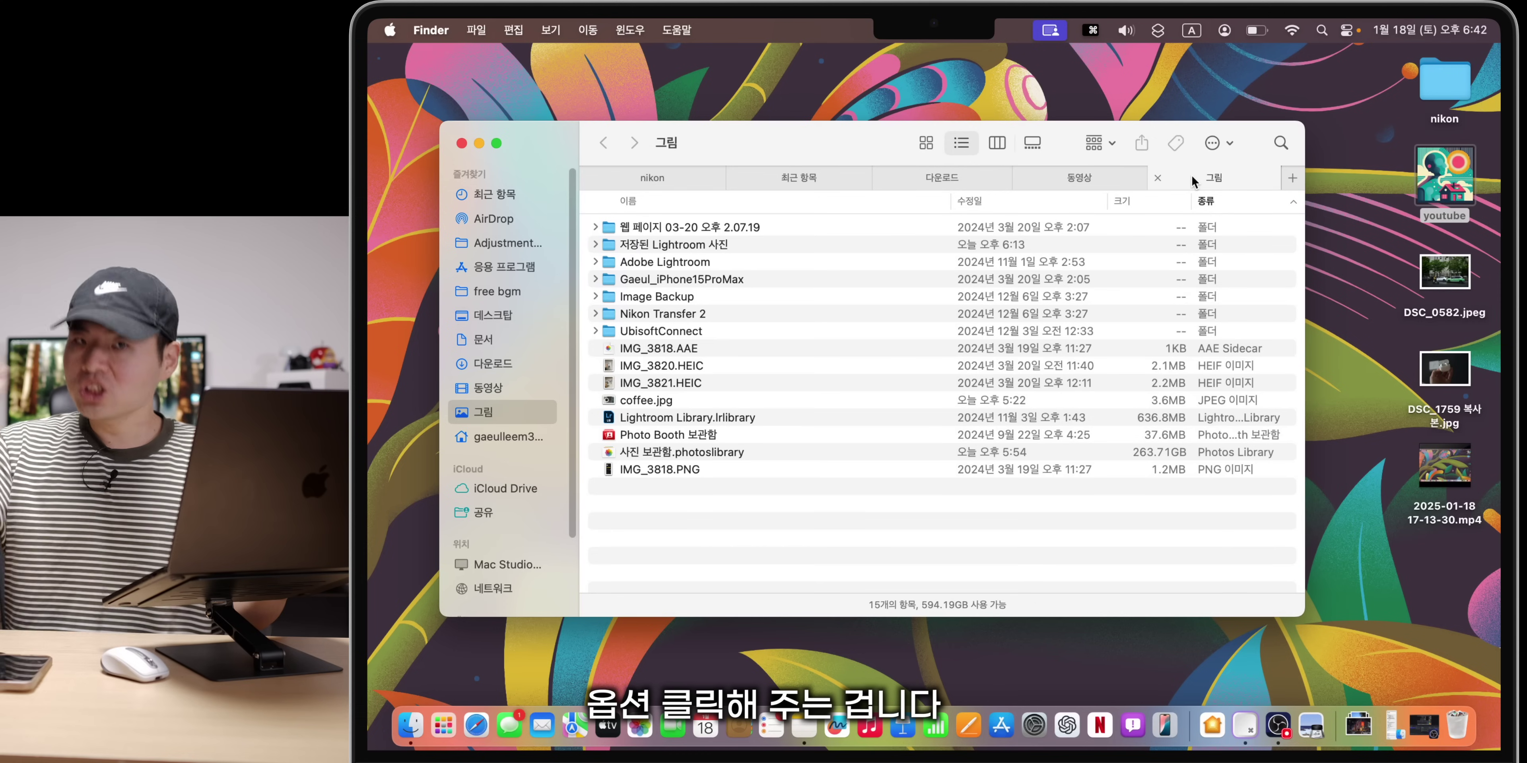
left_click(1157, 179, "alt")
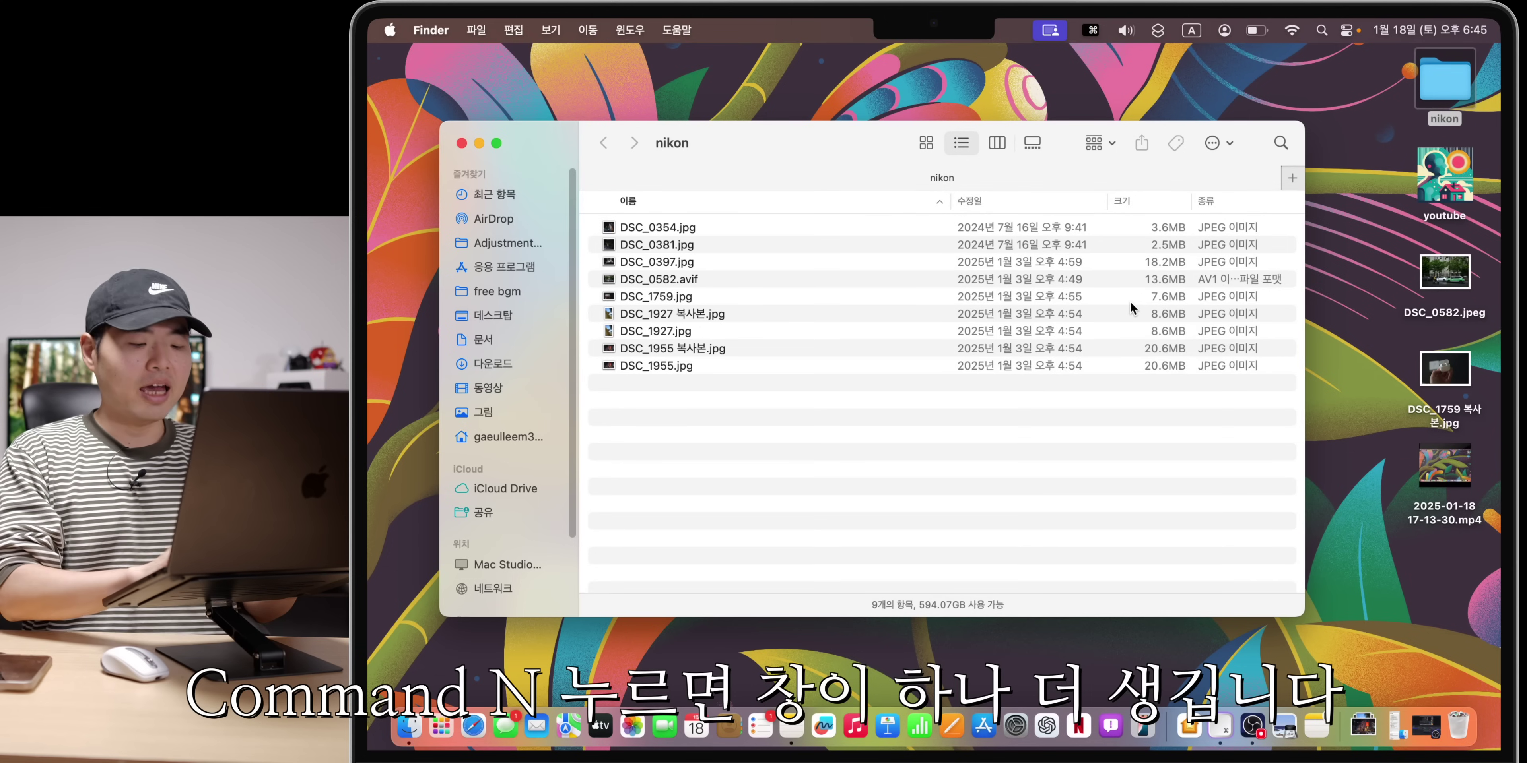
Step: Open several additional Finder windows alongside the nikon window
key("super+n")
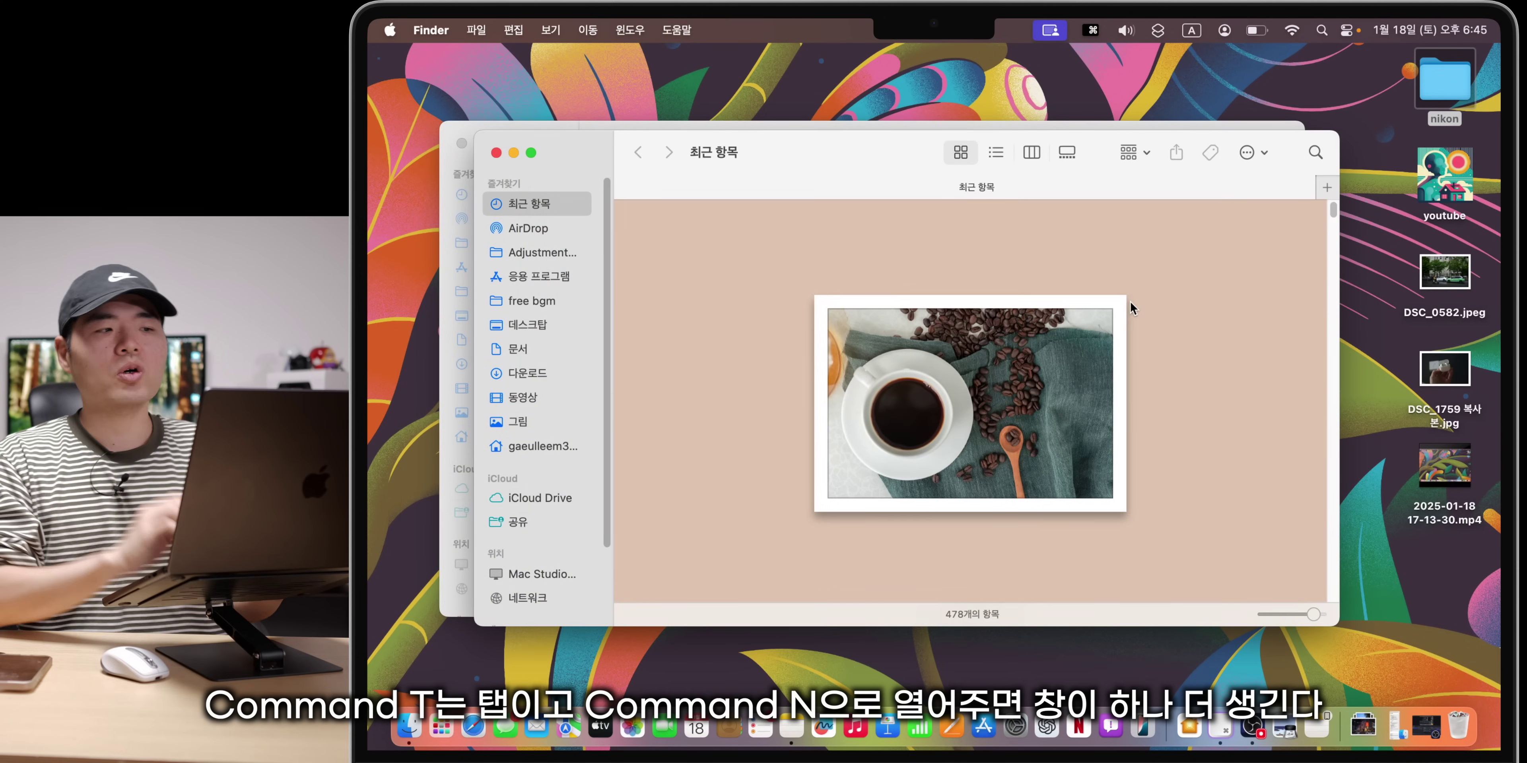
key("super+n")
key("super+n")
key("super+n")
key("super+n")
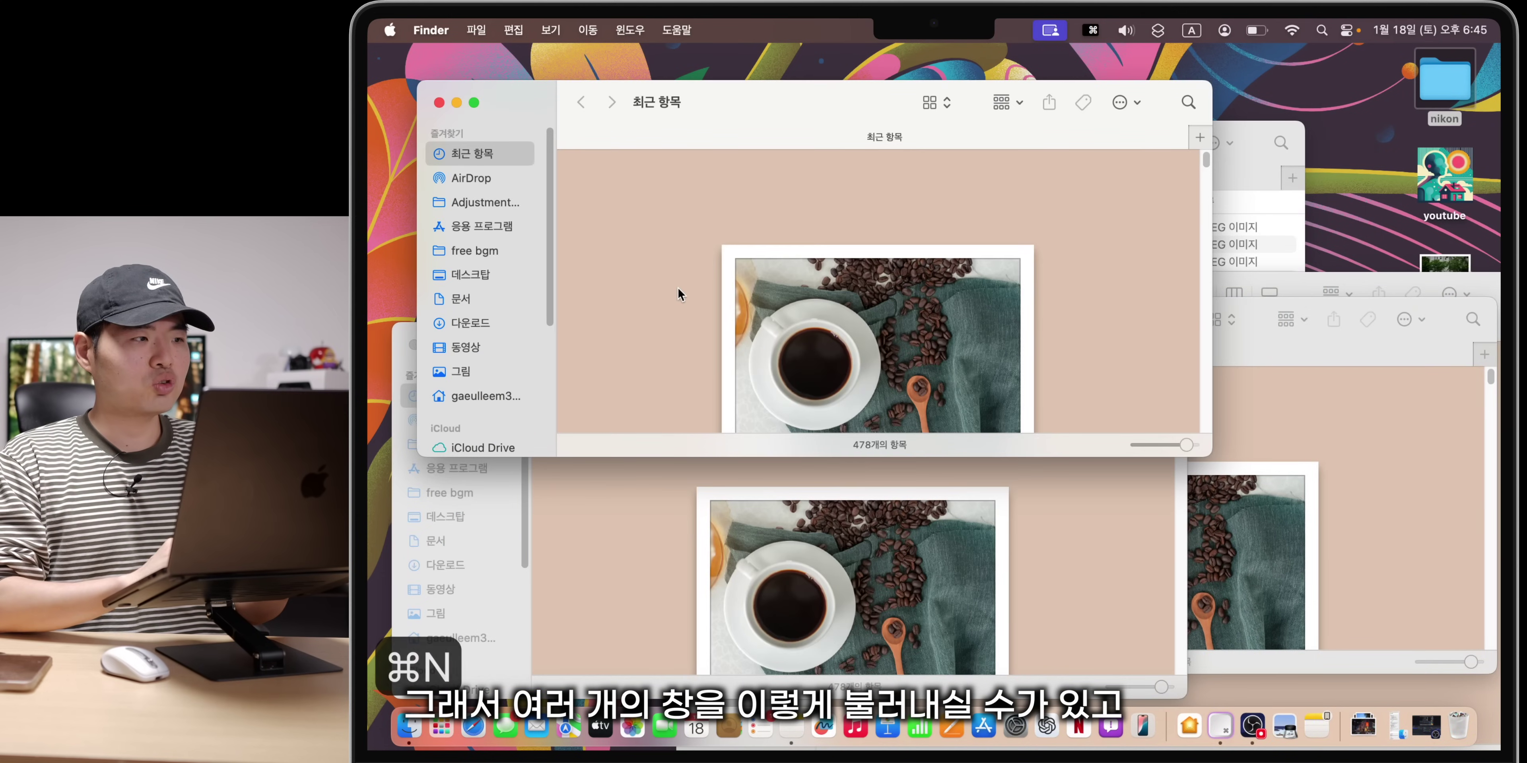
Step: Close the two frontmost 최근 항목 windows one after the other
left_click(830, 105)
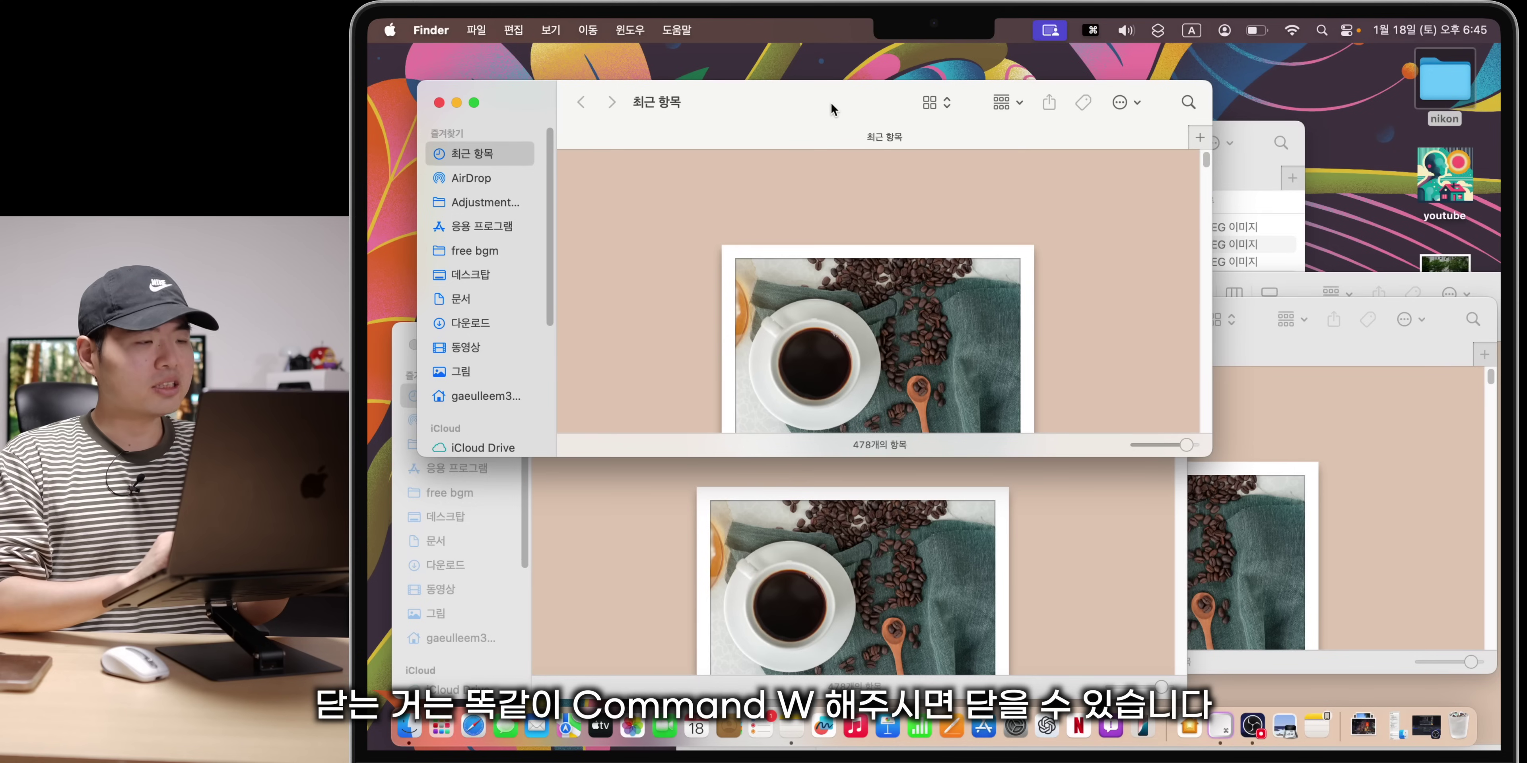
key("super+w")
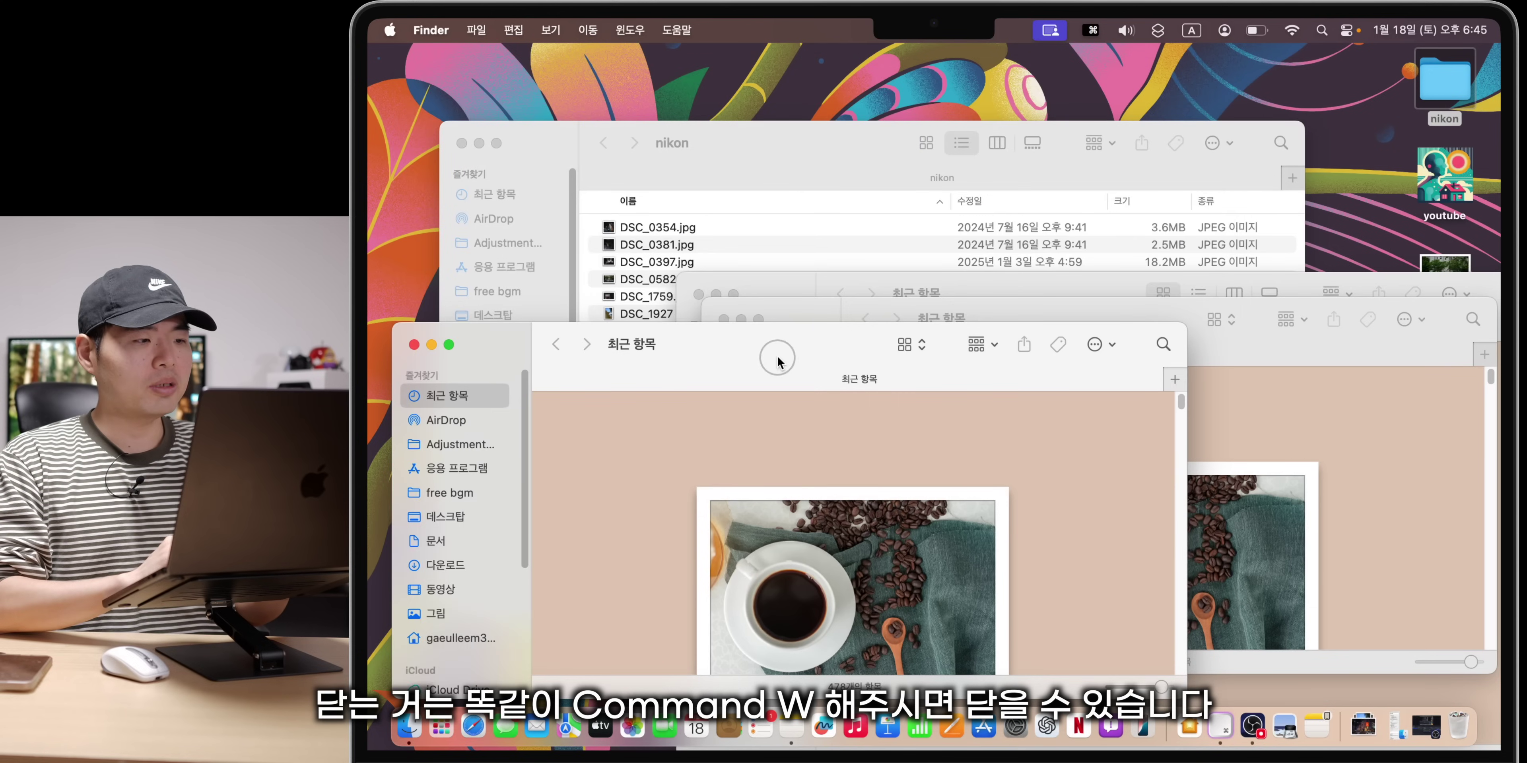
left_click_drag(777, 356, 838, 354)
key("super+w")
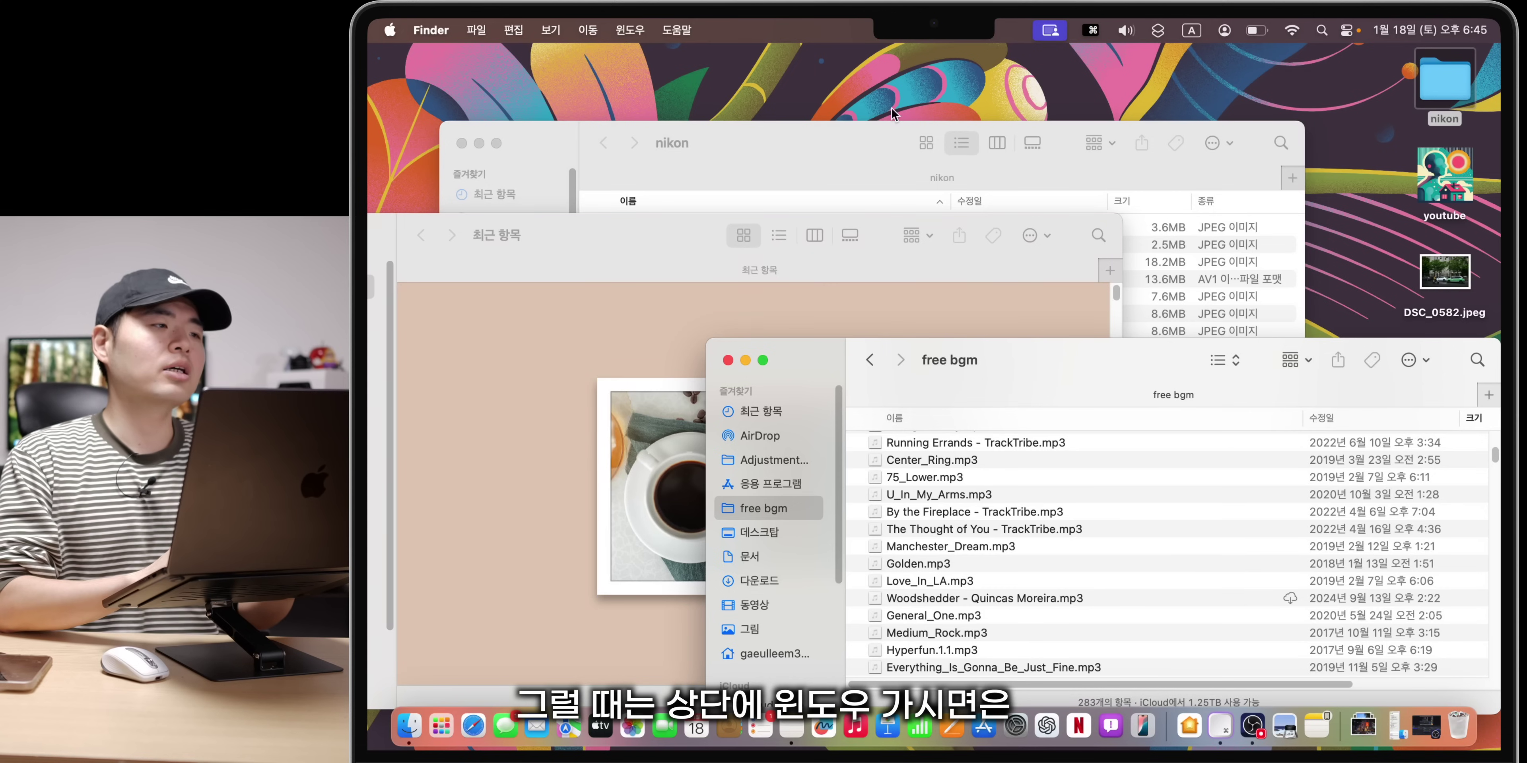
Step: Merge all open Finder windows (모든 윈도우 통합) into one tabbed window and move it toward the middle of the desktop
left_click(629, 30)
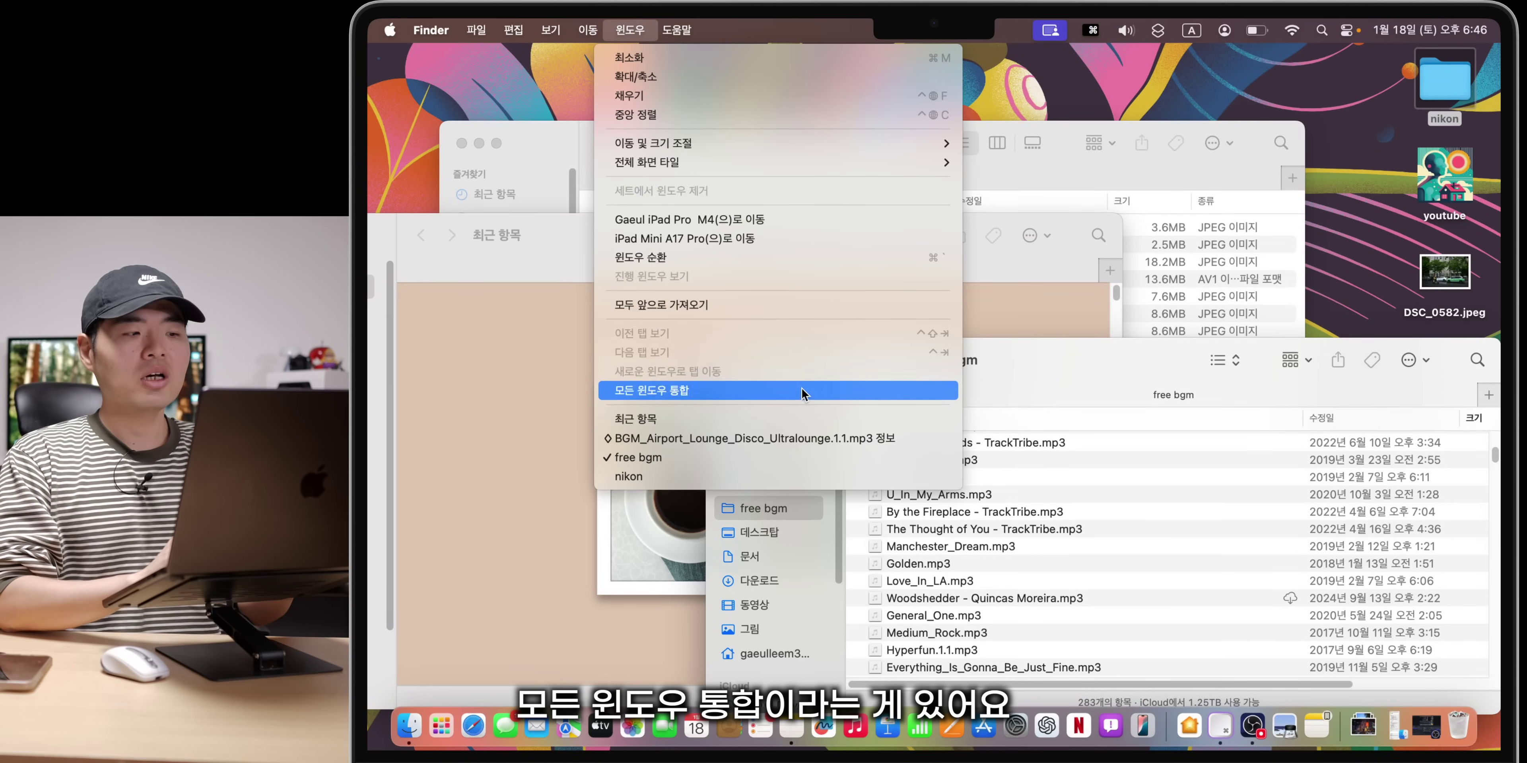
left_click(815, 394)
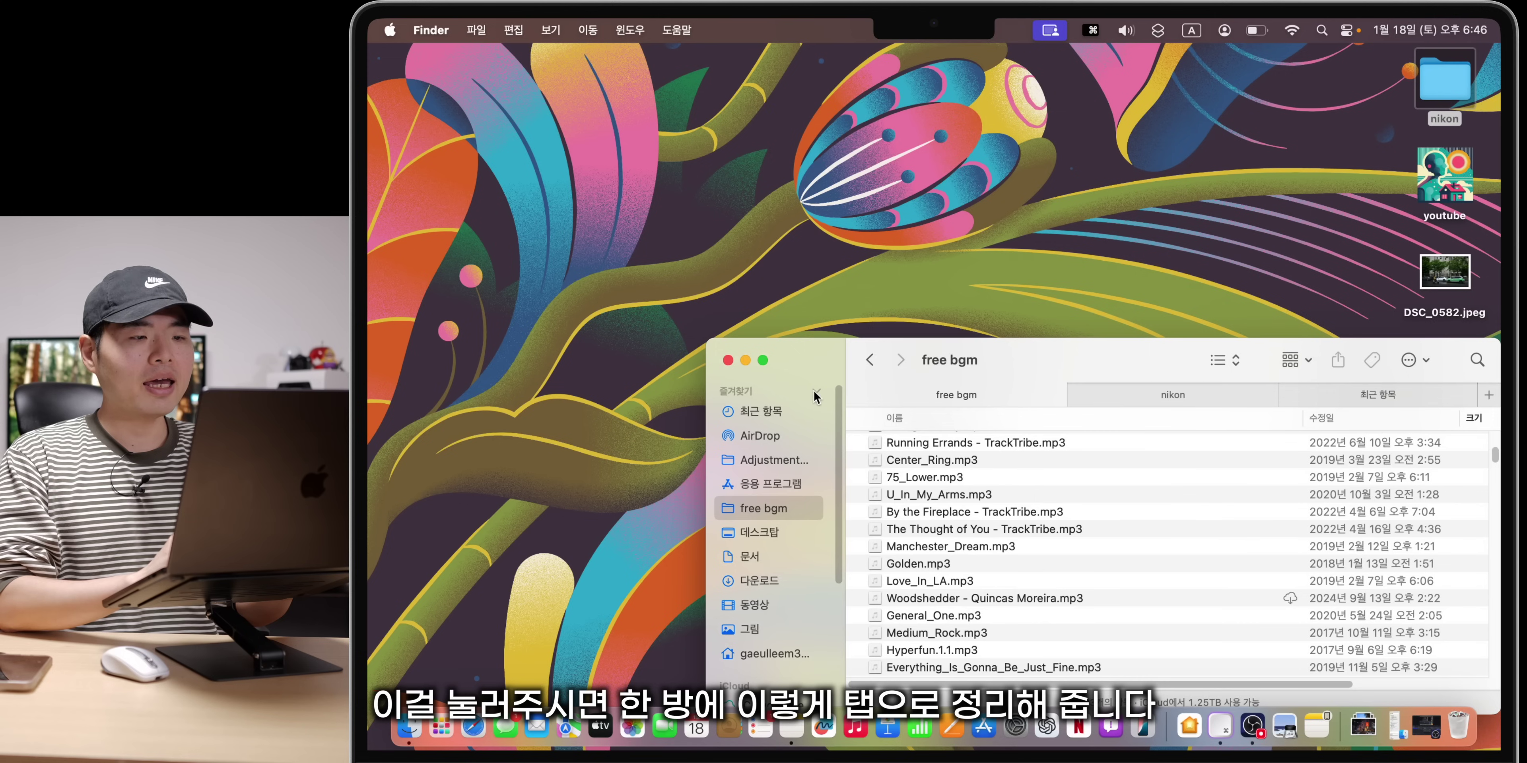
left_click_drag(1103, 363, 831, 194)
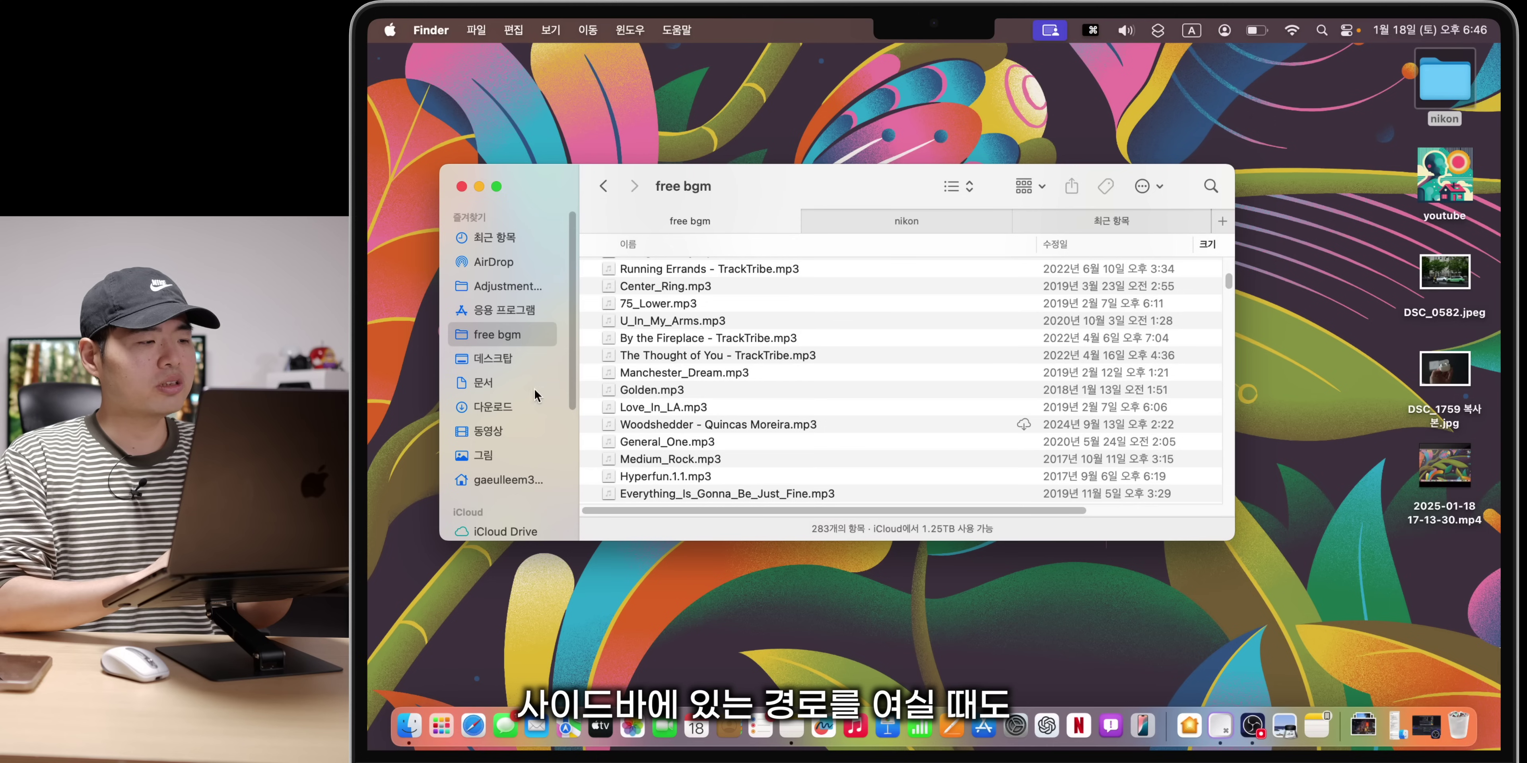
Step: Open the 다운로드 folder from the sidebar in a new Finder window
right_click(504, 410)
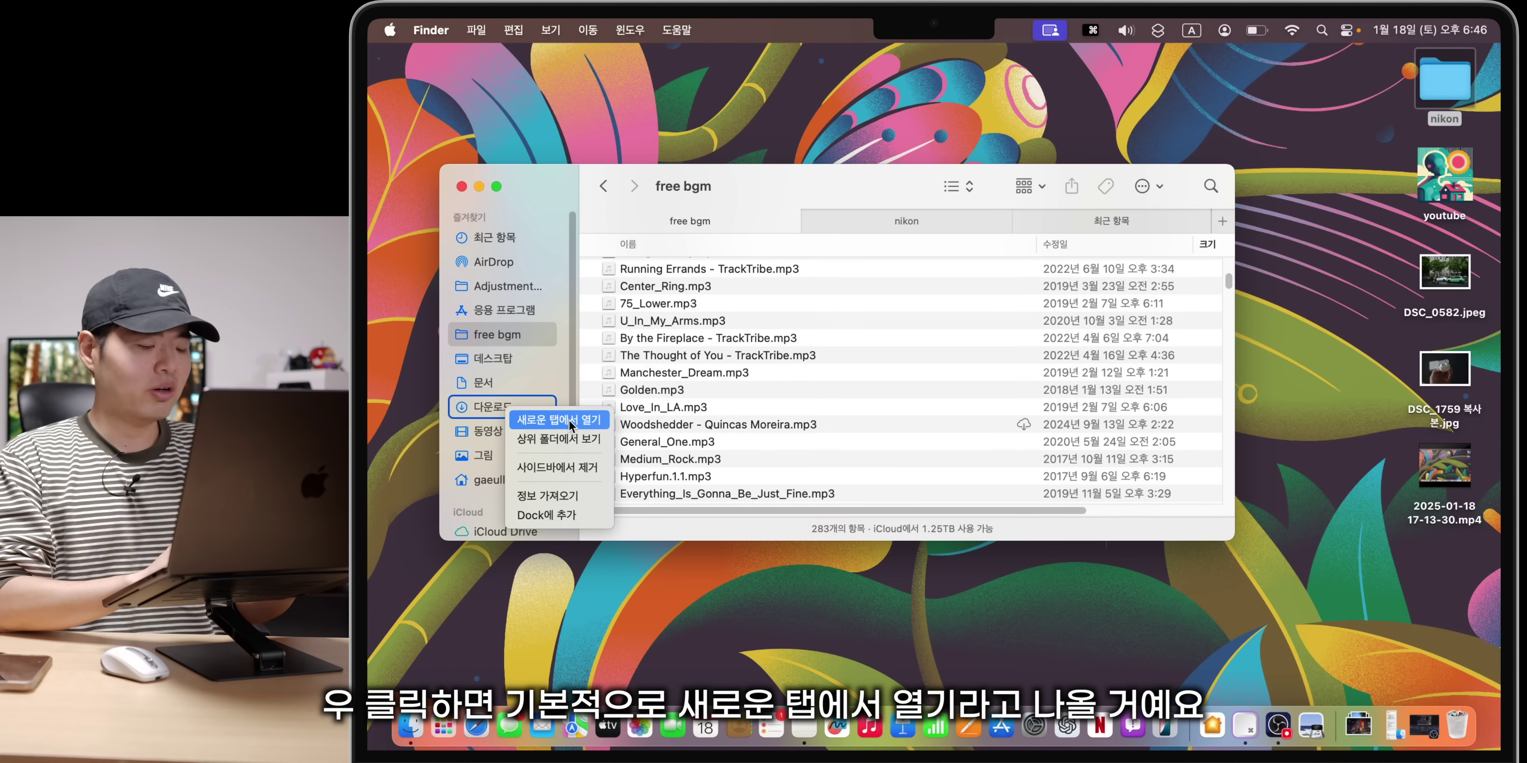
key("alt")
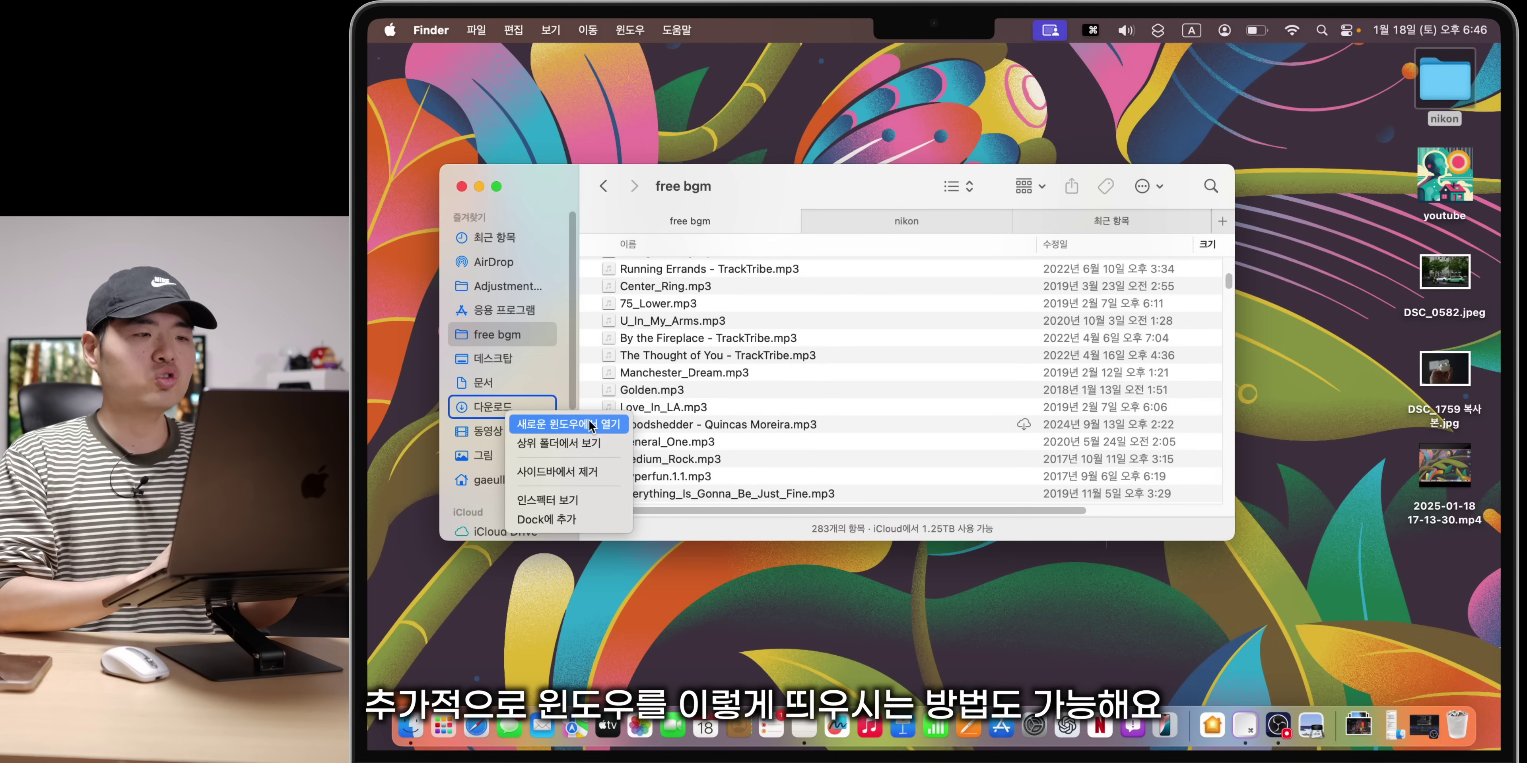
left_click(591, 424)
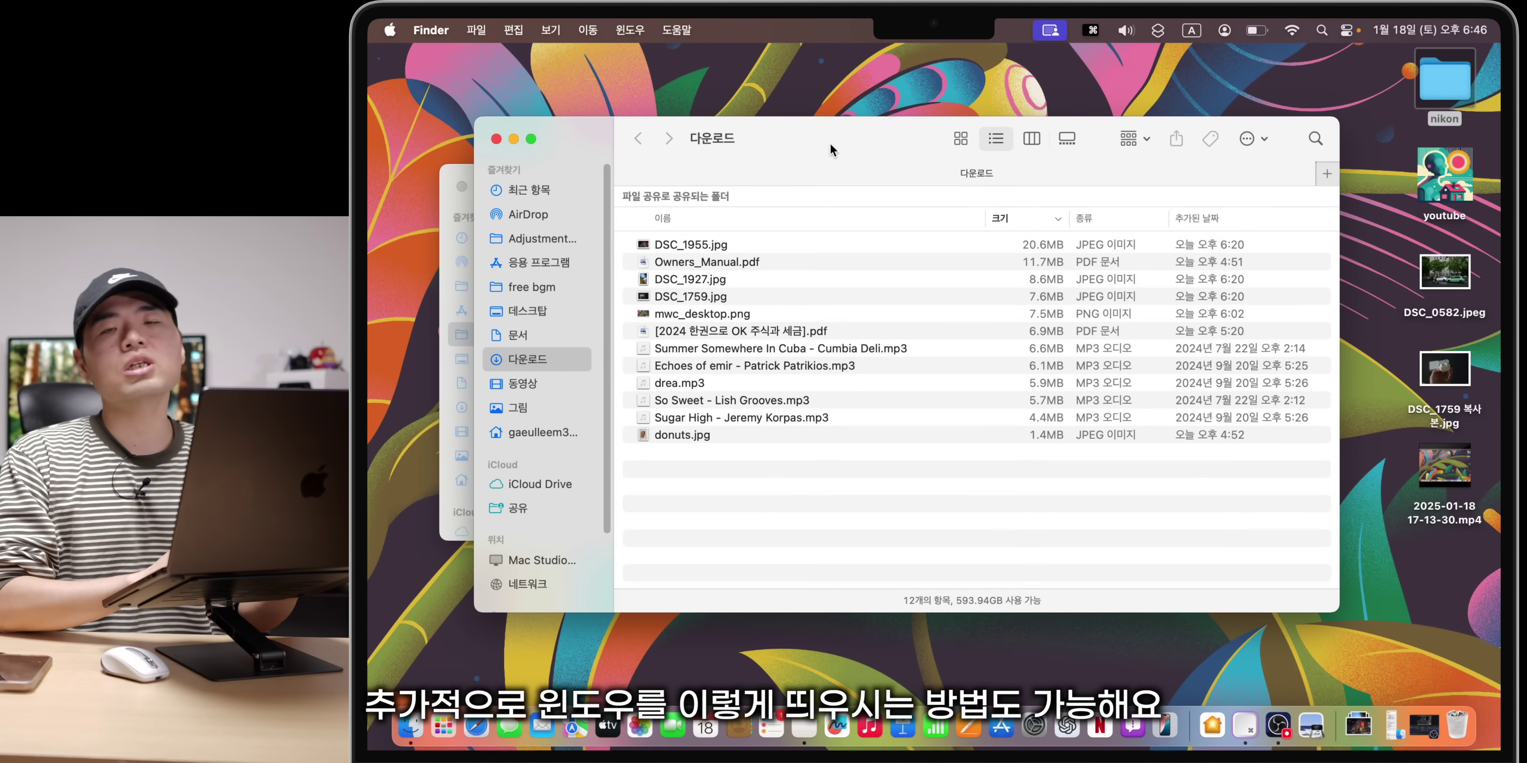
Step: Move the 다운로드 window below the free bgm window and merge it into that window as its last tab
left_click_drag(854, 131, 914, 263)
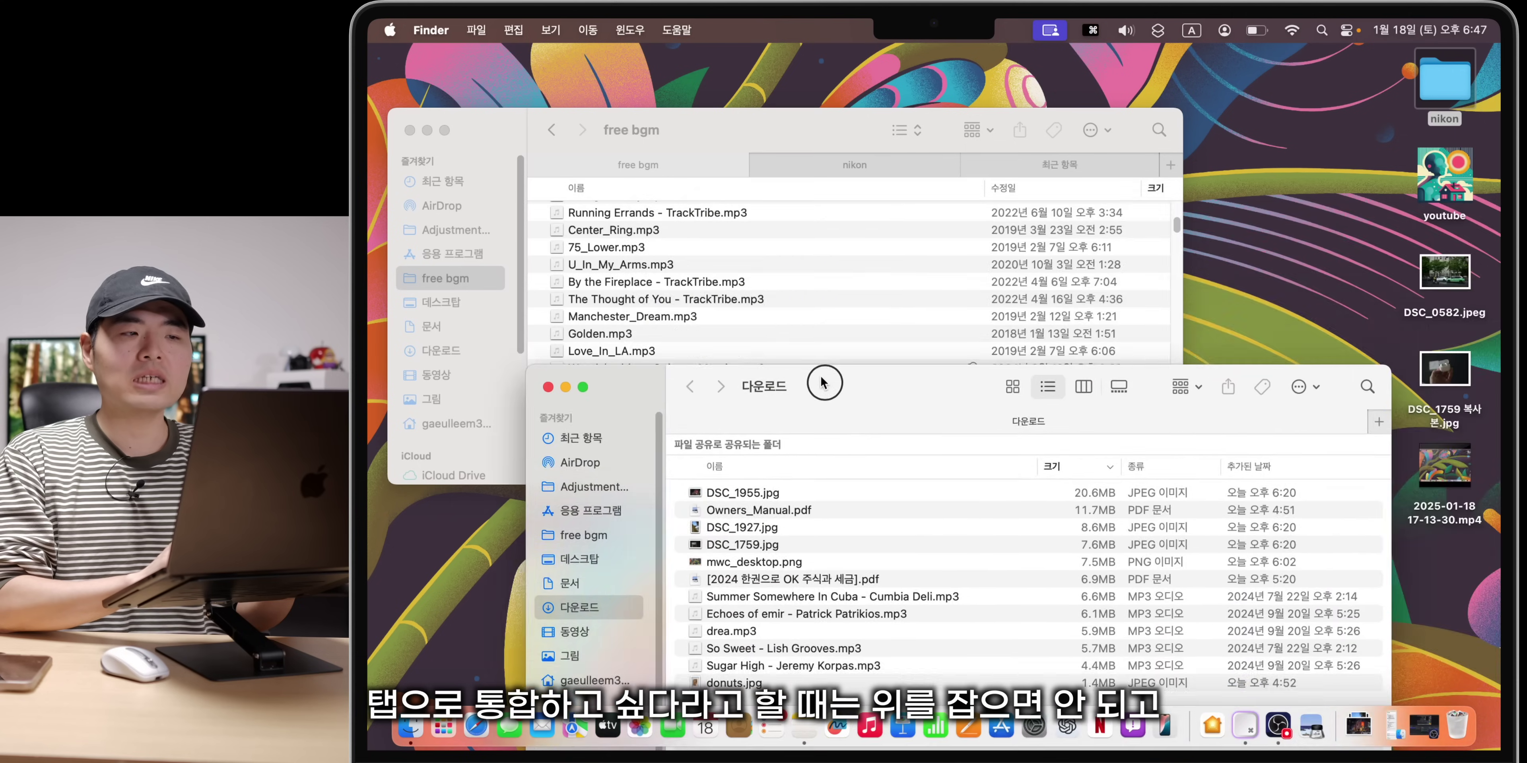
left_click_drag(828, 378, 796, 455)
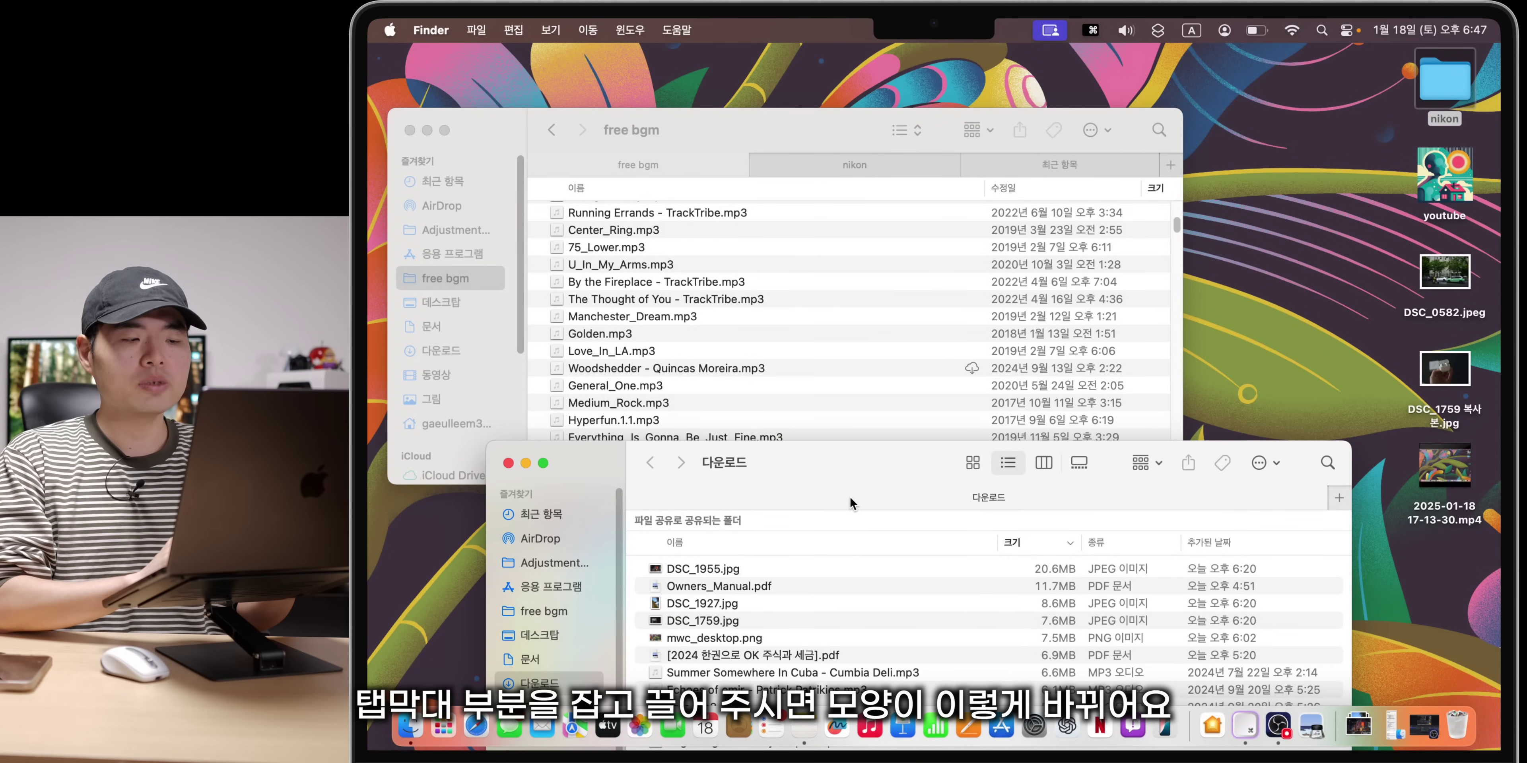
left_click_drag(854, 499, 1097, 169)
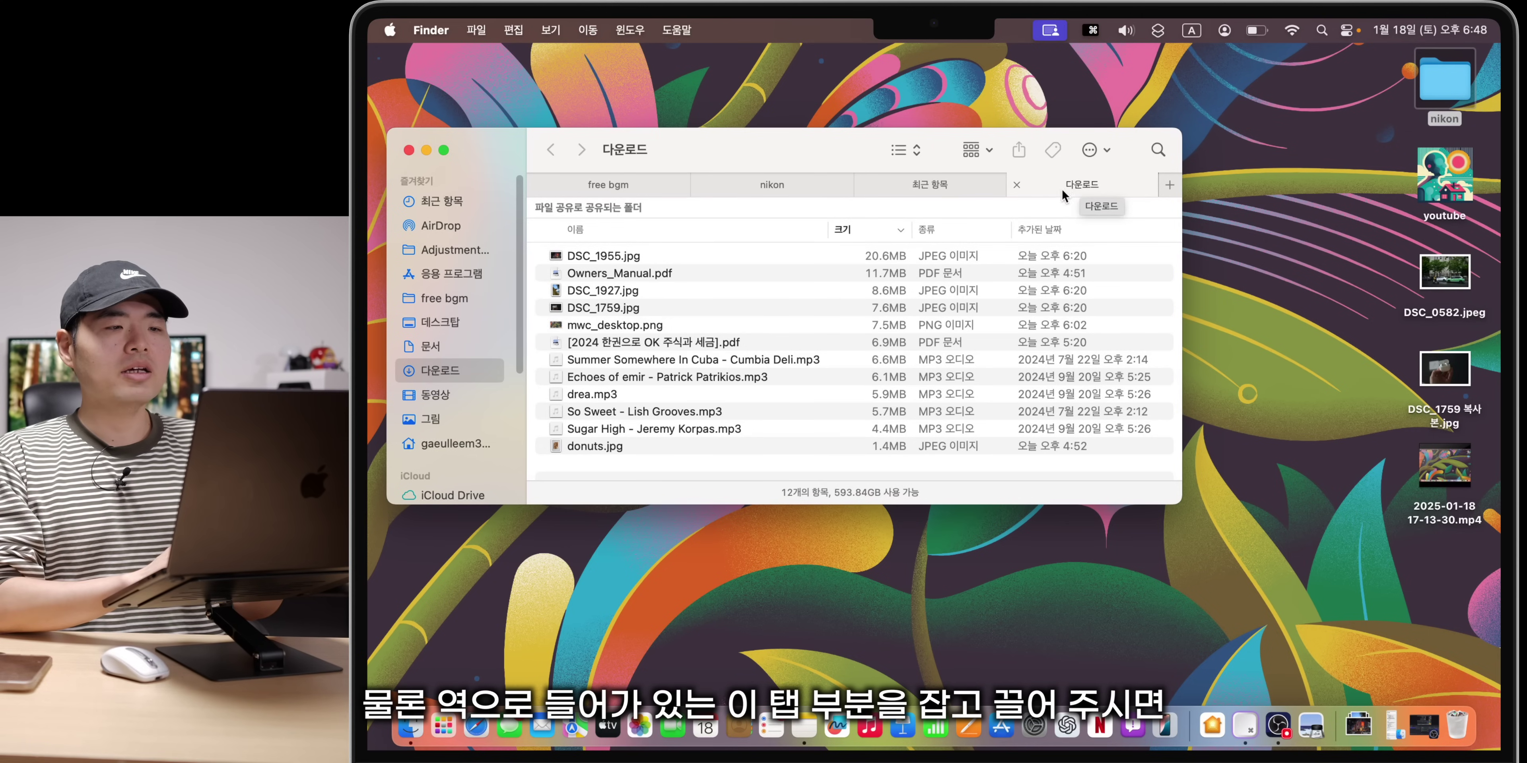
Step: Pull the 다운로드, 최근 항목 and nikon tabs out into separate windows spread over the desktop
left_click_drag(1075, 187, 1307, 168)
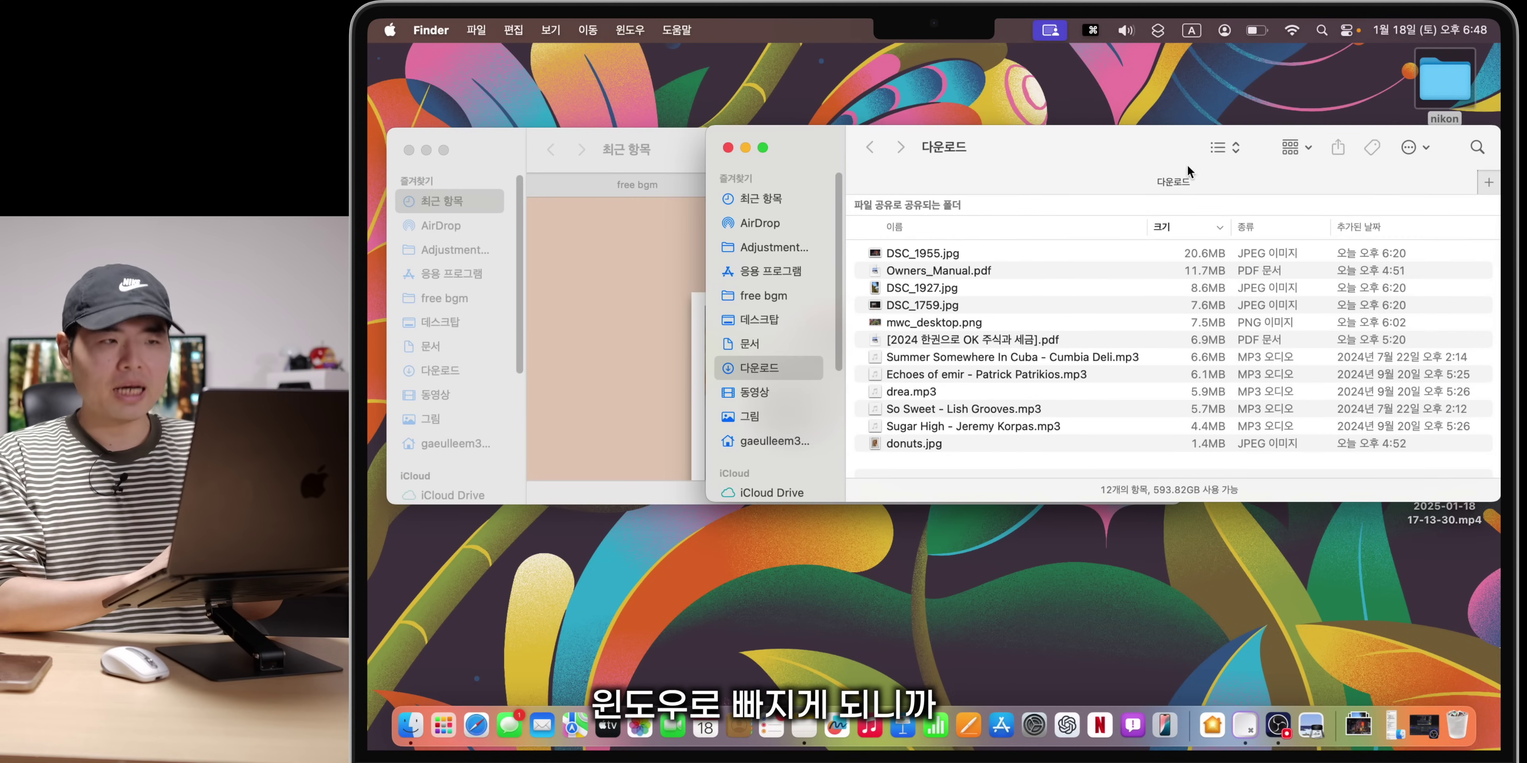
left_click_drag(1172, 147, 1169, 338)
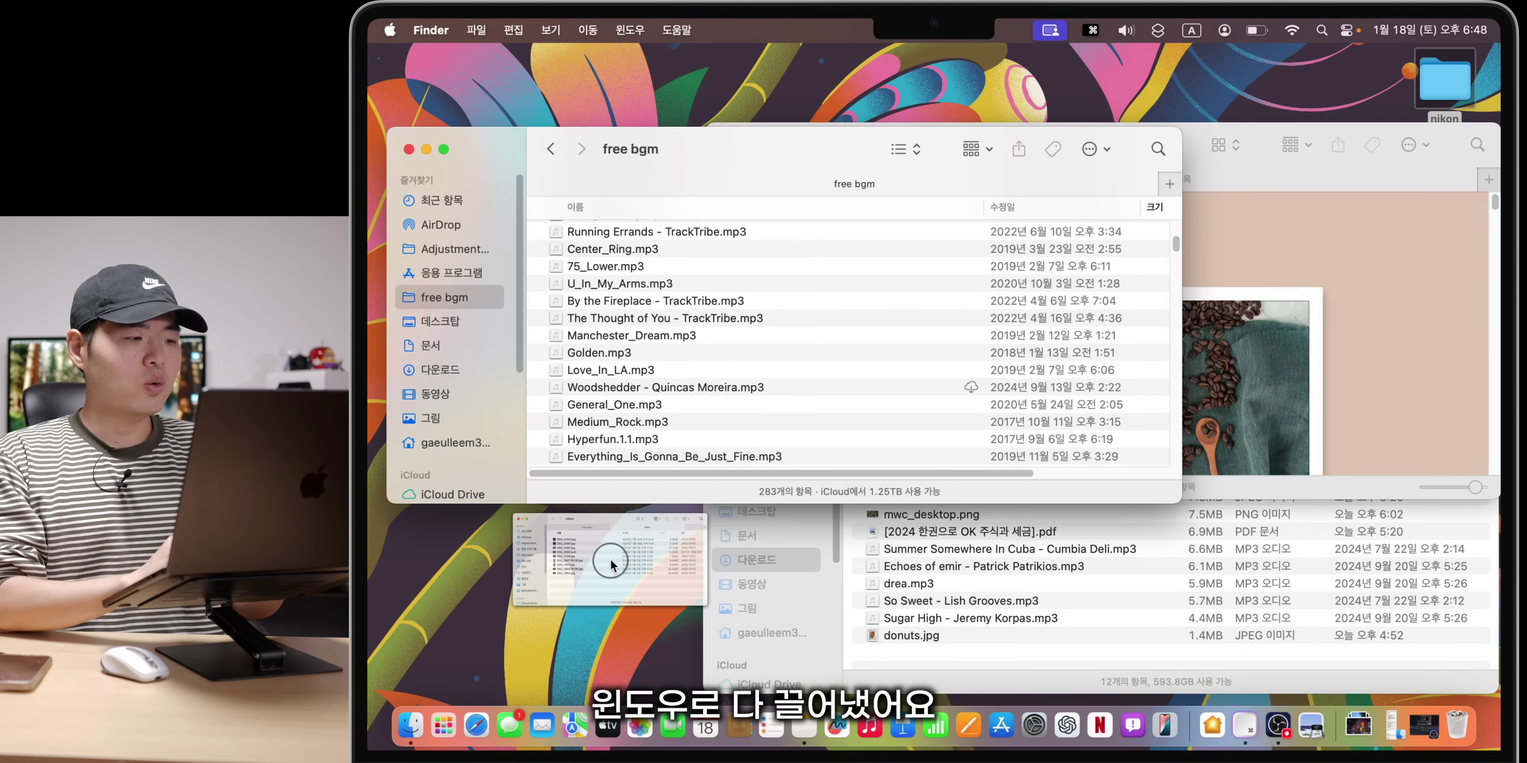
left_click_drag(612, 565, 610, 563)
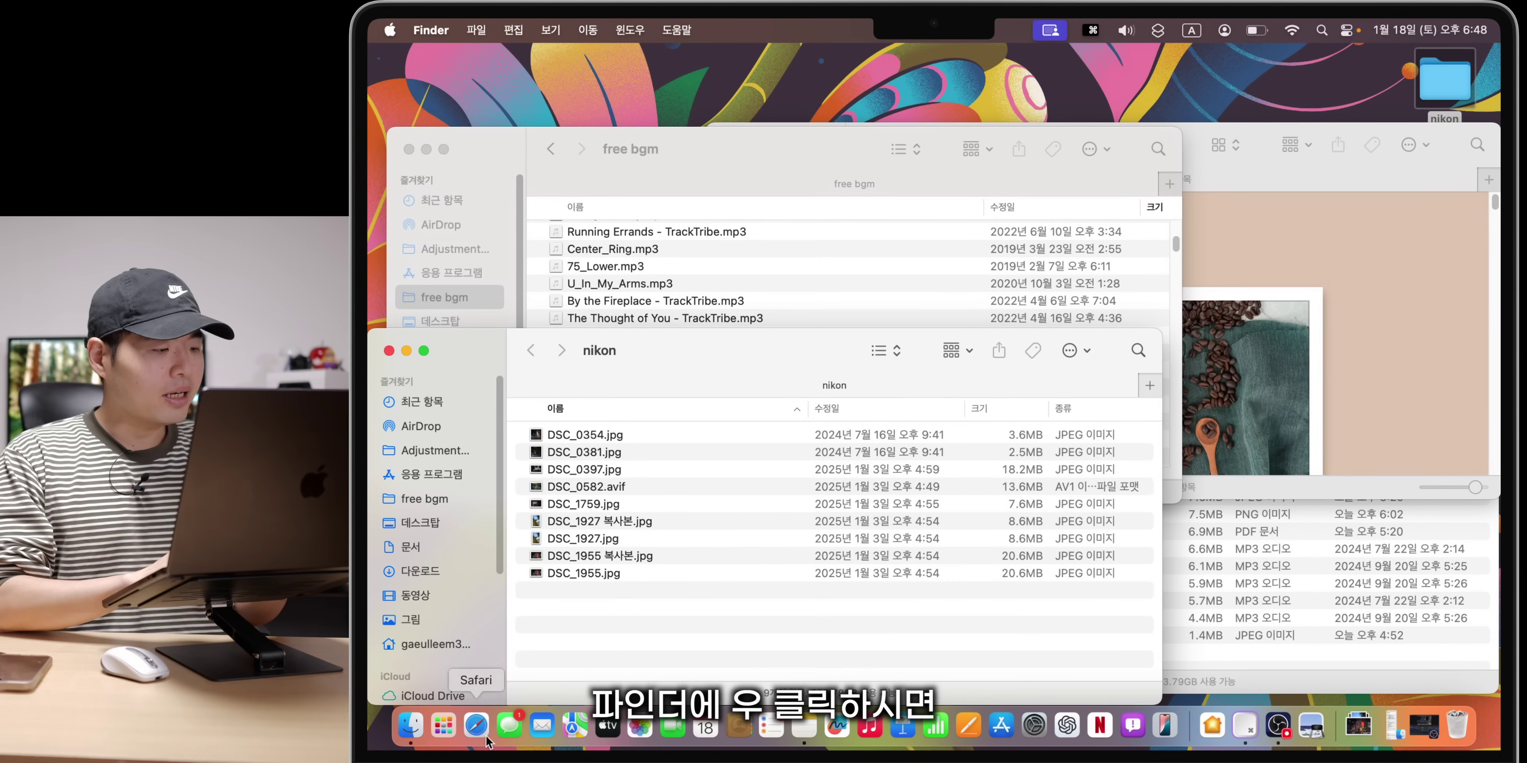
Step: Show an overview of all open Finder windows (모든 윈도우 보기) and switch to the free bgm window
right_click(413, 739)
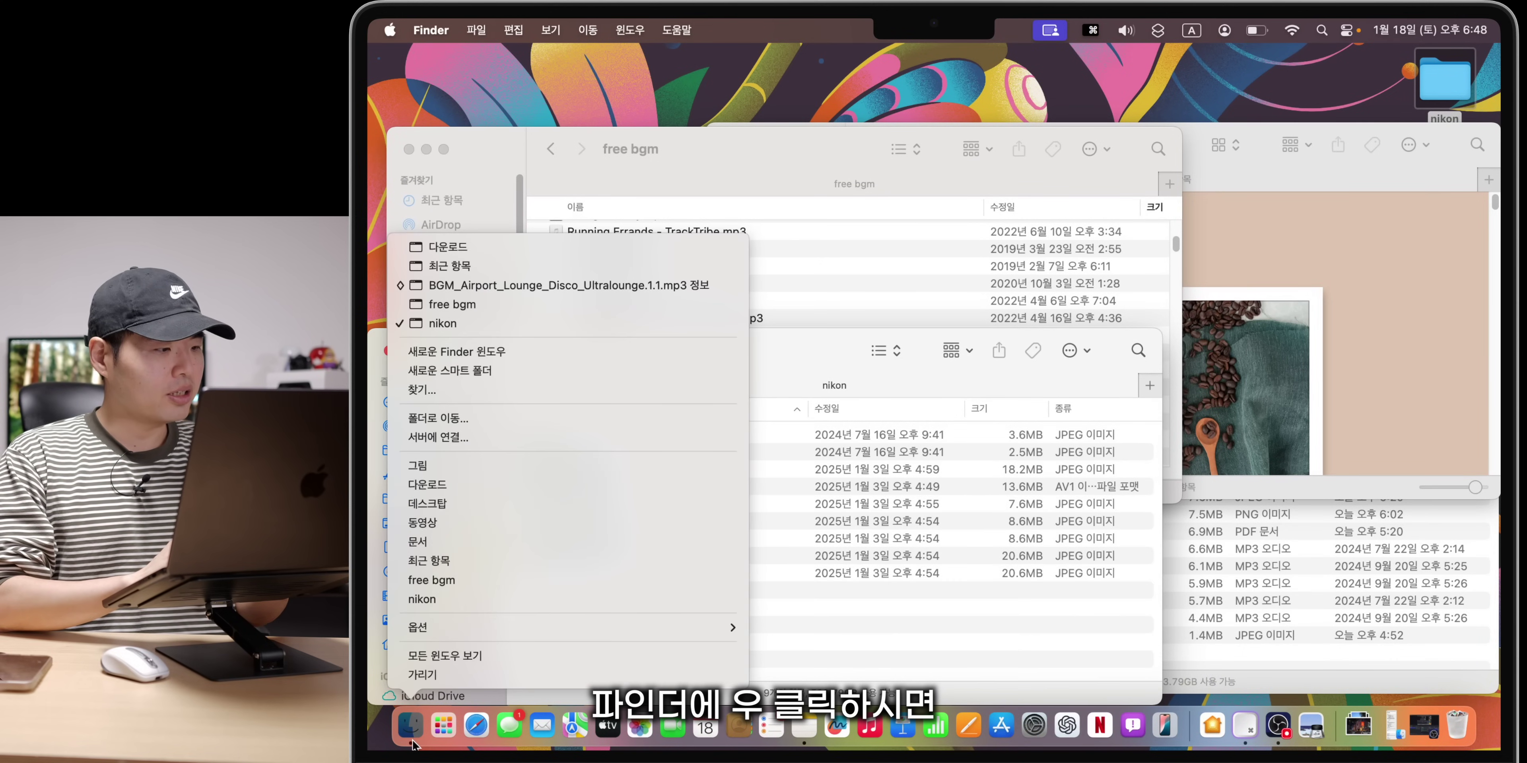
left_click(459, 656)
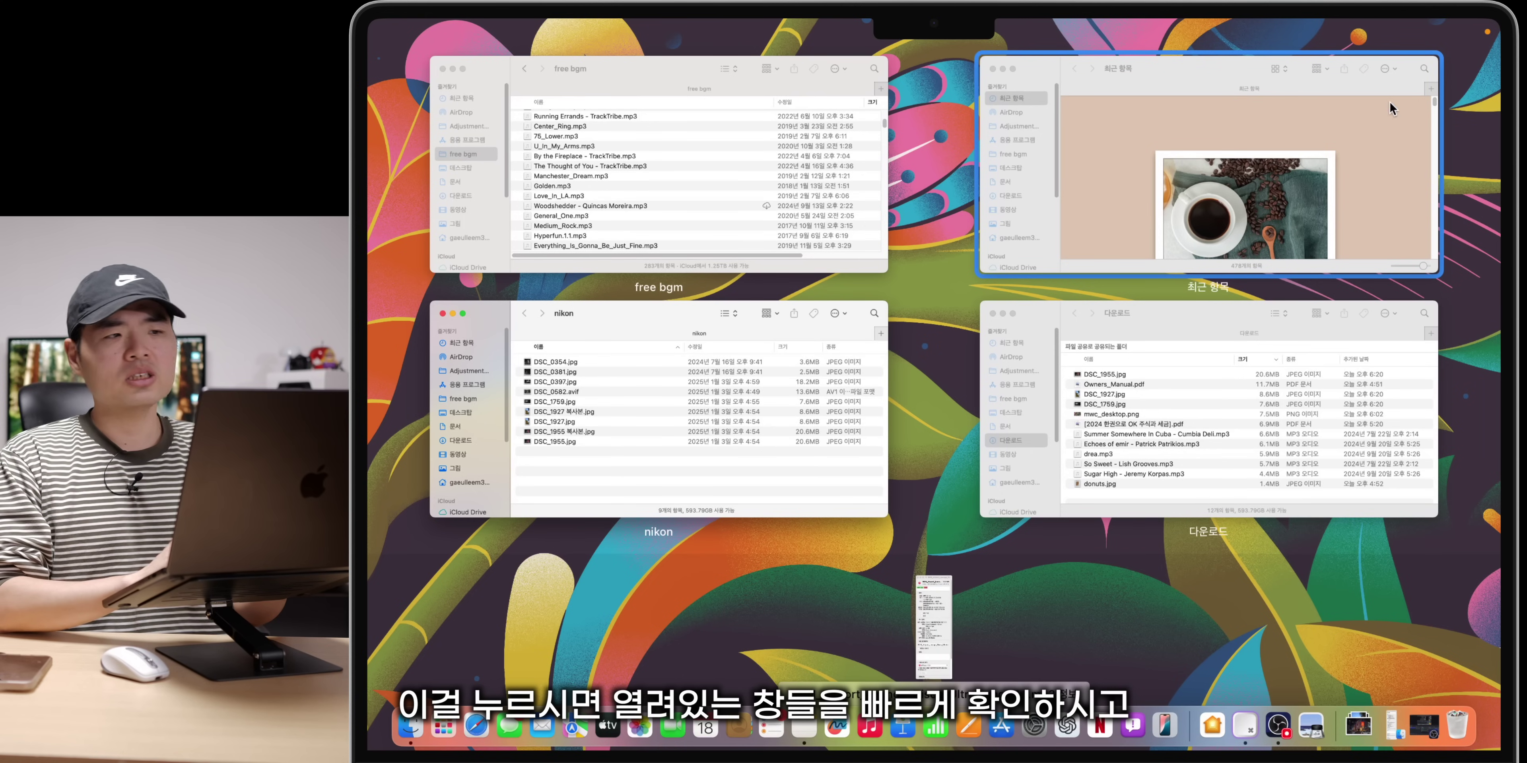
left_click(780, 221)
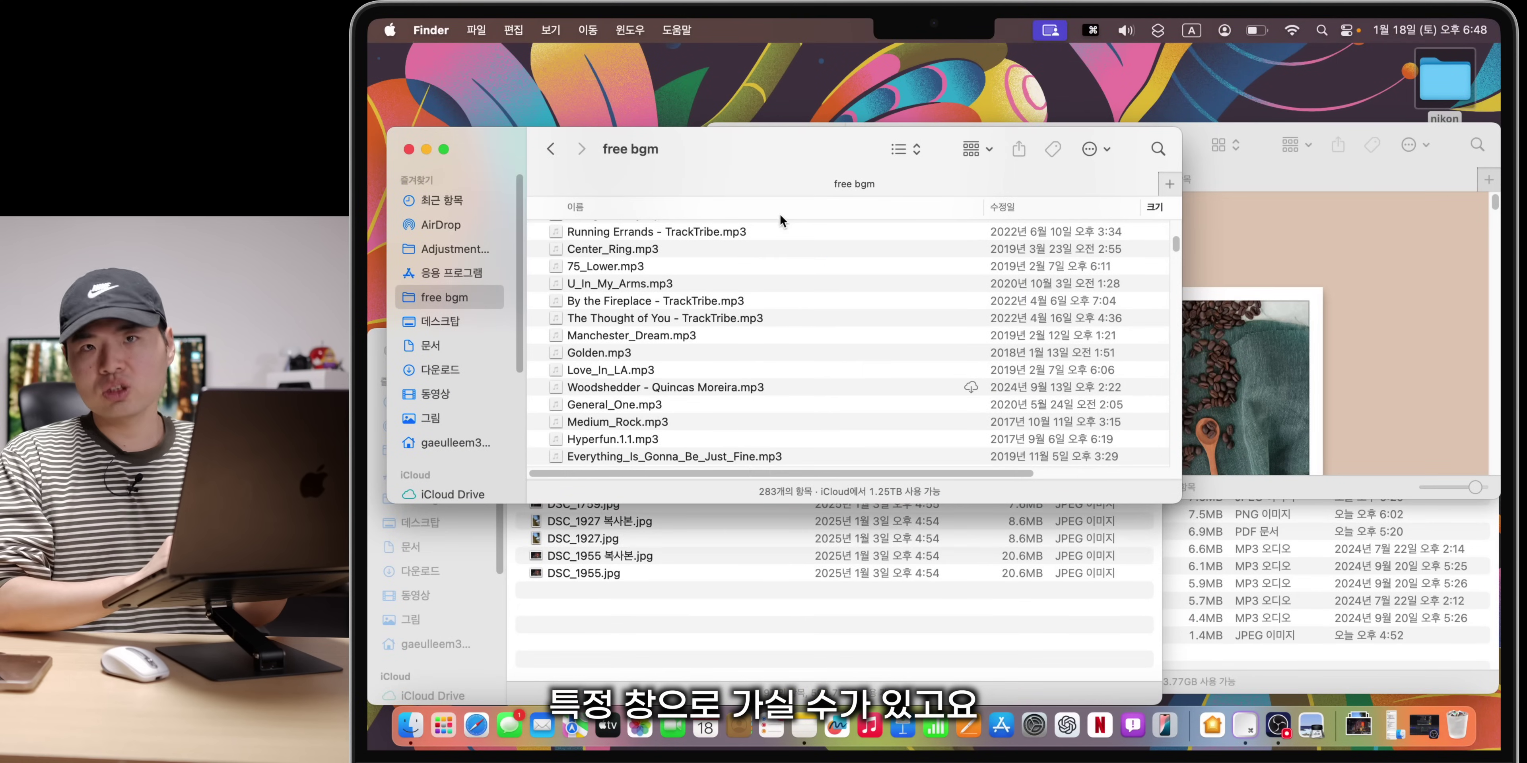
Step: Merge all Finder windows (모든 윈도우 통합) into one tabbed window and move it to the middle of the desktop
left_click(630, 30)
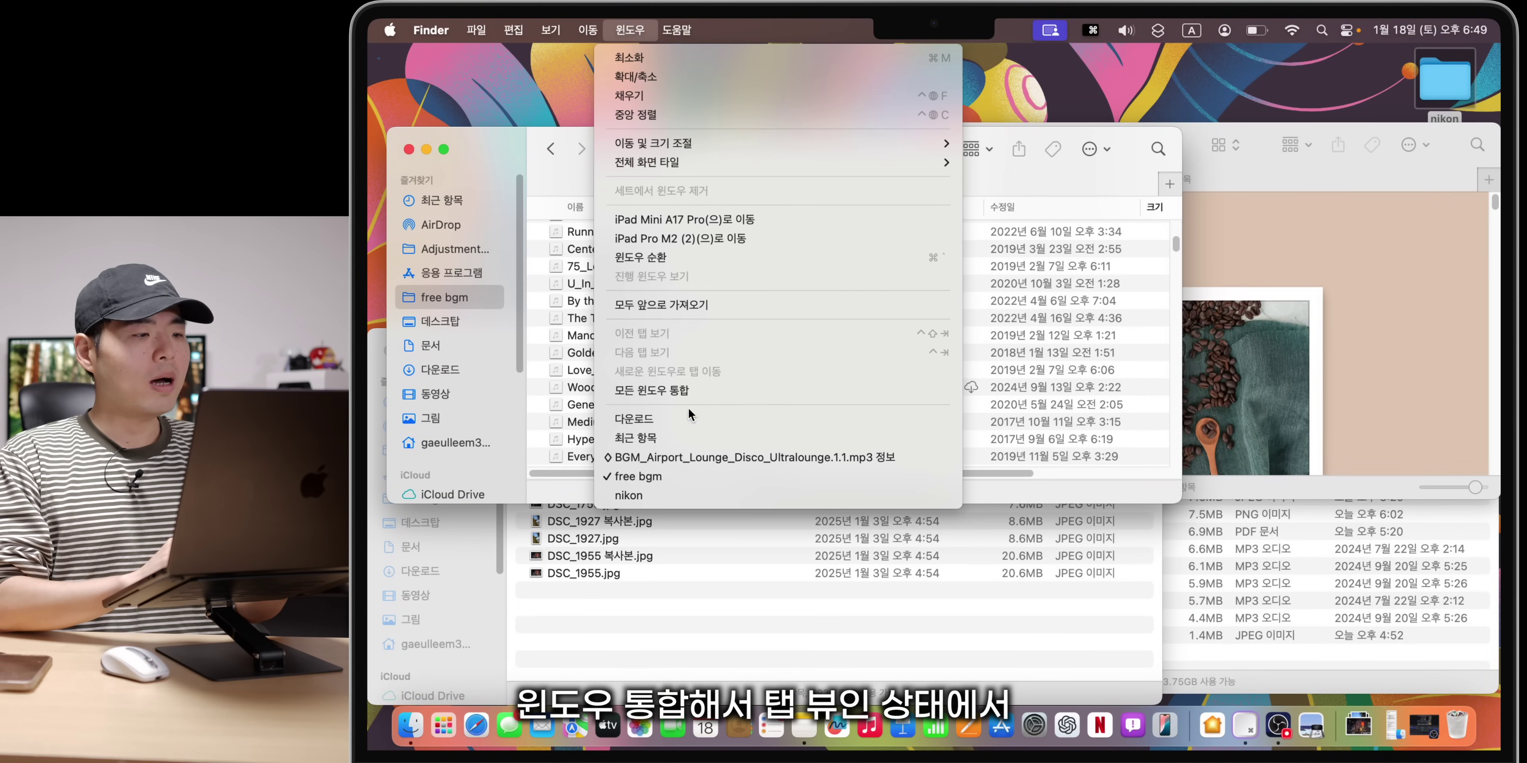
left_click(700, 392)
left_click_drag(776, 153, 942, 227)
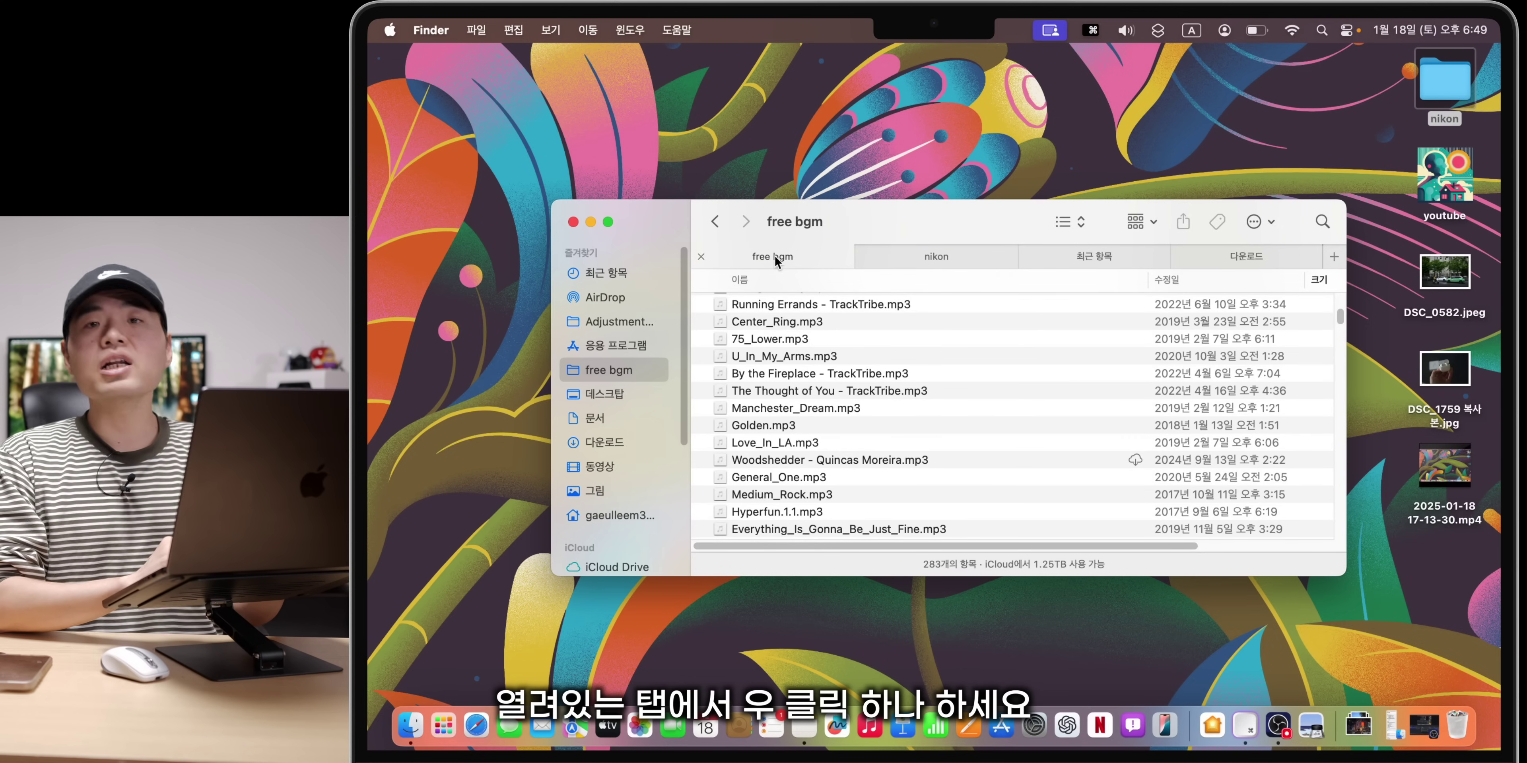
Step: Show the overview of all tabs (모든 탭 보기) and close the 다운로드 tab from it
right_click(774, 255)
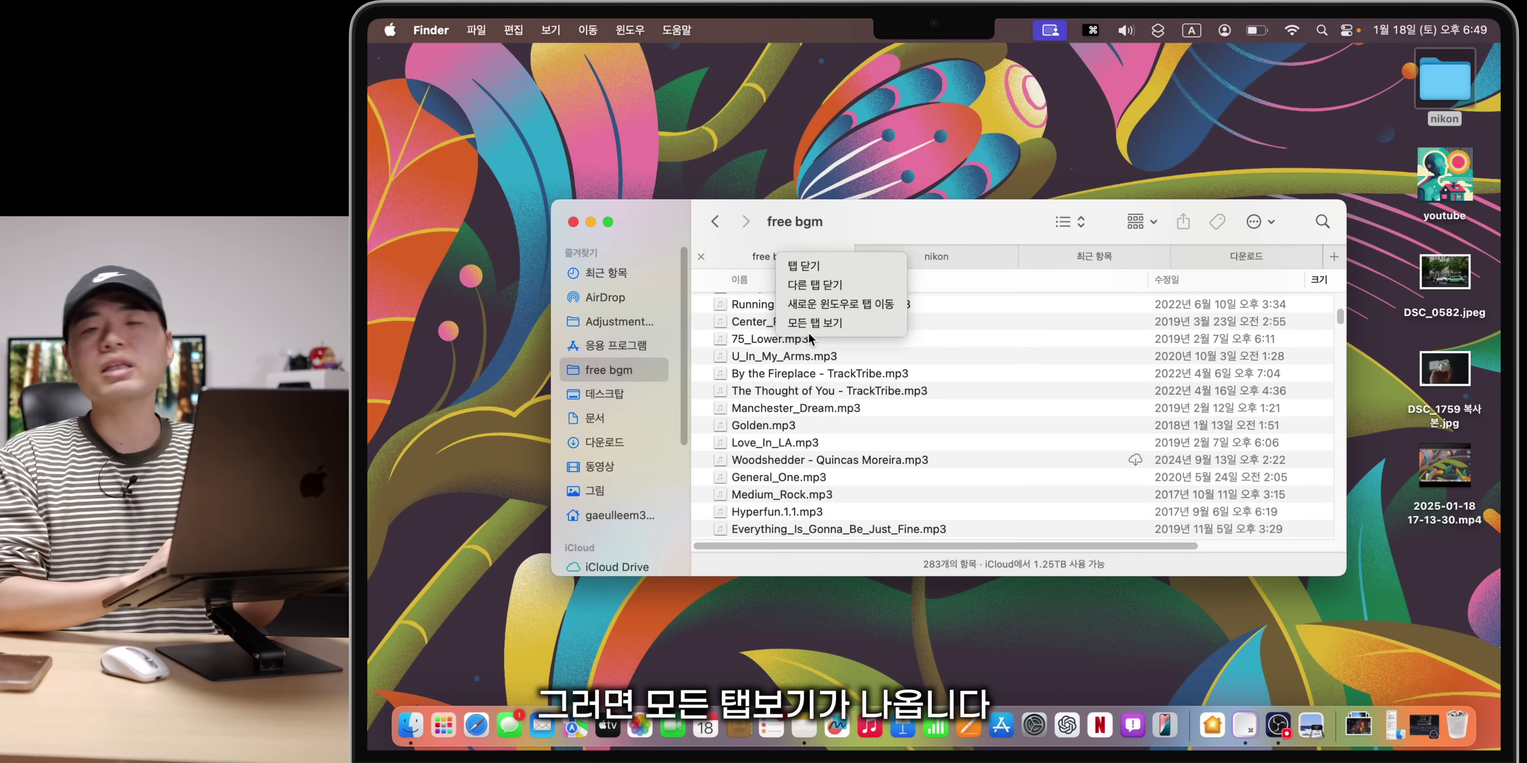
left_click(821, 324)
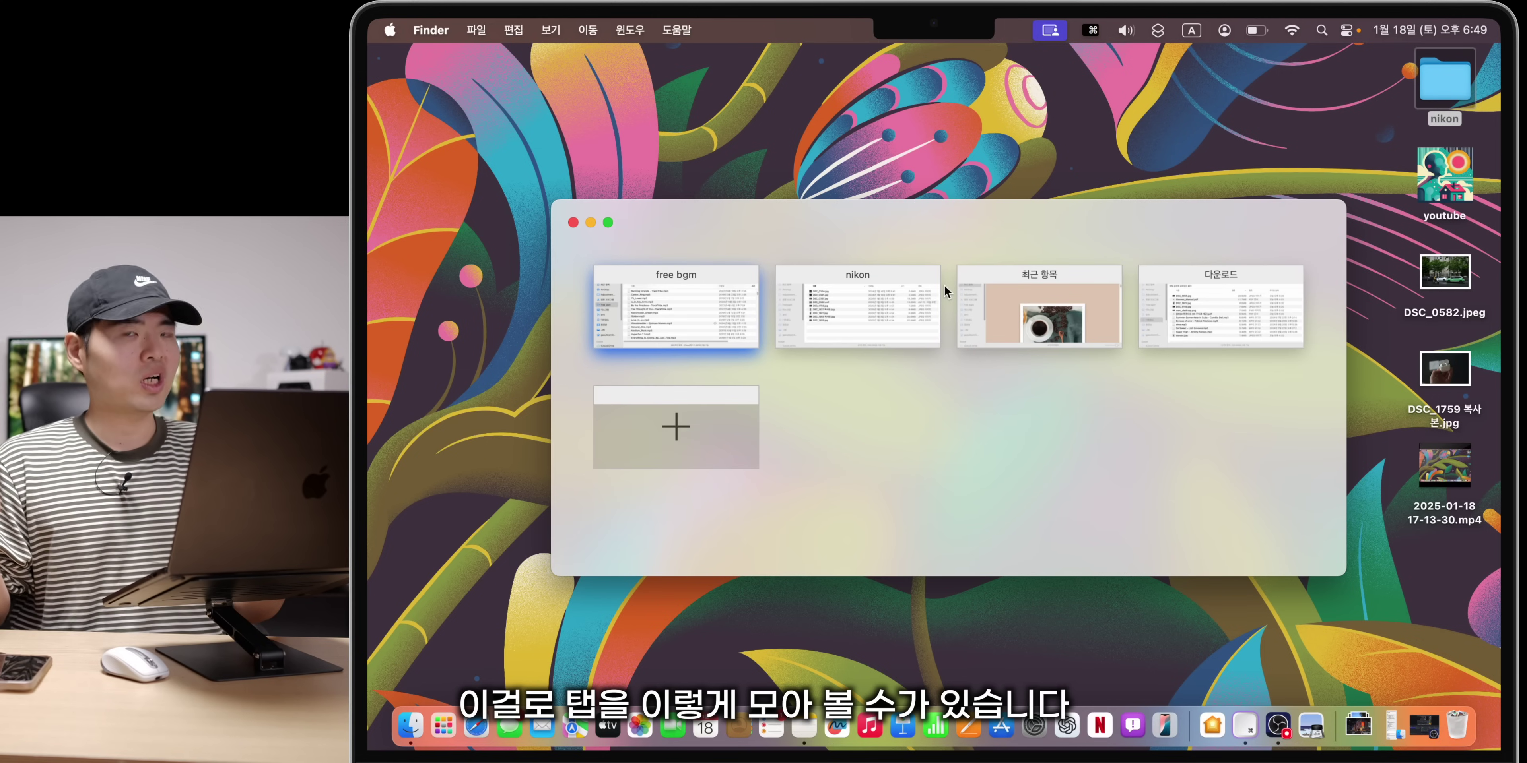
mouse_move(1176, 307)
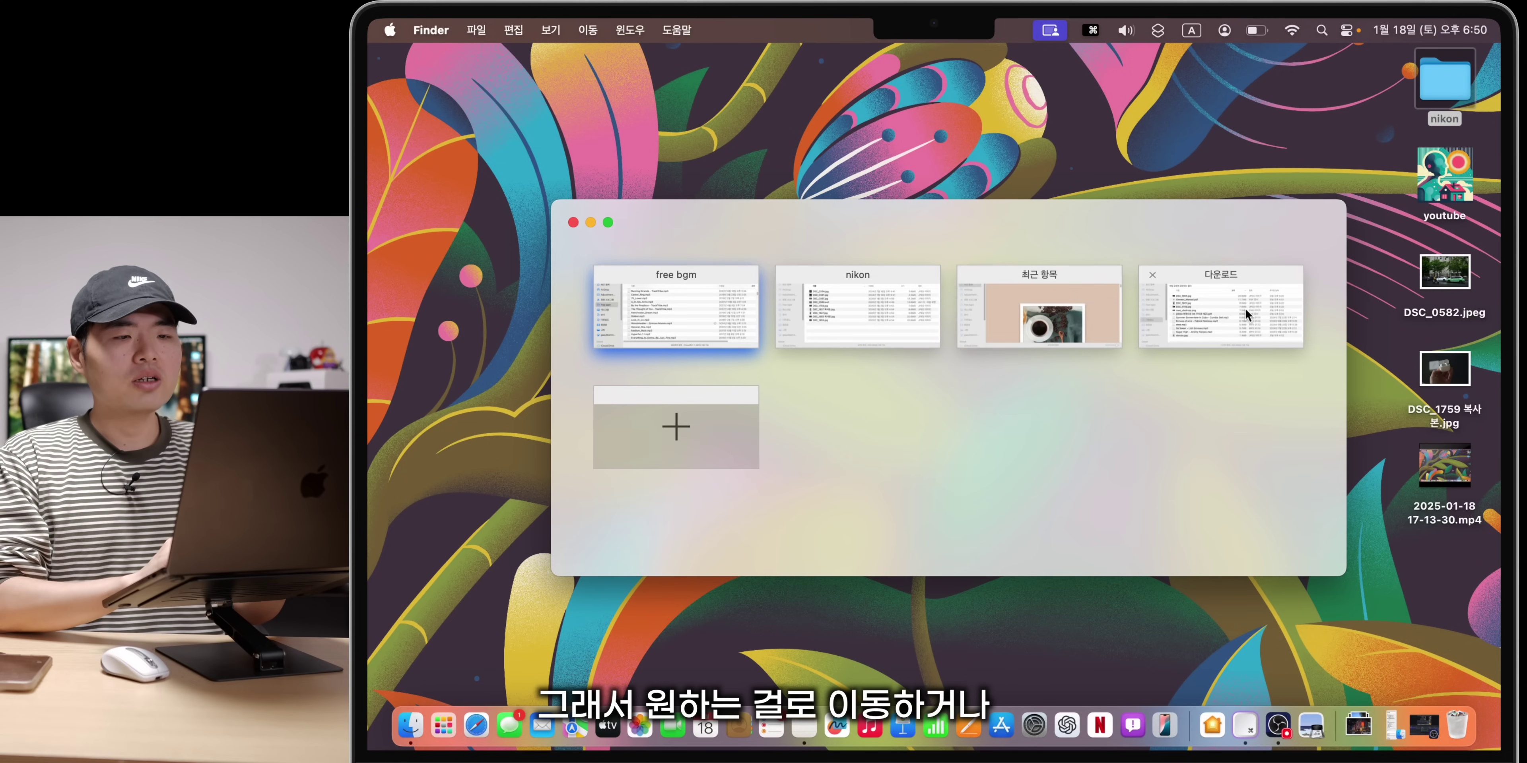
left_click(1152, 276)
left_click(1224, 295)
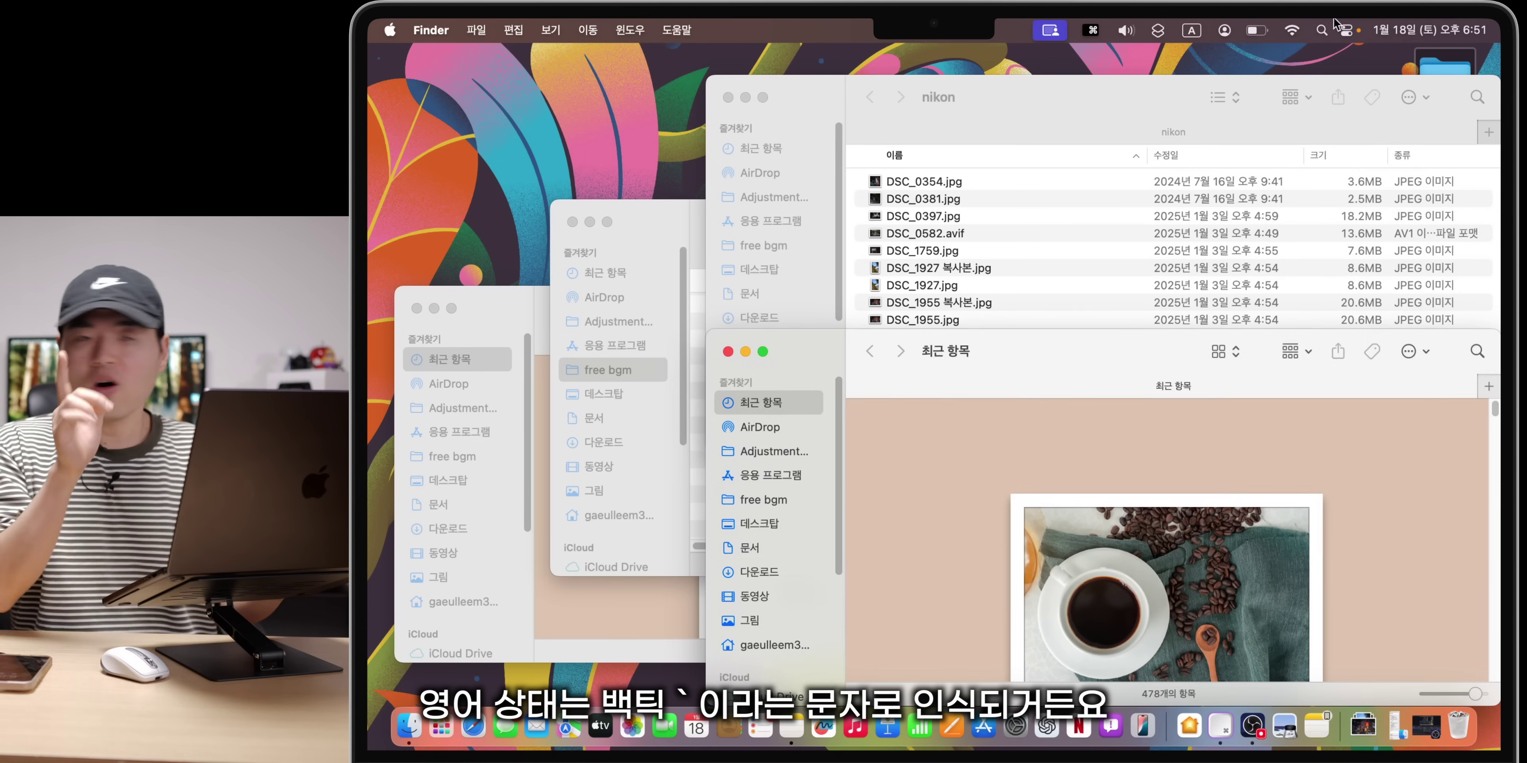
Step: Cycle repeatedly through the open nikon, free bgm and 최근 항목 Finder windows
key("super+grave")
key("super+grave")
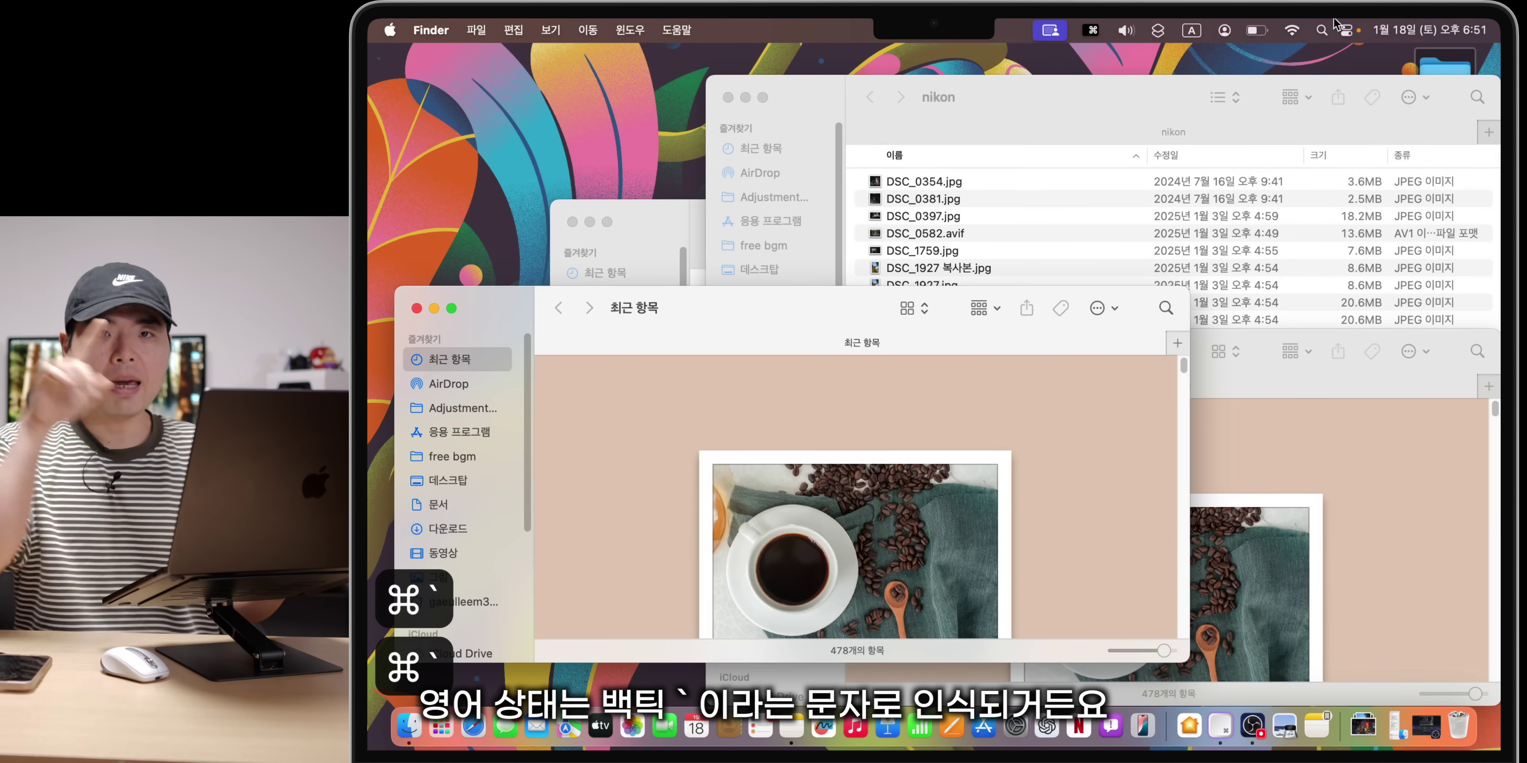
key("super+grave")
key("super+grave")
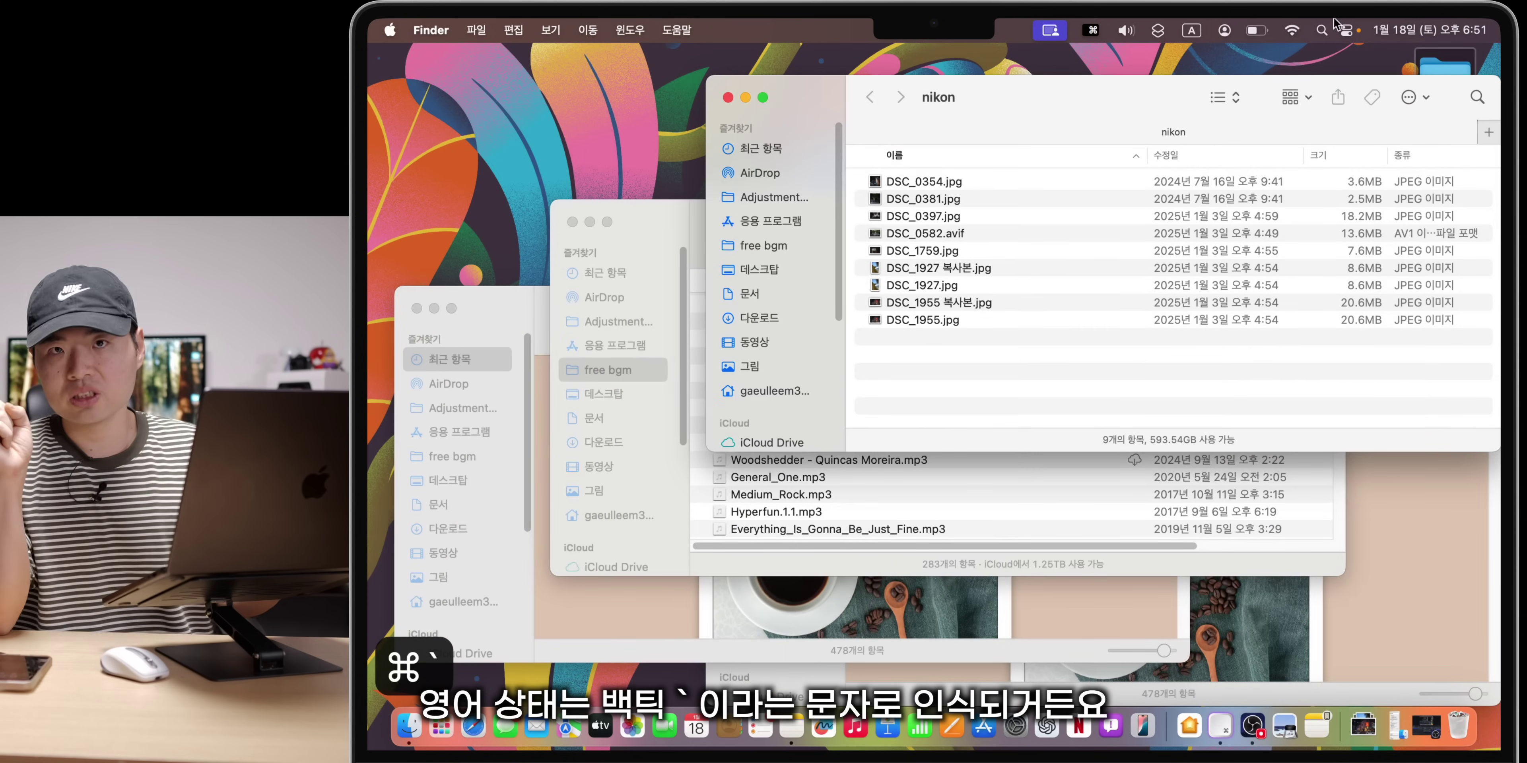
key("super+grave")
key("super+grave")
key("super+grave")
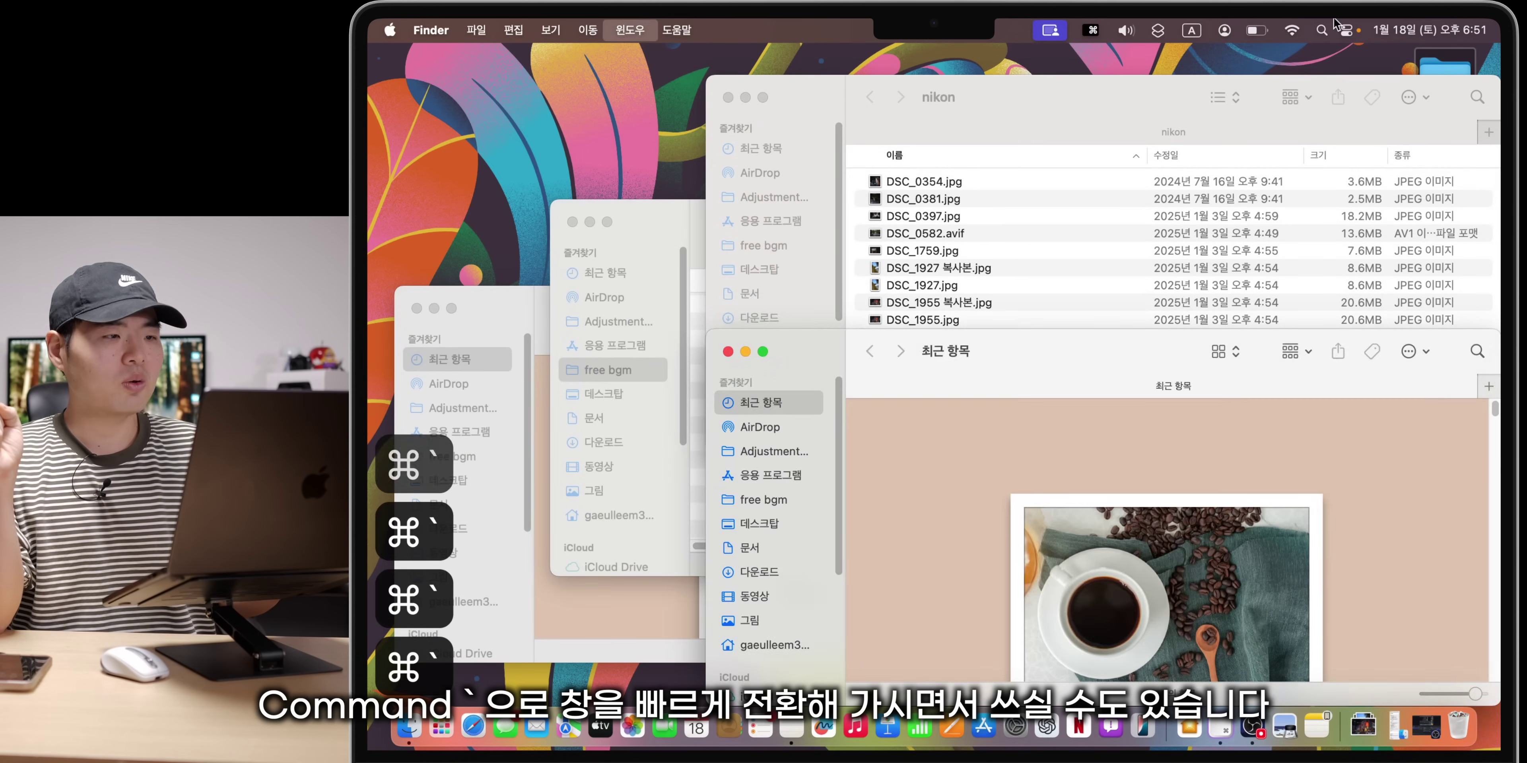
key("super+grave")
key("super+grave")
key("super+grave")
key("super+grave")
key("super+grave")
key("super+grave")
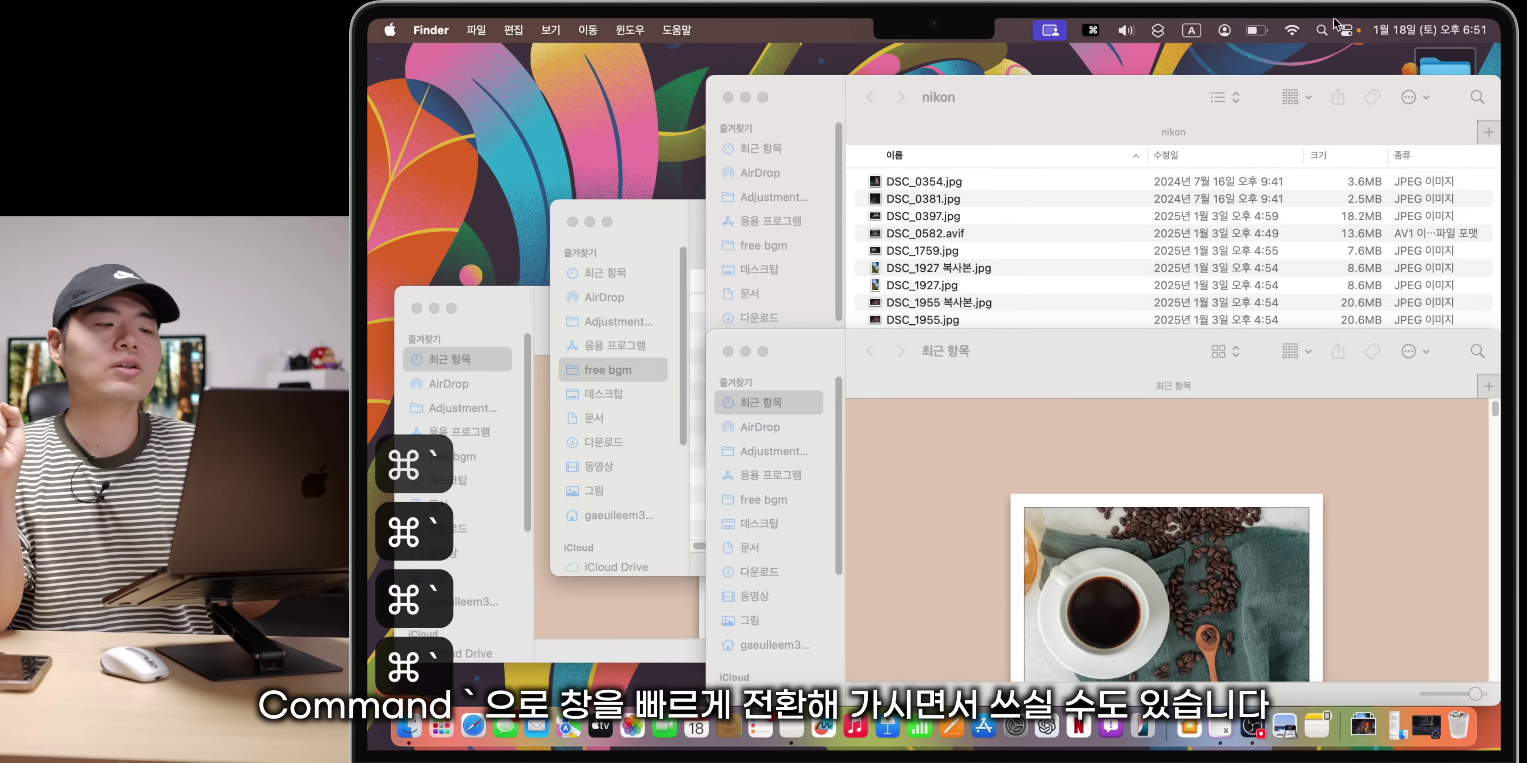
key("super+grave")
key("super+grave")
key("super+grave")
key("super+grave")
key("super+grave")
key("super+grave")
key("super+grave")
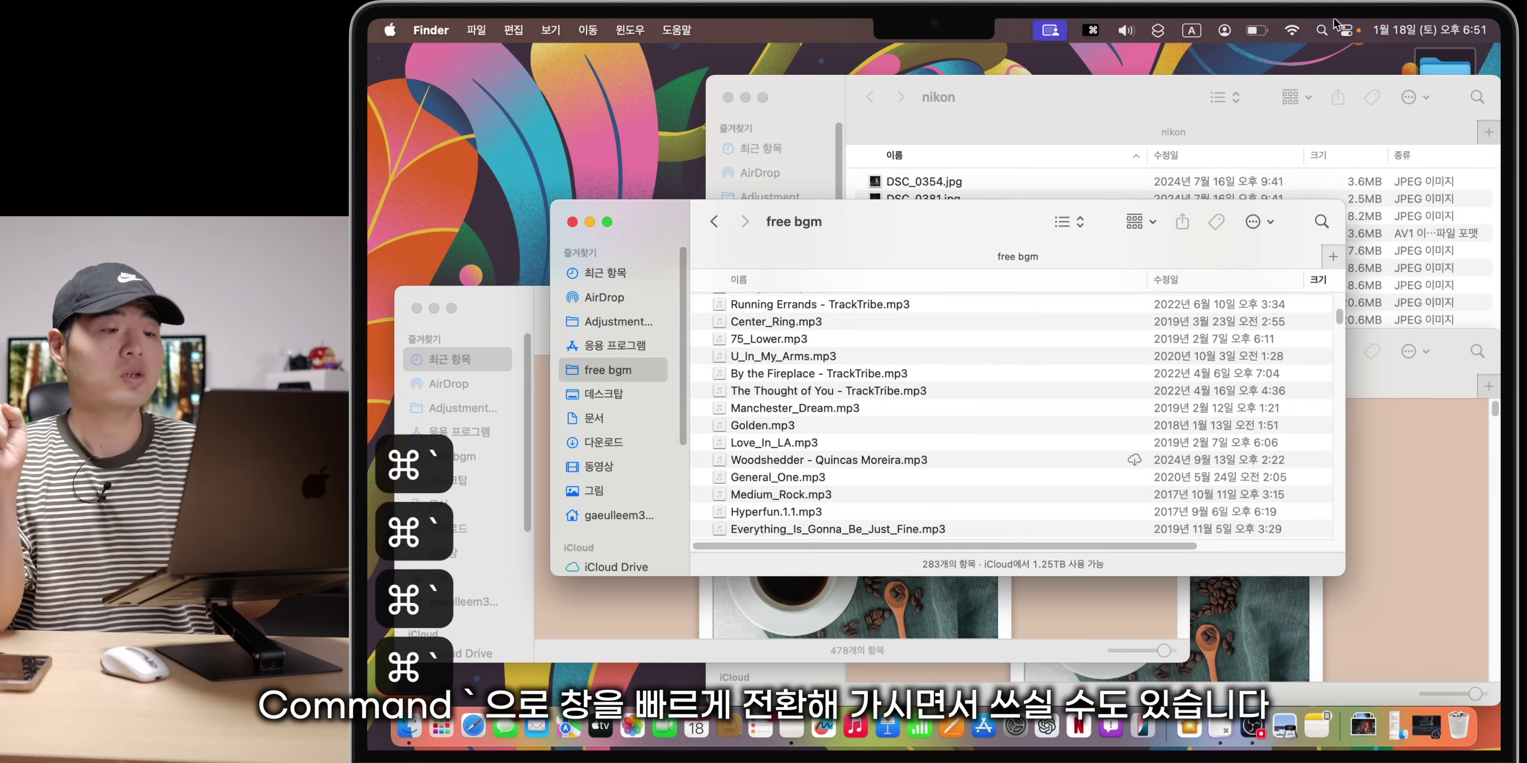
key("super+grave")
key("super+grave")
key("super+grave")
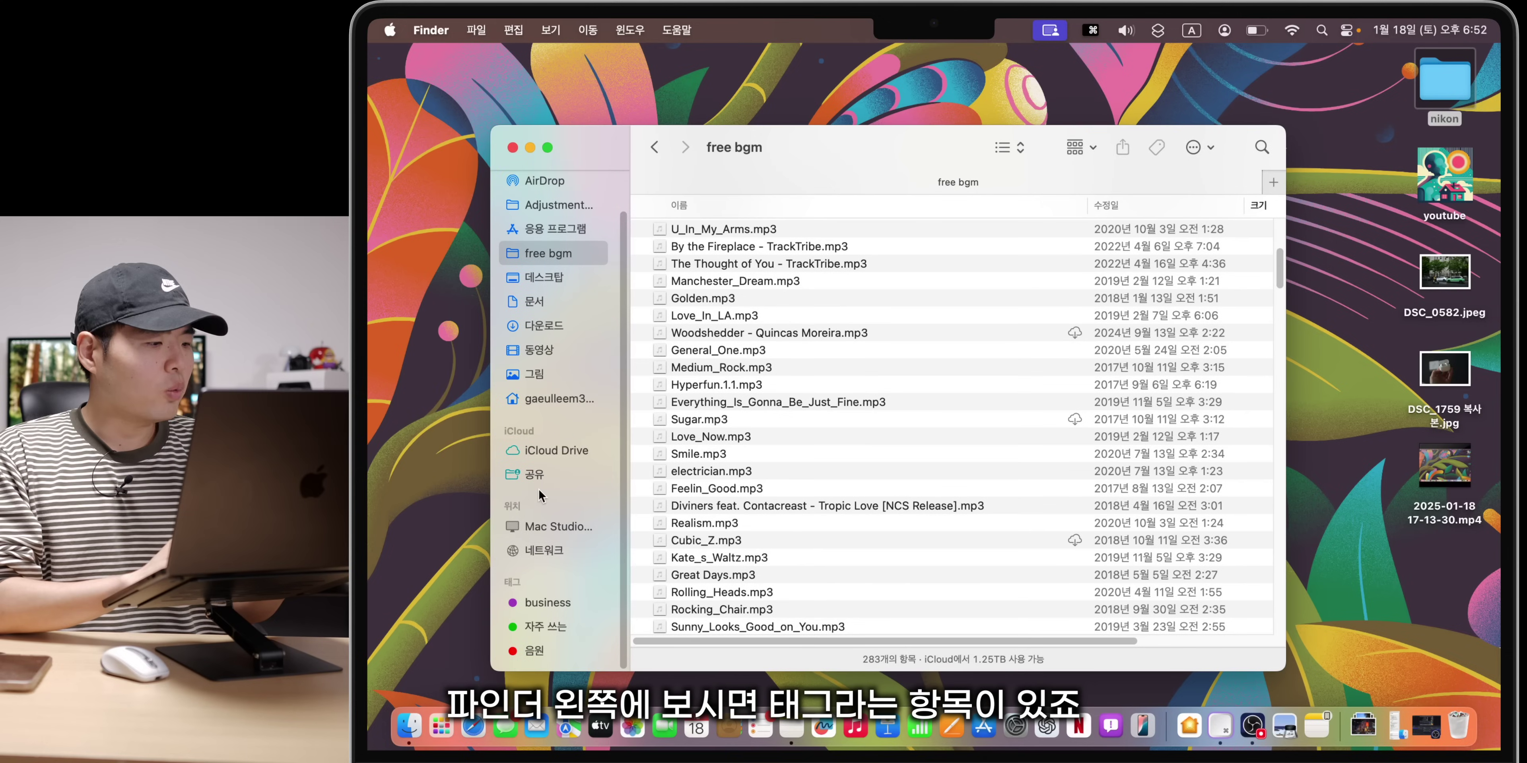
Step: Tag the nikon folder on the desktop with a new blue tag named 사진 and the existing 자주 쓰는 tag
scroll(540, 496, "up", 1)
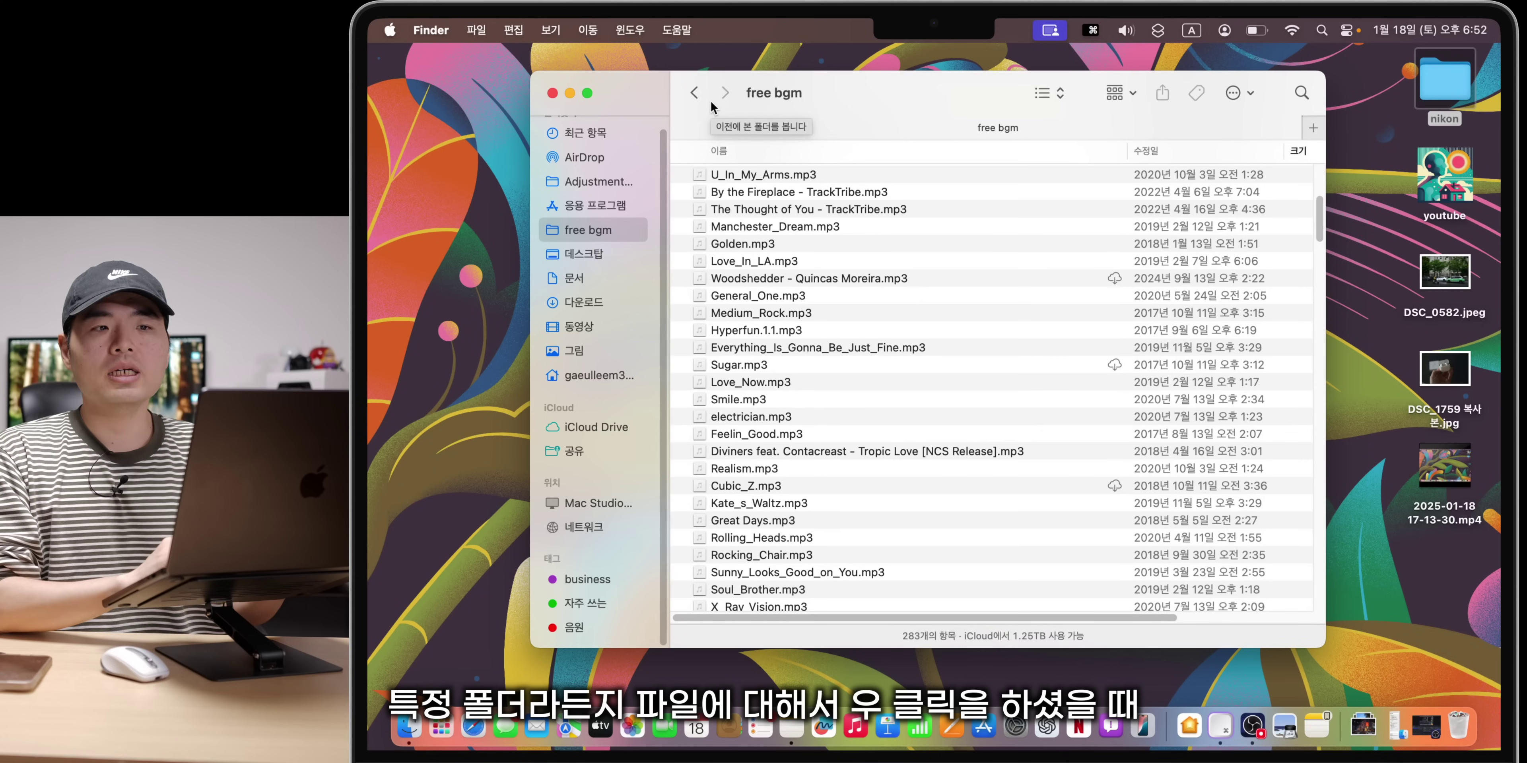
right_click(1442, 83)
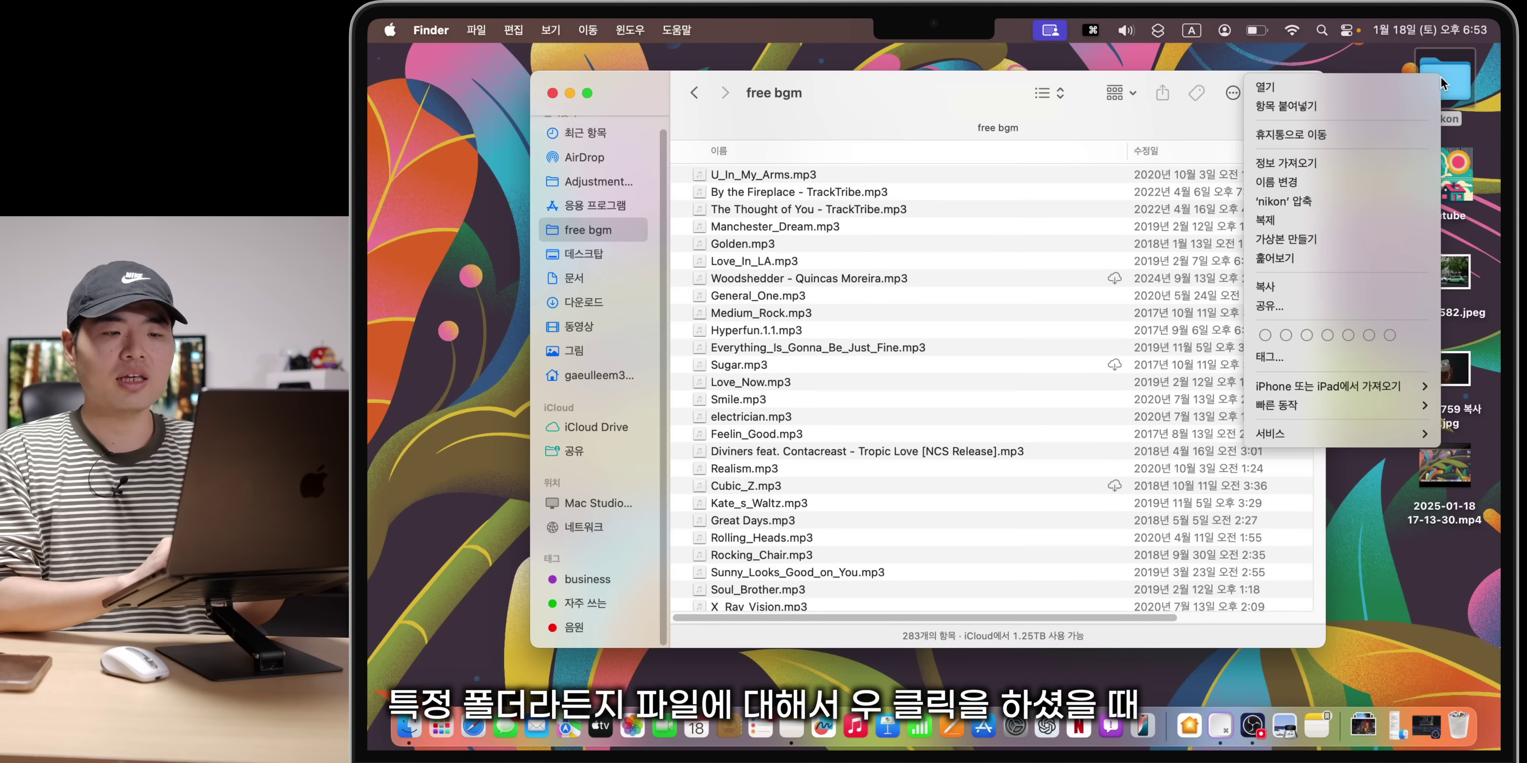
left_click(1355, 357)
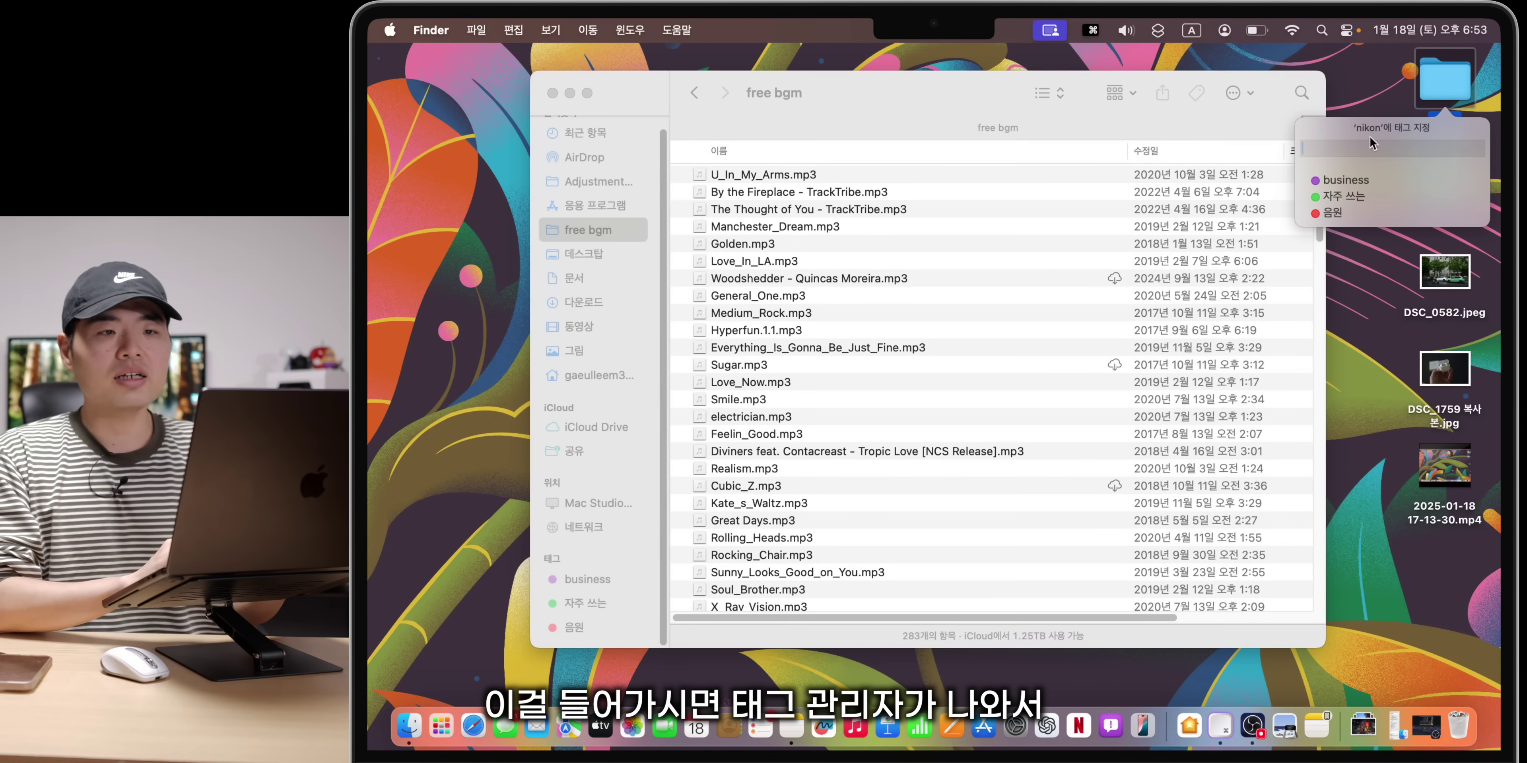
type("사진")
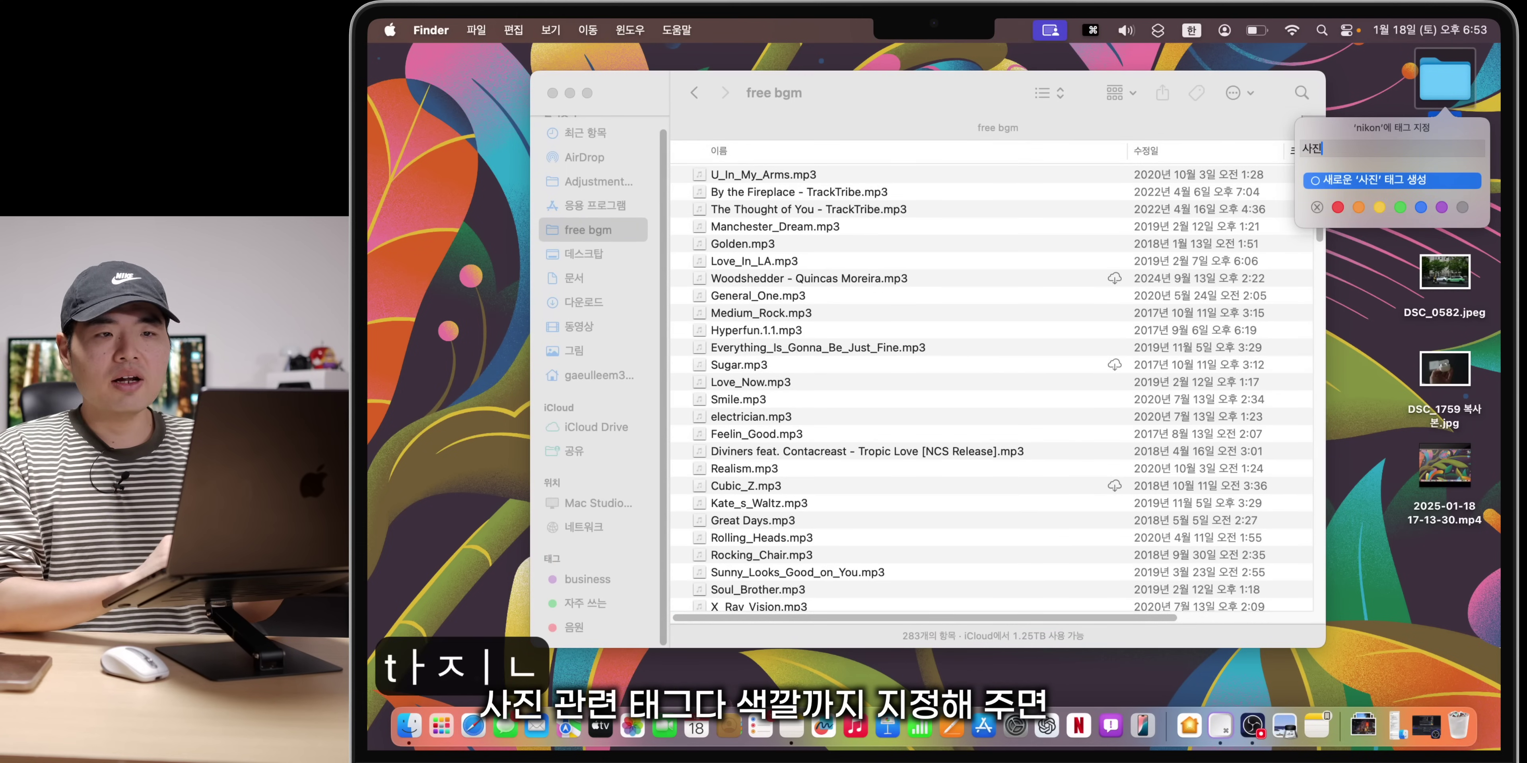
left_click(1421, 207)
left_click(1420, 181)
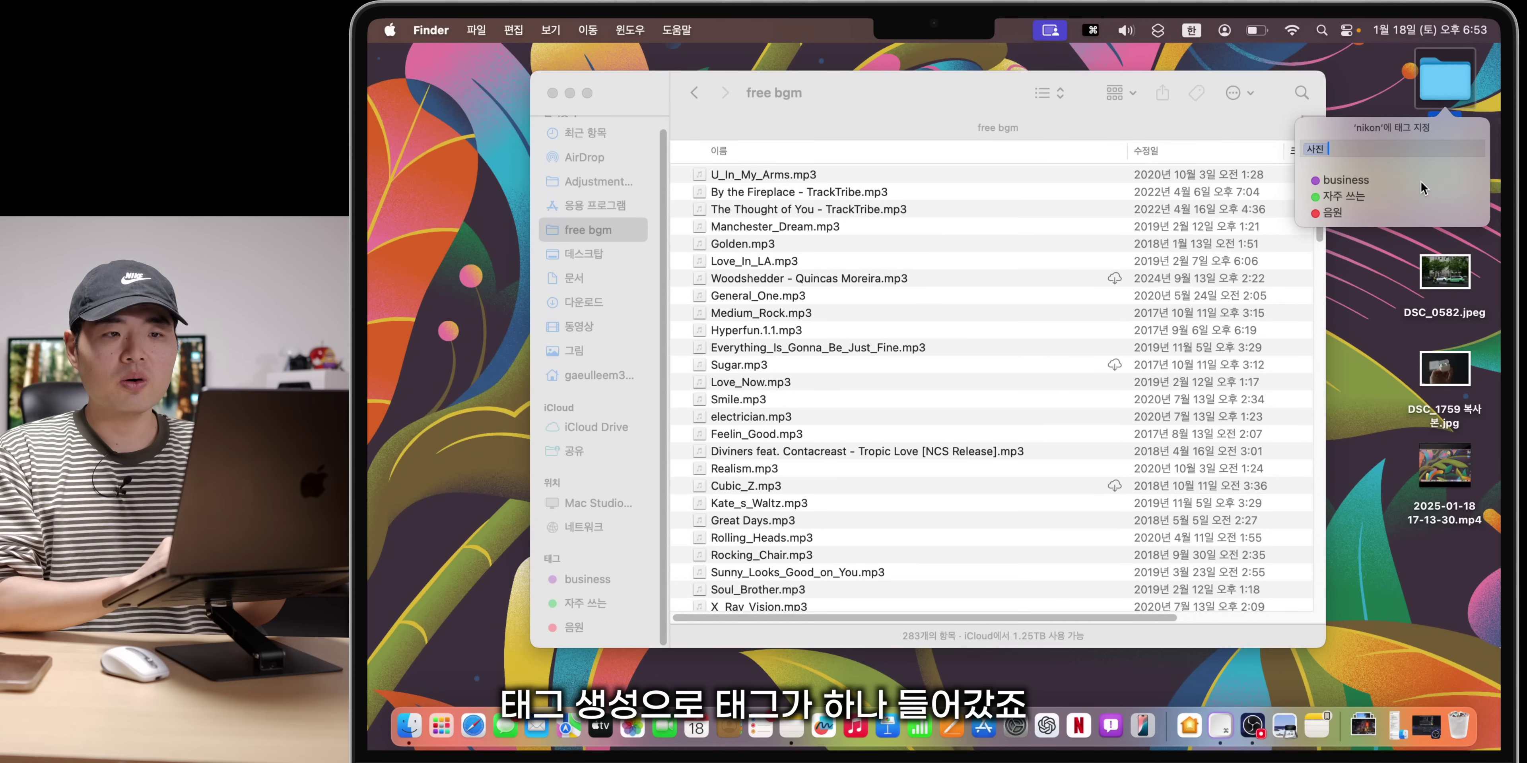
left_click(1363, 199)
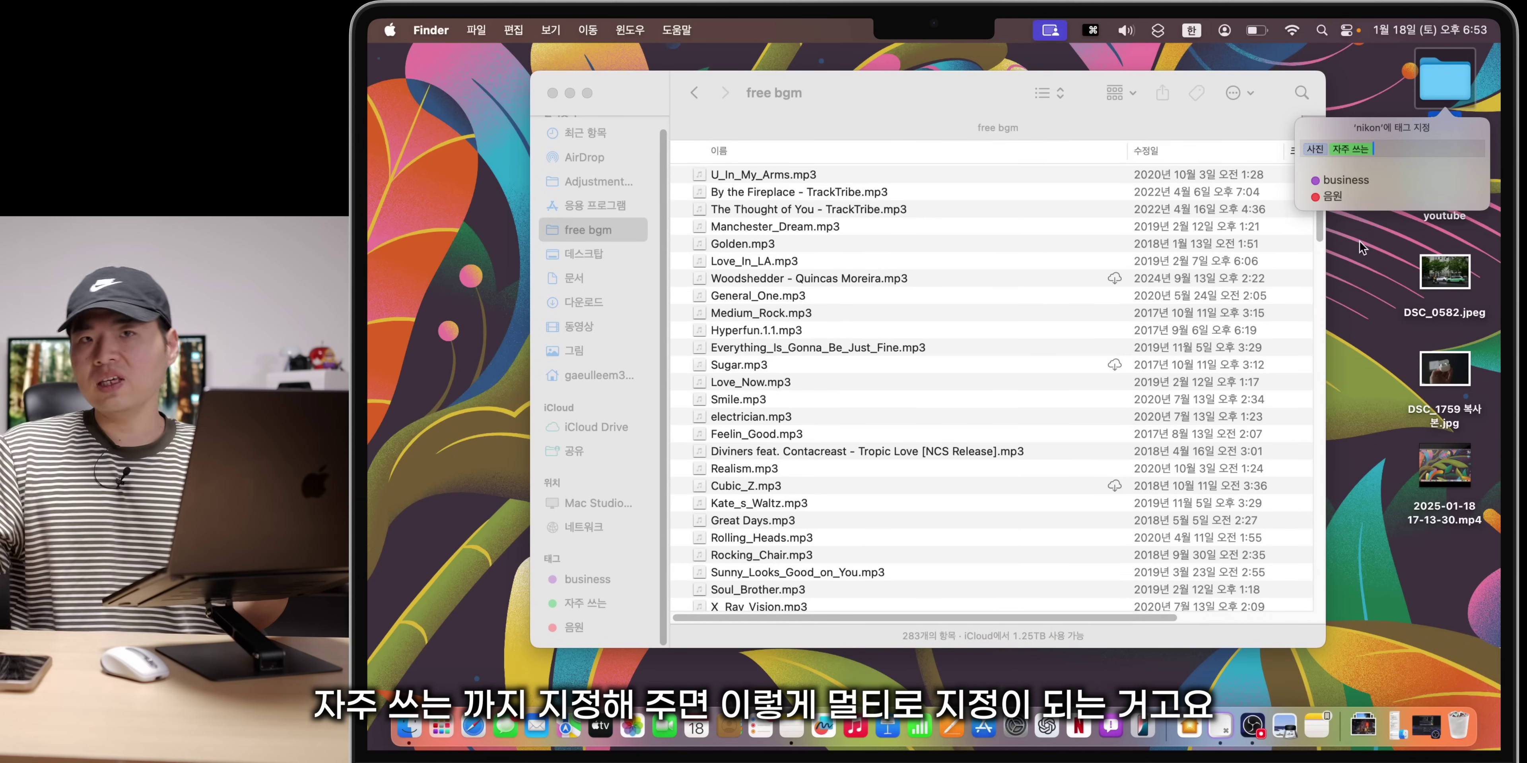
left_click(1330, 233)
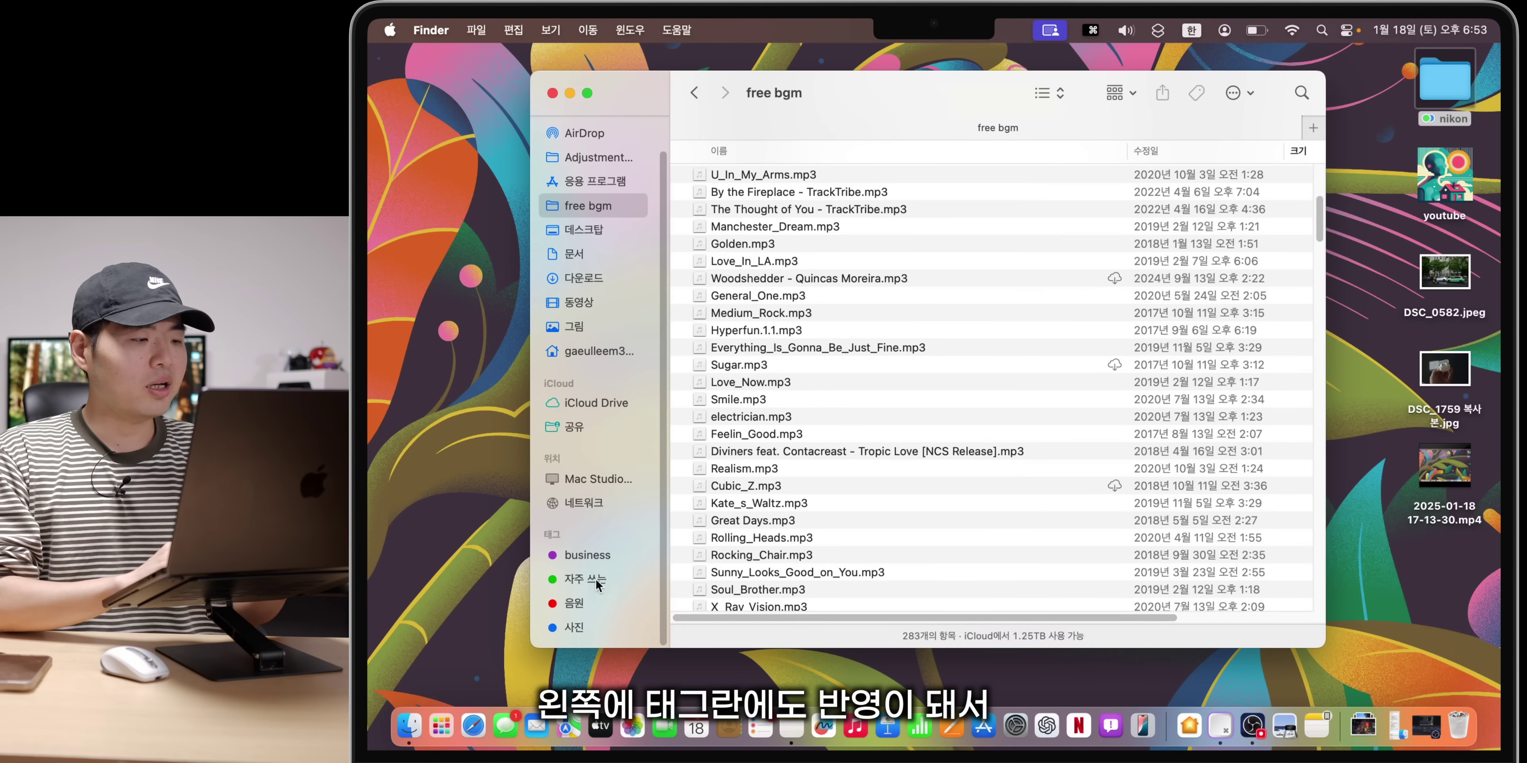
Step: List the items tagged 사진 and assign the same tag to DSC_0582.jpeg on the desktop
left_click(599, 628)
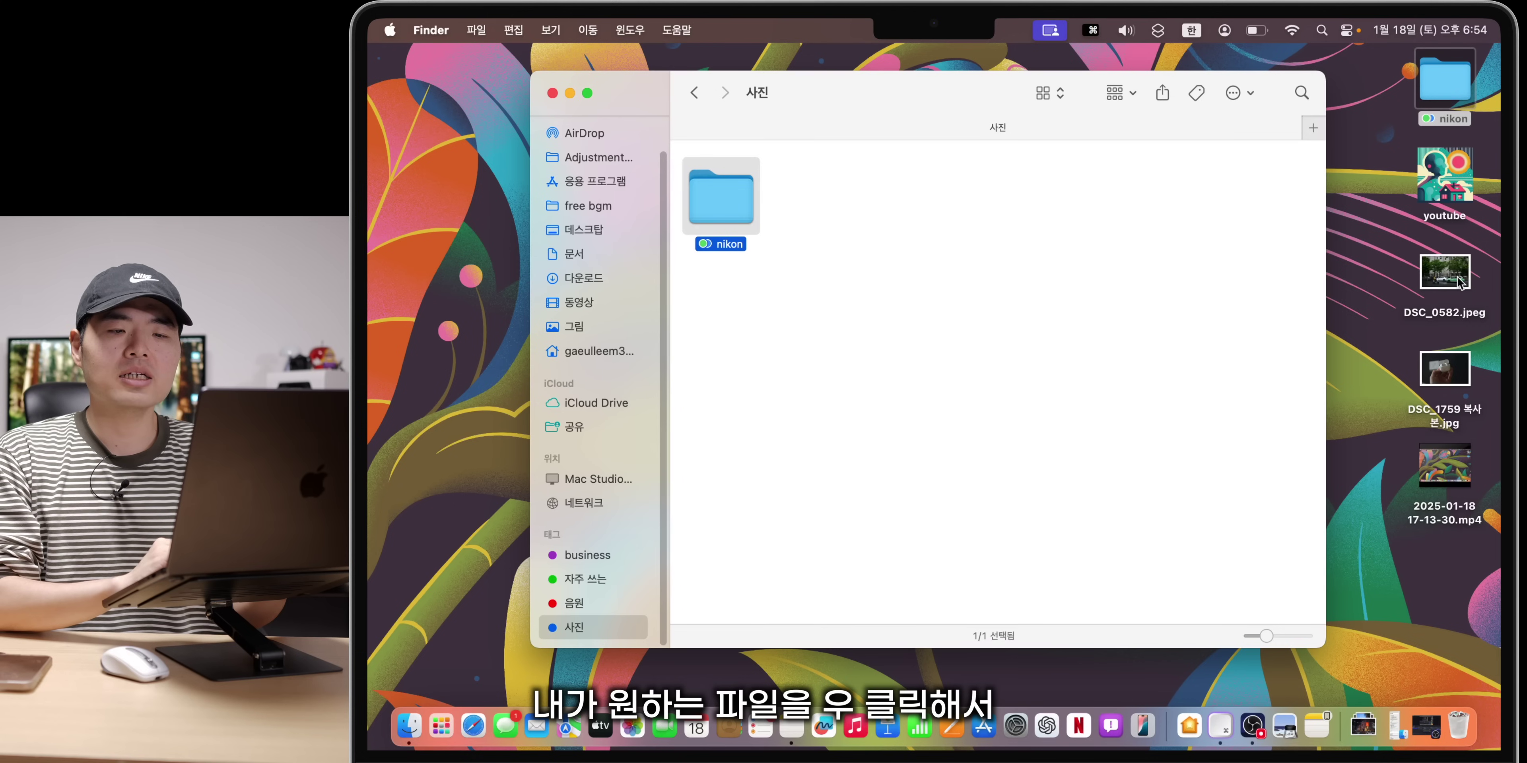
right_click(1458, 283)
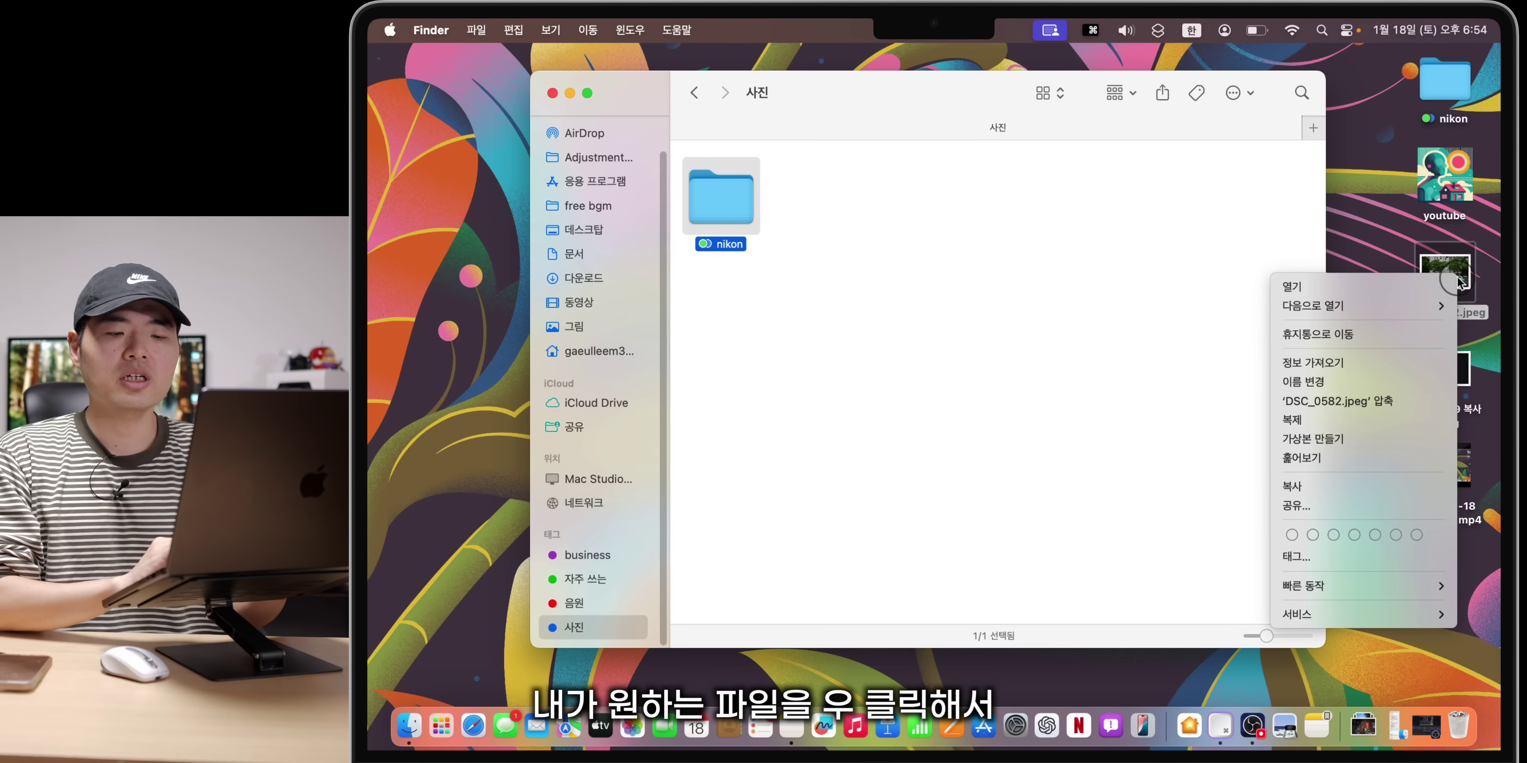
left_click(1363, 559)
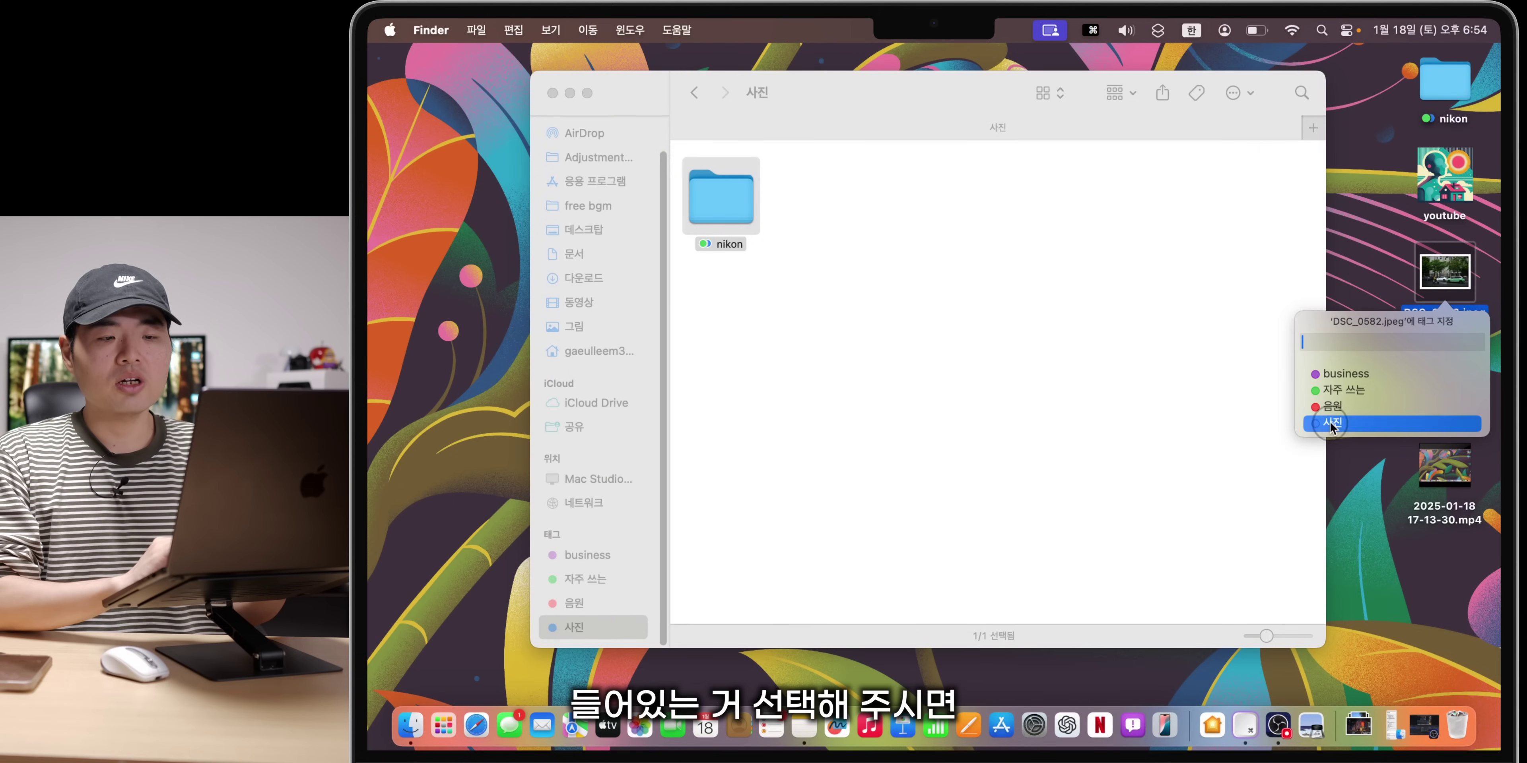
left_click(1330, 423)
key("Return")
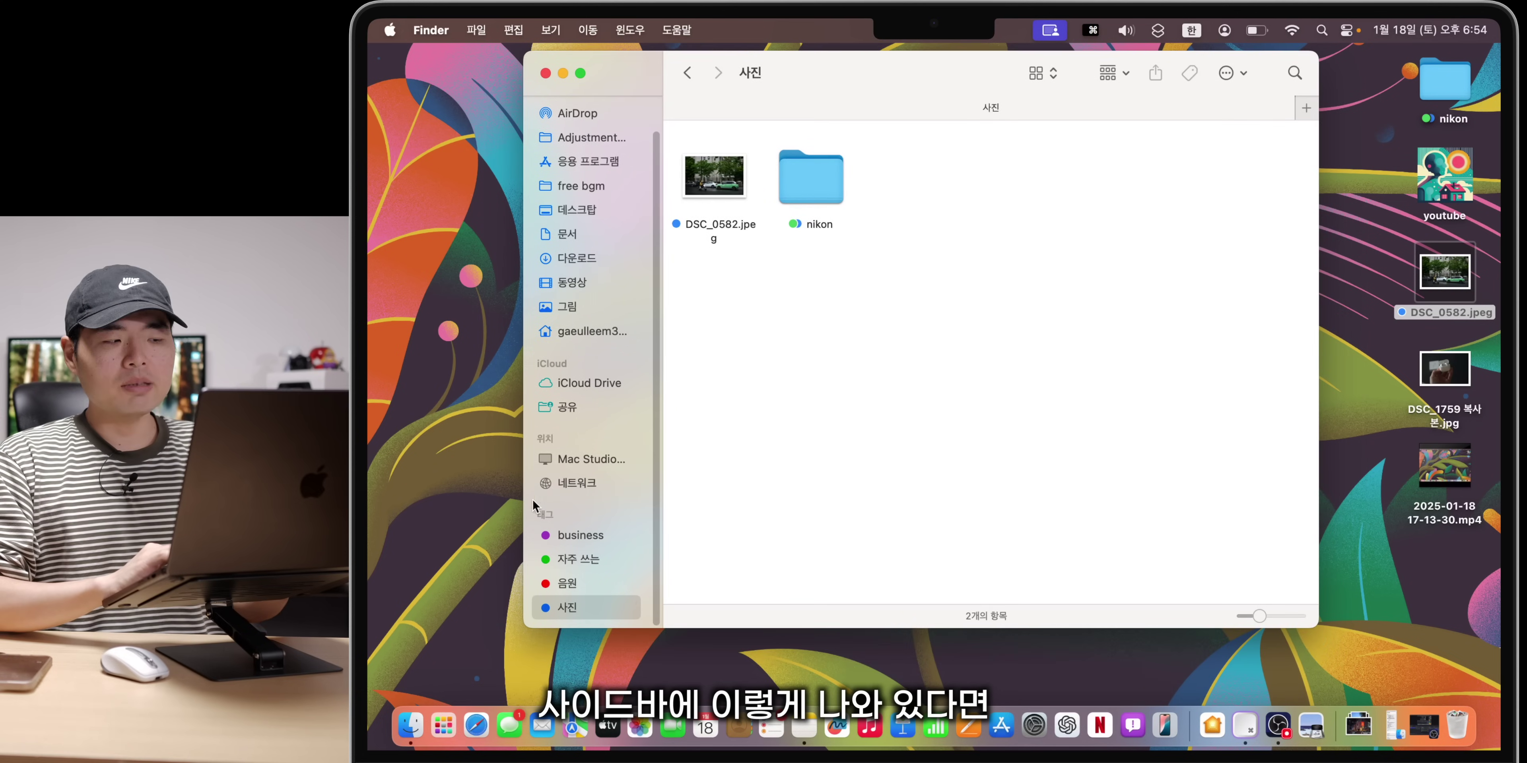
Step: Assign the 자주 쓰는 tag to youtube and DSC_1759 복사본.jpg on the desktop, and list the items with that tag
left_click(1445, 177)
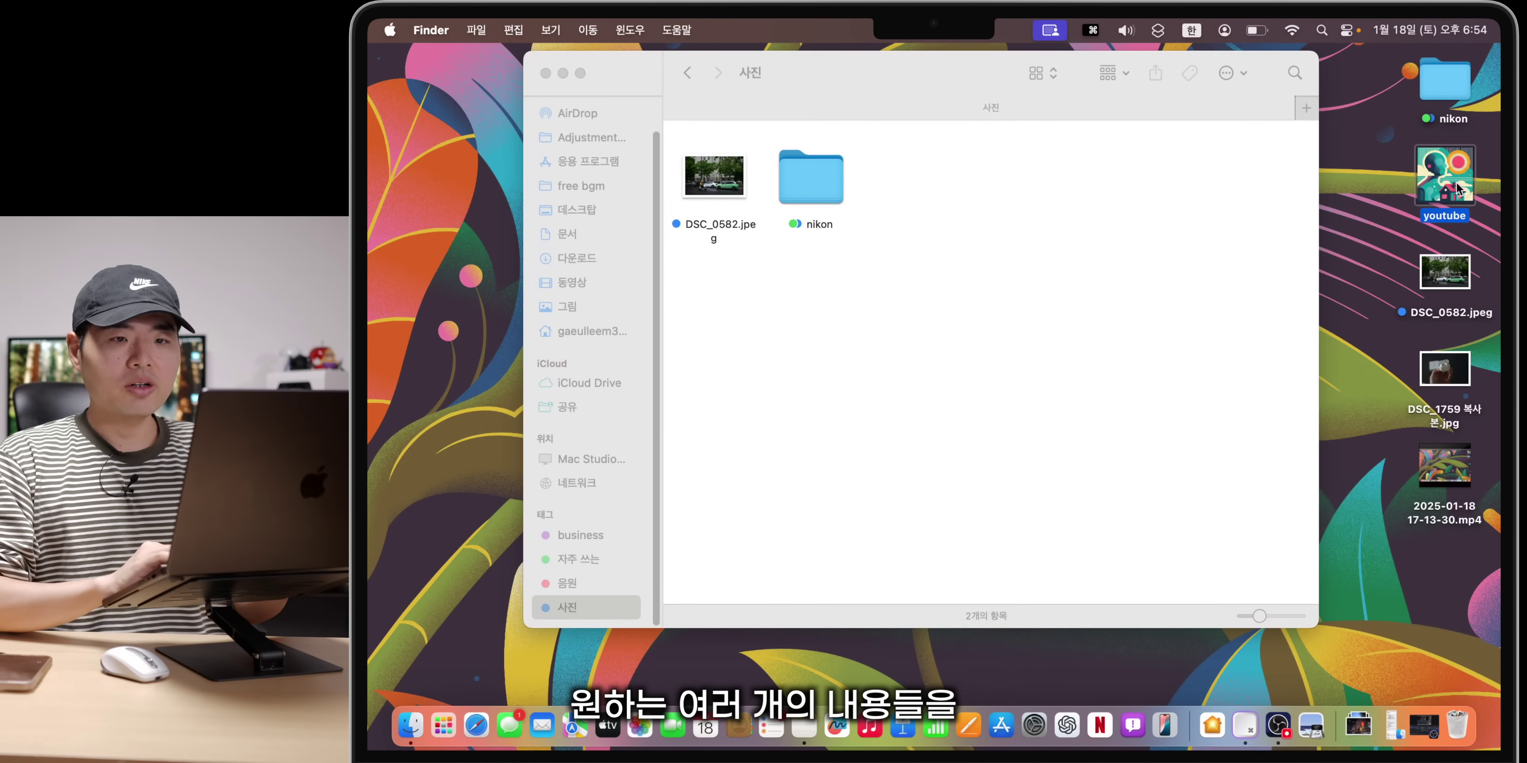
left_click(1456, 379, "super")
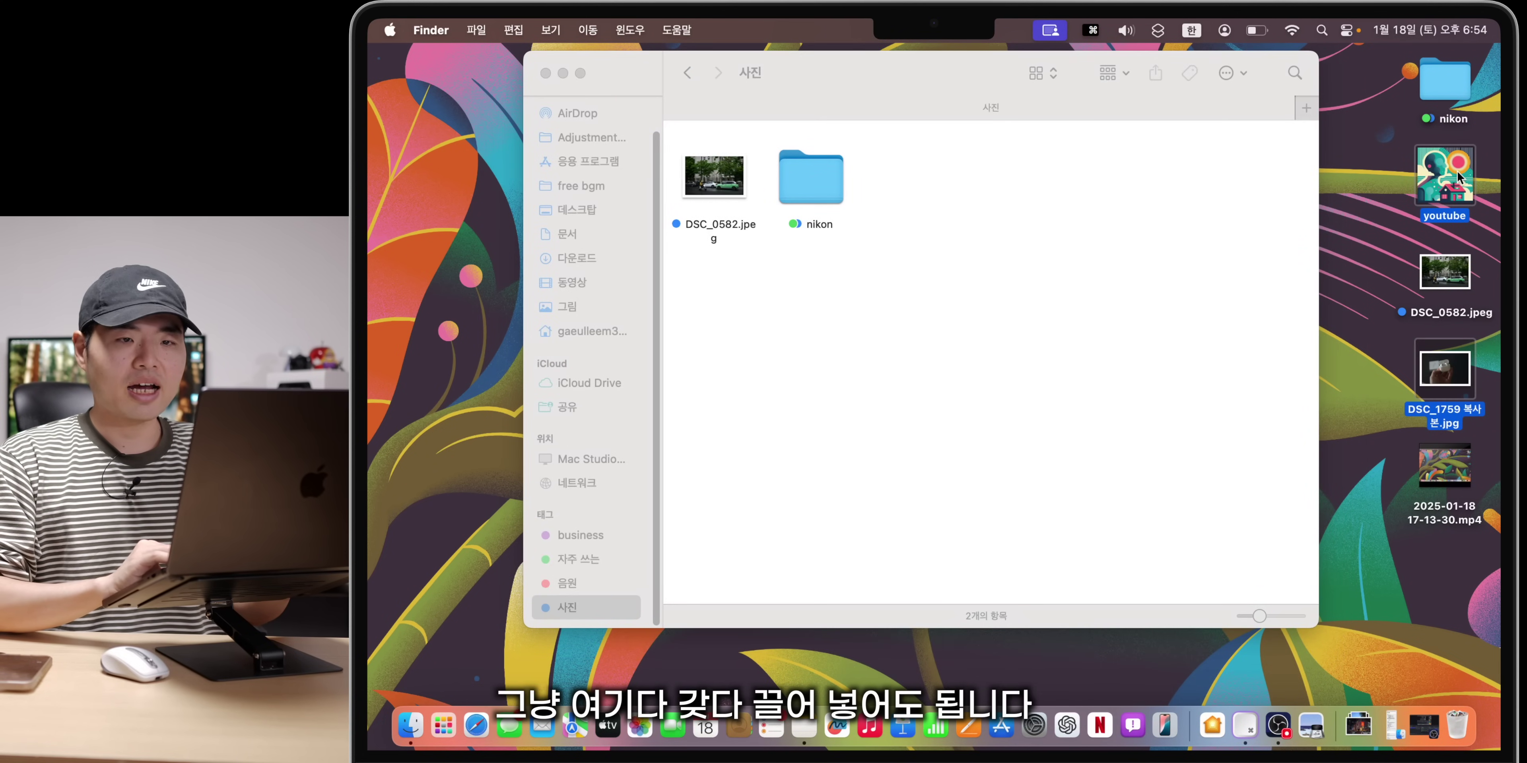
left_click_drag(1458, 172, 584, 562)
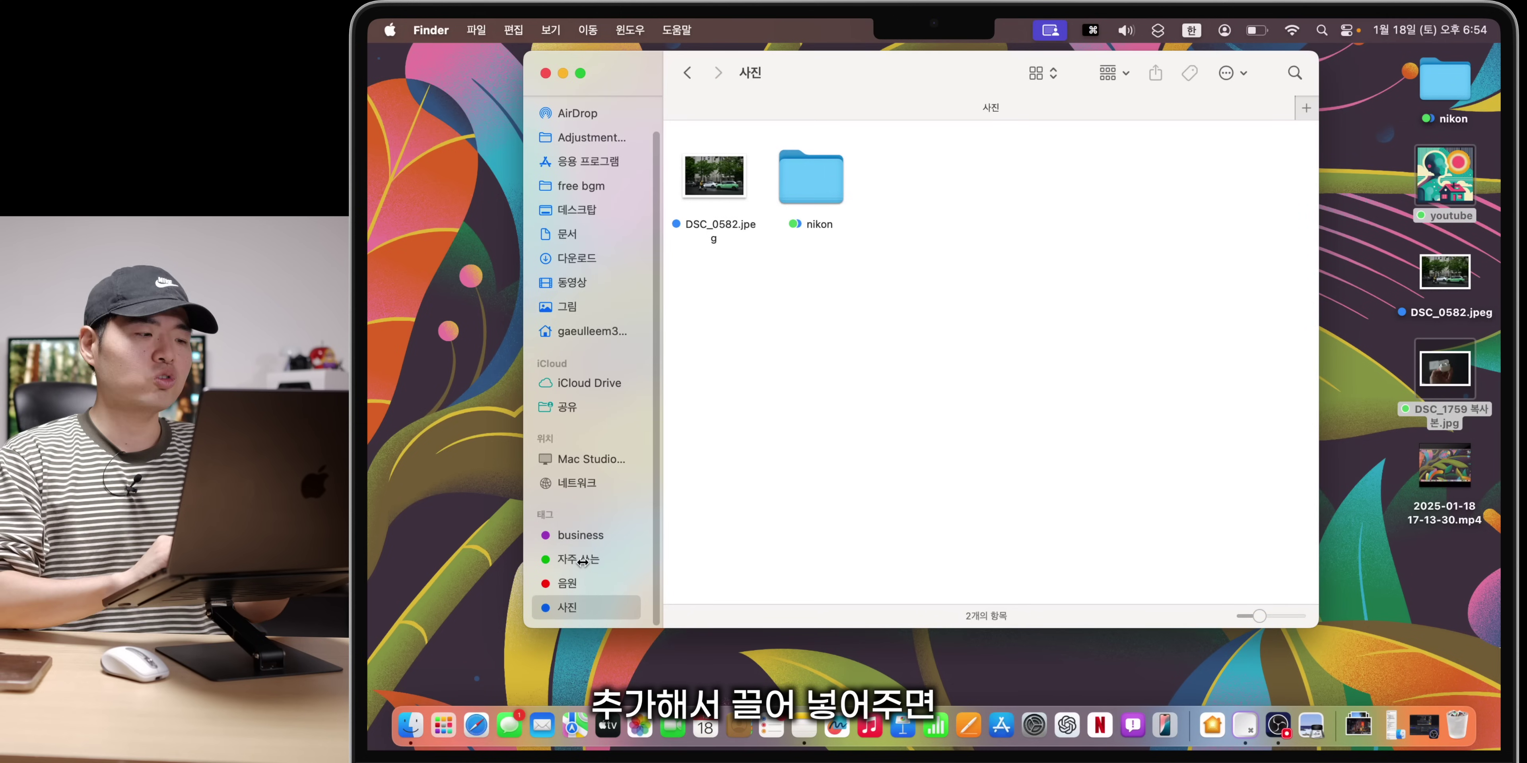
left_click(583, 561)
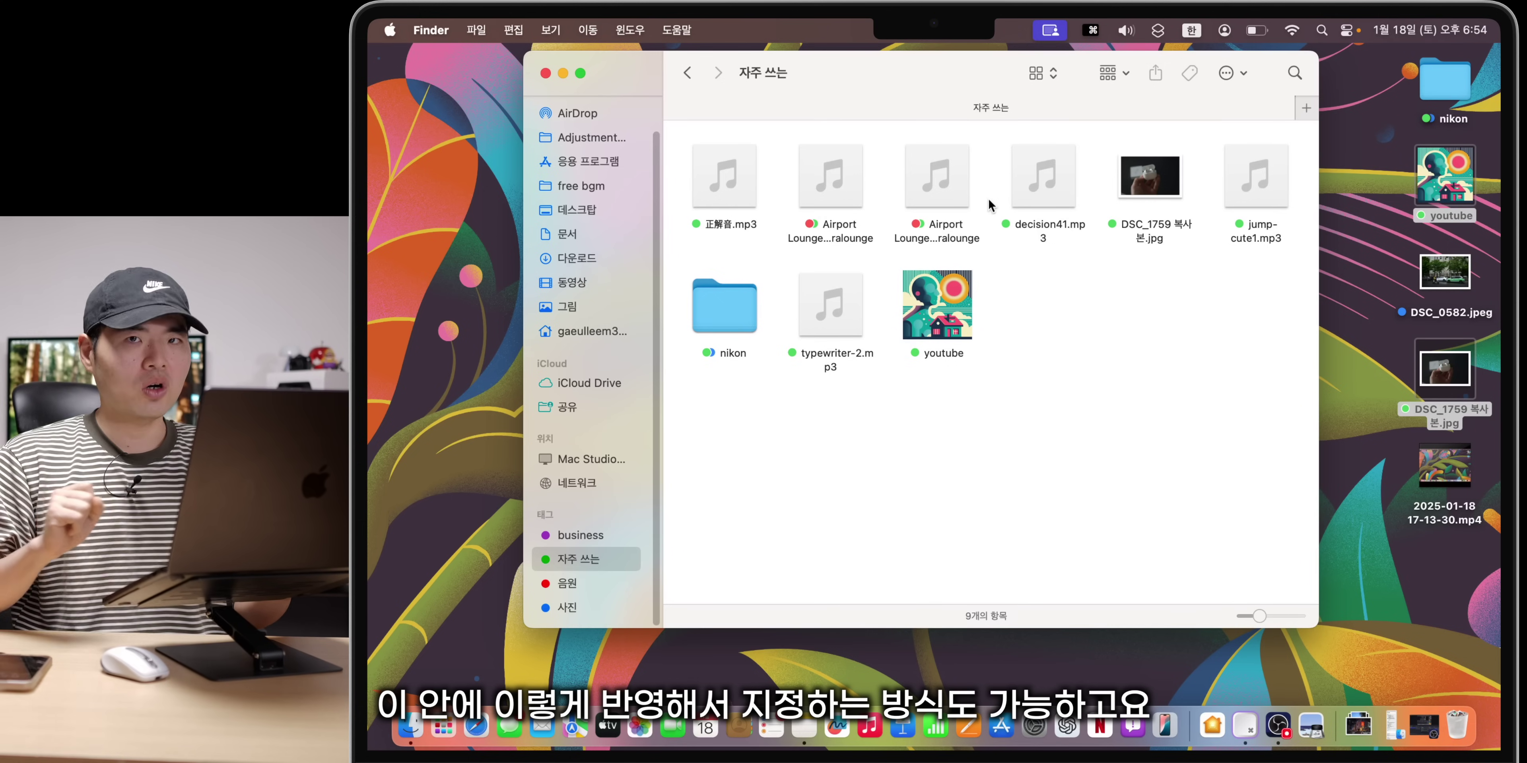
Step: Add the yellow tag to typewriter-2.mp3 in the 자주 쓰는 list
left_click(846, 317)
right_click(845, 317)
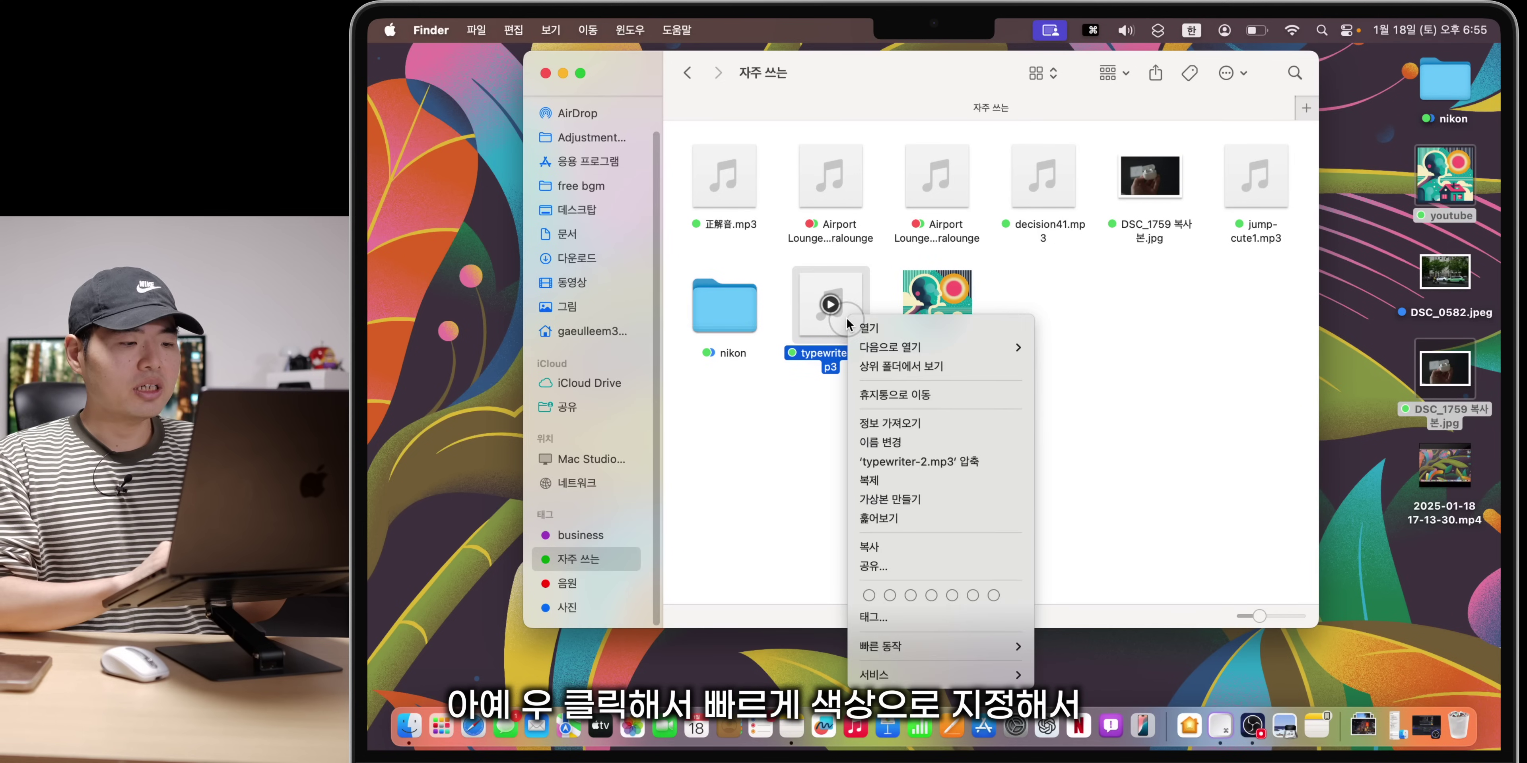
left_click(911, 595)
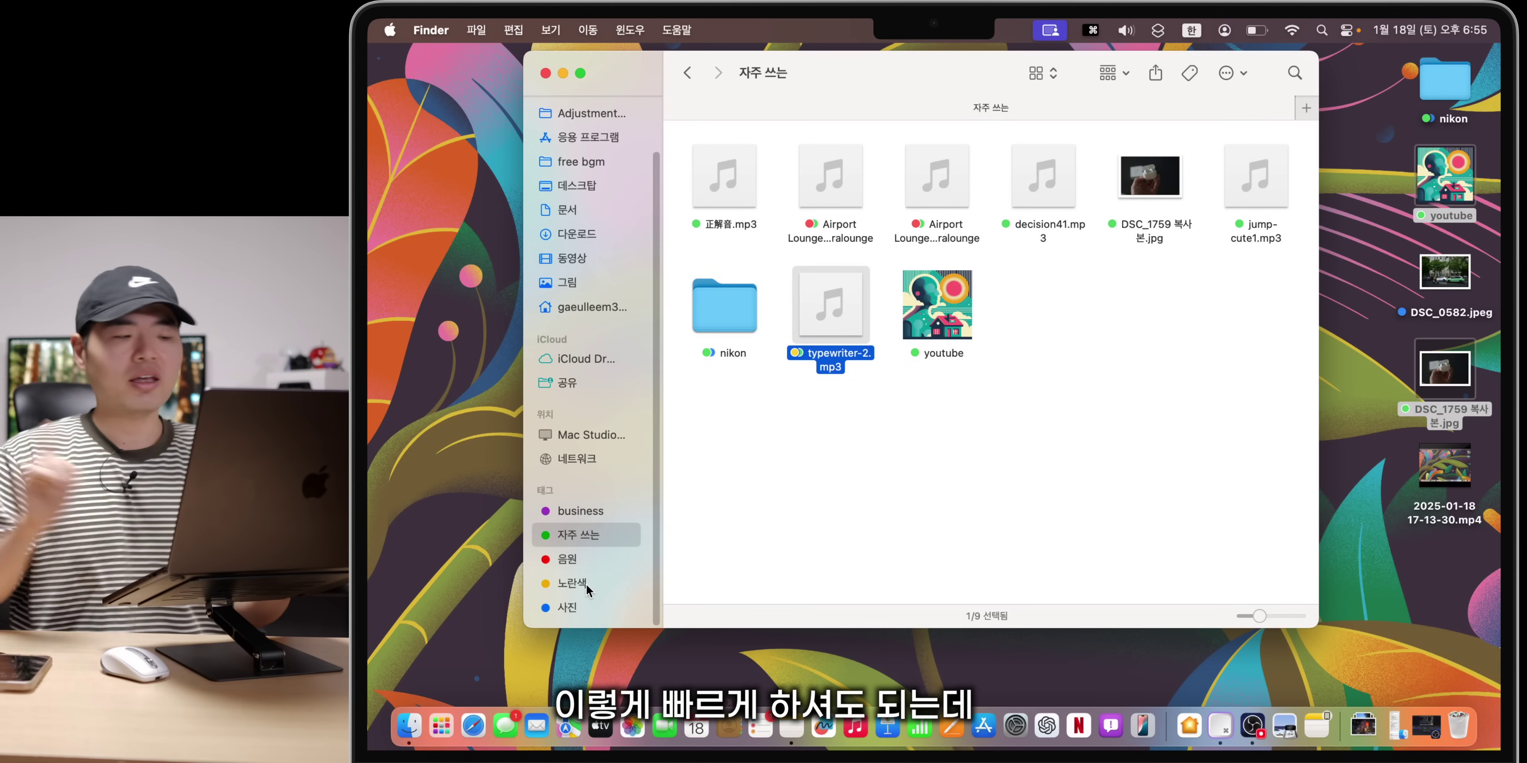
Step: List the items tagged 노란색 and rename that tag to 효과음
left_click(586, 583)
right_click(566, 579)
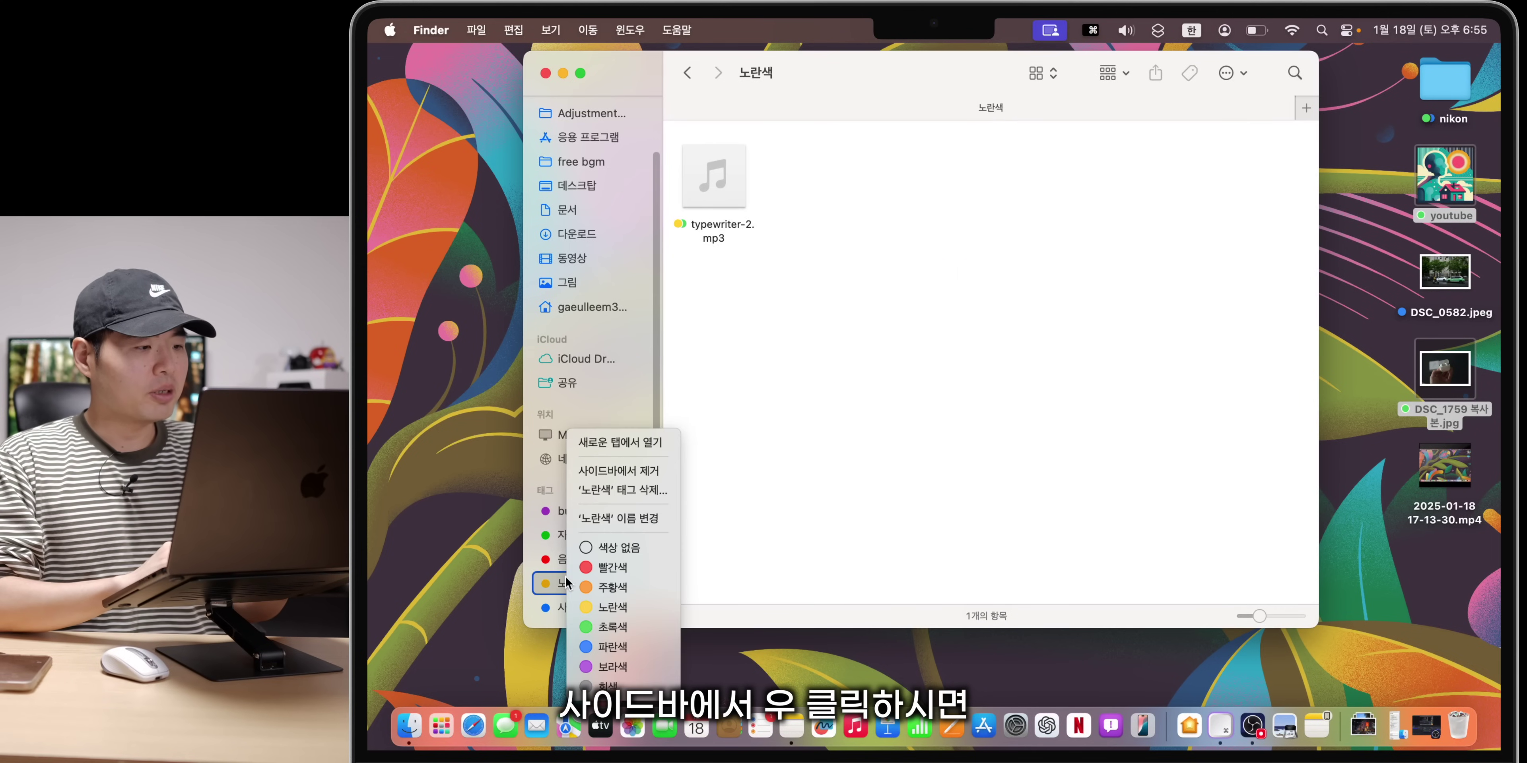
left_click(618, 519)
type("효과음")
key("Return")
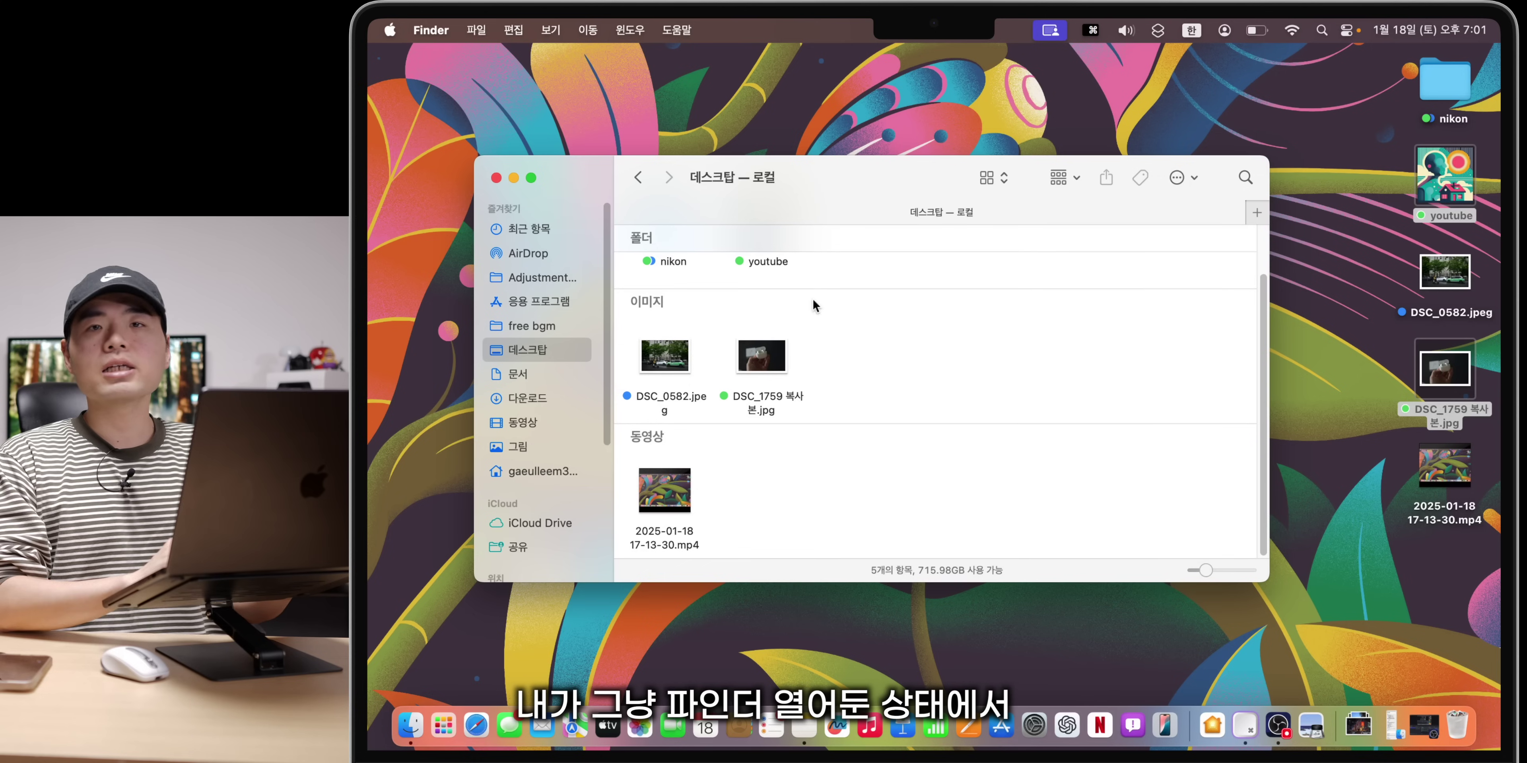
Step: Search for 자주 as the 자주 쓰는 tag, first within the 데스크탑 folder and then across the whole Mac
left_click(1245, 177)
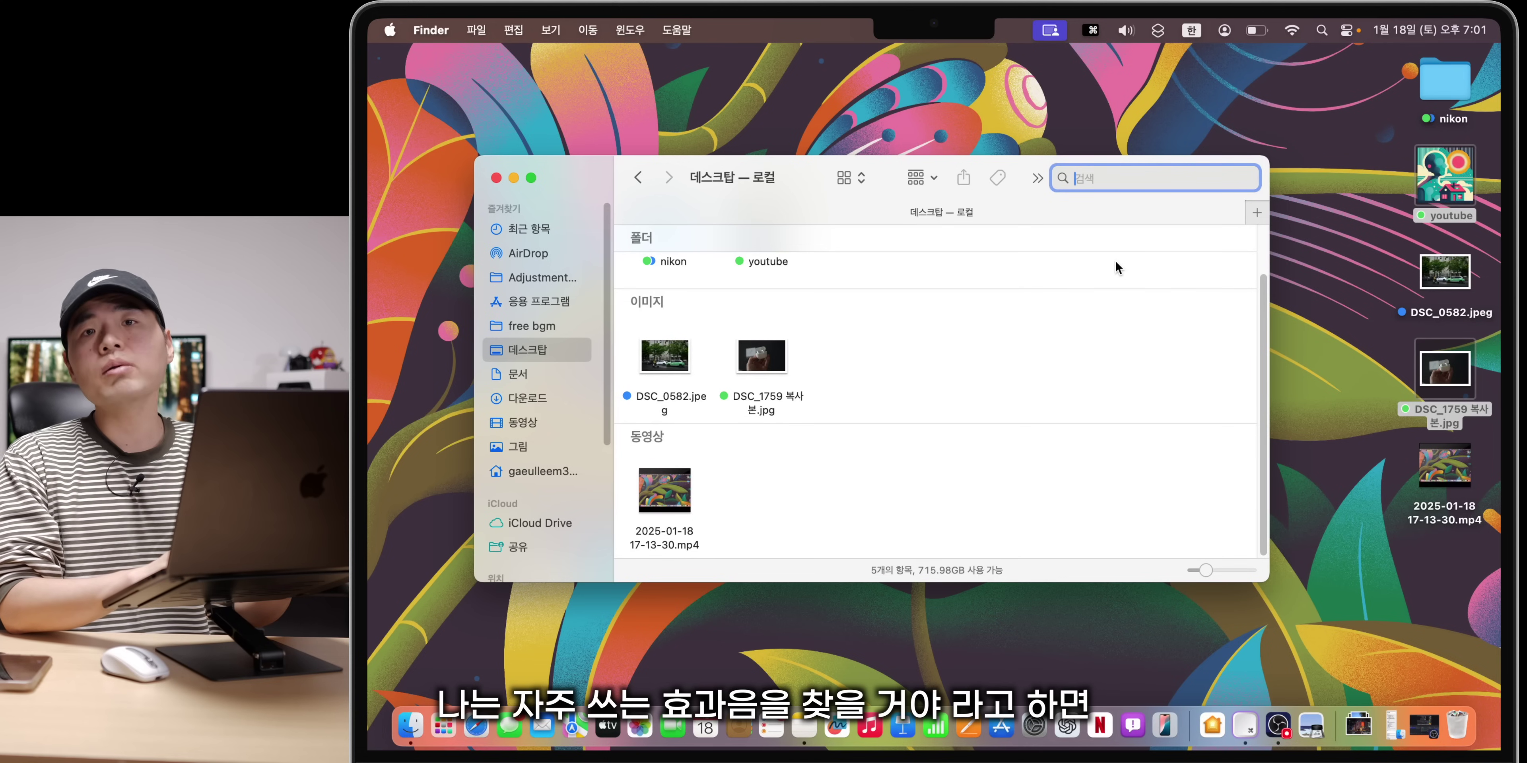
type("자주")
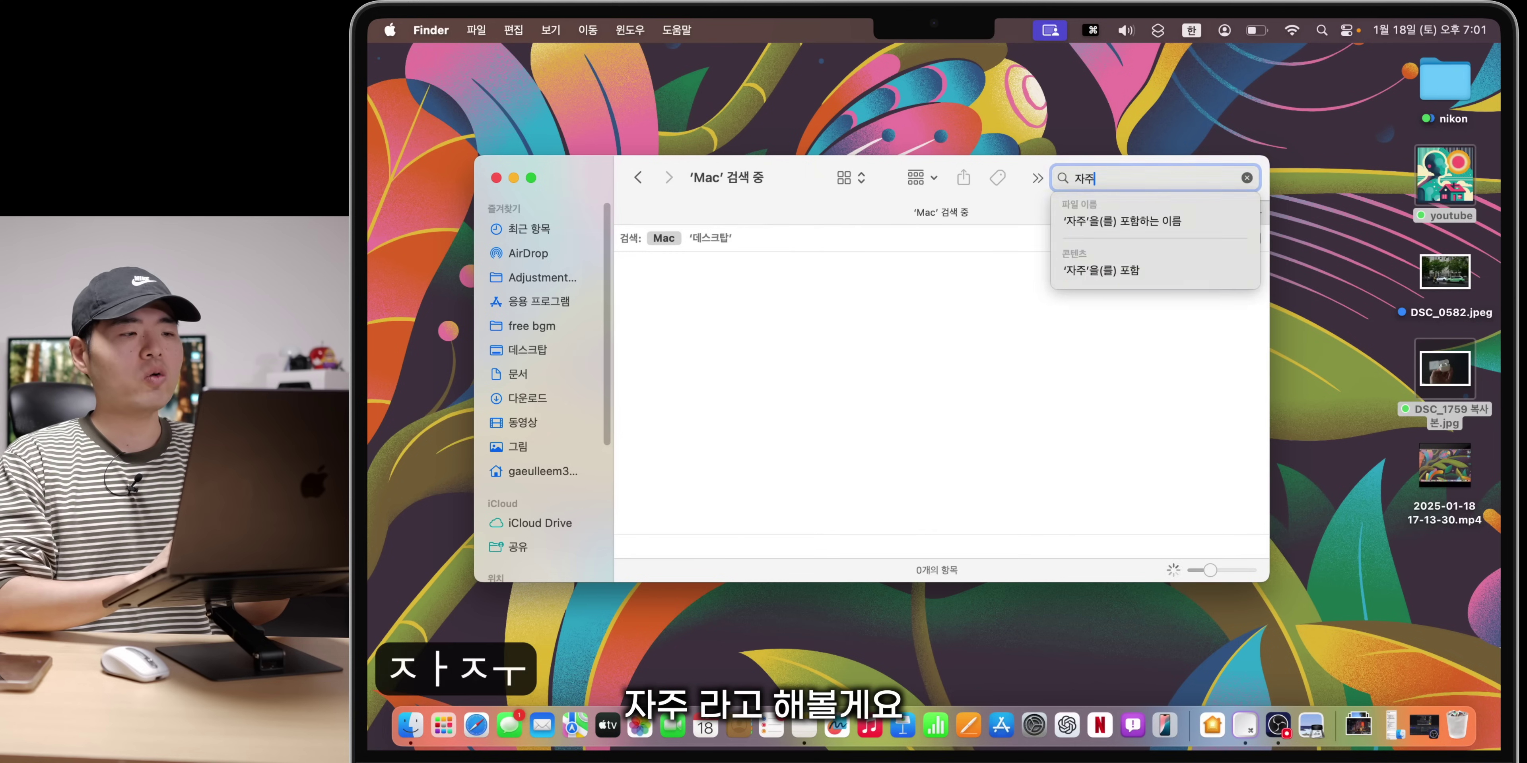
left_click(710, 237)
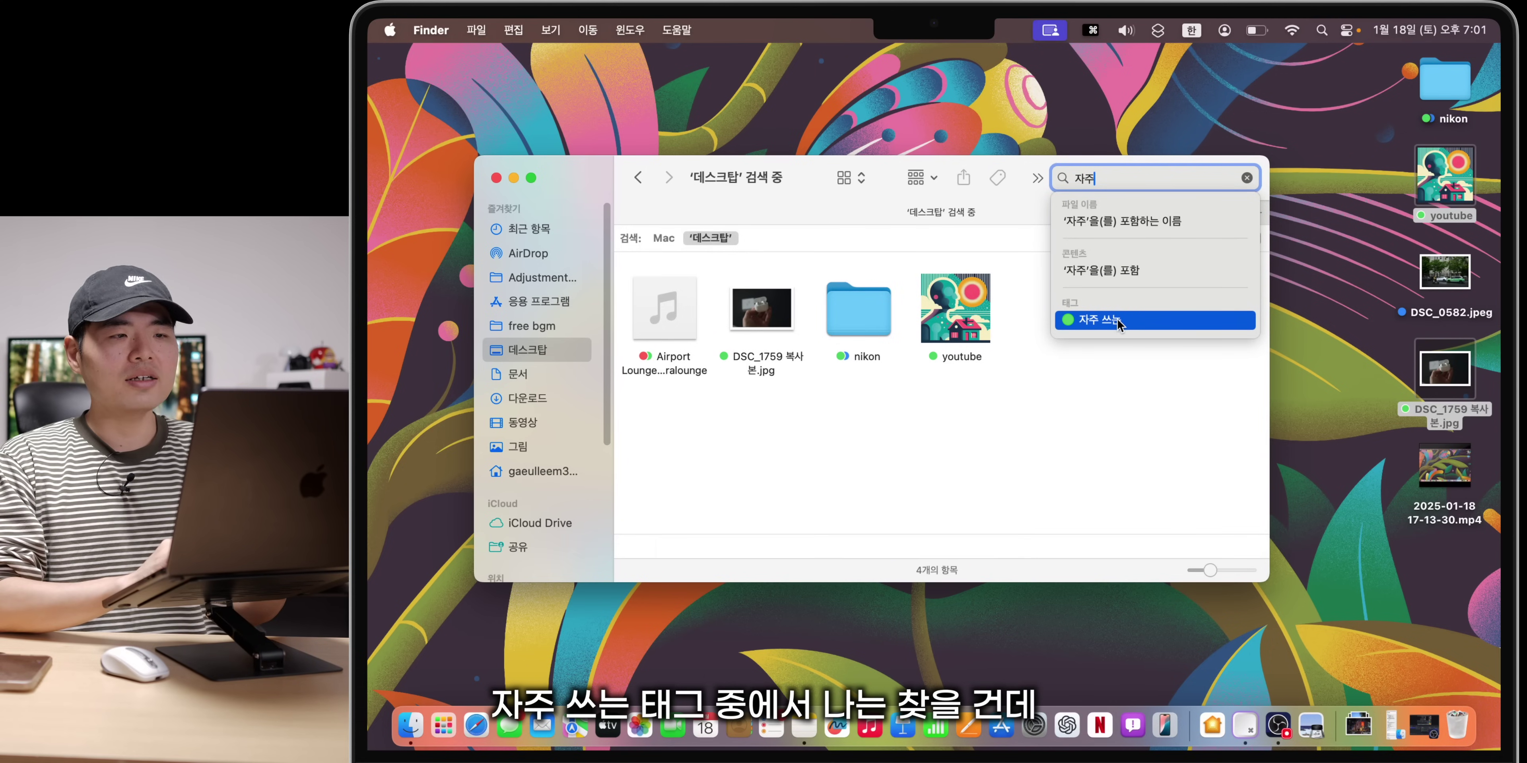
left_click(1118, 319)
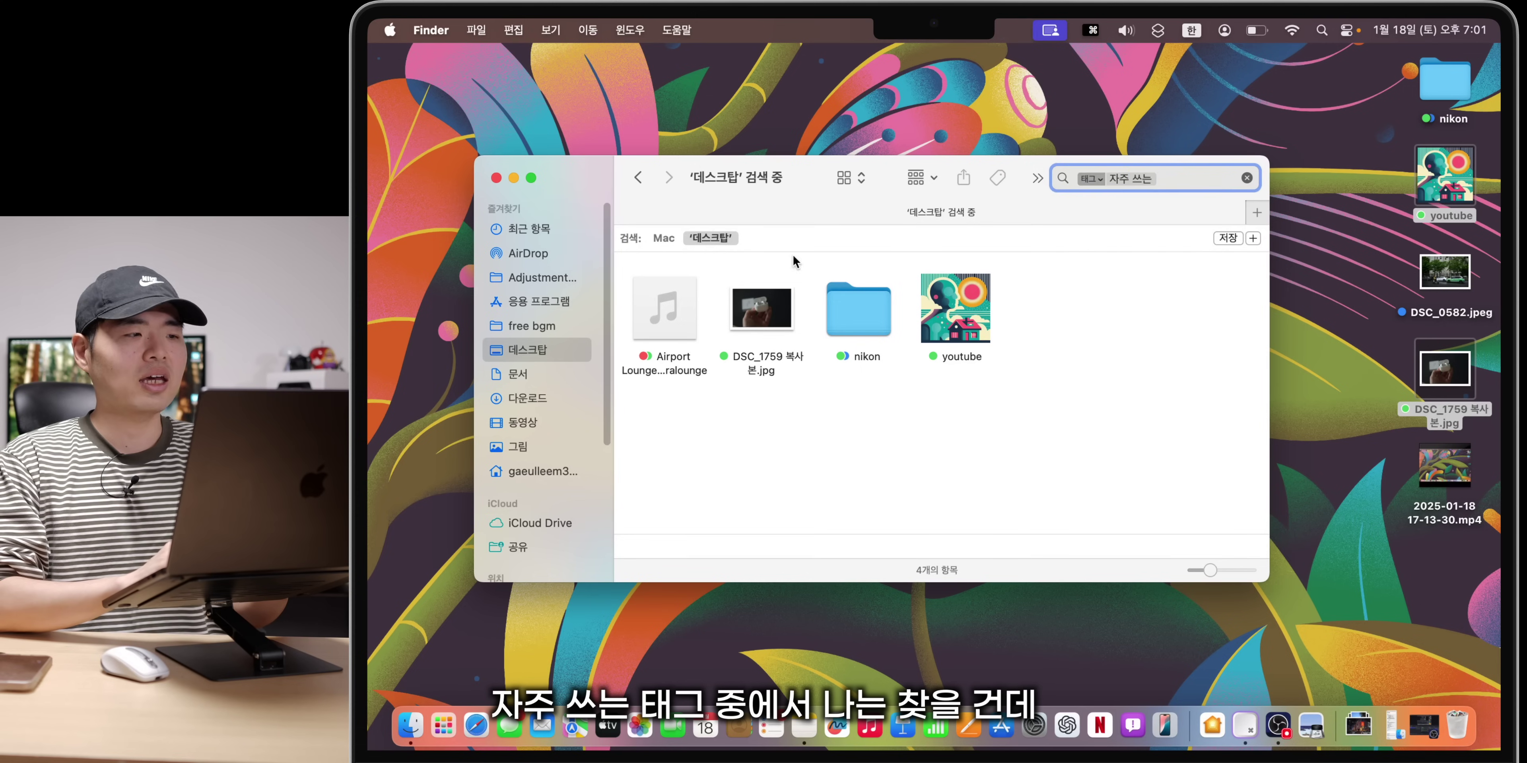
left_click(662, 238)
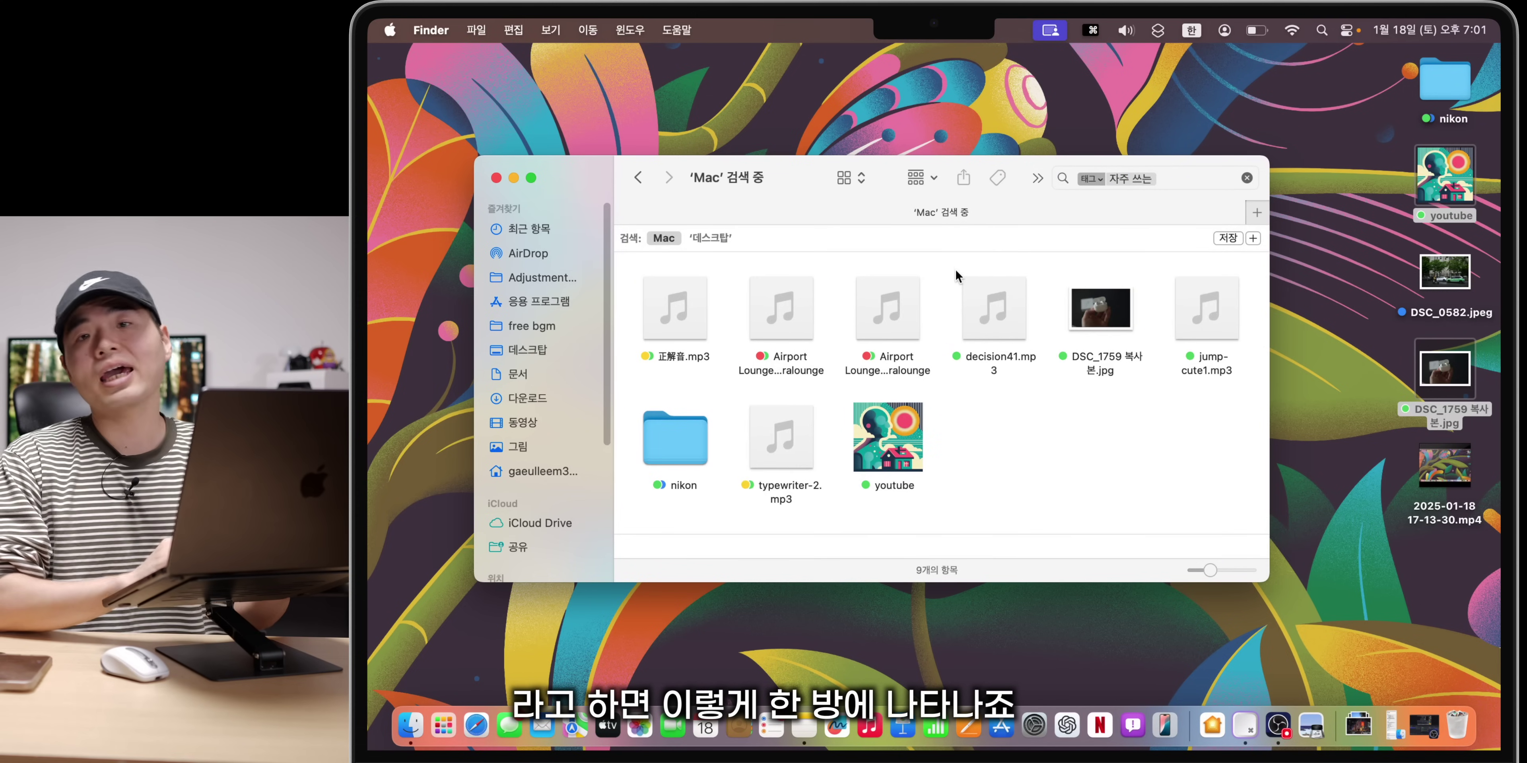
Step: Narrow the Mac-wide tag search to items that also carry the 효과음 tag
type("효과")
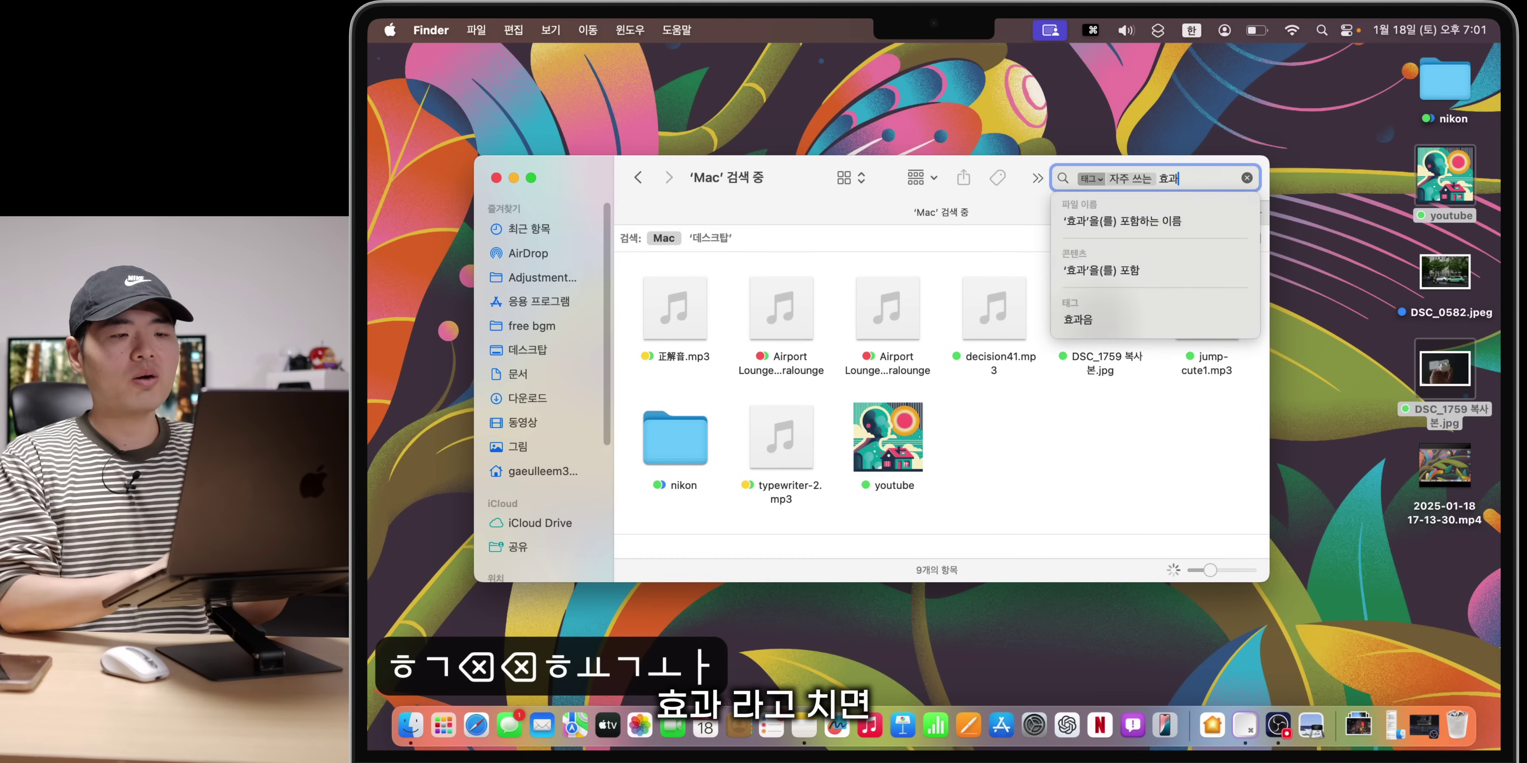
left_click(1091, 318)
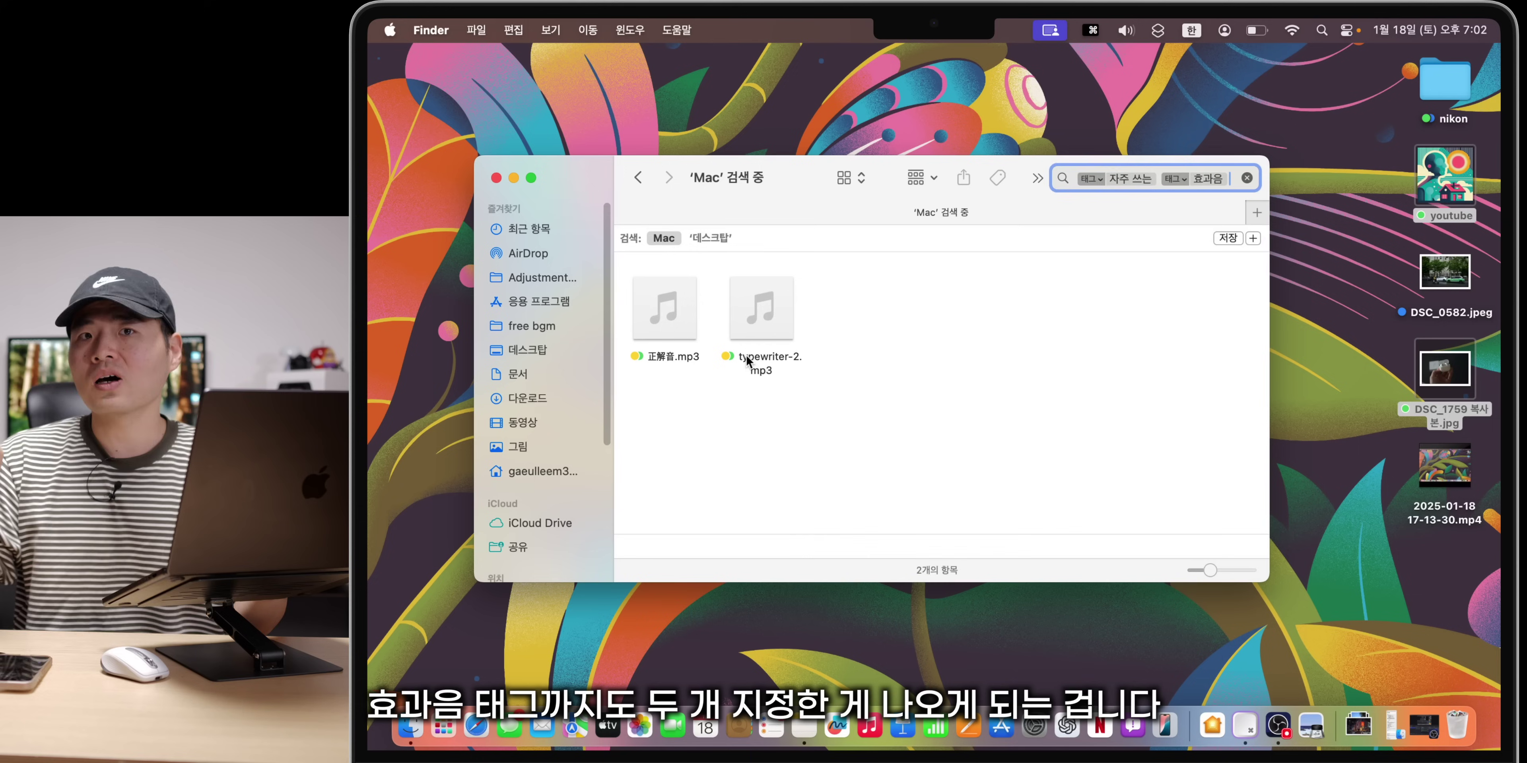
left_click(702, 339)
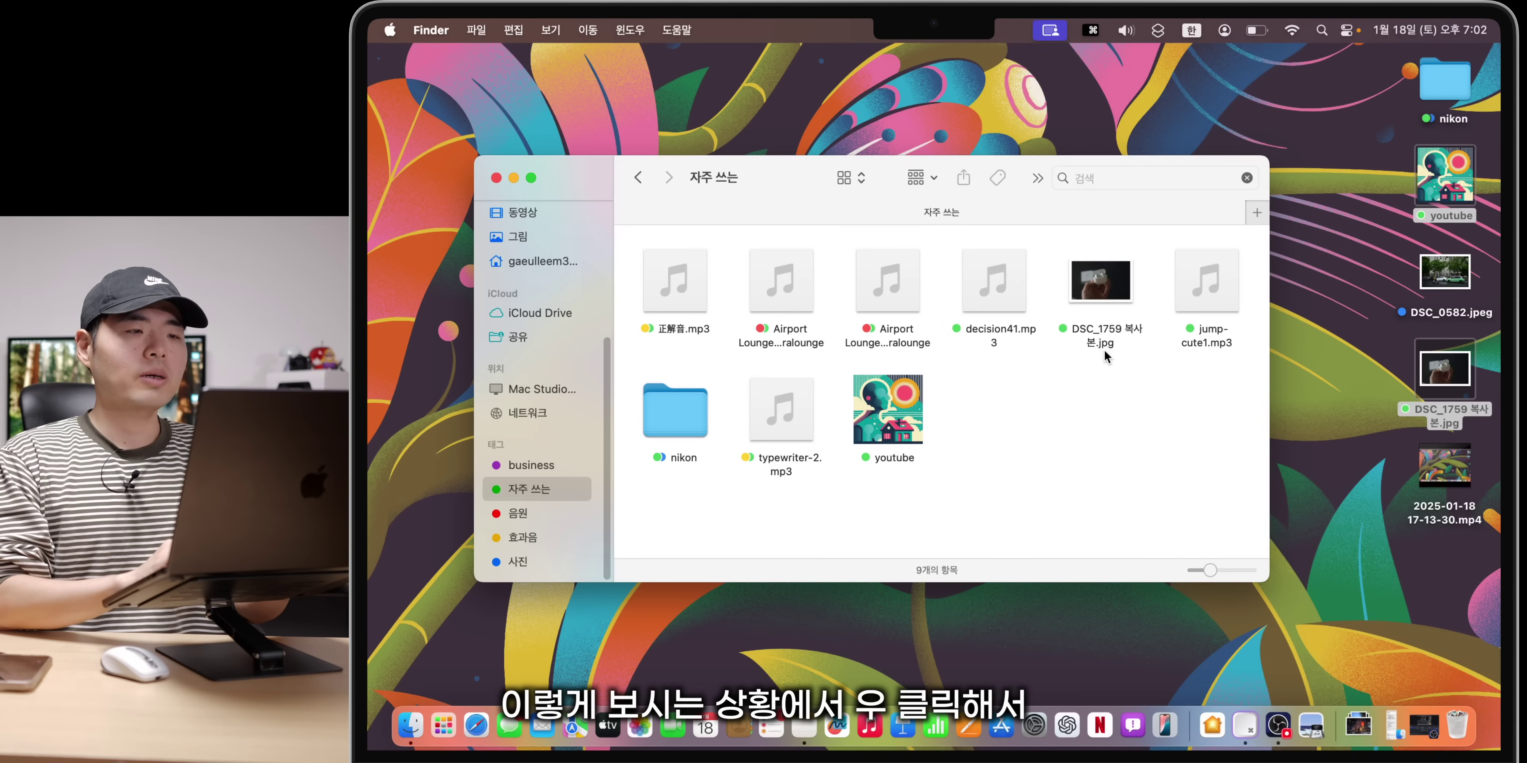
Step: Turn on grouping for the items tagged 자주 쓰는 and group them by tag (태그)
right_click(999, 436)
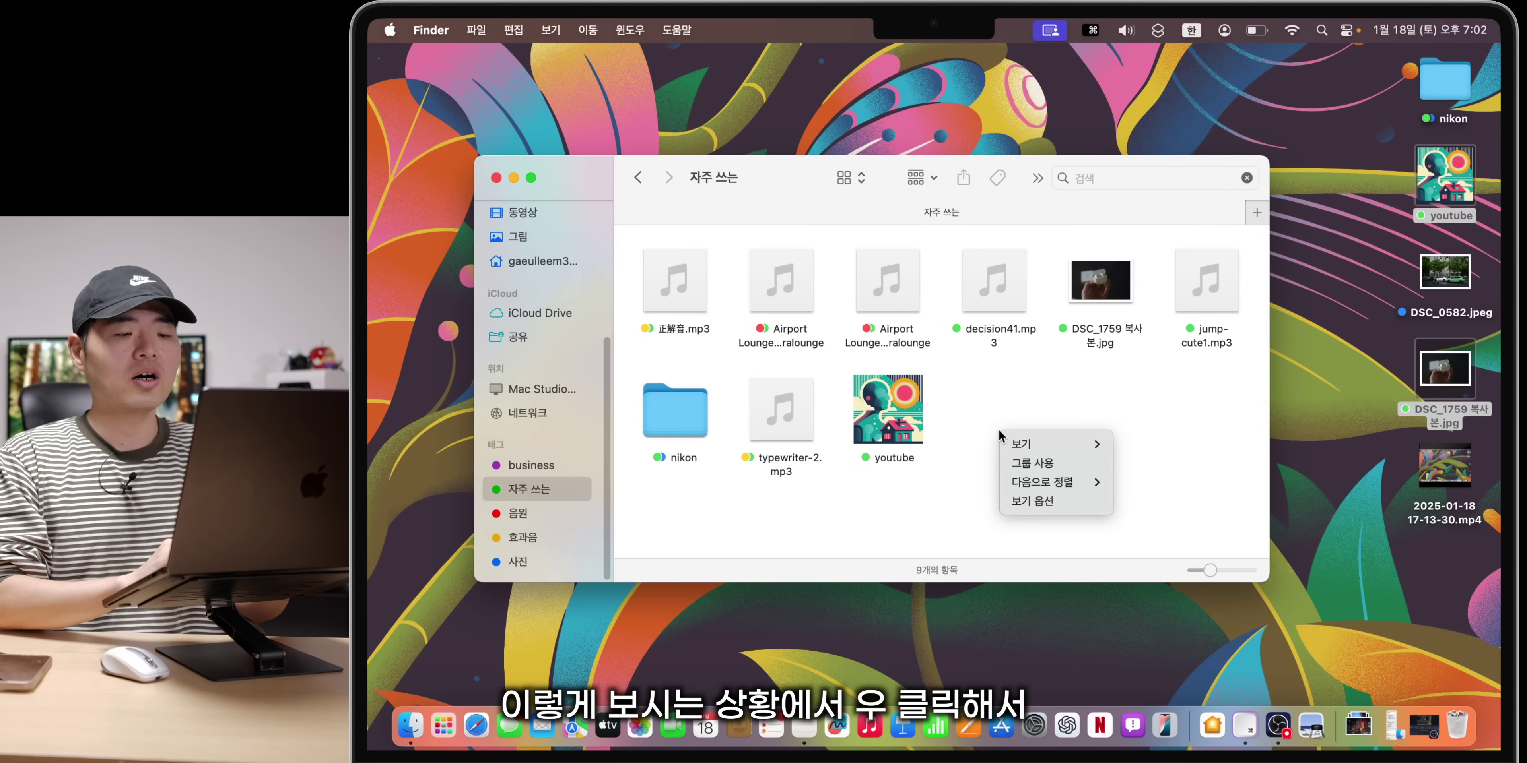
left_click(1041, 471)
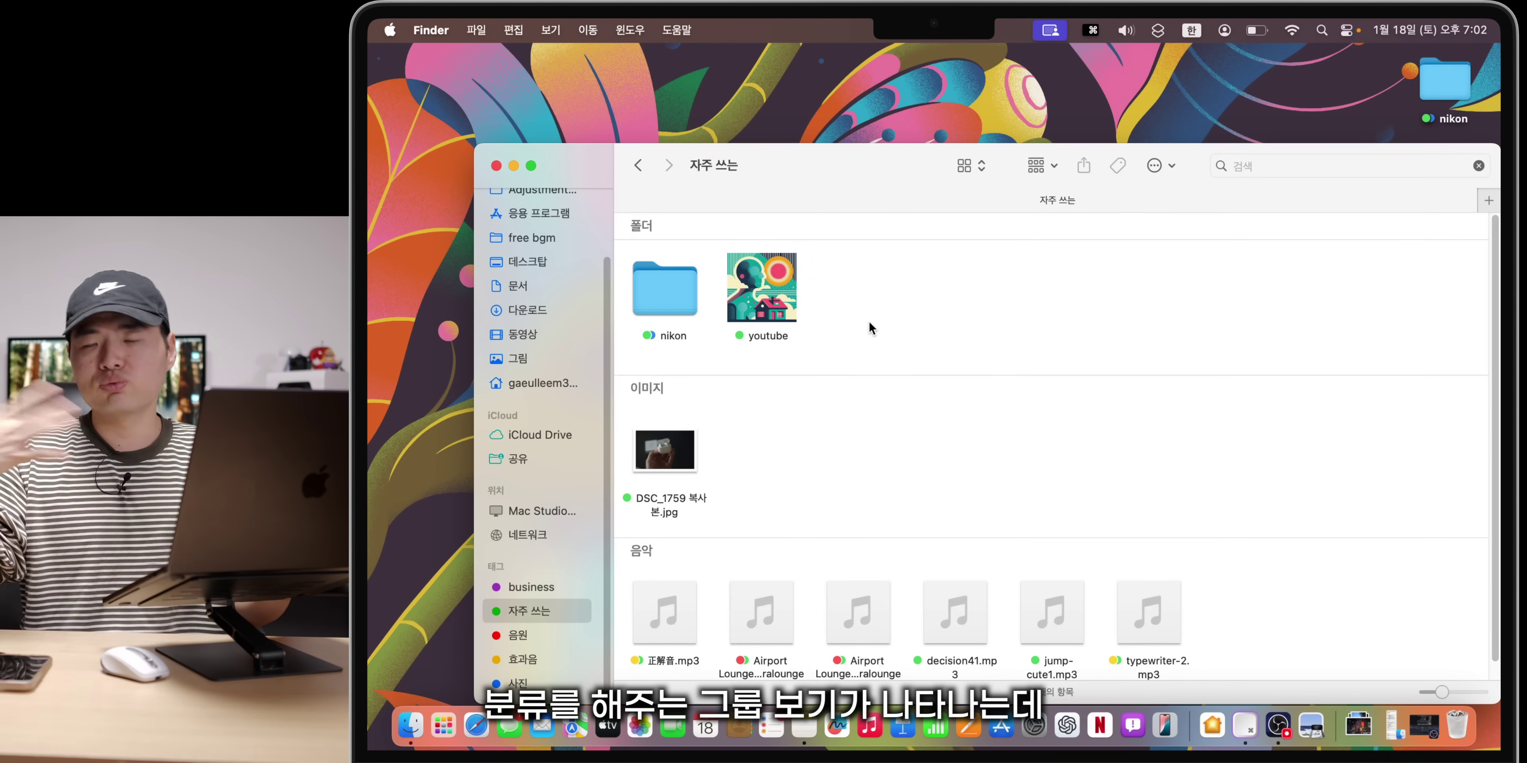
right_click(896, 418)
mouse_move(923, 437)
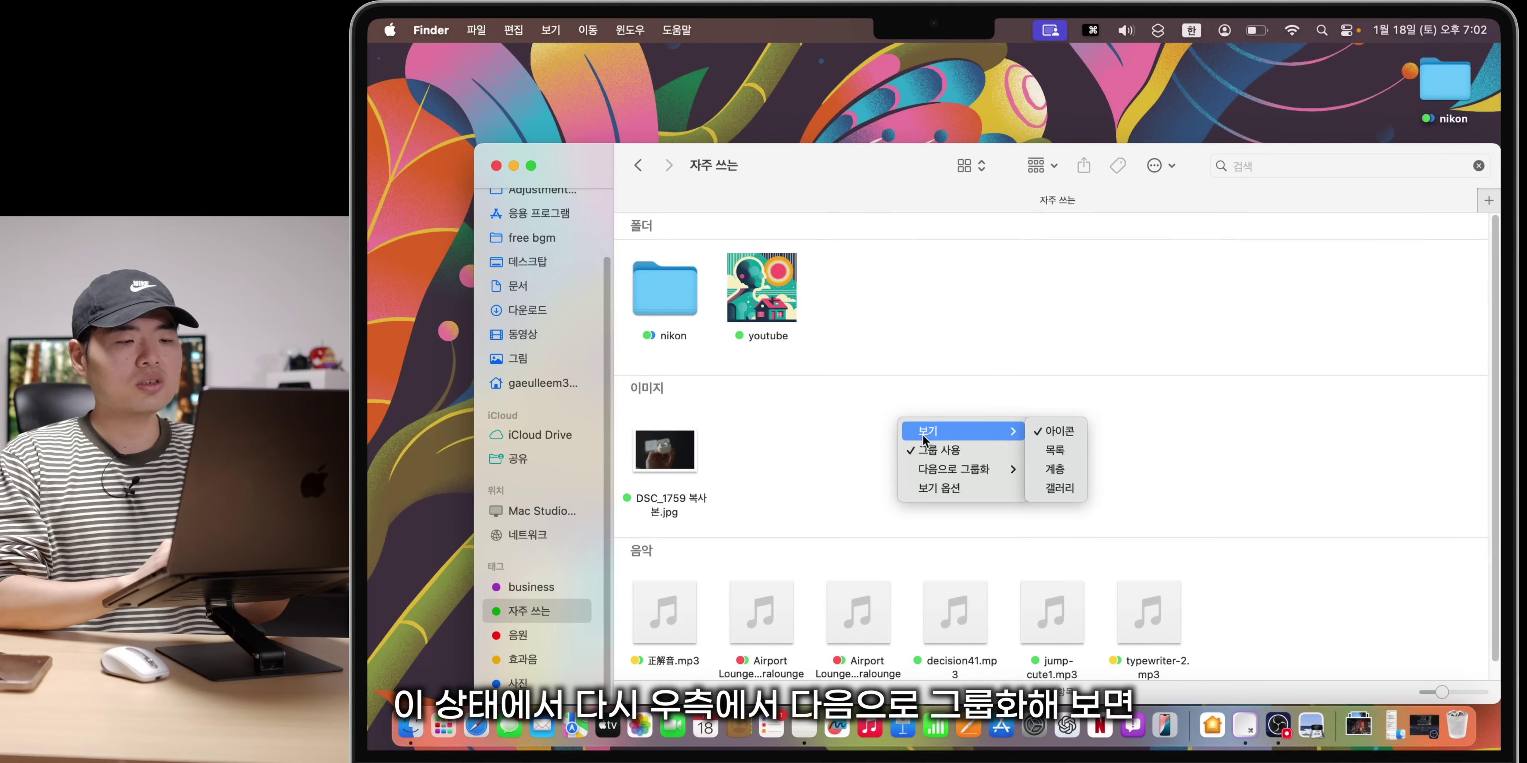
mouse_move(975, 473)
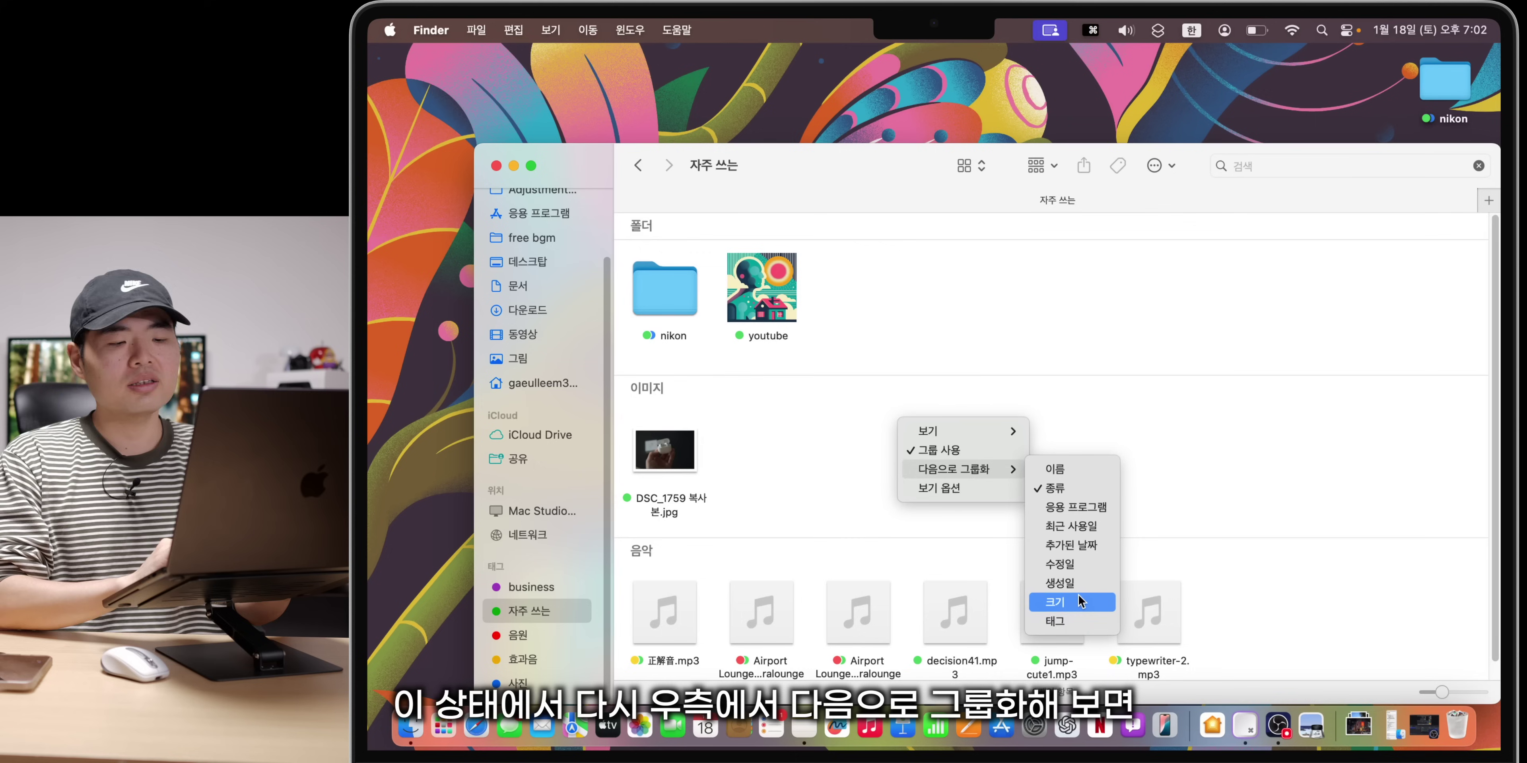
left_click(1072, 621)
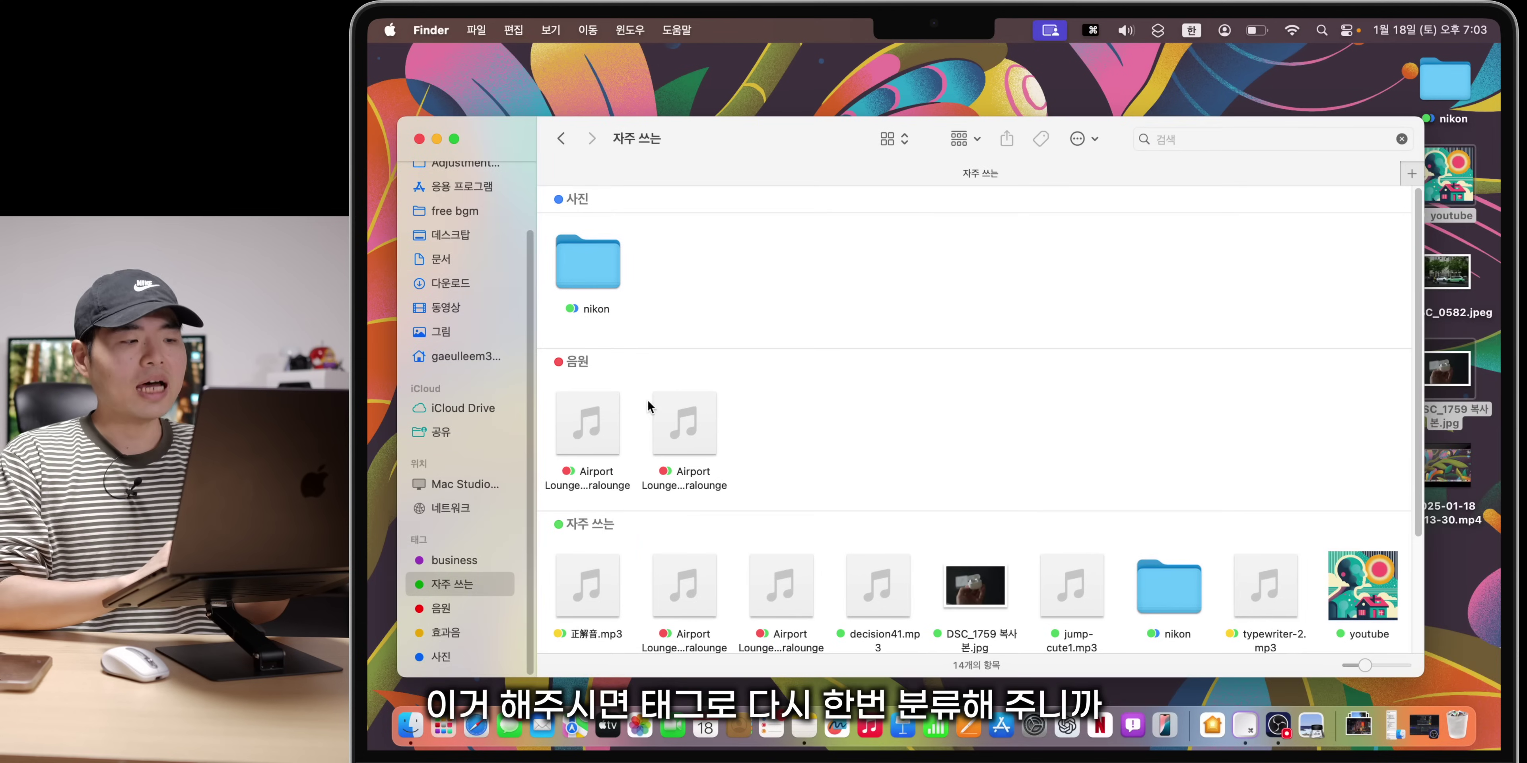
scroll(666, 556, "down", 2)
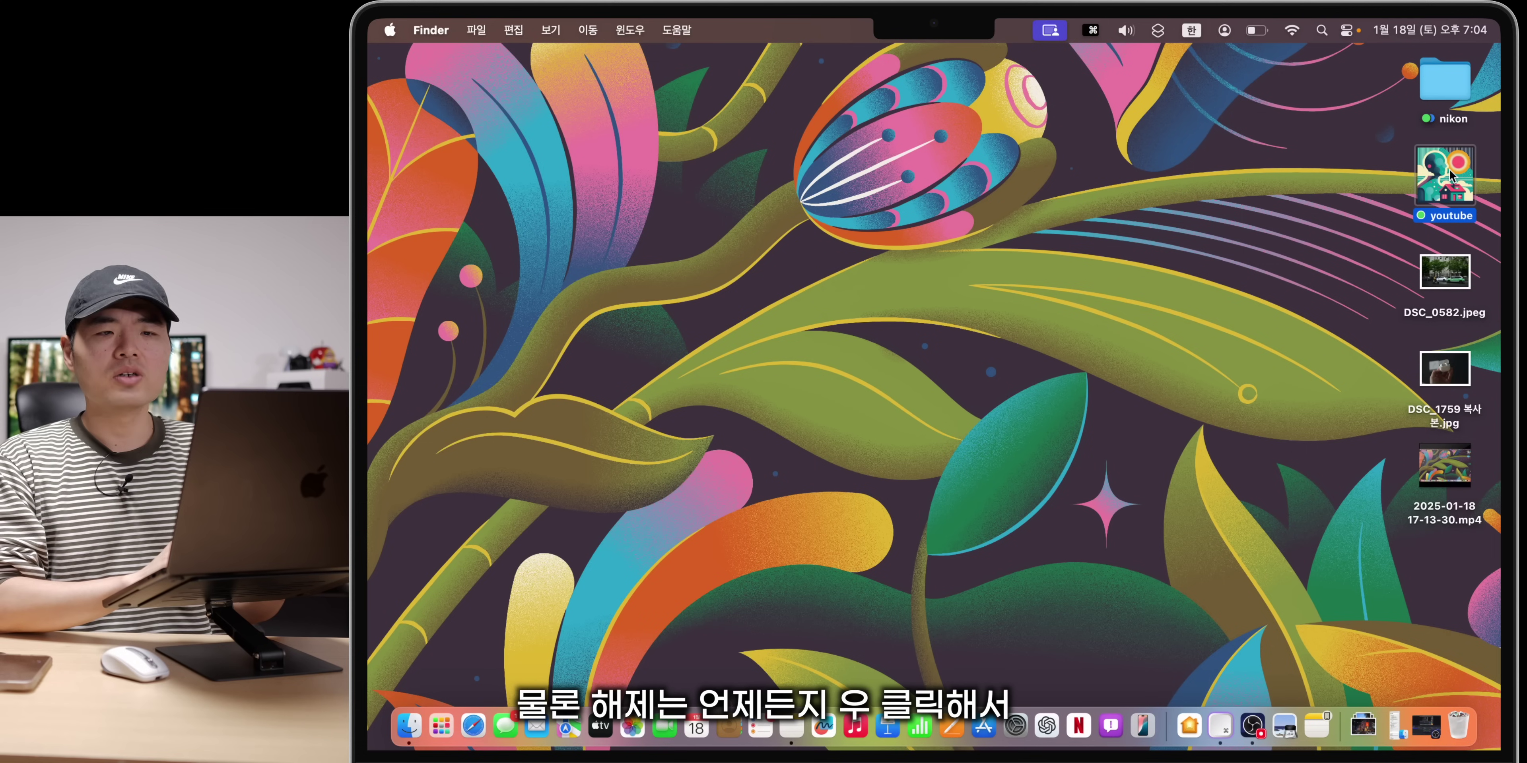
Step: Remove the 자주 쓰는 tag from the youtube folder on the desktop
right_click(1451, 175)
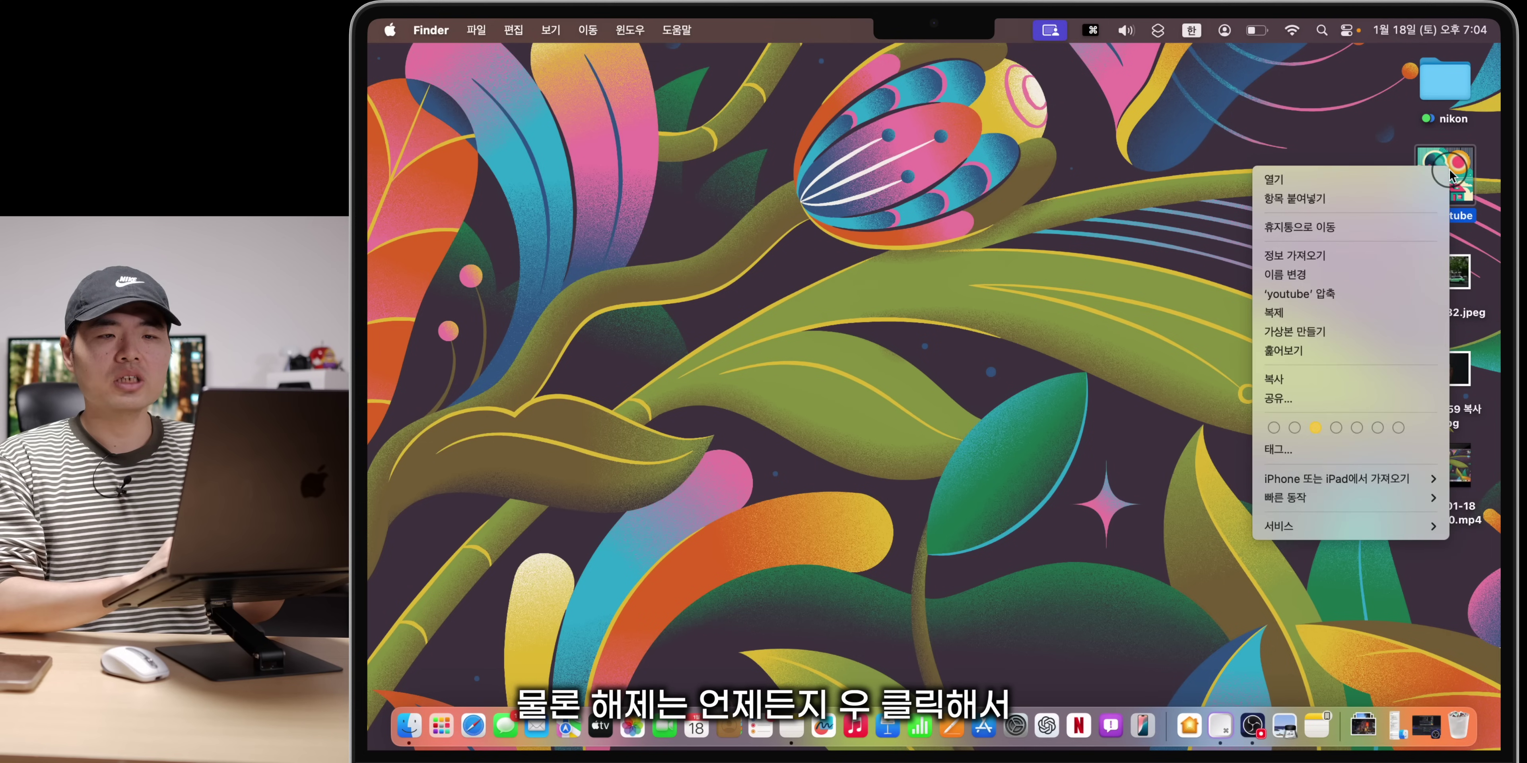
left_click(1327, 445)
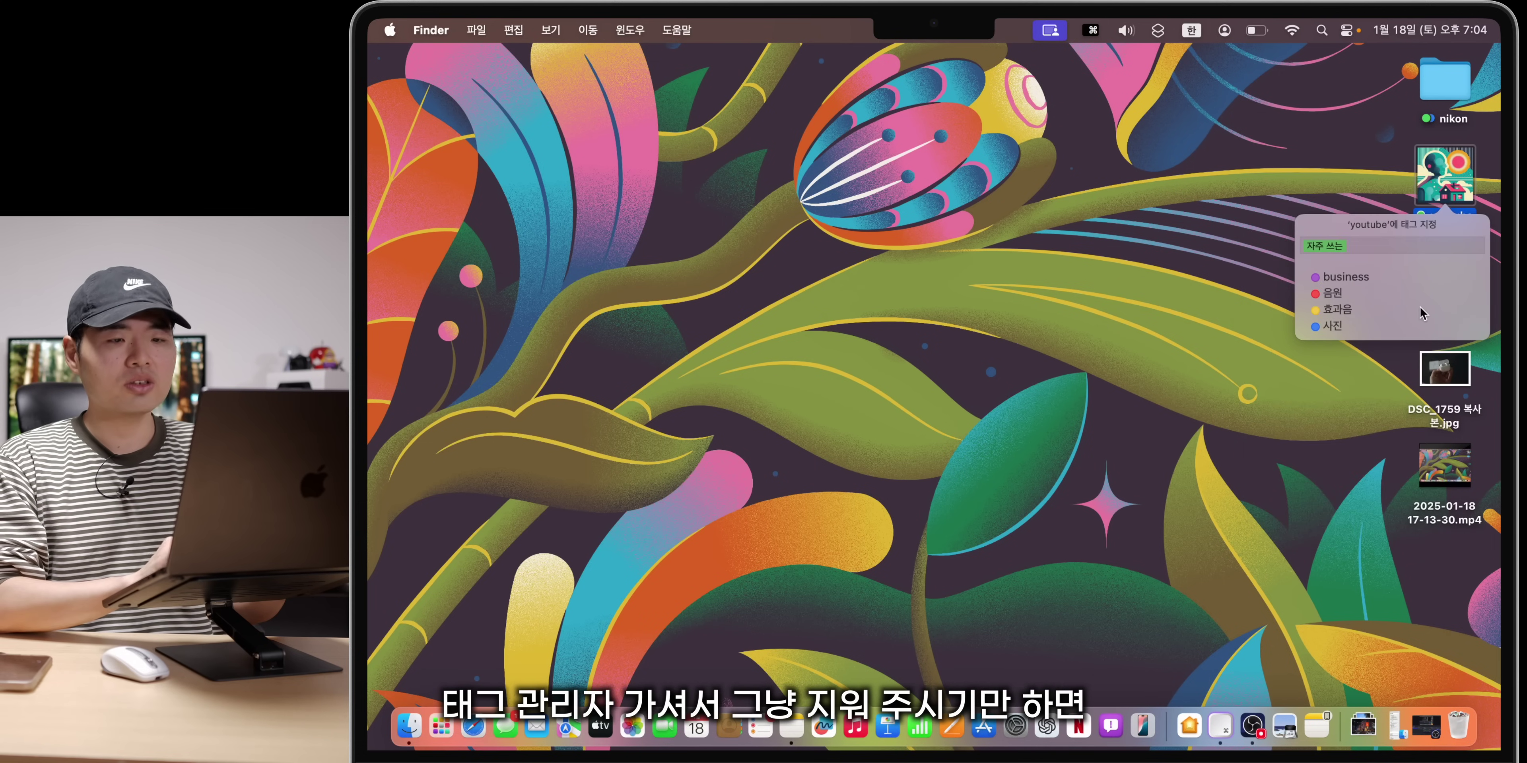
key("BackSpace")
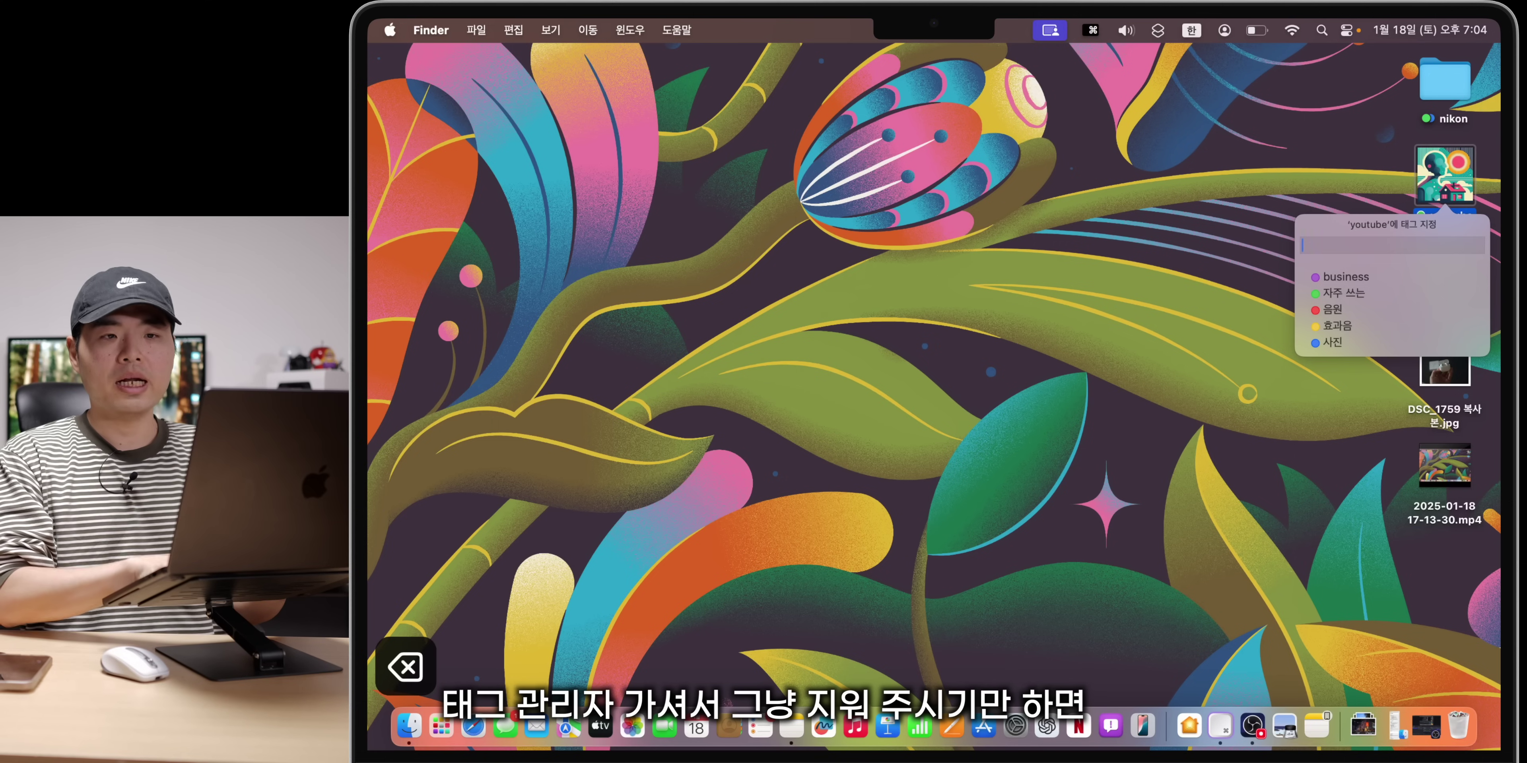
key("Return")
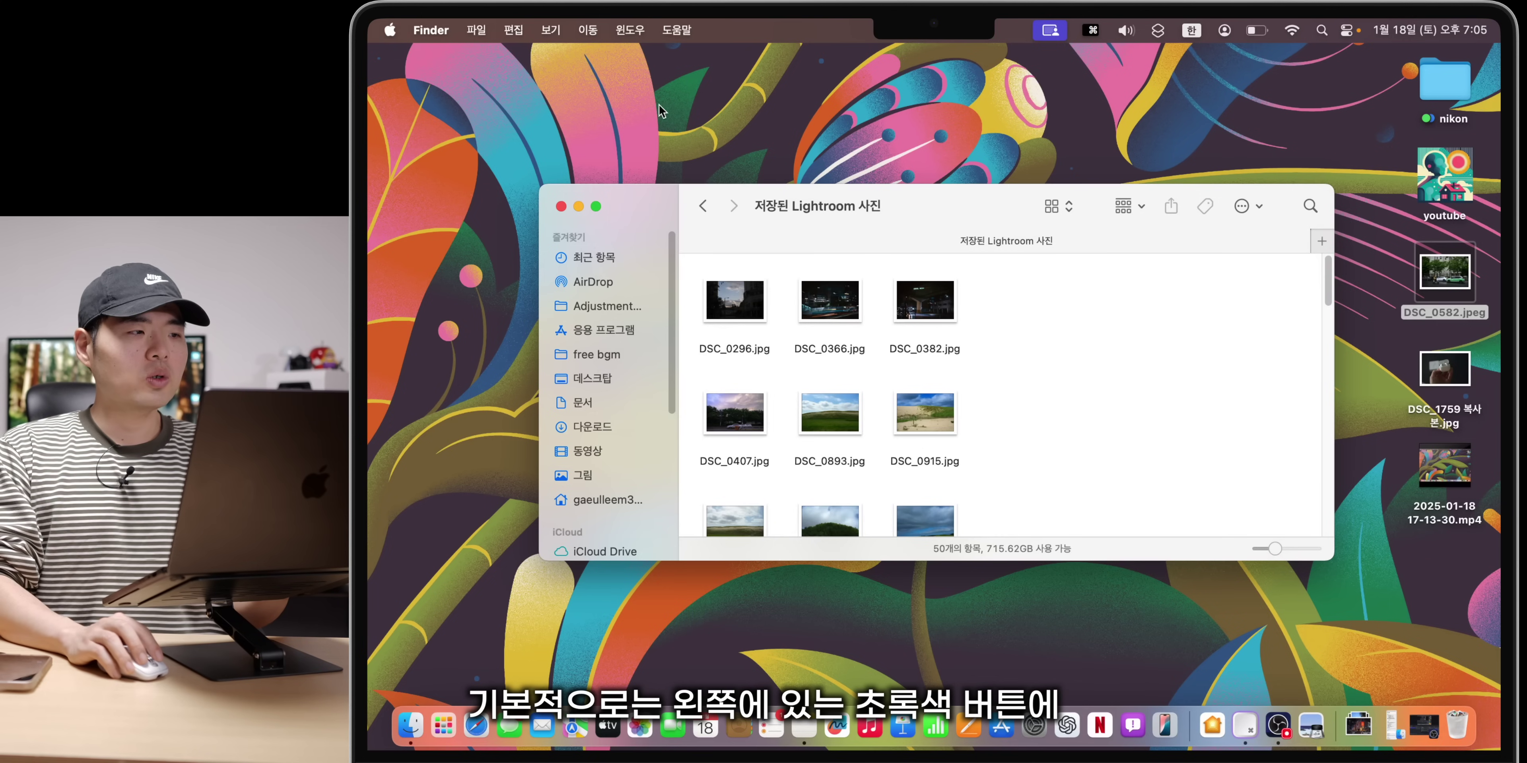
Step: Tile the 저장된 Lightroom 사진 window to the left, right and top half of the screen in turn, and make it fill the screen
mouse_move(597, 212)
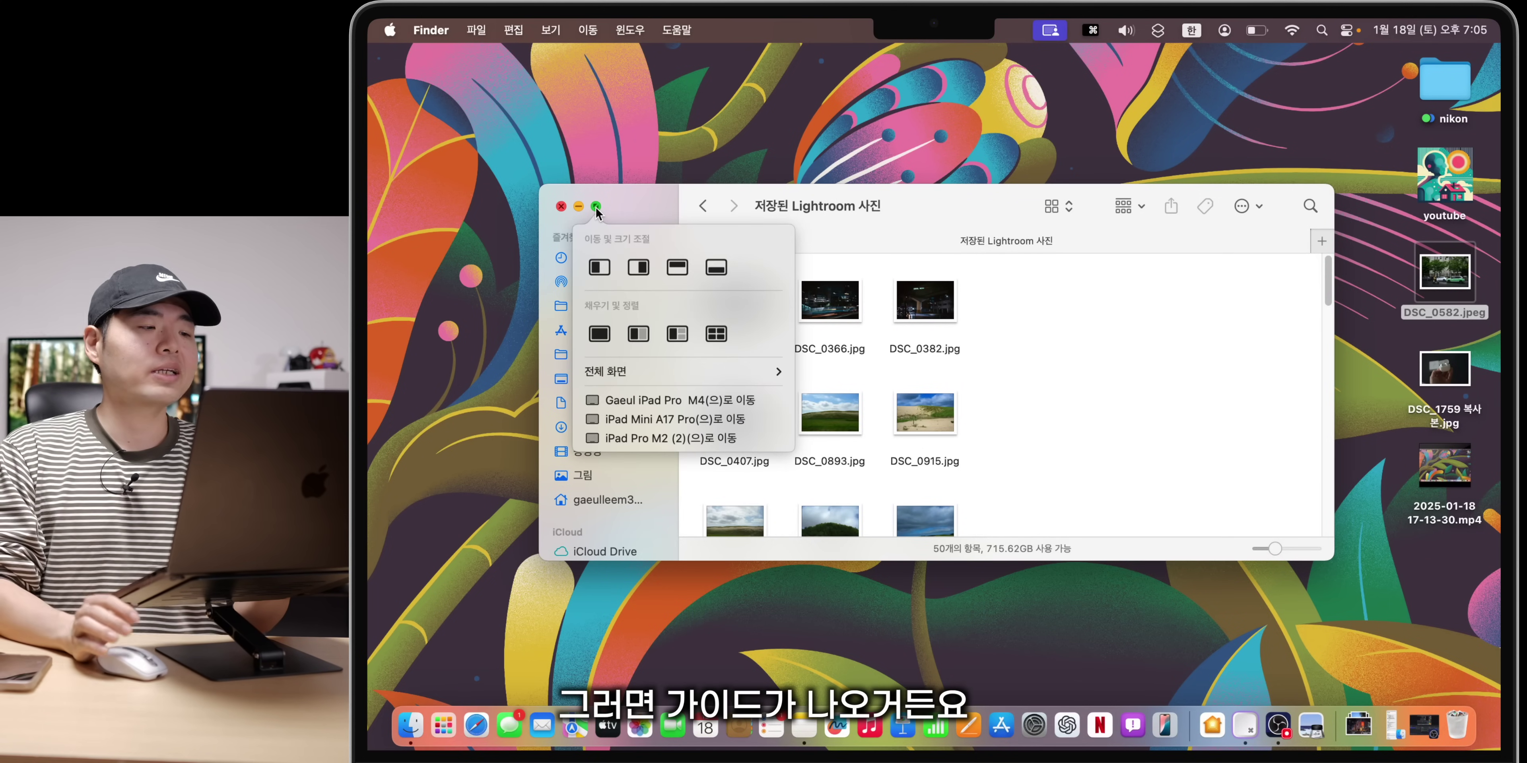
left_click(599, 271)
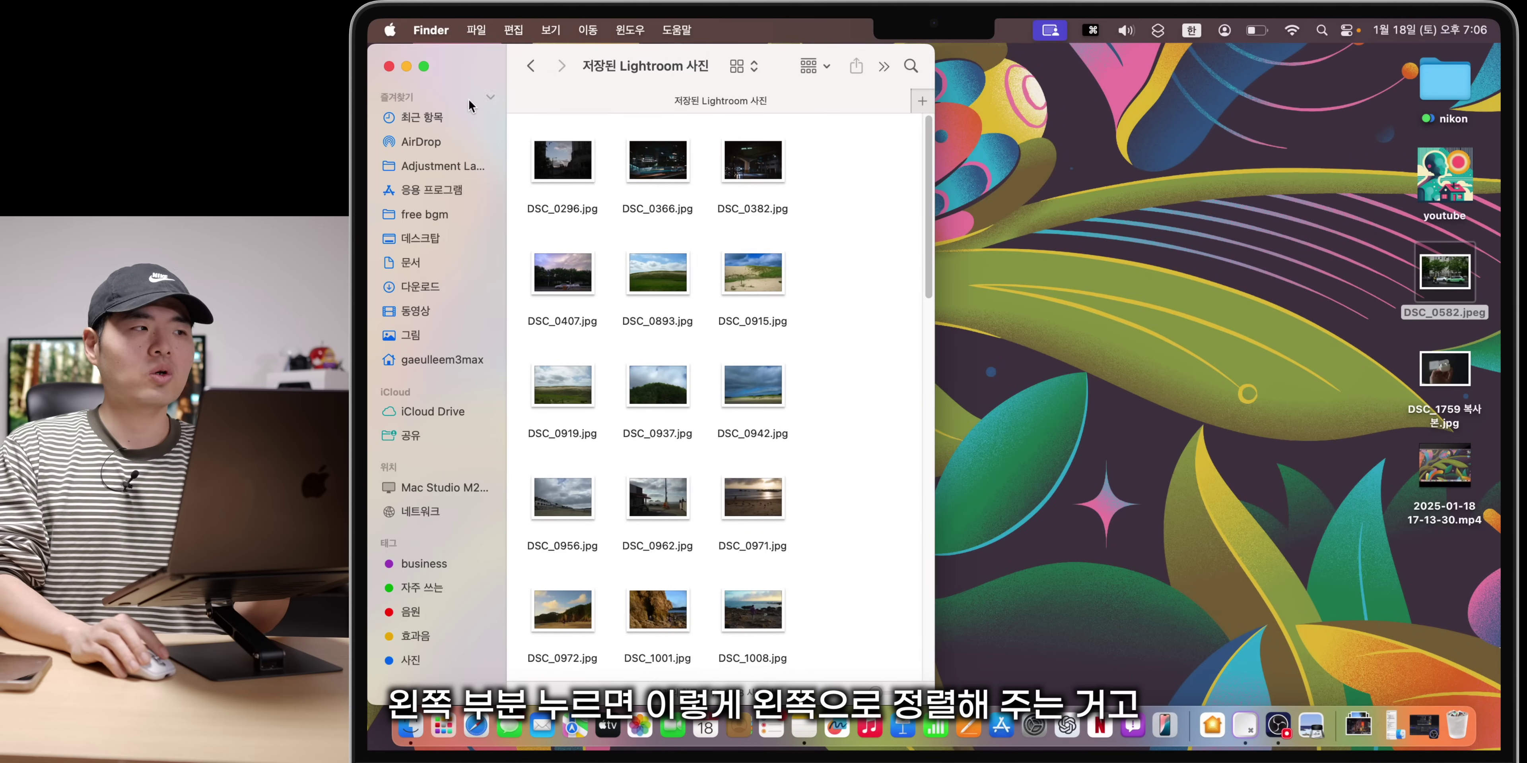
mouse_move(424, 68)
left_click(465, 126)
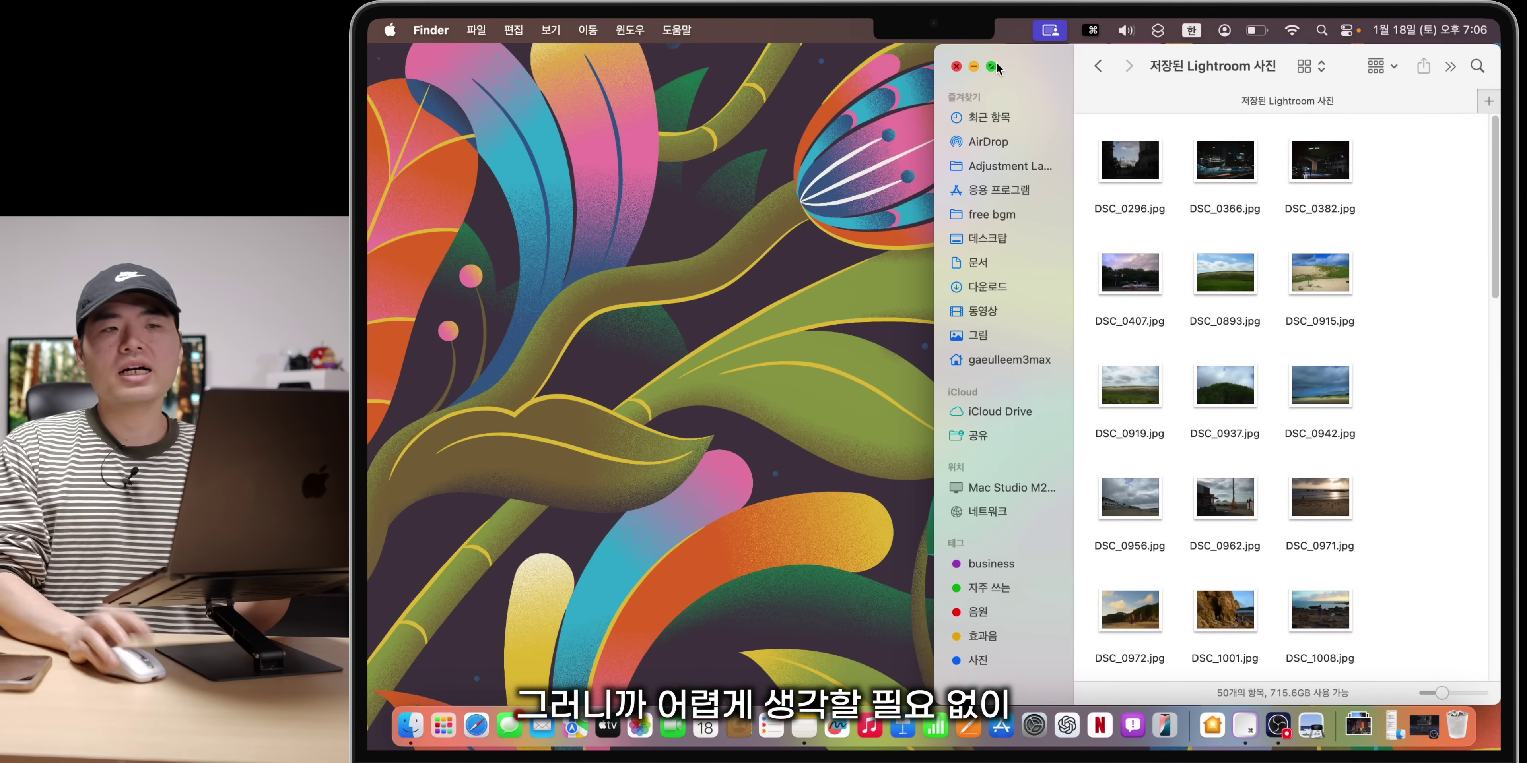
mouse_move(995, 68)
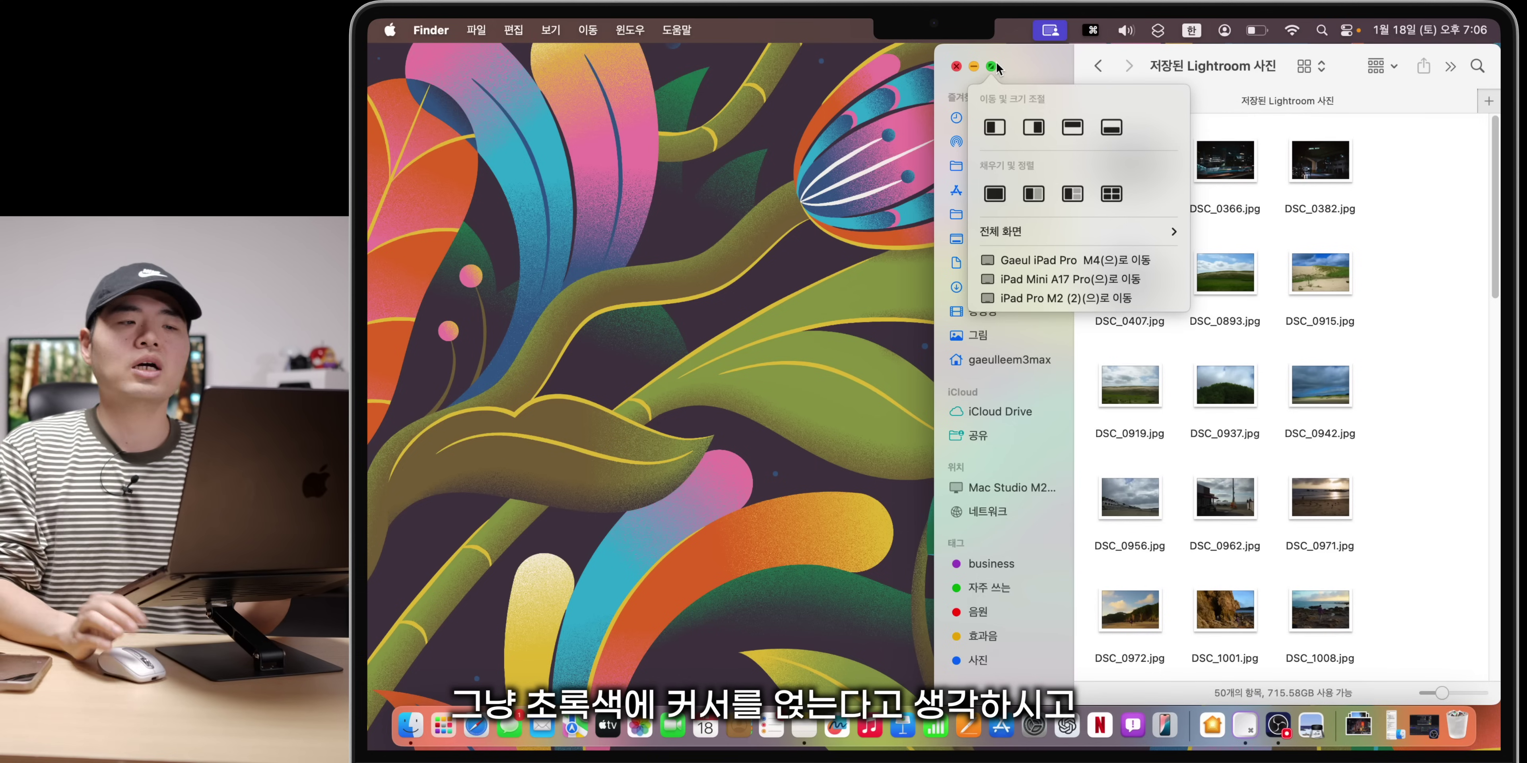
left_click(1072, 127)
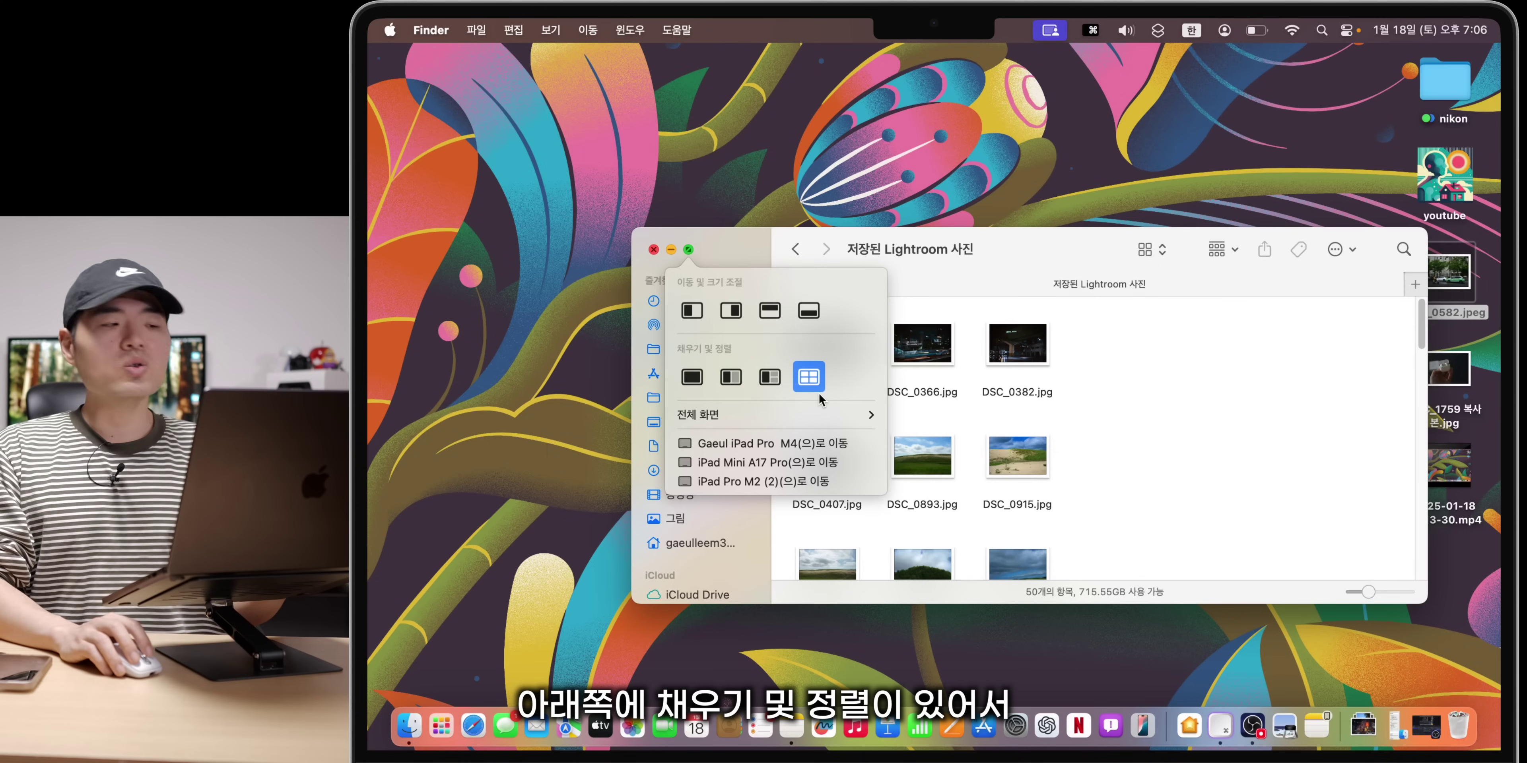
left_click(701, 380)
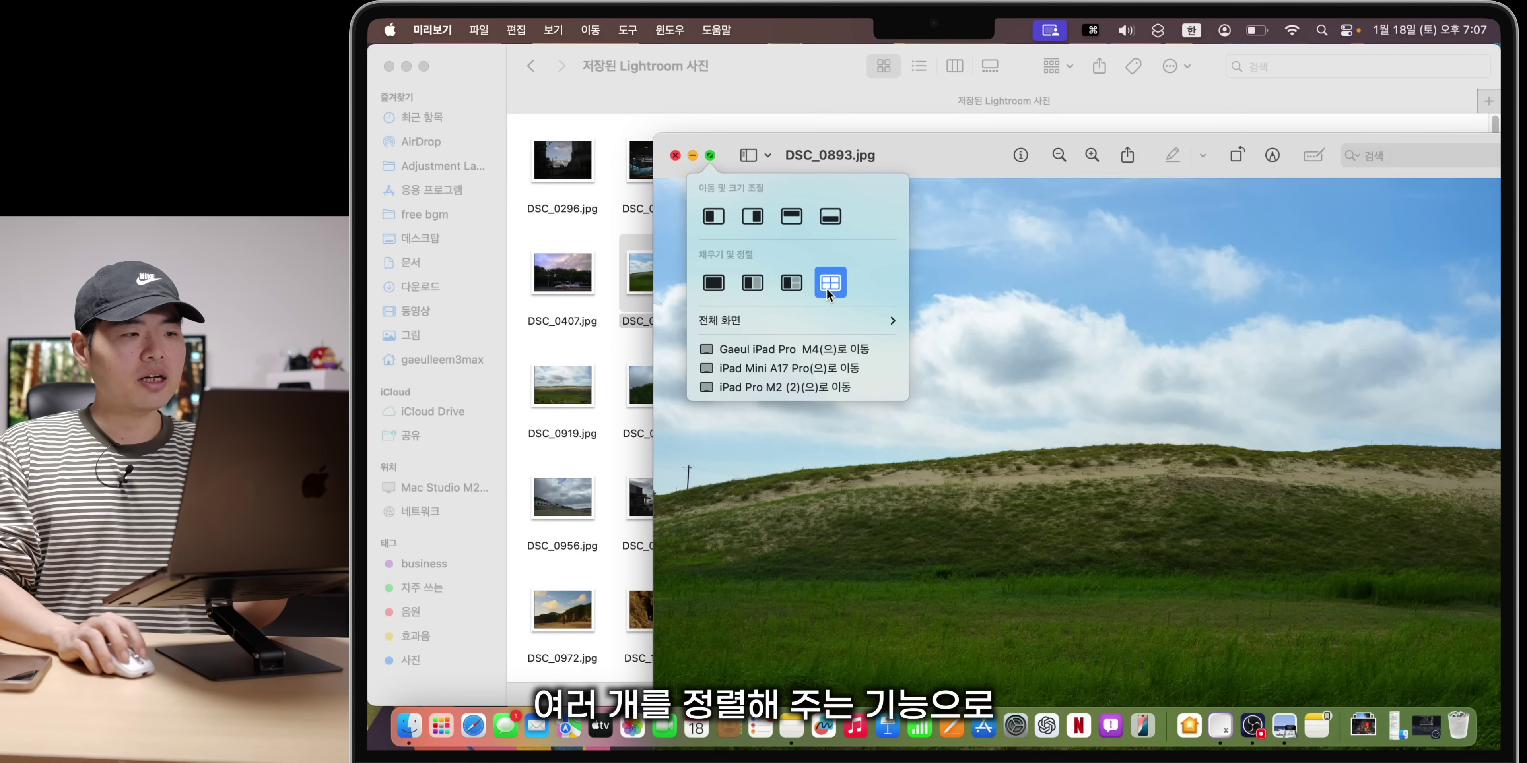
Step: Arrange DSC_0893.jpg beside the Finder window, and place DSC_0937.jpg in the left half with the other two windows in the right quarters
left_click(752, 285)
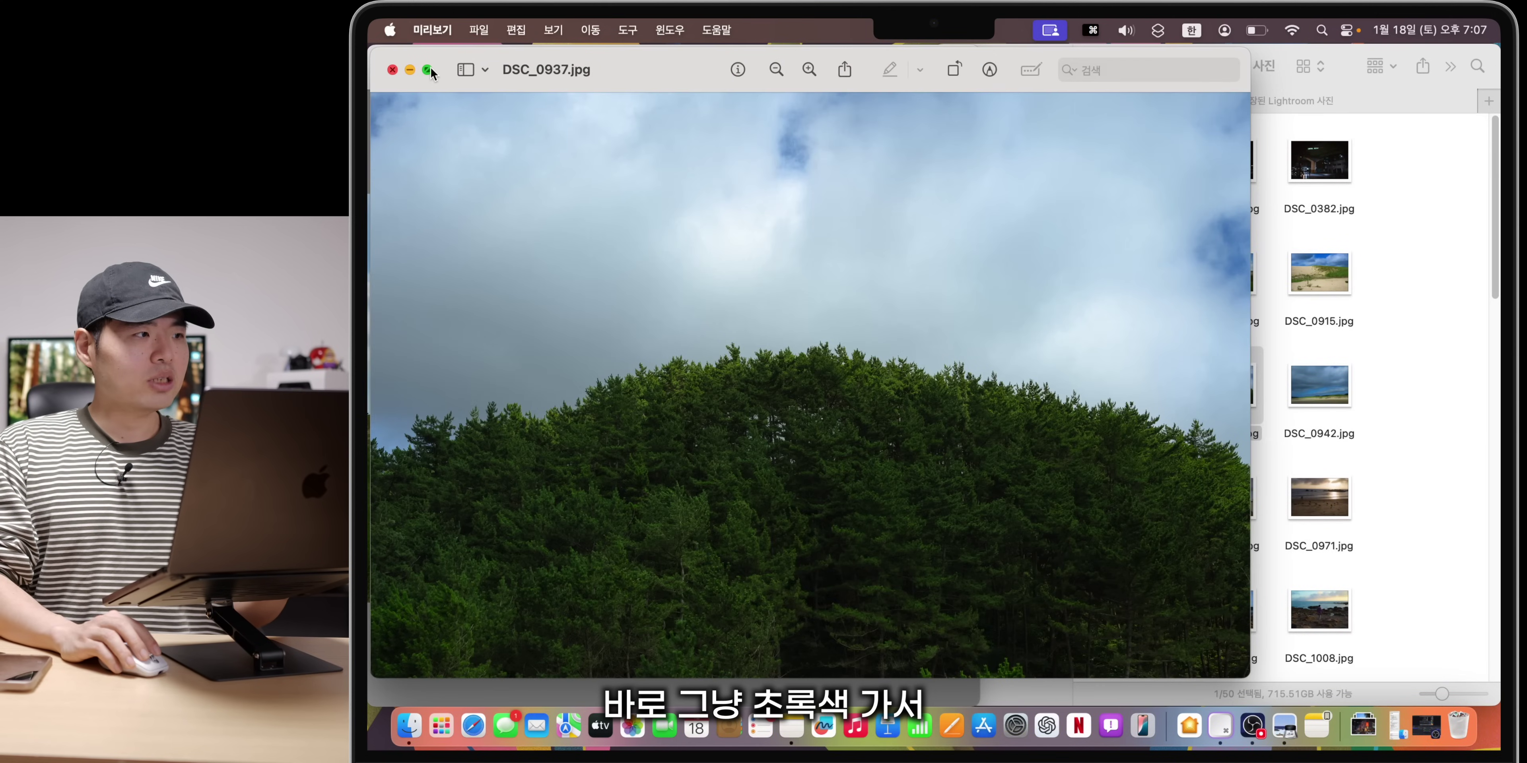
mouse_move(428, 68)
left_click(512, 199)
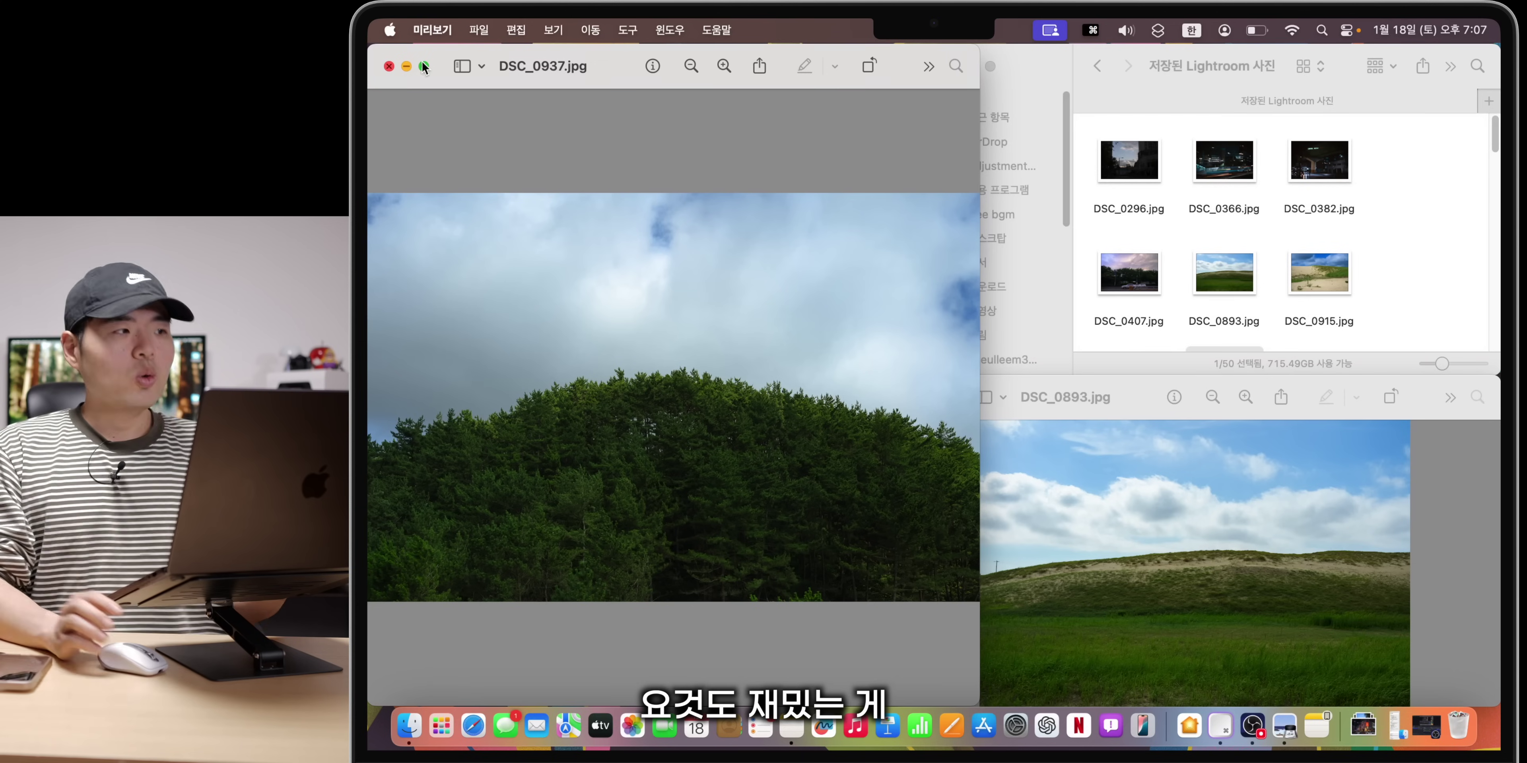
Step: Centre the DSC_0937.jpg window with a margin around it, and arrange it in the right half with DSC_0893.jpg in the left half
mouse_move(424, 66)
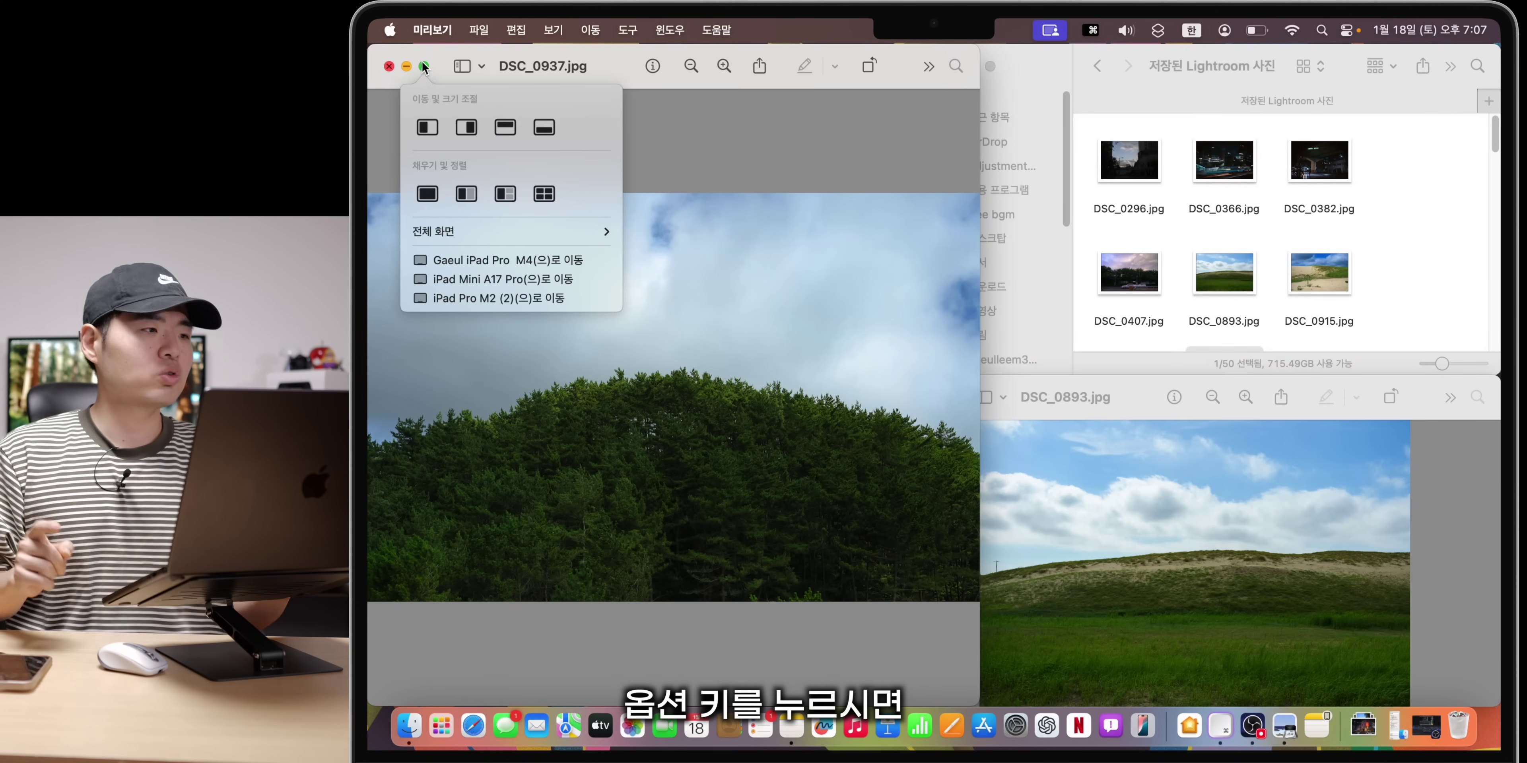
key("alt")
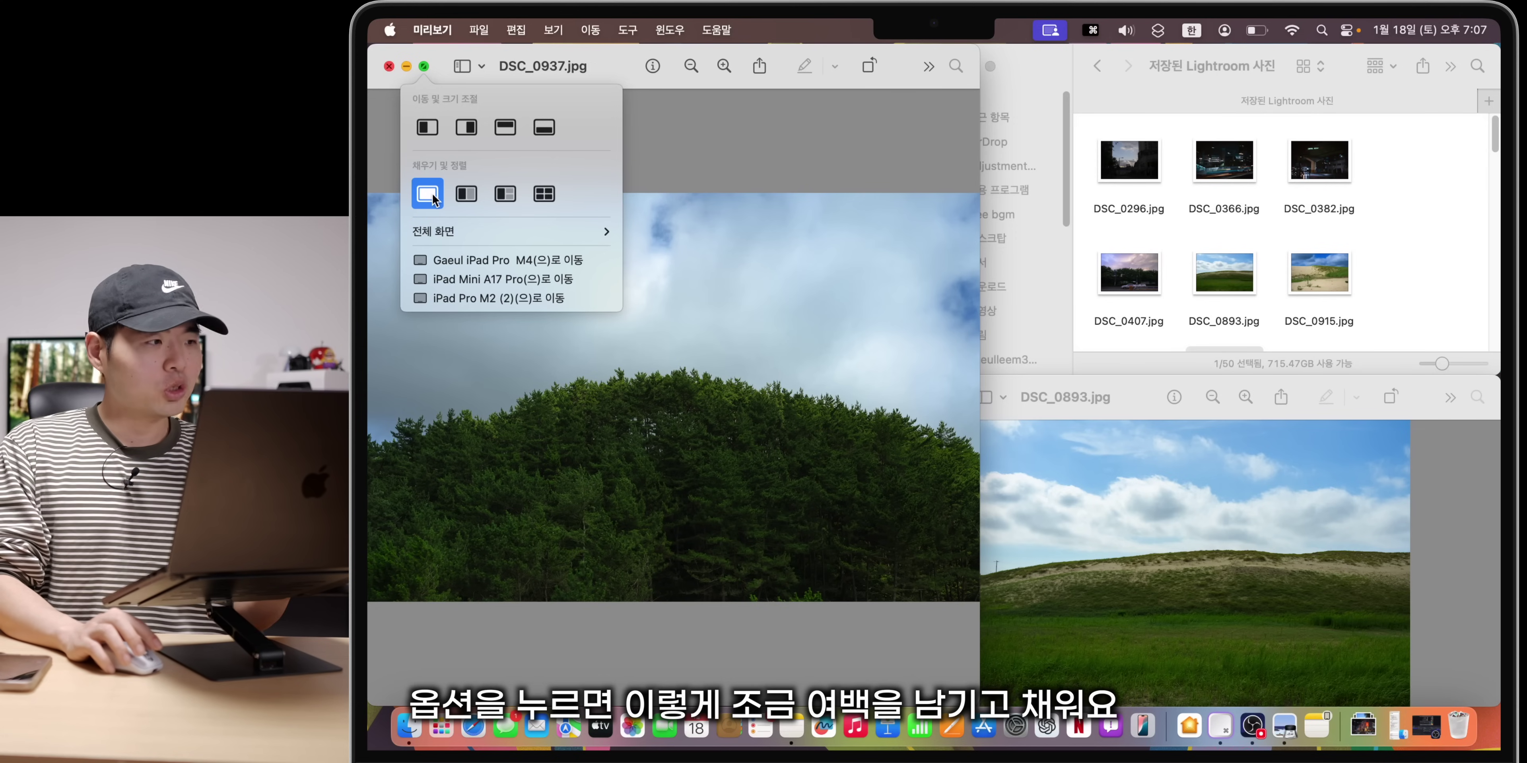
key("alt")
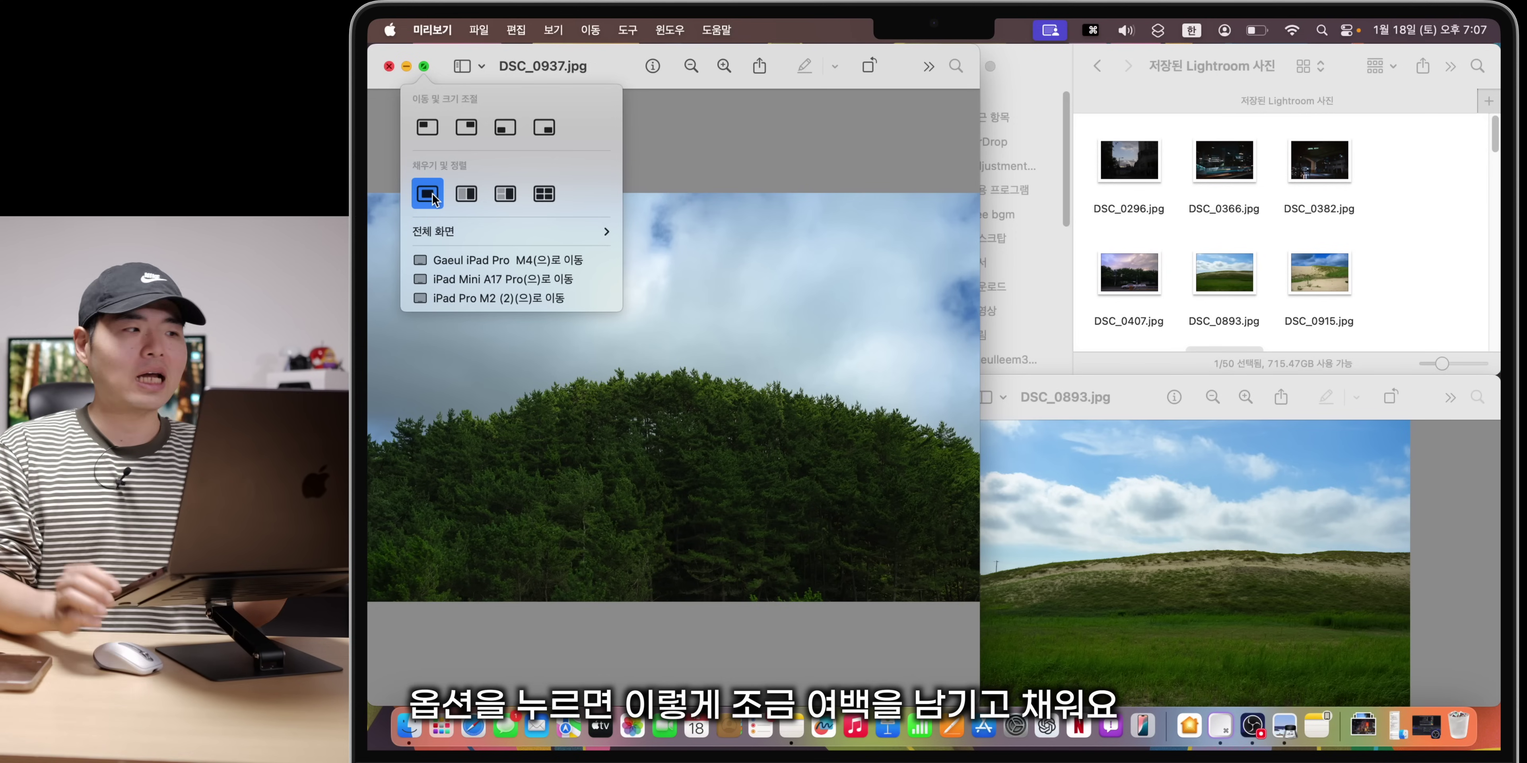
left_click(428, 193, "alt")
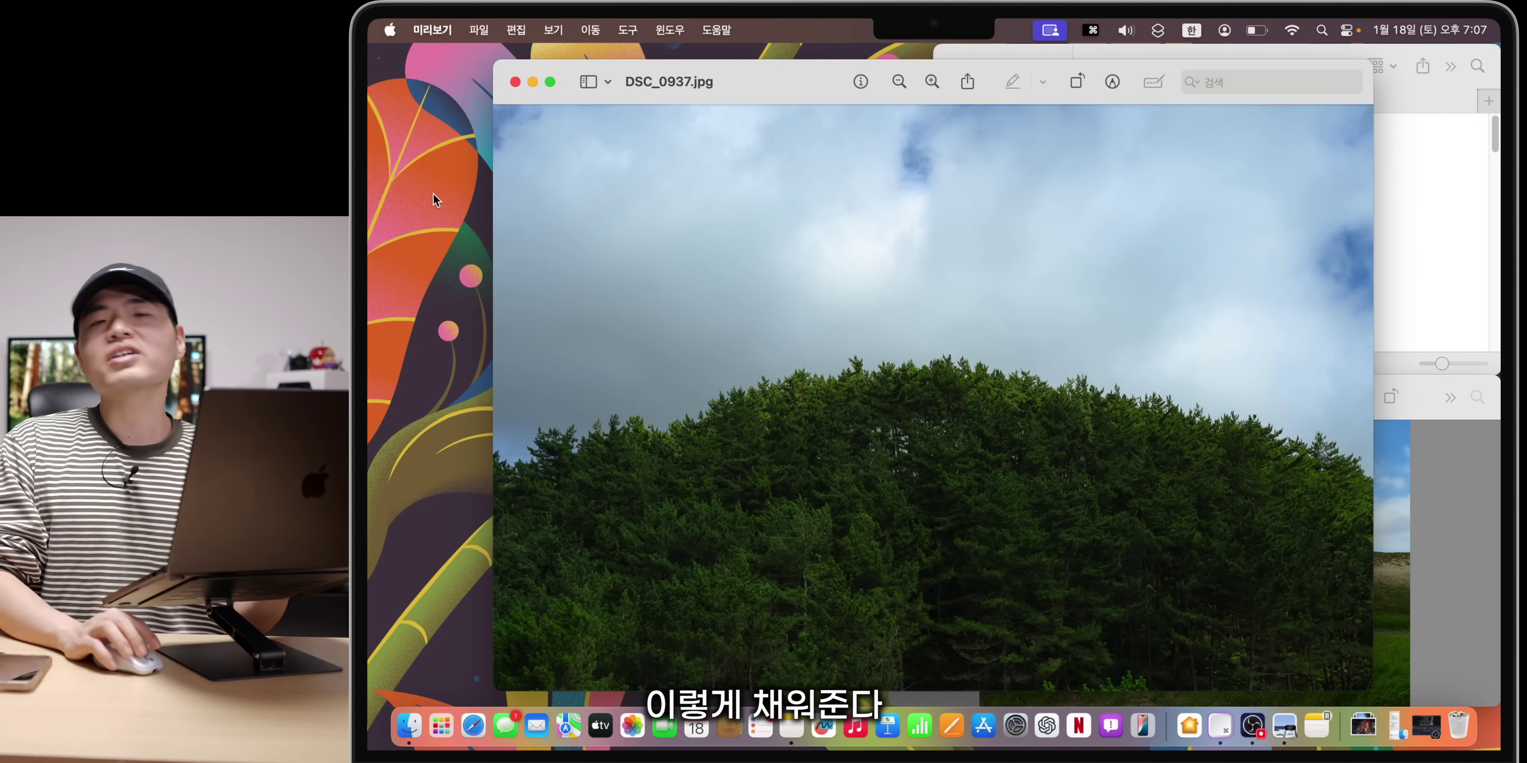
mouse_move(550, 82)
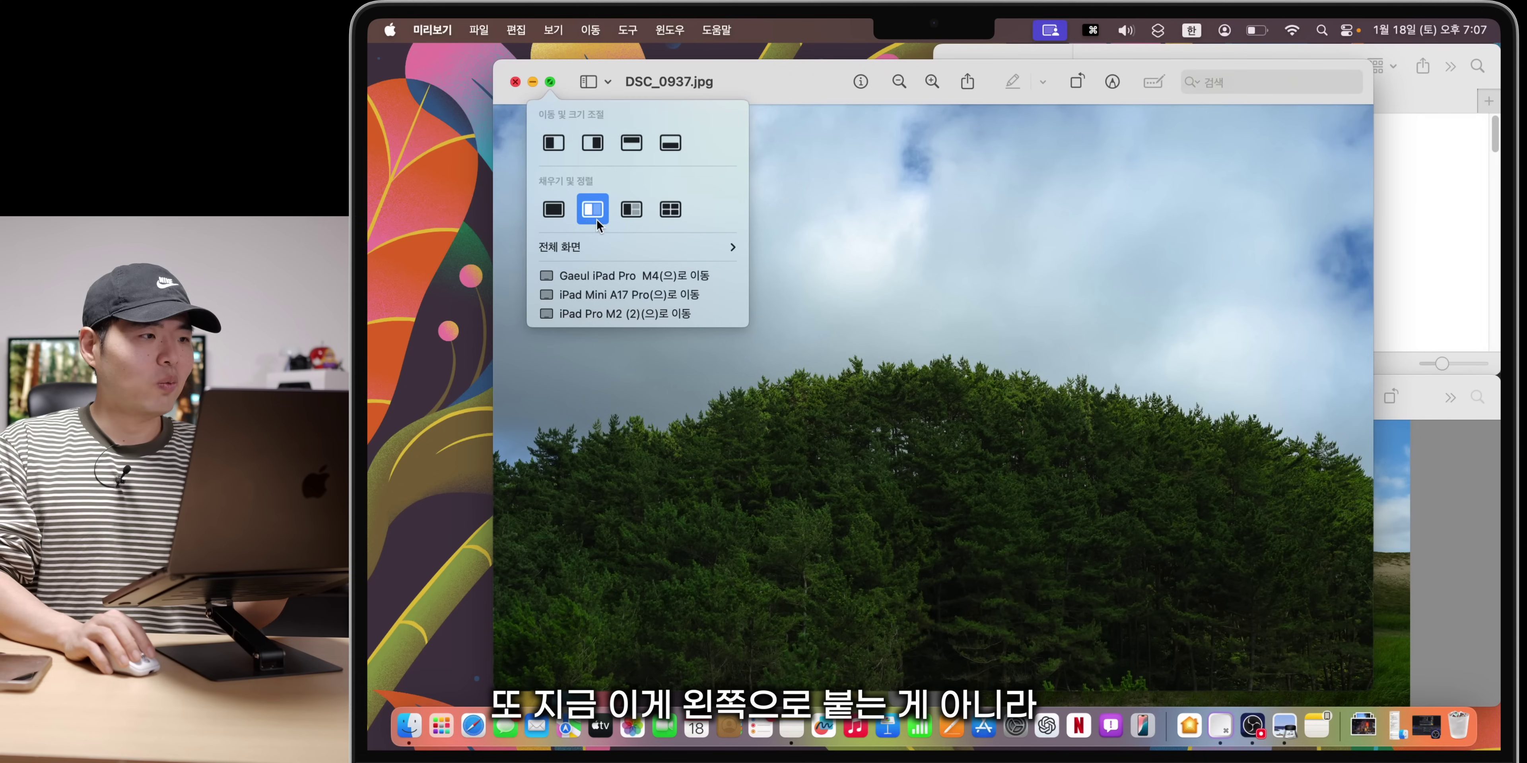
key("alt")
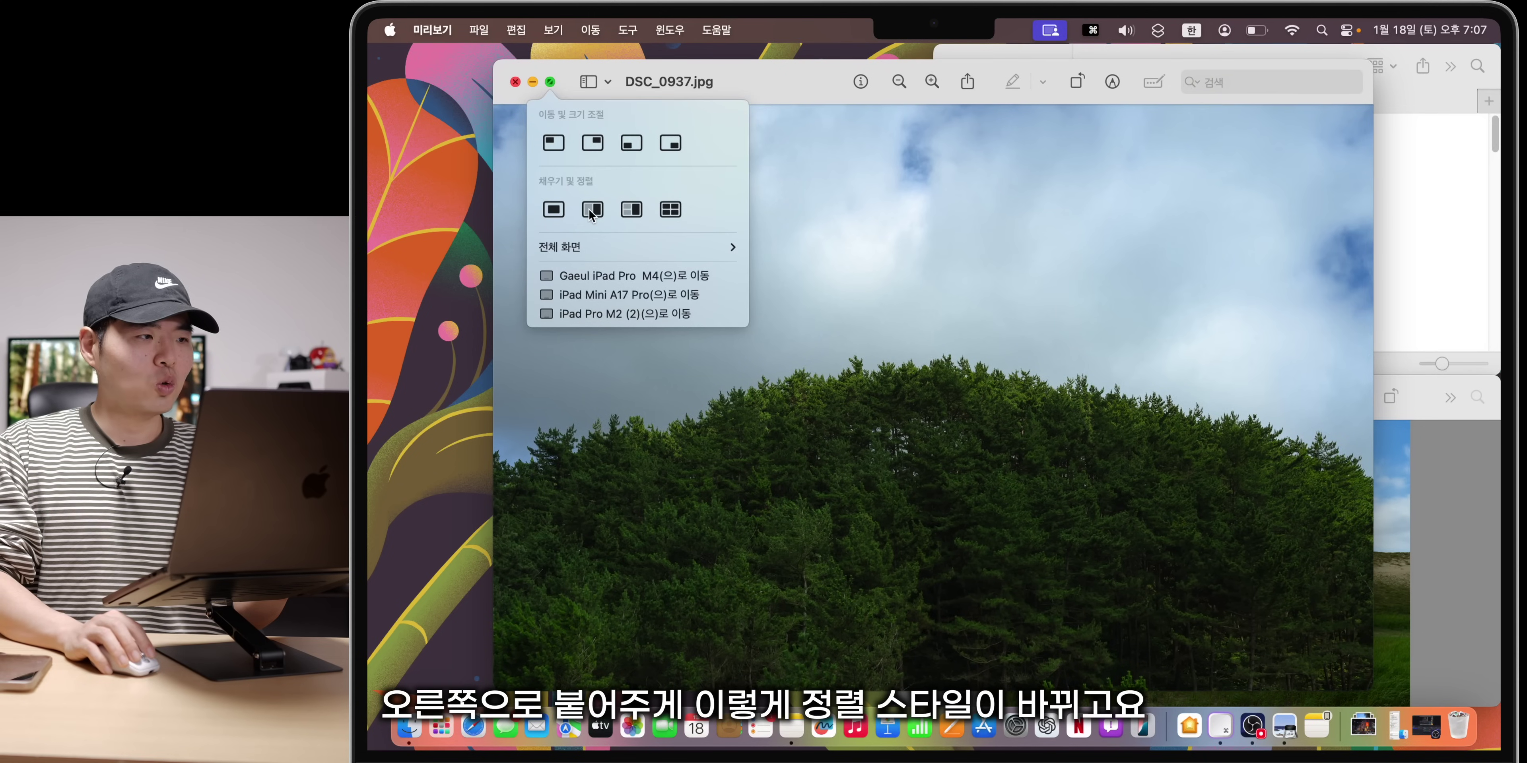
left_click(594, 211)
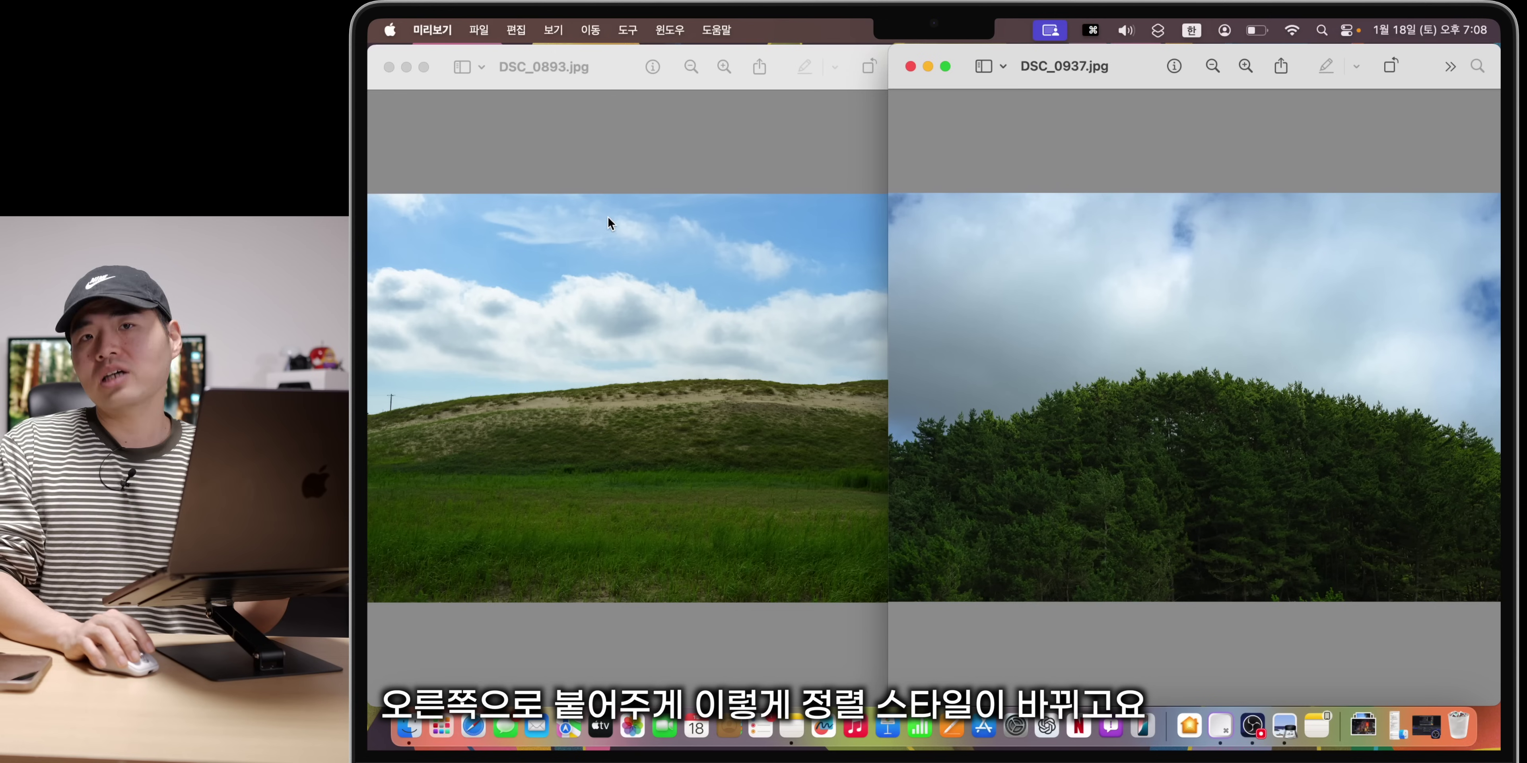
Step: Bring the DSC_0893.jpg window forward and place it in the top-left quarter of the screen
left_click(662, 195)
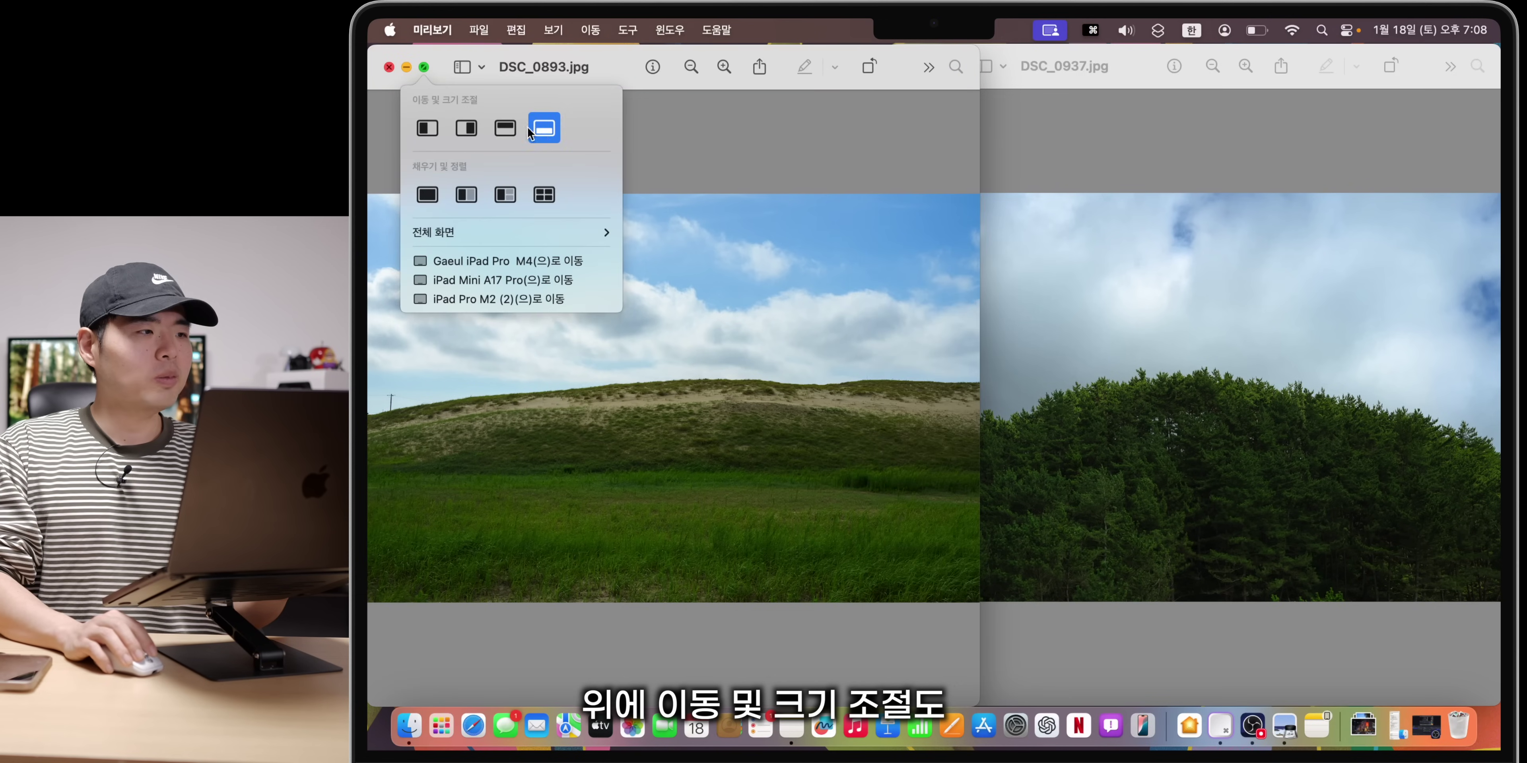
key("alt")
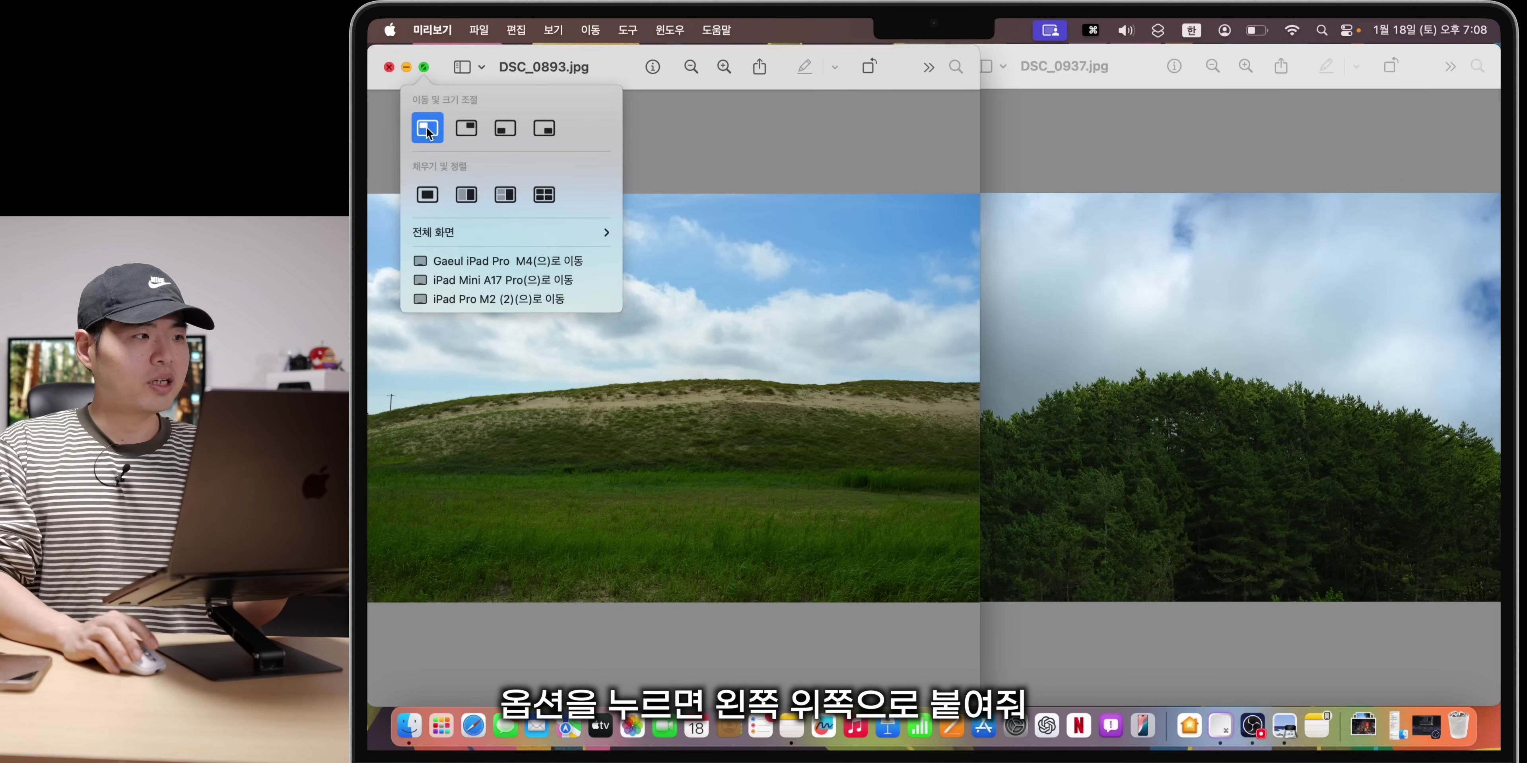
left_click(426, 128, "alt")
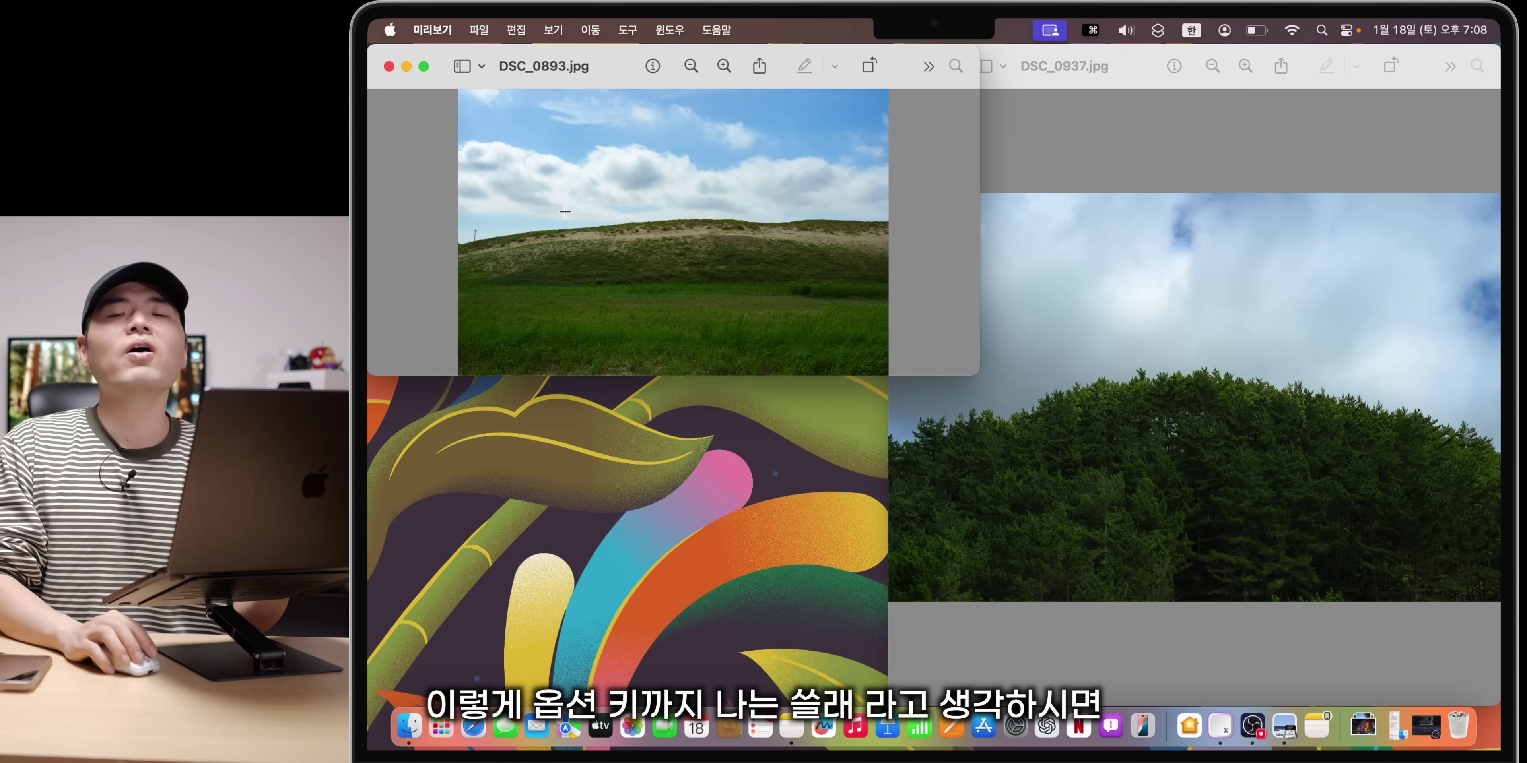
mouse_move(423, 66)
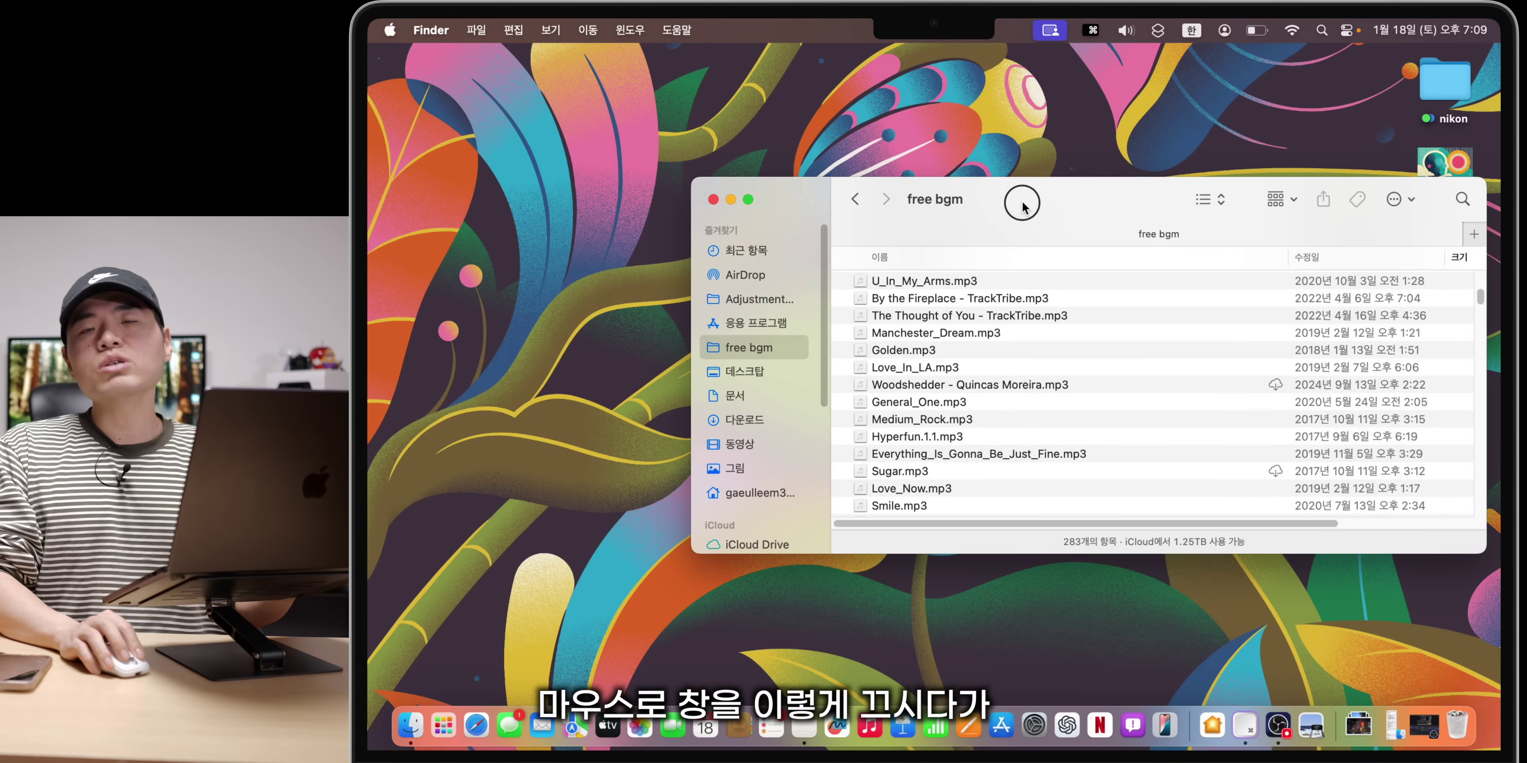
Step: Move the free bgm window around the desktop, and tile it to the left, right, top and bottom halves of the screen in turn
left_click_drag(1016, 198, 1478, 741)
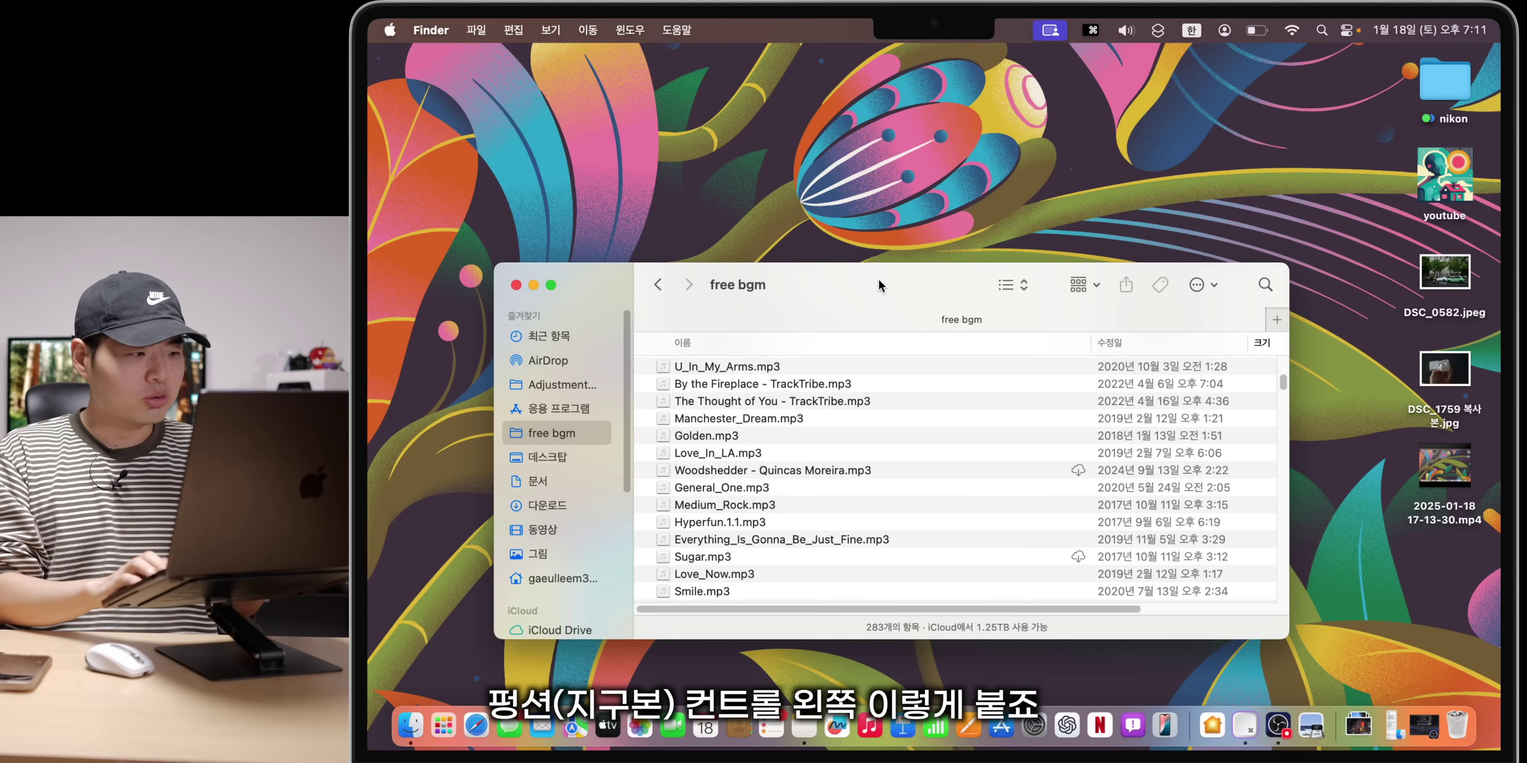
key("ctrl+Left")
key("ctrl+Right")
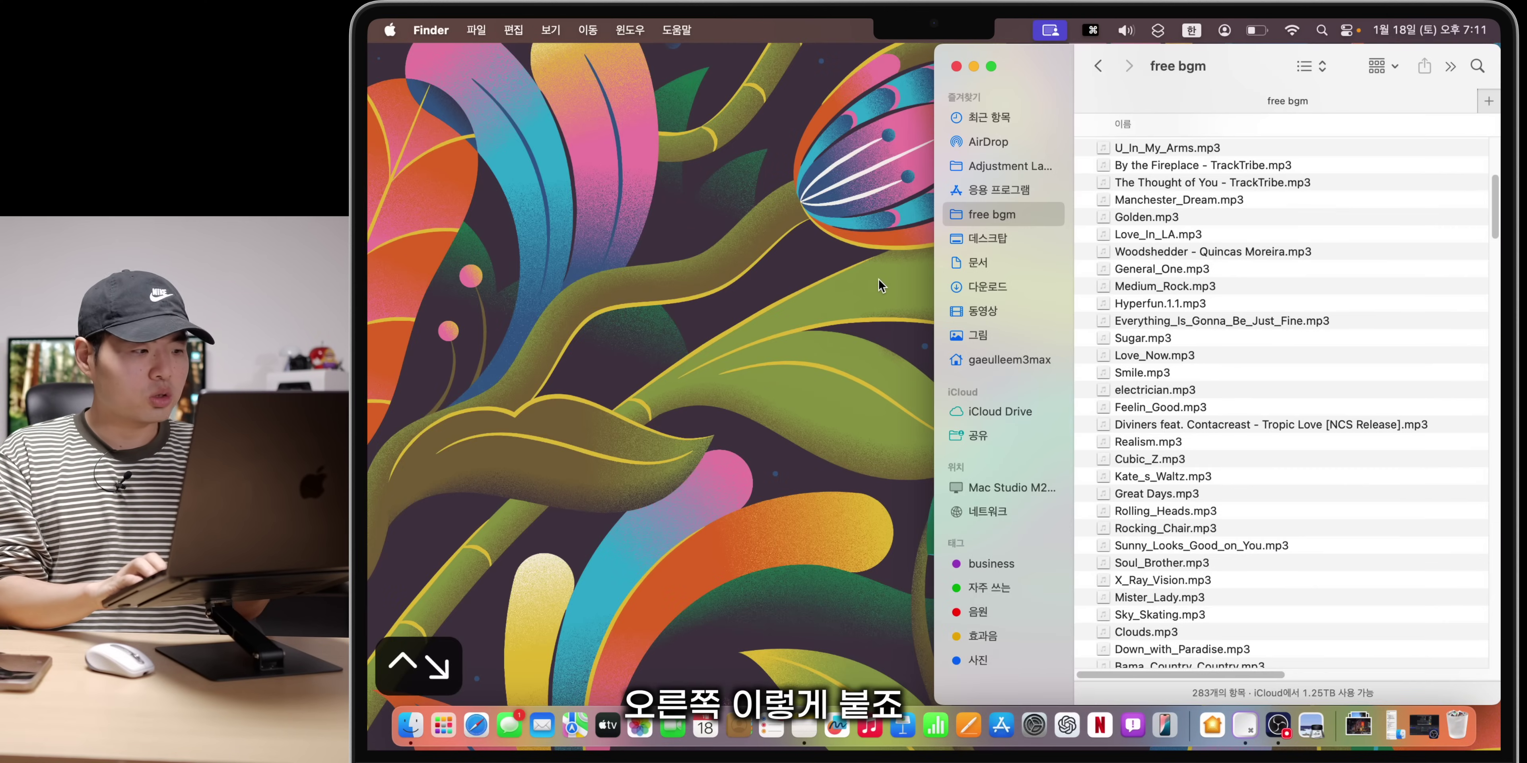
key("ctrl+Up")
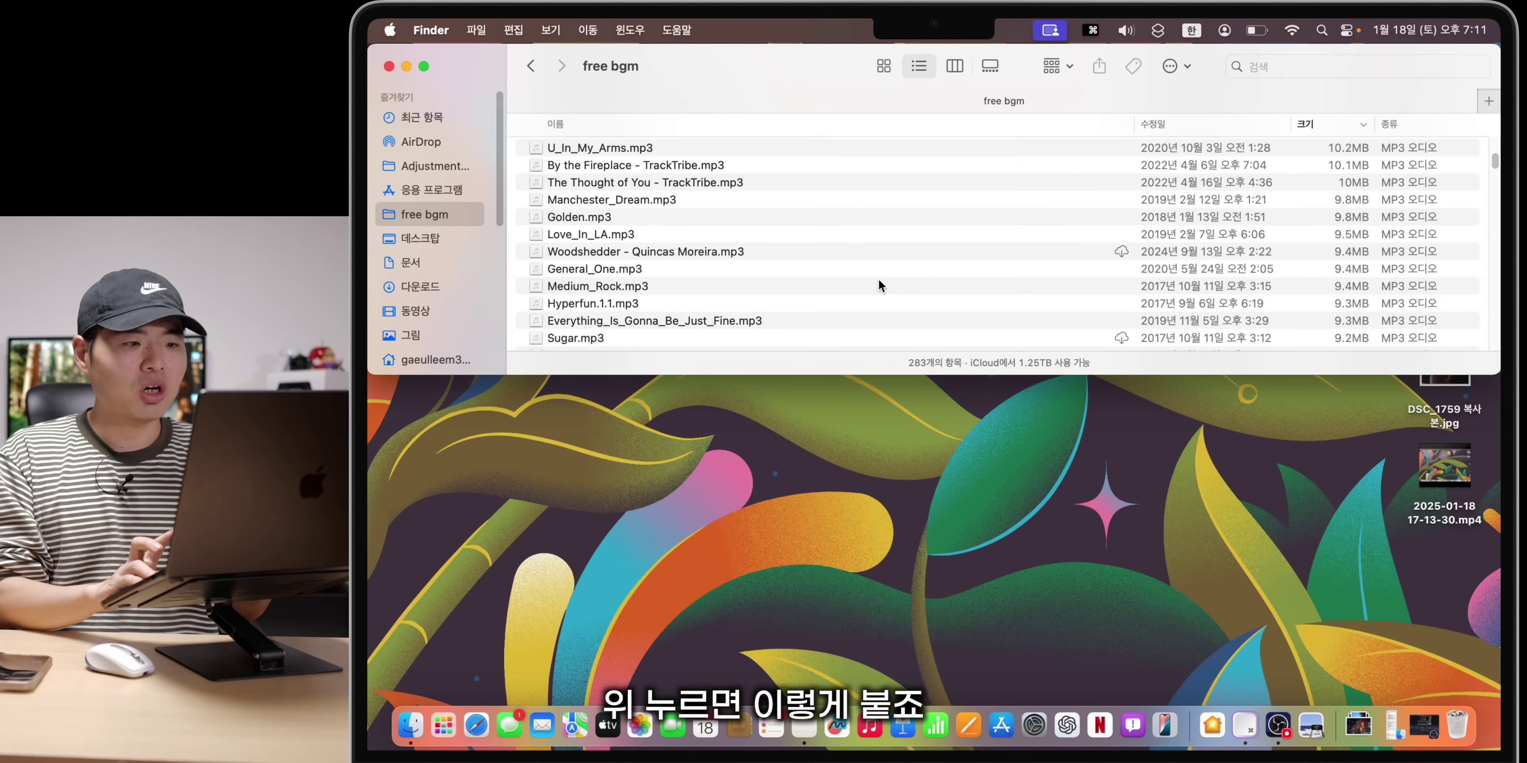
key("ctrl+Down")
Step: Cycle the free bgm window repeatedly through the left, top, right and bottom halves, ending in the left half
key("ctrl+Home")
key("ctrl+Page_Up")
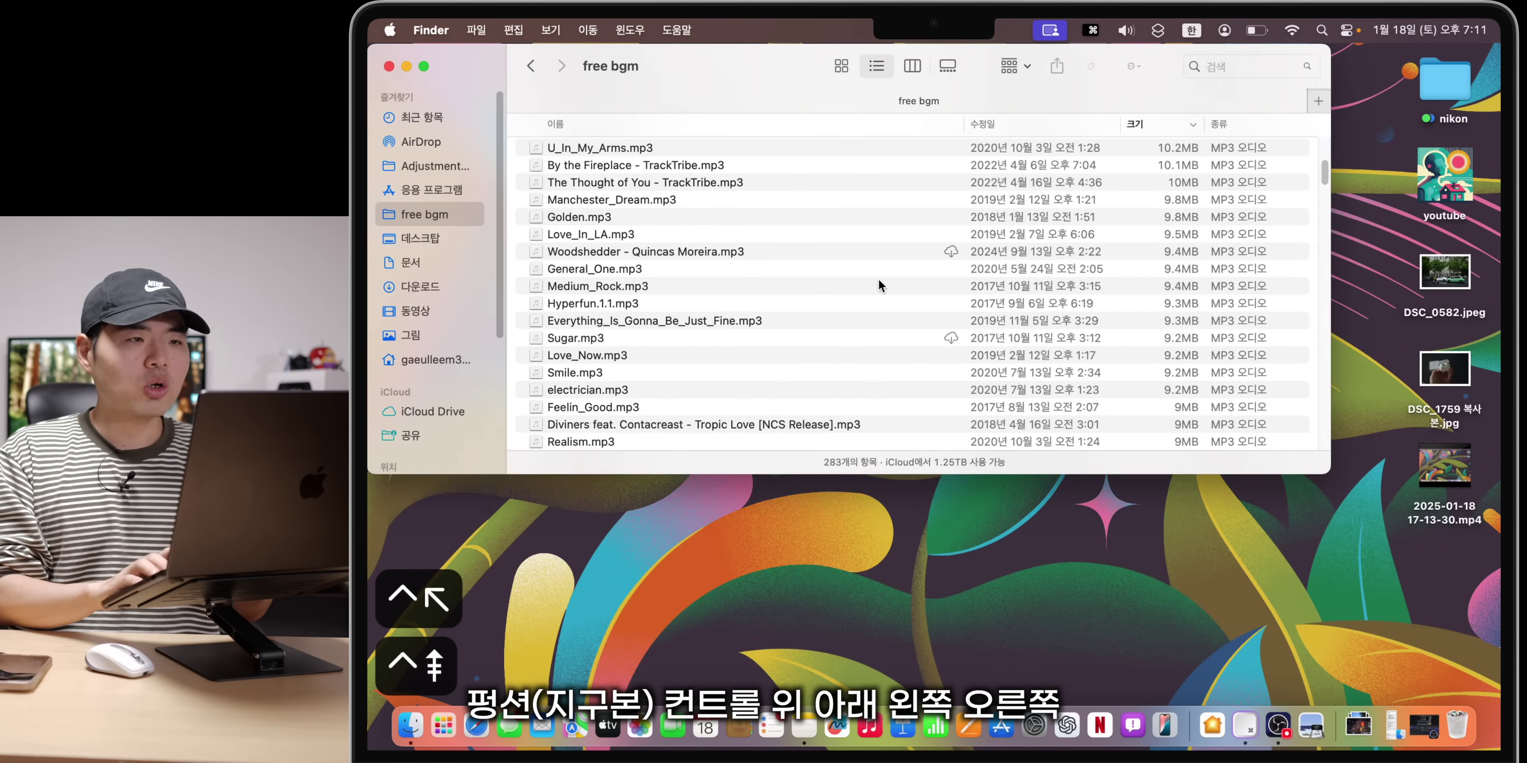
key("ctrl+End")
key("ctrl+Page_Down")
key("ctrl+Home")
key("ctrl+Page_Up")
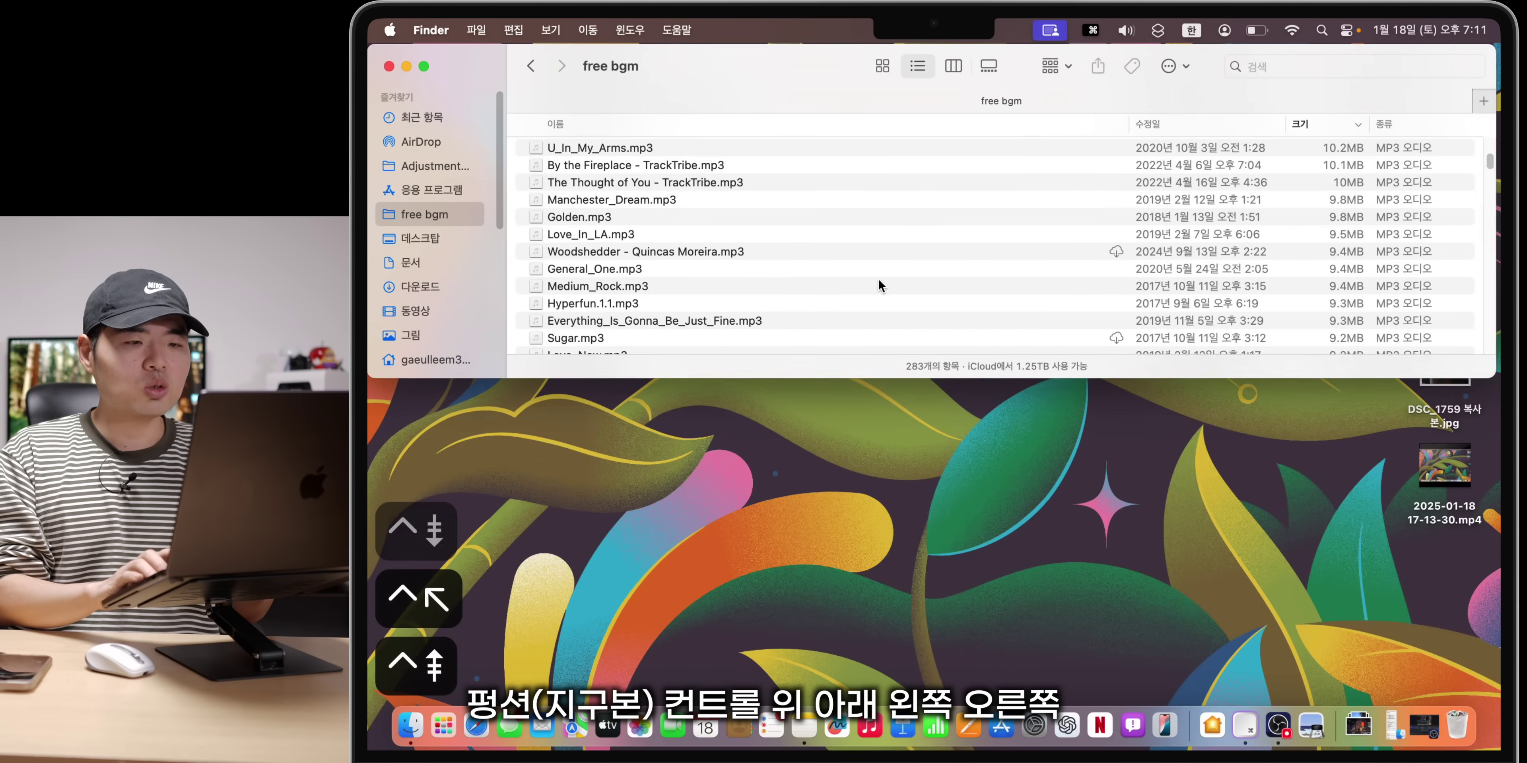
key("ctrl+End")
key("ctrl+Page_Down")
key("ctrl+Home")
key("ctrl+Page_Up")
key("ctrl+End")
key("ctrl+Page_Down")
key("ctrl+Home")
key("ctrl+Page_Up")
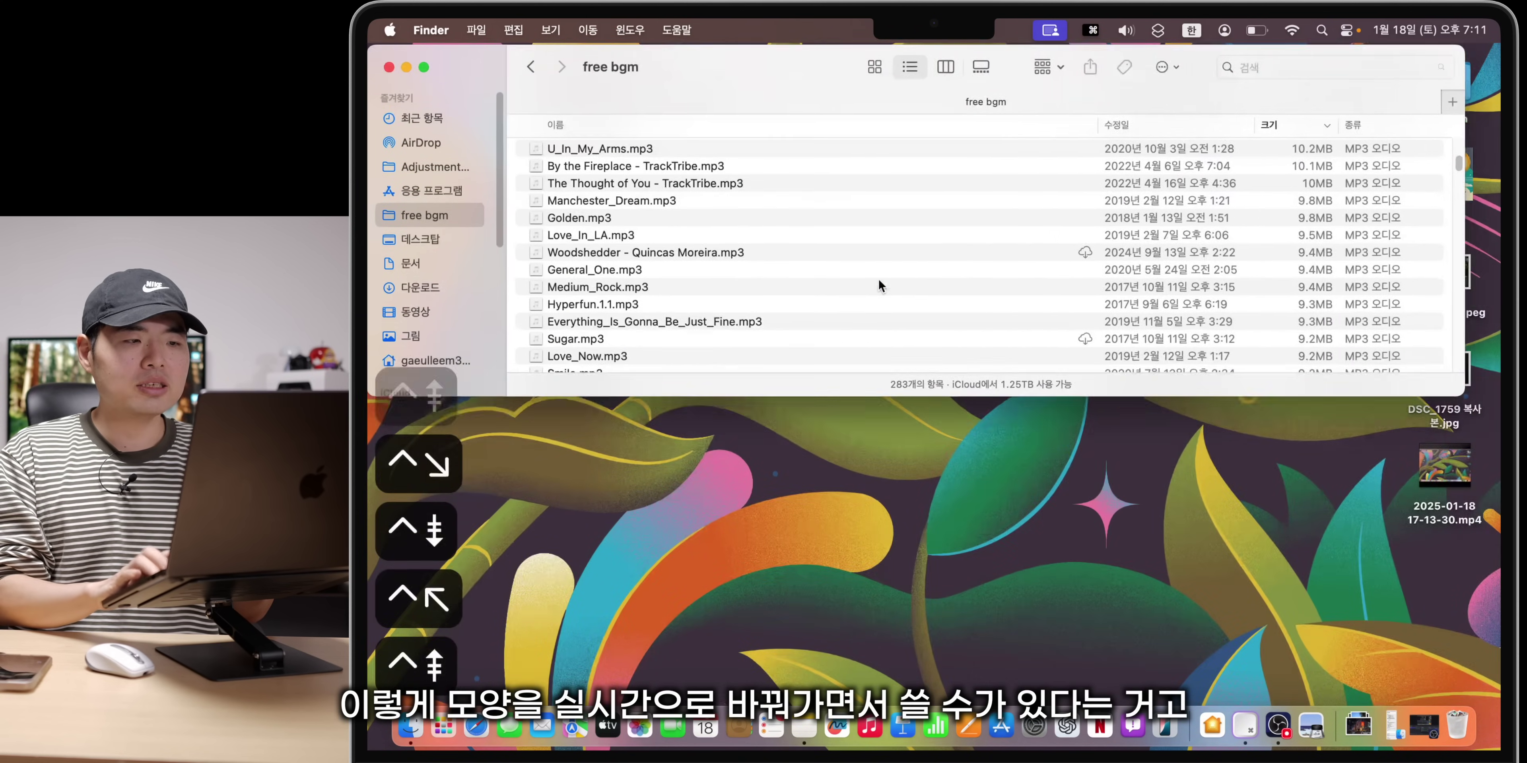
key("ctrl+End")
key("ctrl+Page_Down")
key("ctrl+Home")
key("ctrl+Page_Up")
key("ctrl+End")
key("ctrl+Page_Down")
key("ctrl+Home")
key("ctrl+Page_Up")
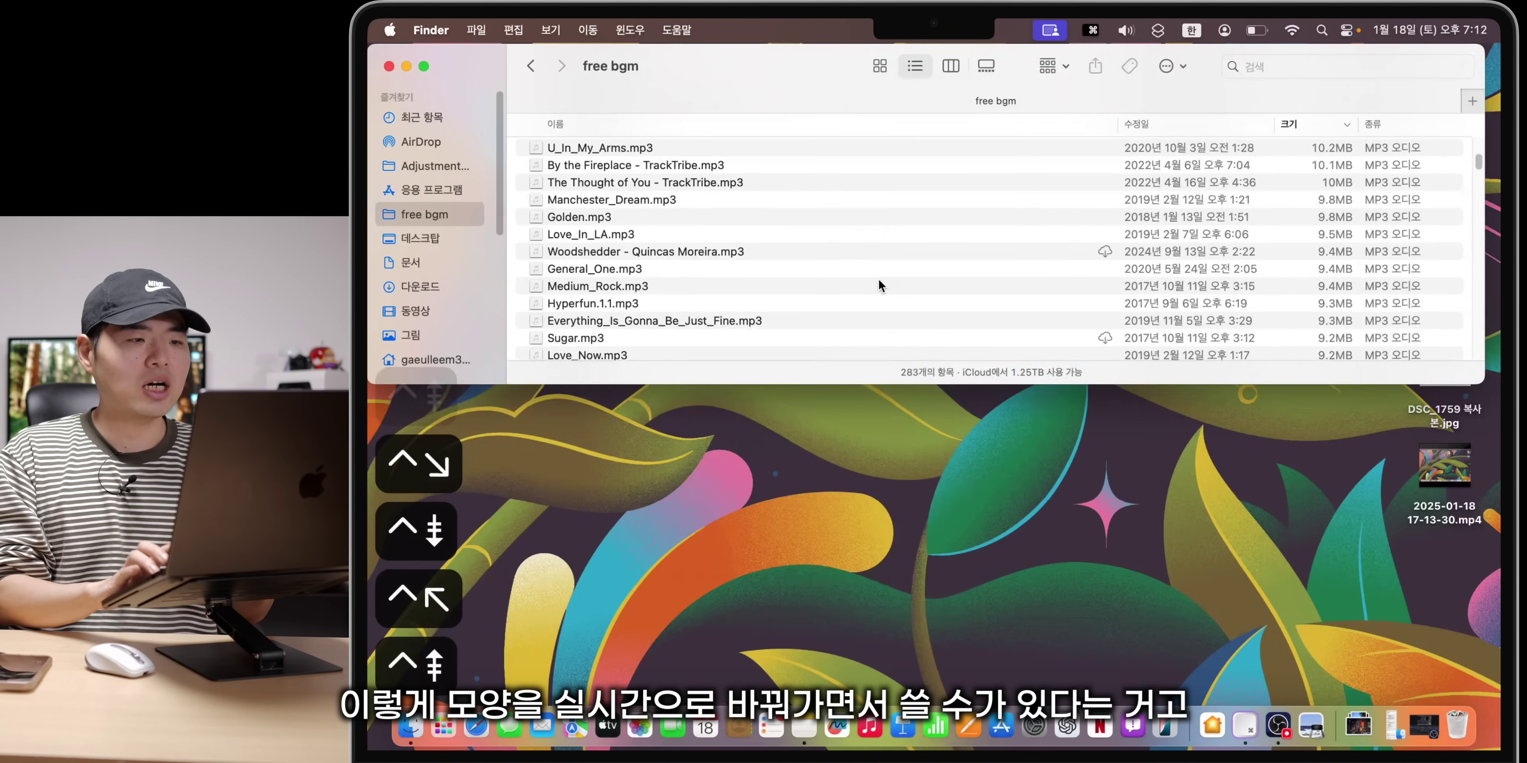
key("ctrl+End")
key("ctrl+Page_Down")
key("ctrl+Home")
key("ctrl+Page_Up")
key("ctrl+End")
key("ctrl+Page_Down")
key("ctrl+Home")
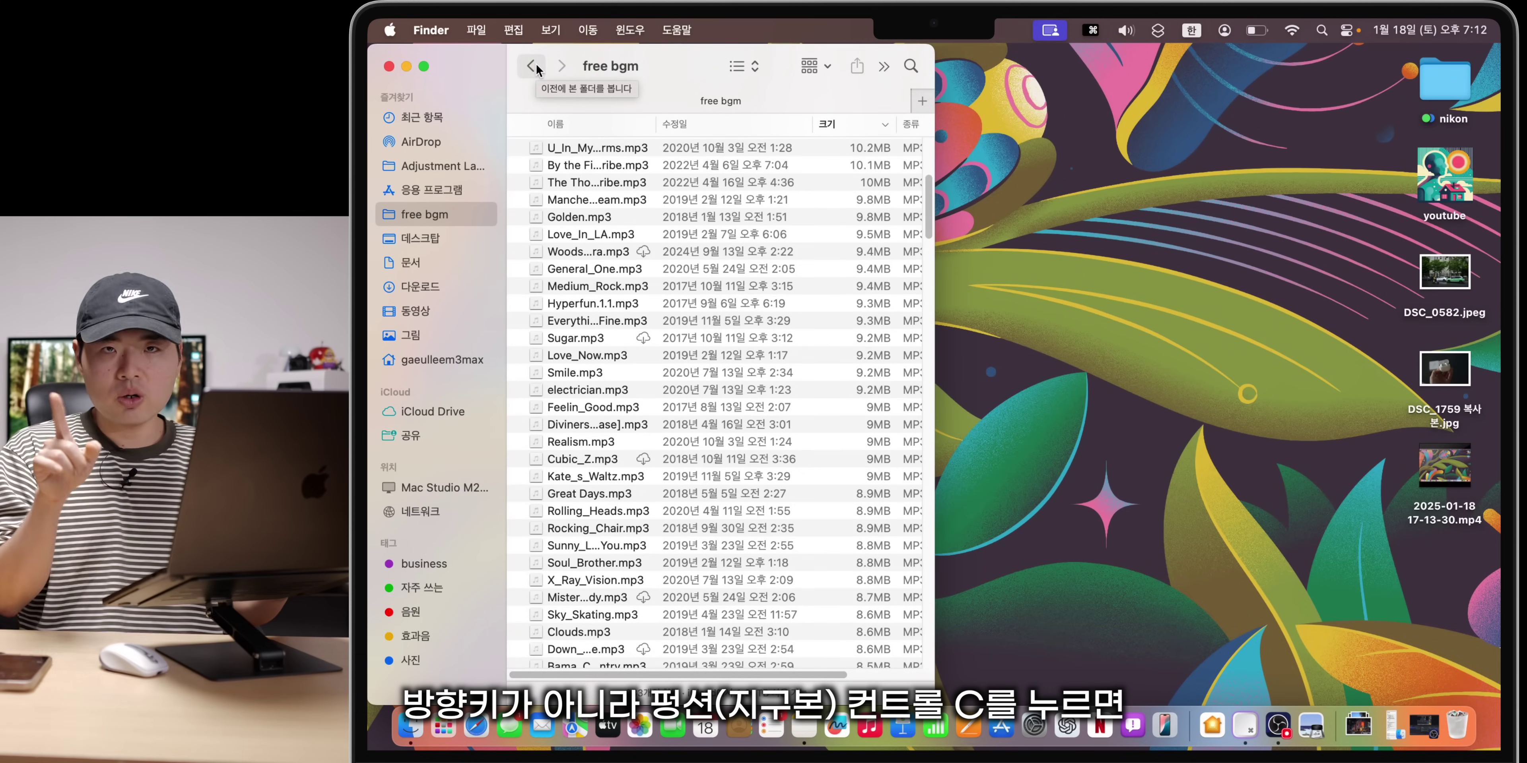
Step: Centre the free bgm window on the screen, and switch it back and forth between centred and filling the screen
key("ctrl+c")
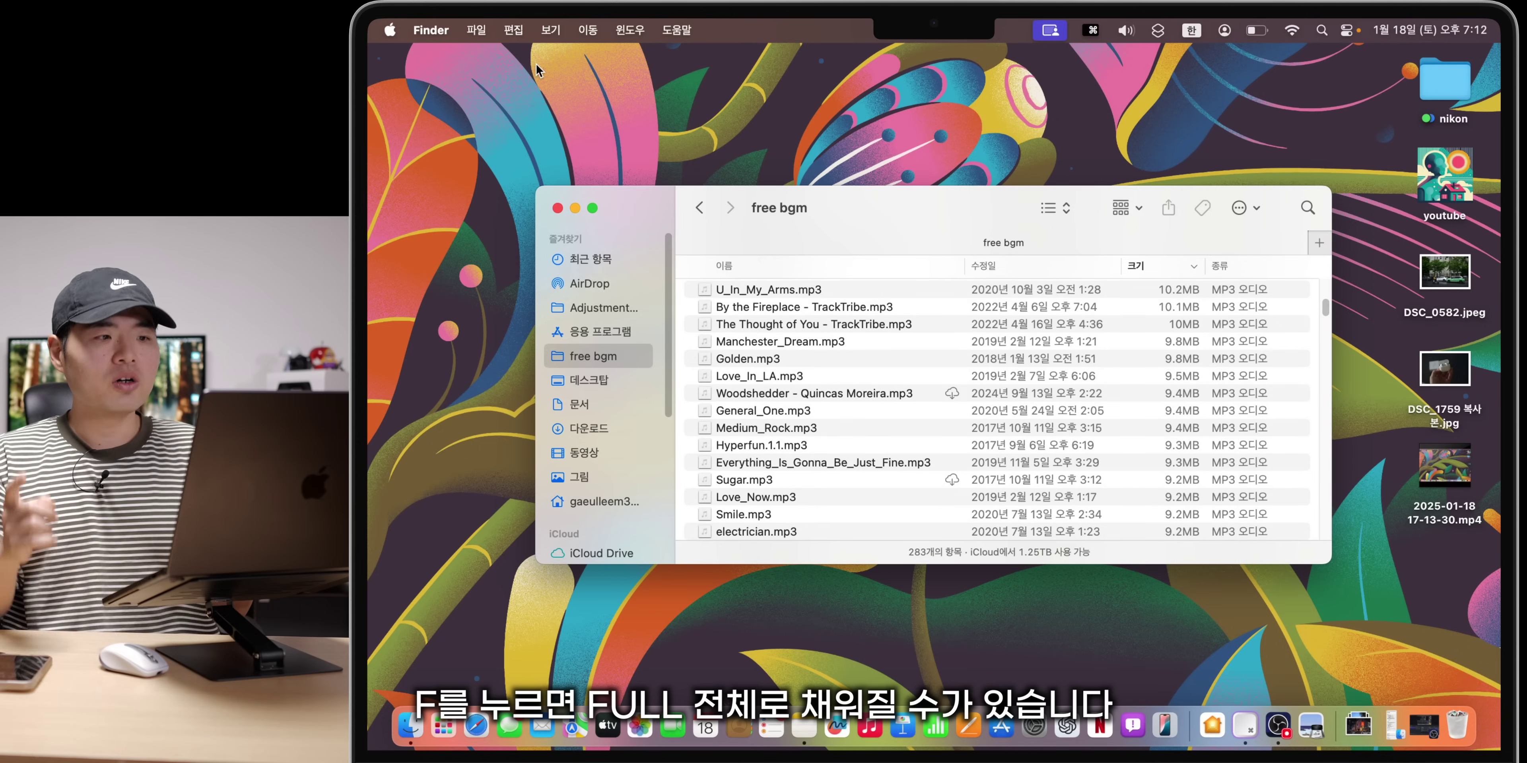
key("ctrl+f")
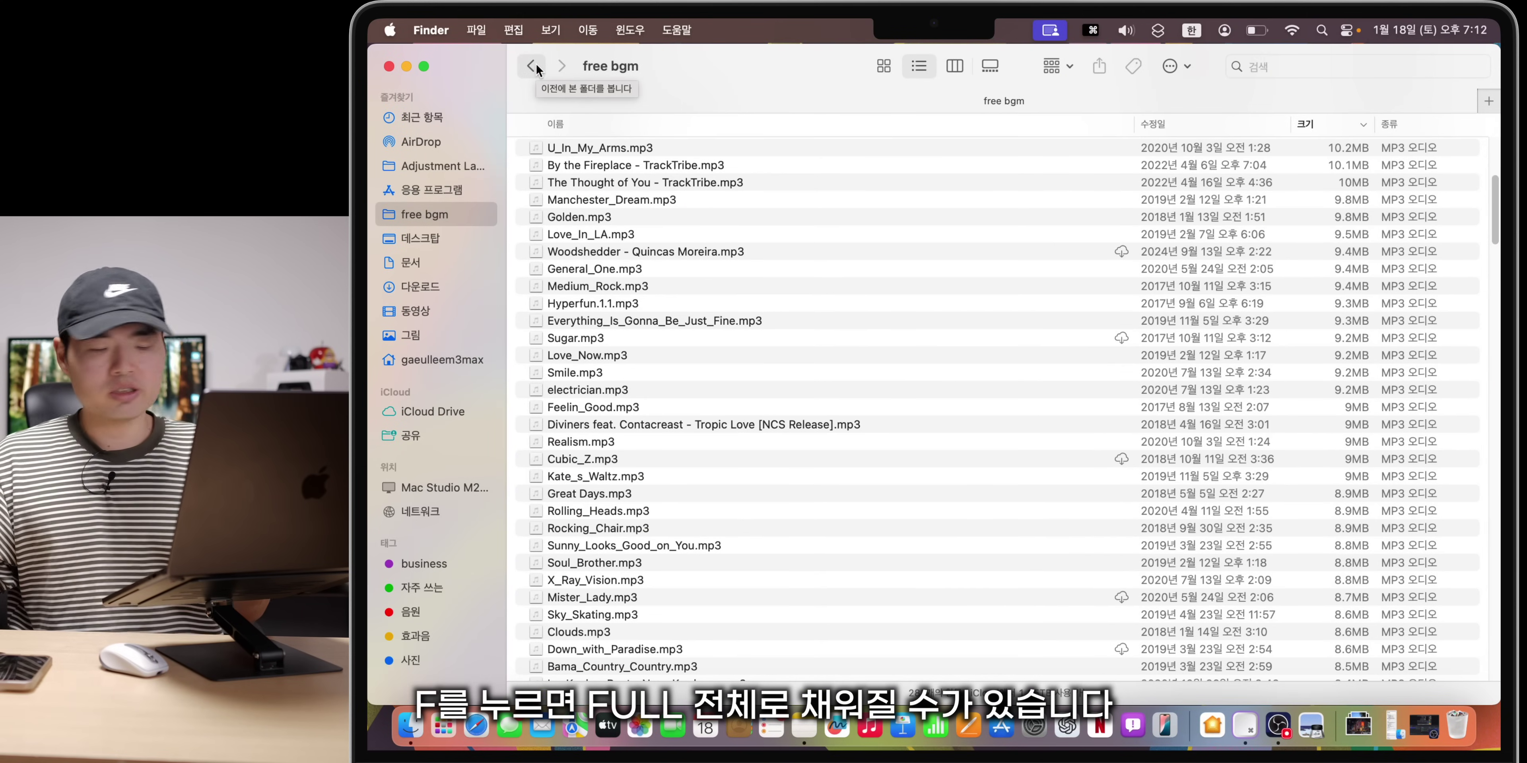
key("ctrl+c")
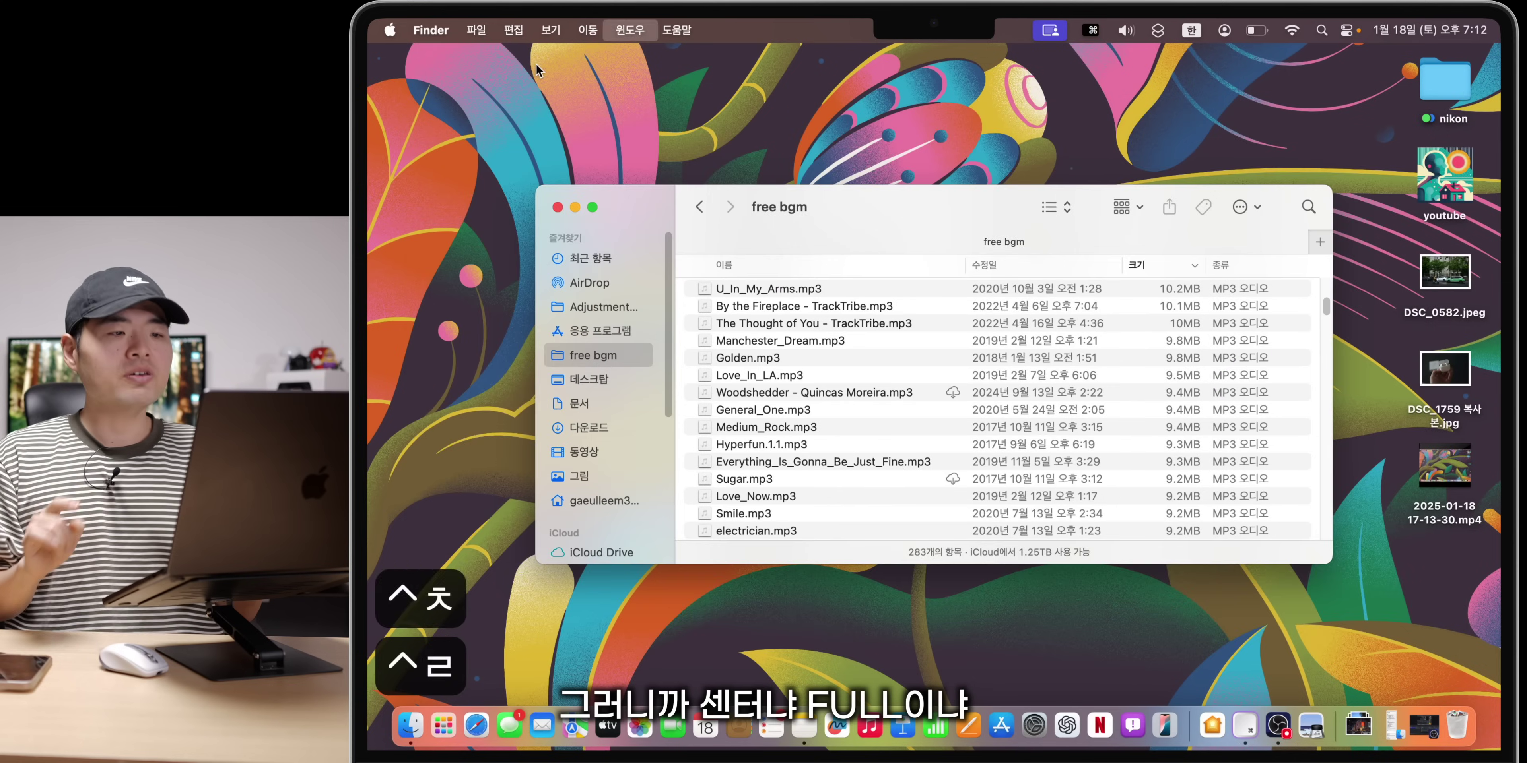
key("ctrl+f")
key("ctrl+c")
key("ctrl+f")
key("ctrl+c")
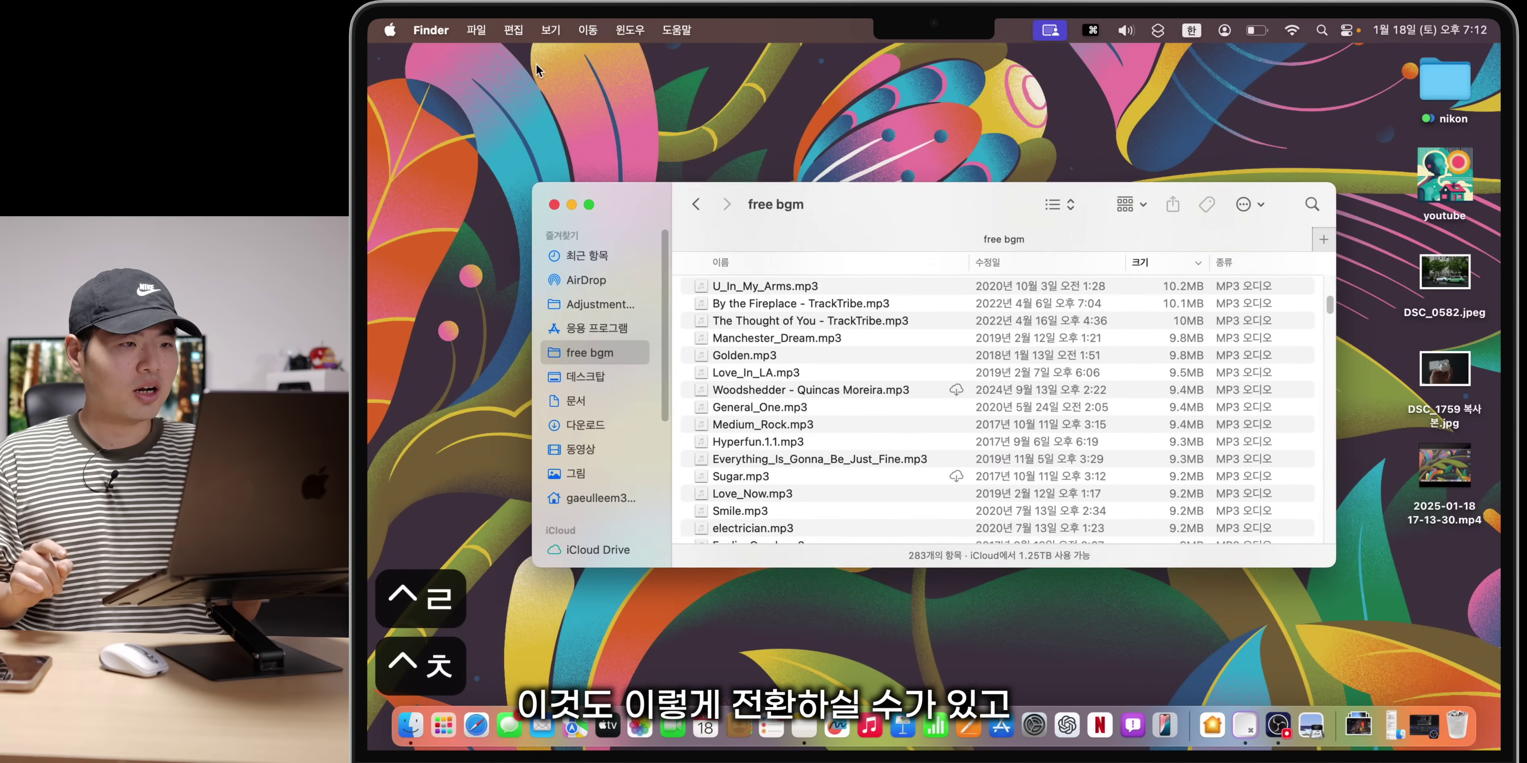
key("ctrl+f")
key("ctrl+c")
key("ctrl+f")
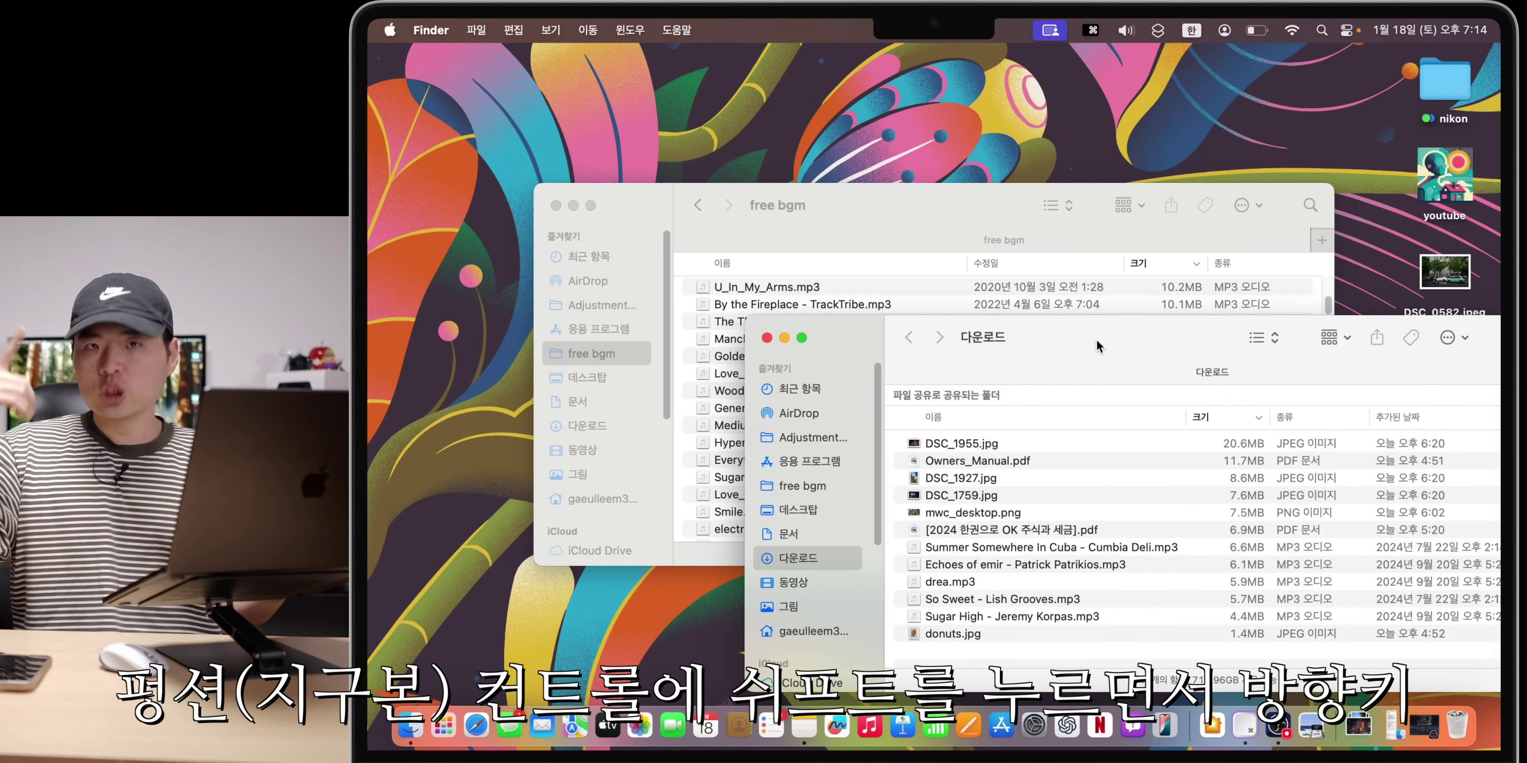
Step: Cycle the 다운로드 and free bgm windows through side-by-side and stacked arrangements, ending with 다운로드 on the left and free bgm on the right
key("ctrl+shift+Home")
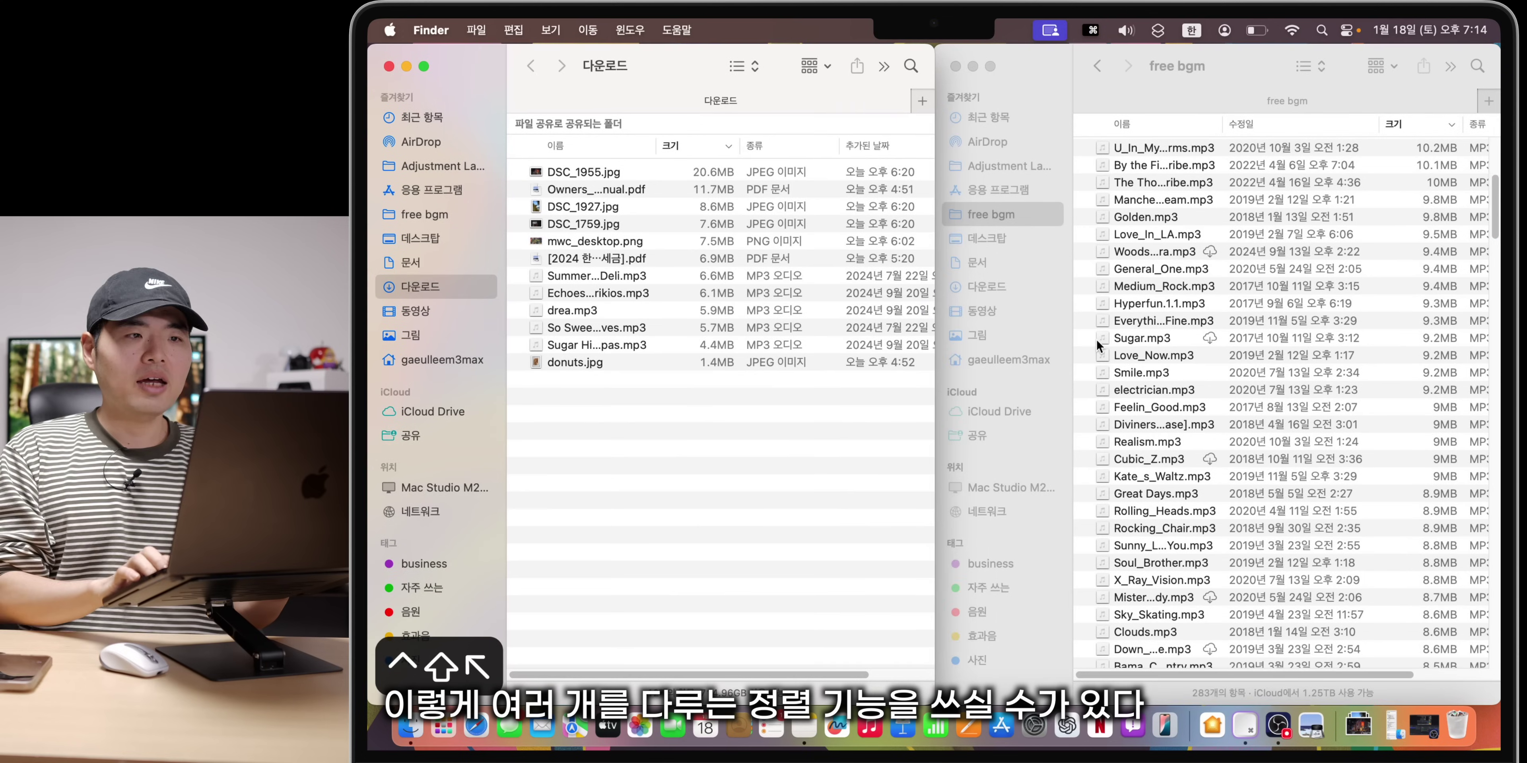
key("ctrl+shift+Page_Up")
key("ctrl+shift+End")
key("ctrl+shift+Page_Down")
key("ctrl+shift+Home")
key("ctrl+shift+Page_Down")
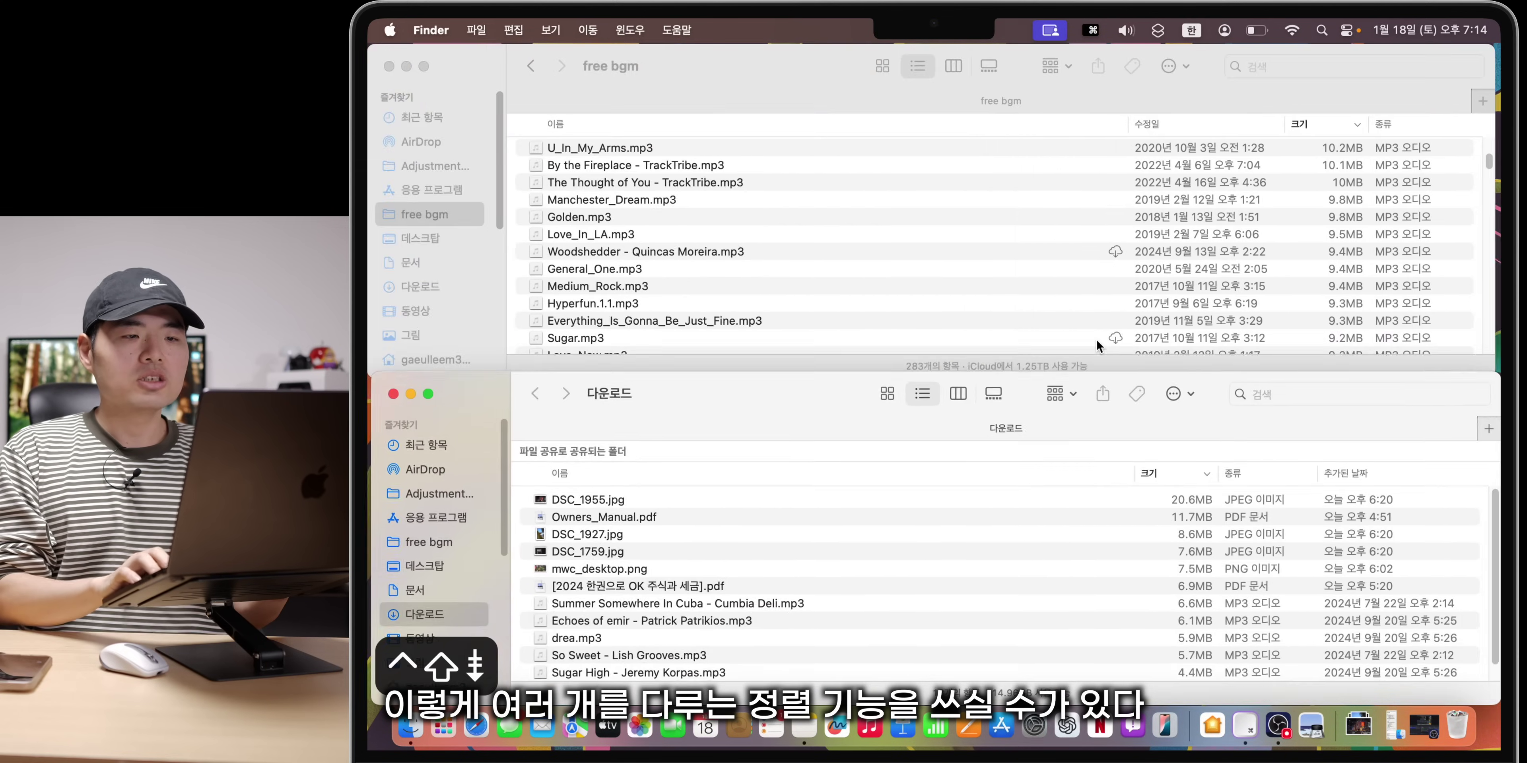
key("ctrl+shift+Home")
key("ctrl+shift+Page_Up")
key("ctrl+shift+End")
key("ctrl+shift+Page_Down")
key("ctrl+shift+Home")
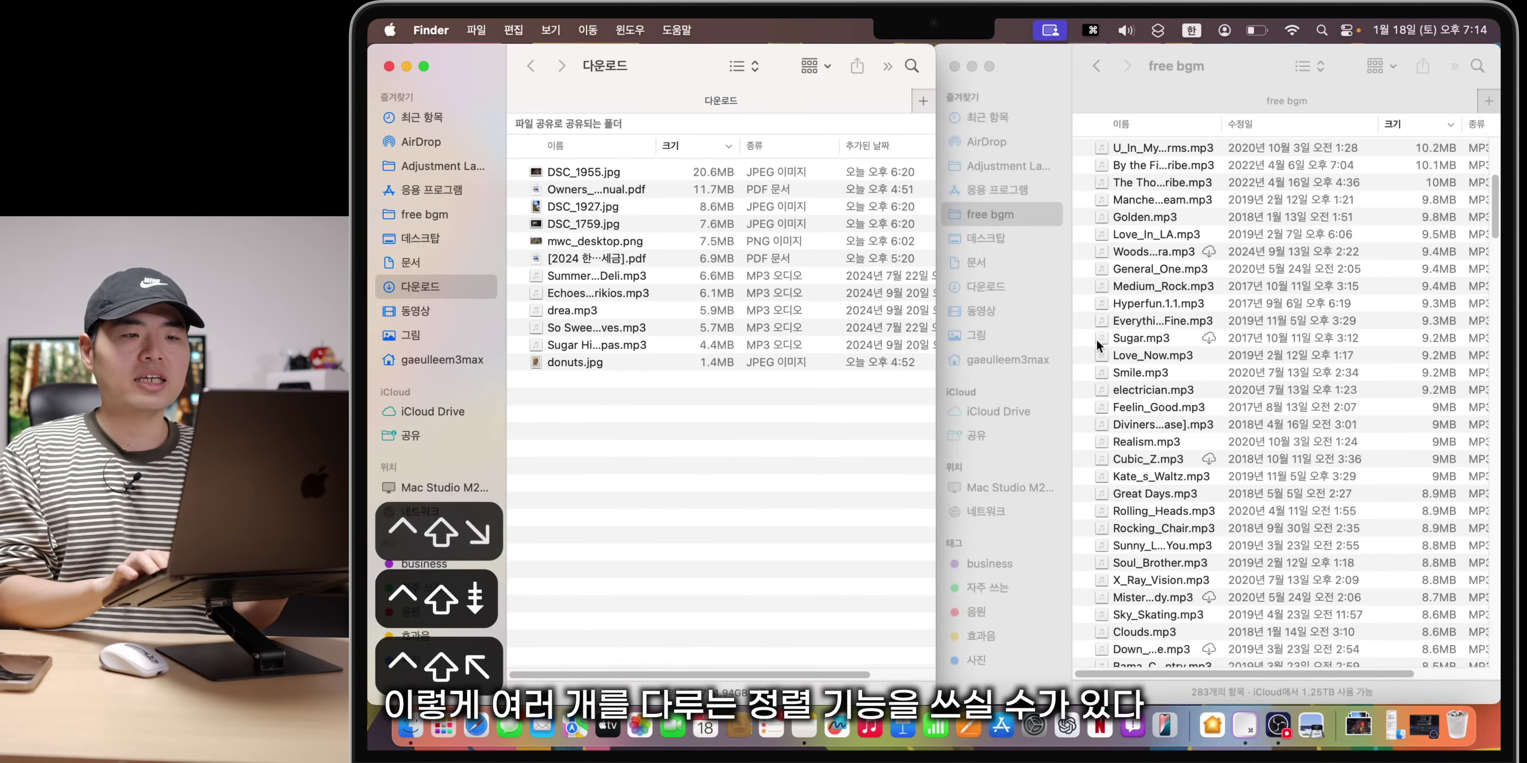
key("ctrl+shift+Page_Up")
key("ctrl+shift+End")
key("ctrl+shift+Page_Down")
key("ctrl+shift+Home")
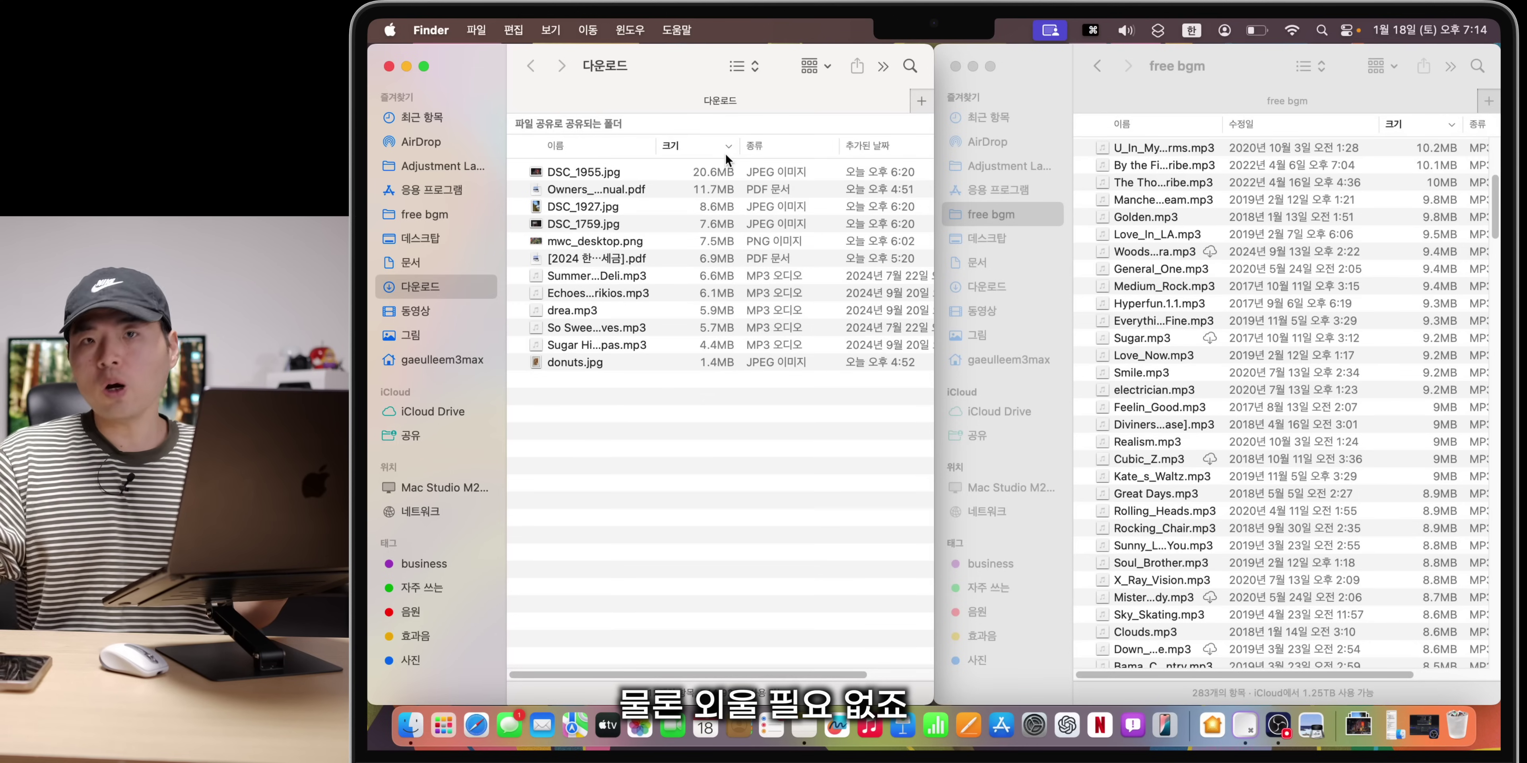
mouse_move(425, 67)
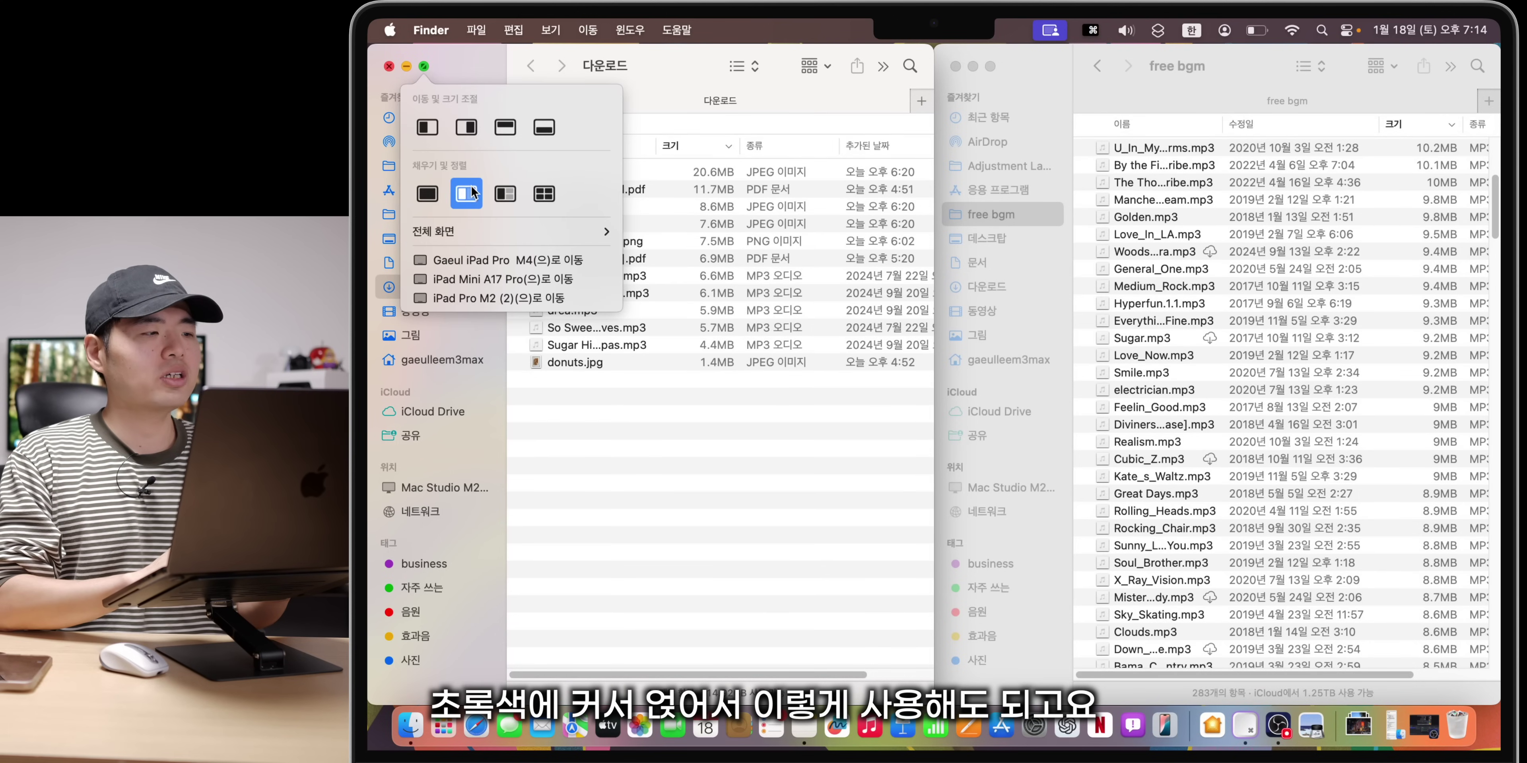